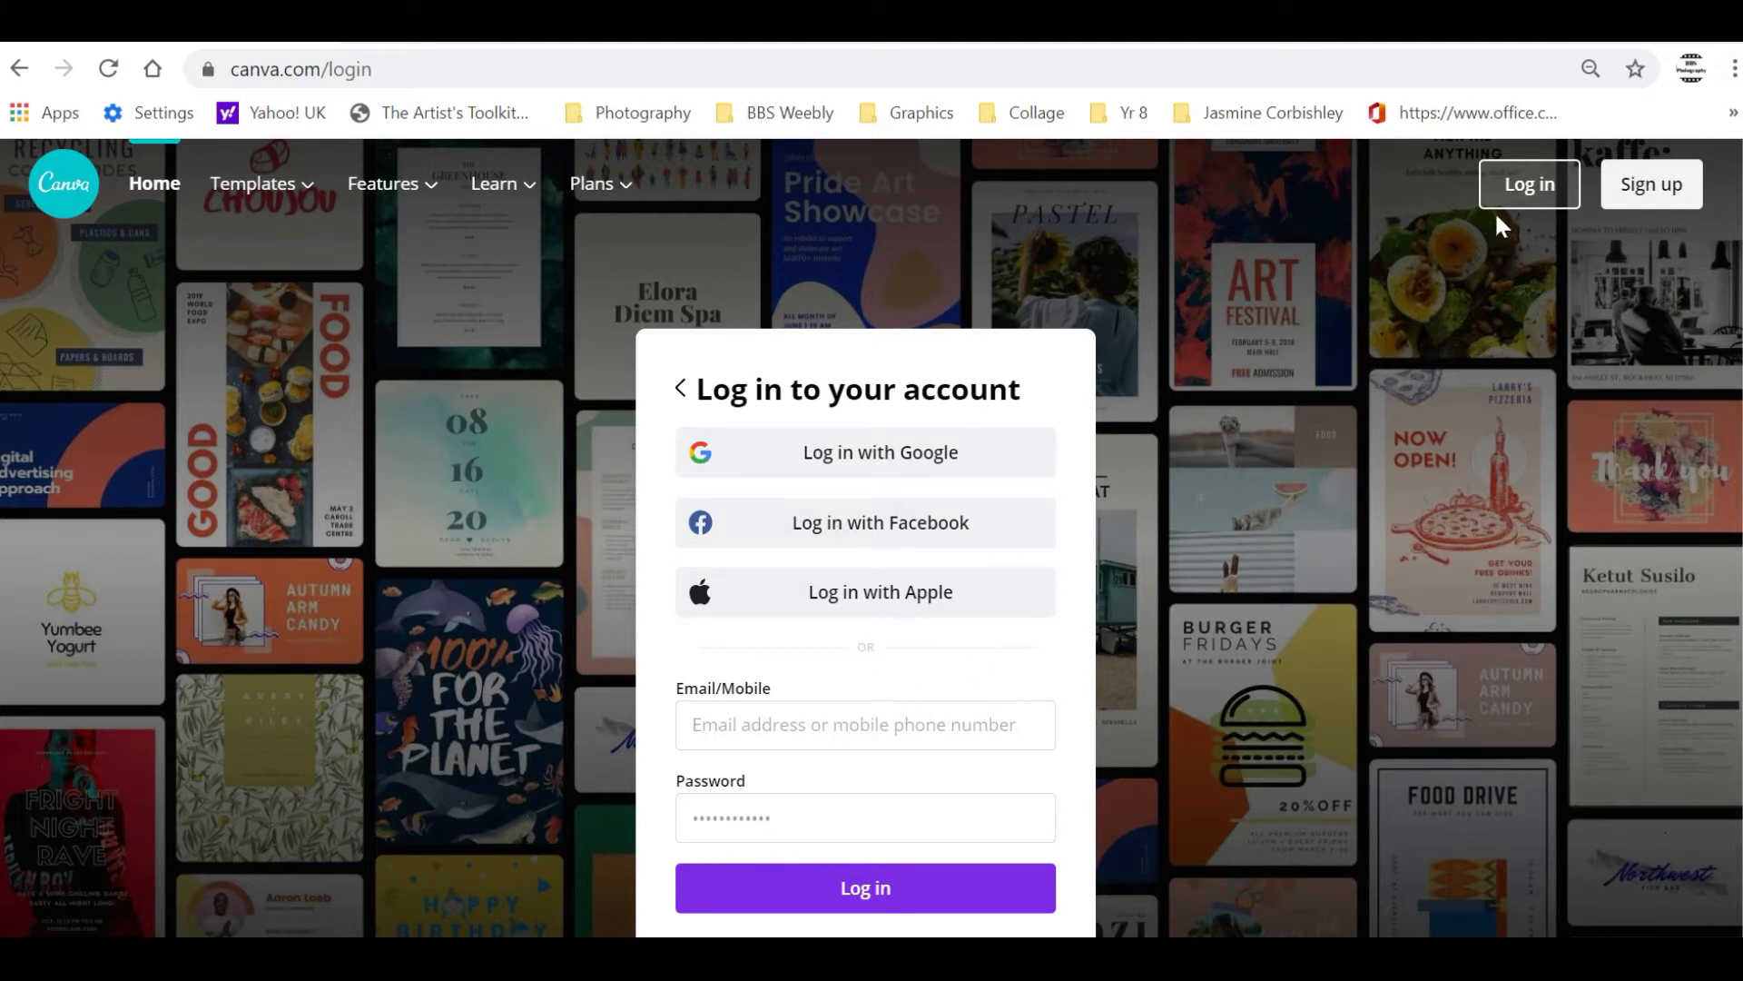
# Log in to Canva through Google with the BBS Photography account
pyautogui.click(1526, 195)
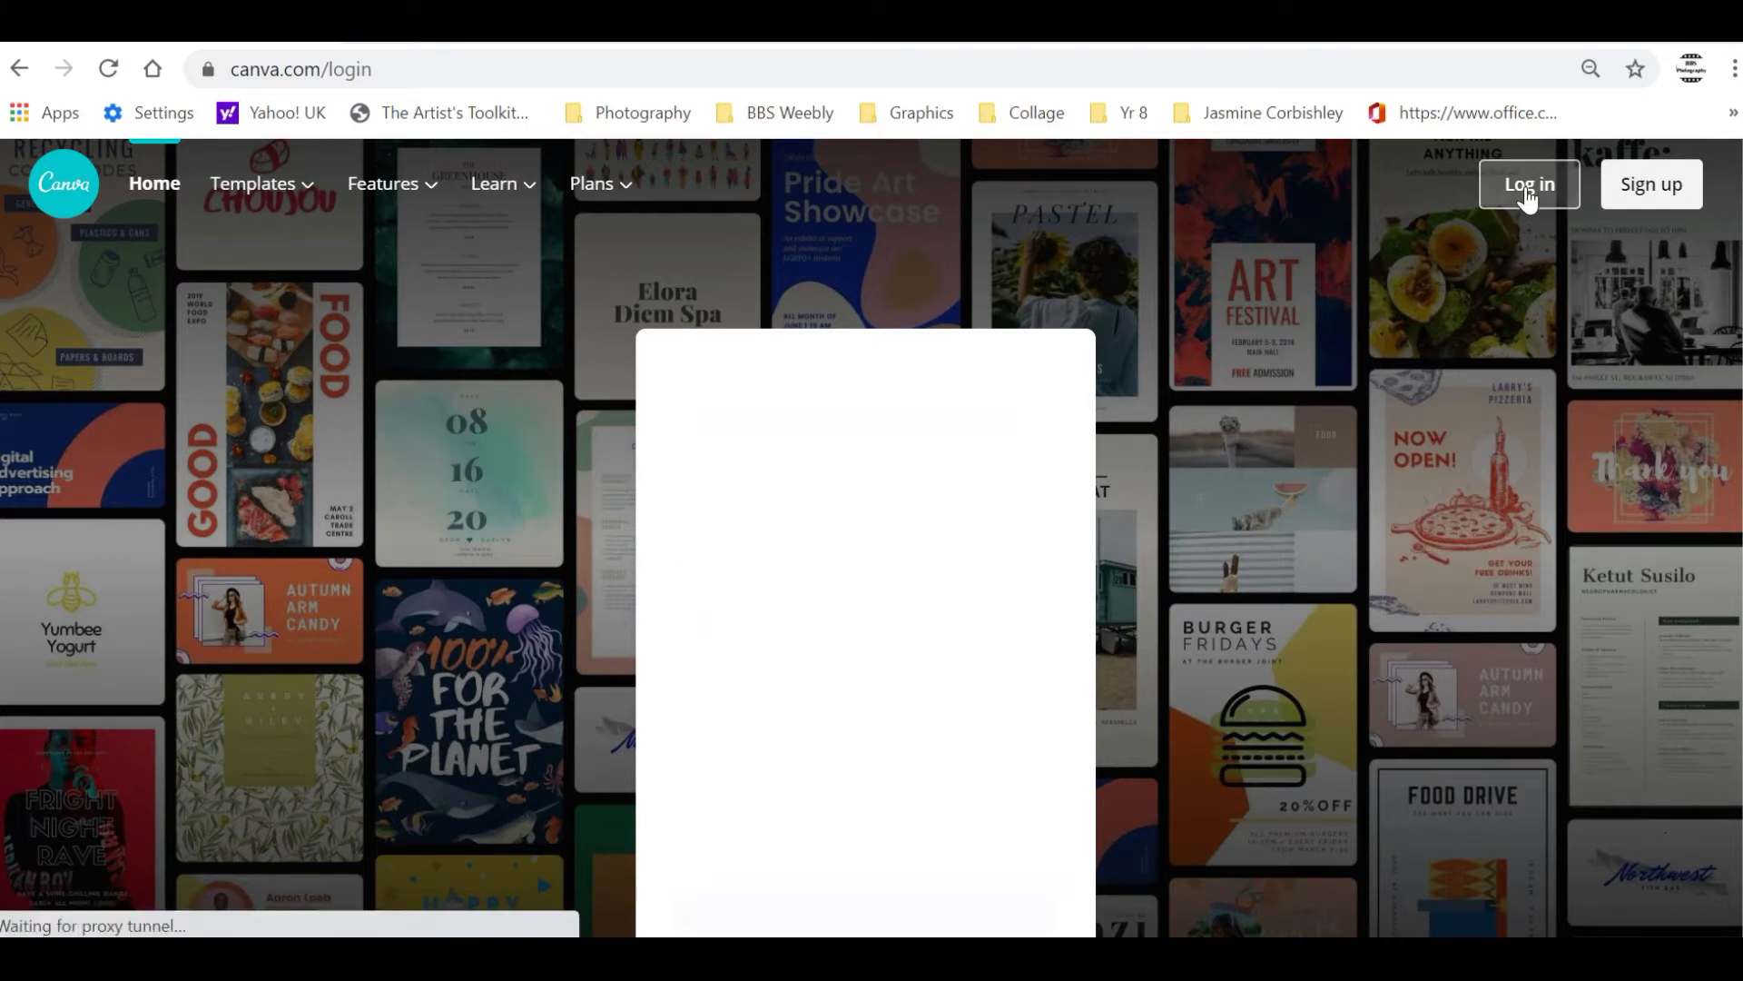
pyautogui.click(1630, 204)
pyautogui.click(1541, 187)
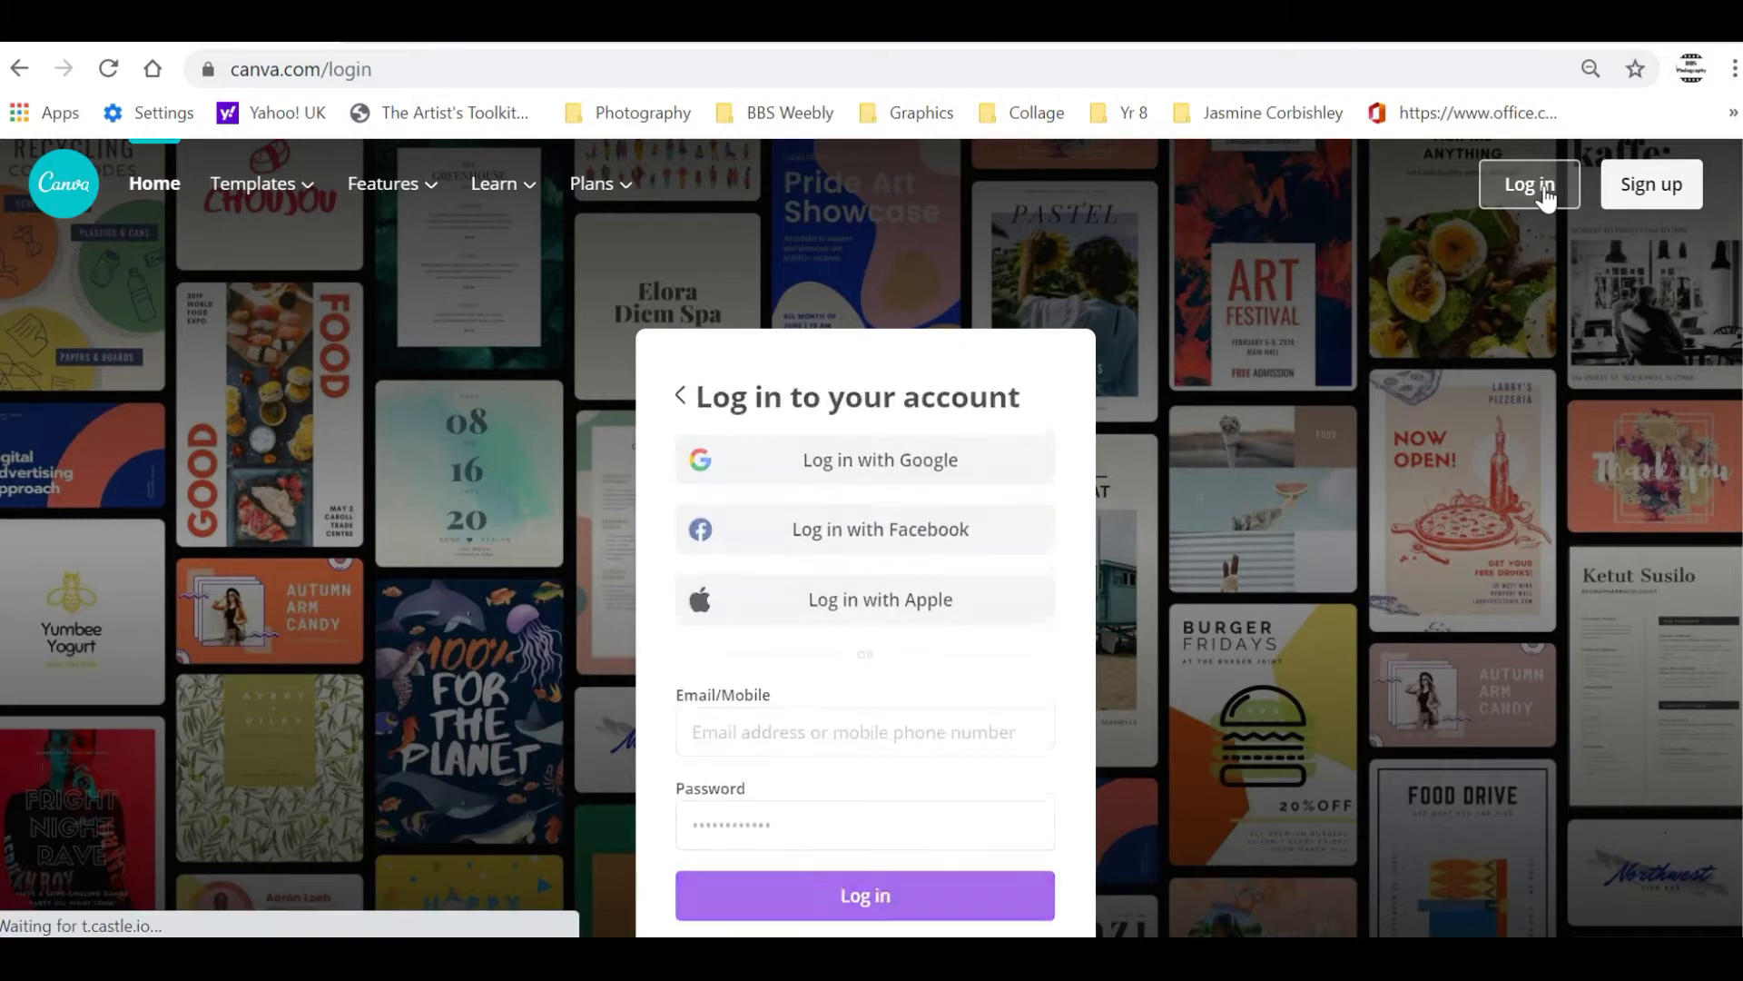
pyautogui.click(887, 454)
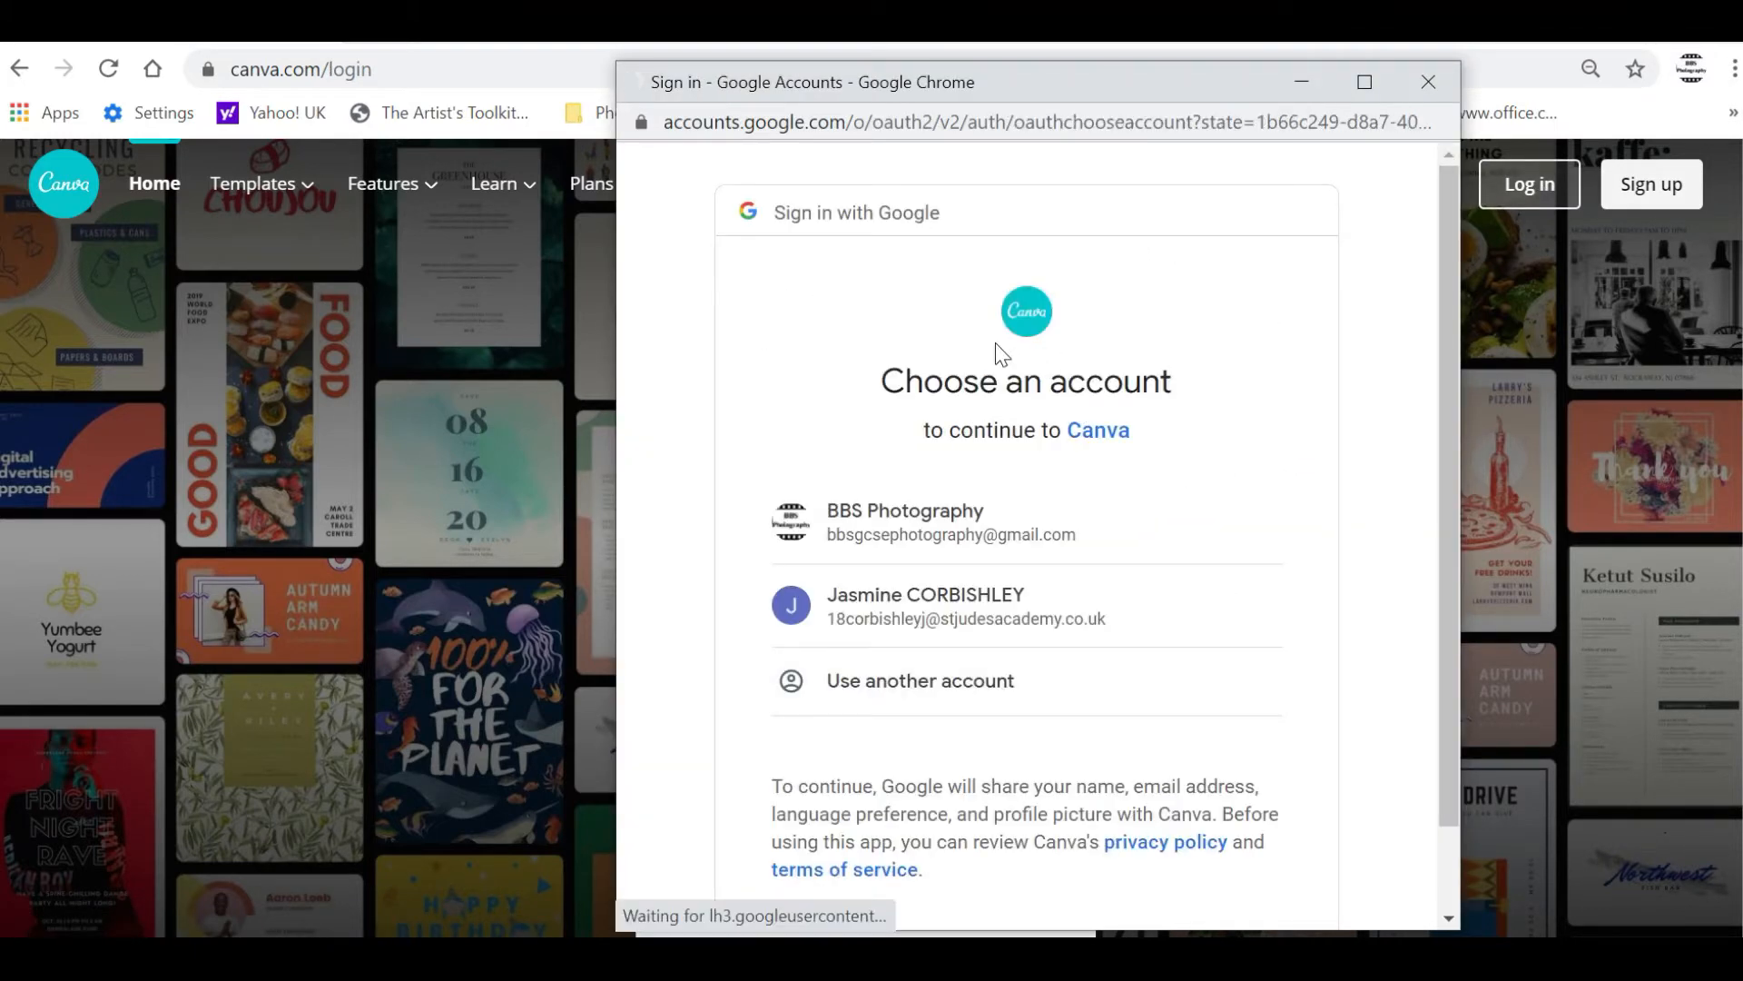
pyautogui.click(983, 541)
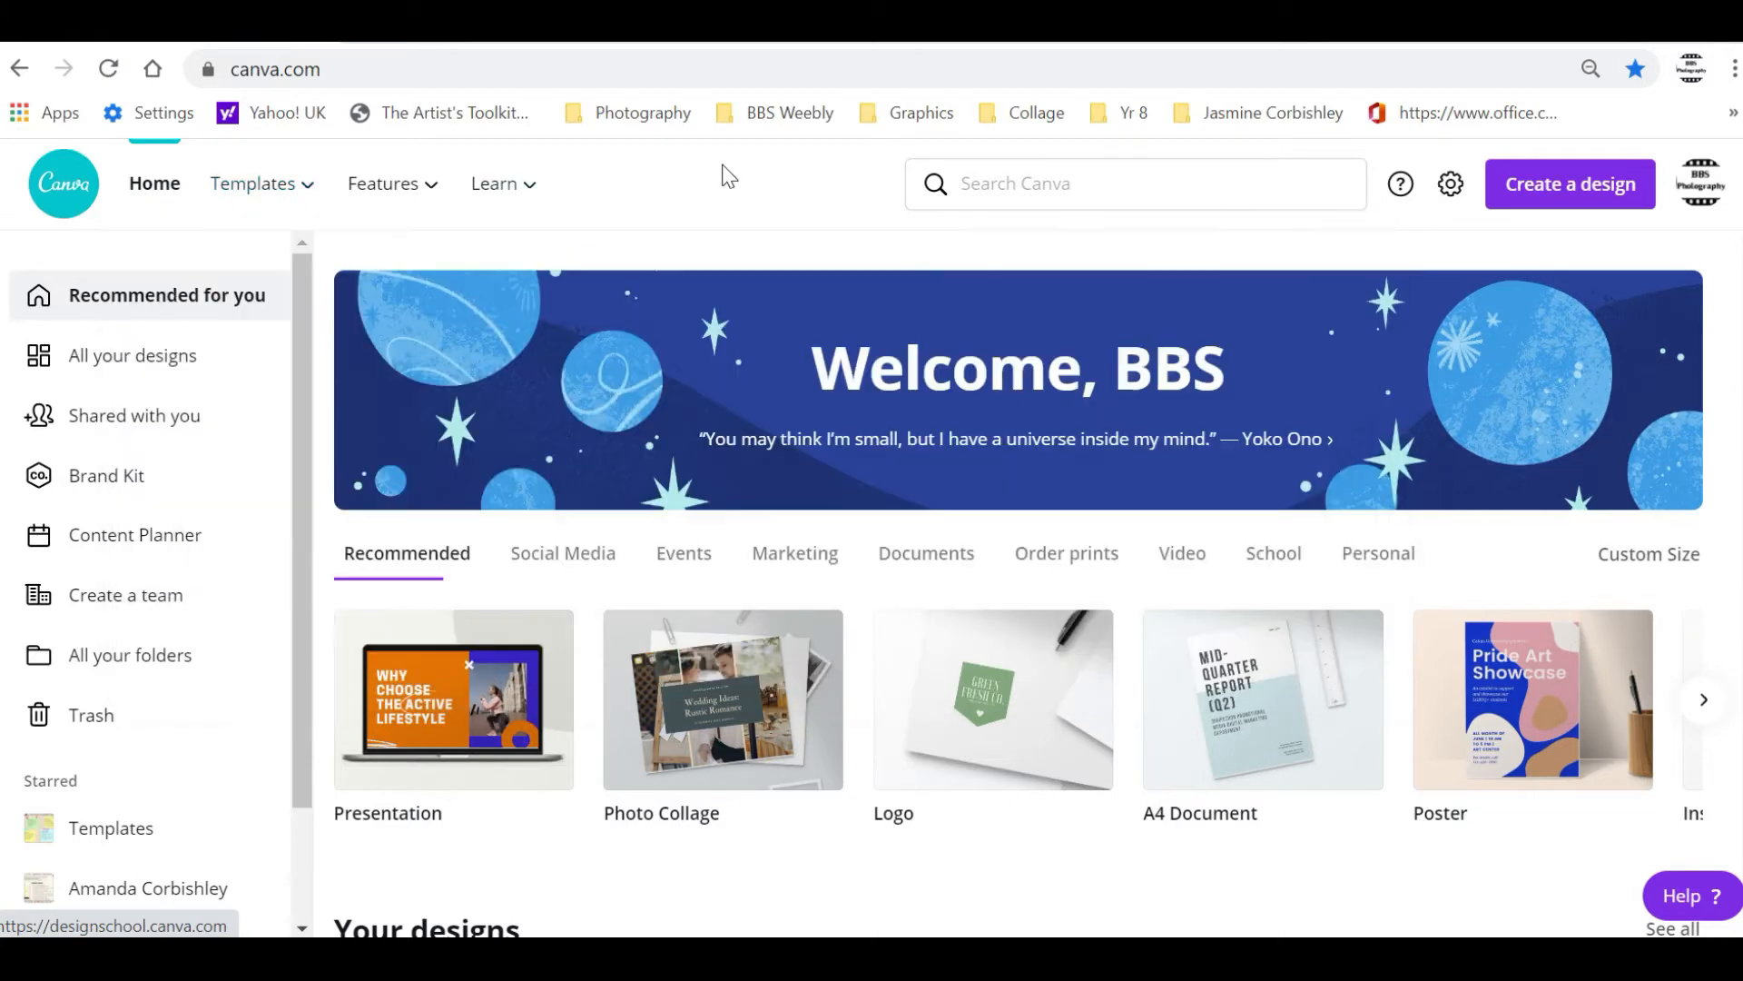
pyautogui.moveTo(316, 196)
pyautogui.moveTo(405, 189)
pyautogui.moveTo(527, 195)
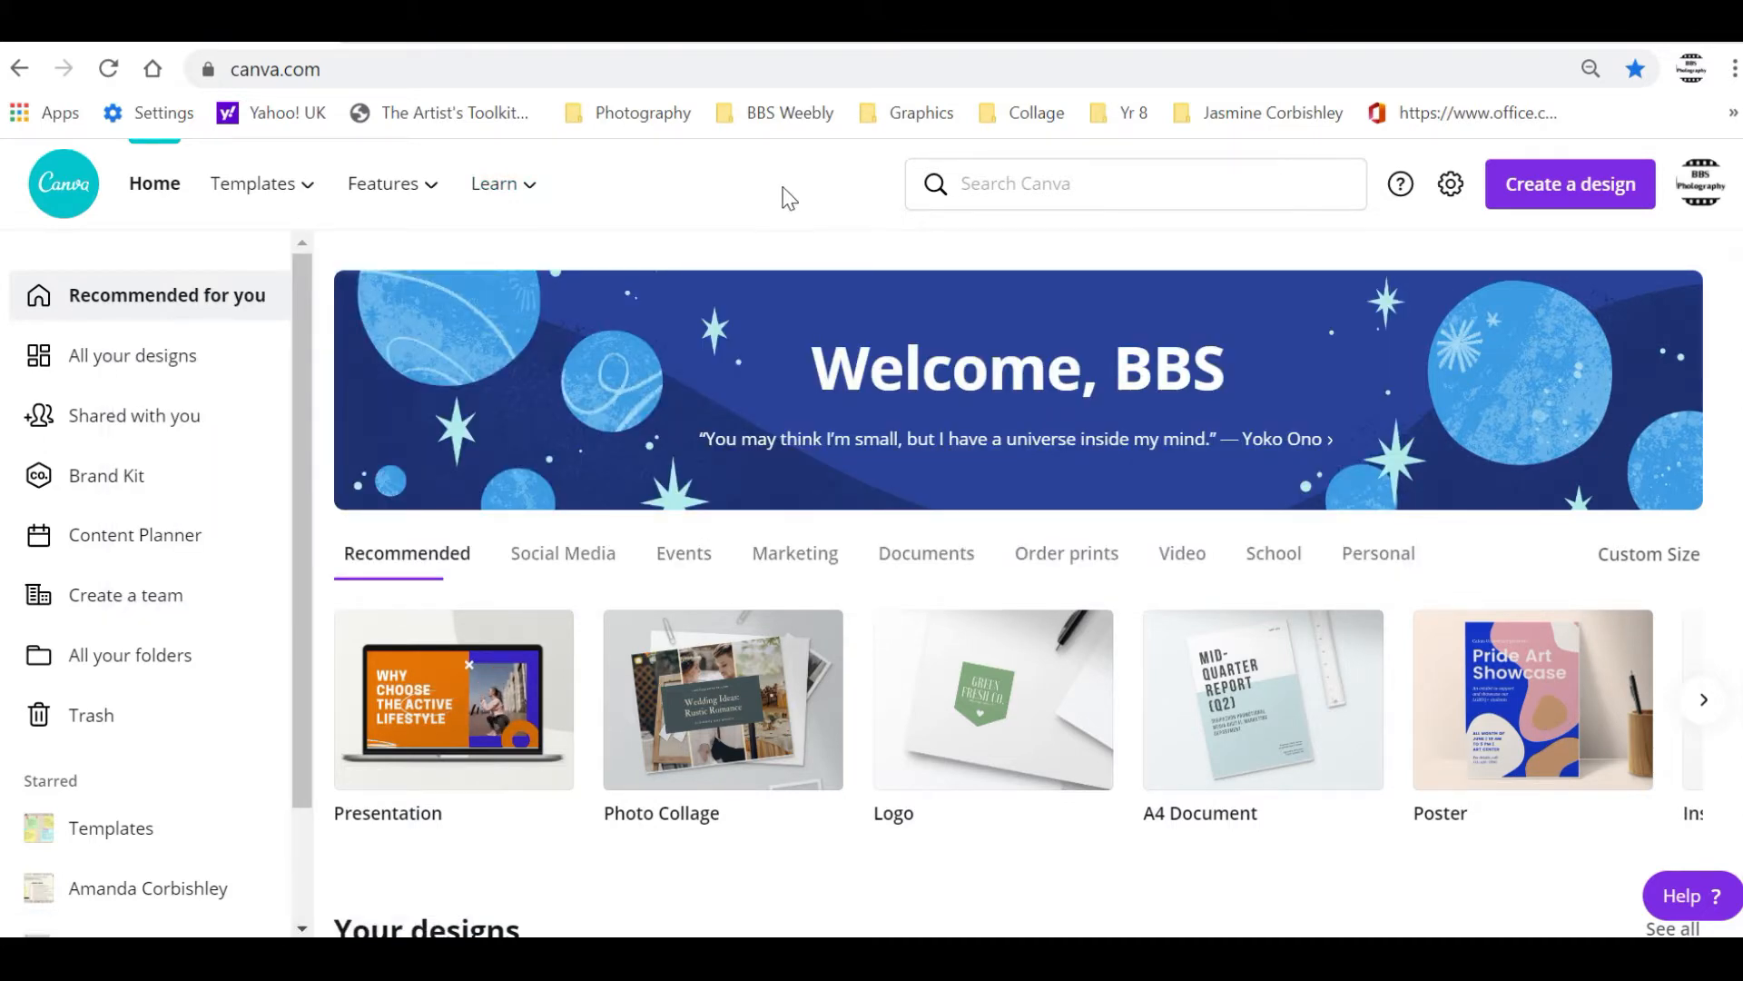
# Search Canva for "photo book" and open the suggested Photo Book (25 × 20 cm) design type
pyautogui.click(1079, 189)
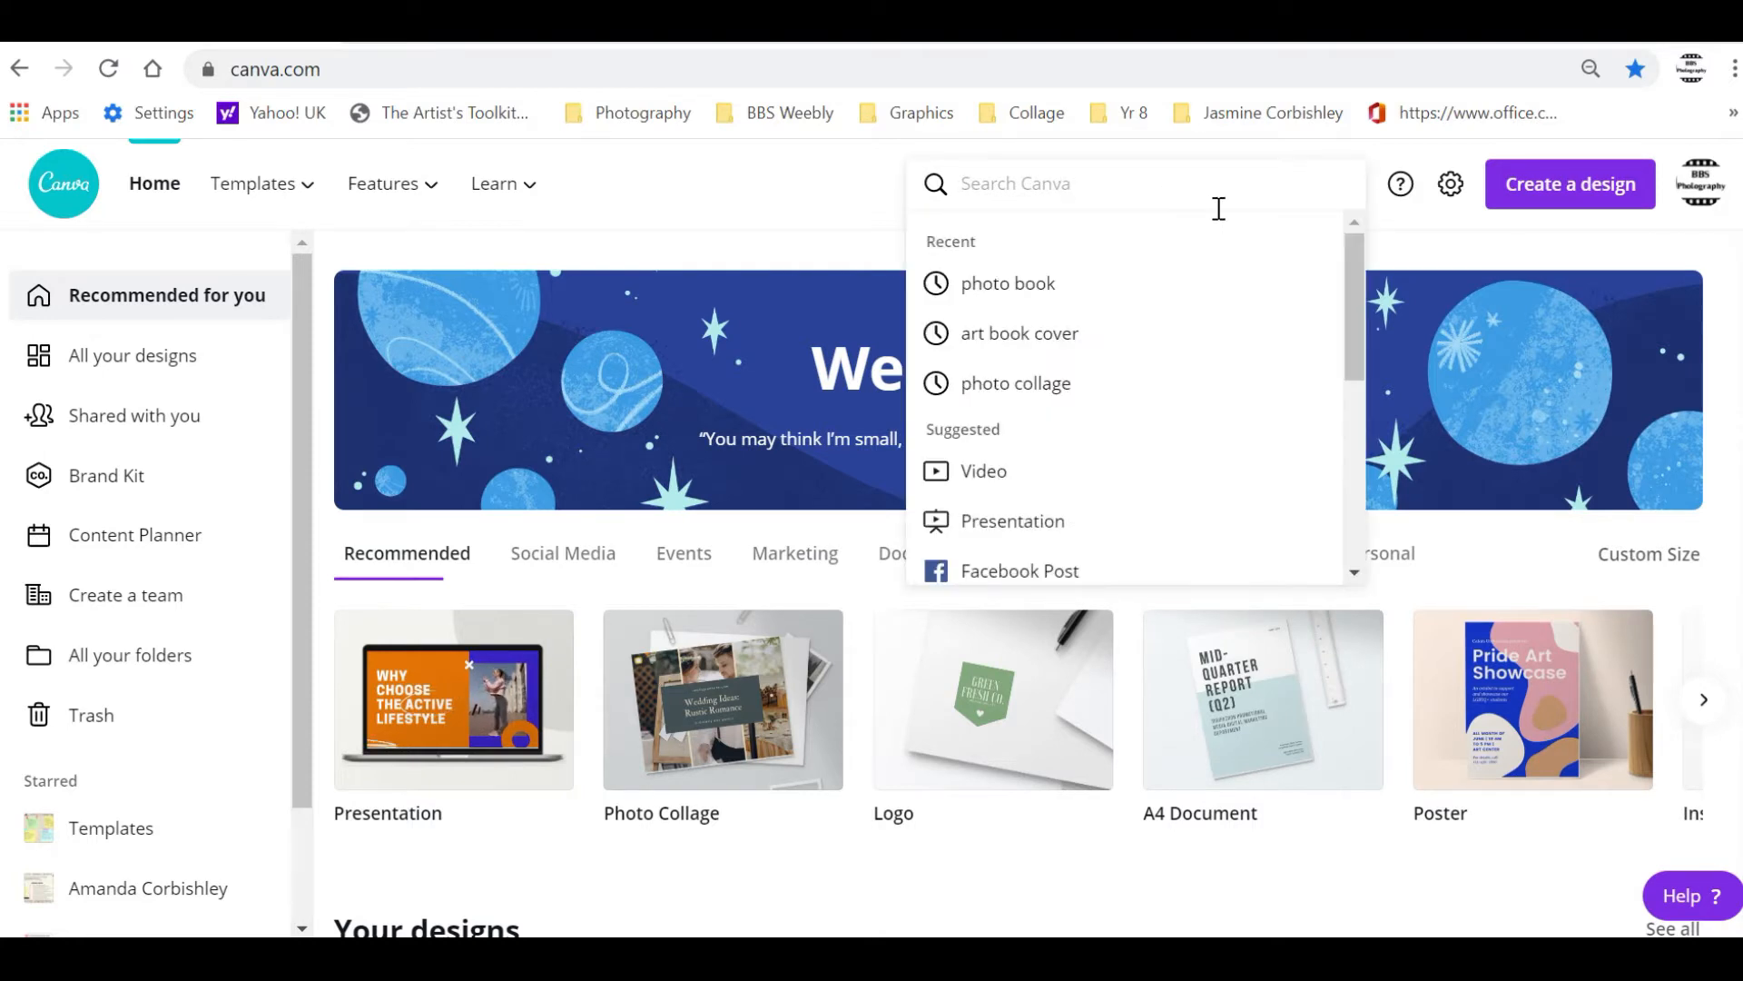
pyautogui.write('p')
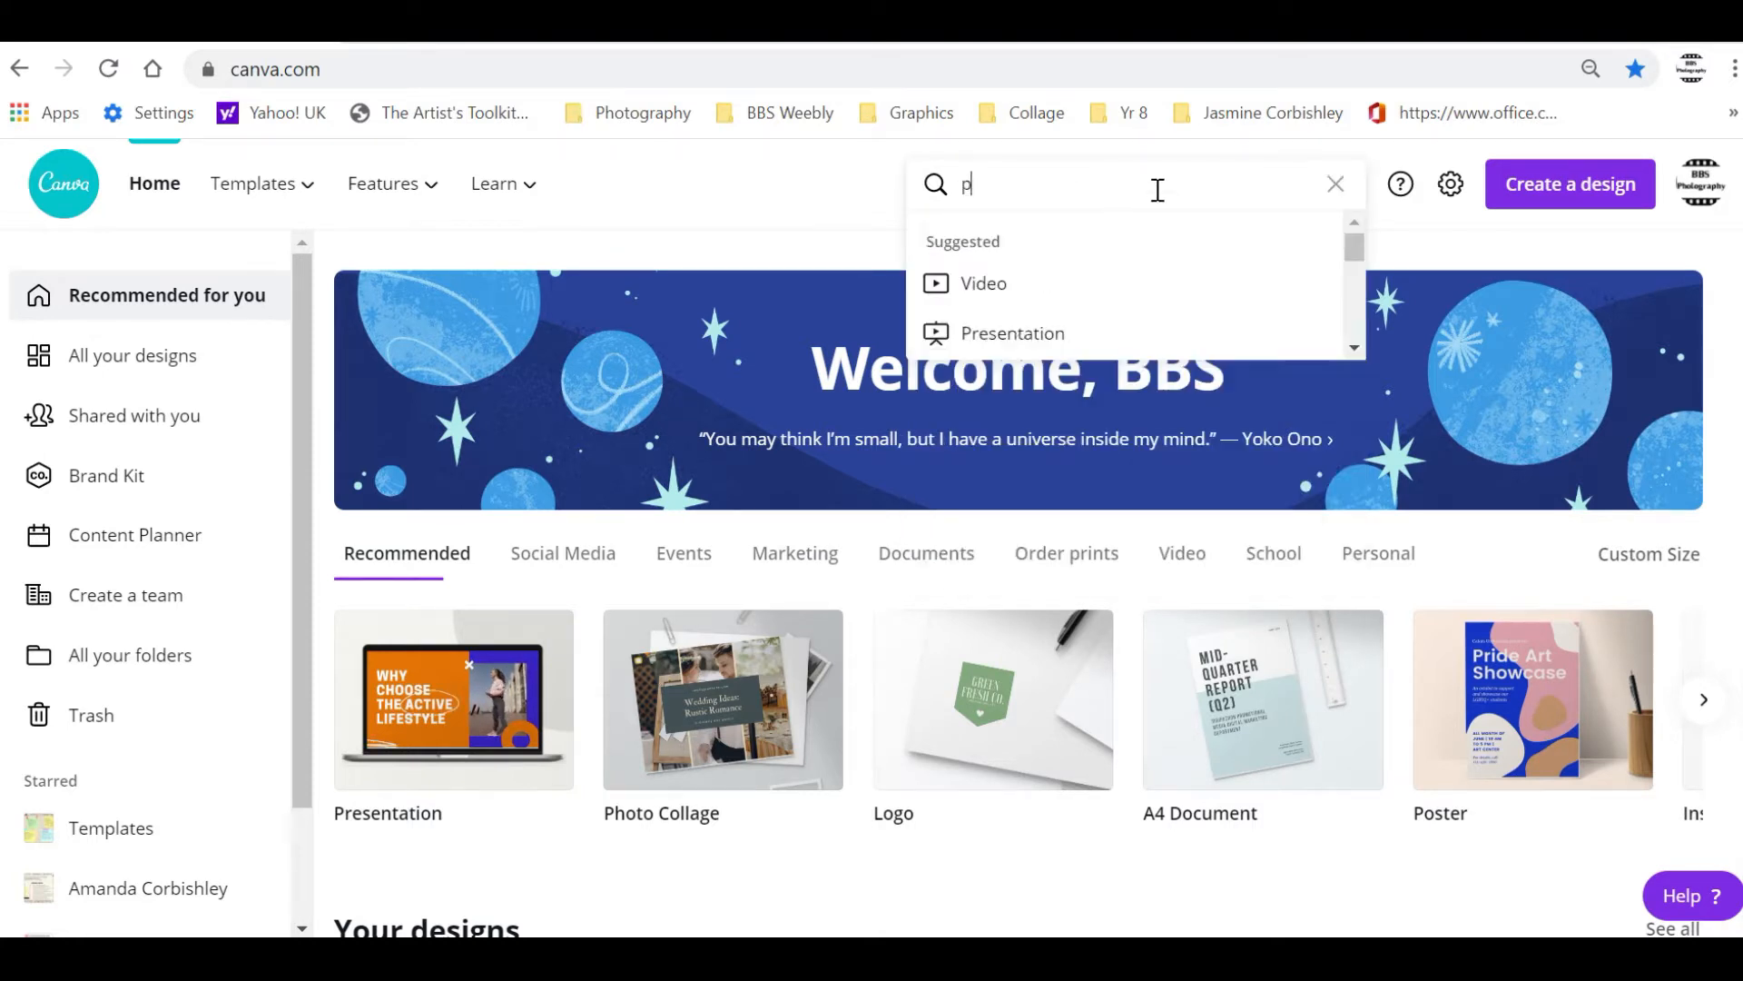
pyautogui.write('hoto c')
pyautogui.press('BackSpace')
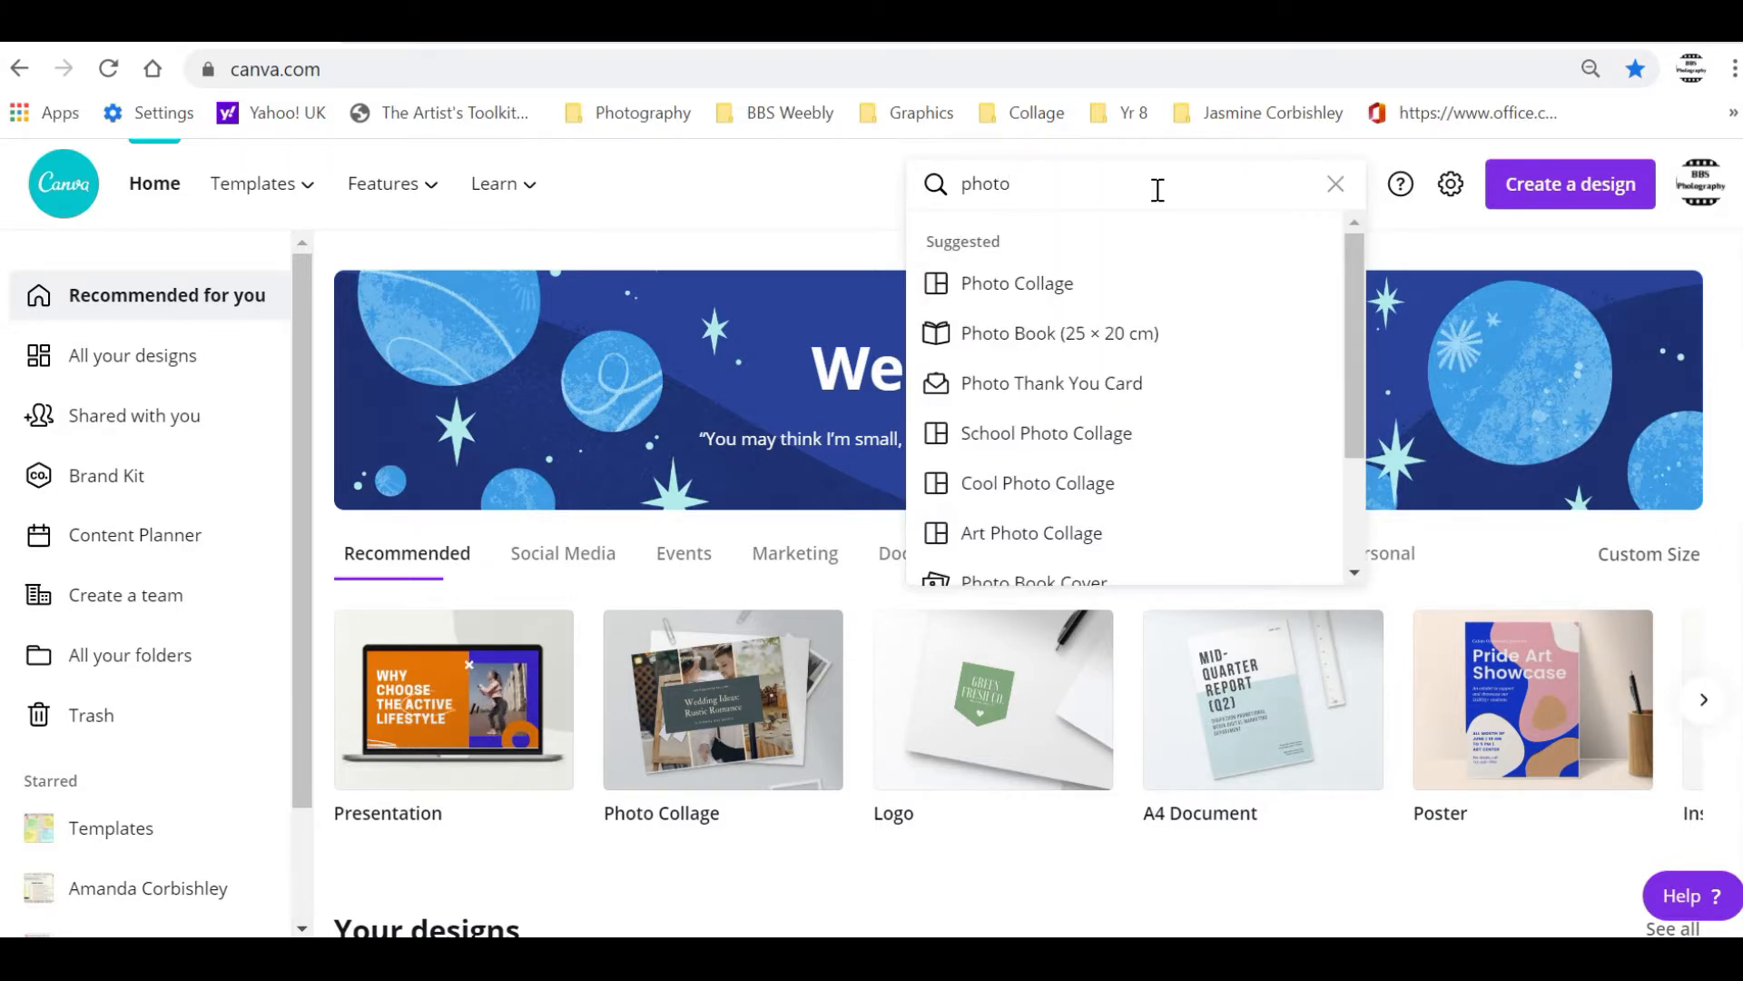
pyautogui.write('book')
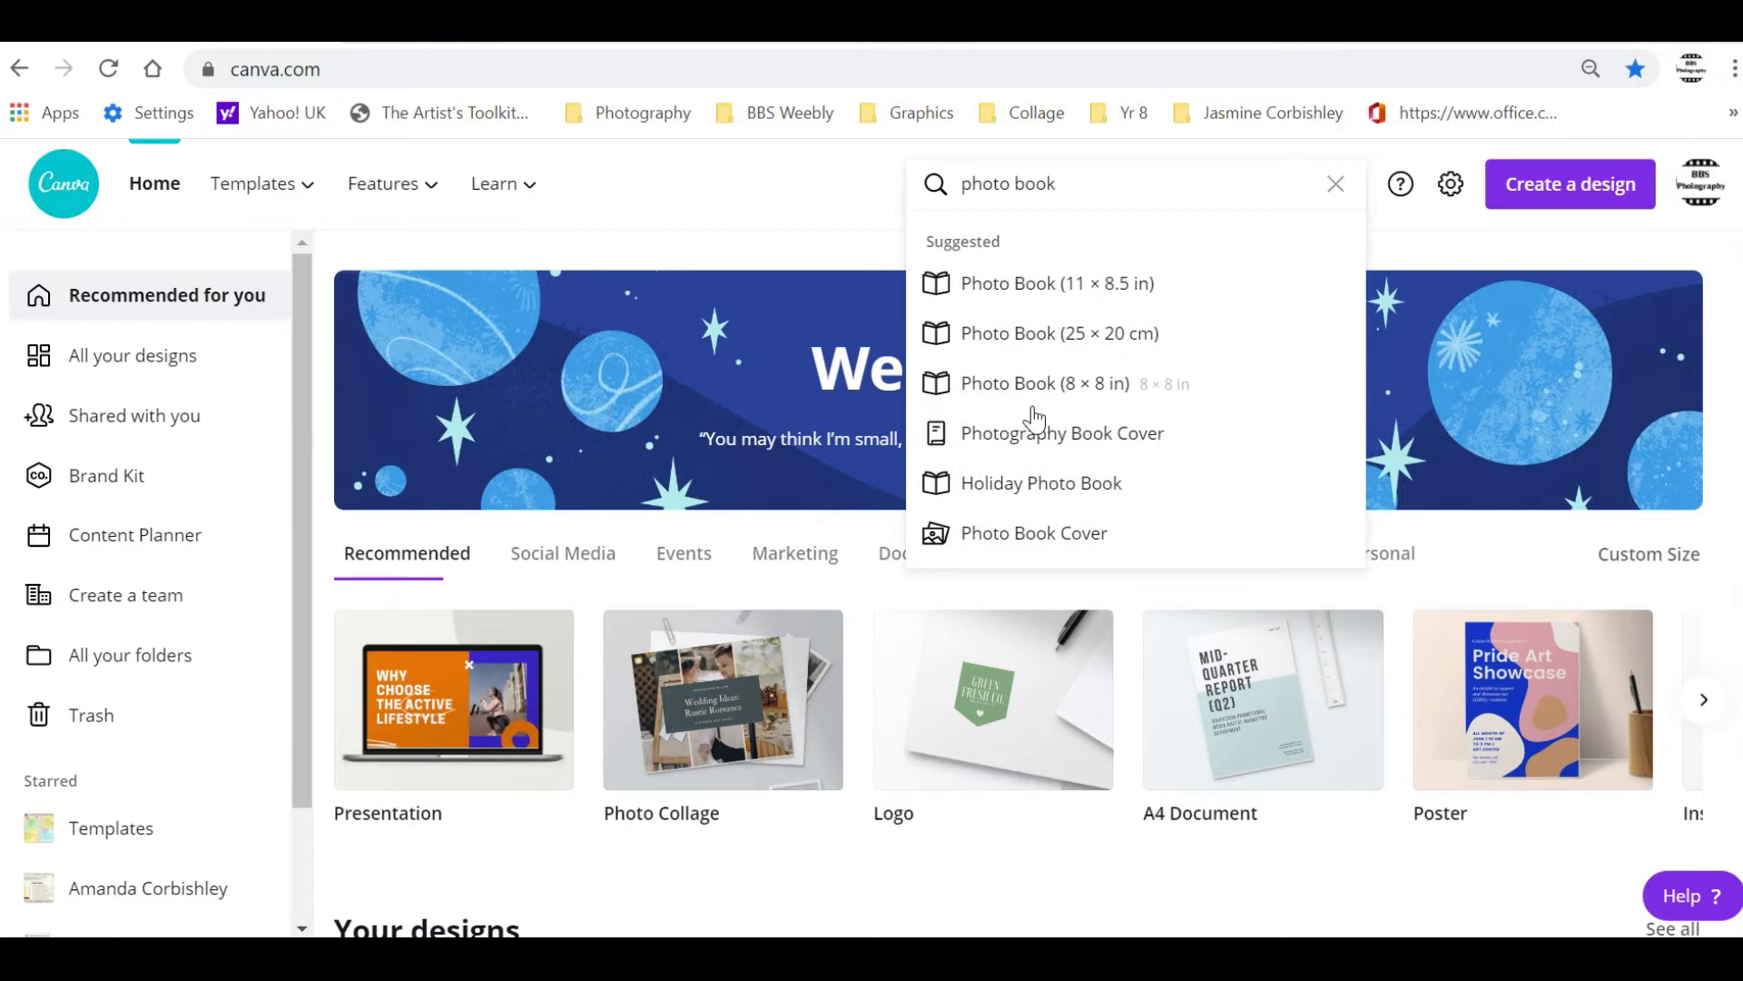
pyautogui.click(1019, 352)
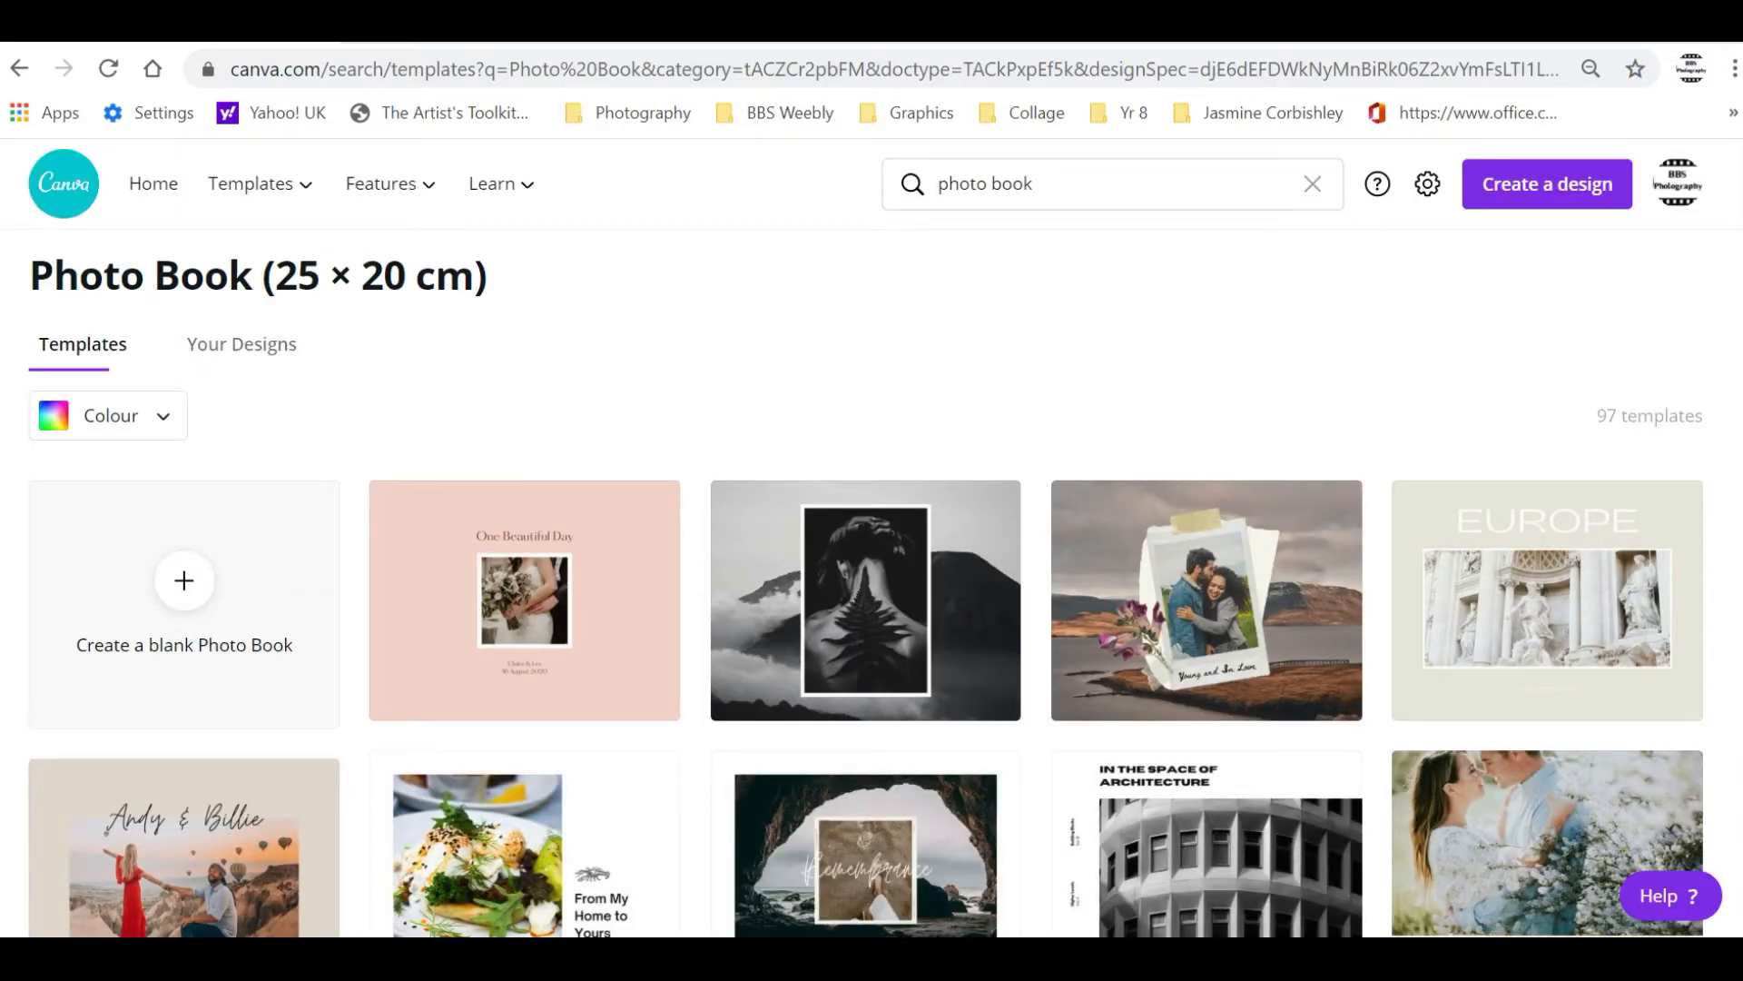
# Look through the photo book templates and create a blank Photo Book
pyautogui.scroll(-10, 866, 581)
pyautogui.scroll(-15, 866, 581)
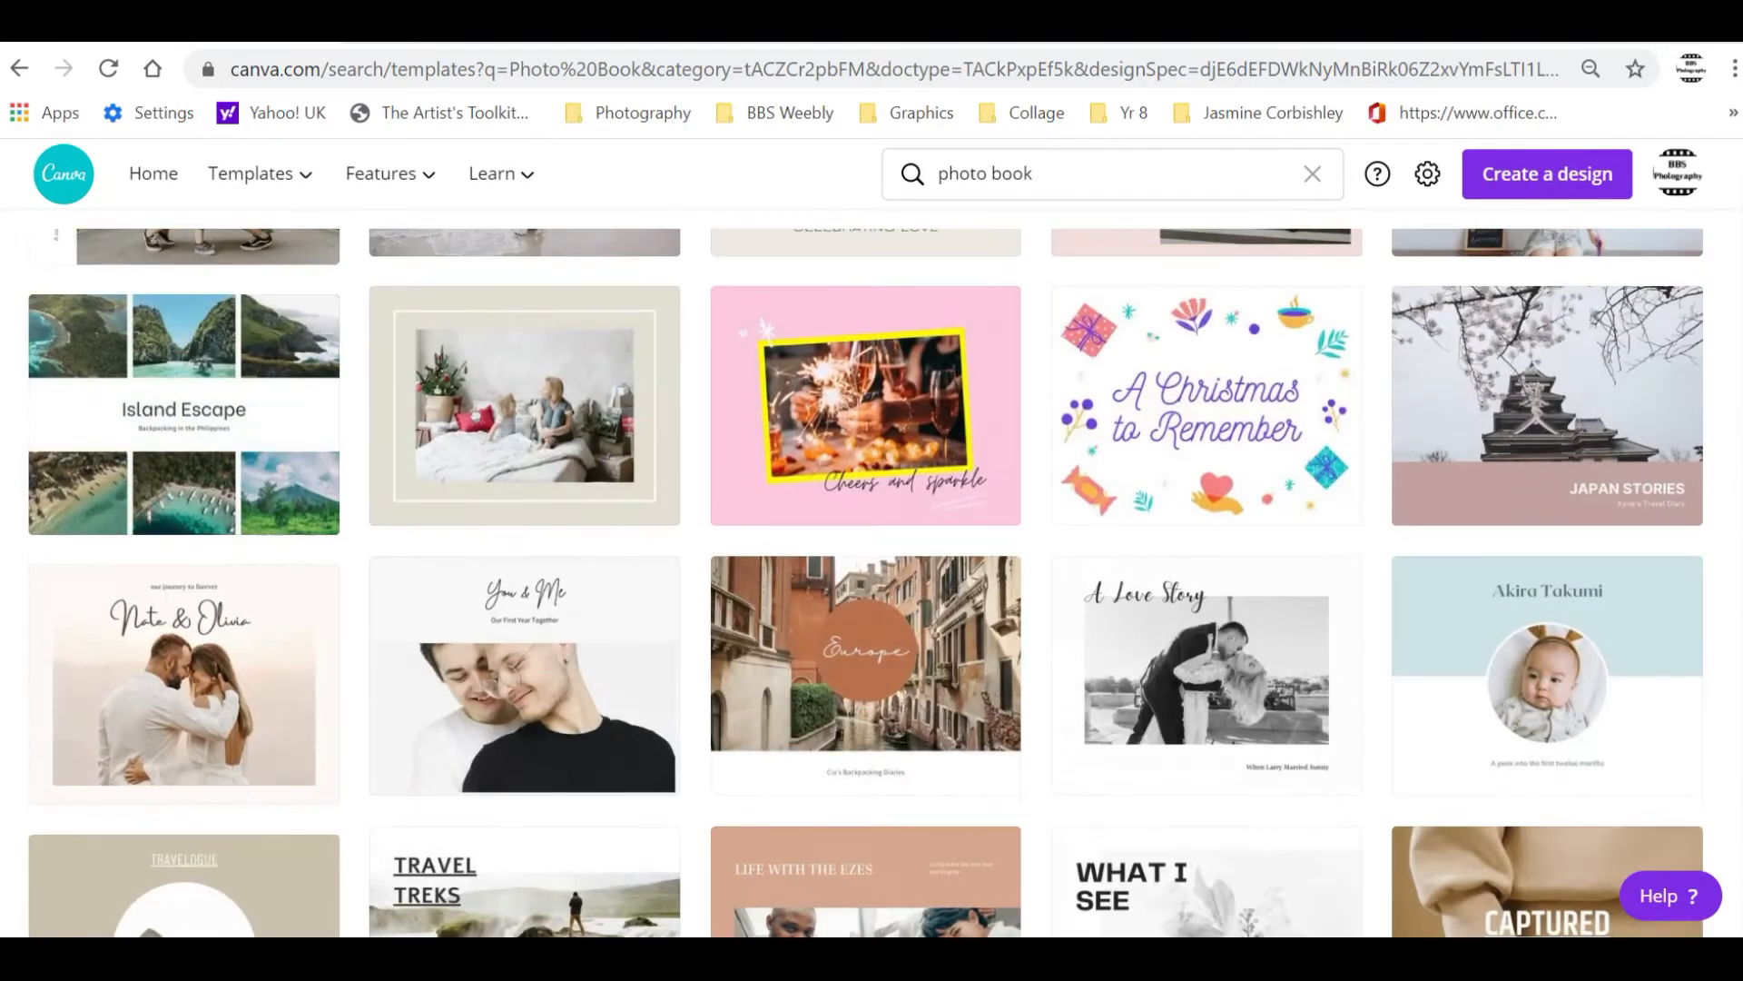
pyautogui.scroll(8, 866, 581)
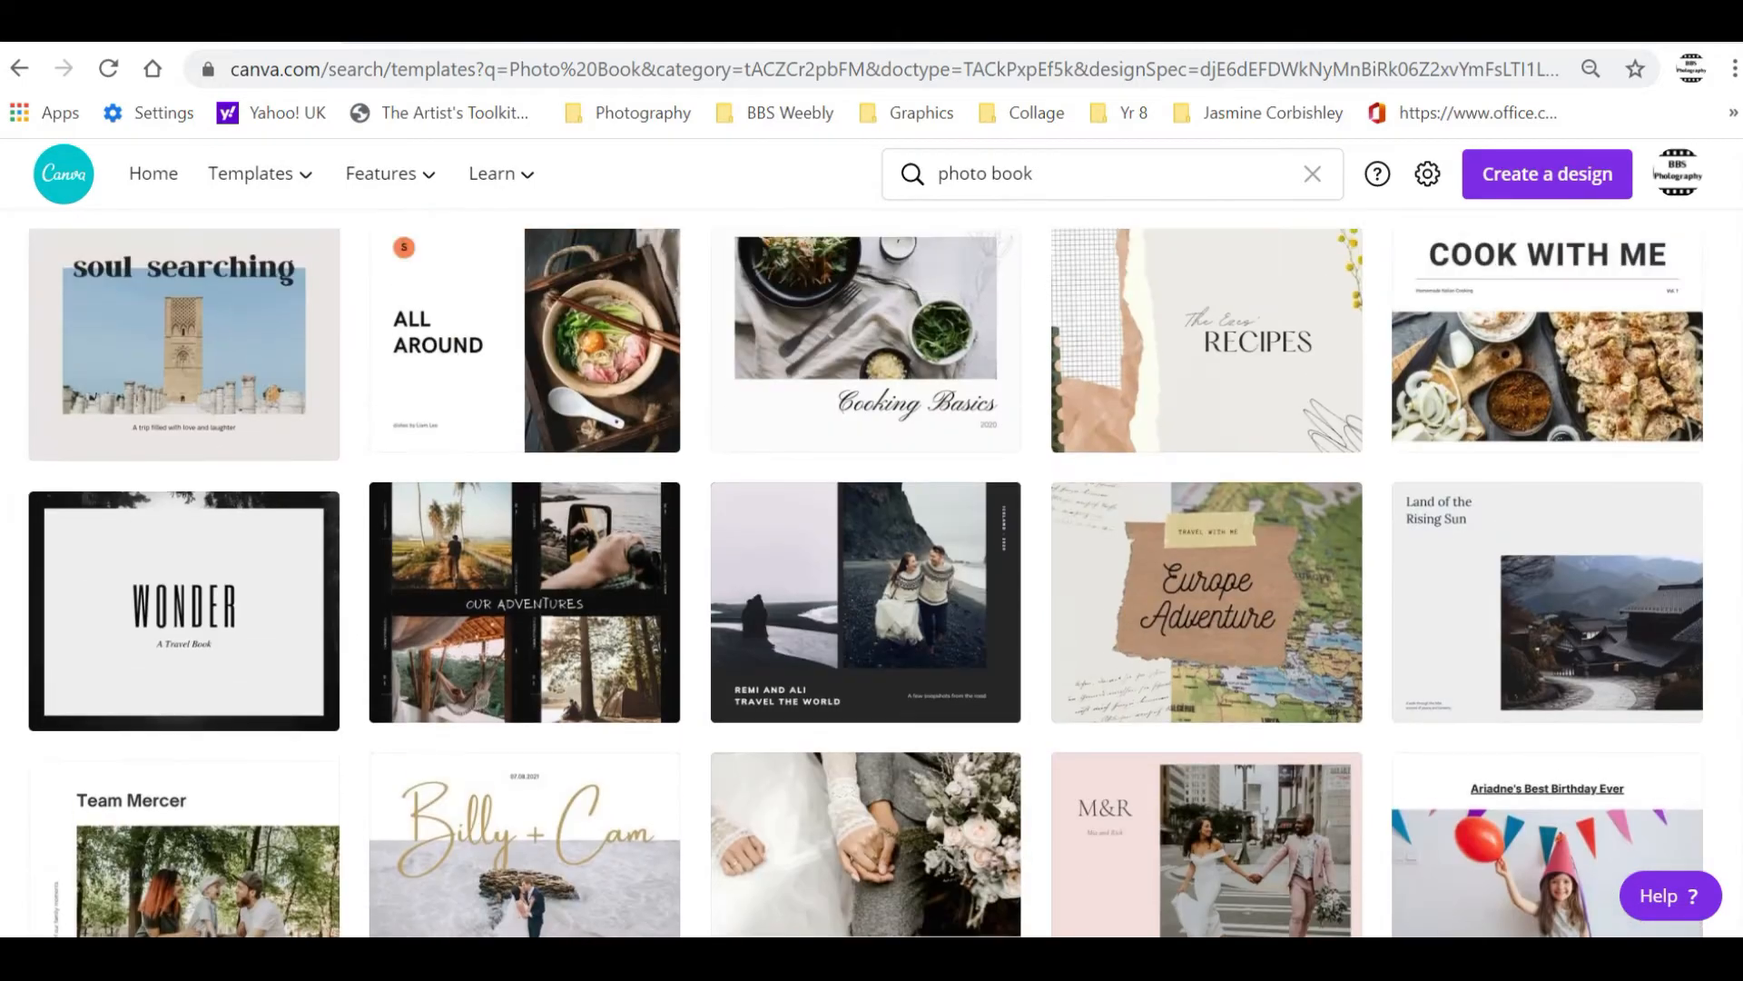
pyautogui.scroll(12, 866, 581)
pyautogui.scroll(12, 866, 581)
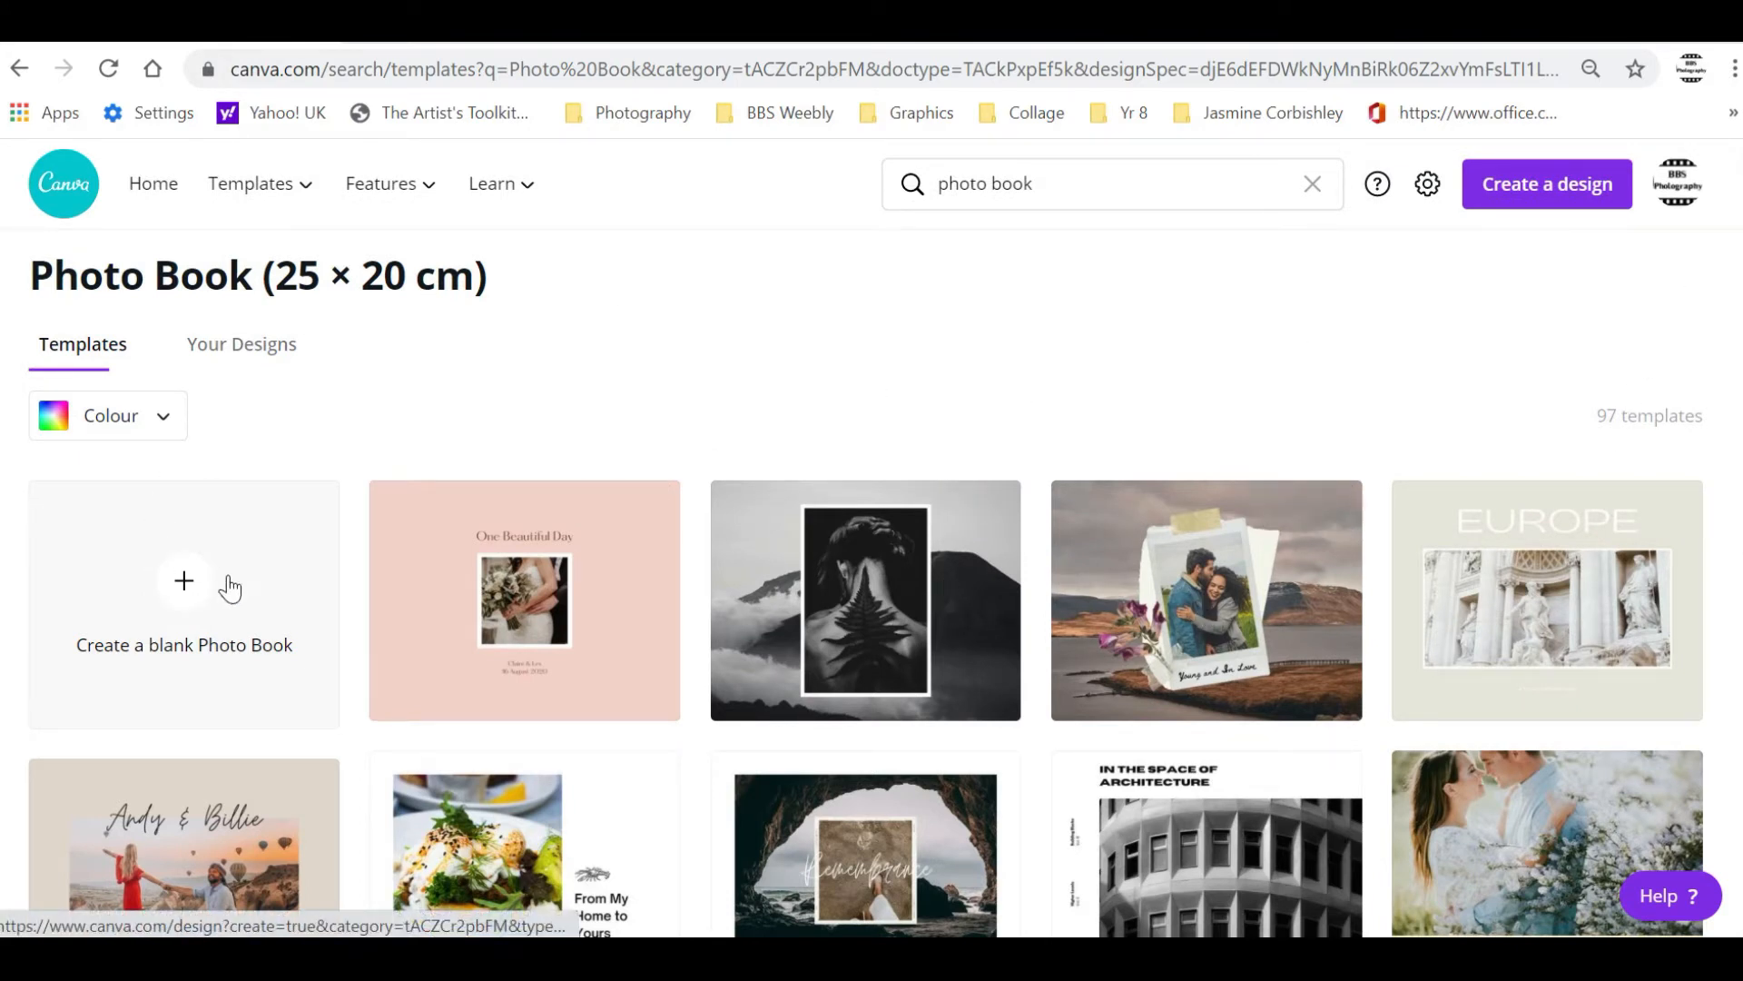
pyautogui.click(182, 572)
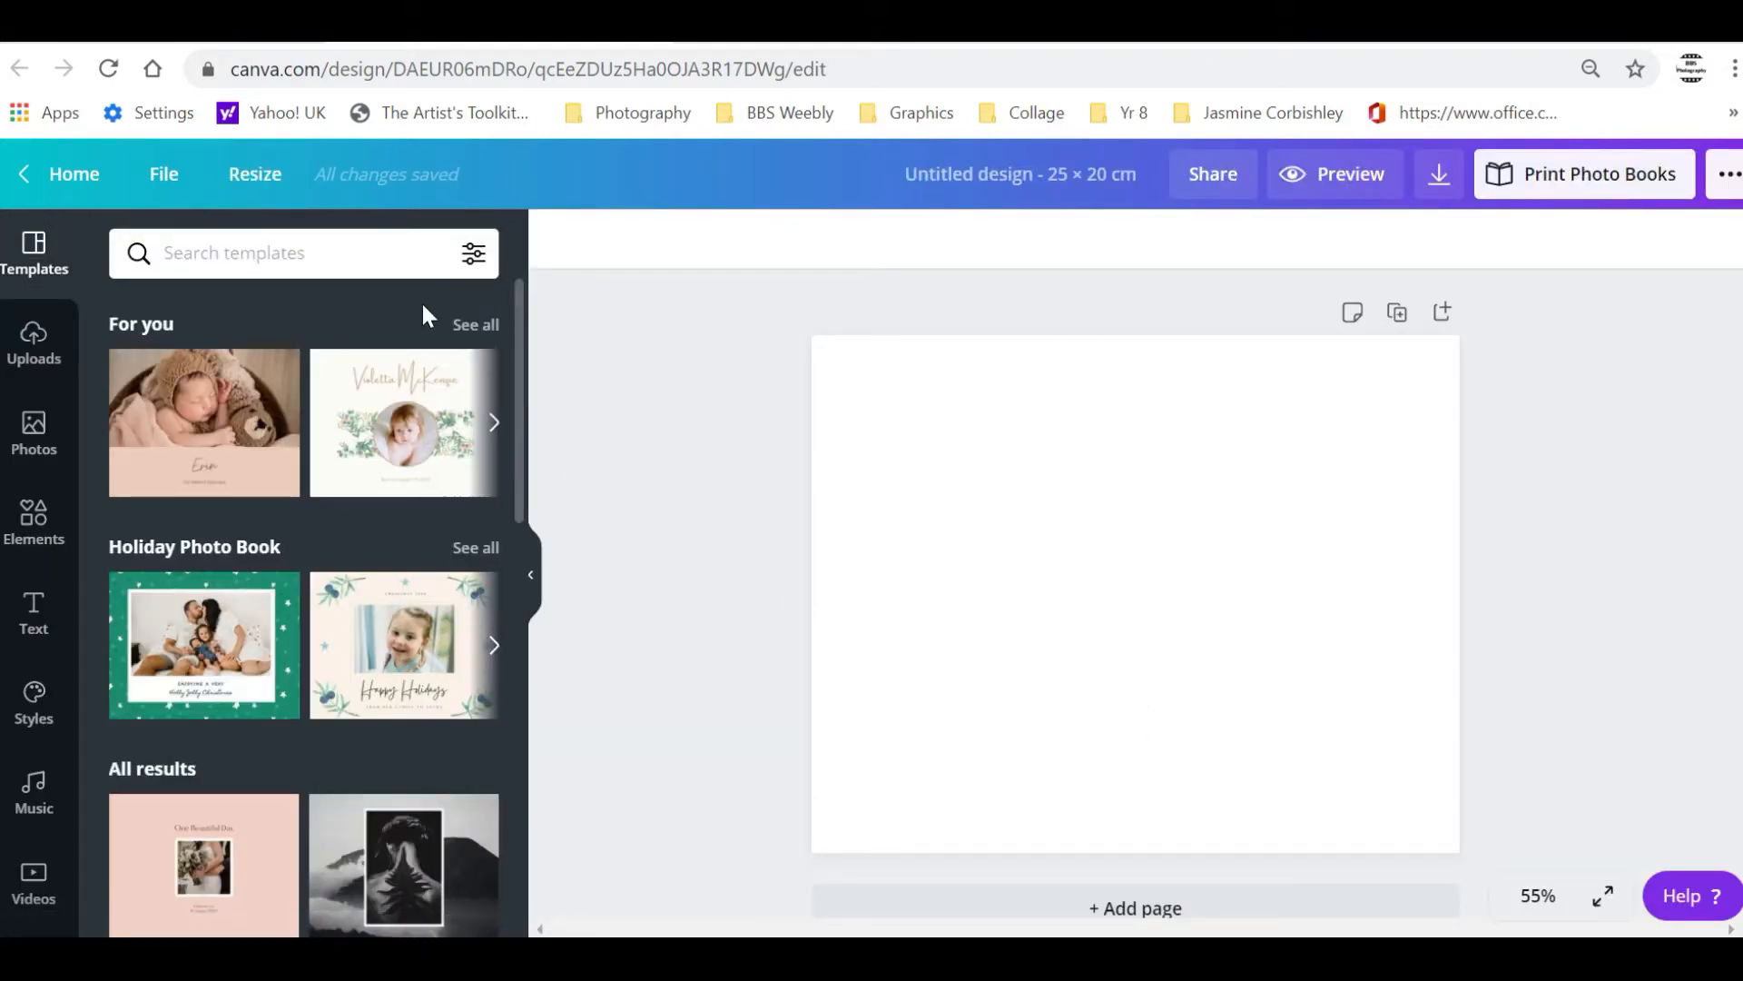
# Search the templates for "photography", look through the designs and clear the search
pyautogui.click(350, 248)
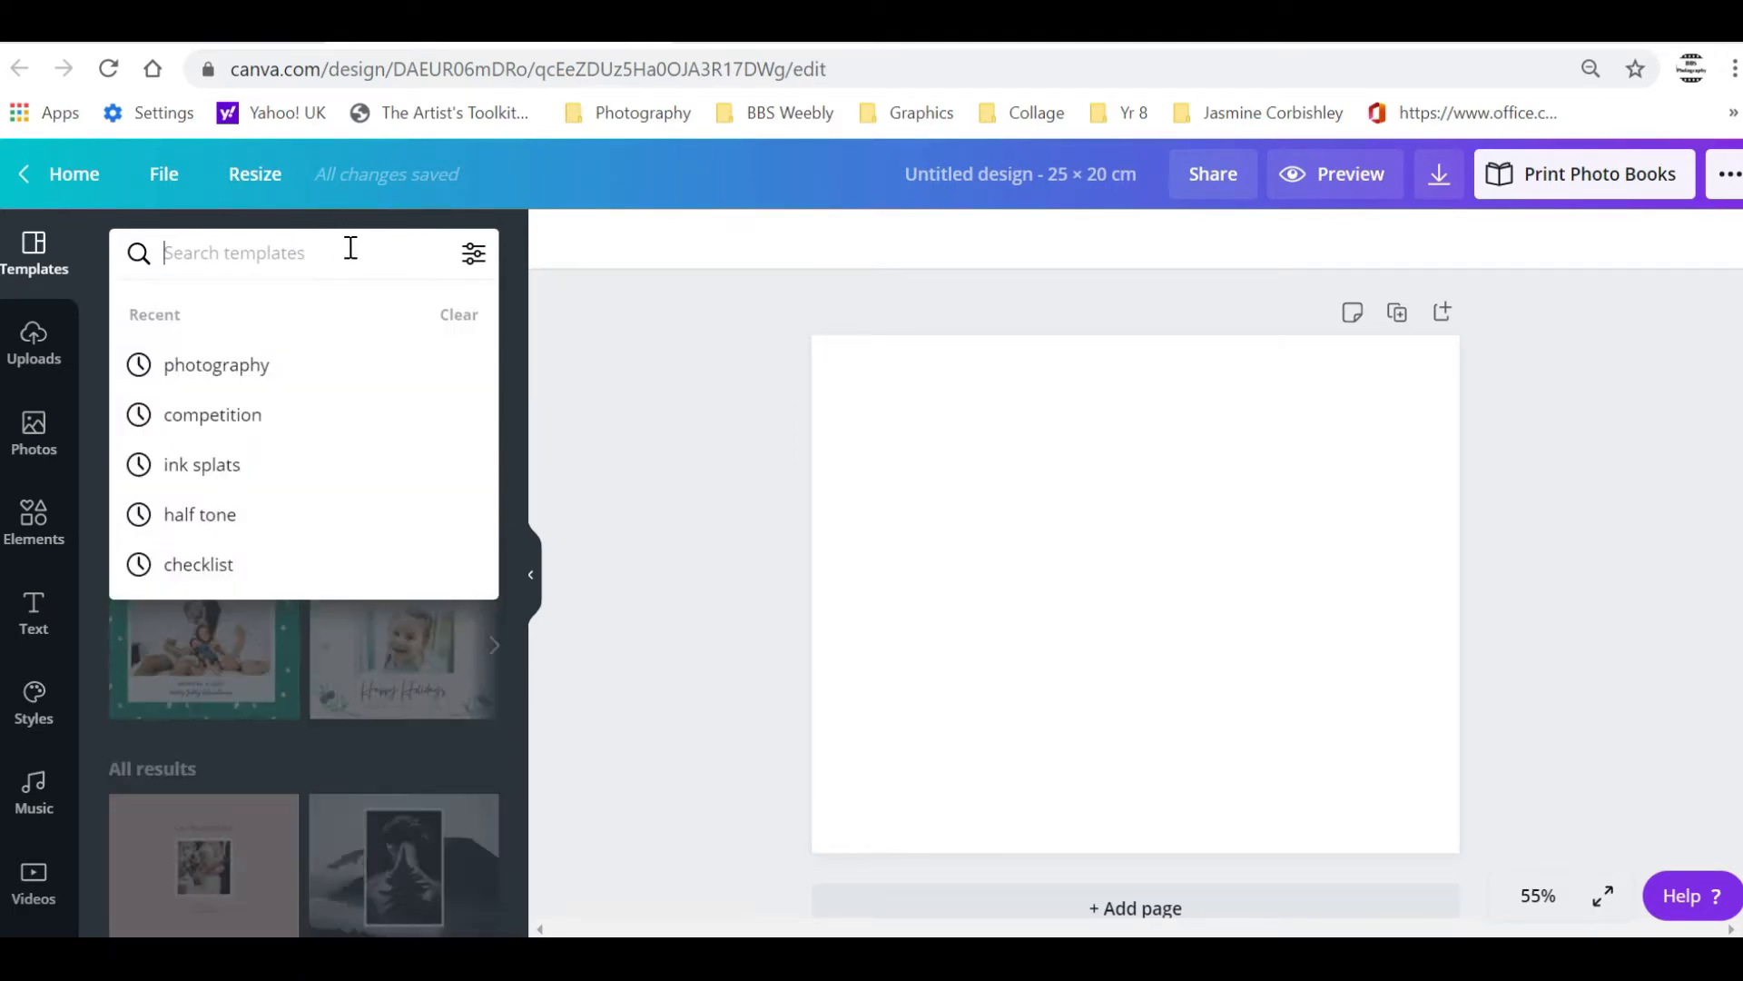
pyautogui.click(264, 367)
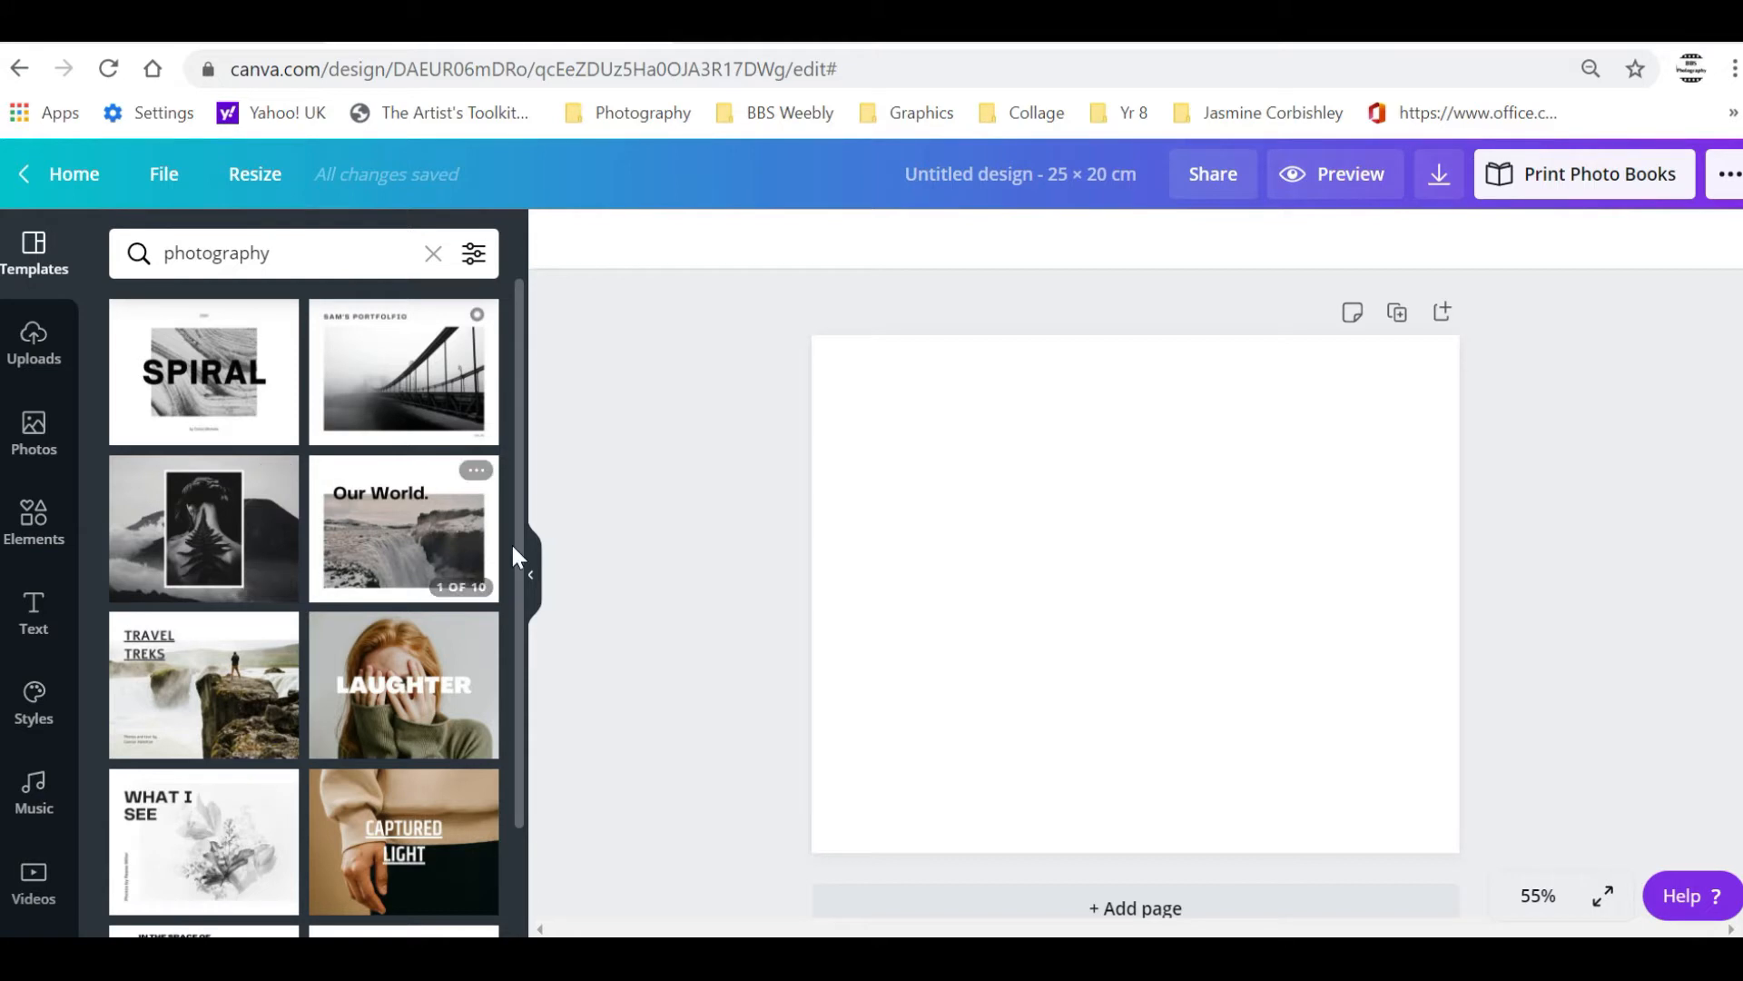
pyautogui.scroll(-2, 516, 626)
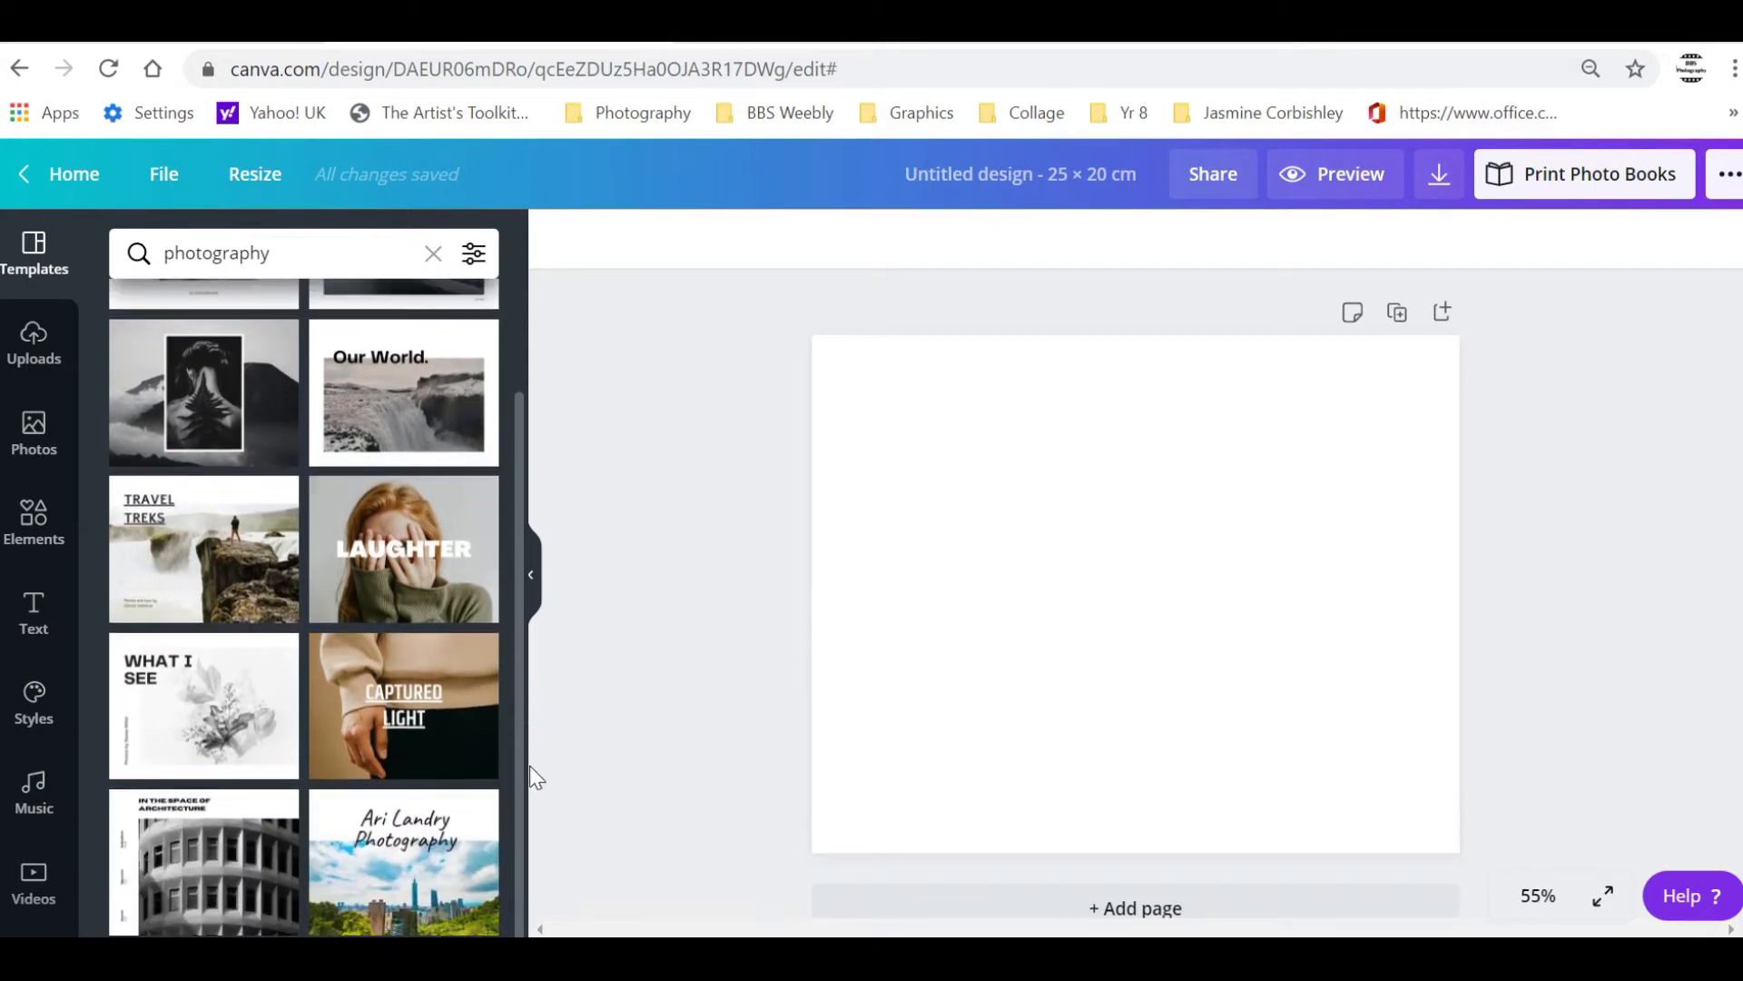
pyautogui.scroll(2, 520, 644)
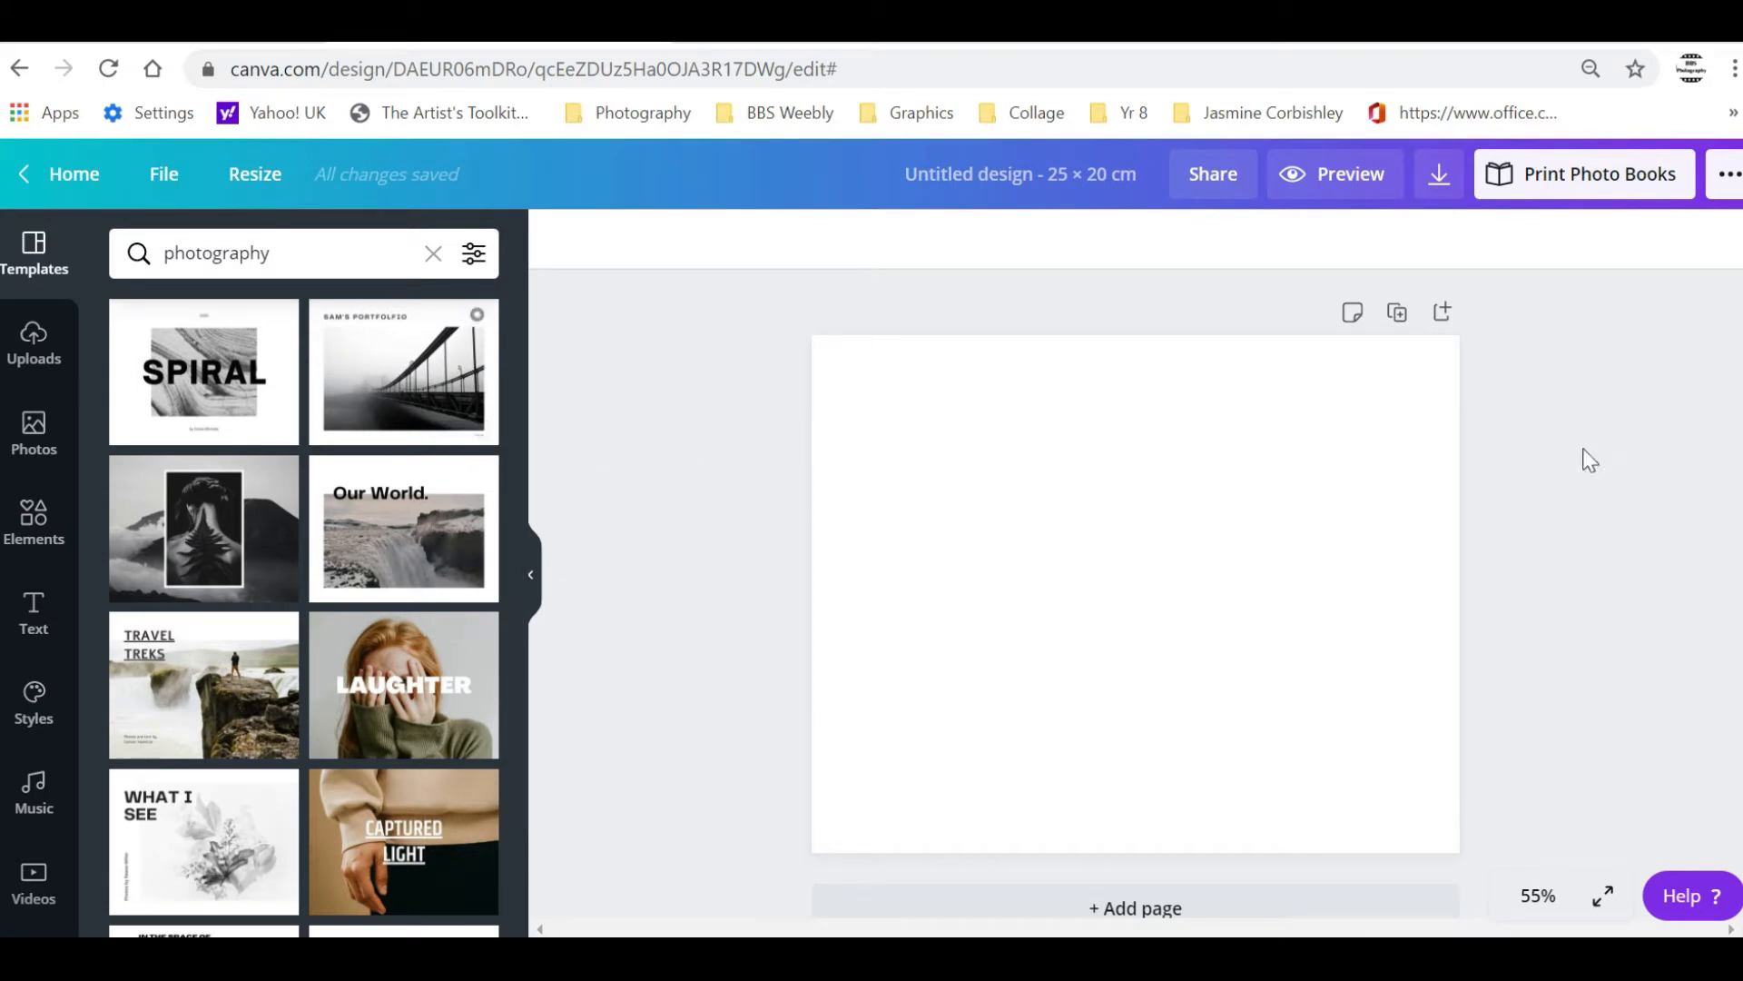
pyautogui.moveTo(242, 563)
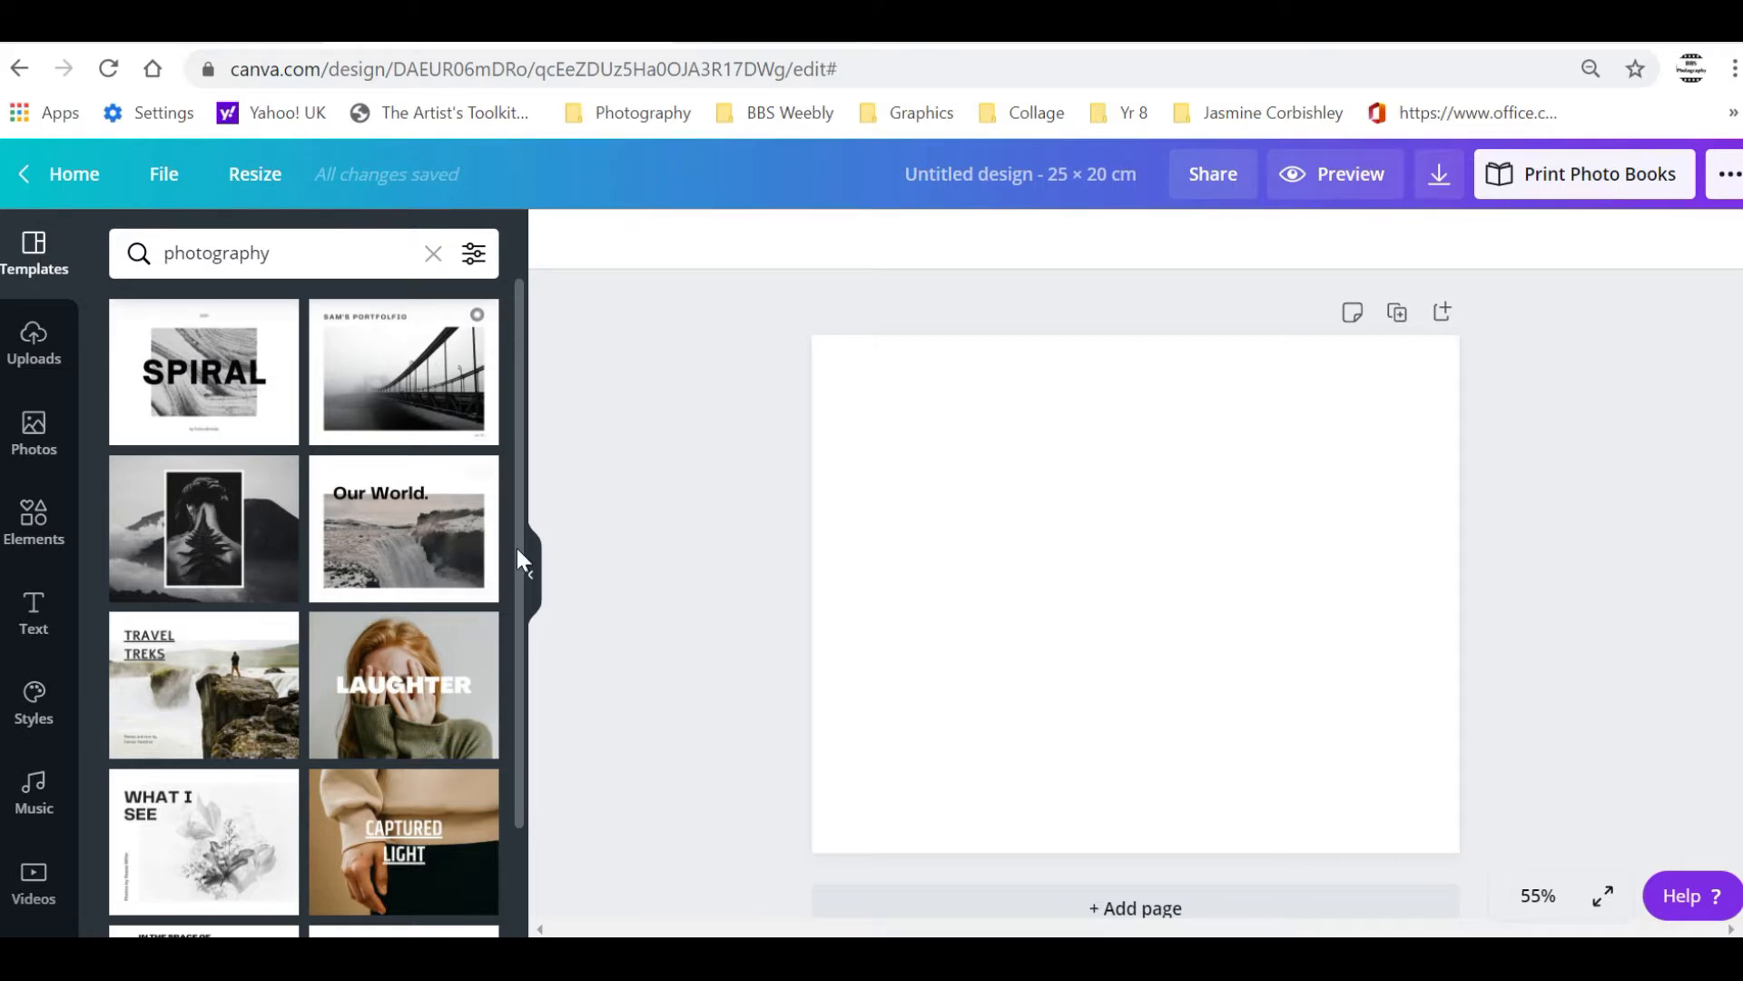
pyautogui.scroll(-2, 518, 547)
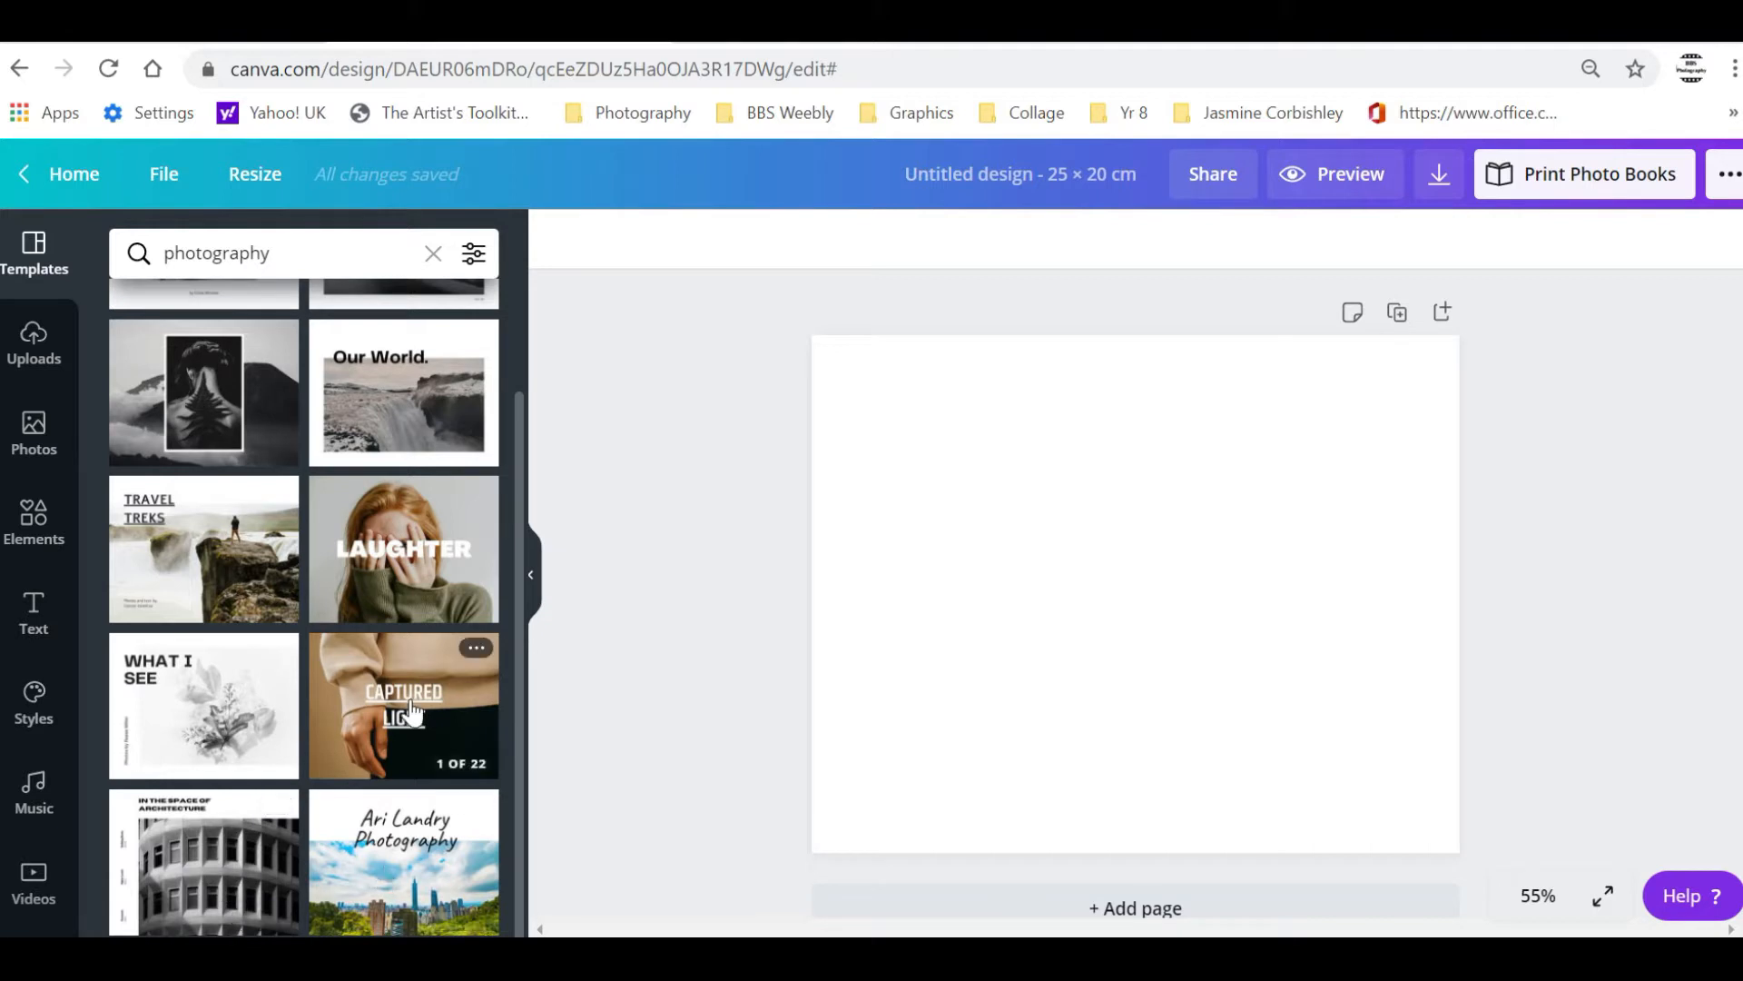
pyautogui.moveTo(516, 471); pyautogui.dragTo(514, 316)
pyautogui.click(432, 254)
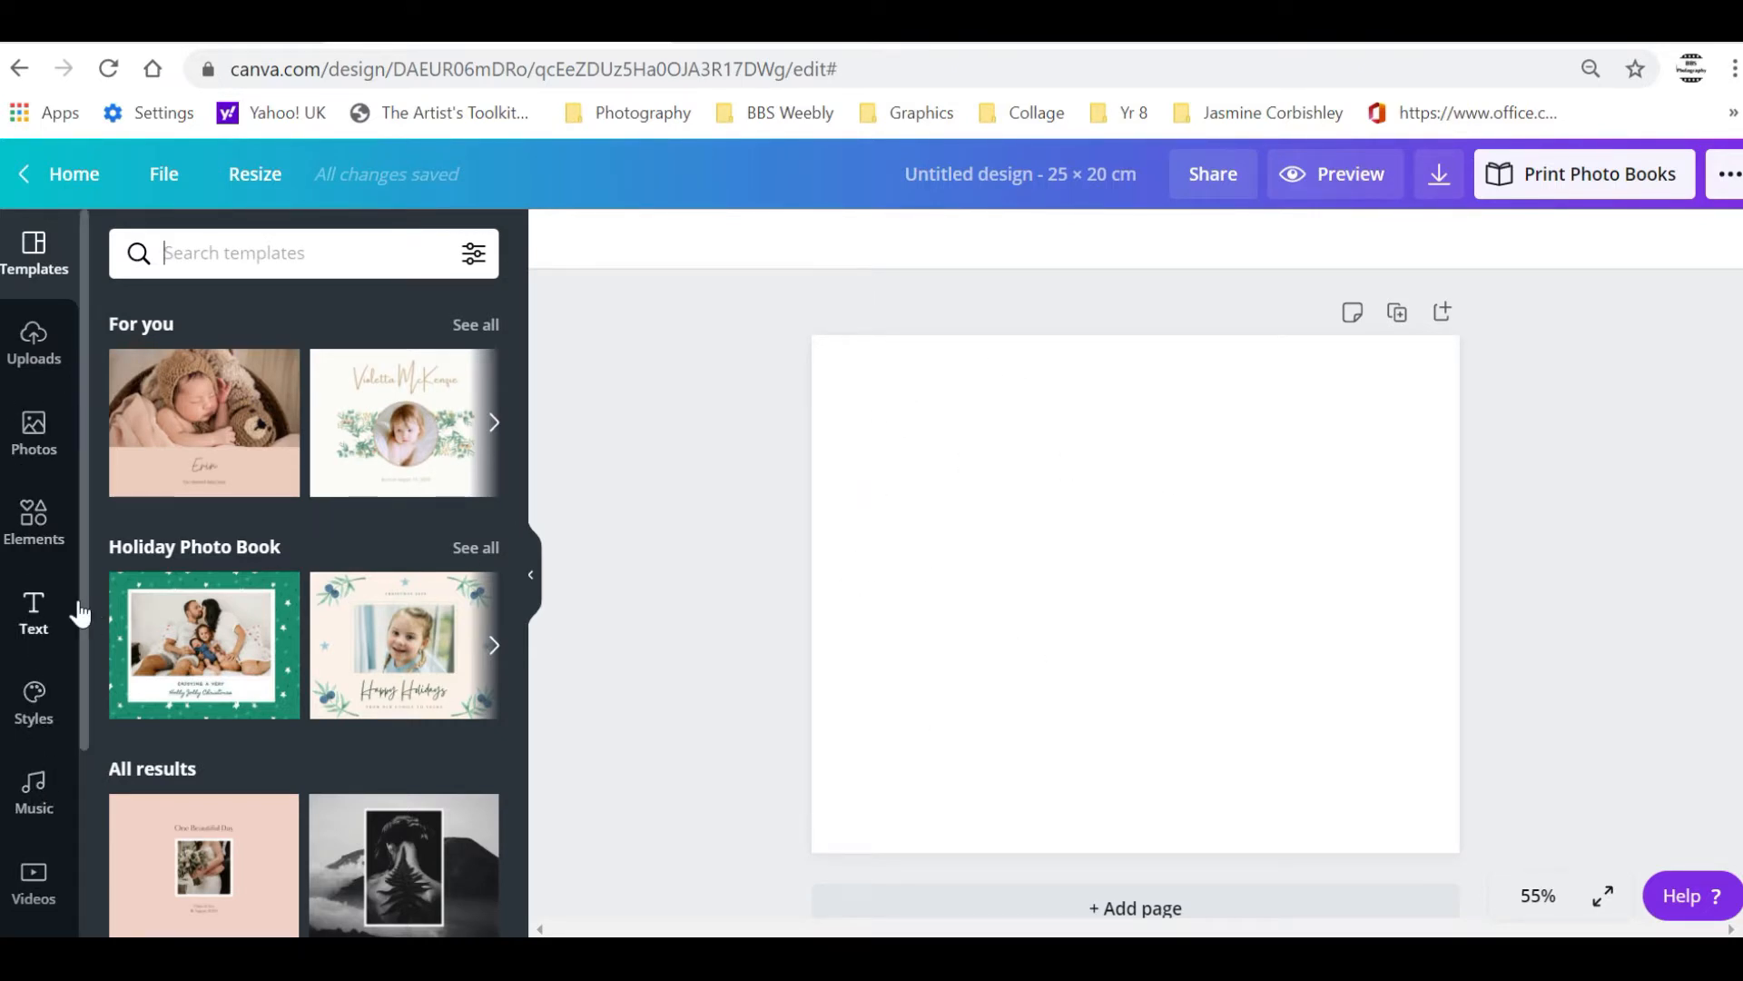
# Try the cream lined-paper background on the blank page, followed by the blue-grey one with small squares
pyautogui.moveTo(83, 613); pyautogui.dragTo(79, 804)
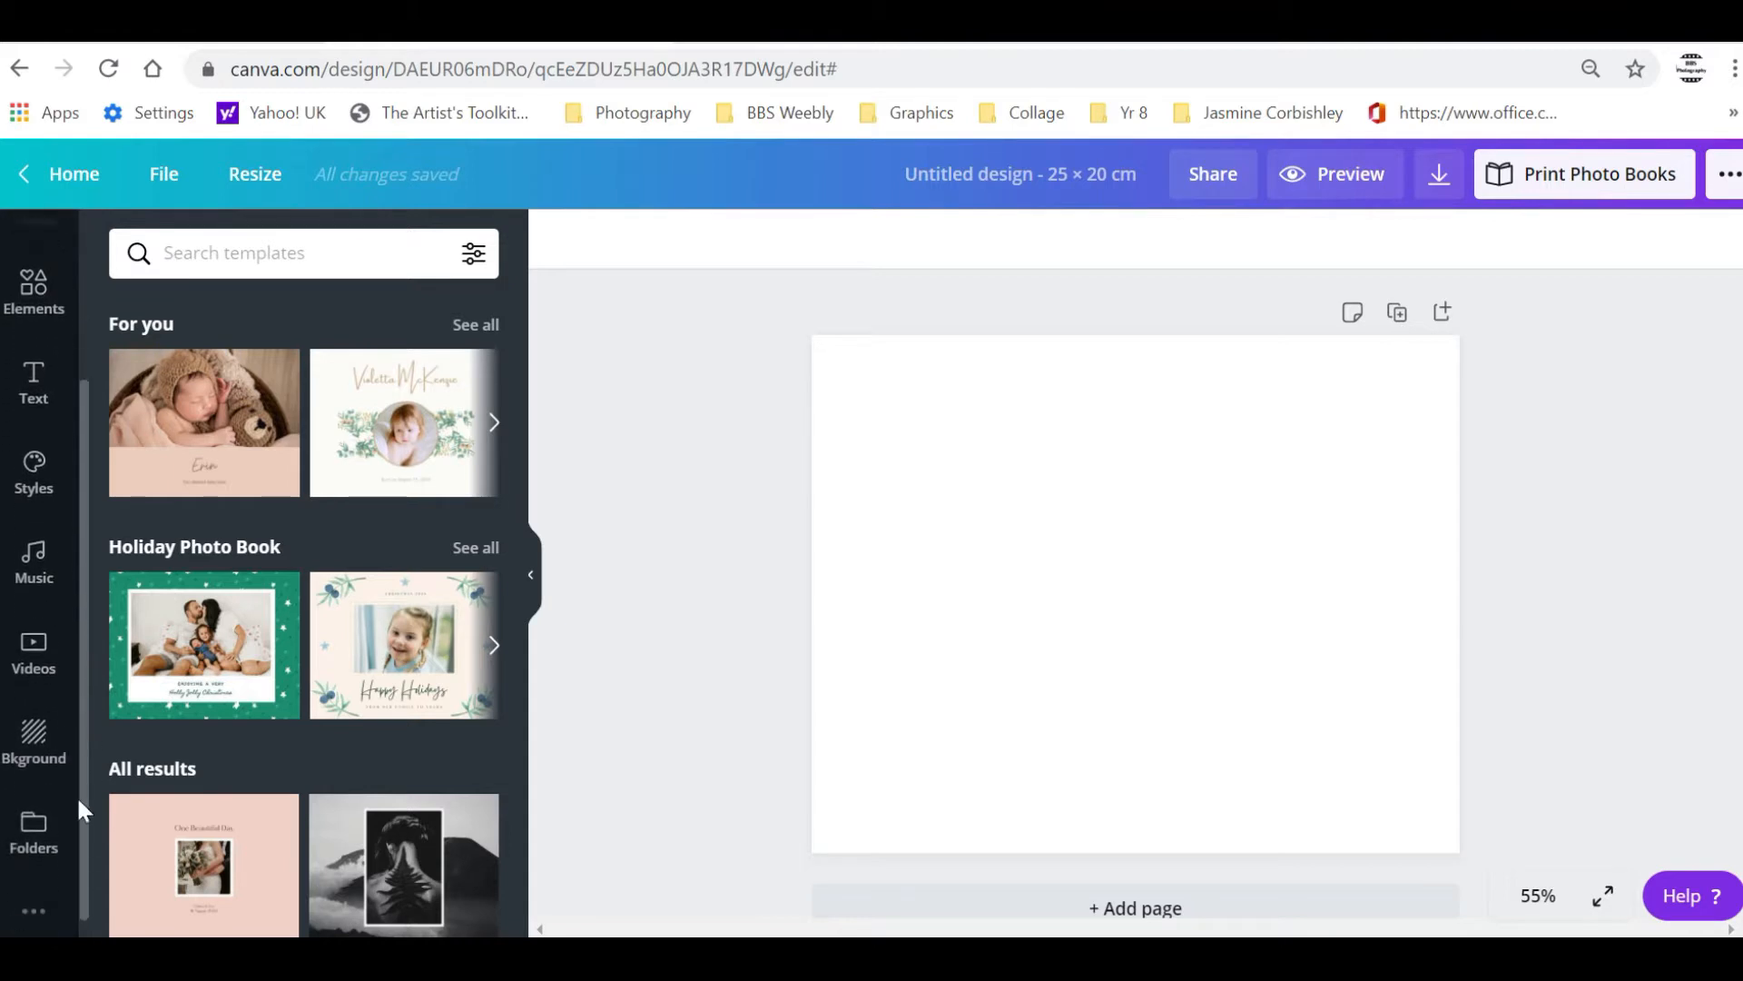
pyautogui.click(41, 718)
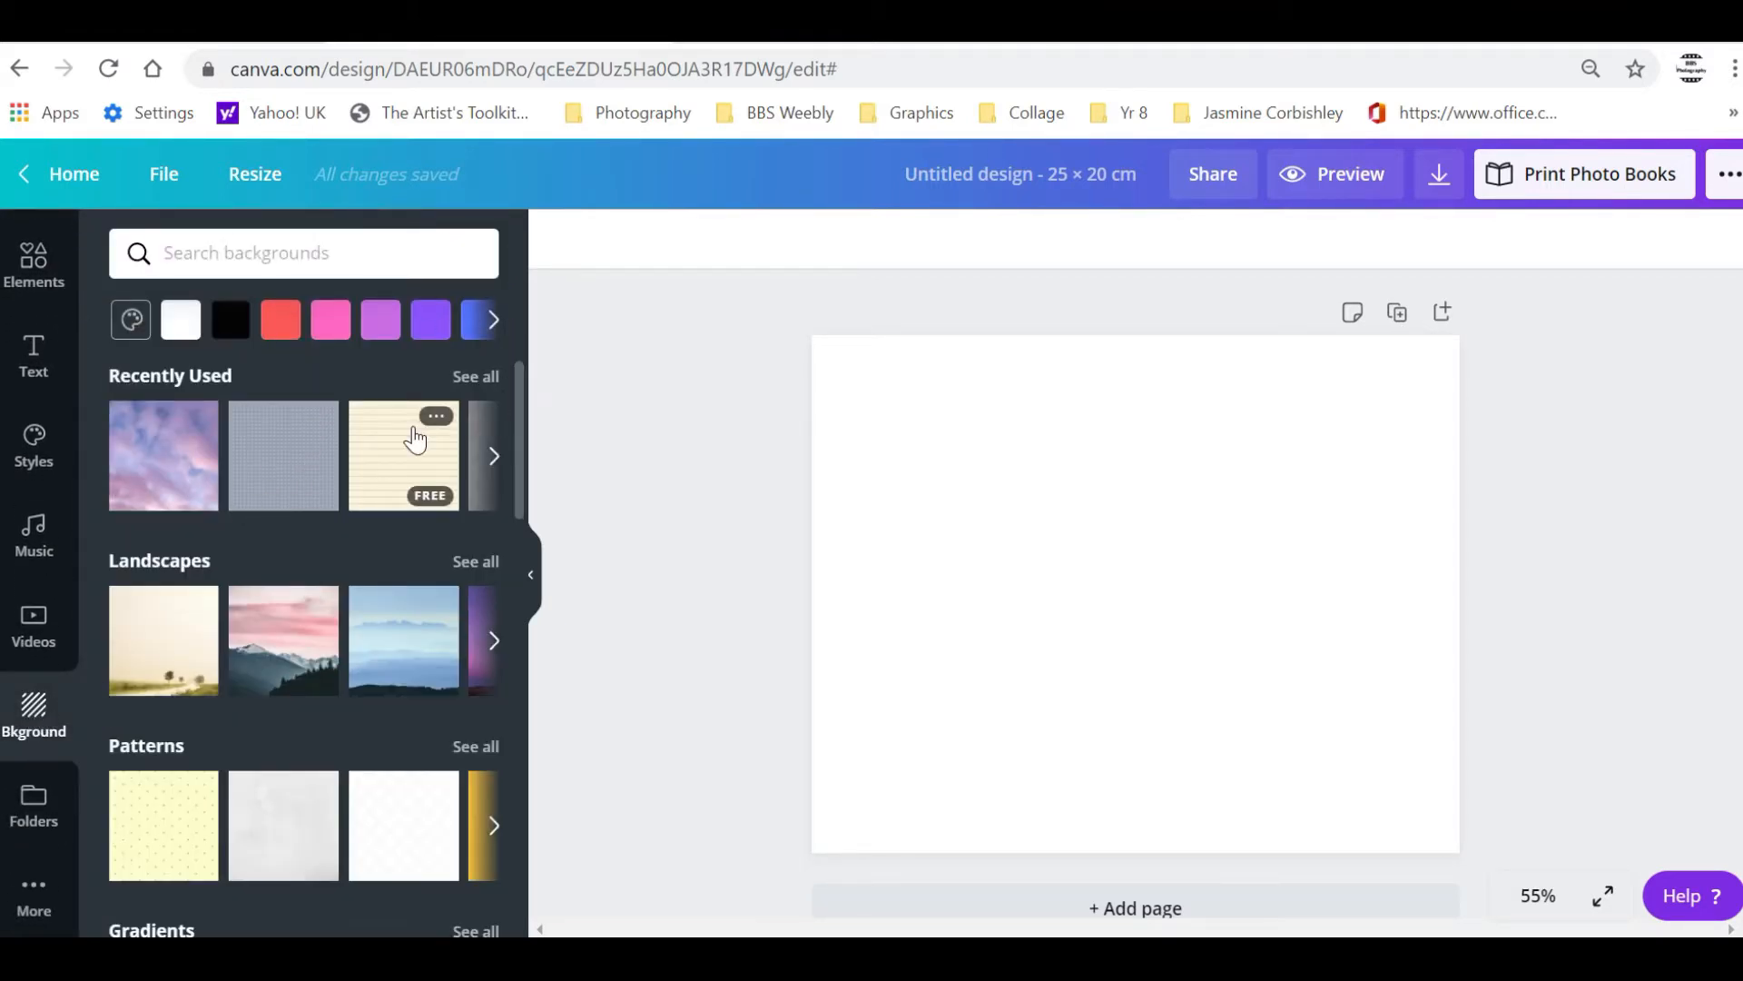
pyautogui.moveTo(520, 427)
pyautogui.mouseDown()
pyautogui.moveTo(520, 466)
pyautogui.moveTo(503, 423)
pyautogui.mouseUp()
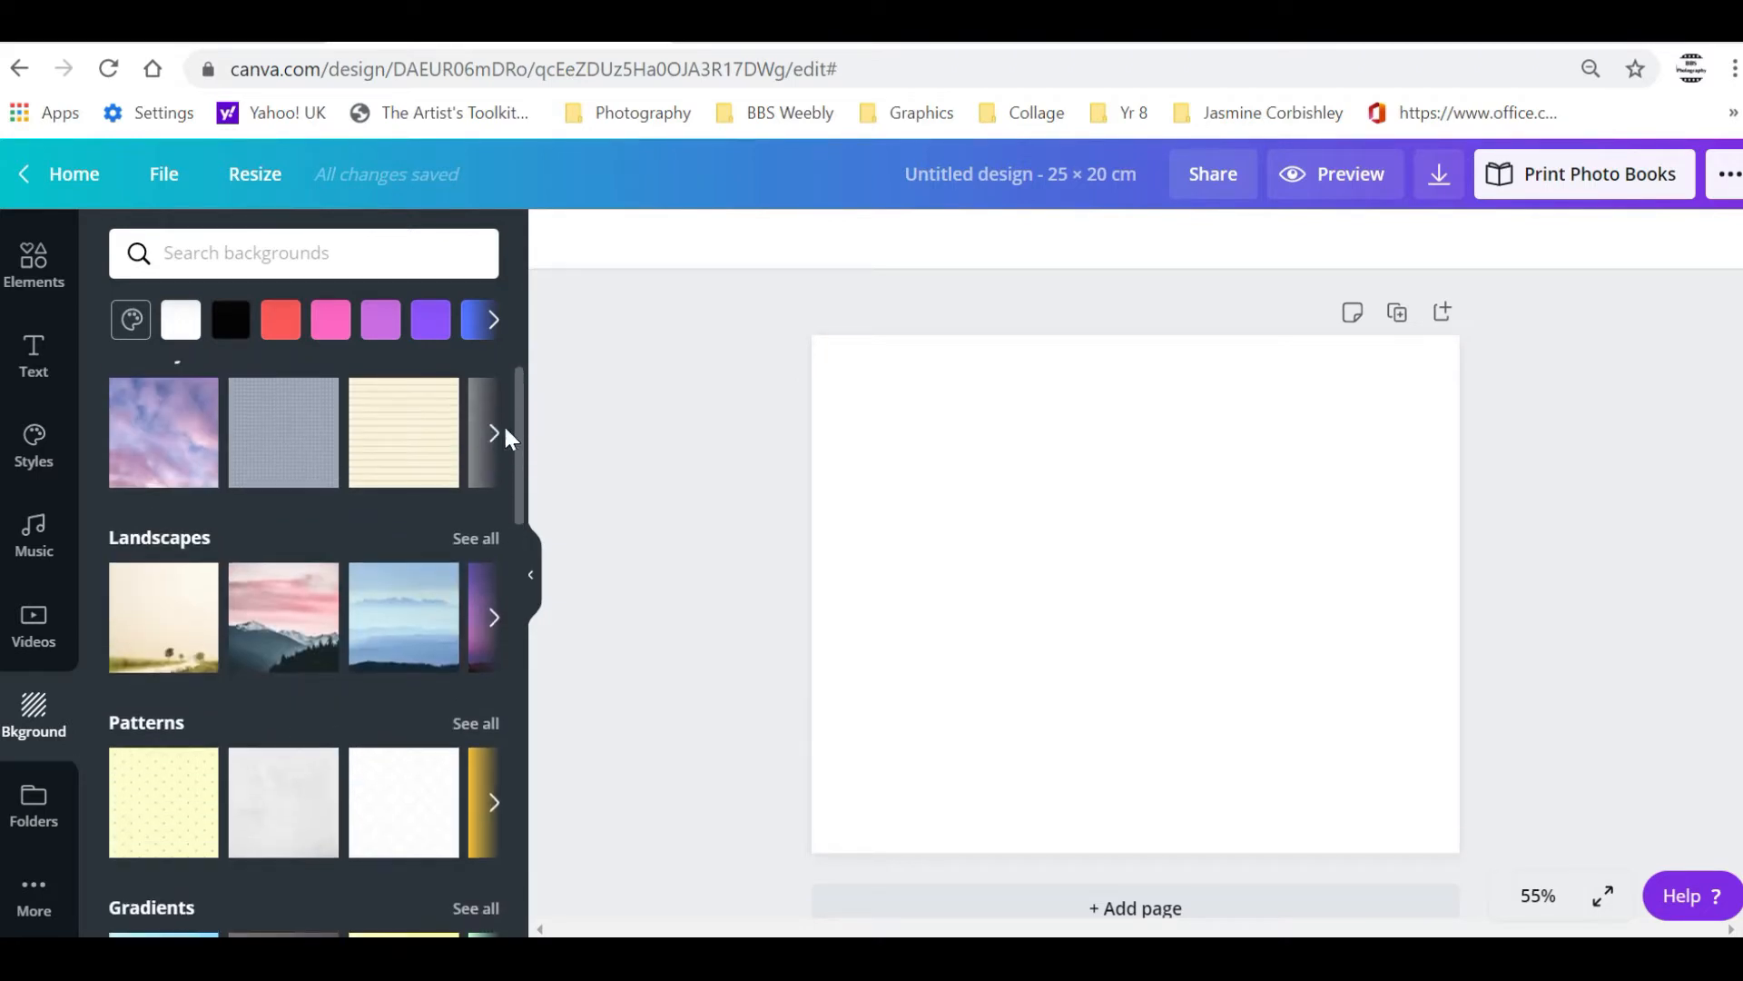
pyautogui.click(420, 440)
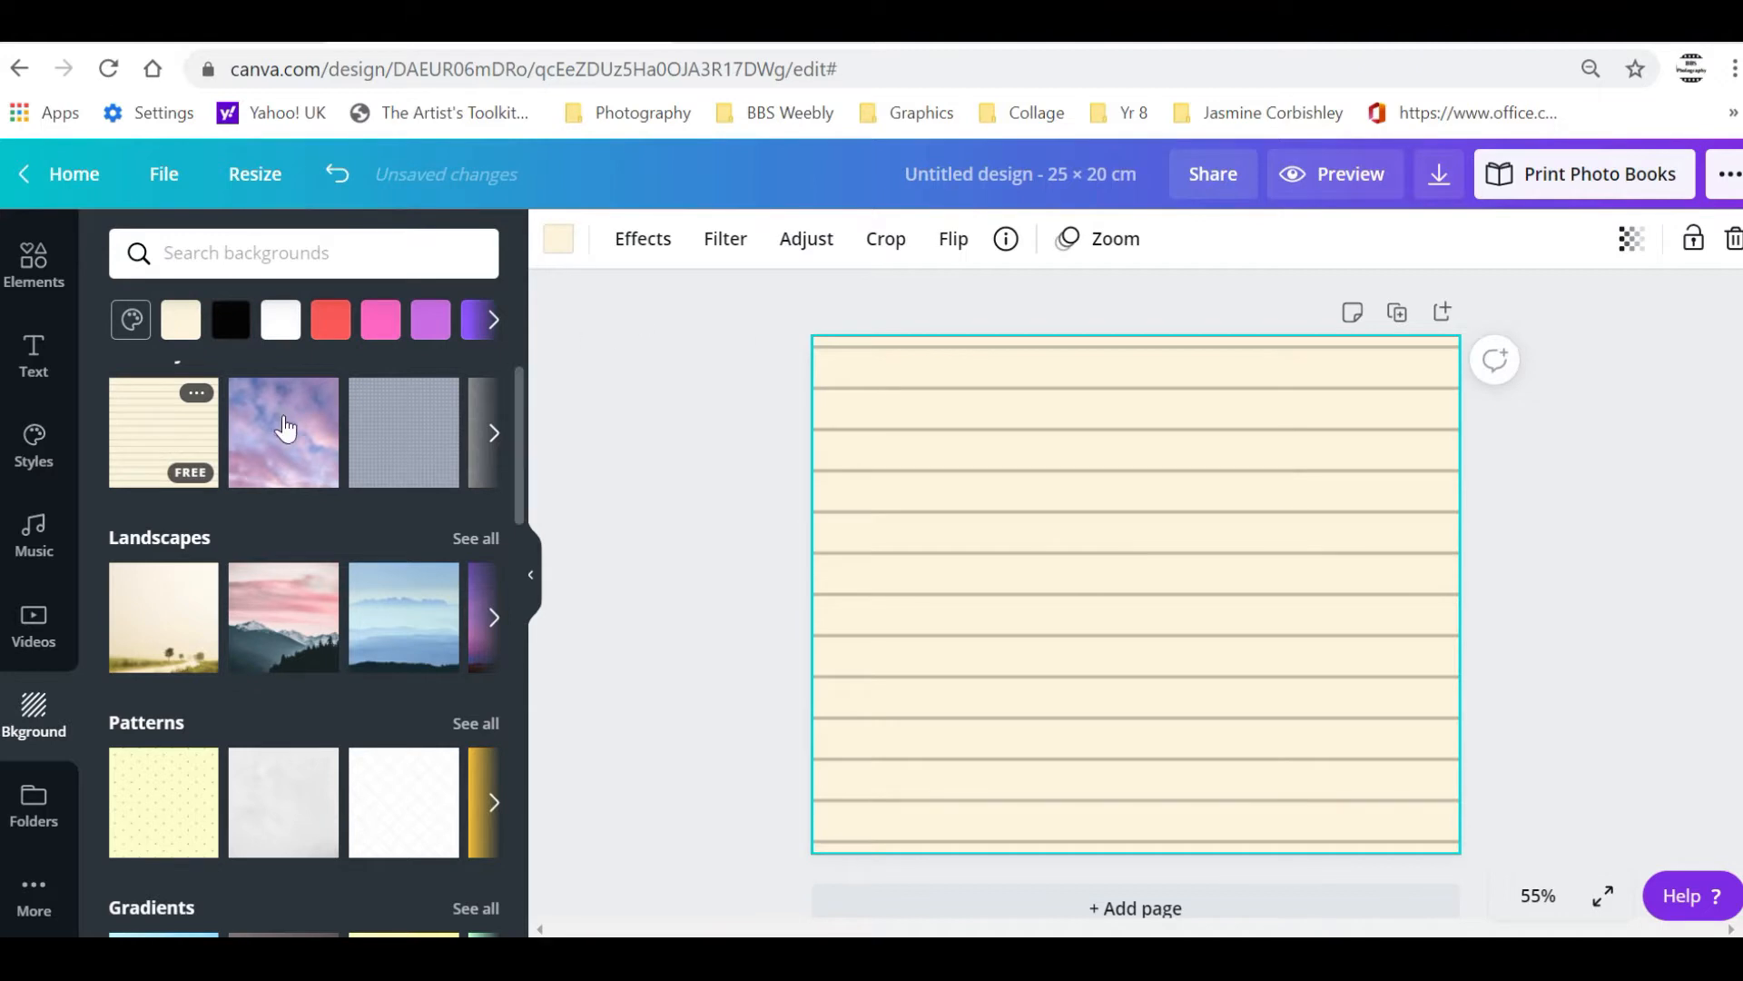
pyautogui.click(422, 436)
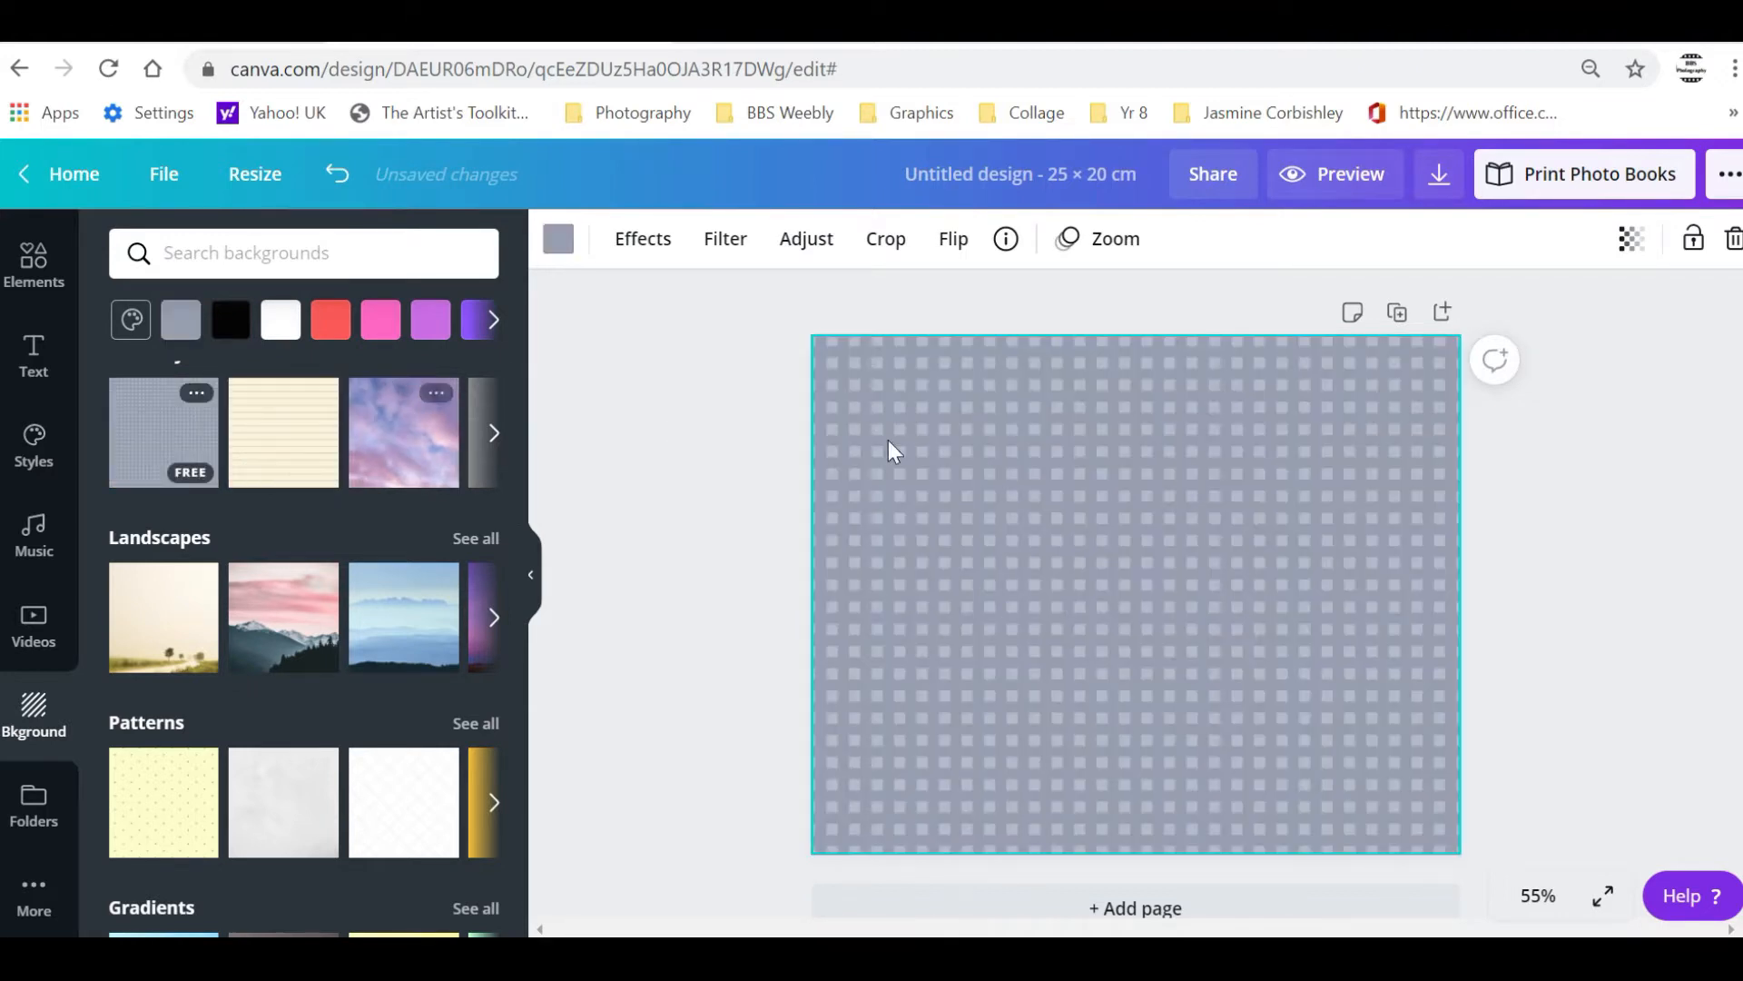
# Try the pale yellow dotted pattern and the white curved-ribs abstract image as the page background
pyautogui.moveTo(521, 458); pyautogui.dragTo(516, 560)
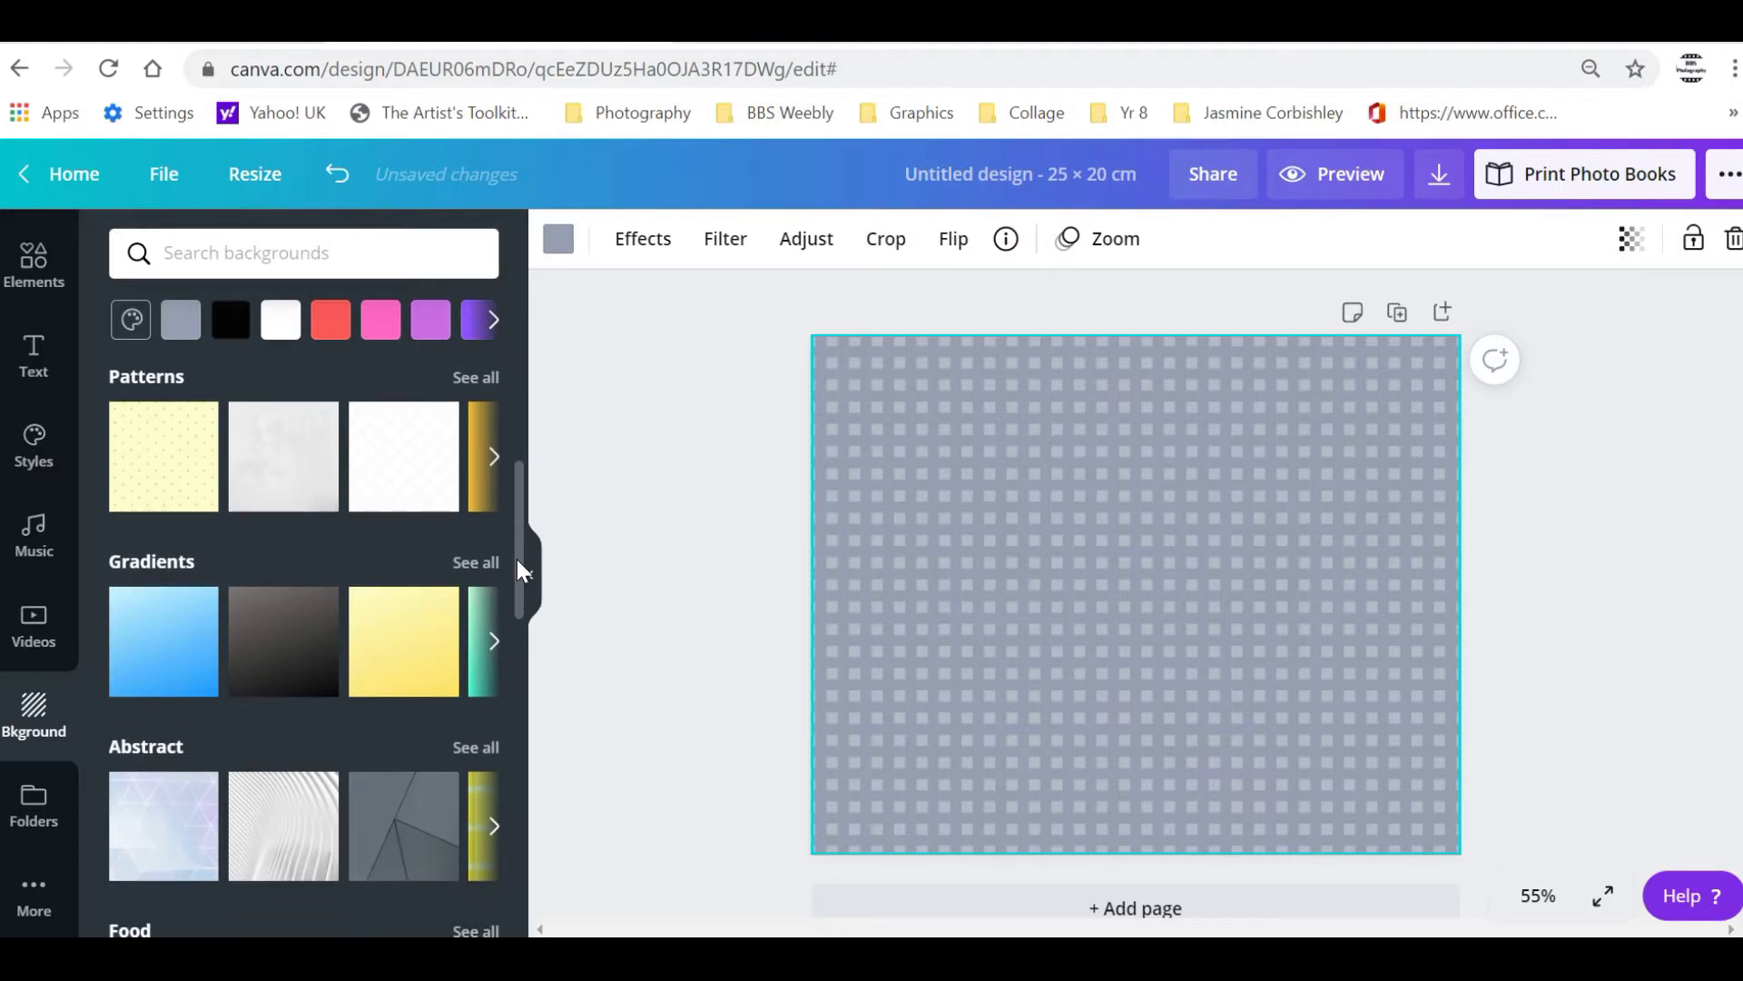
pyautogui.click(189, 456)
pyautogui.moveTo(516, 493); pyautogui.dragTo(523, 554)
pyautogui.click(301, 646)
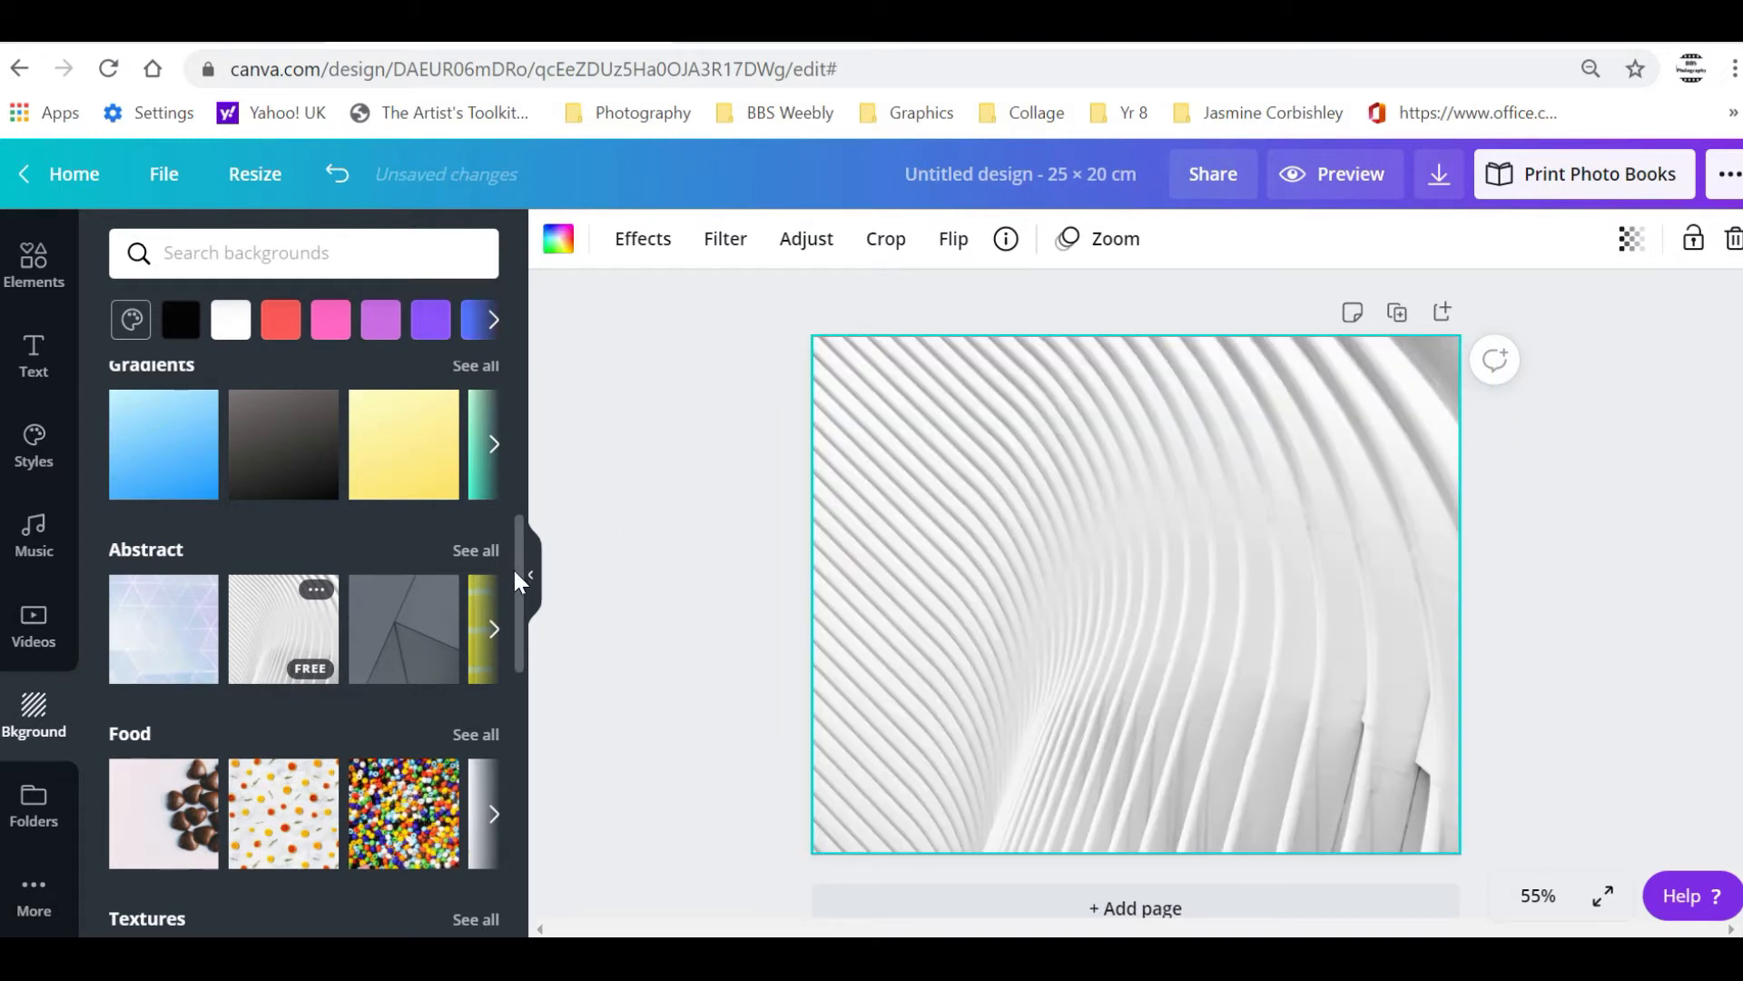
# Browse the background categories and apply the multicoloured beads image from Food to the page
pyautogui.moveTo(517, 595); pyautogui.dragTo(525, 817)
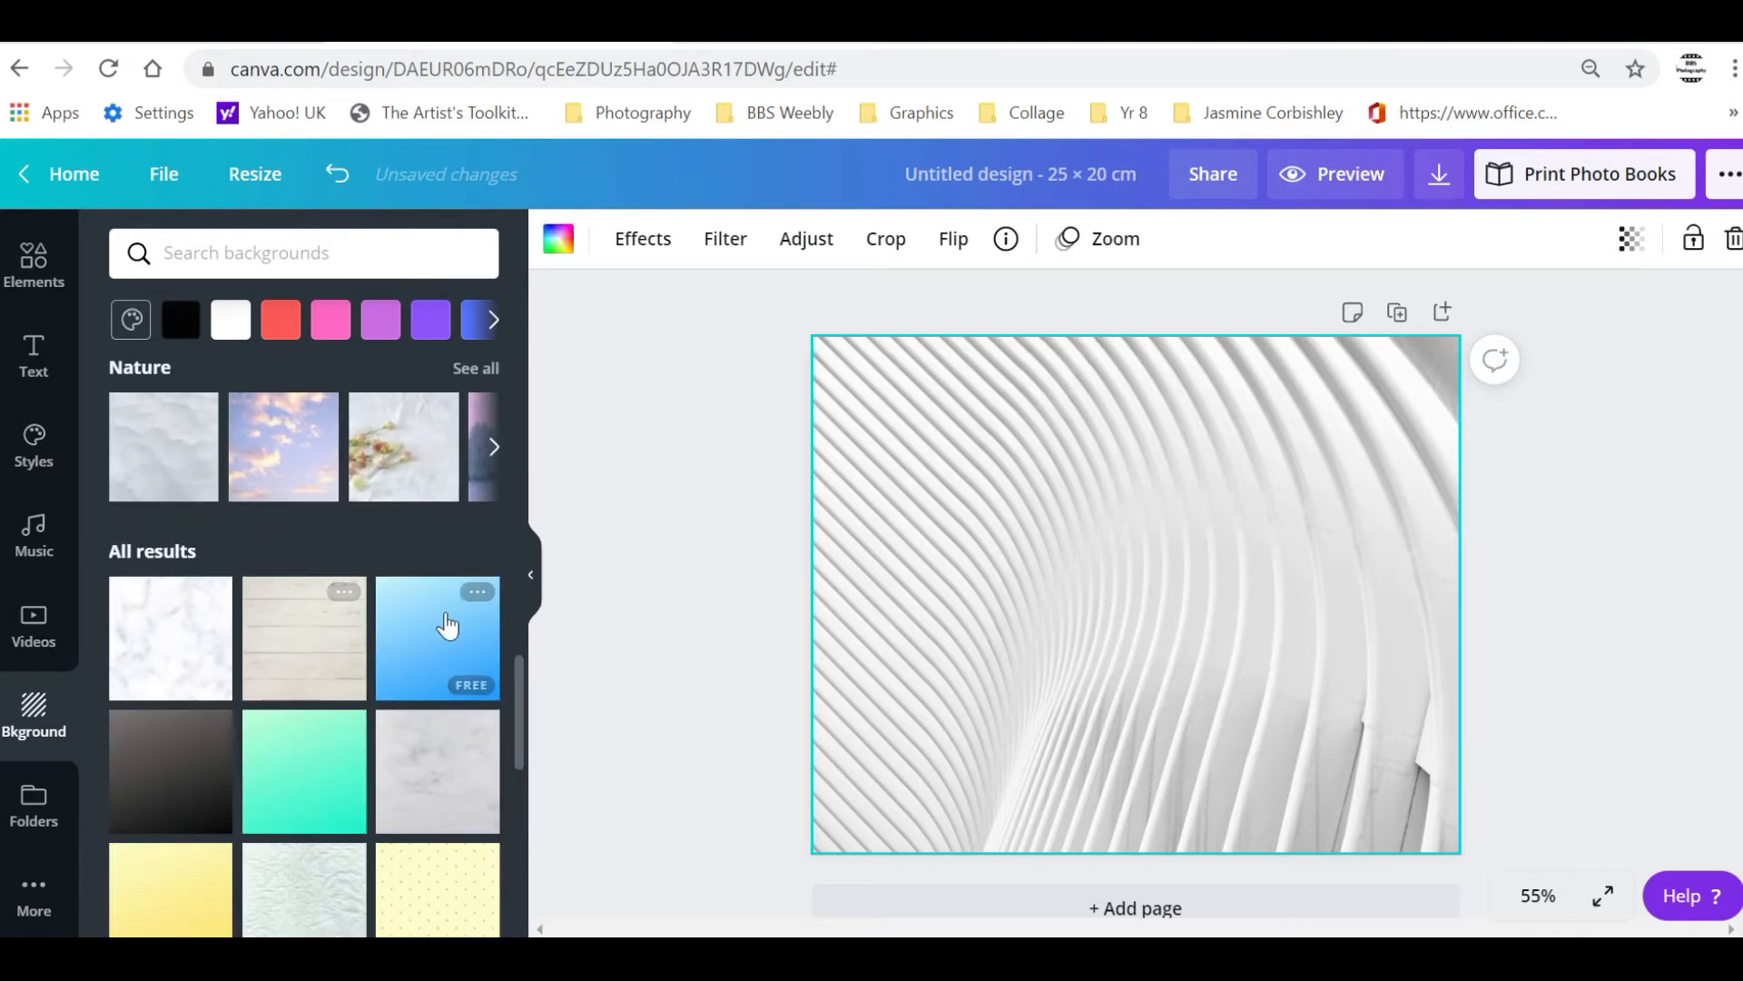
pyautogui.moveTo(514, 674); pyautogui.dragTo(530, 559)
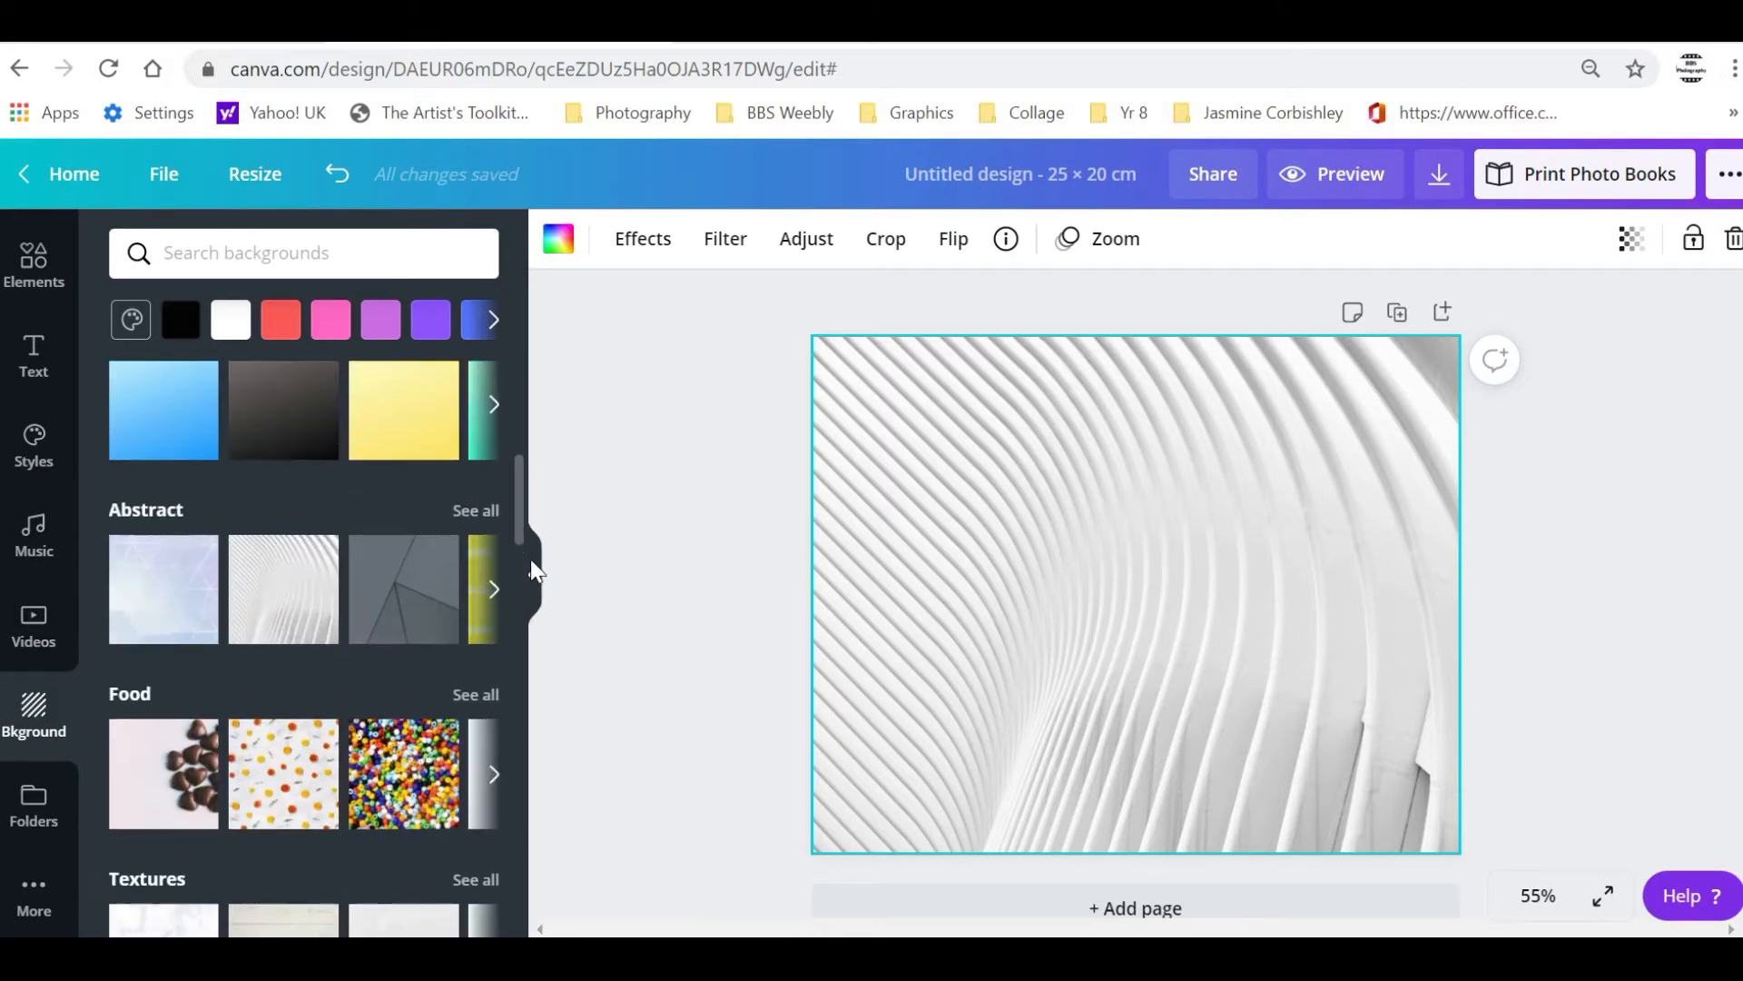
pyautogui.click(411, 772)
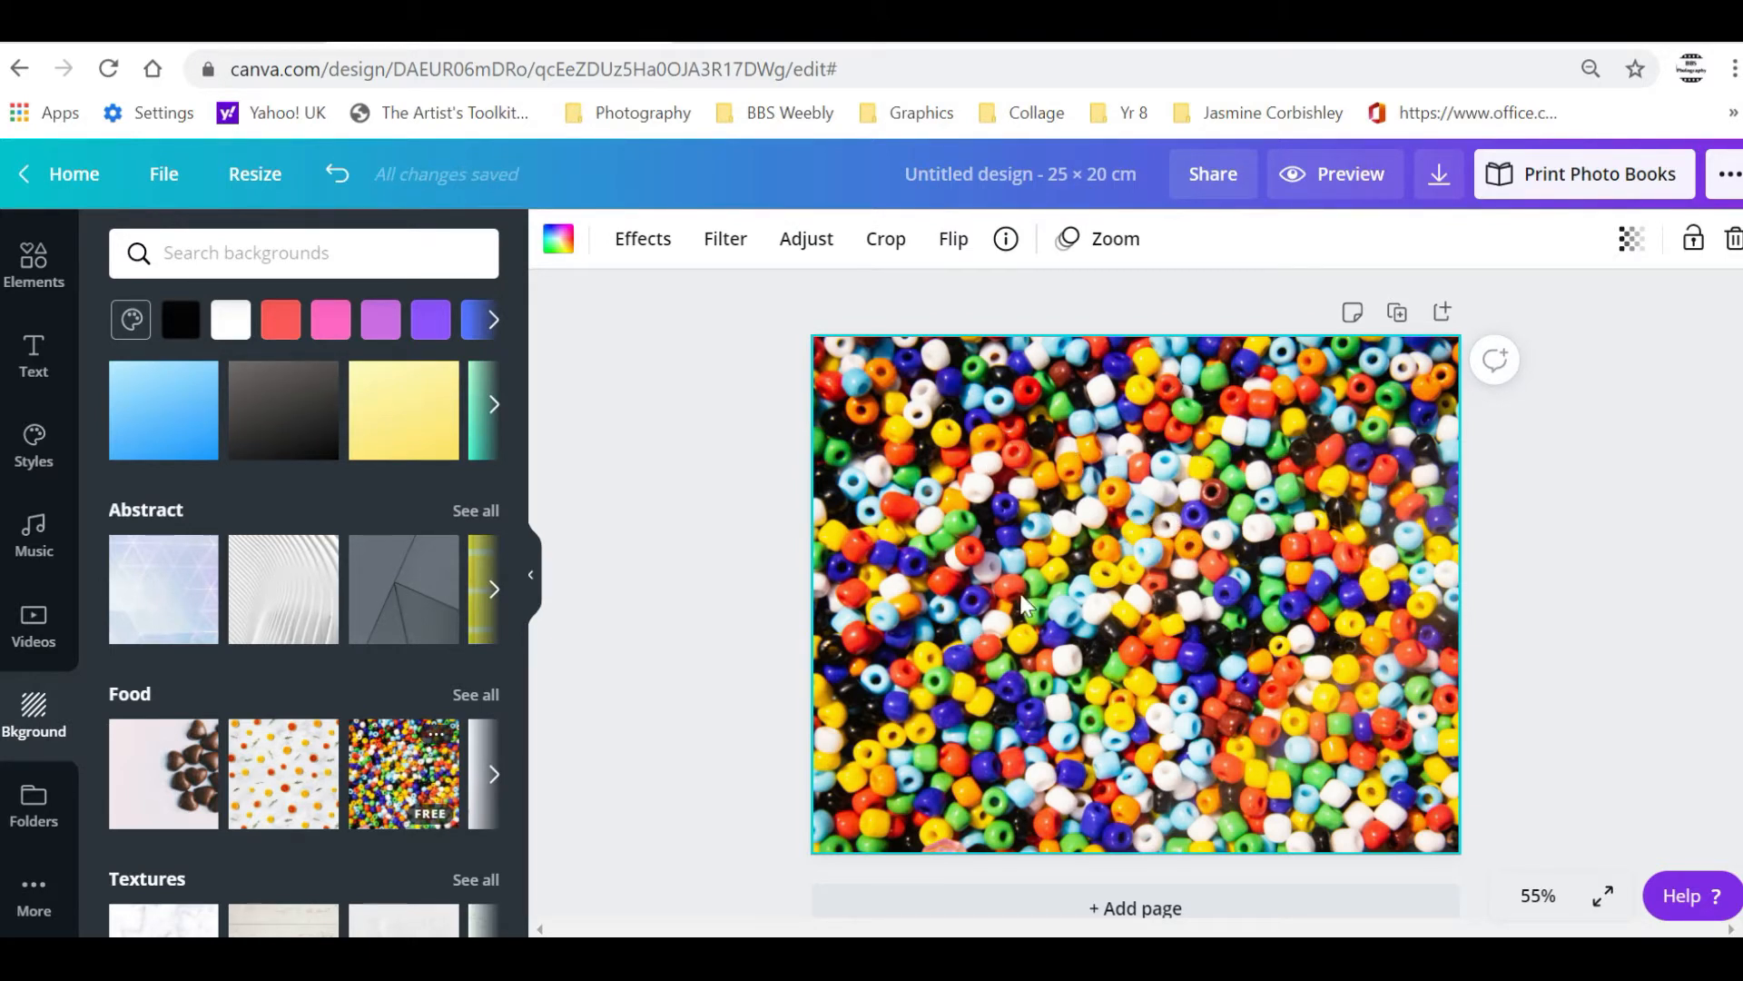
# Look through the recently used backgrounds, and search the backgrounds for "stripes"
pyautogui.moveTo(520, 527); pyautogui.dragTo(515, 411)
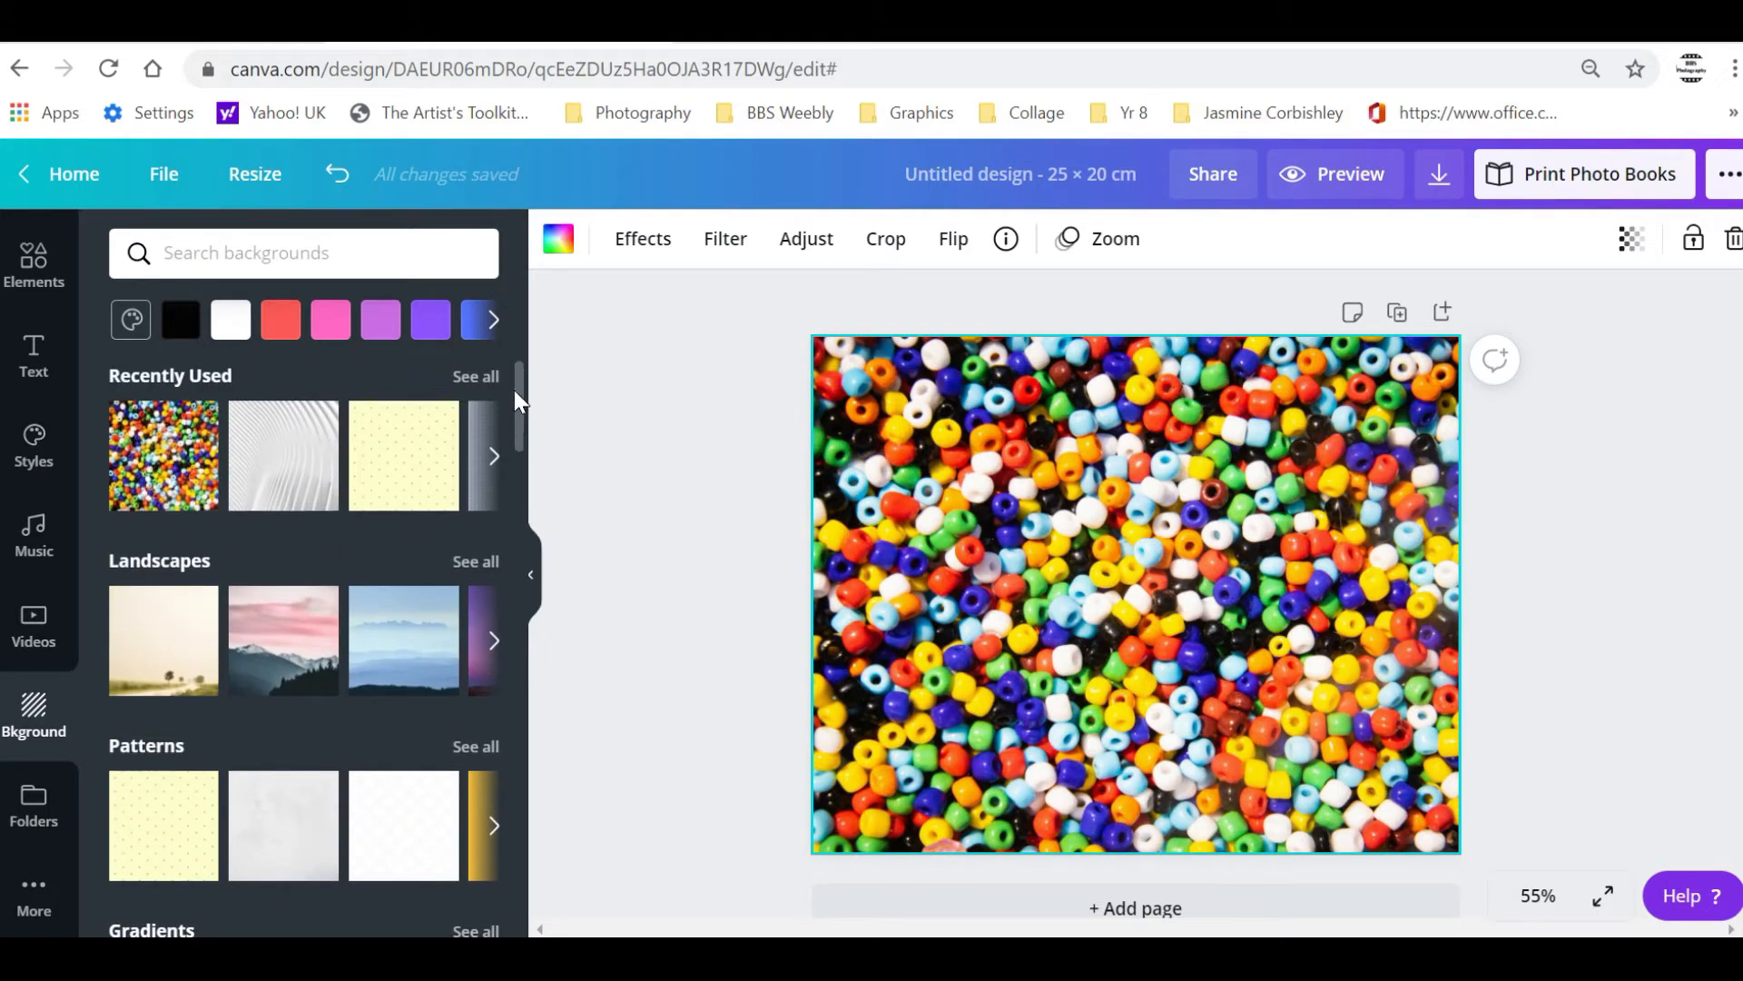
pyautogui.click(474, 378)
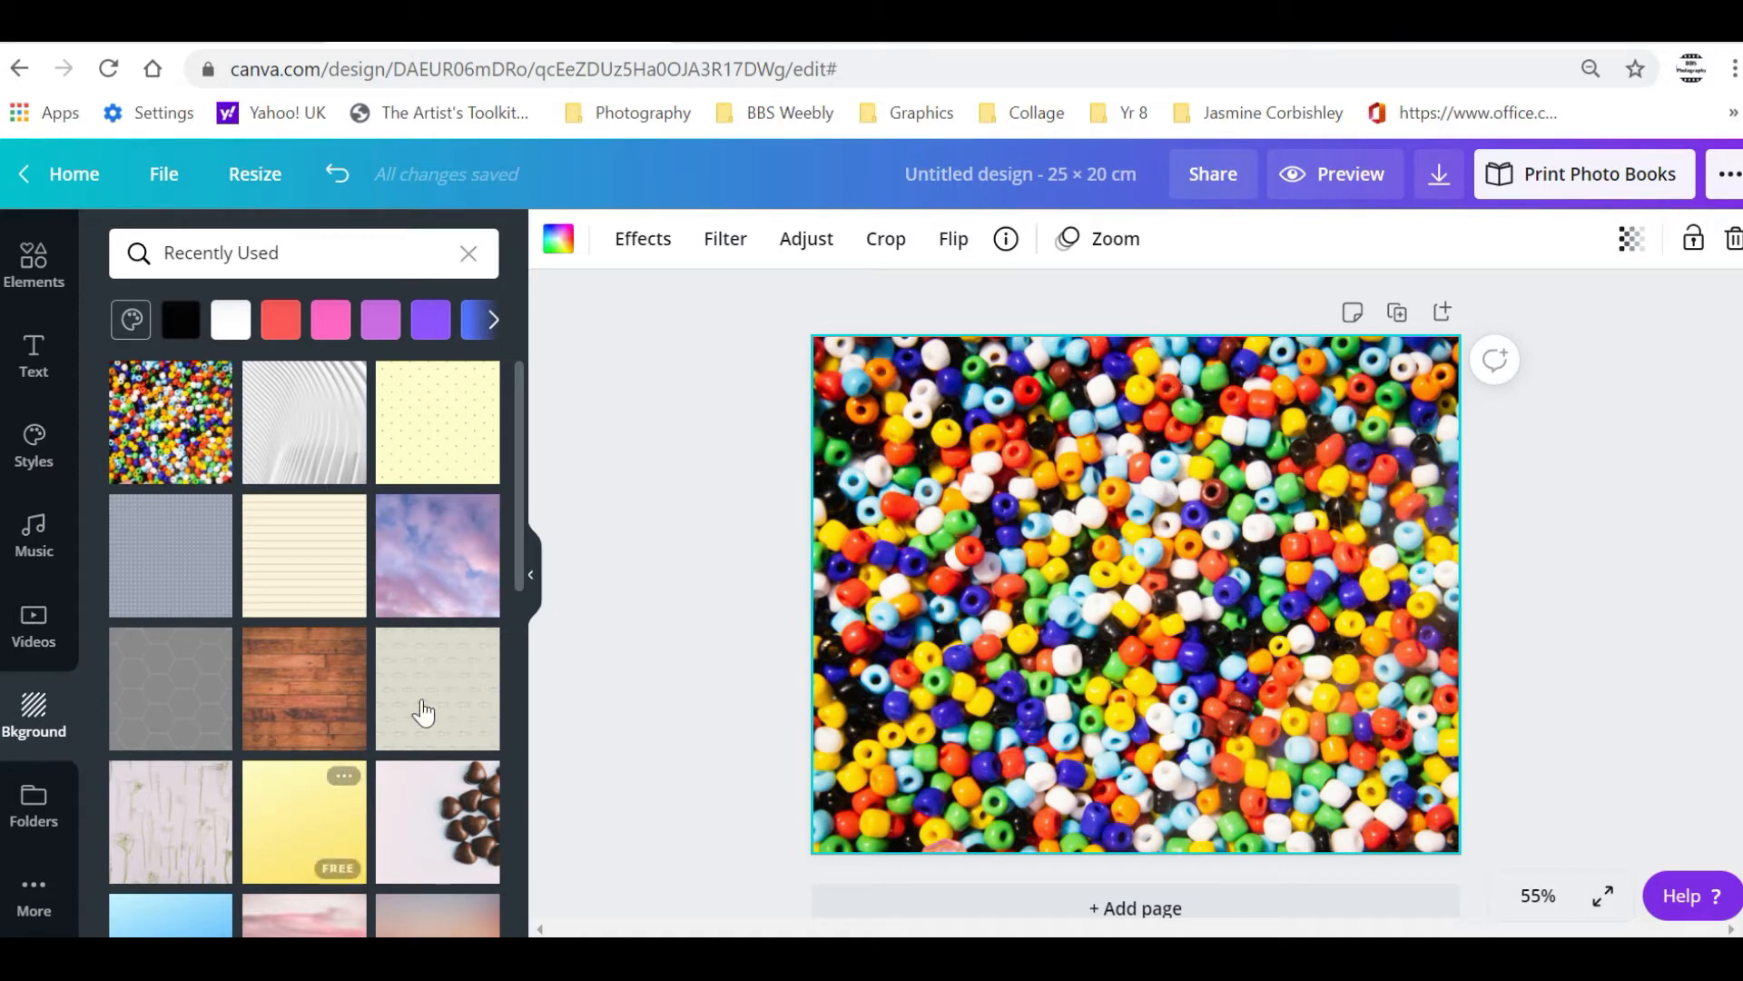
pyautogui.moveTo(522, 606); pyautogui.dragTo(509, 493)
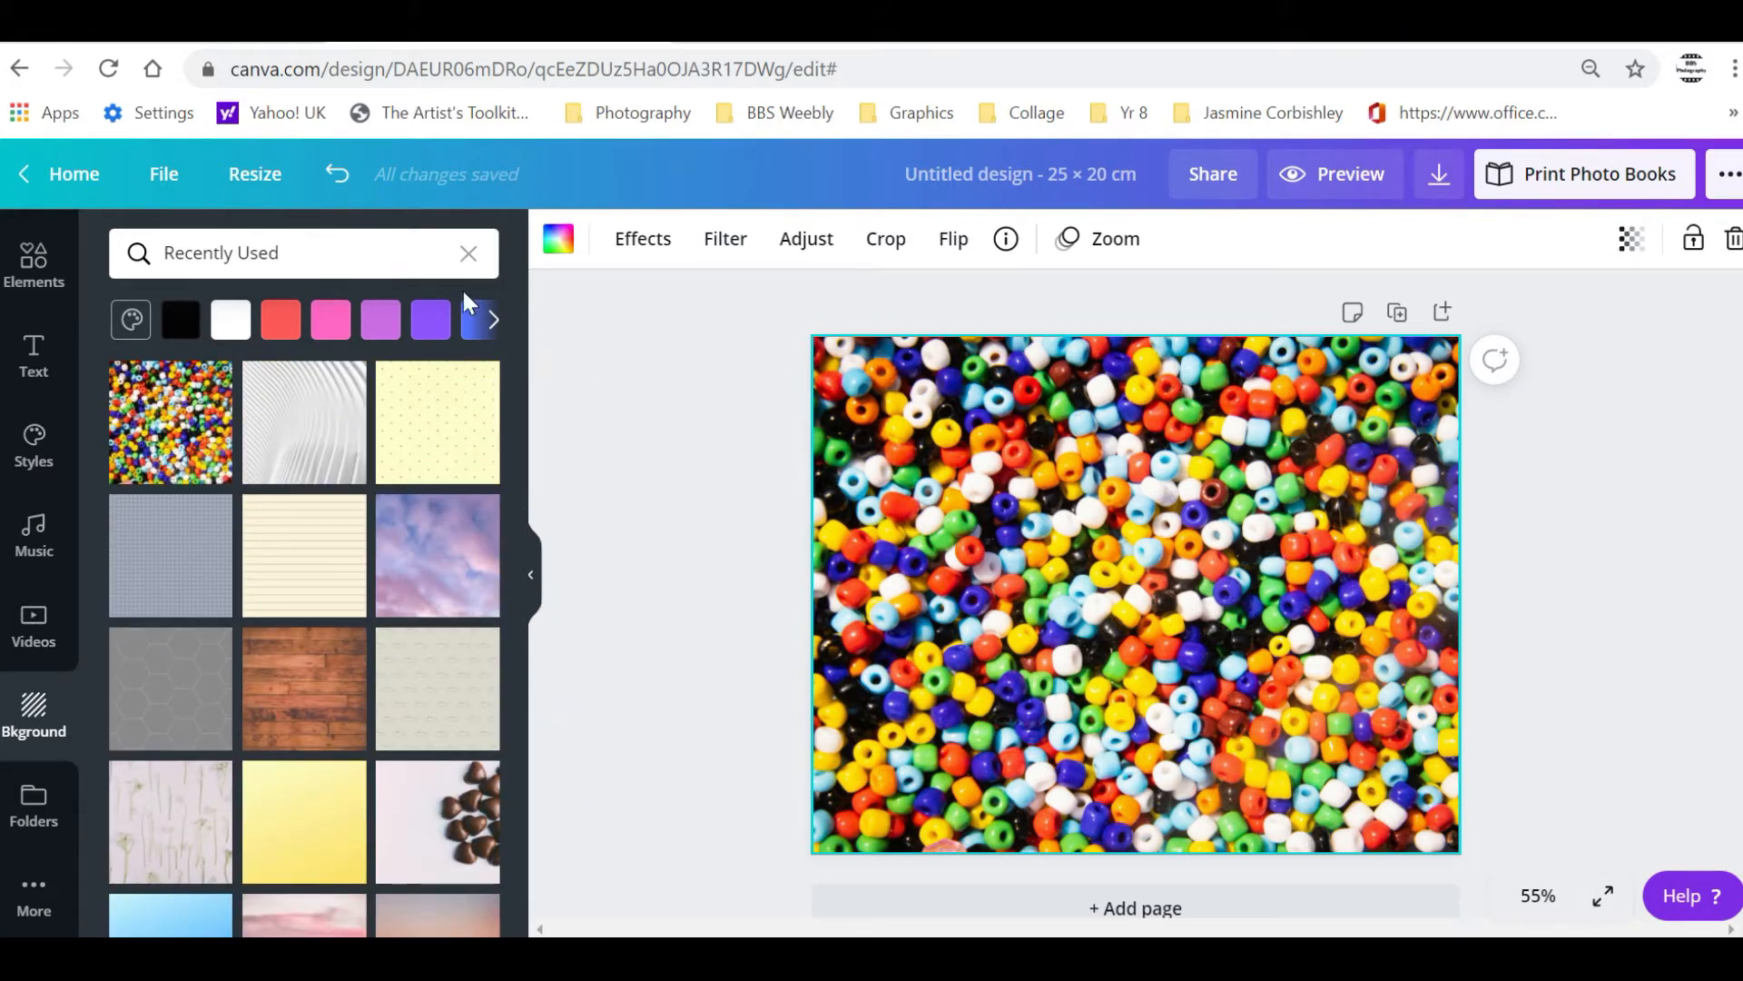
pyautogui.click(339, 258)
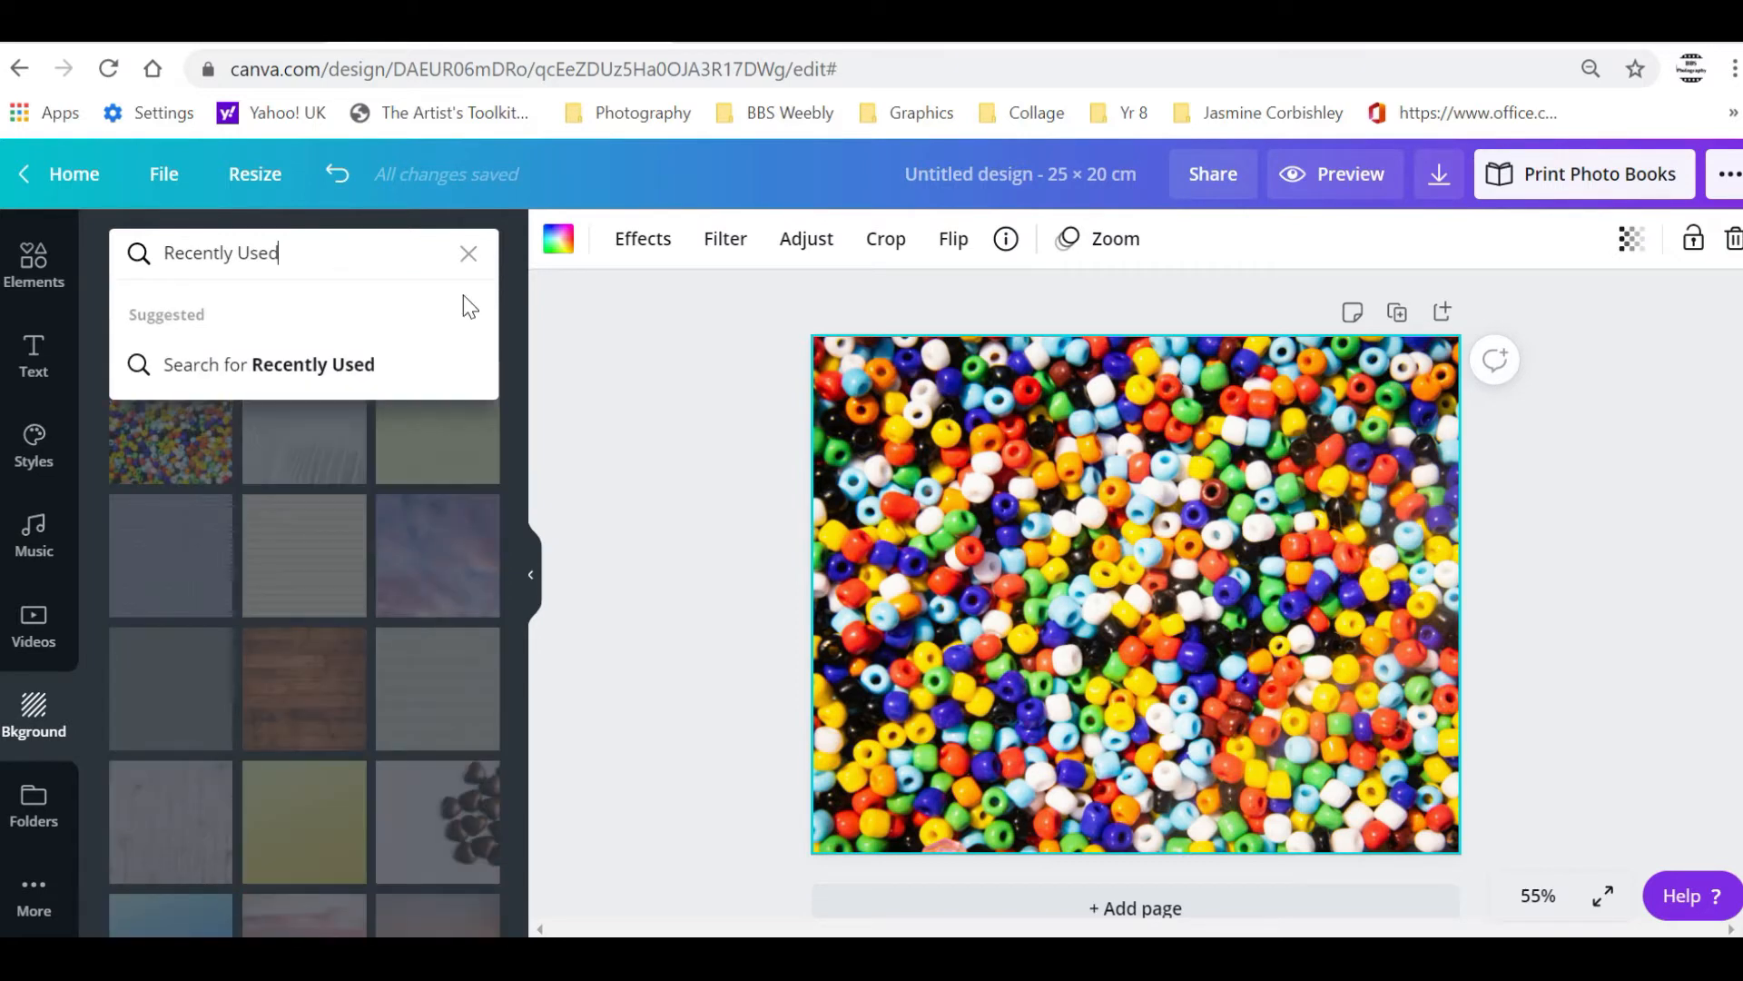
pyautogui.moveTo(321, 246); pyautogui.dragTo(153, 255)
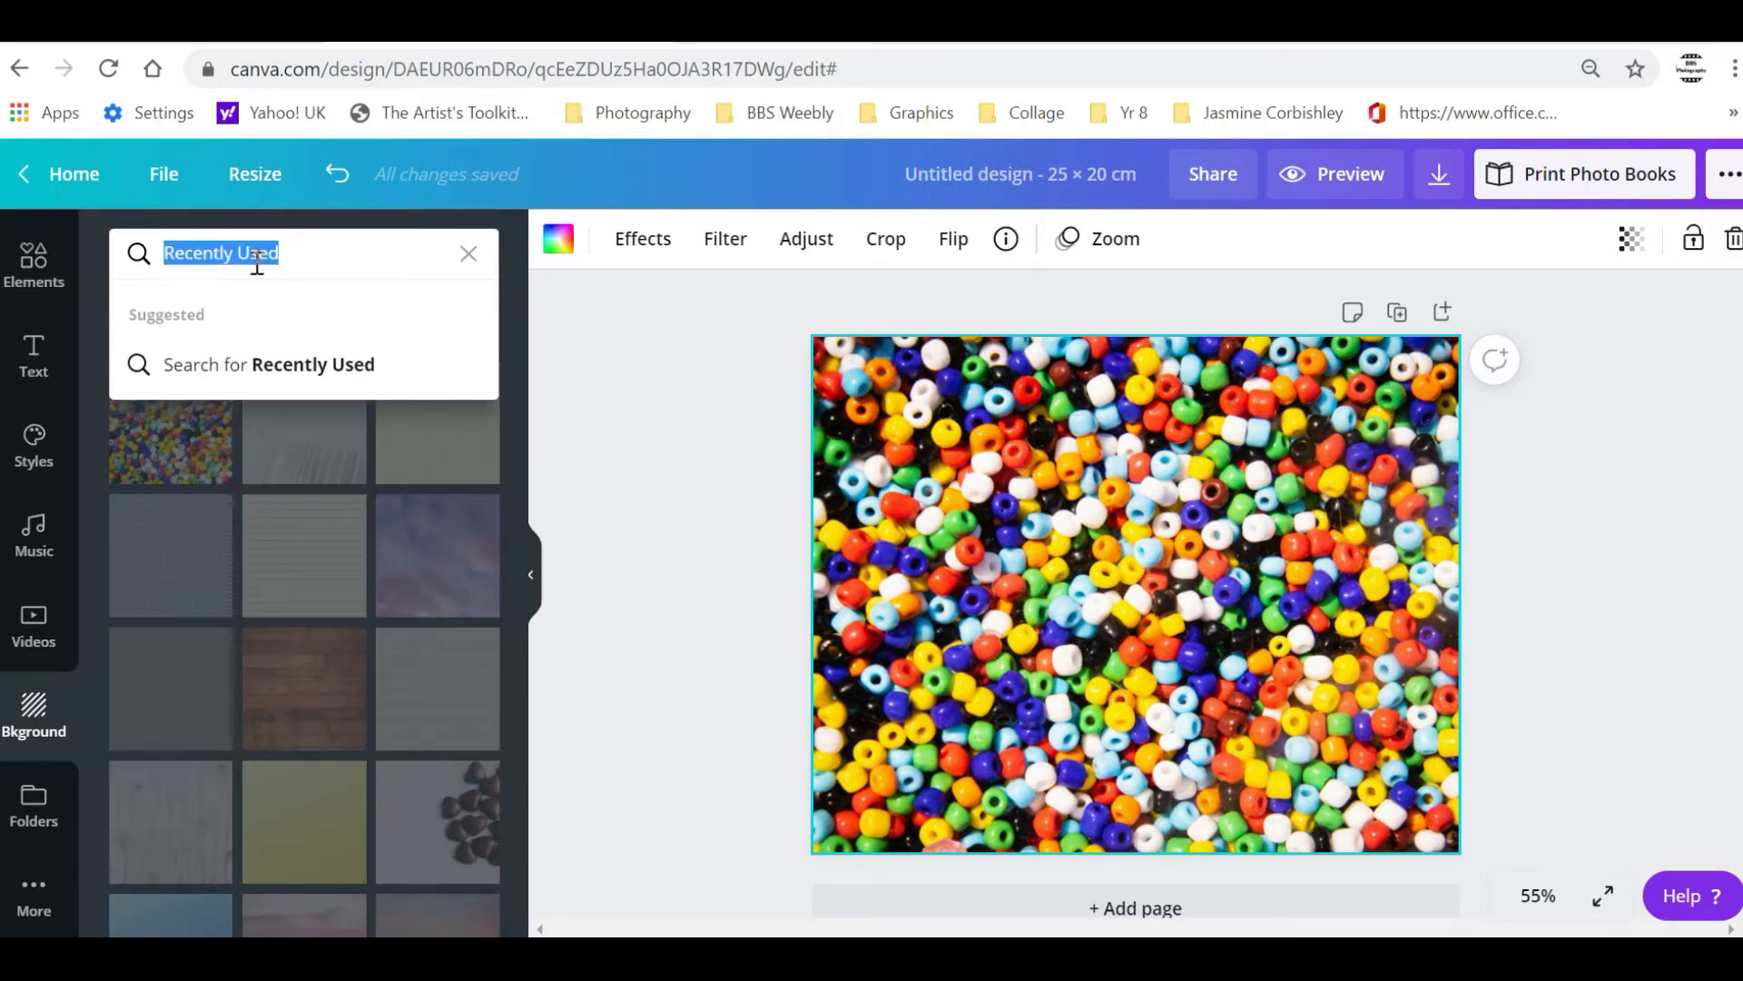
pyautogui.write('stripes')
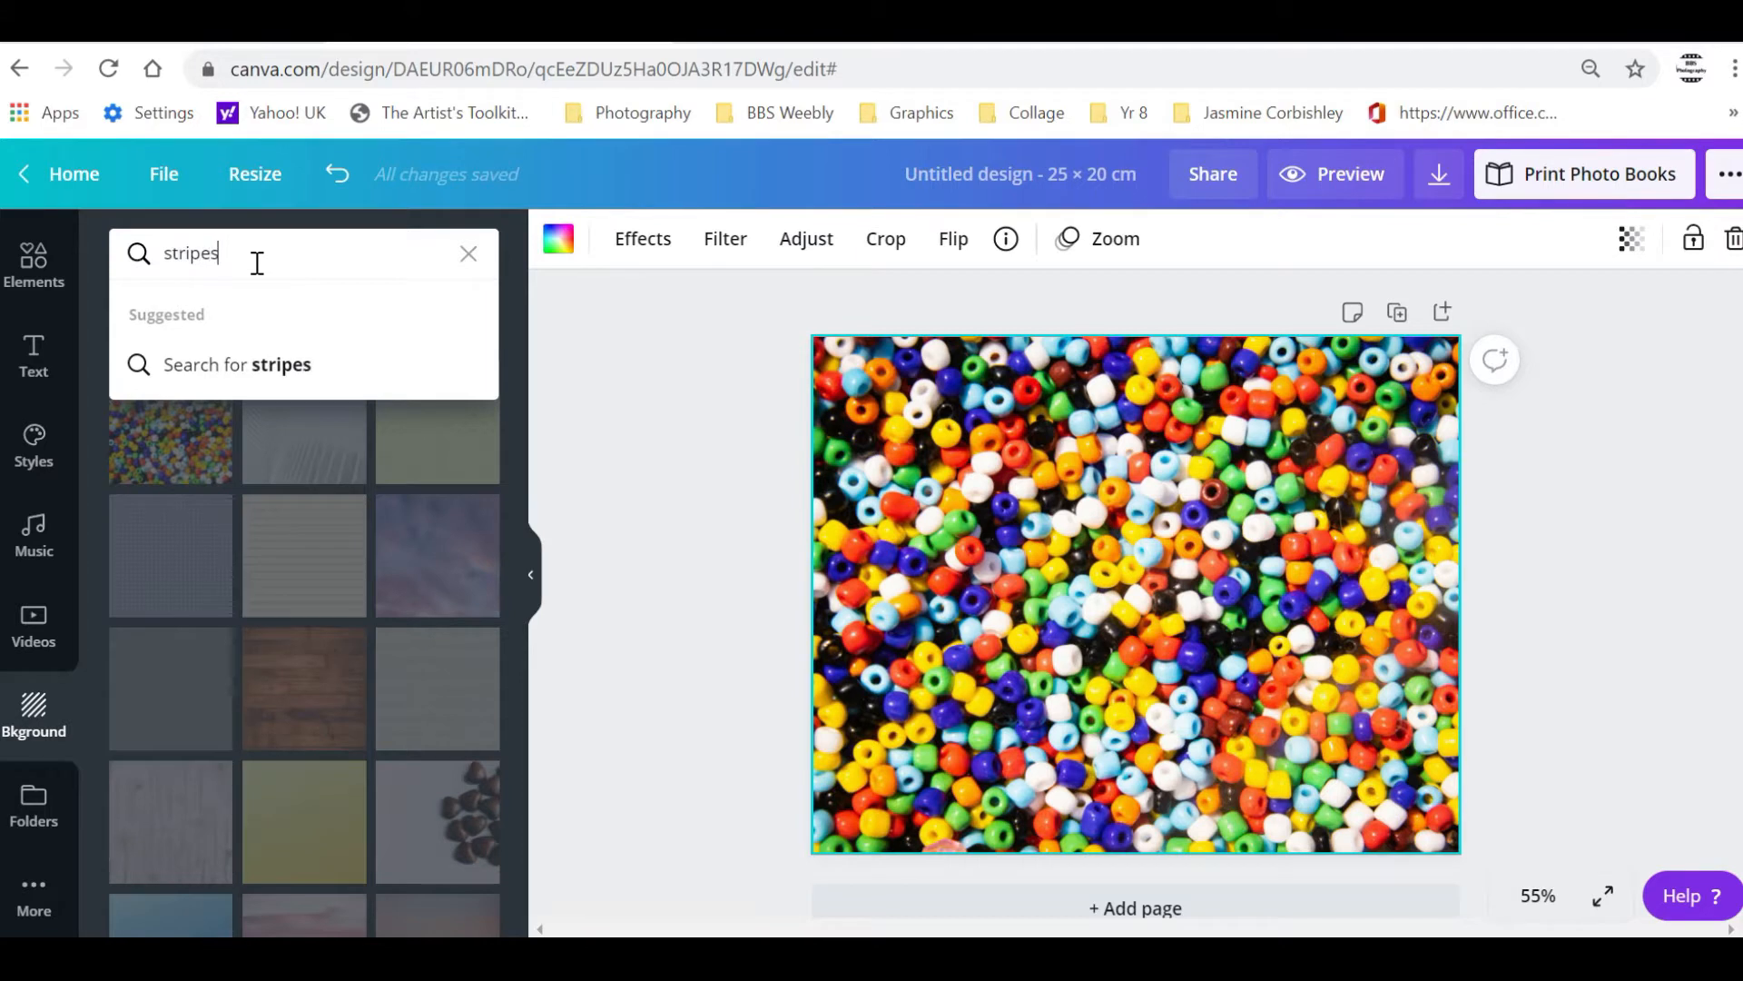
pyautogui.press('Return')
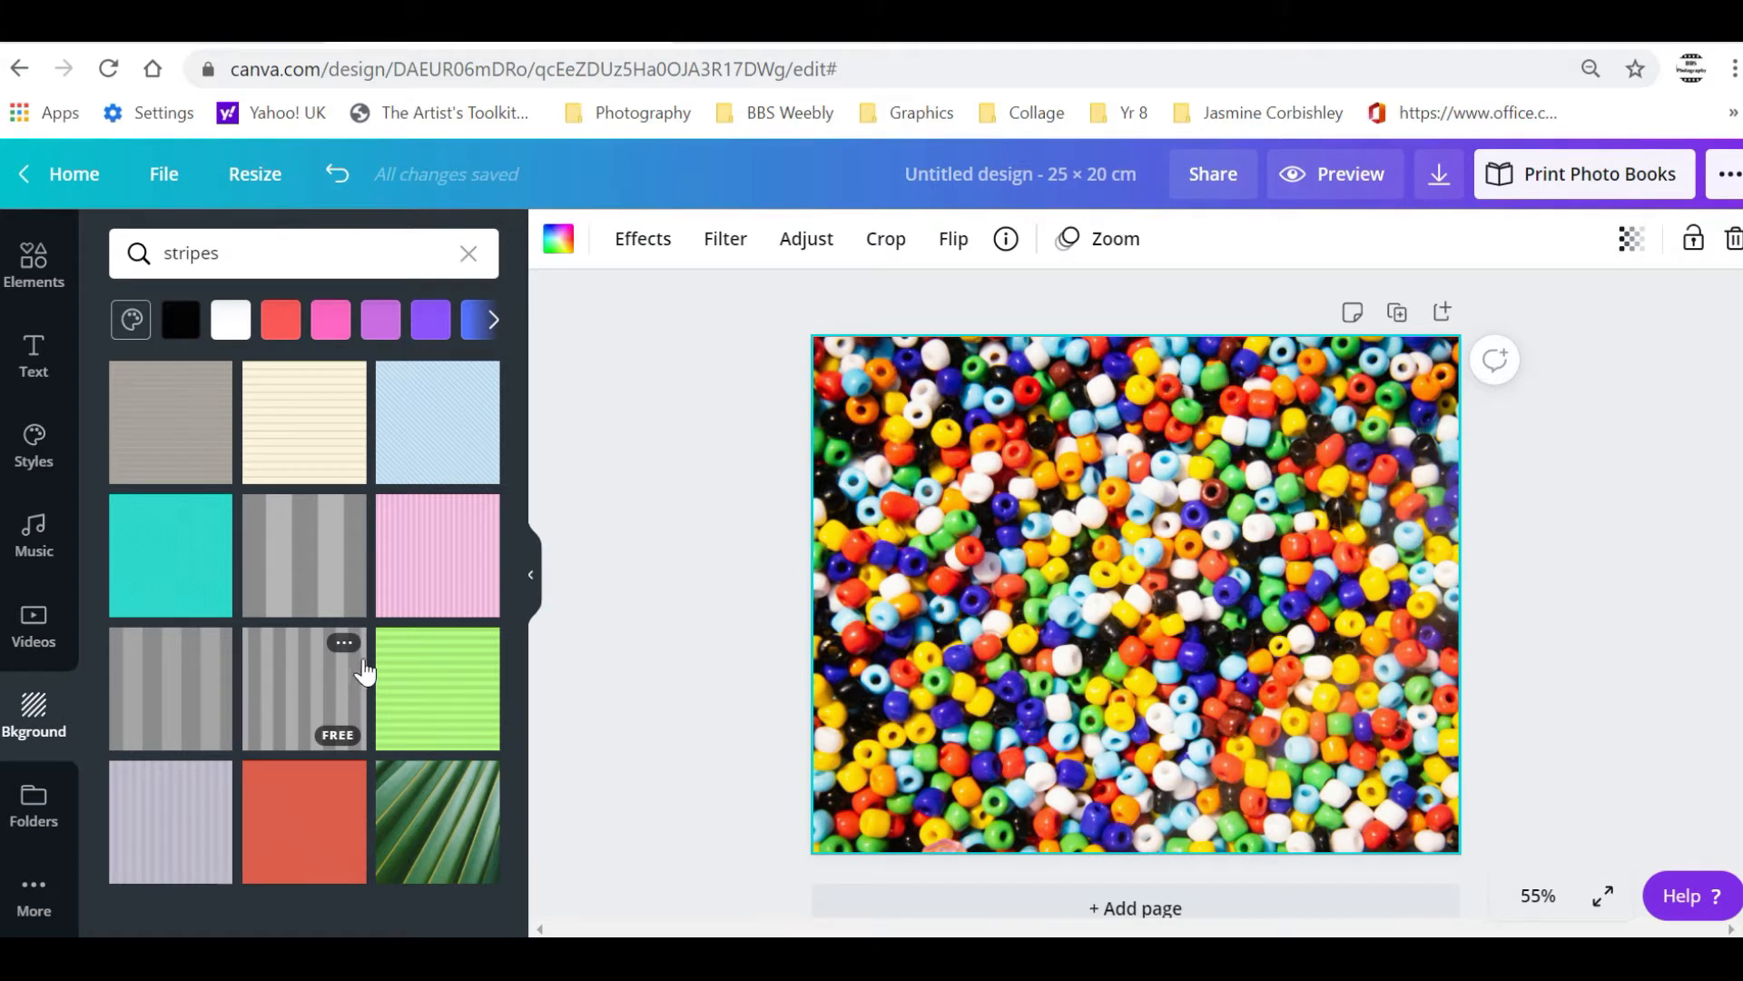
# Search the backgrounds for "brown paper" and apply the creased pink paper image to the page
pyautogui.click(300, 254)
pyautogui.moveTo(299, 254); pyautogui.dragTo(72, 254)
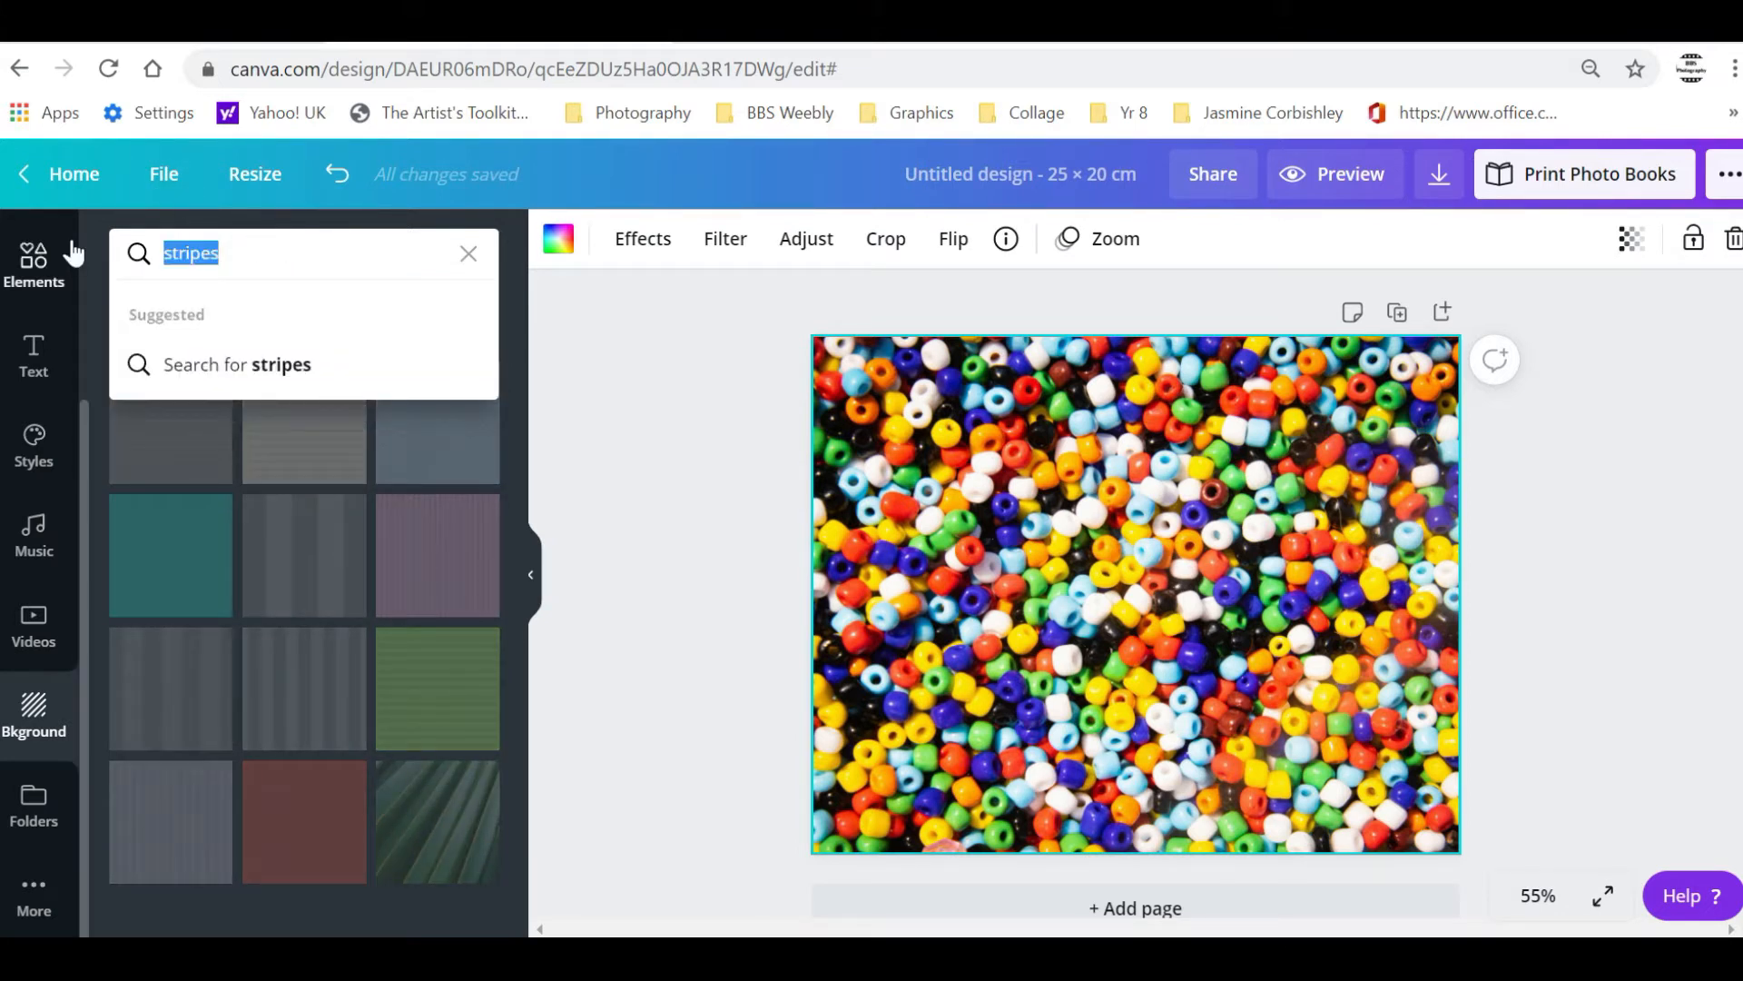
pyautogui.write('brown')
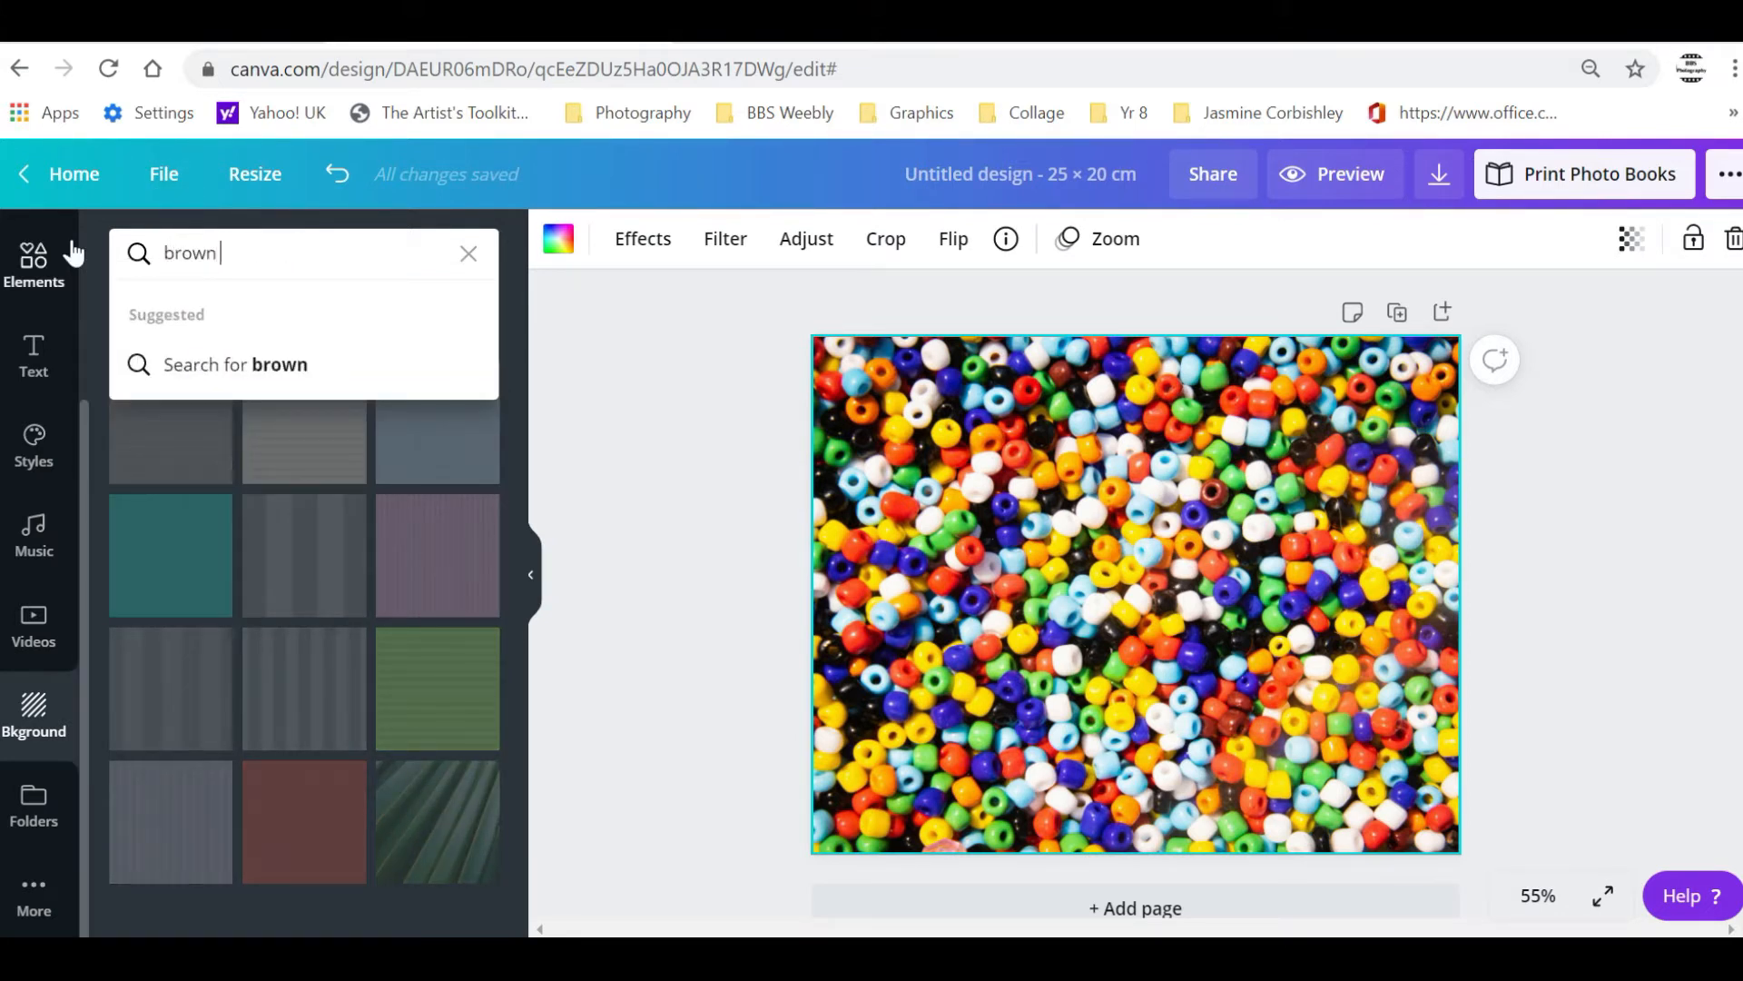
pyautogui.write(' paper')
pyautogui.press('Return')
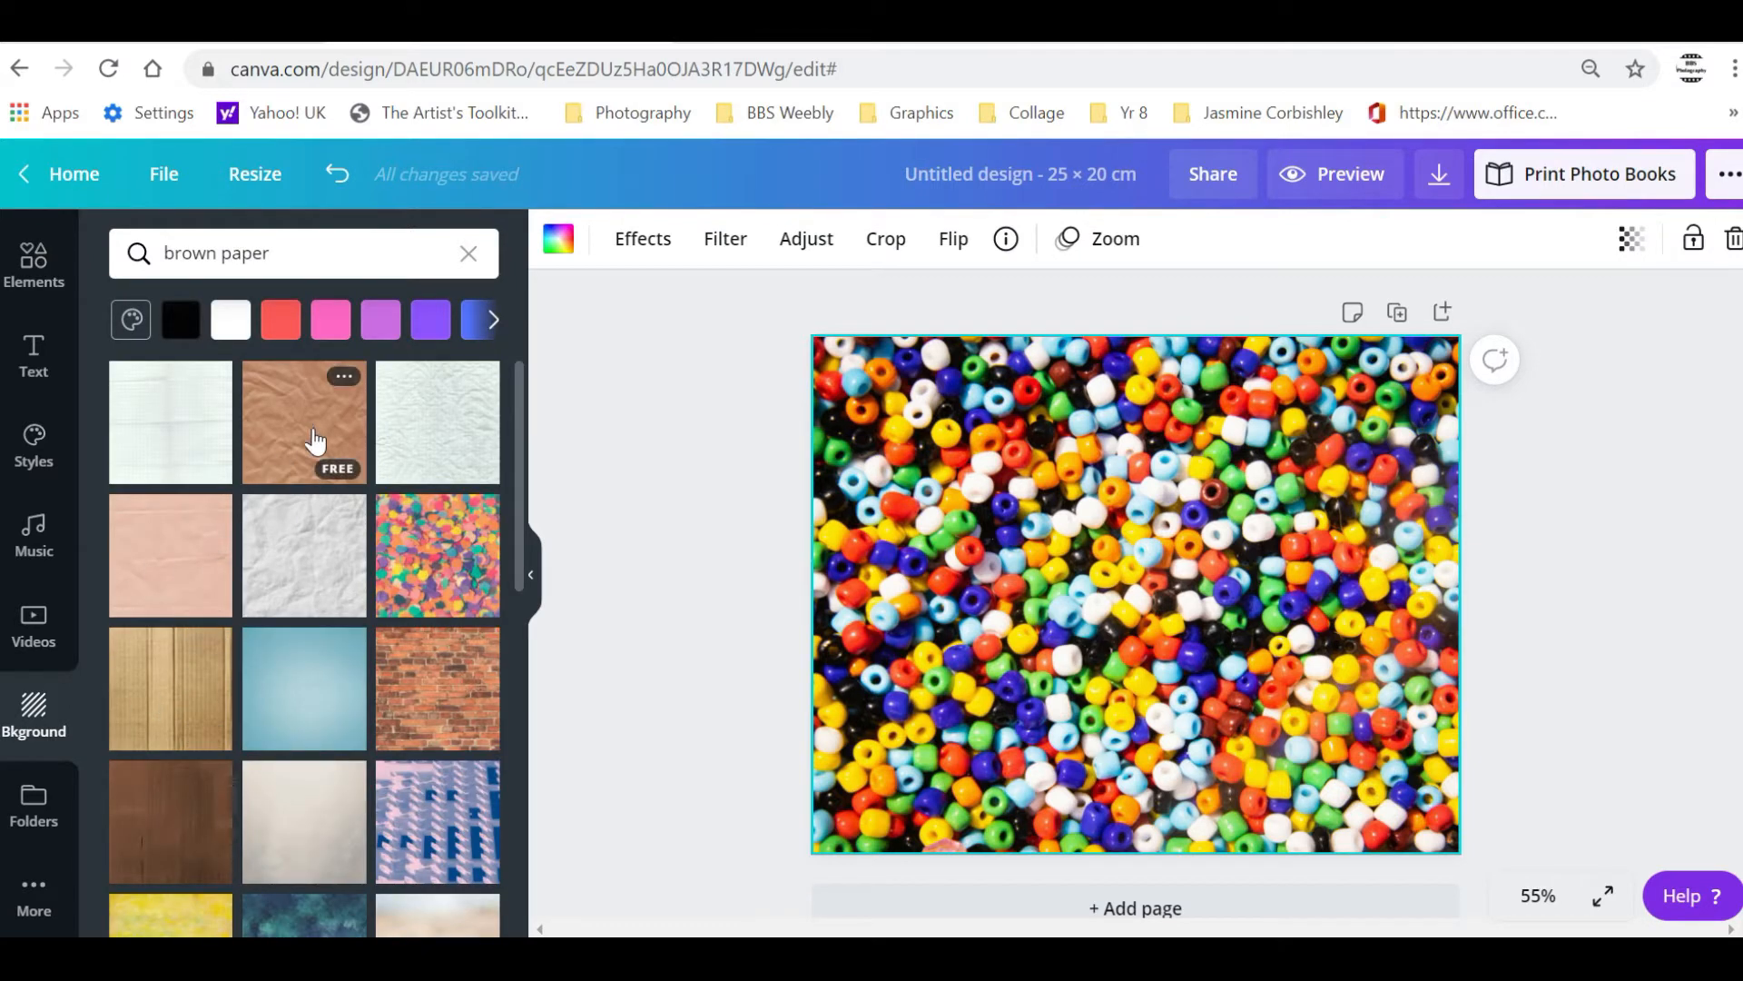
pyautogui.click(179, 557)
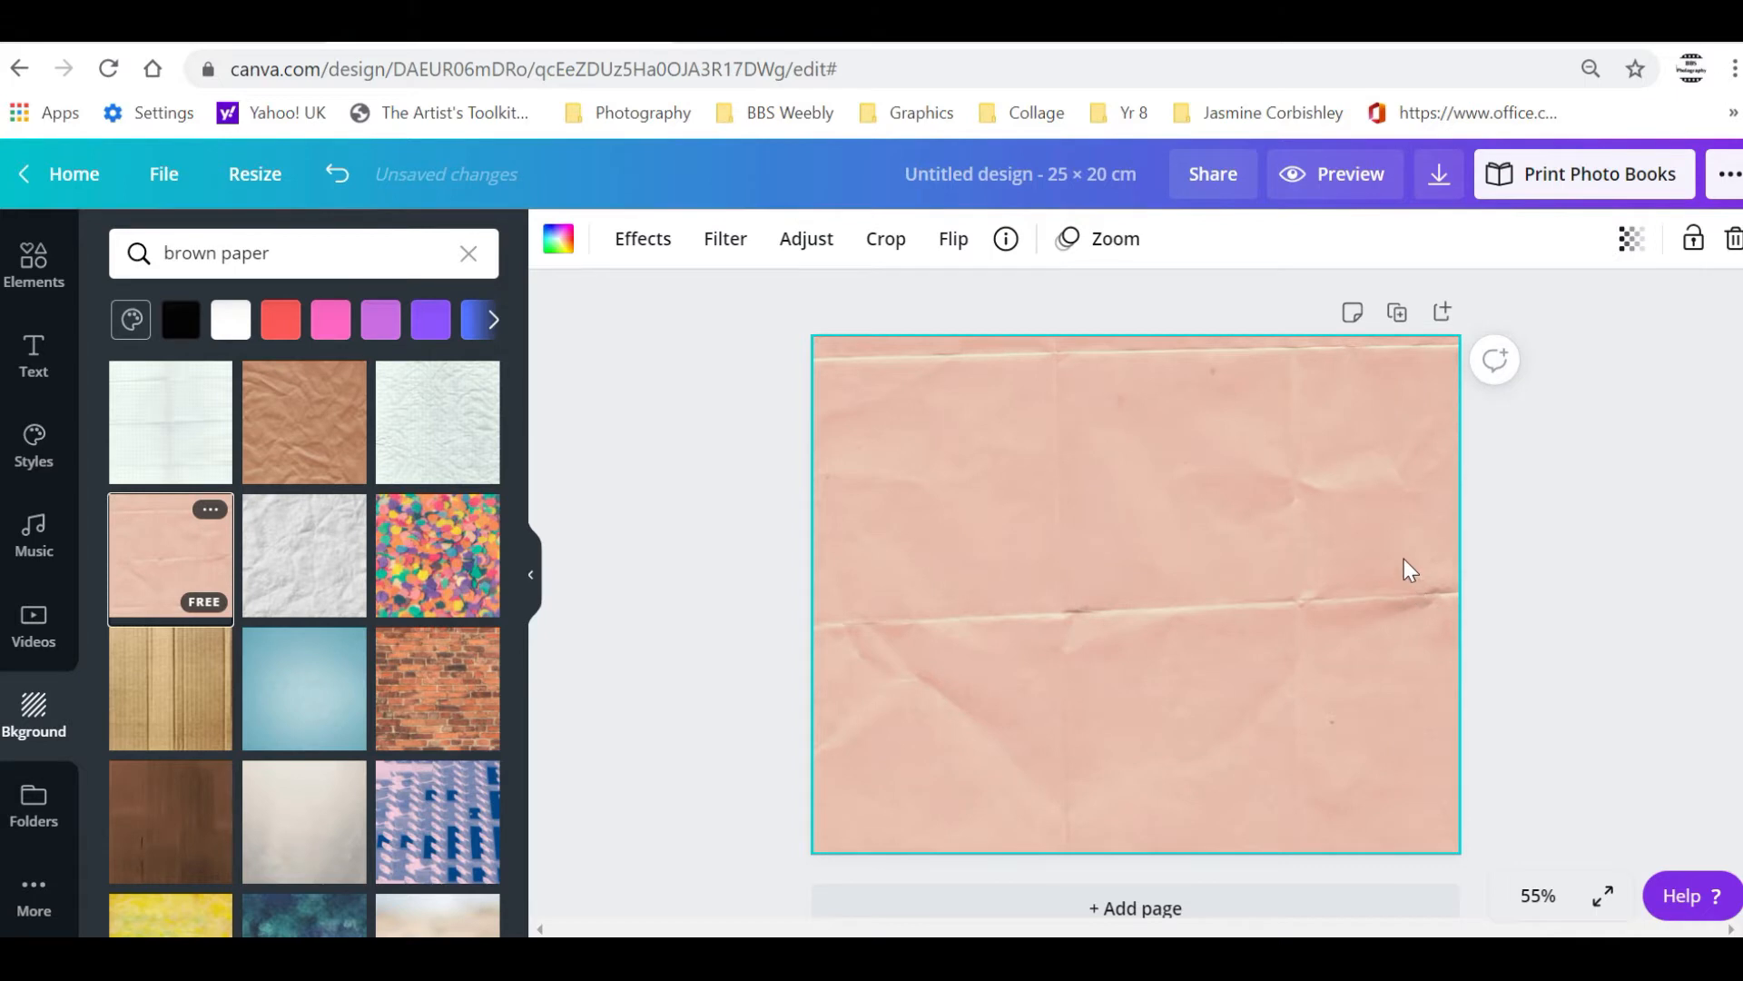
# Add a heading text box, enlarge it and centre it near the upper edge of the page
pyautogui.click(33, 354)
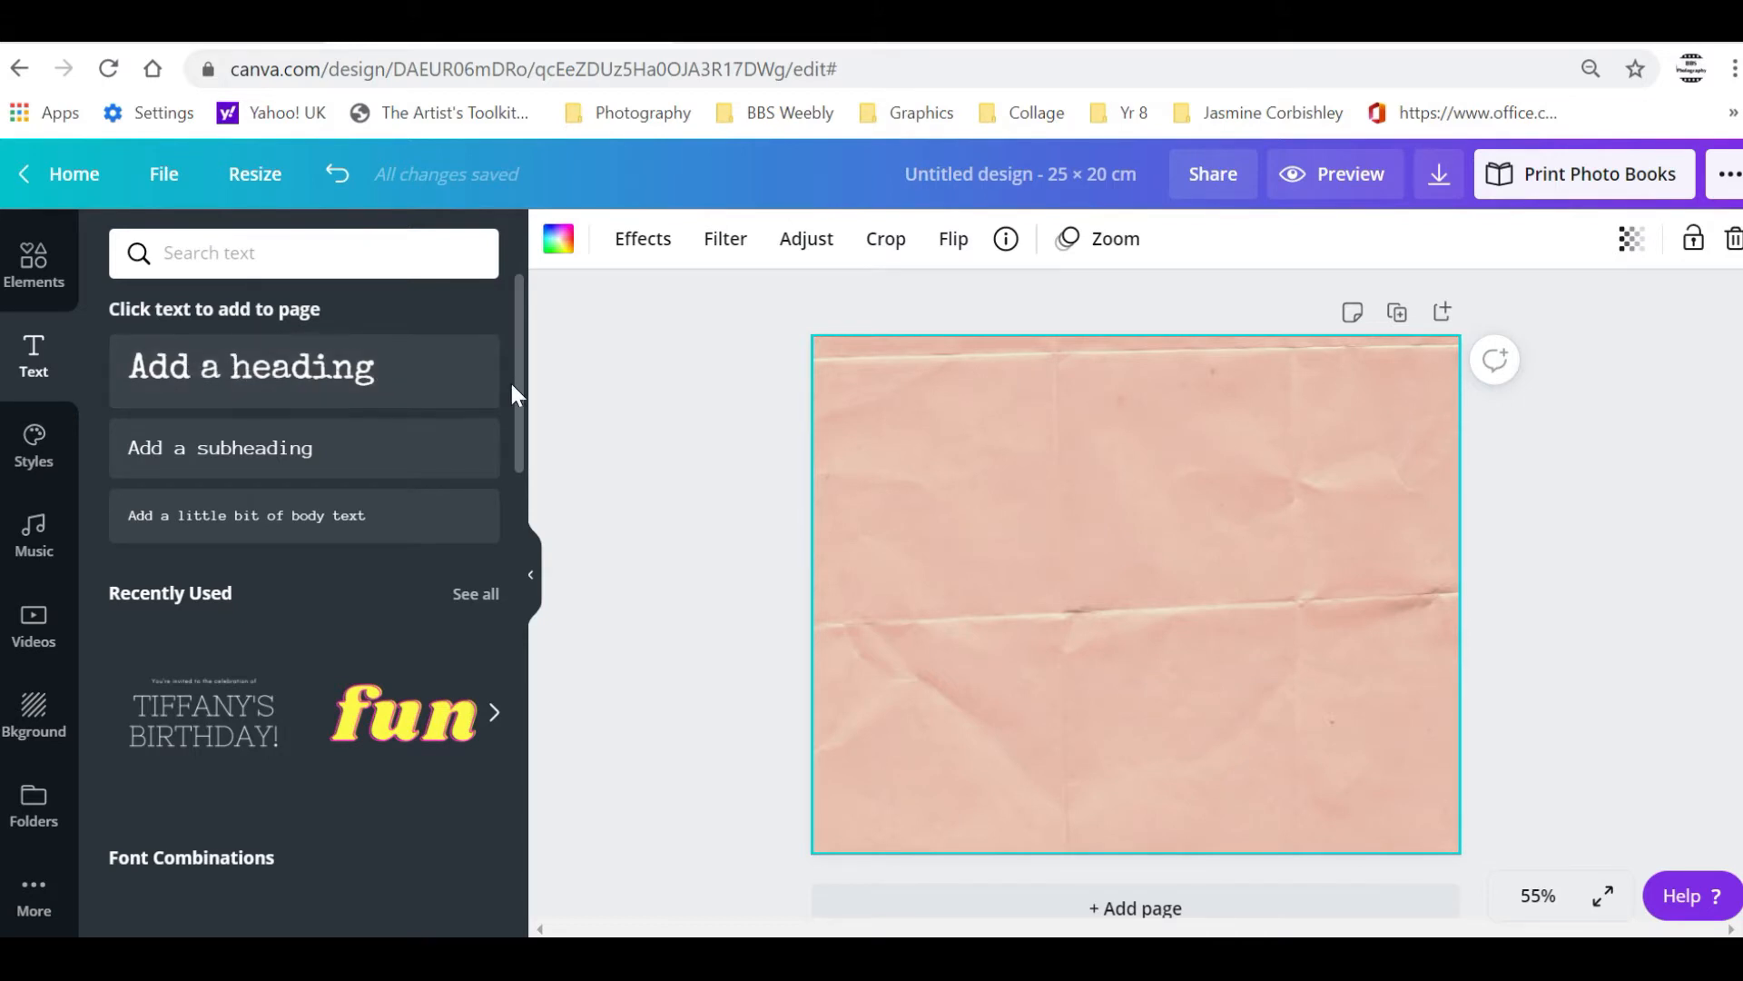
pyautogui.click(325, 374)
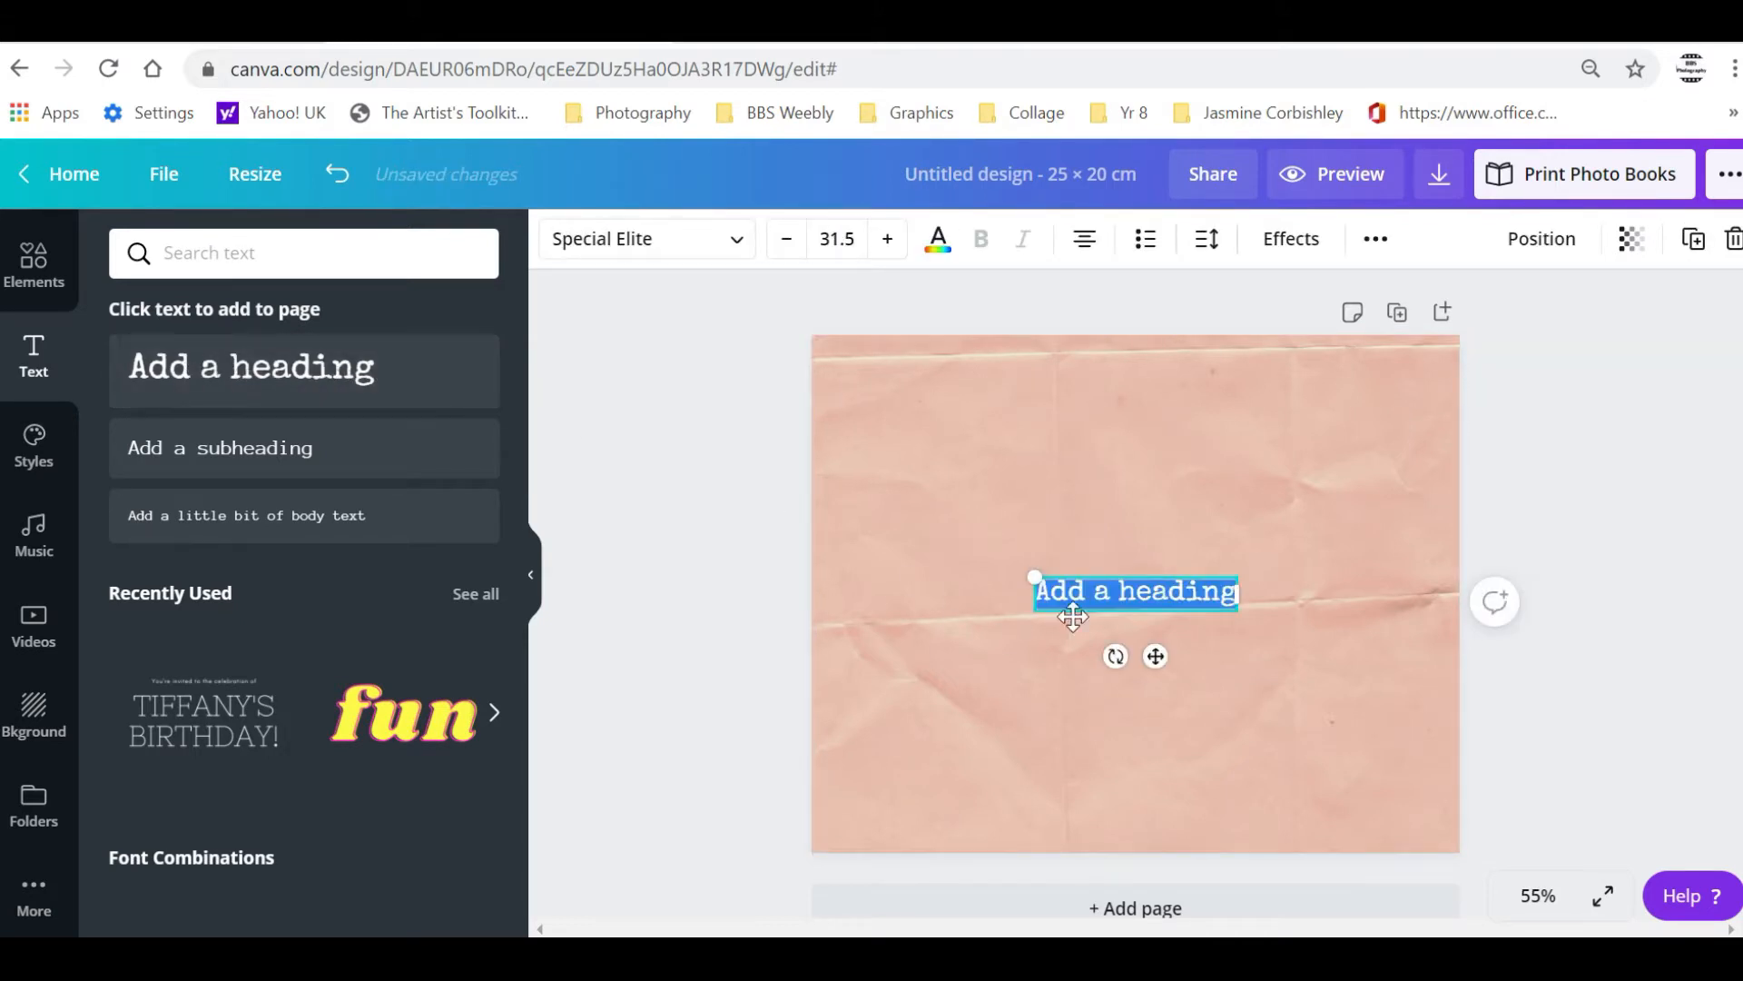
pyautogui.moveTo(1160, 654); pyautogui.dragTo(1155, 467)
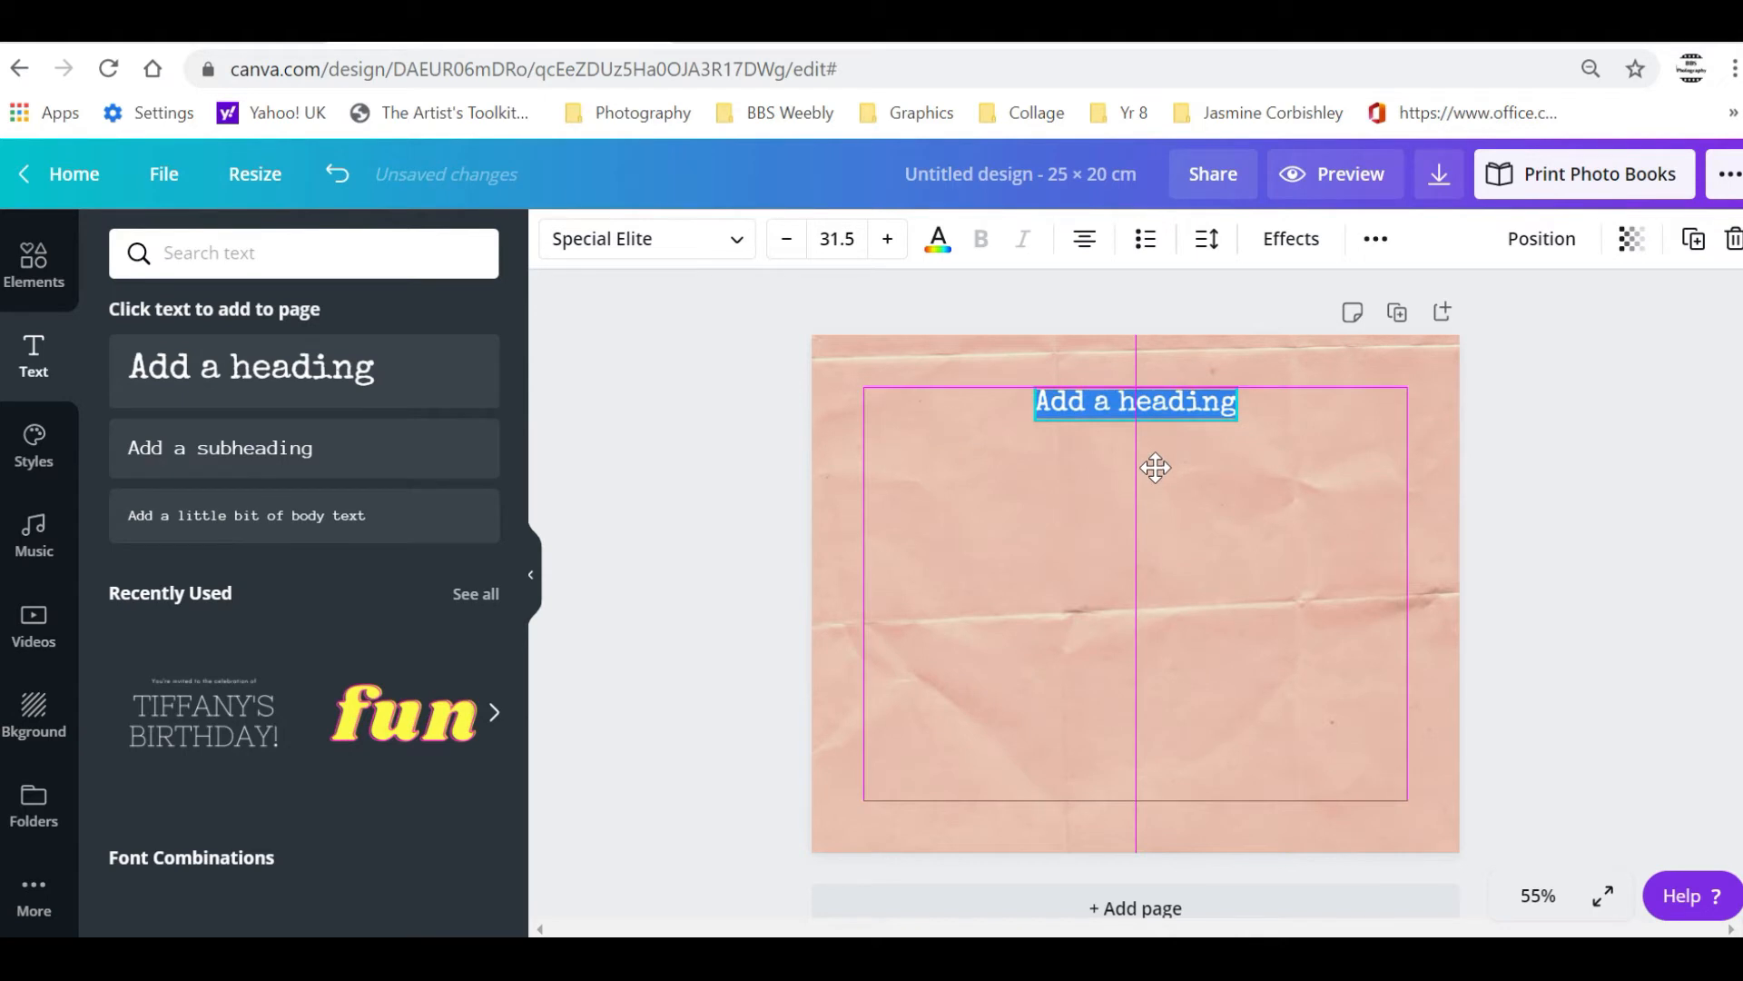
pyautogui.moveTo(1155, 467); pyautogui.dragTo(1155, 468)
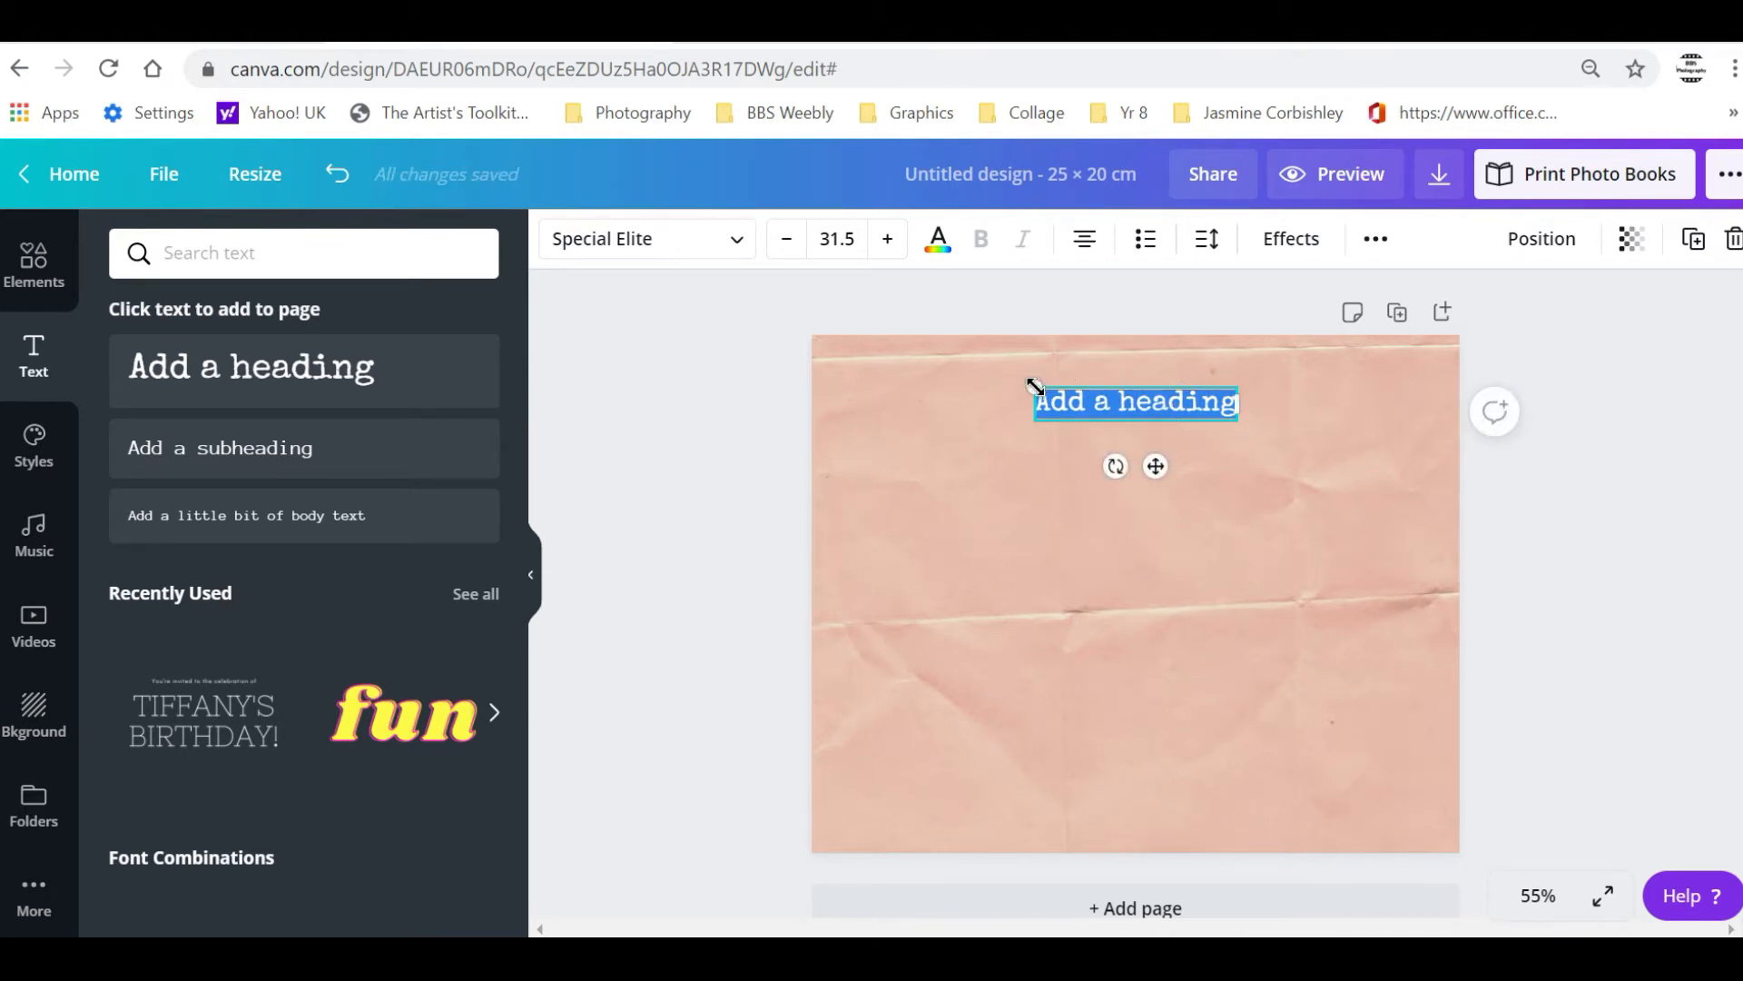
pyautogui.moveTo(1035, 386); pyautogui.dragTo(886, 351)
pyautogui.moveTo(1075, 466); pyautogui.dragTo(1153, 462)
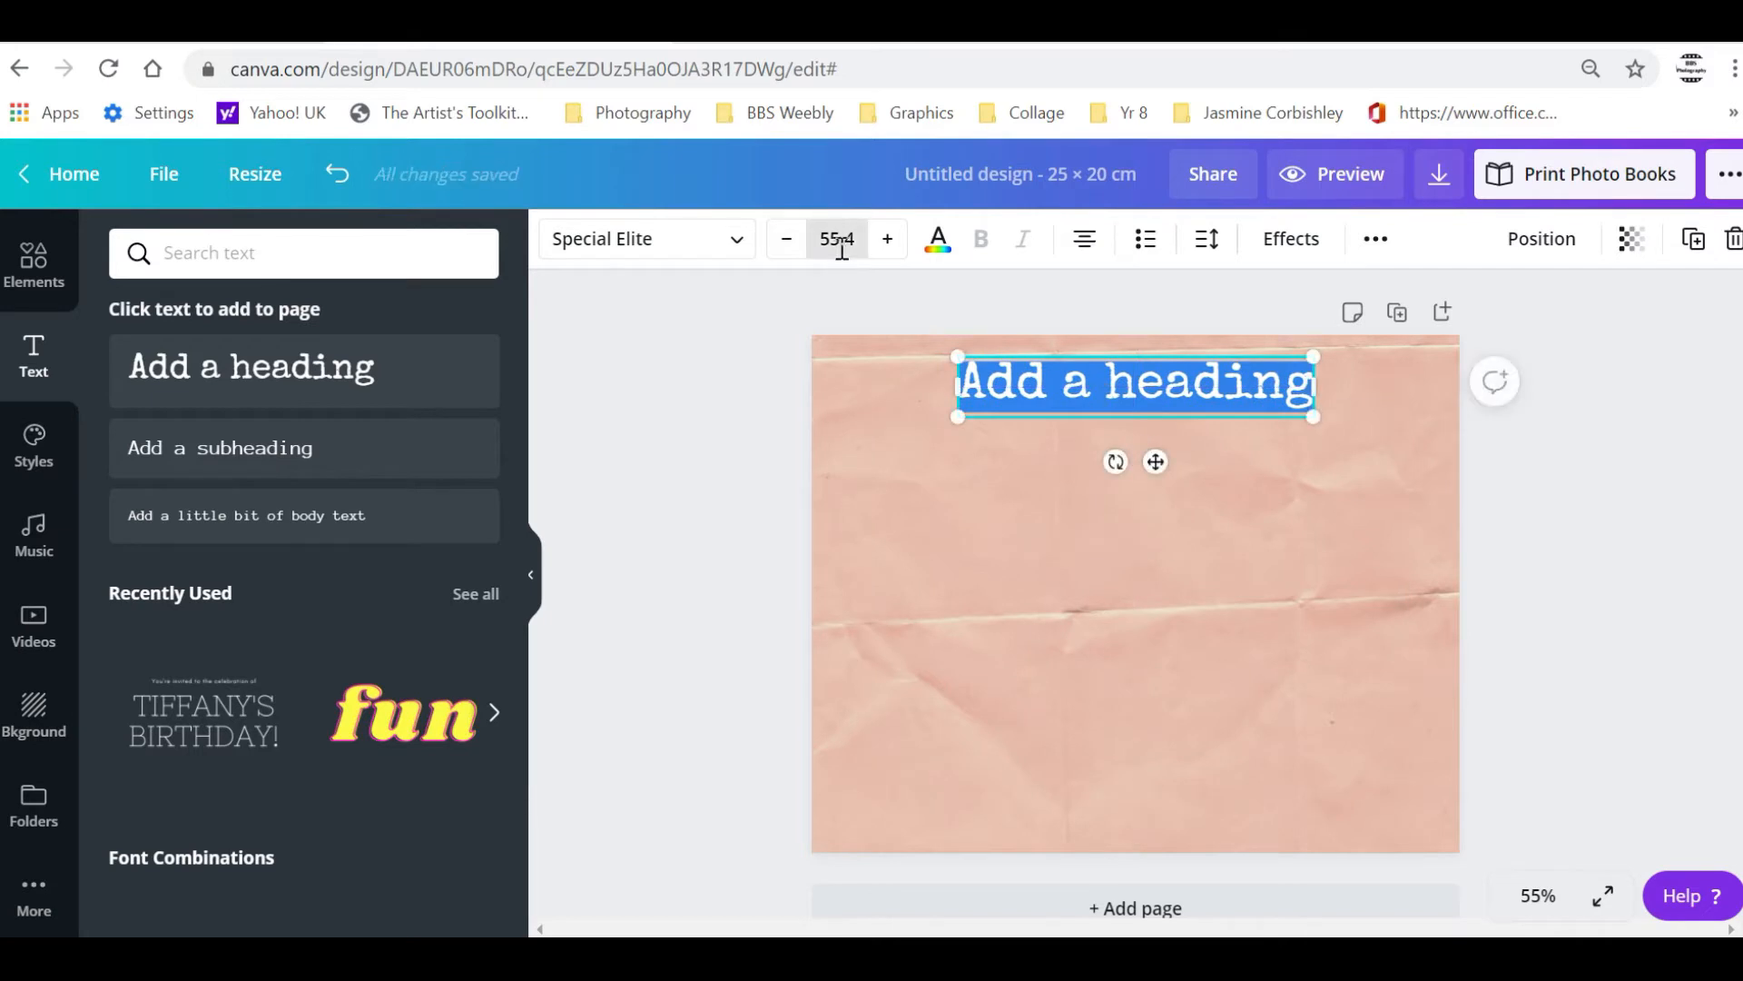
# Increase the heading's font size in single increments to 65.4
pyautogui.click(888, 238)
pyautogui.click(887, 239)
pyautogui.click(887, 239)
pyautogui.click(887, 238)
pyautogui.click(887, 239)
pyautogui.click(887, 239)
pyautogui.click(887, 239)
pyautogui.click(887, 239)
pyautogui.click(887, 239)
pyautogui.click(887, 239)
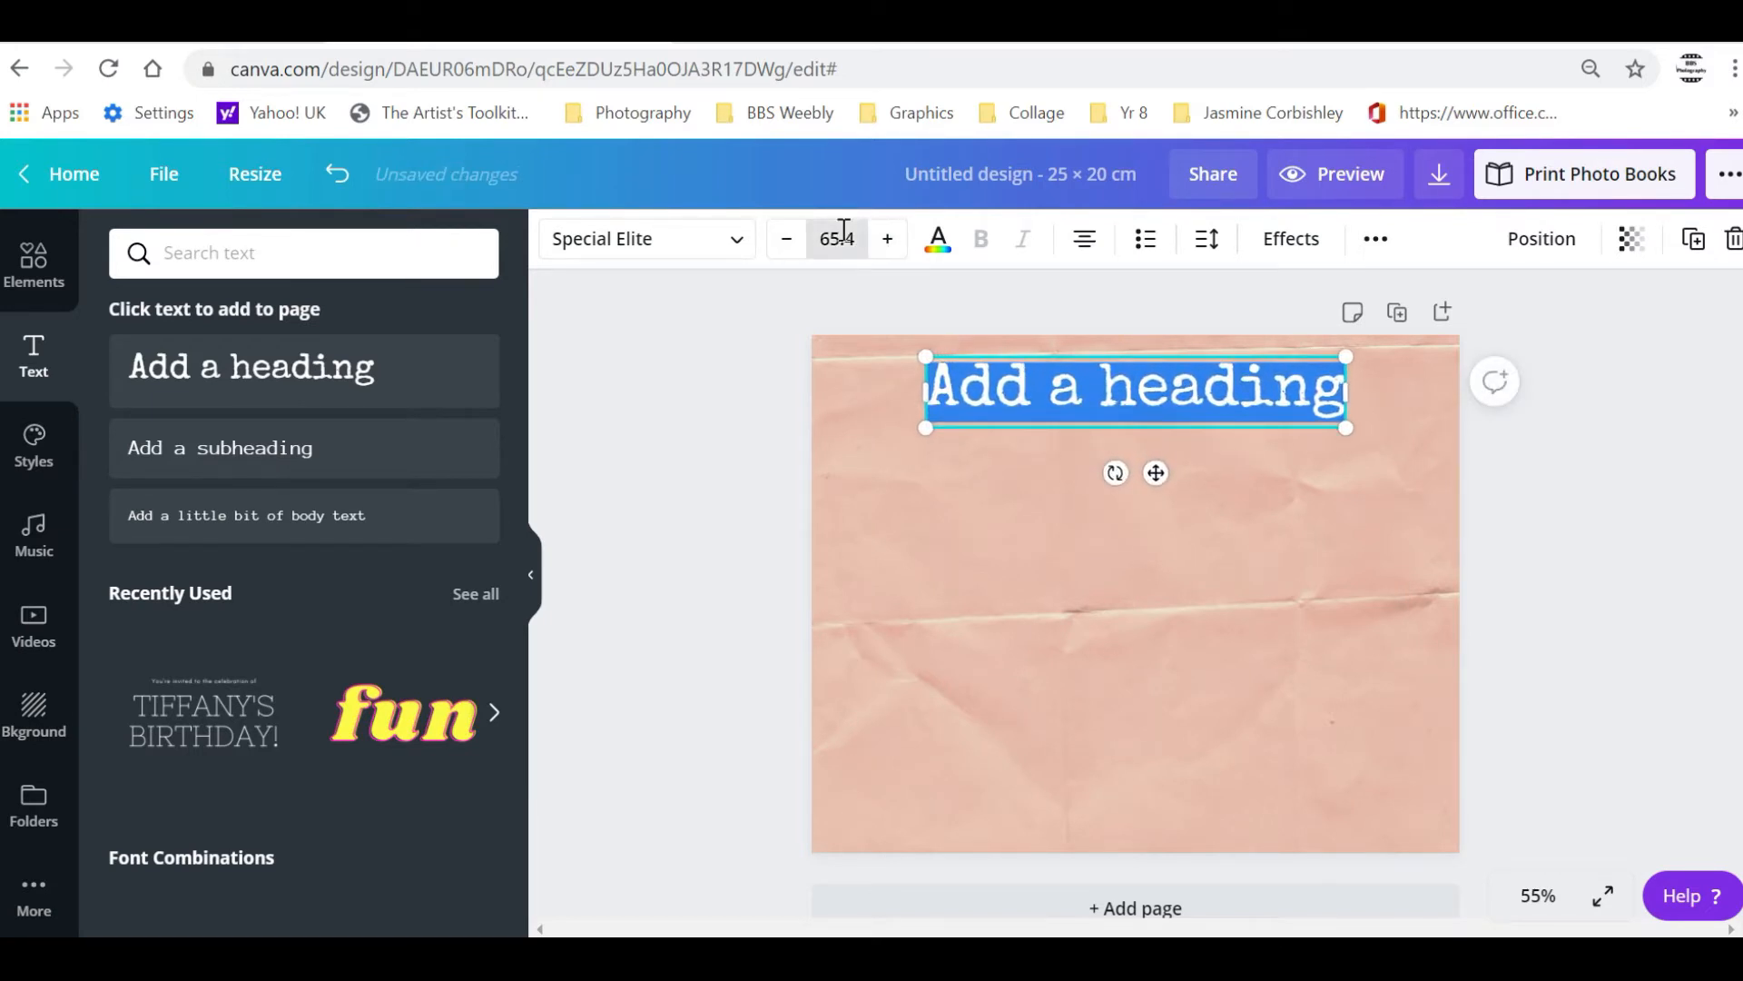
# Set the heading's font size to 80
pyautogui.click(859, 236)
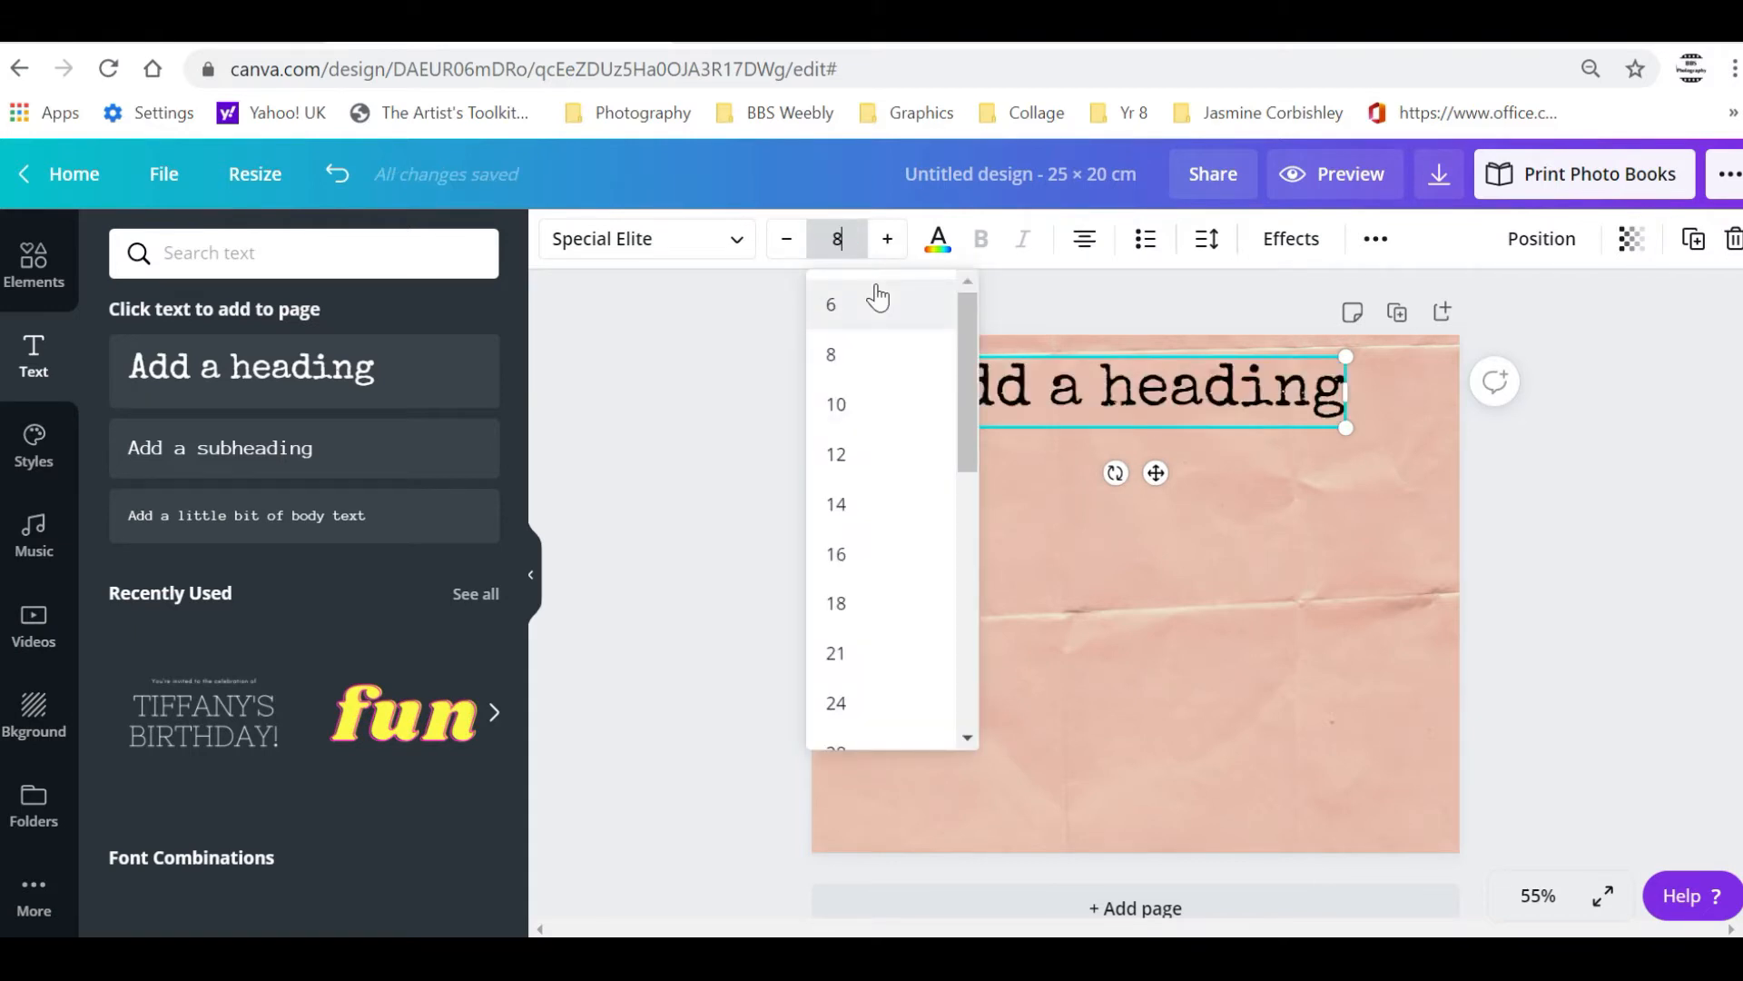
pyautogui.write('80')
pyautogui.press('Return')
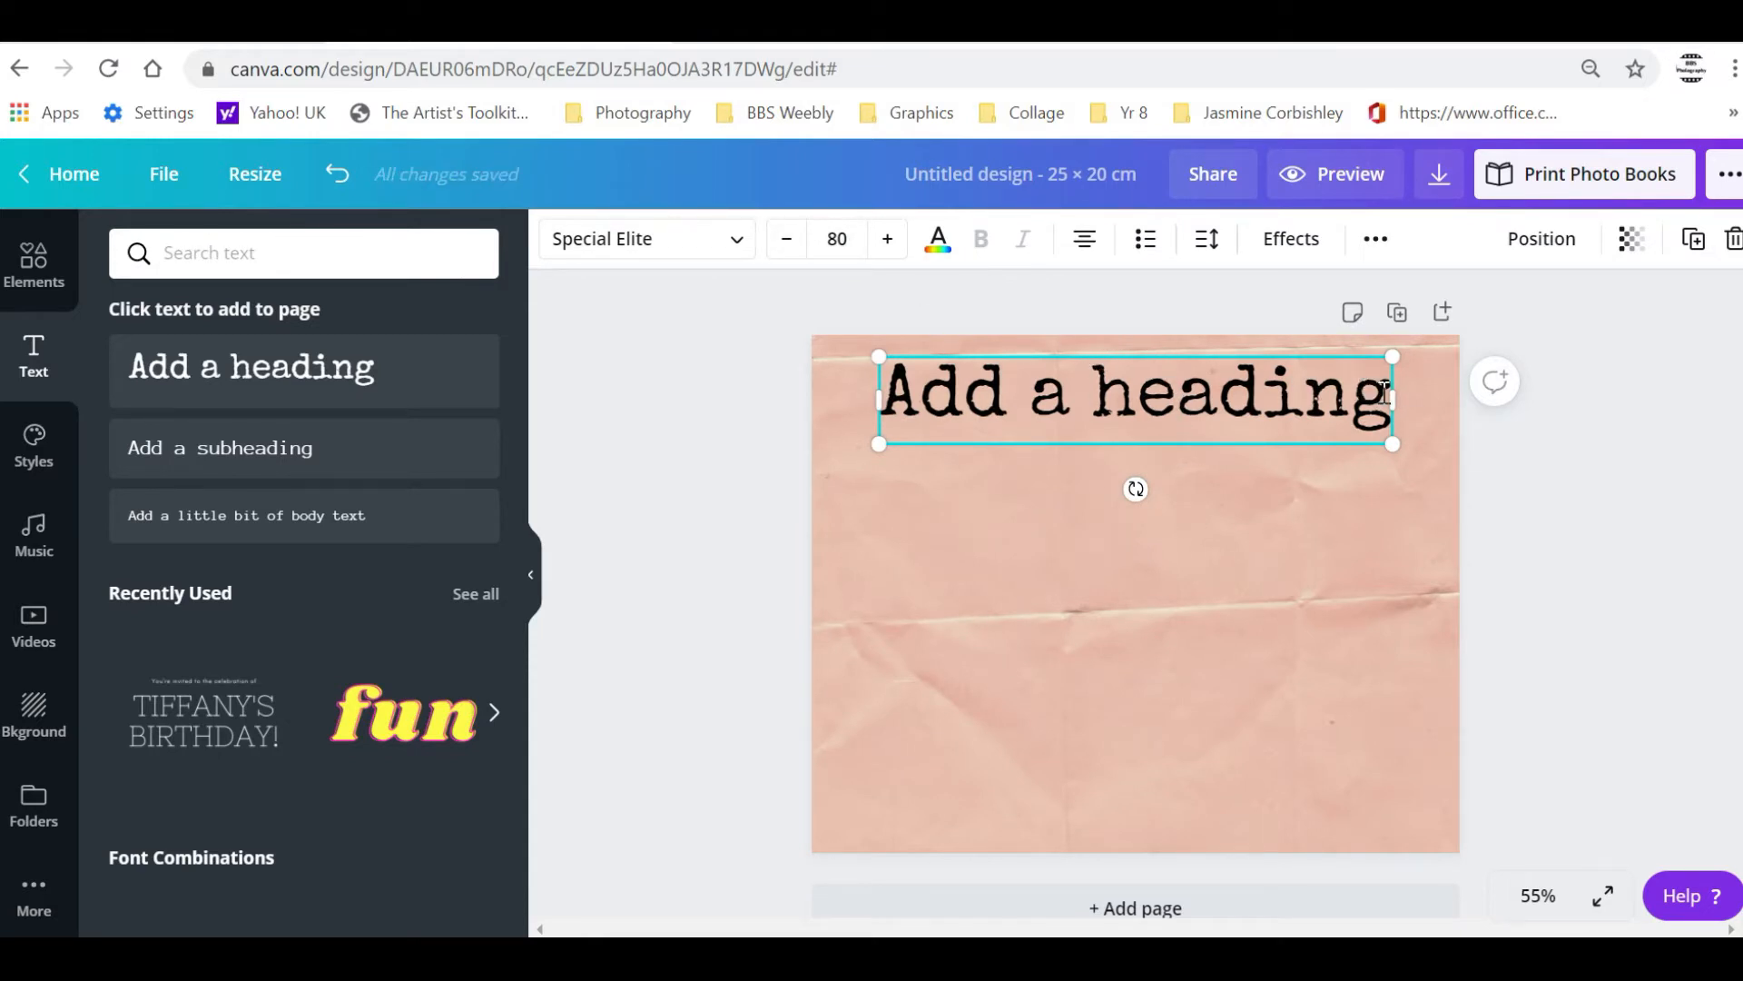
# Try the uploaded Modern Typewriter R font on the whole heading text
pyautogui.moveTo(1384, 392); pyautogui.dragTo(899, 392)
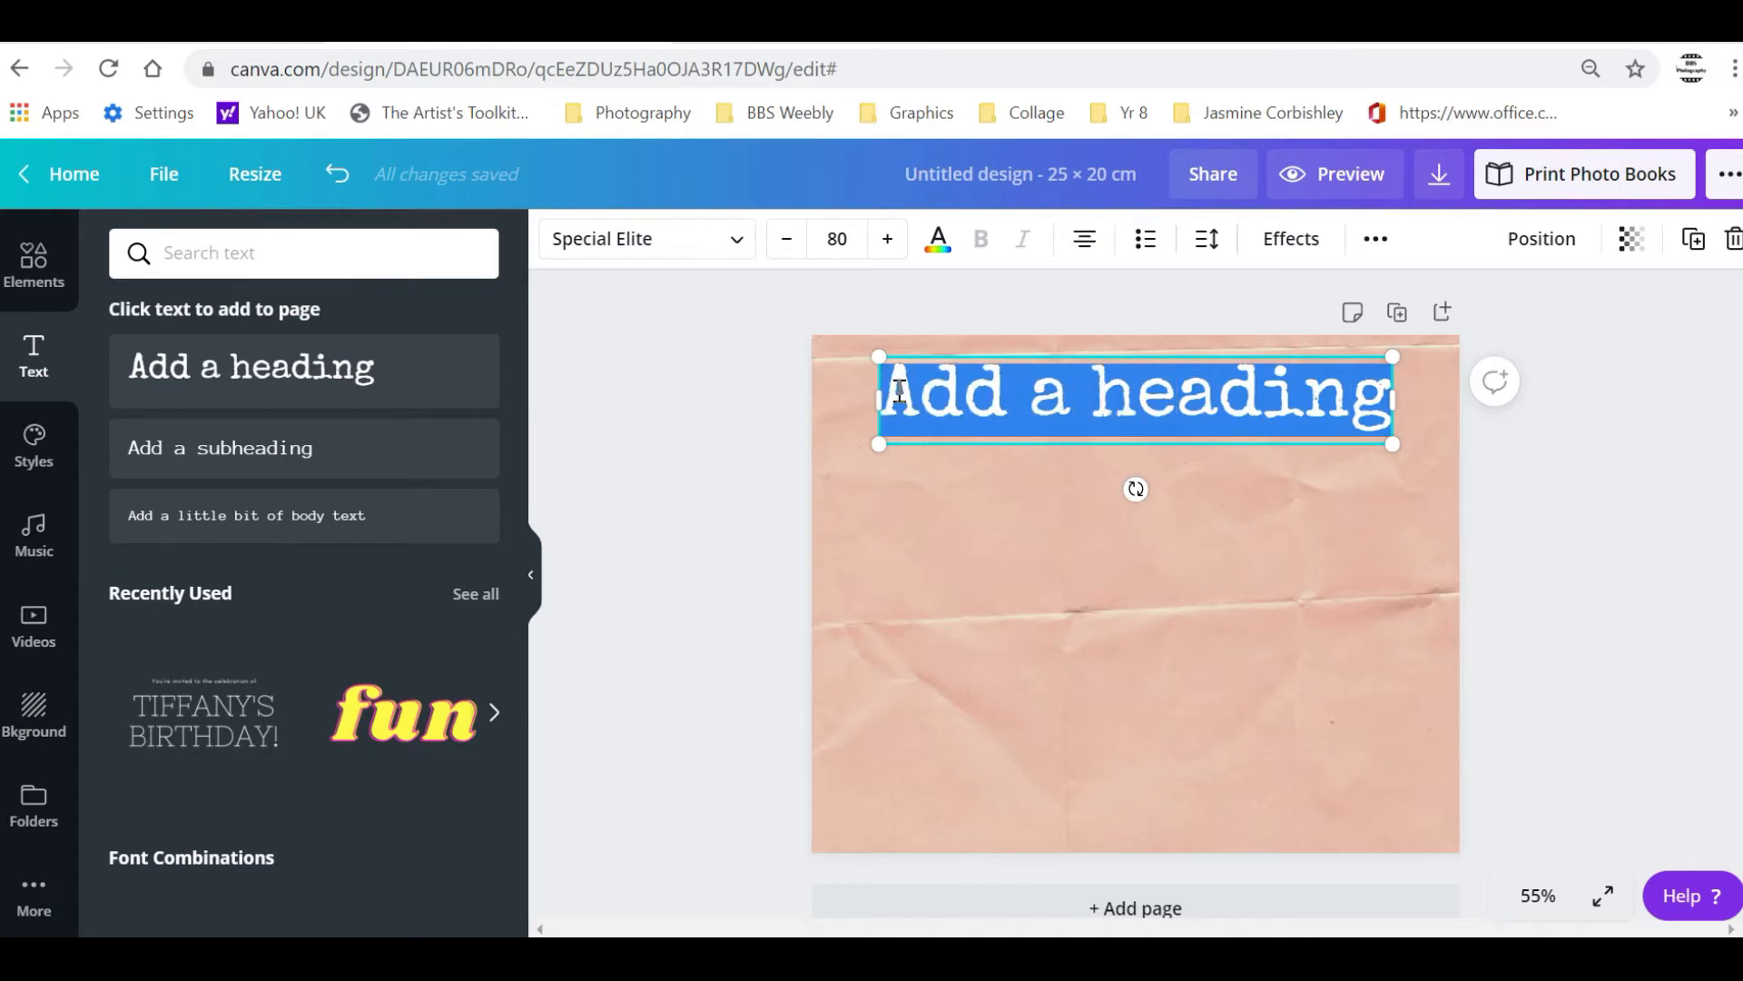
pyautogui.click(739, 247)
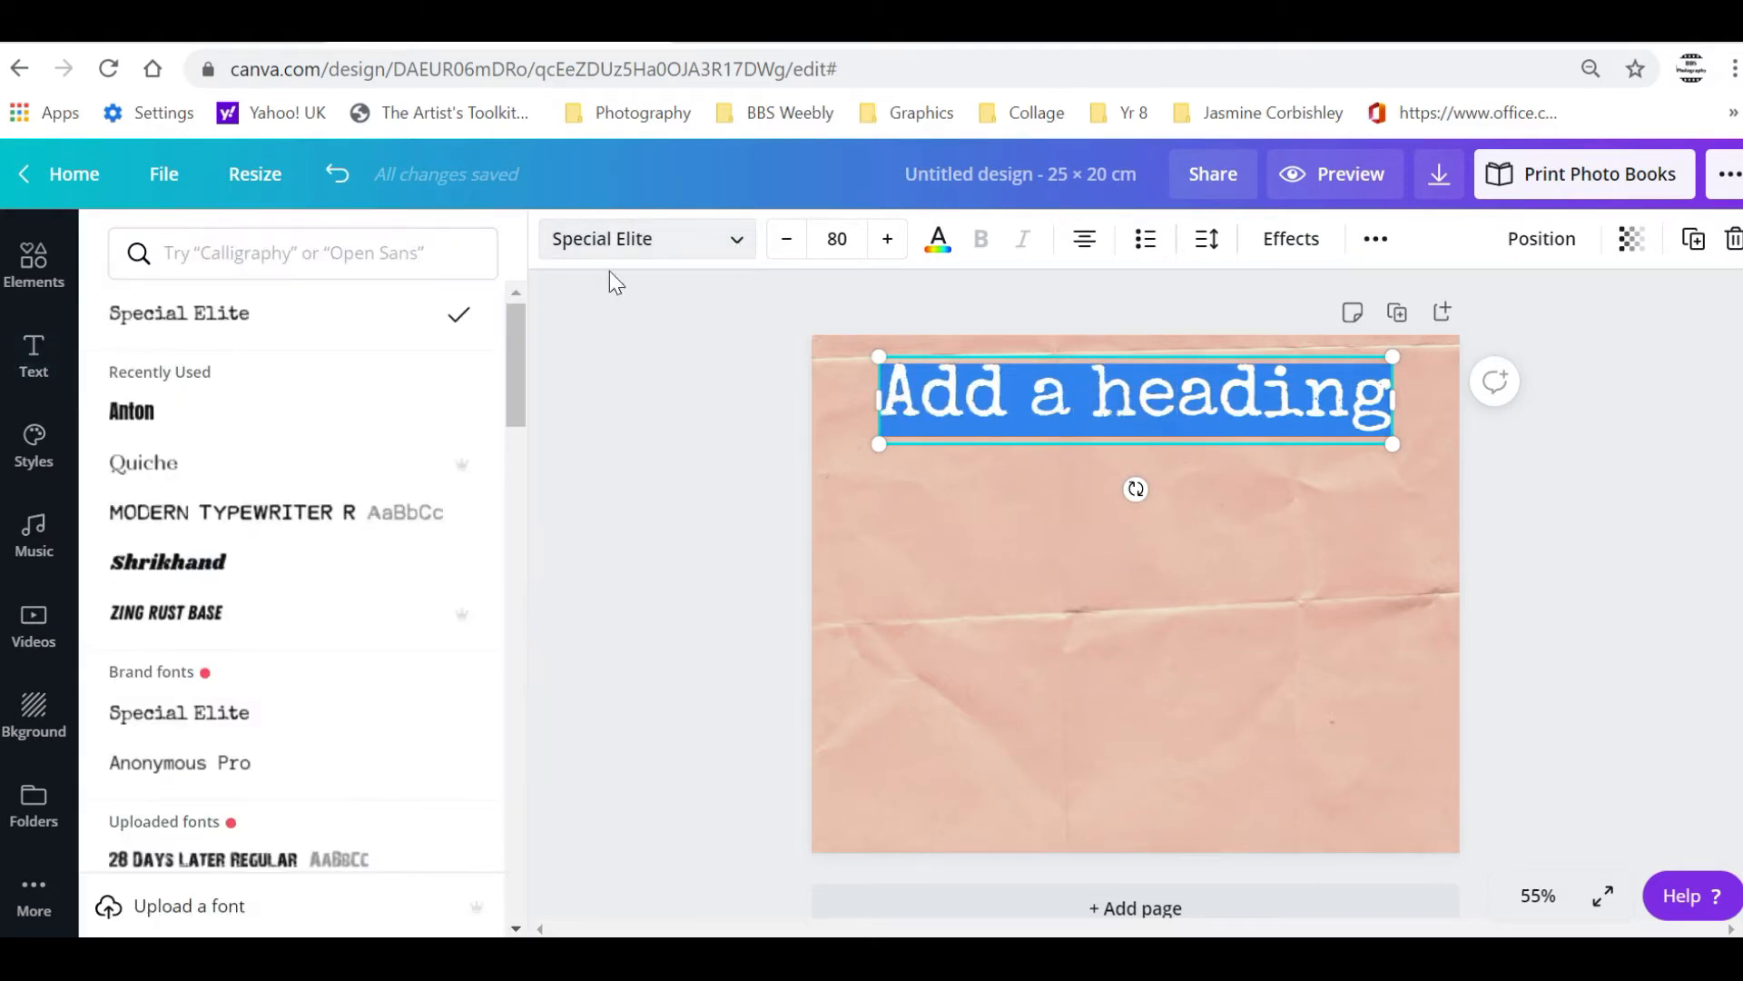
pyautogui.moveTo(520, 347); pyautogui.dragTo(509, 436)
pyautogui.click(314, 495)
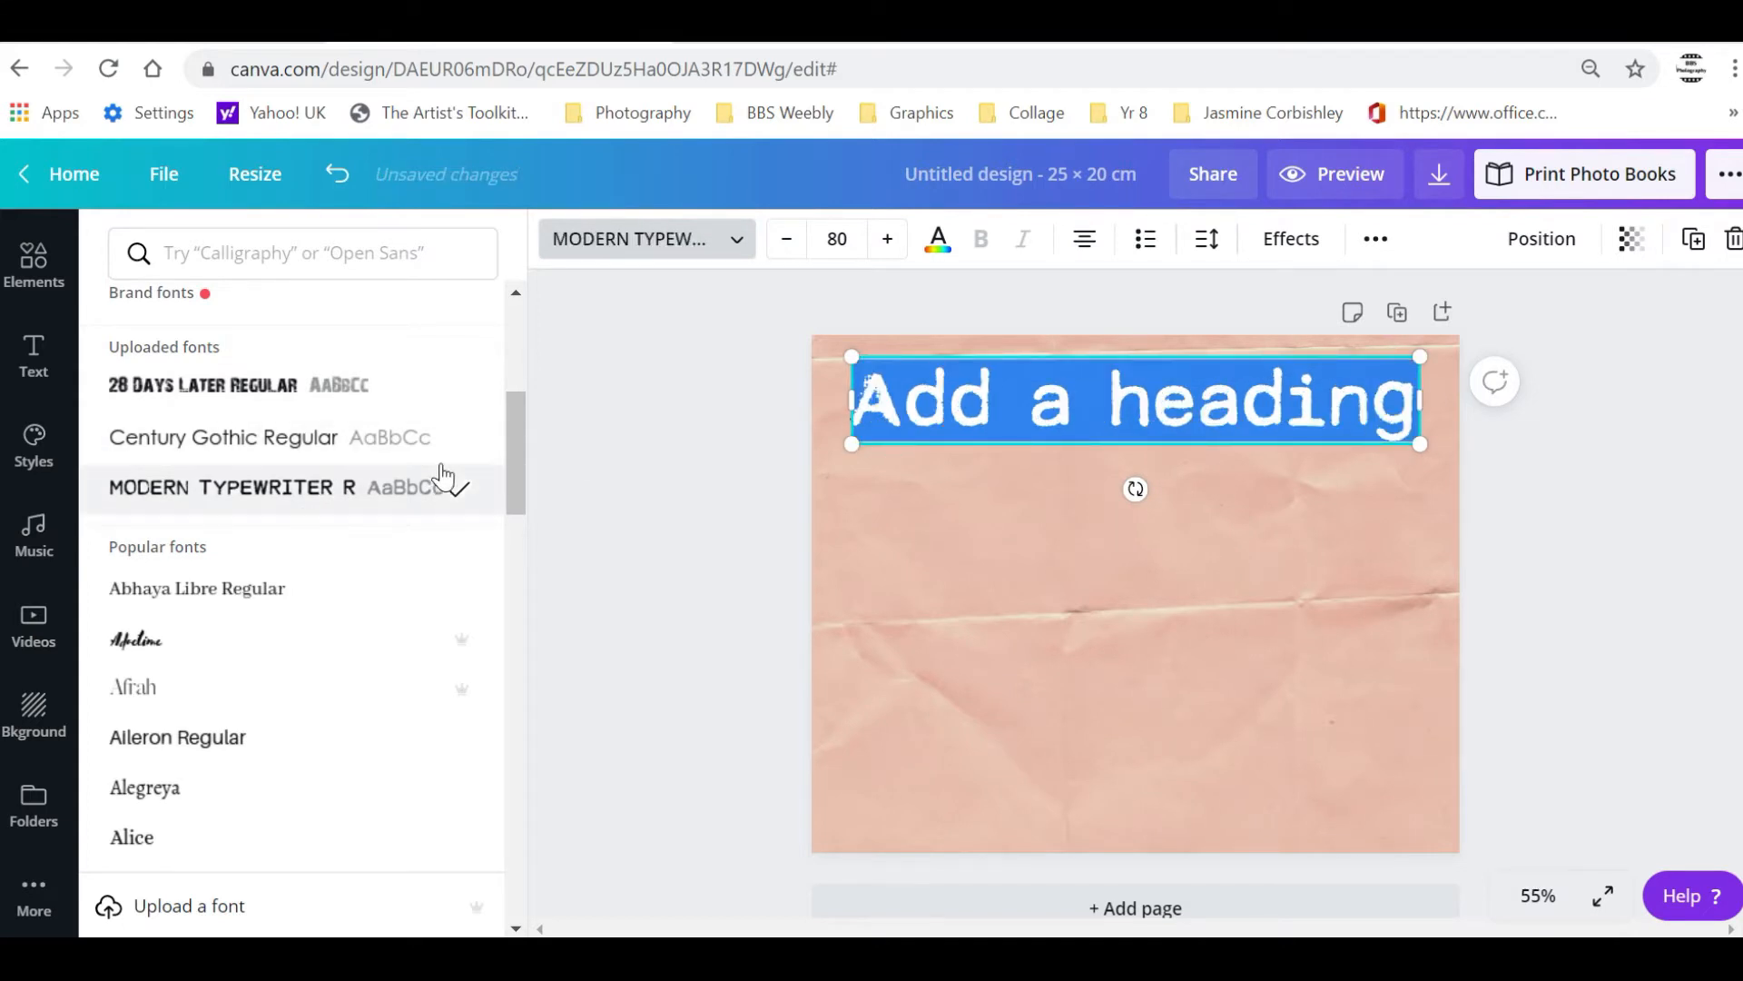
# Search the fonts for "bold" and look through the listed typefaces
pyautogui.moveTo(510, 427)
pyautogui.mouseDown()
pyautogui.moveTo(512, 454)
pyautogui.moveTo(508, 410)
pyautogui.mouseUp()
pyautogui.click(342, 256)
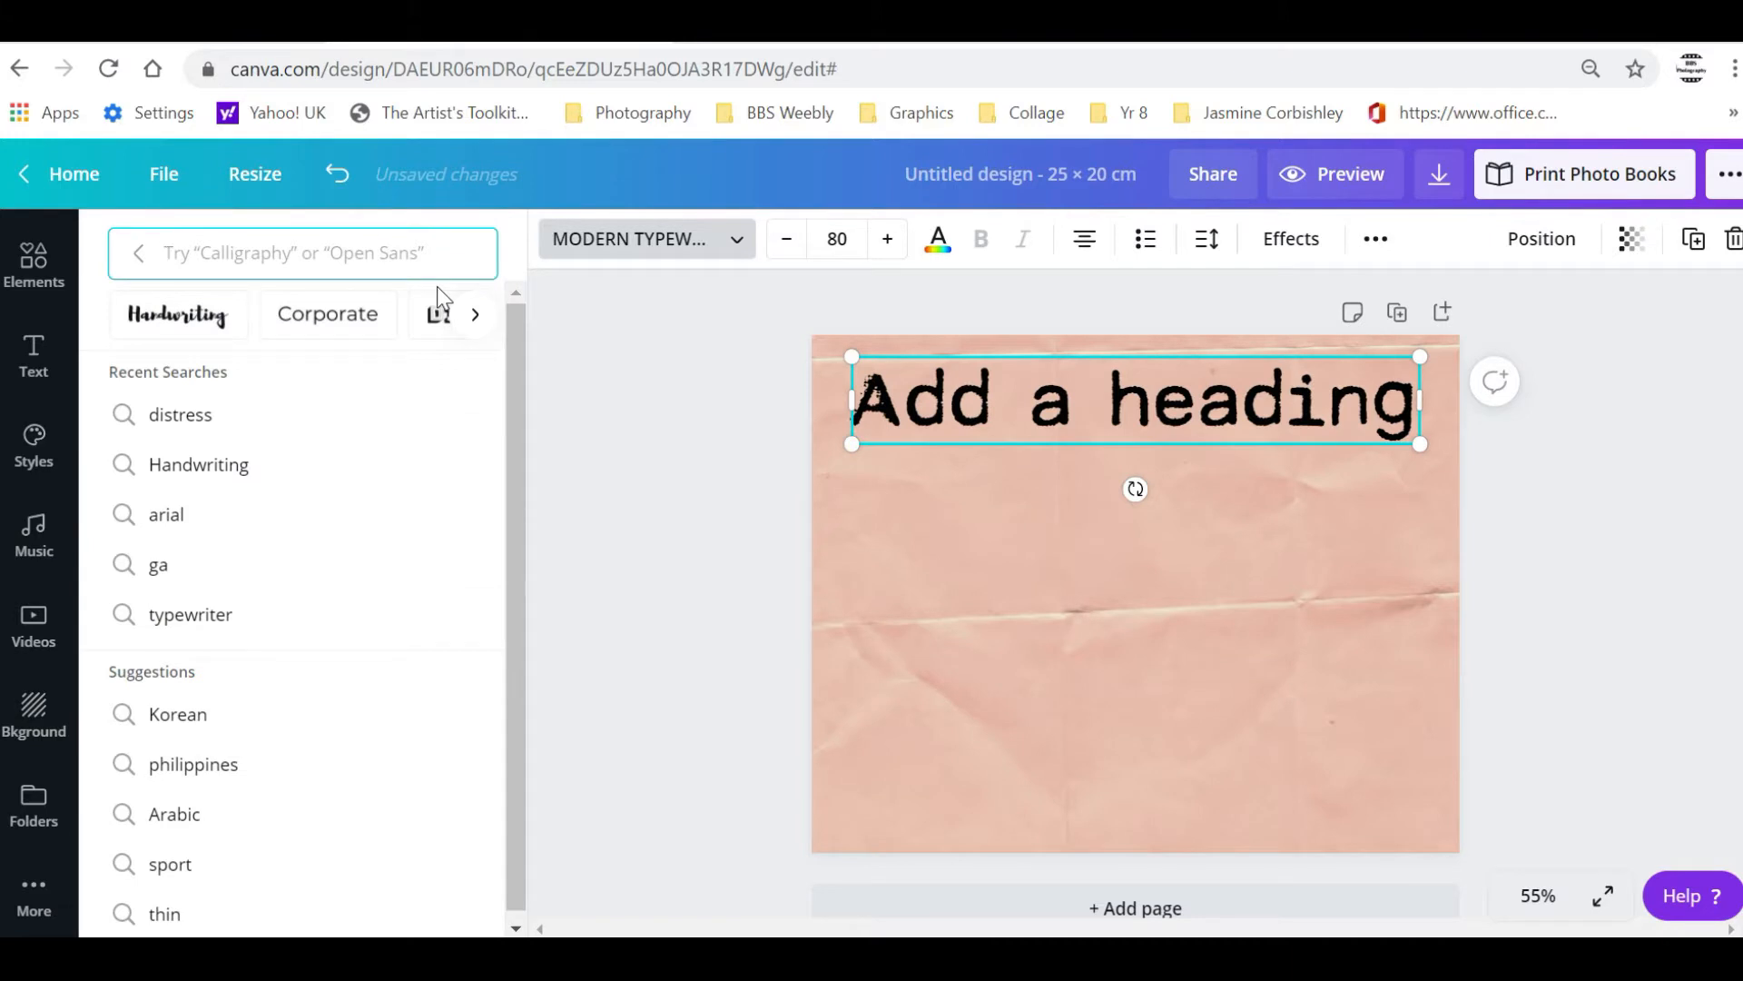
pyautogui.write('bold')
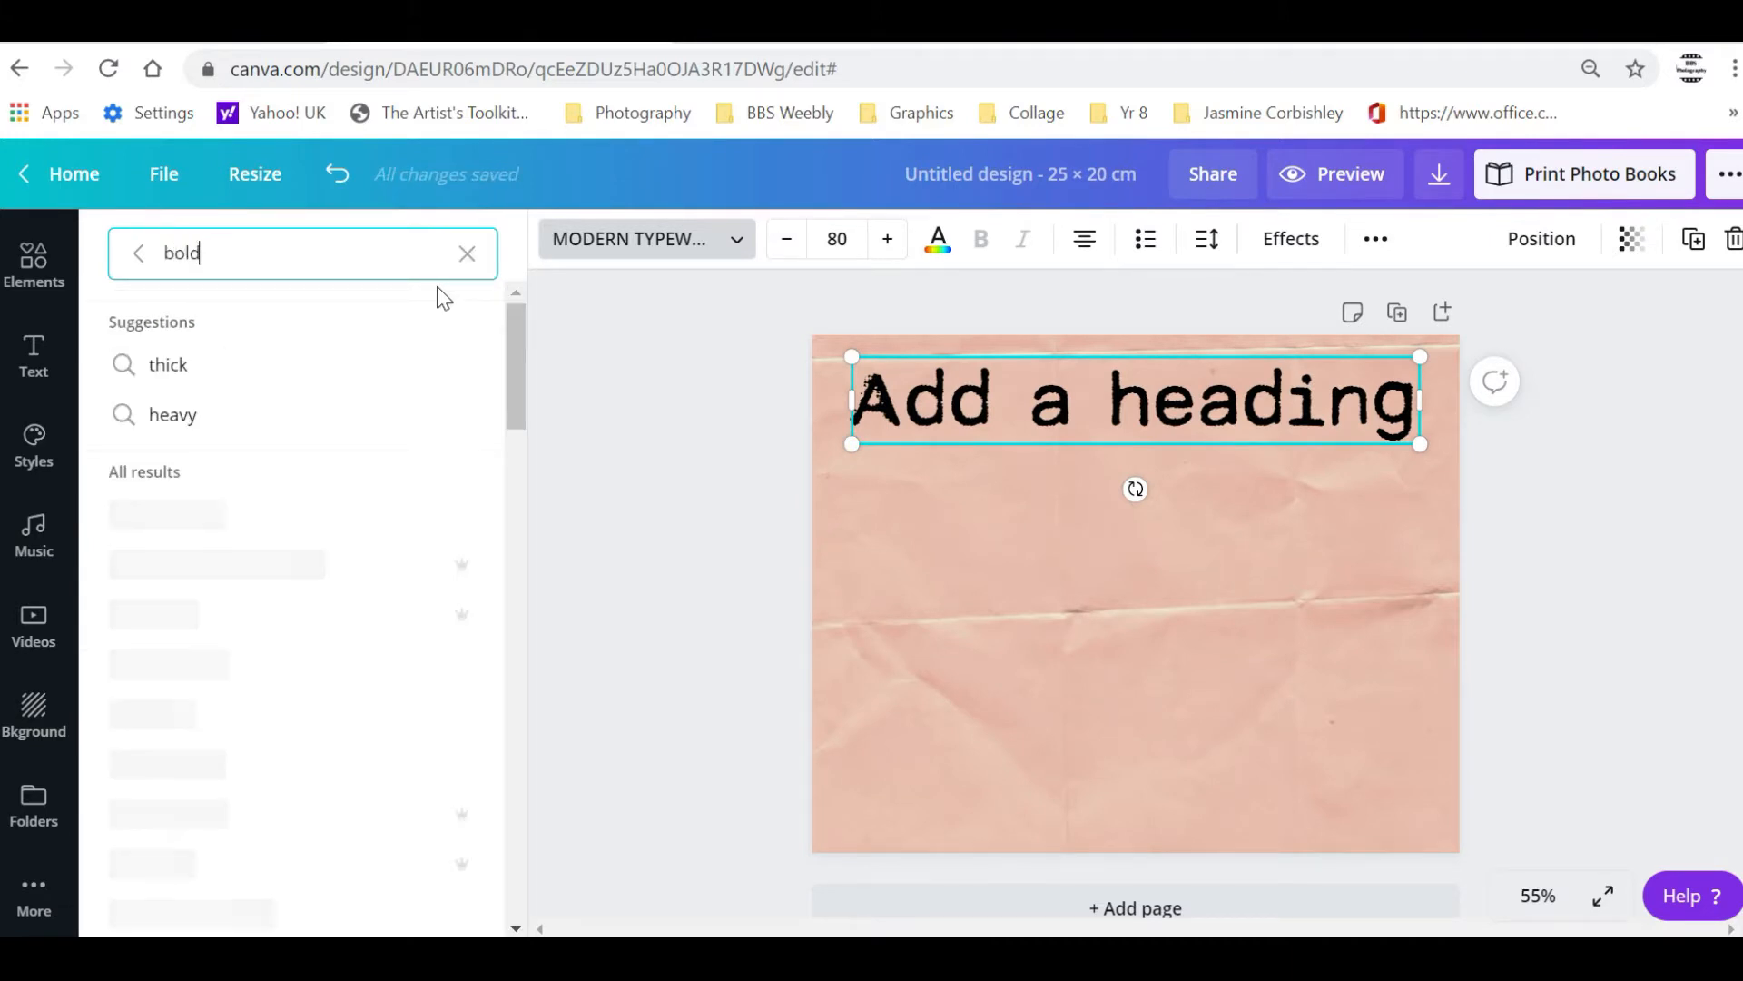
pyautogui.moveTo(526, 388); pyautogui.dragTo(521, 479)
# Search the fonts for "thin" and try BDSans Thin on the heading
pyautogui.moveTo(262, 263); pyautogui.dragTo(127, 270)
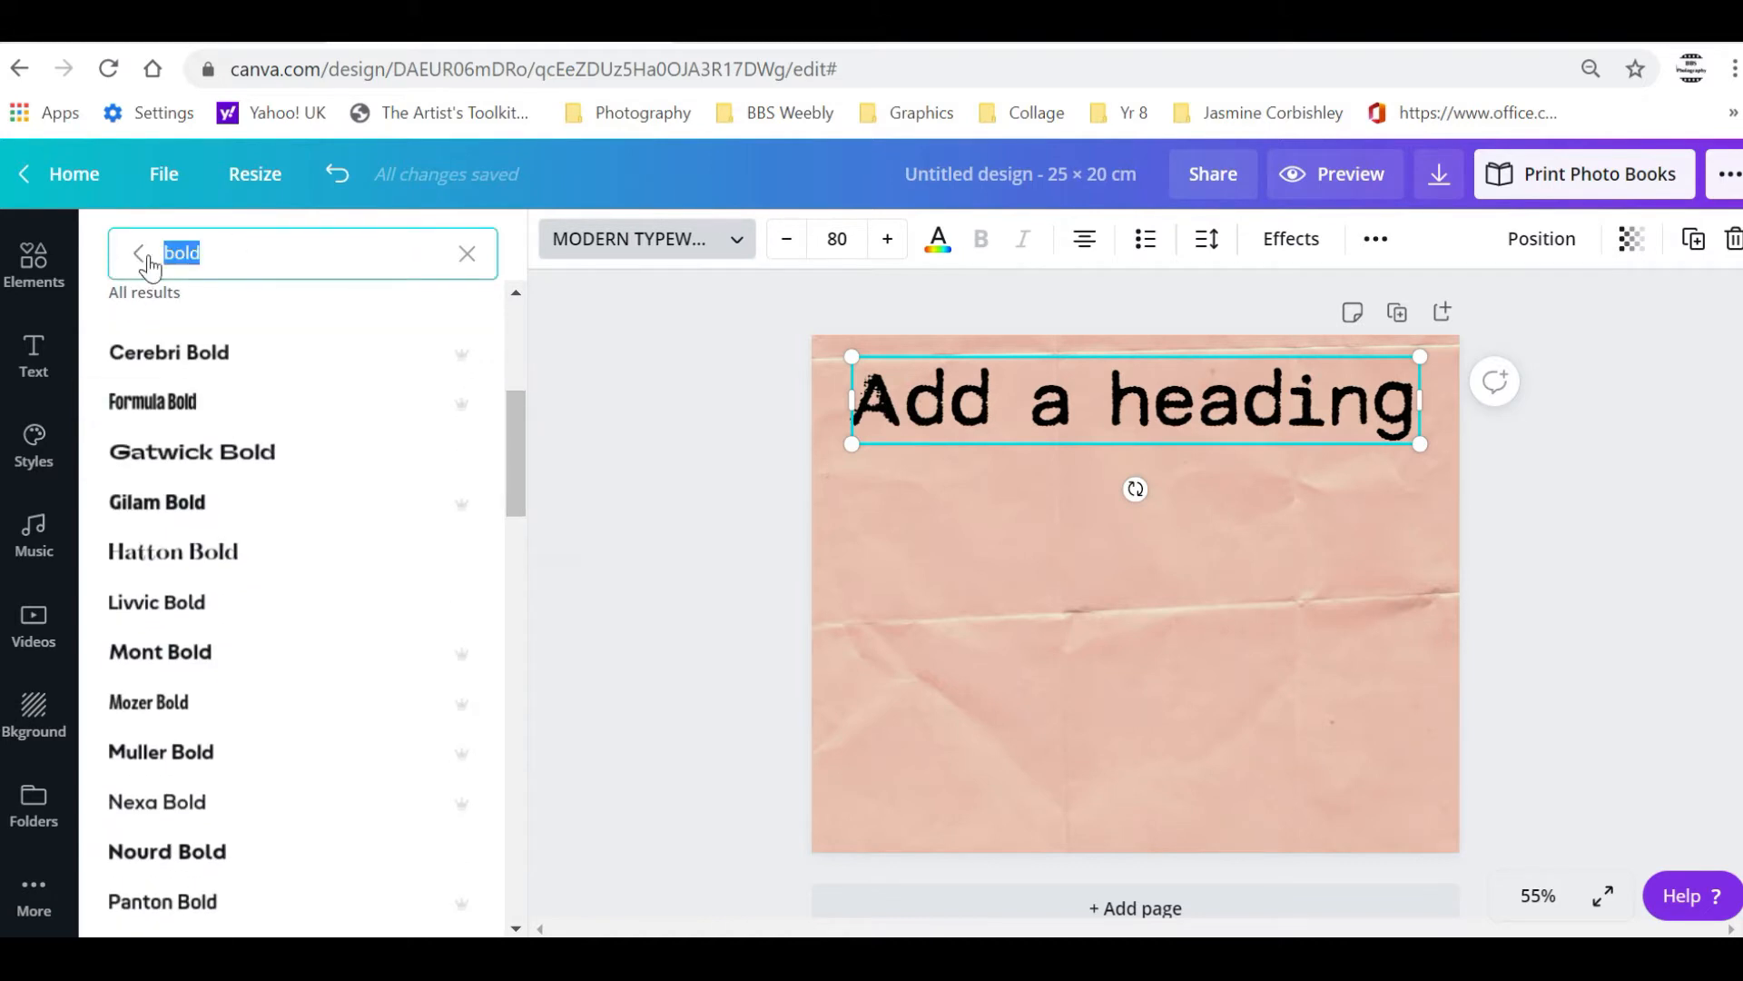
pyautogui.write('thin')
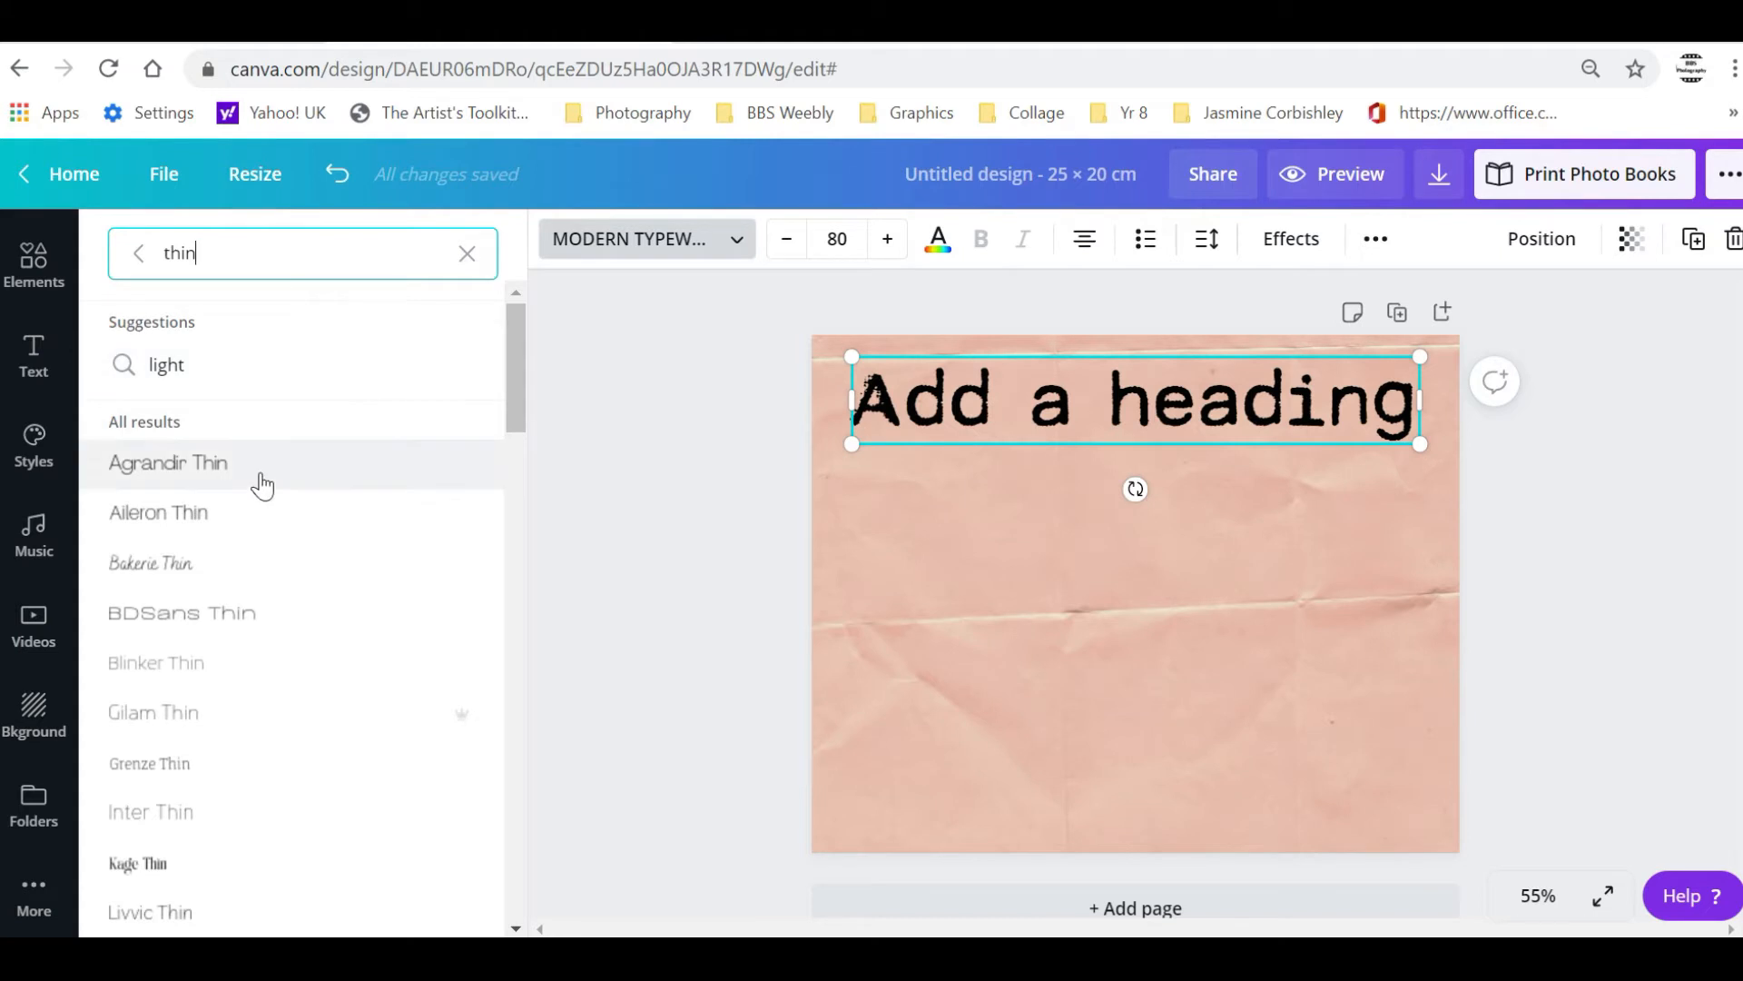
pyautogui.click(202, 613)
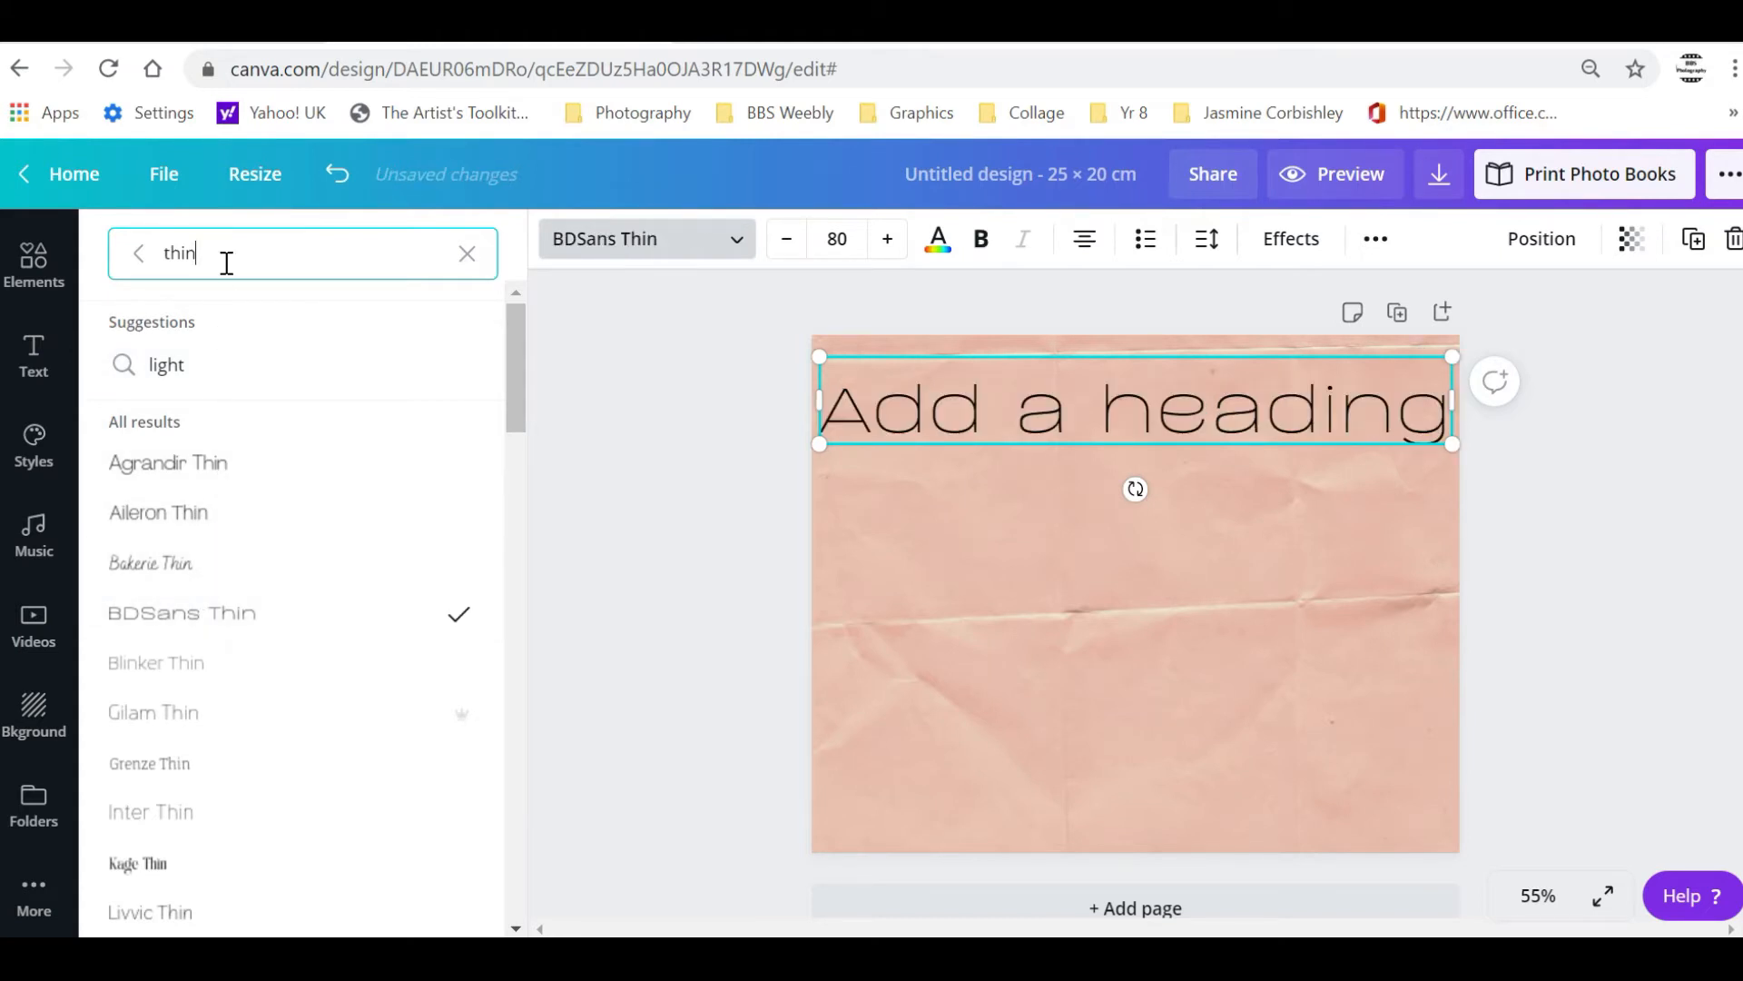
# Search the fonts for "handwriting" and switch to the suggested search "handwritten"
pyautogui.moveTo(236, 263); pyautogui.dragTo(170, 262)
pyautogui.write('handw')
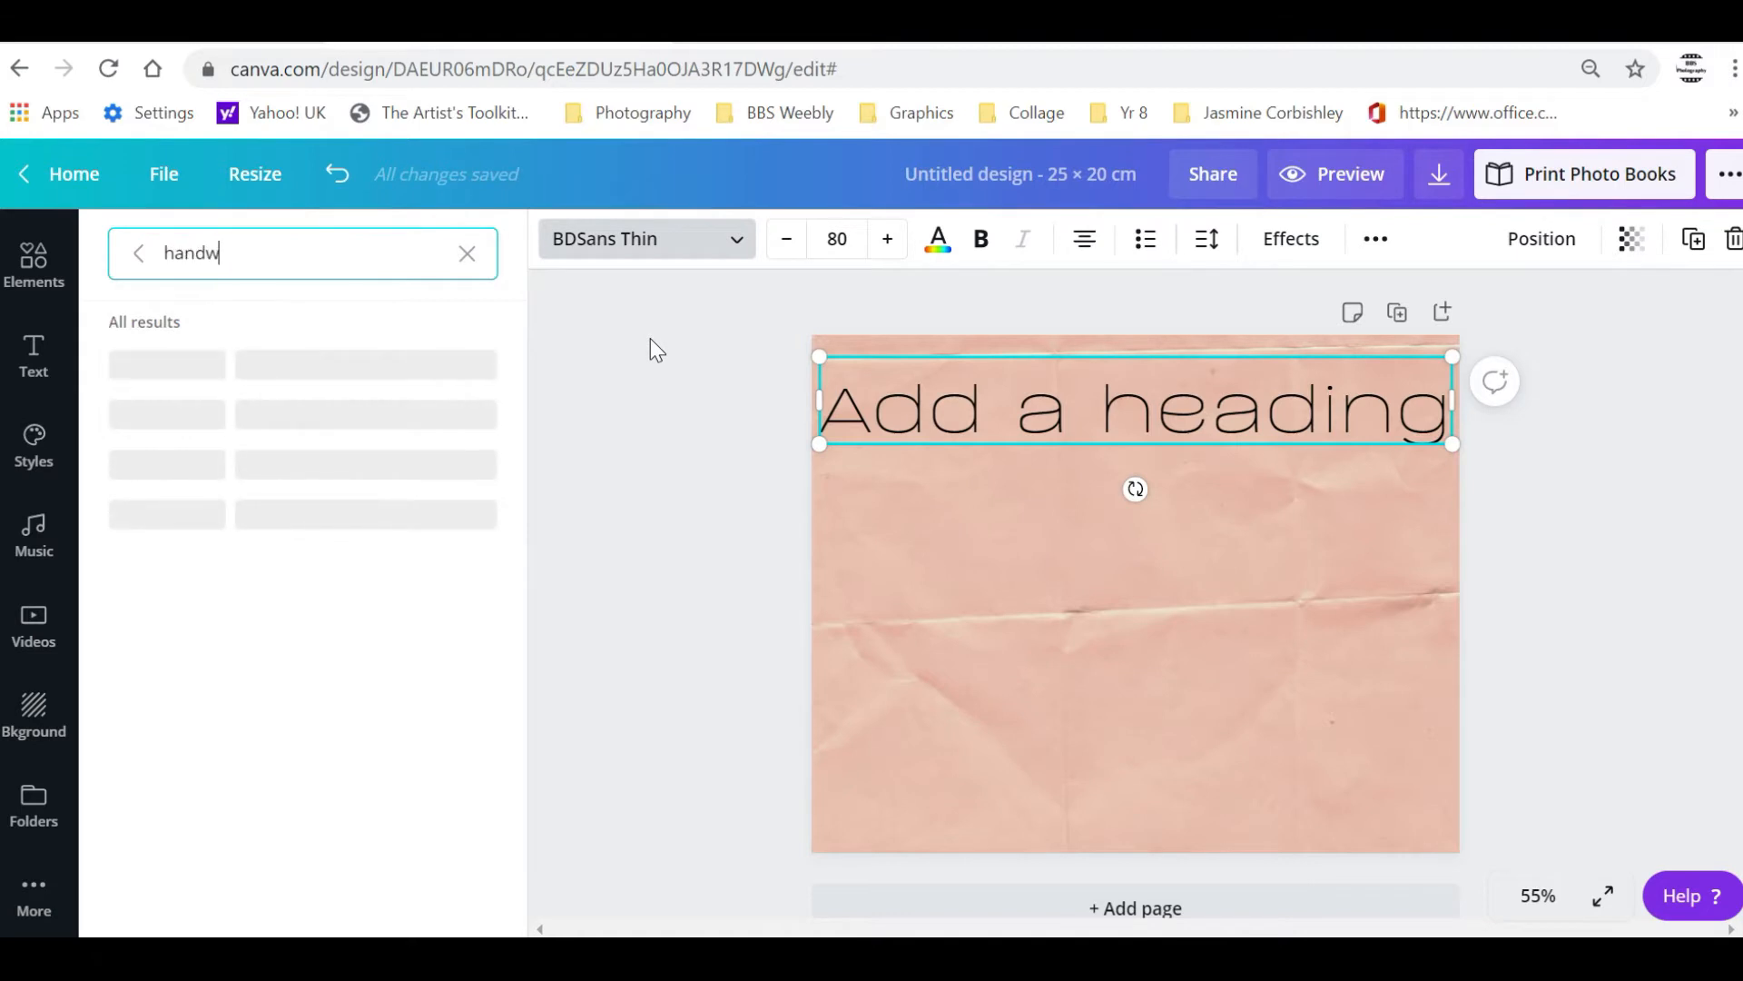
pyautogui.write('riting')
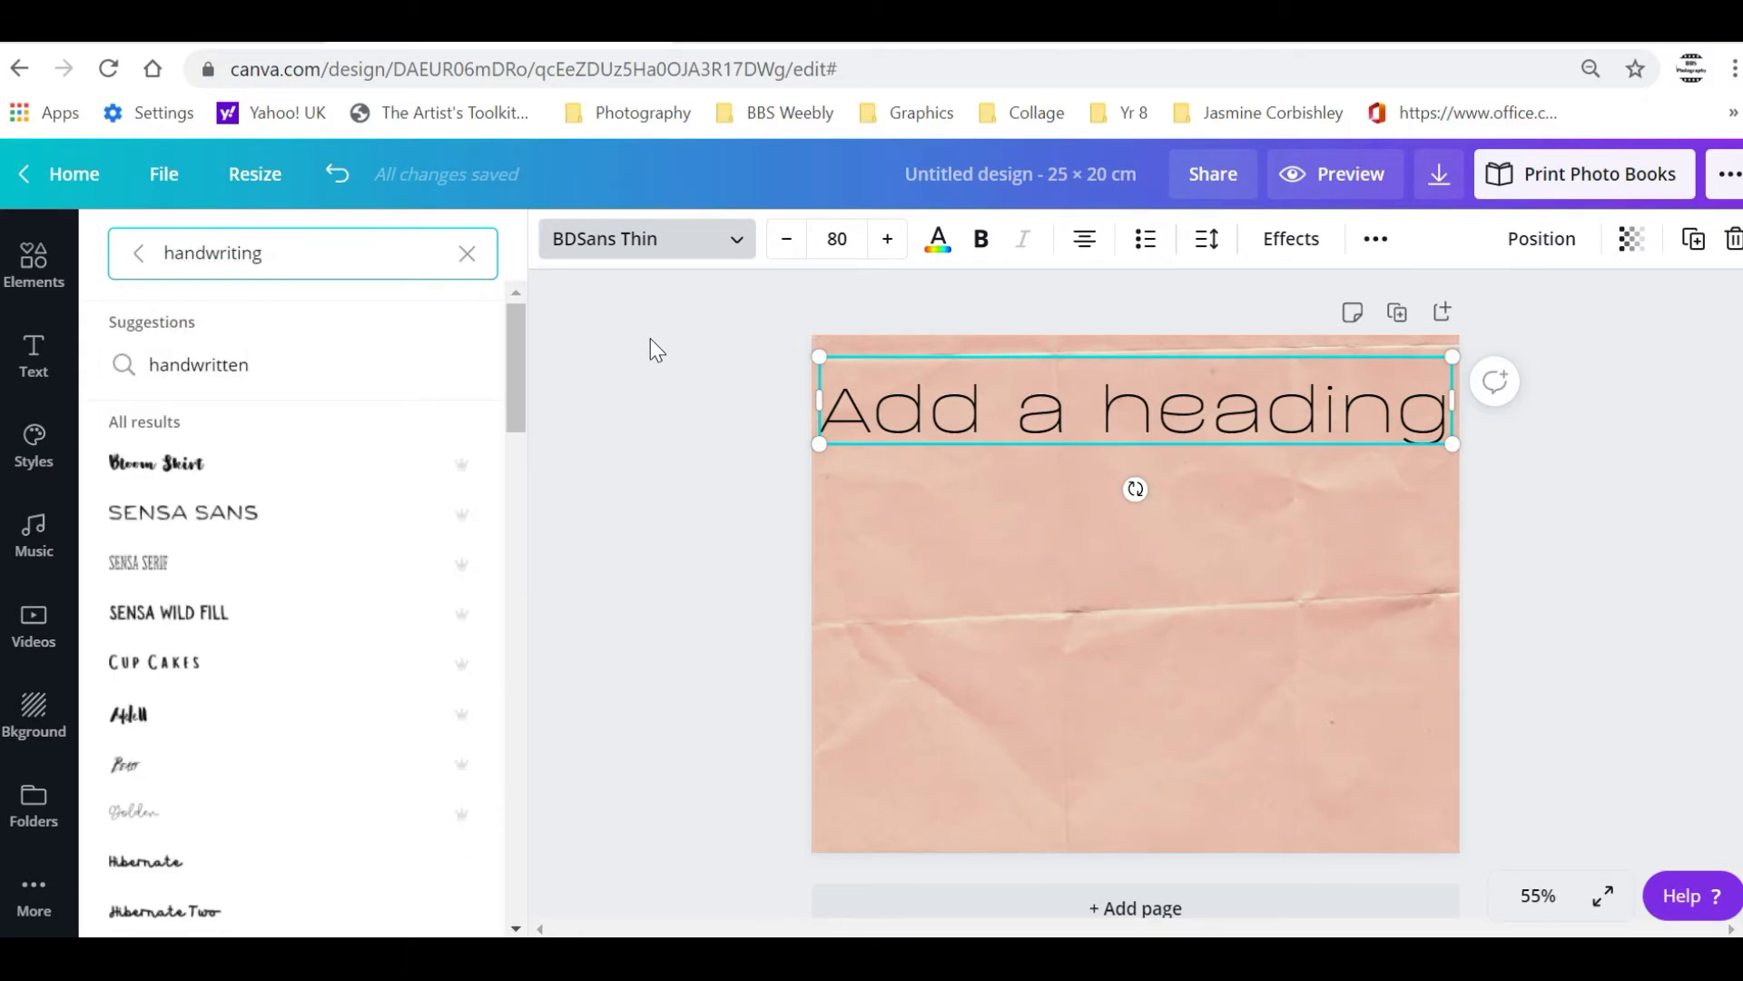
pyautogui.click(249, 381)
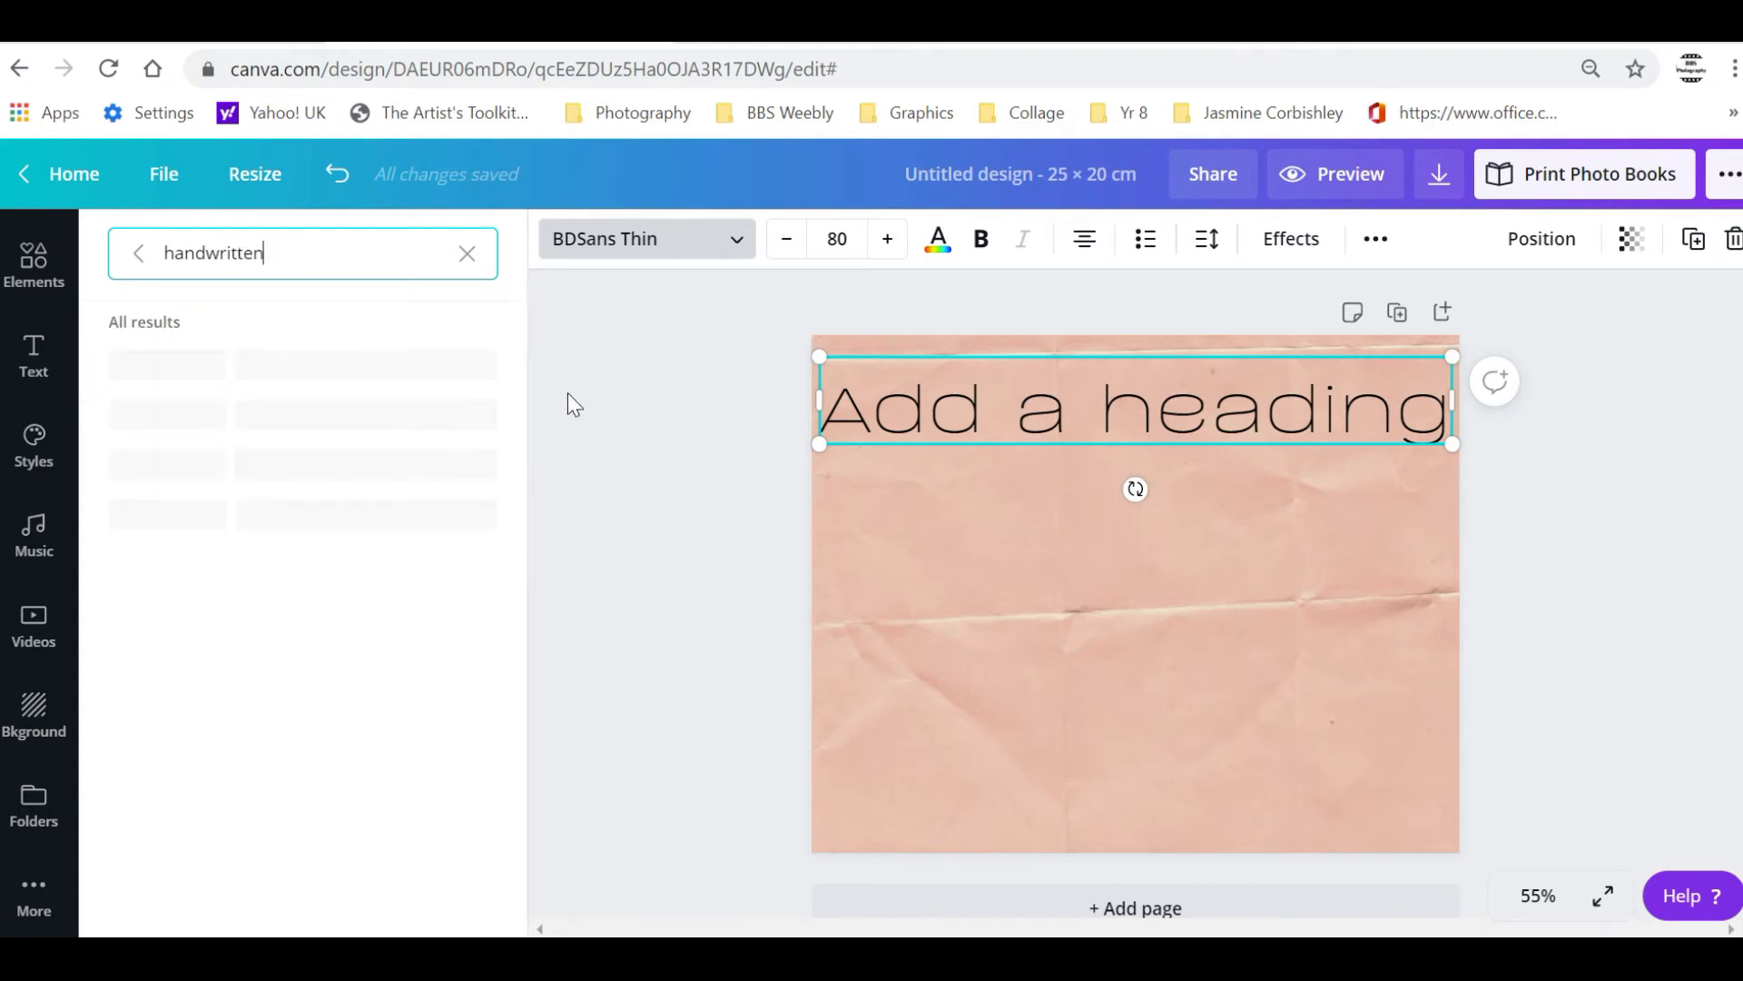
# Try the Sensa Sans, Bloom Skirt and Sensa Wild Fill fonts on the heading
pyautogui.click(225, 429)
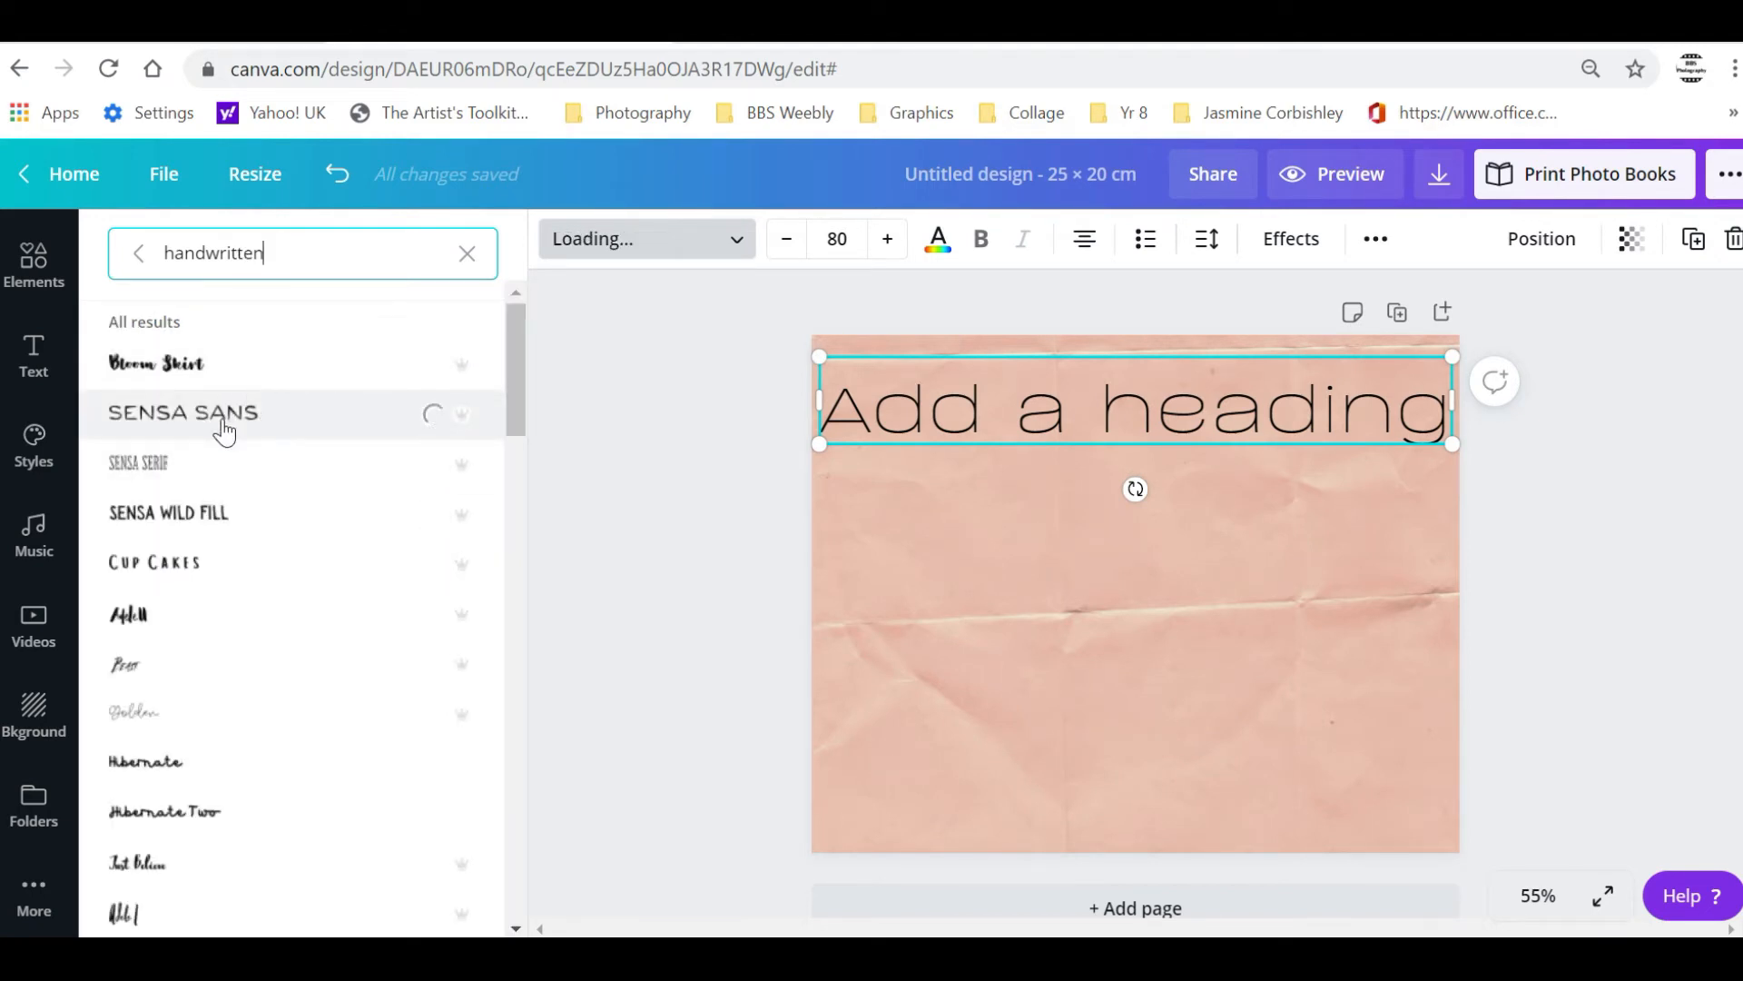
pyautogui.click(182, 374)
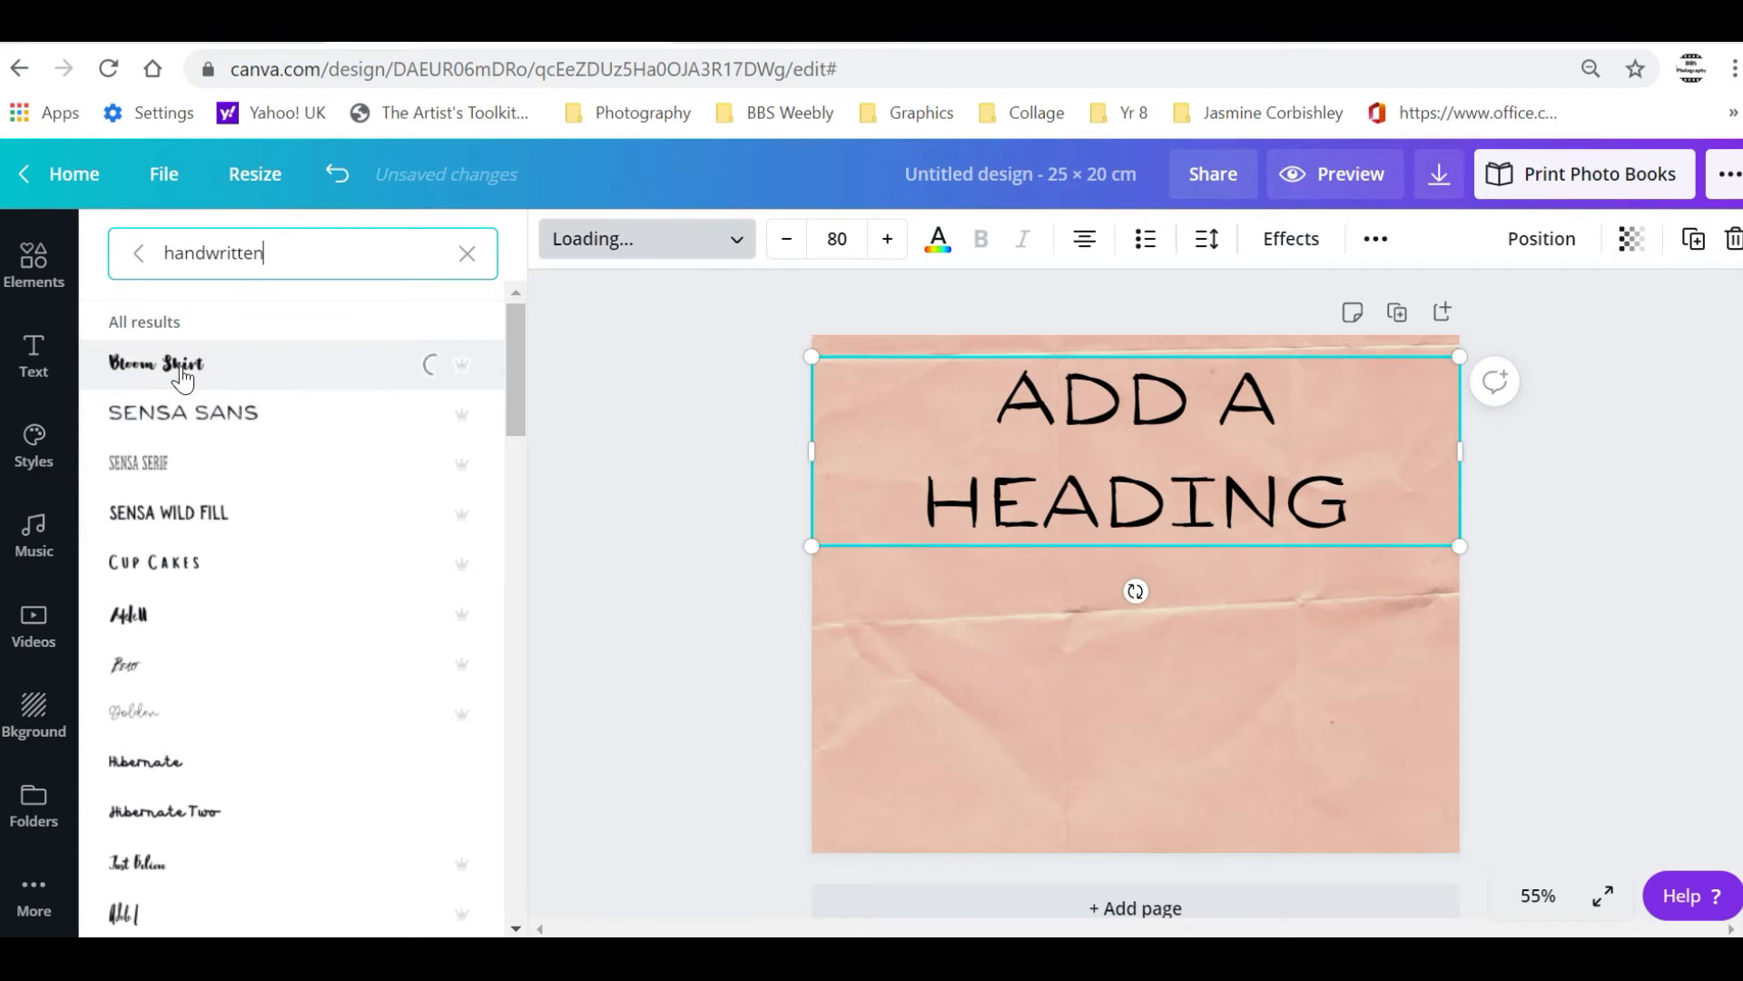
pyautogui.click(160, 515)
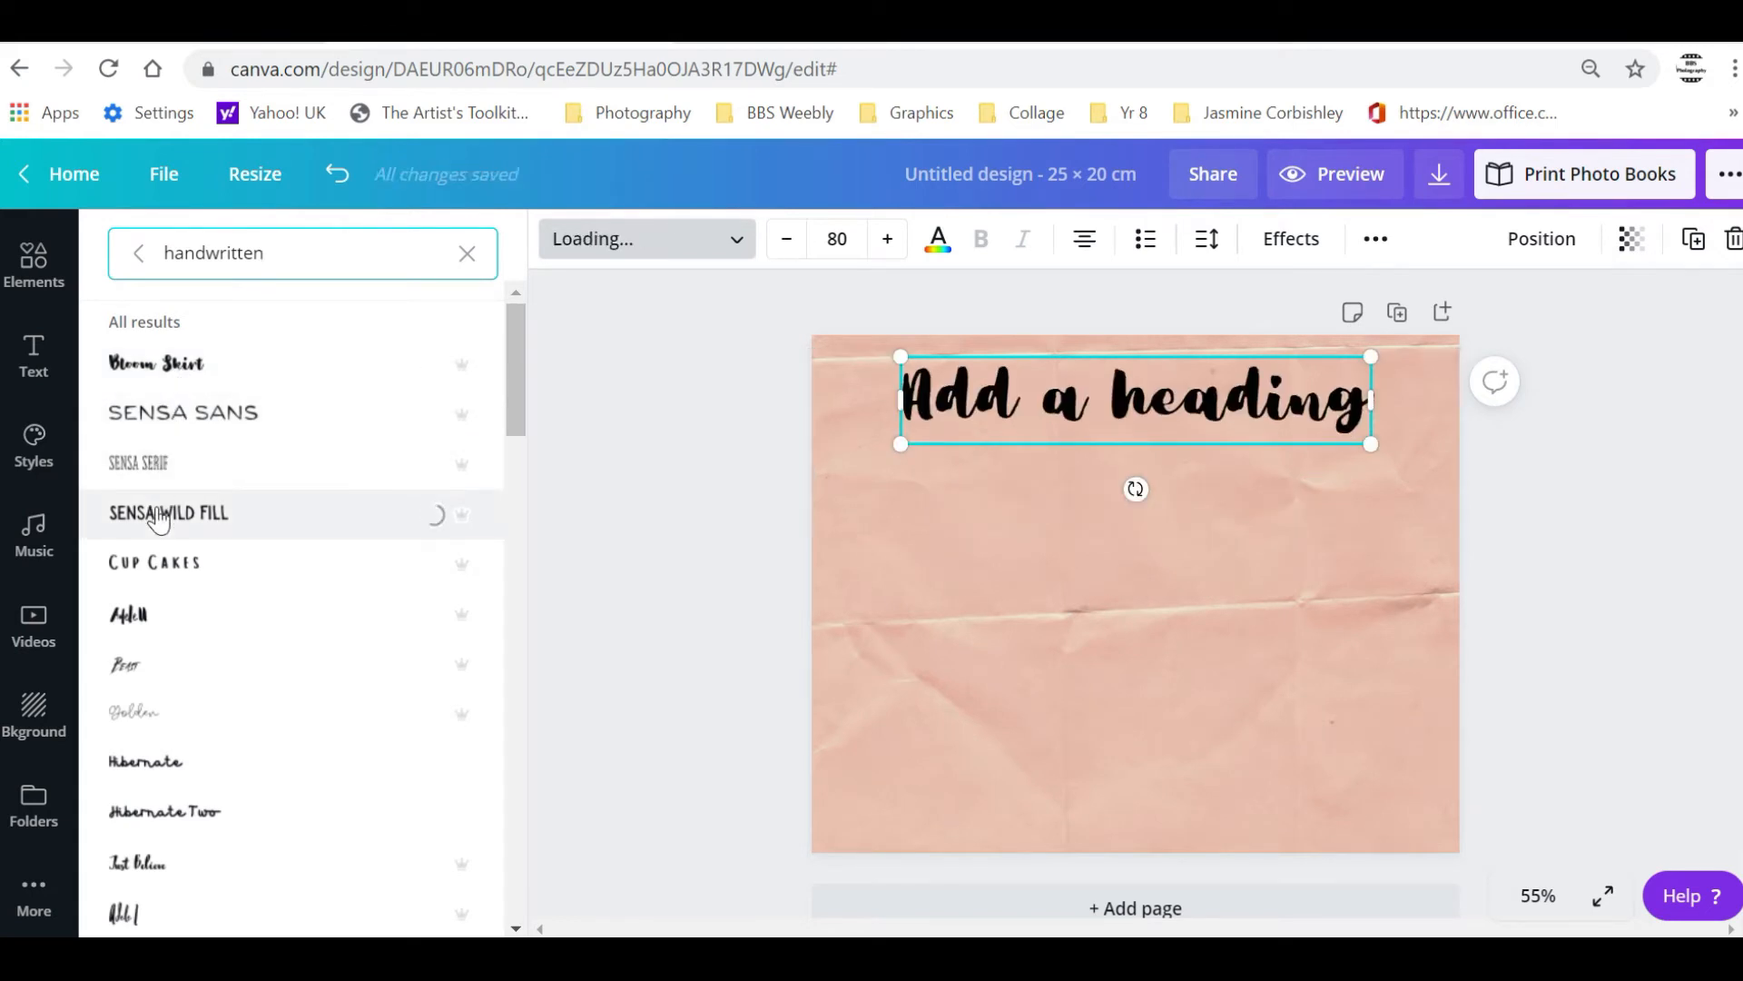
# Apply the Cup Cakes font to the heading and select all of its text
pyautogui.click(231, 582)
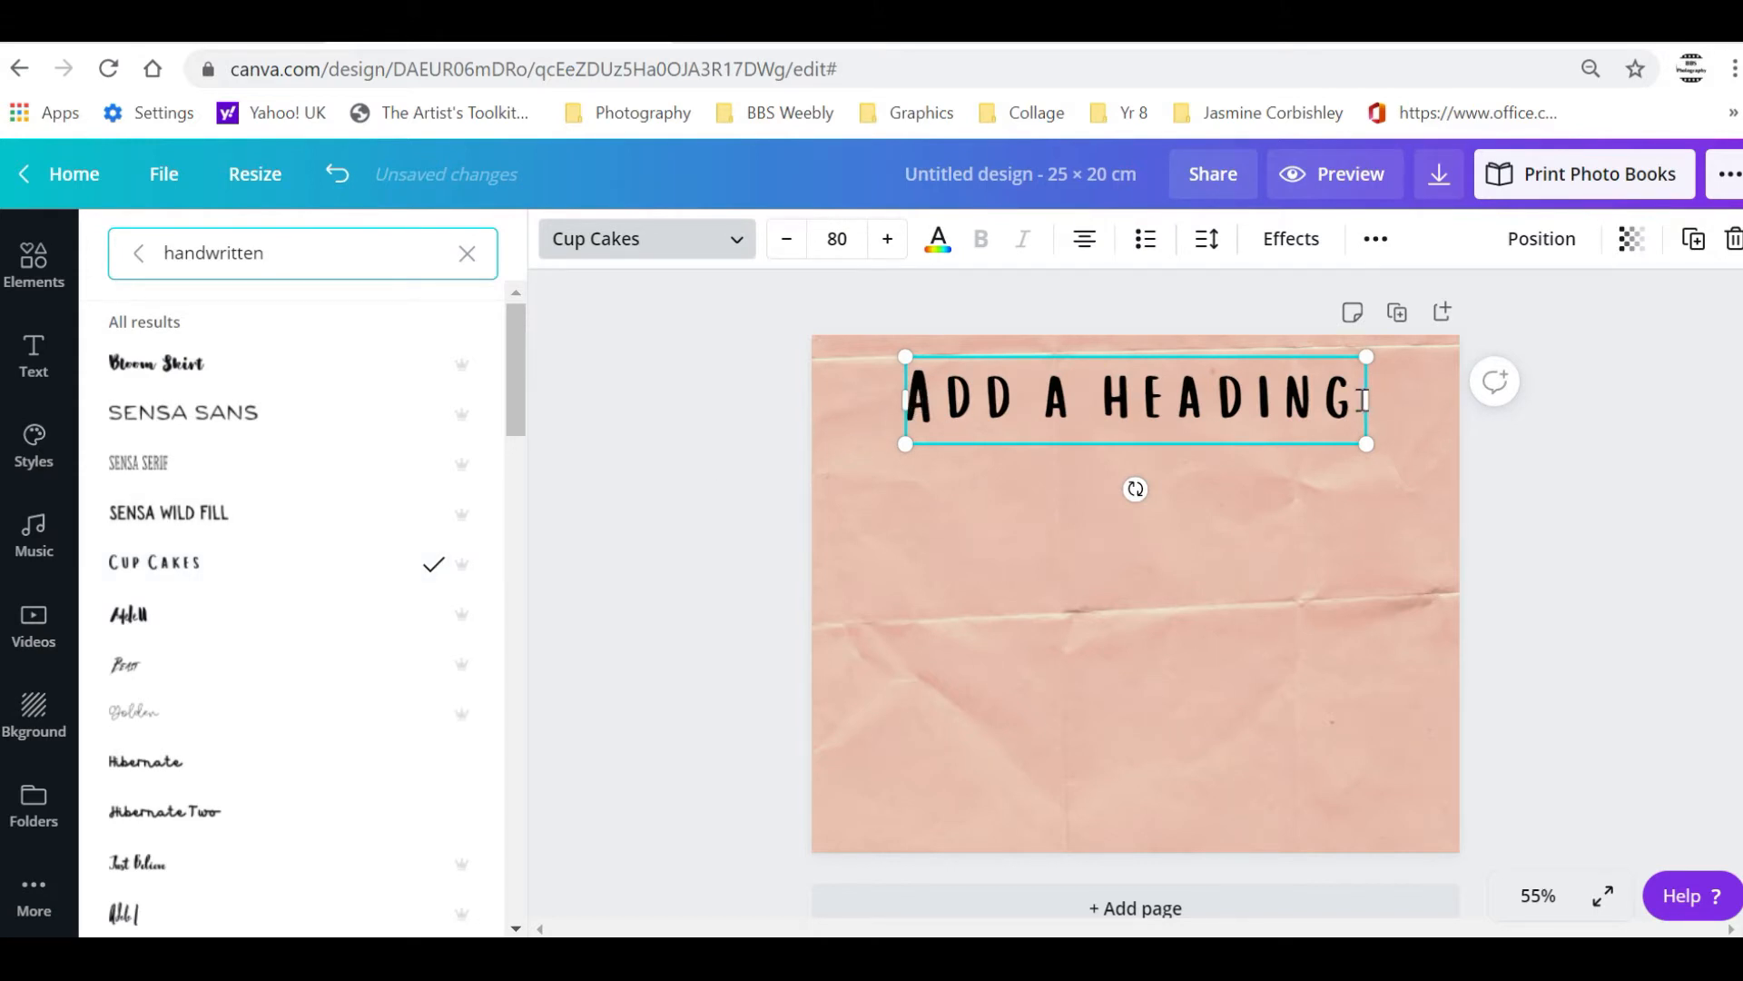
pyautogui.moveTo(1362, 399); pyautogui.dragTo(899, 403)
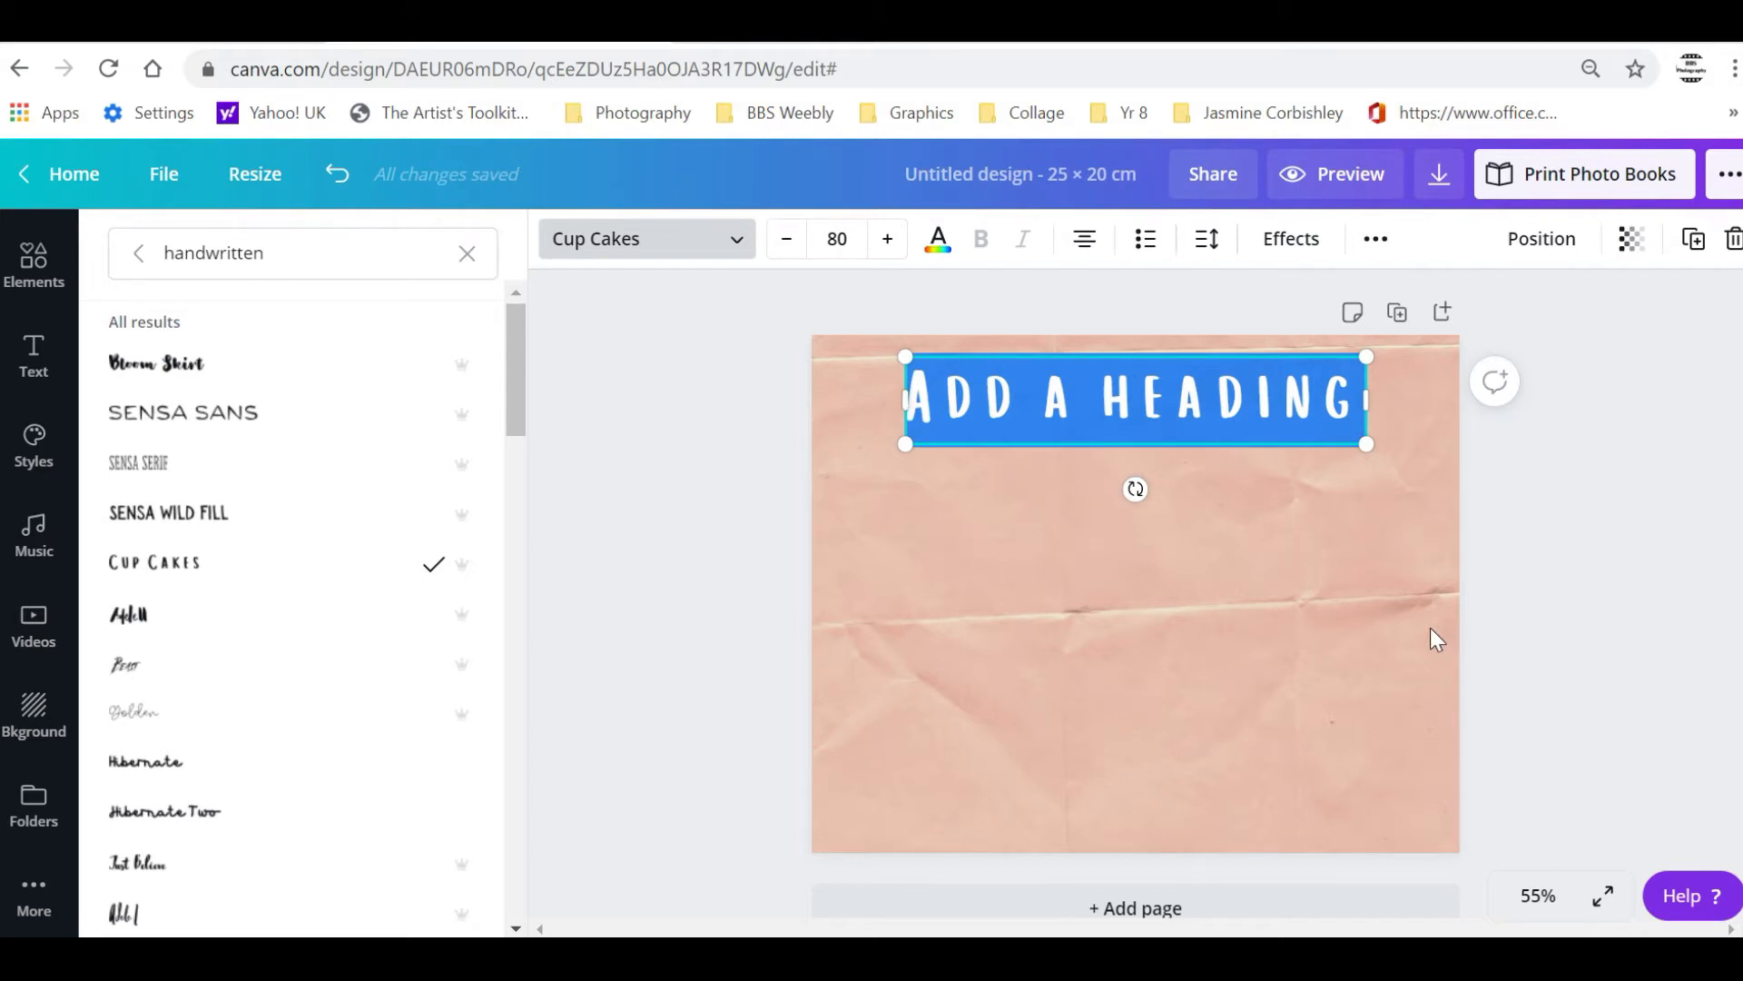
# Replace the heading text with "GORDON MAGNIN" and colour it the blue from the Primary palette
pyautogui.write('GORDON MAGNIN')
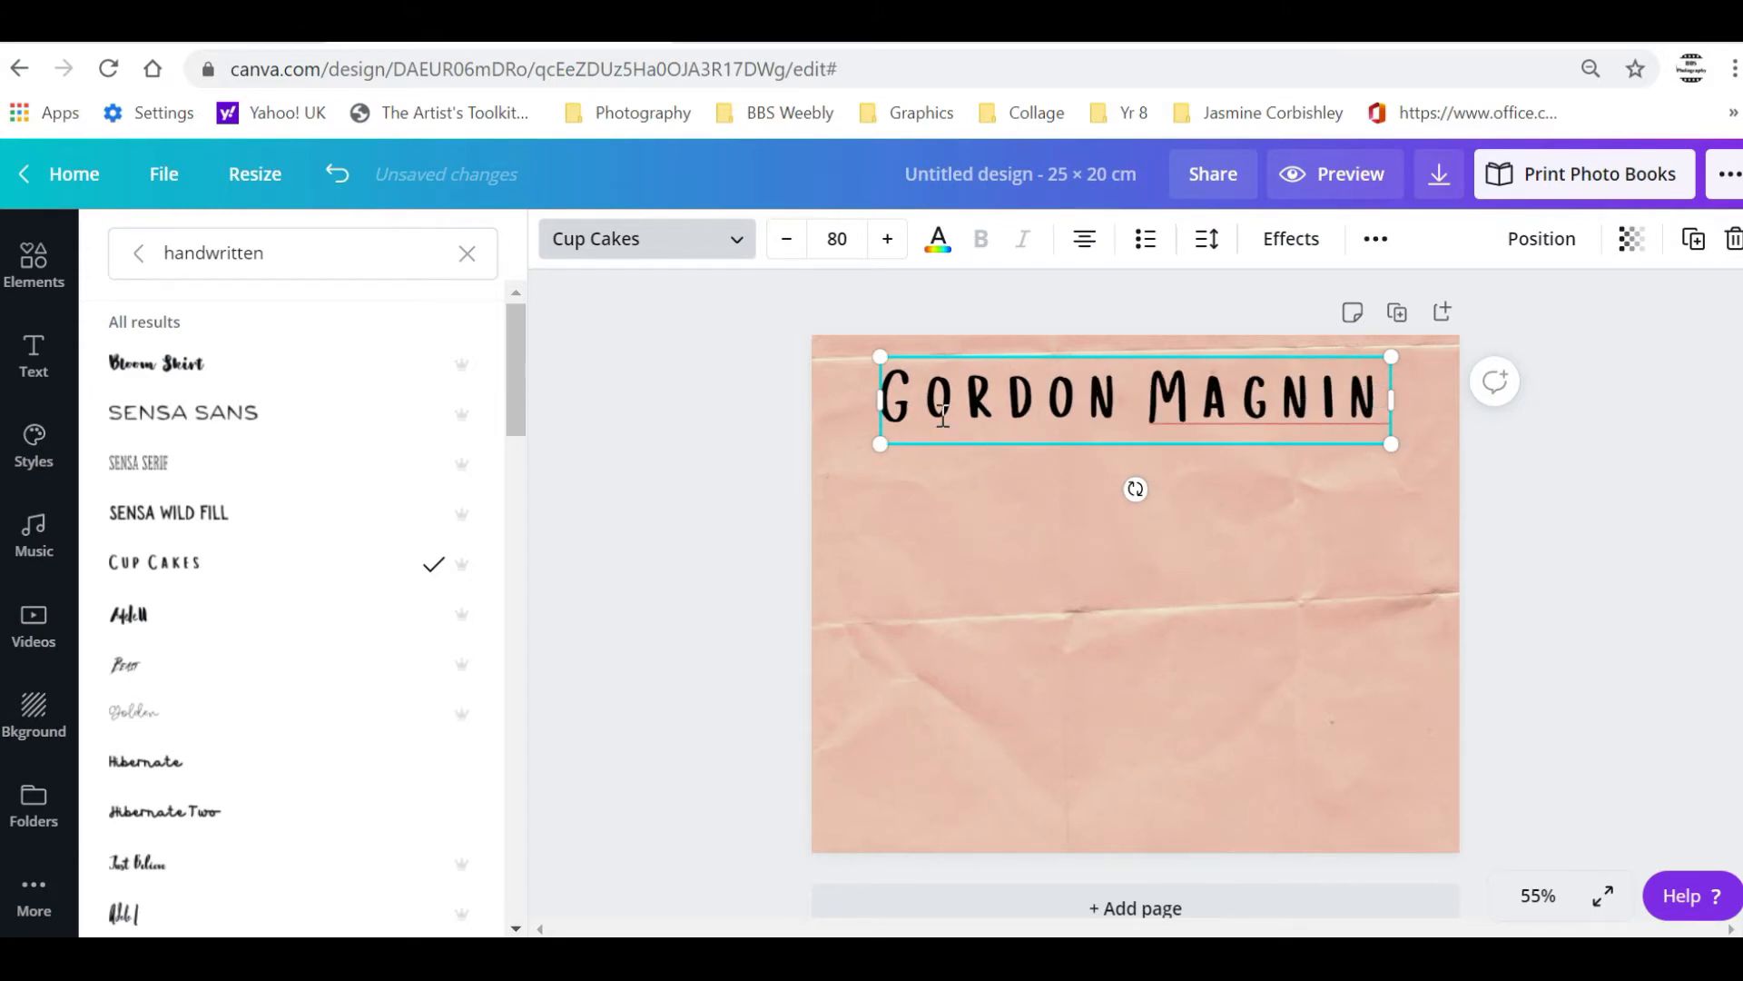
pyautogui.moveTo(1381, 388); pyautogui.dragTo(890, 393)
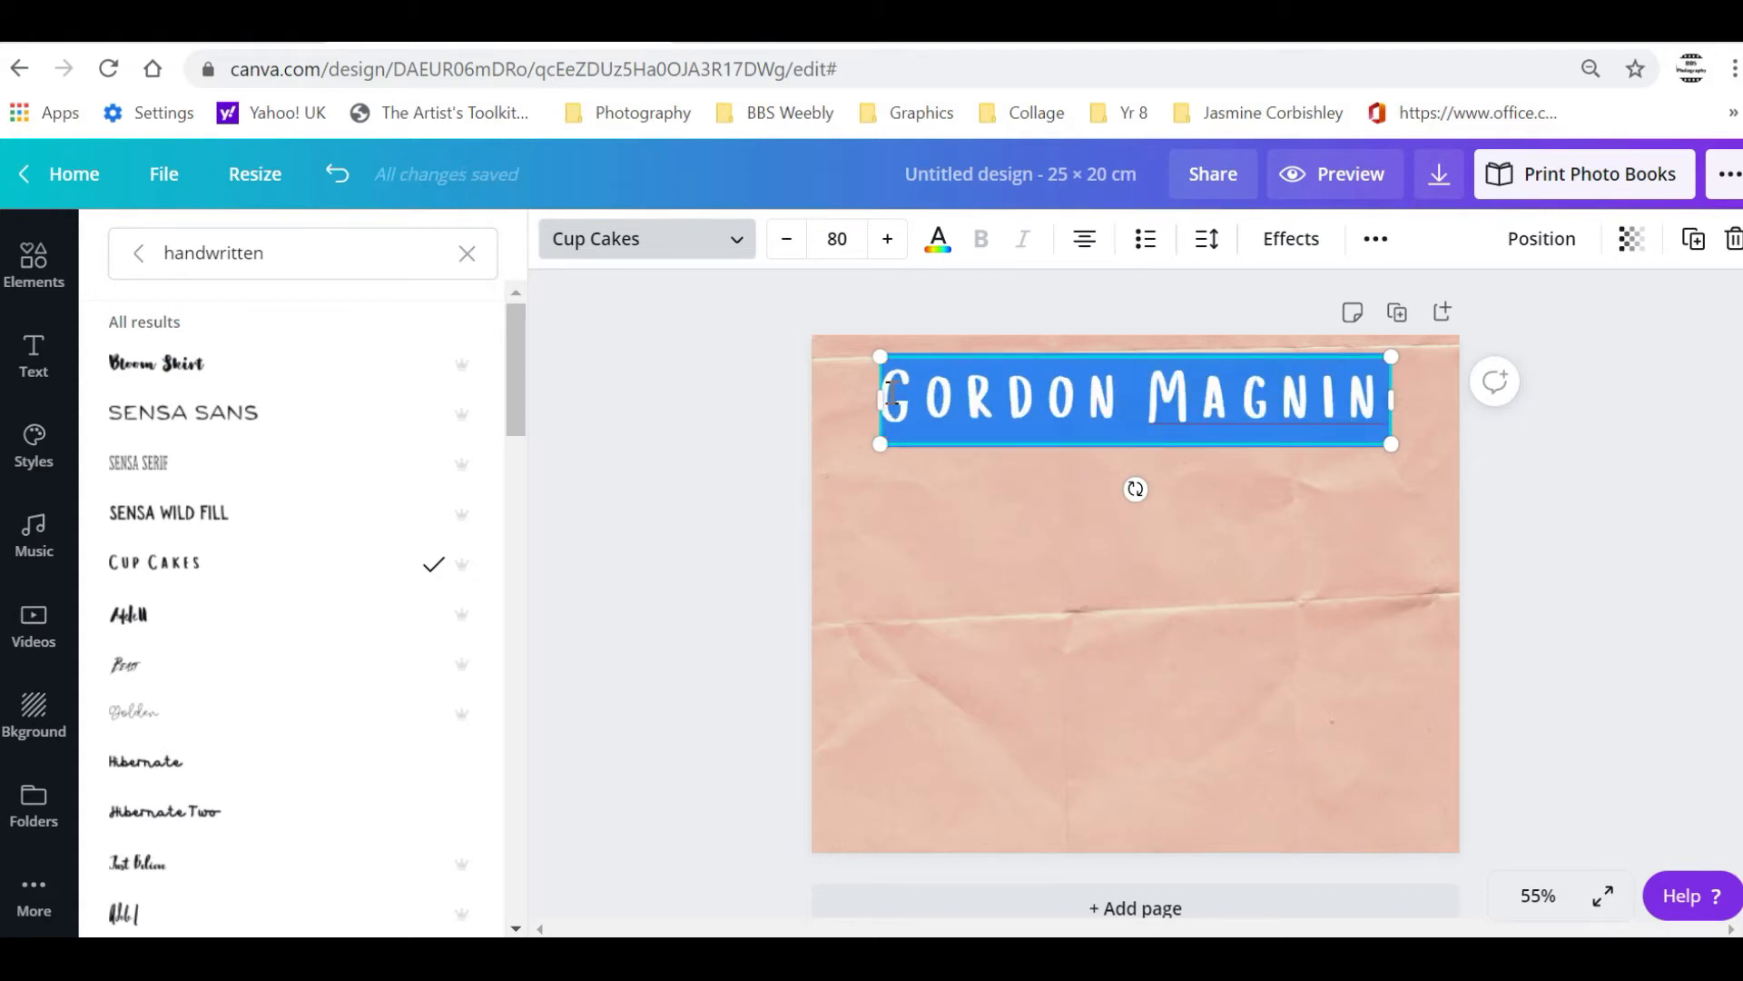
pyautogui.click(949, 257)
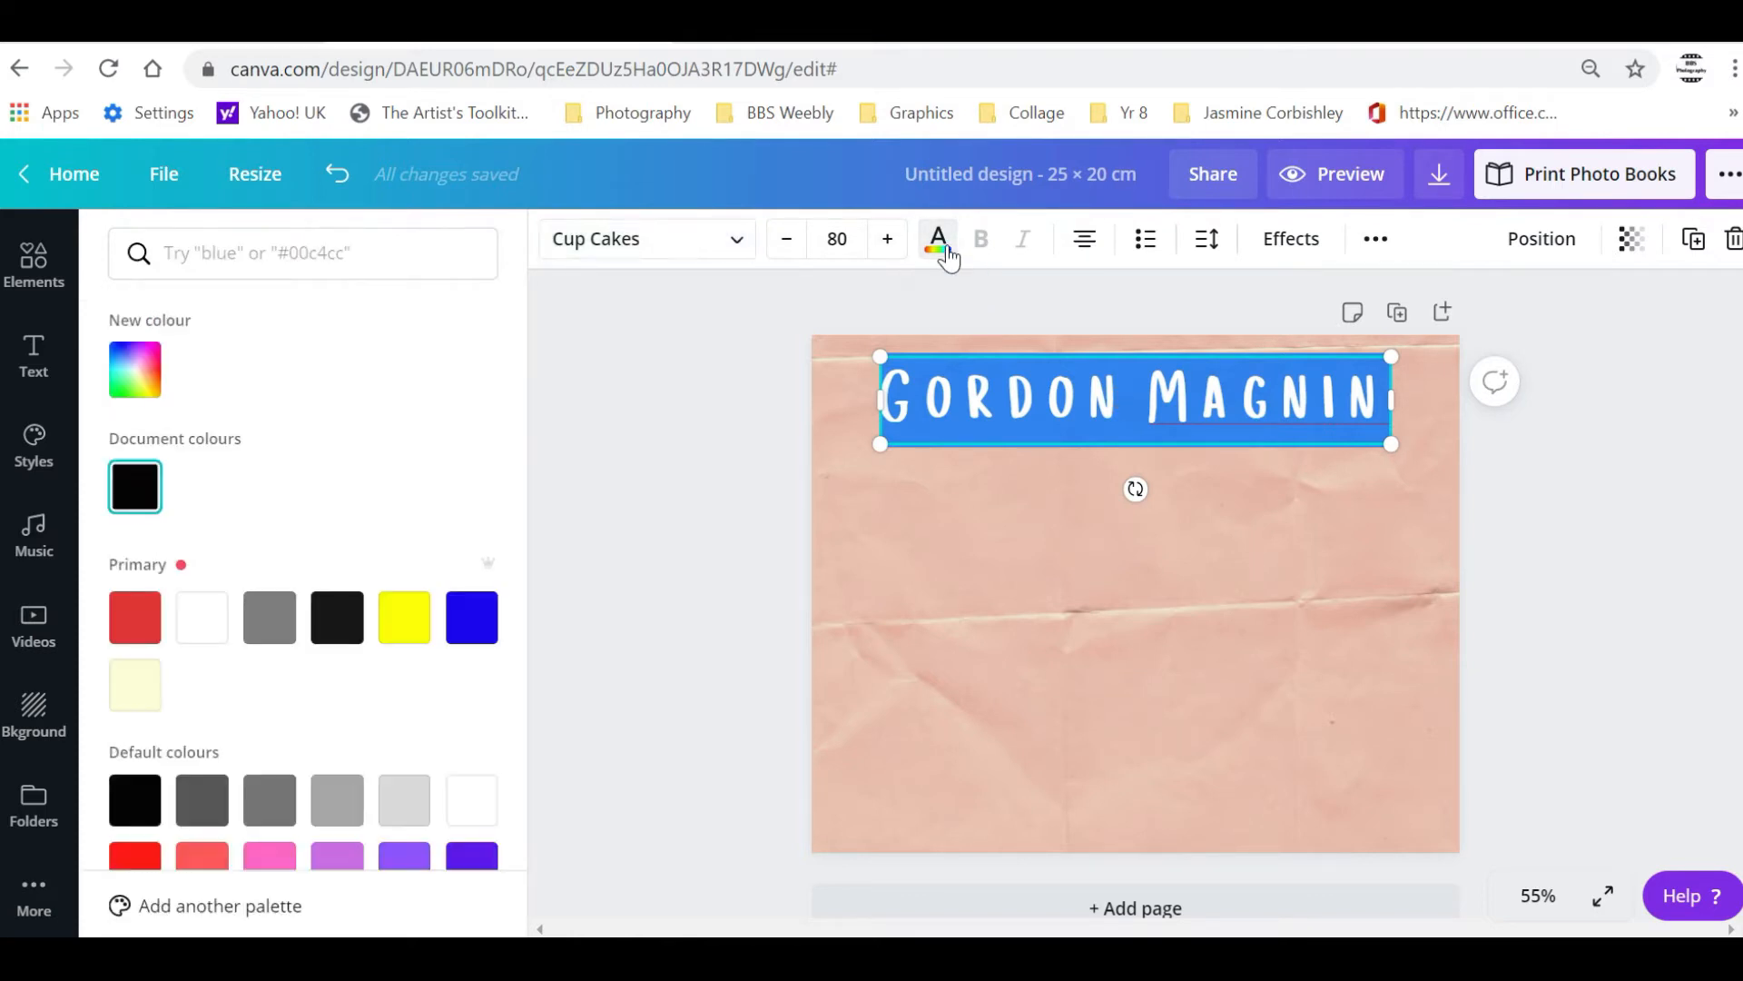
pyautogui.click(460, 627)
pyautogui.click(1027, 600)
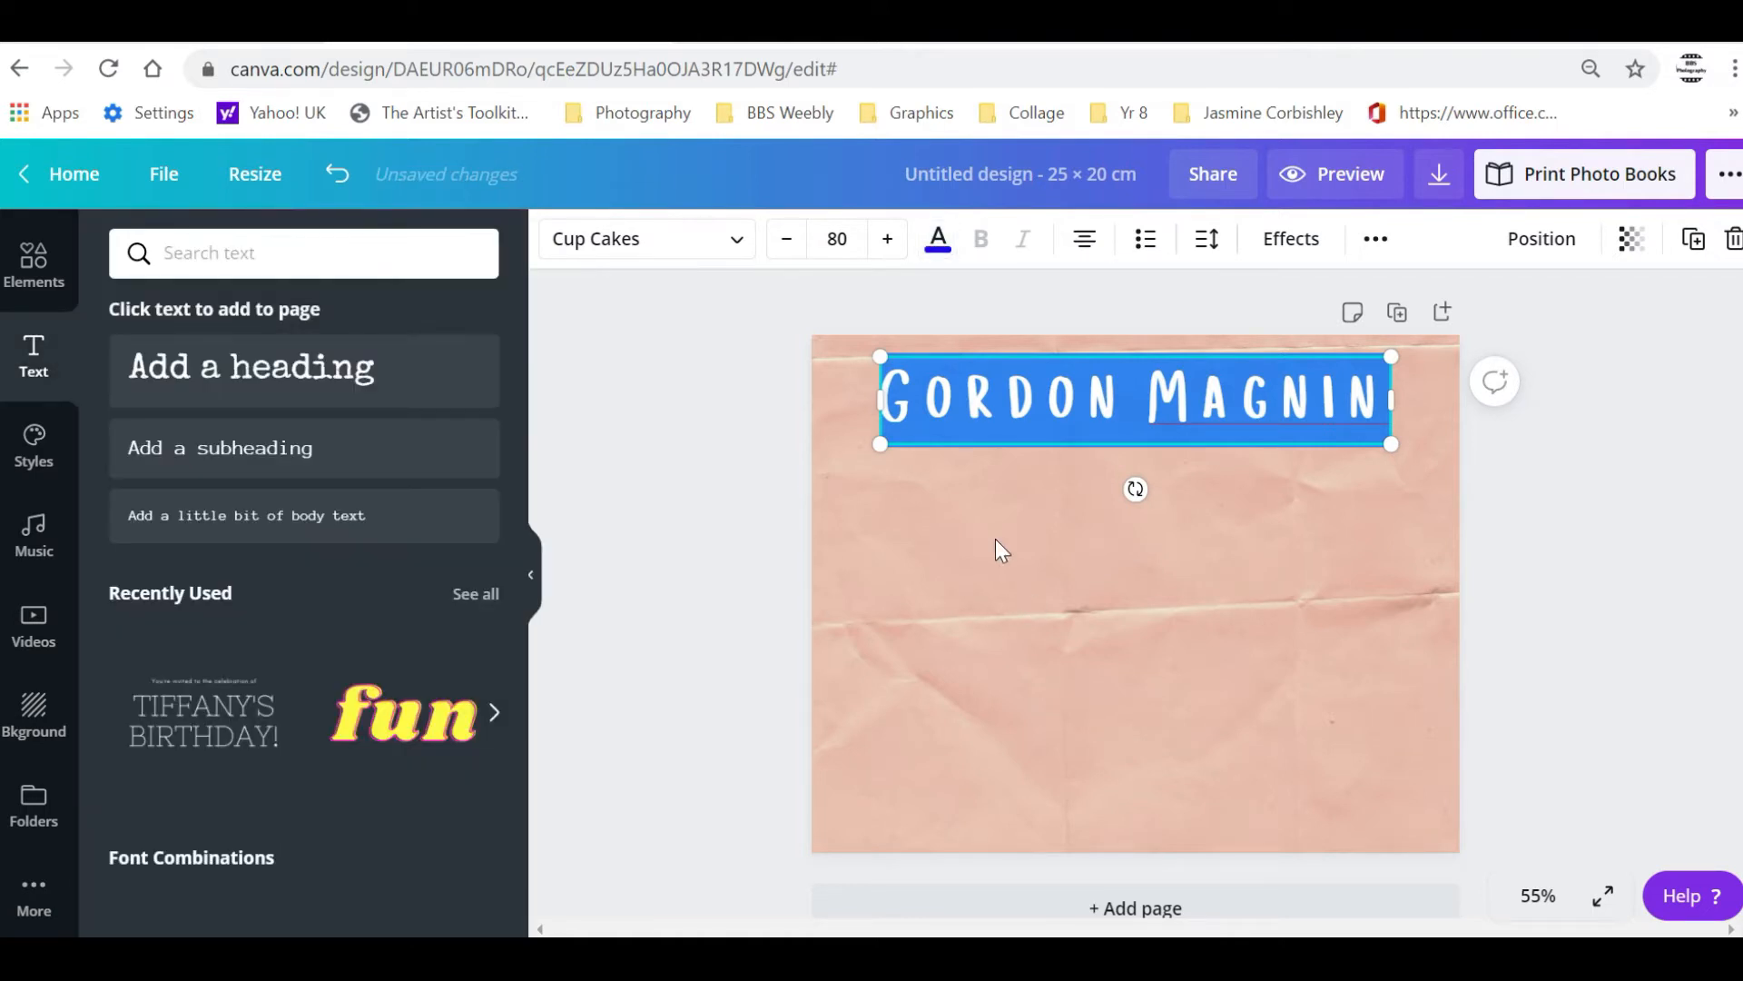
pyautogui.click(999, 535)
pyautogui.click(1366, 389)
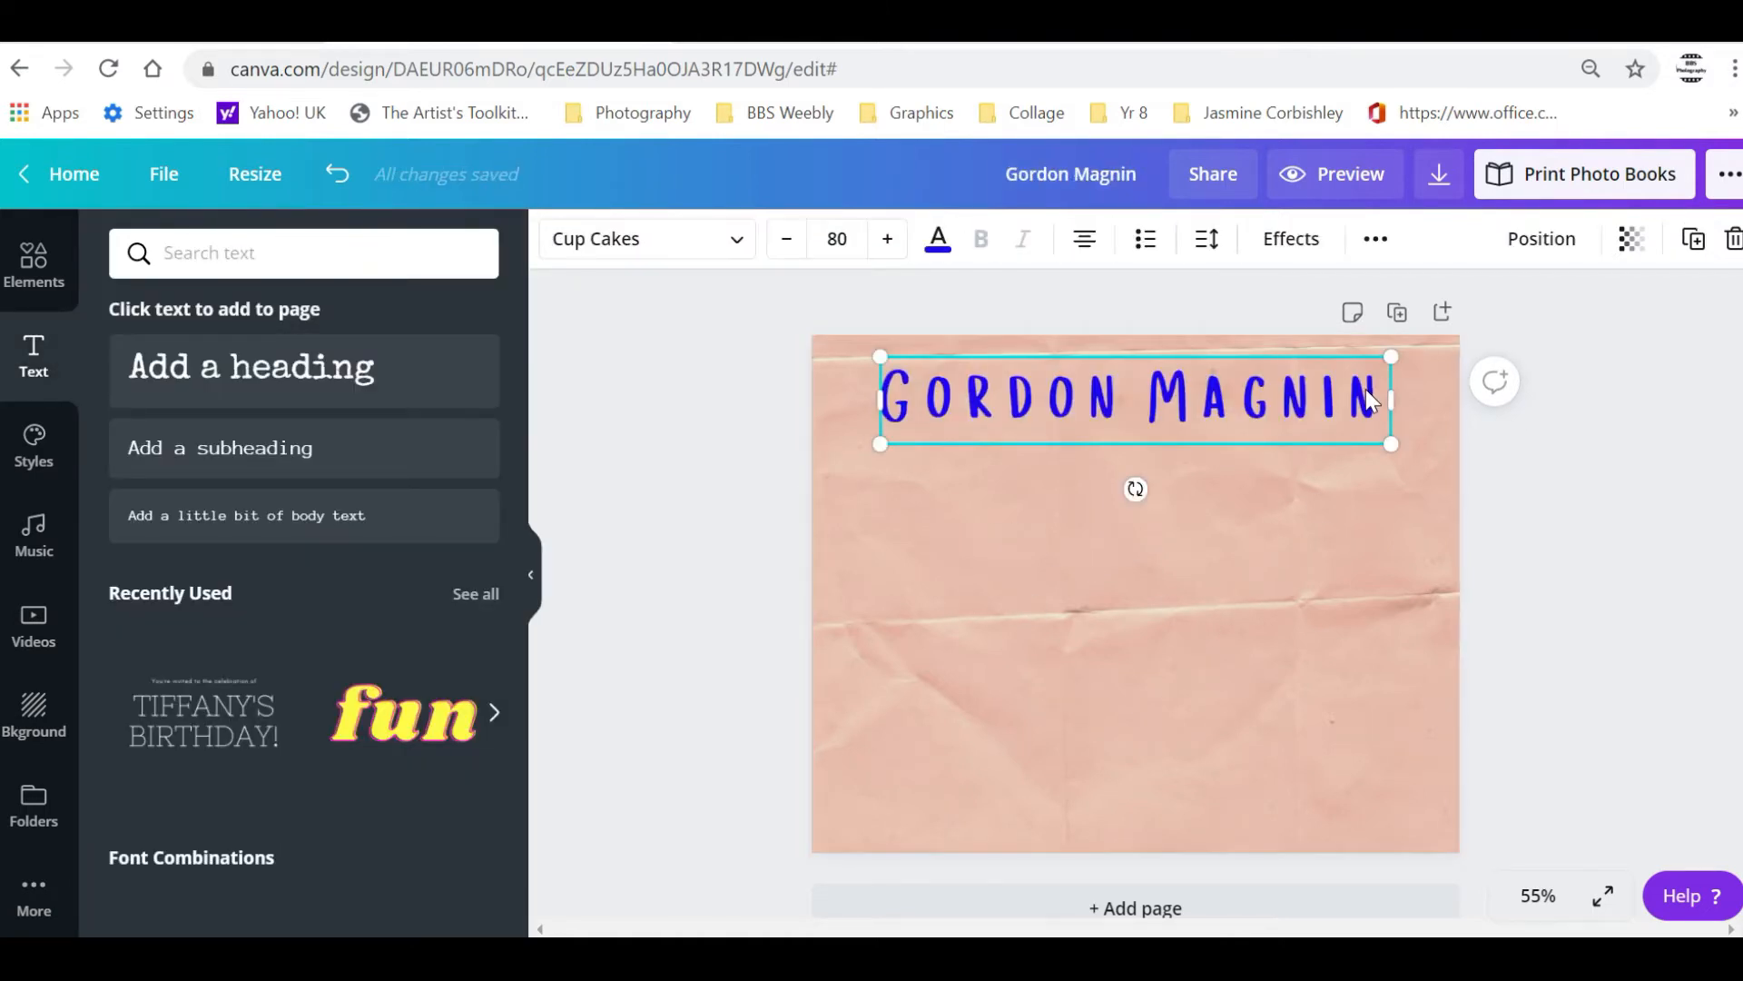
# Recolour the whole heading with a custom near-black, #0E0E0E
pyautogui.click(1371, 392)
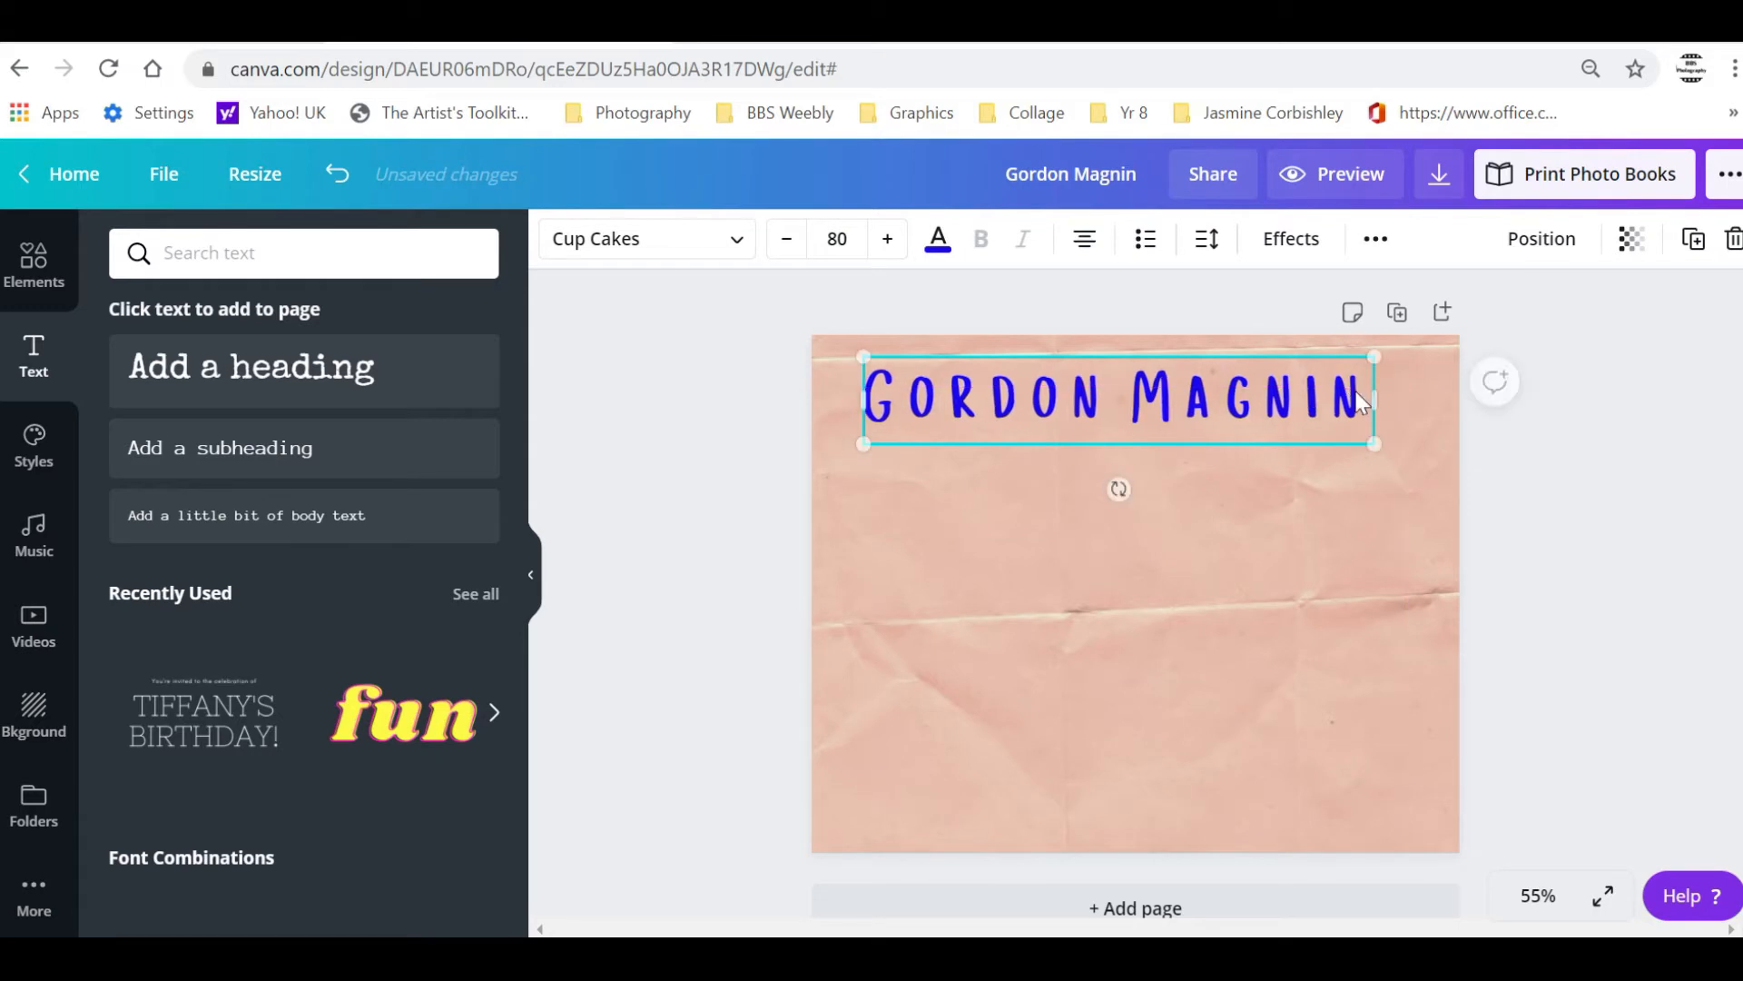
pyautogui.doubleClick(1355, 392)
pyautogui.moveTo(1371, 397); pyautogui.dragTo(854, 390)
pyautogui.click(938, 240)
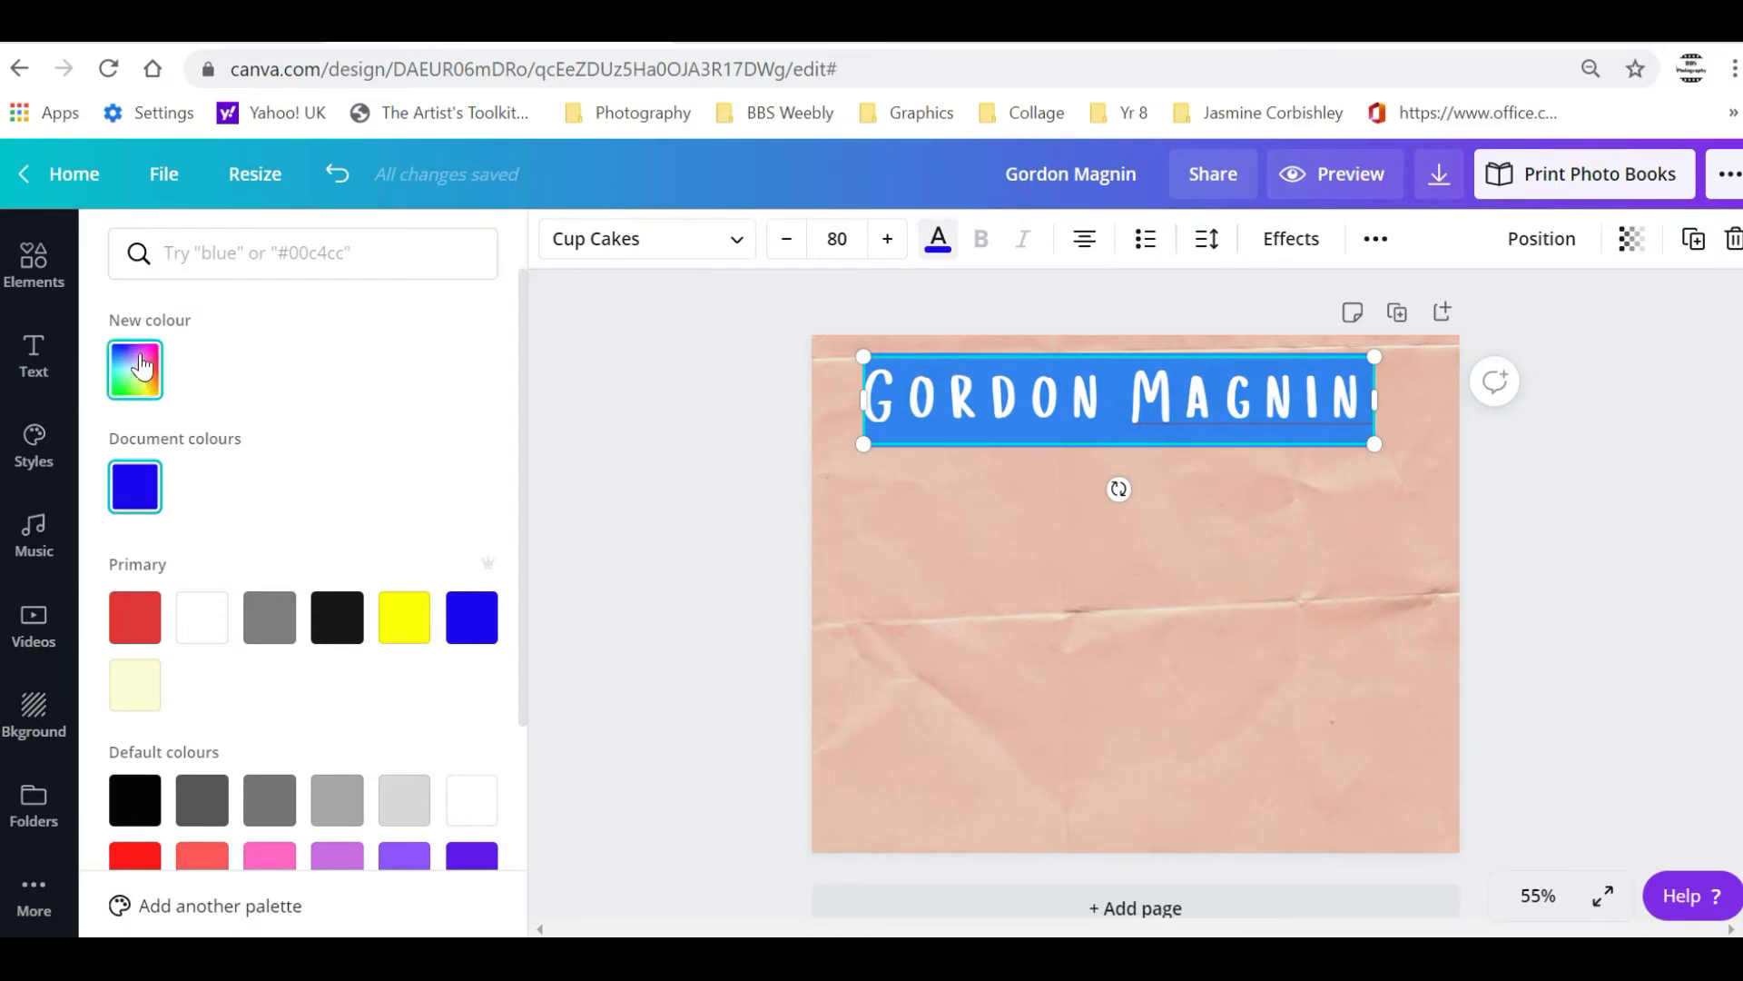
pyautogui.click(125, 385)
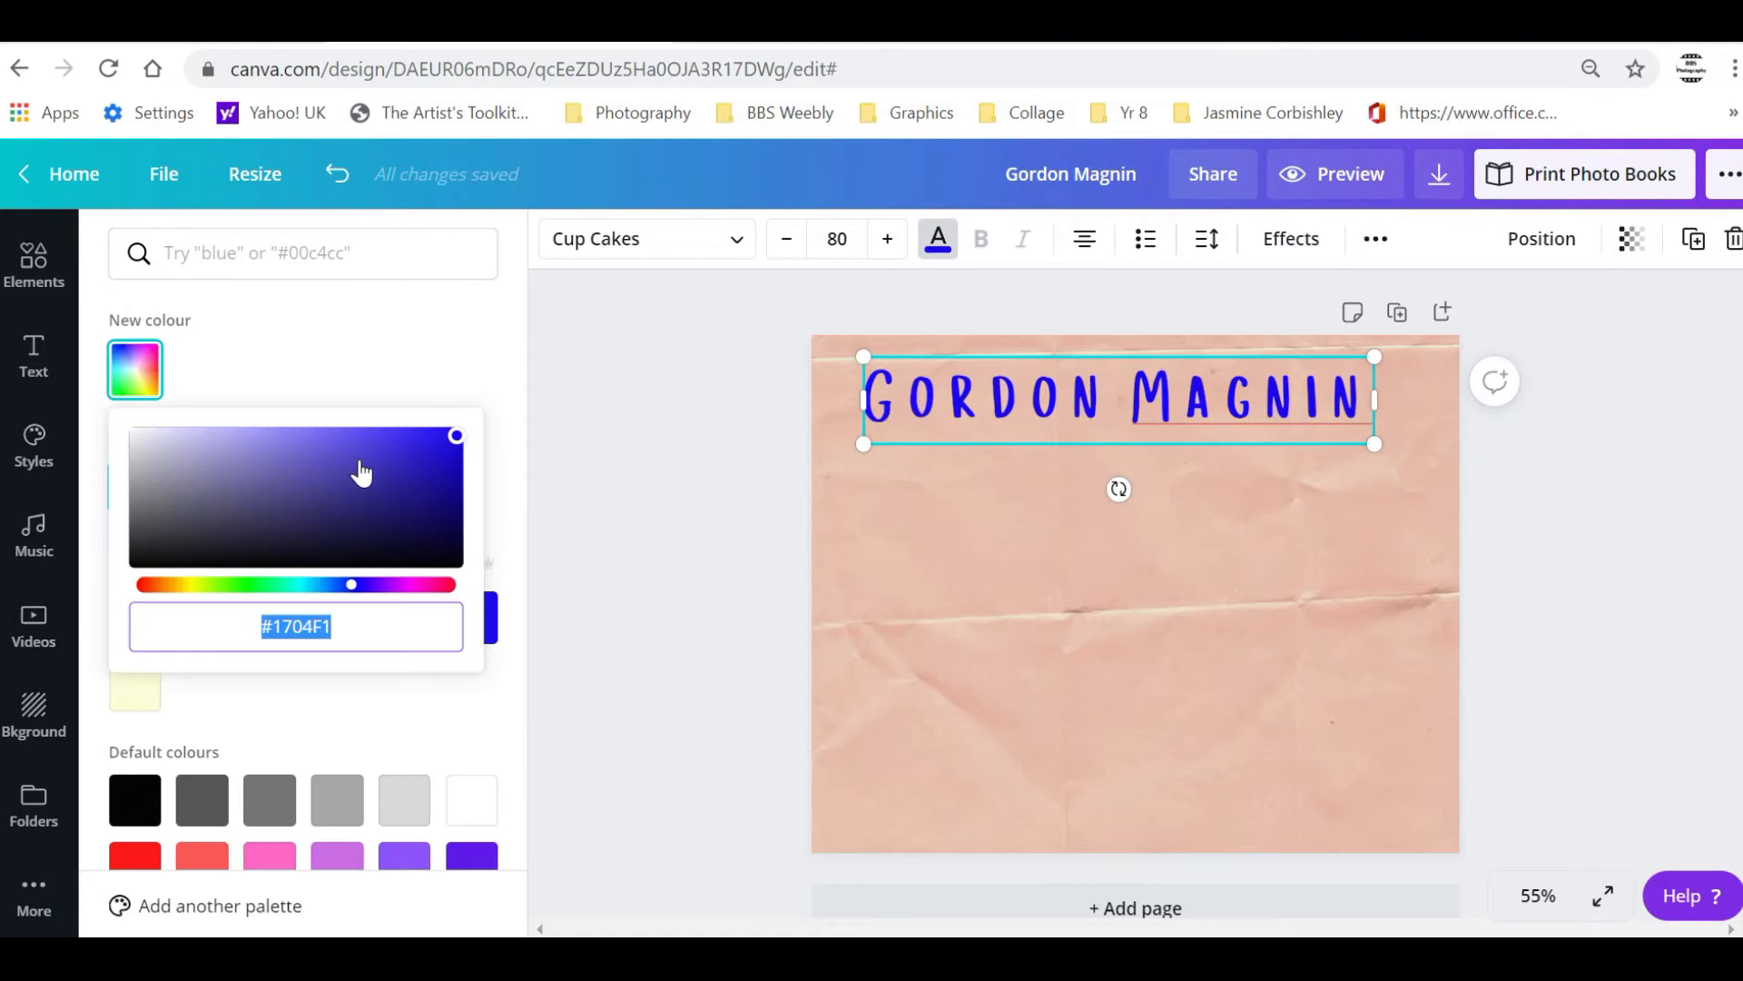
pyautogui.moveTo(353, 595); pyautogui.dragTo(205, 586)
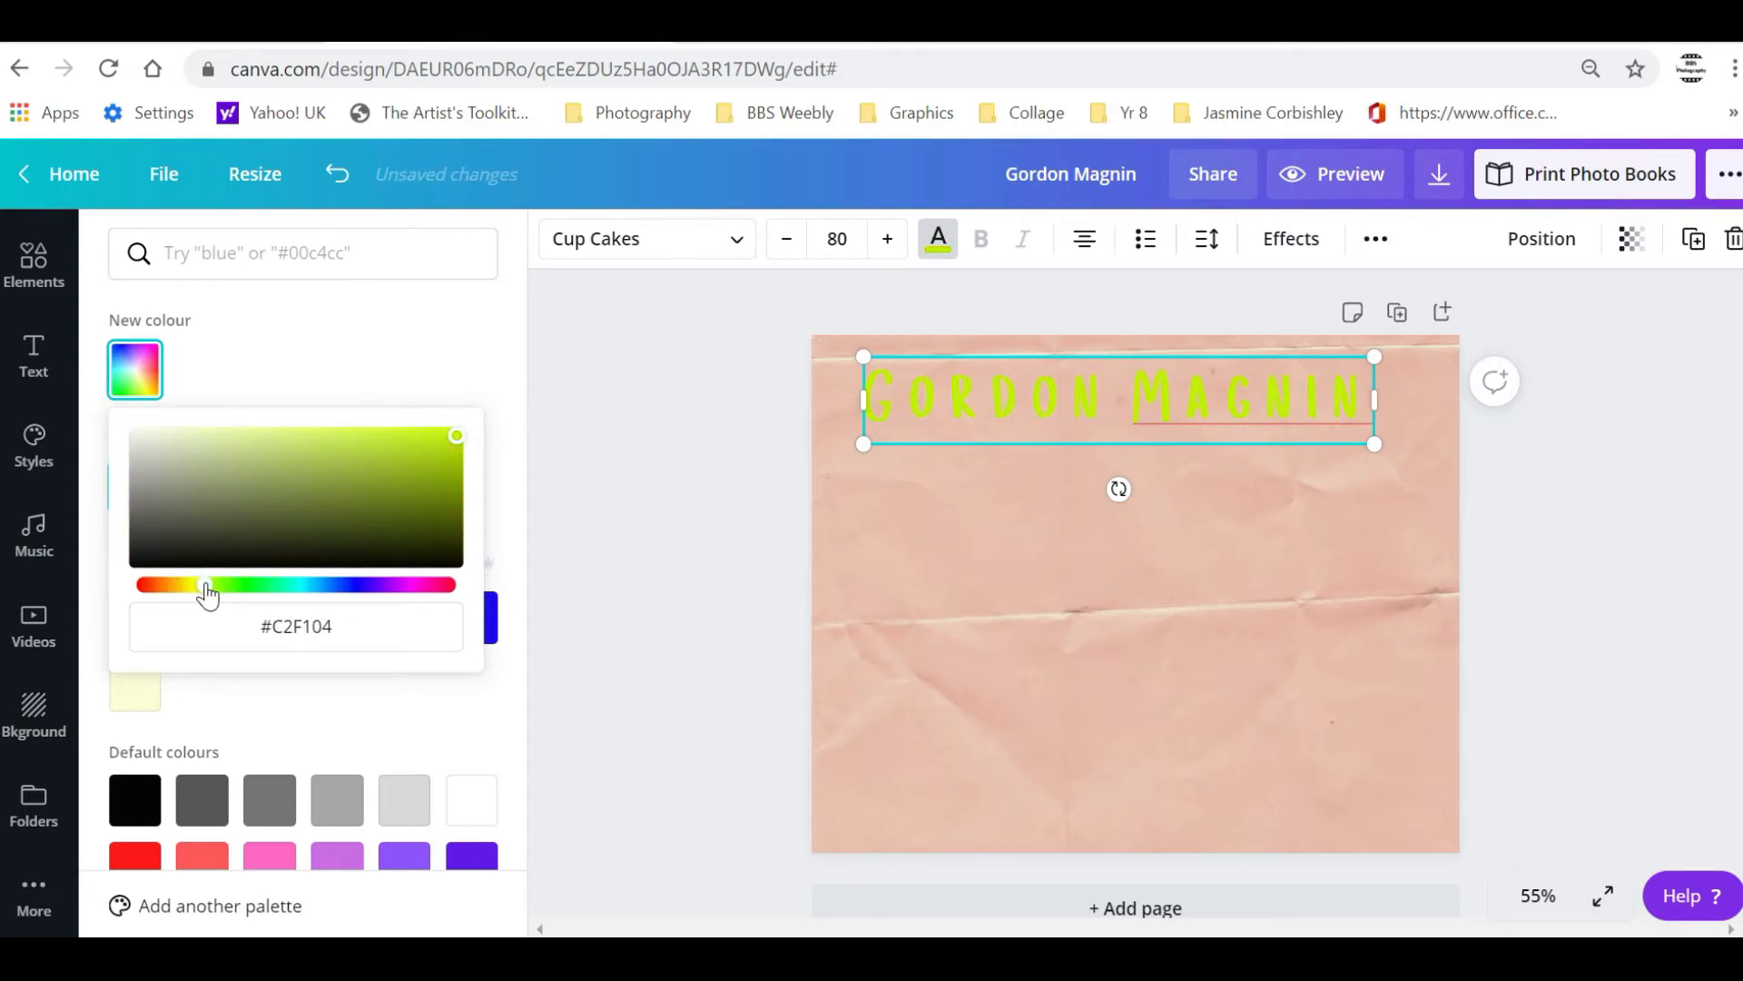
pyautogui.moveTo(453, 447); pyautogui.dragTo(118, 572)
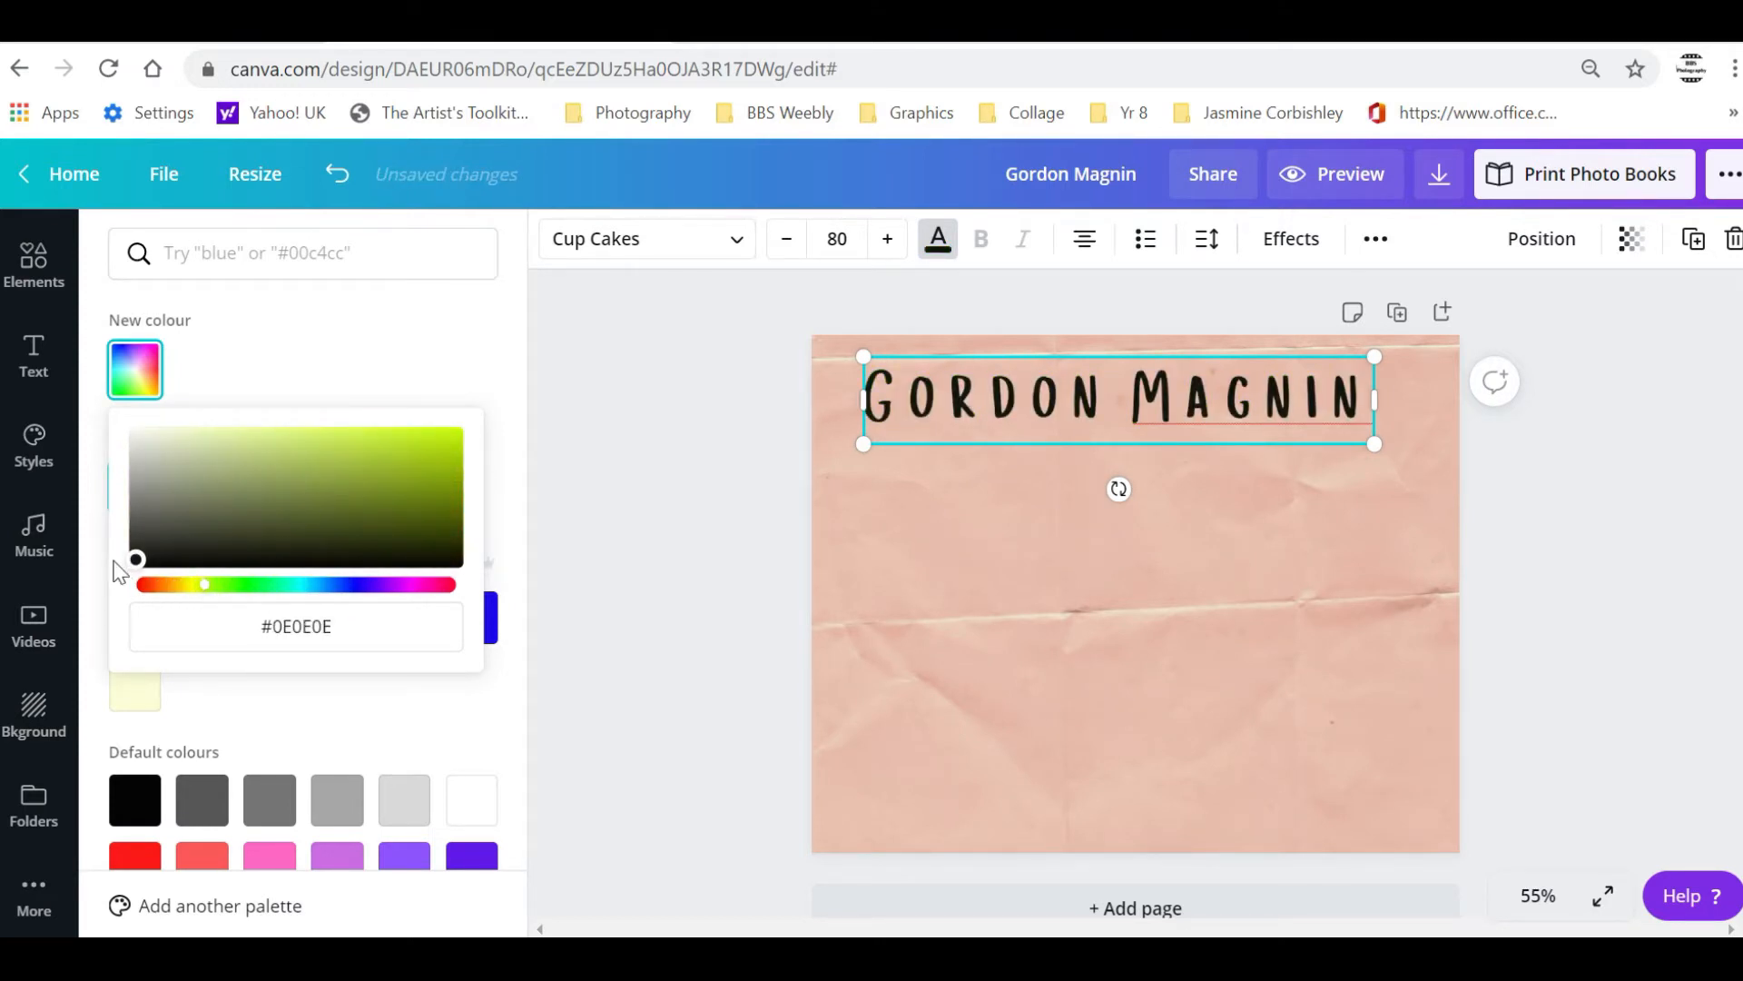
pyautogui.click(958, 562)
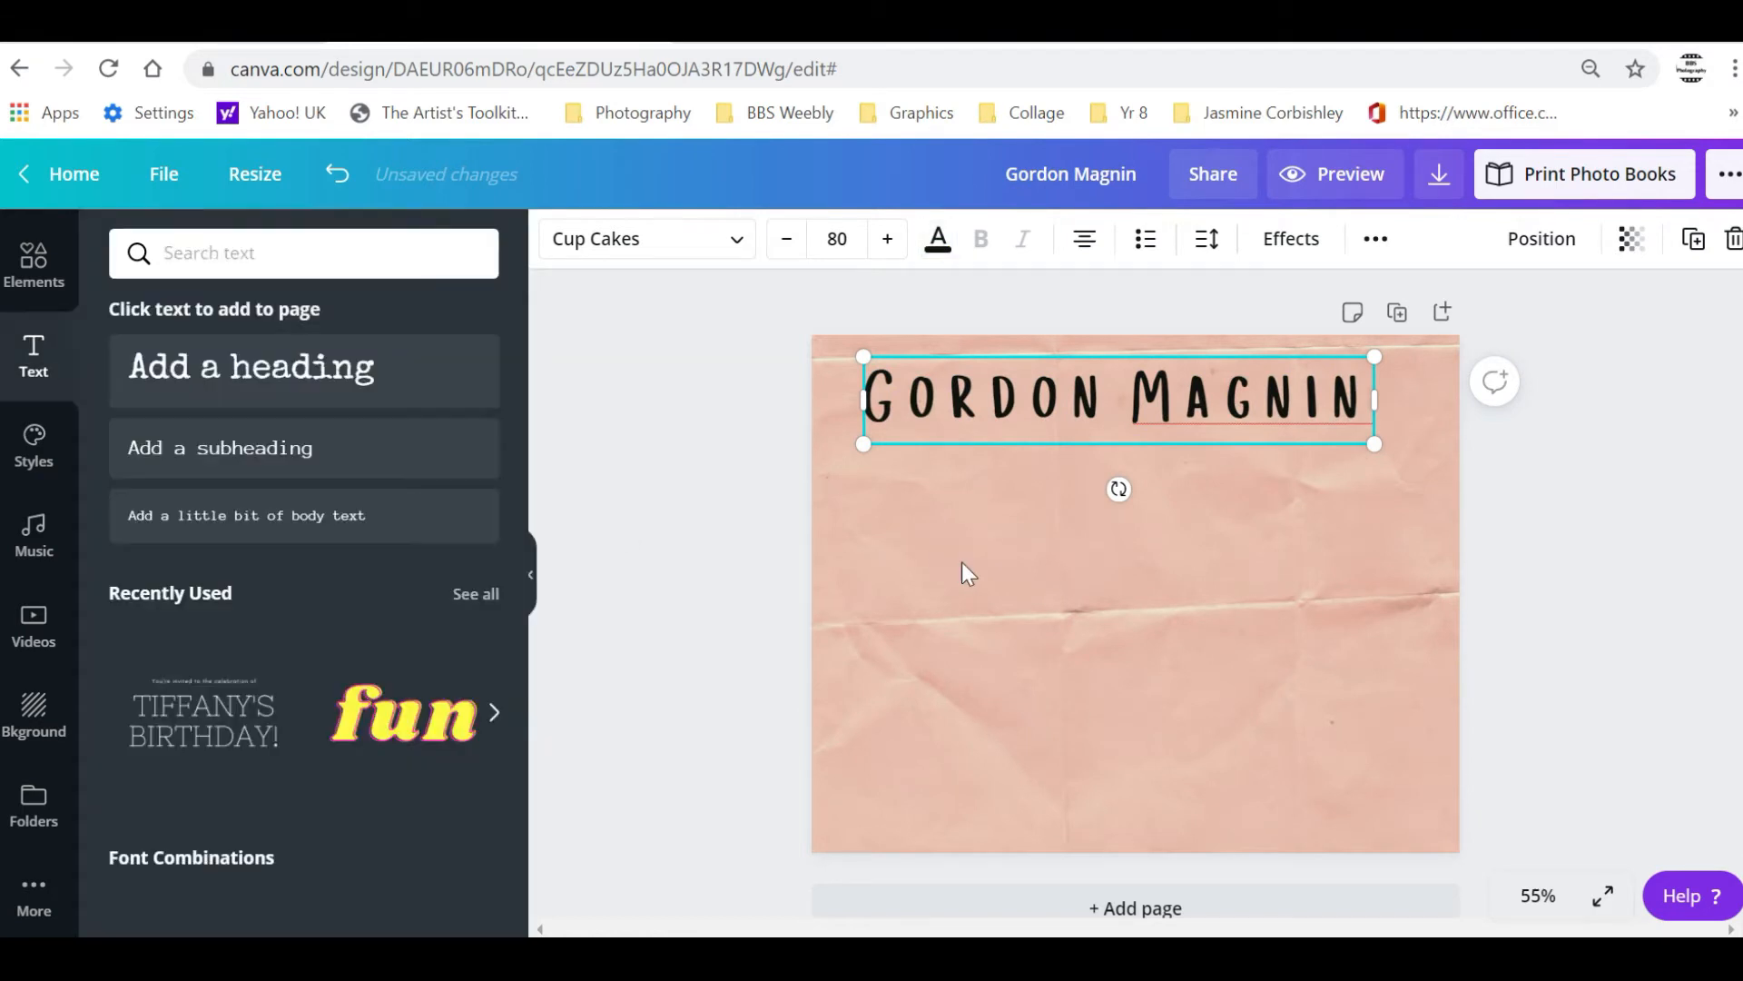
# Move the heading slightly up and centre it horizontally on the page
pyautogui.click(1380, 504)
pyautogui.moveTo(1268, 395); pyautogui.dragTo(1285, 382)
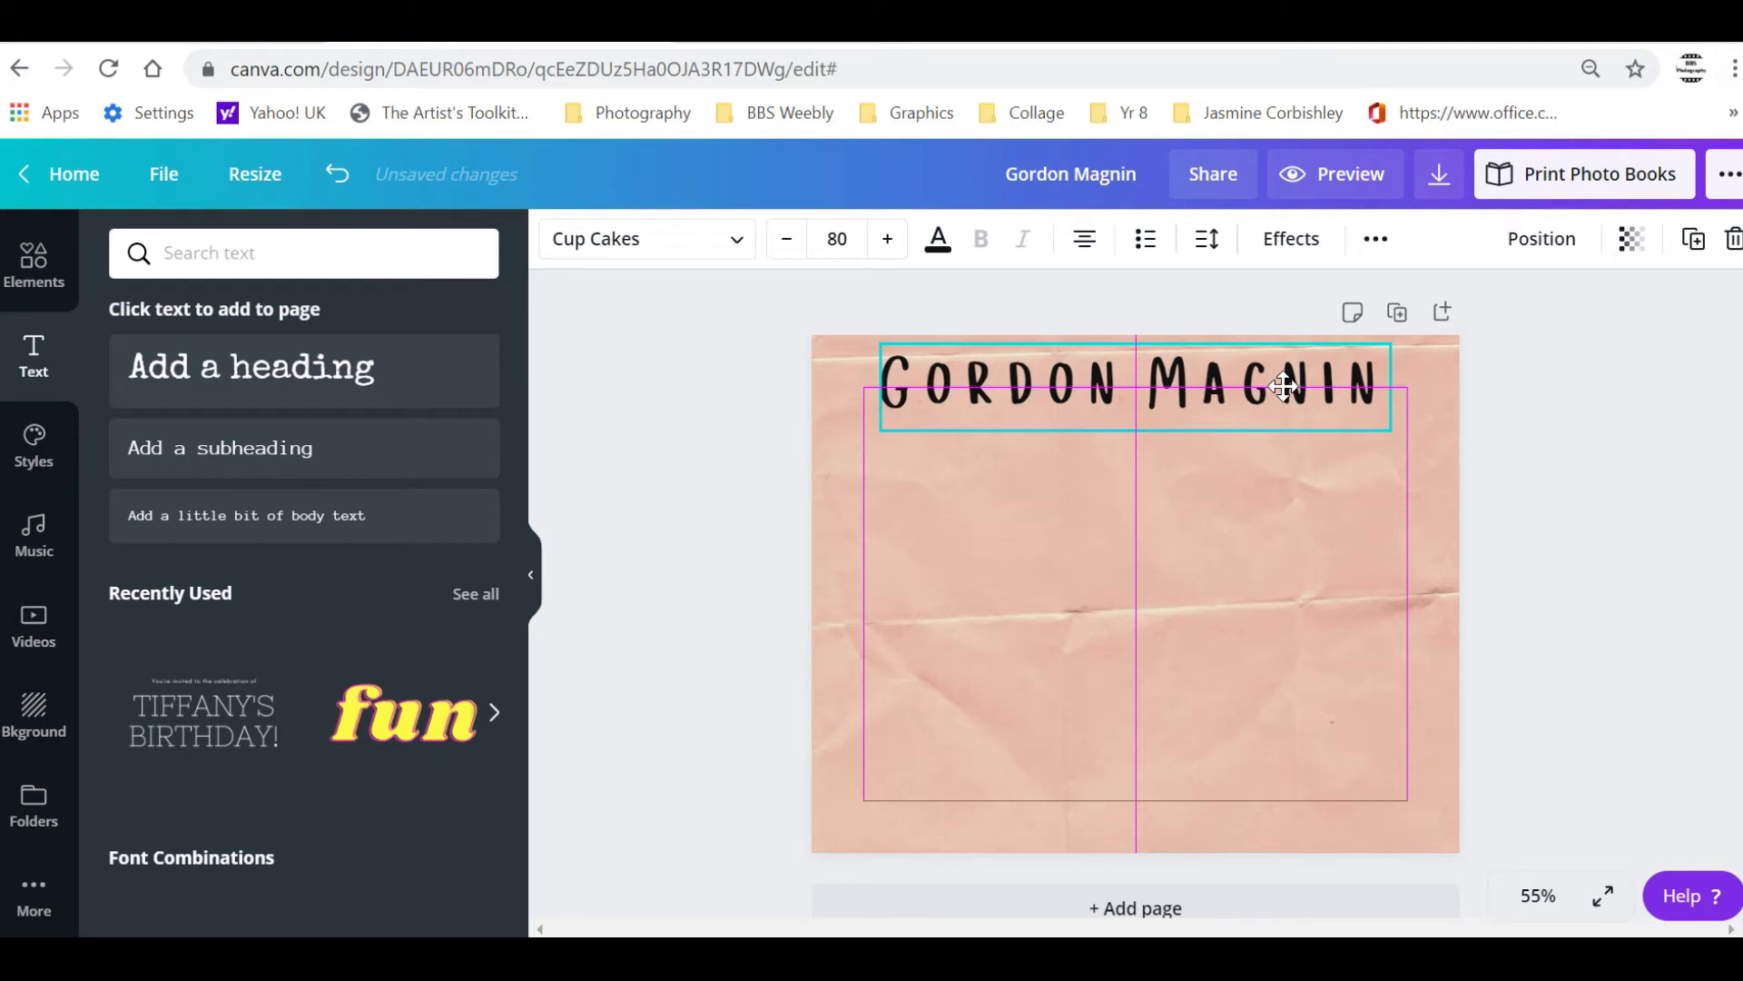
pyautogui.click(1382, 471)
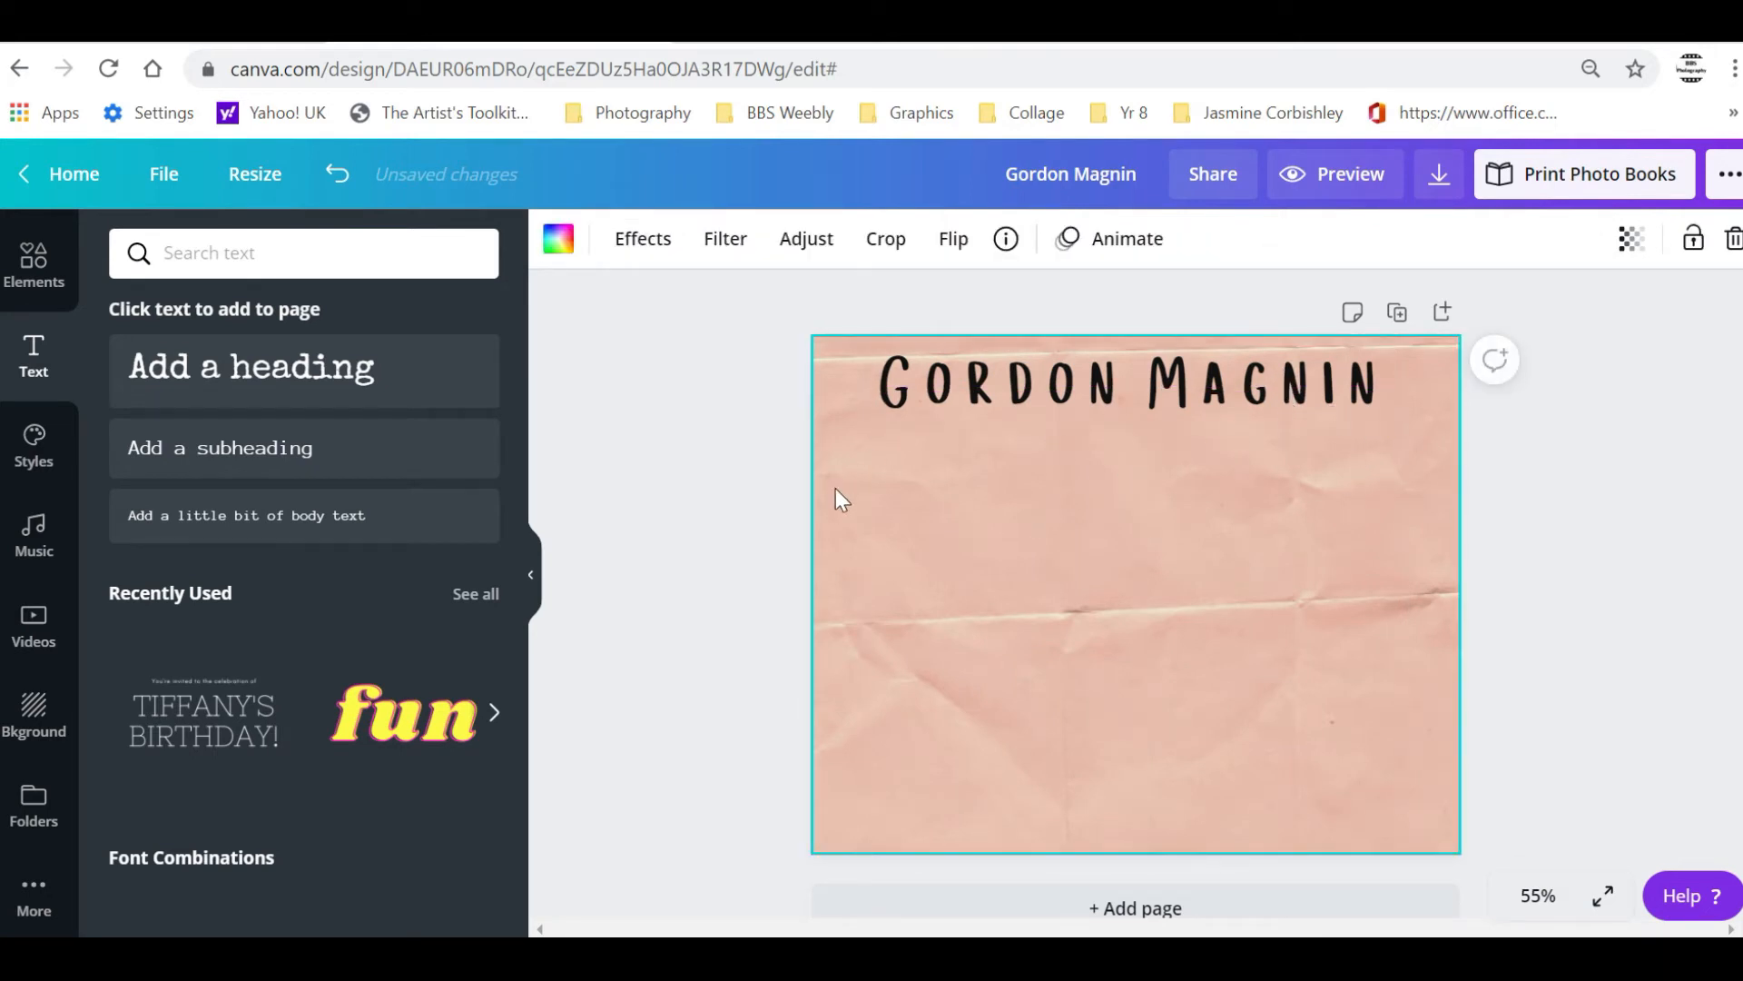
# Add the subheading "Analysis" beneath the right end of the heading and enlarge it to about size 36
pyautogui.click(253, 449)
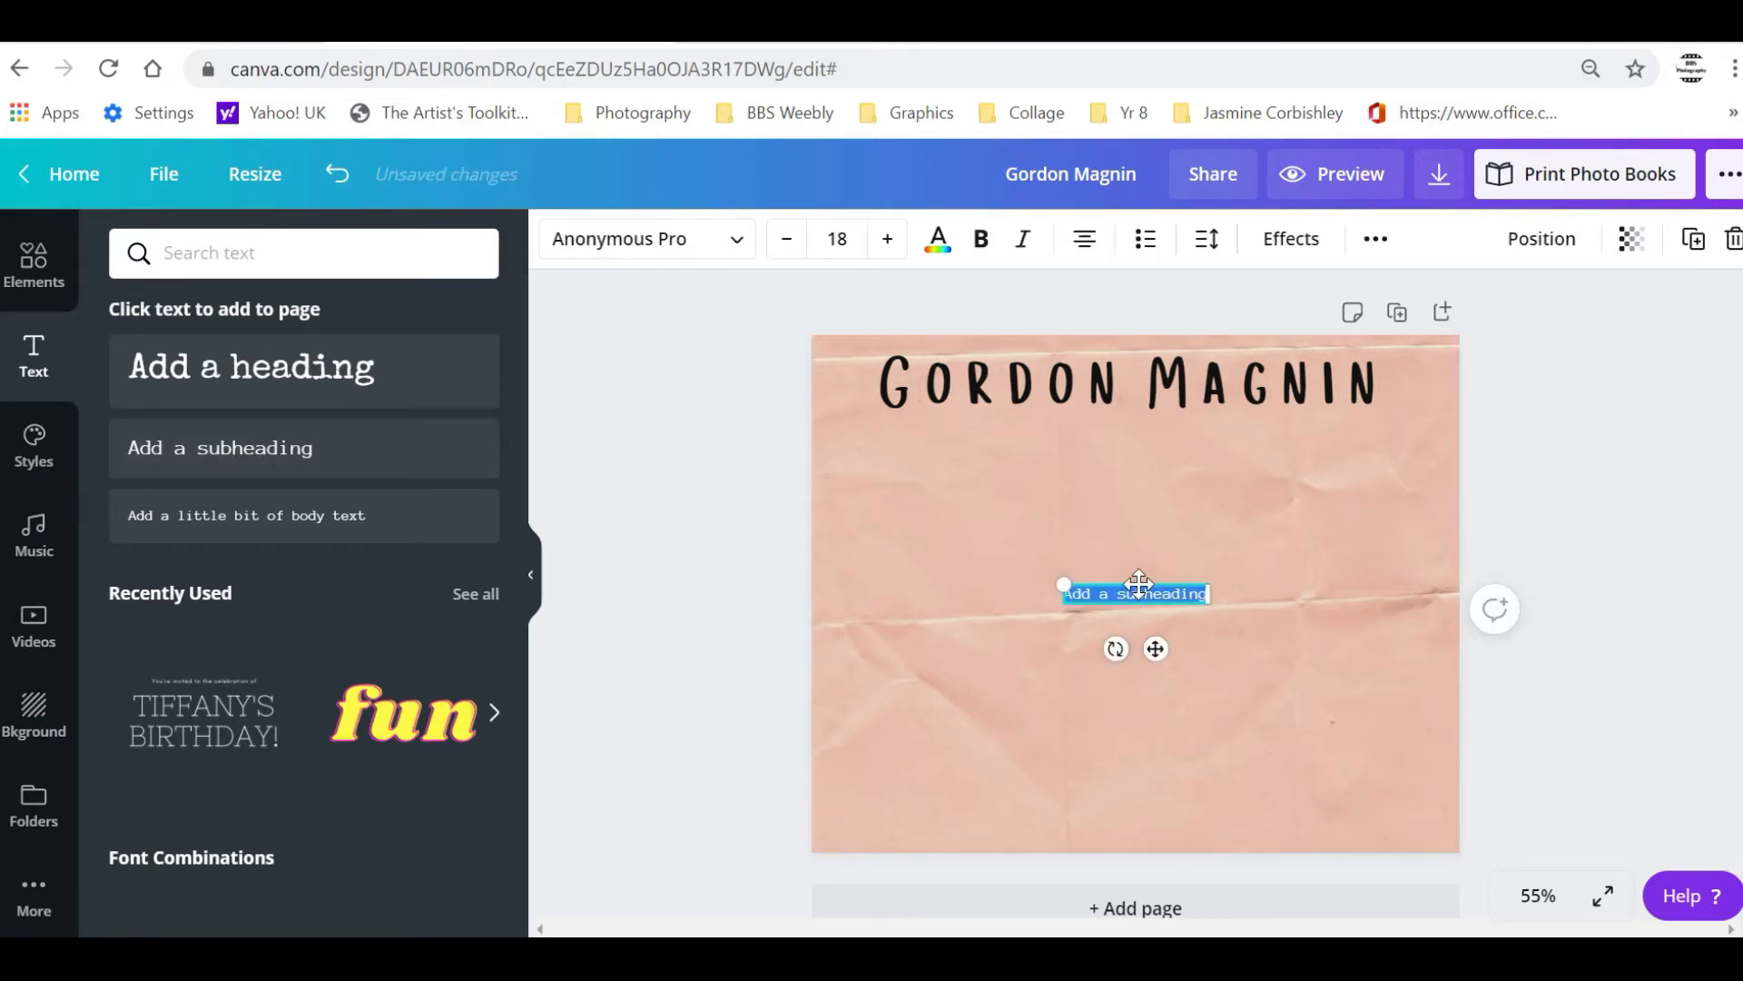
pyautogui.moveTo(1159, 639); pyautogui.dragTo(1354, 490)
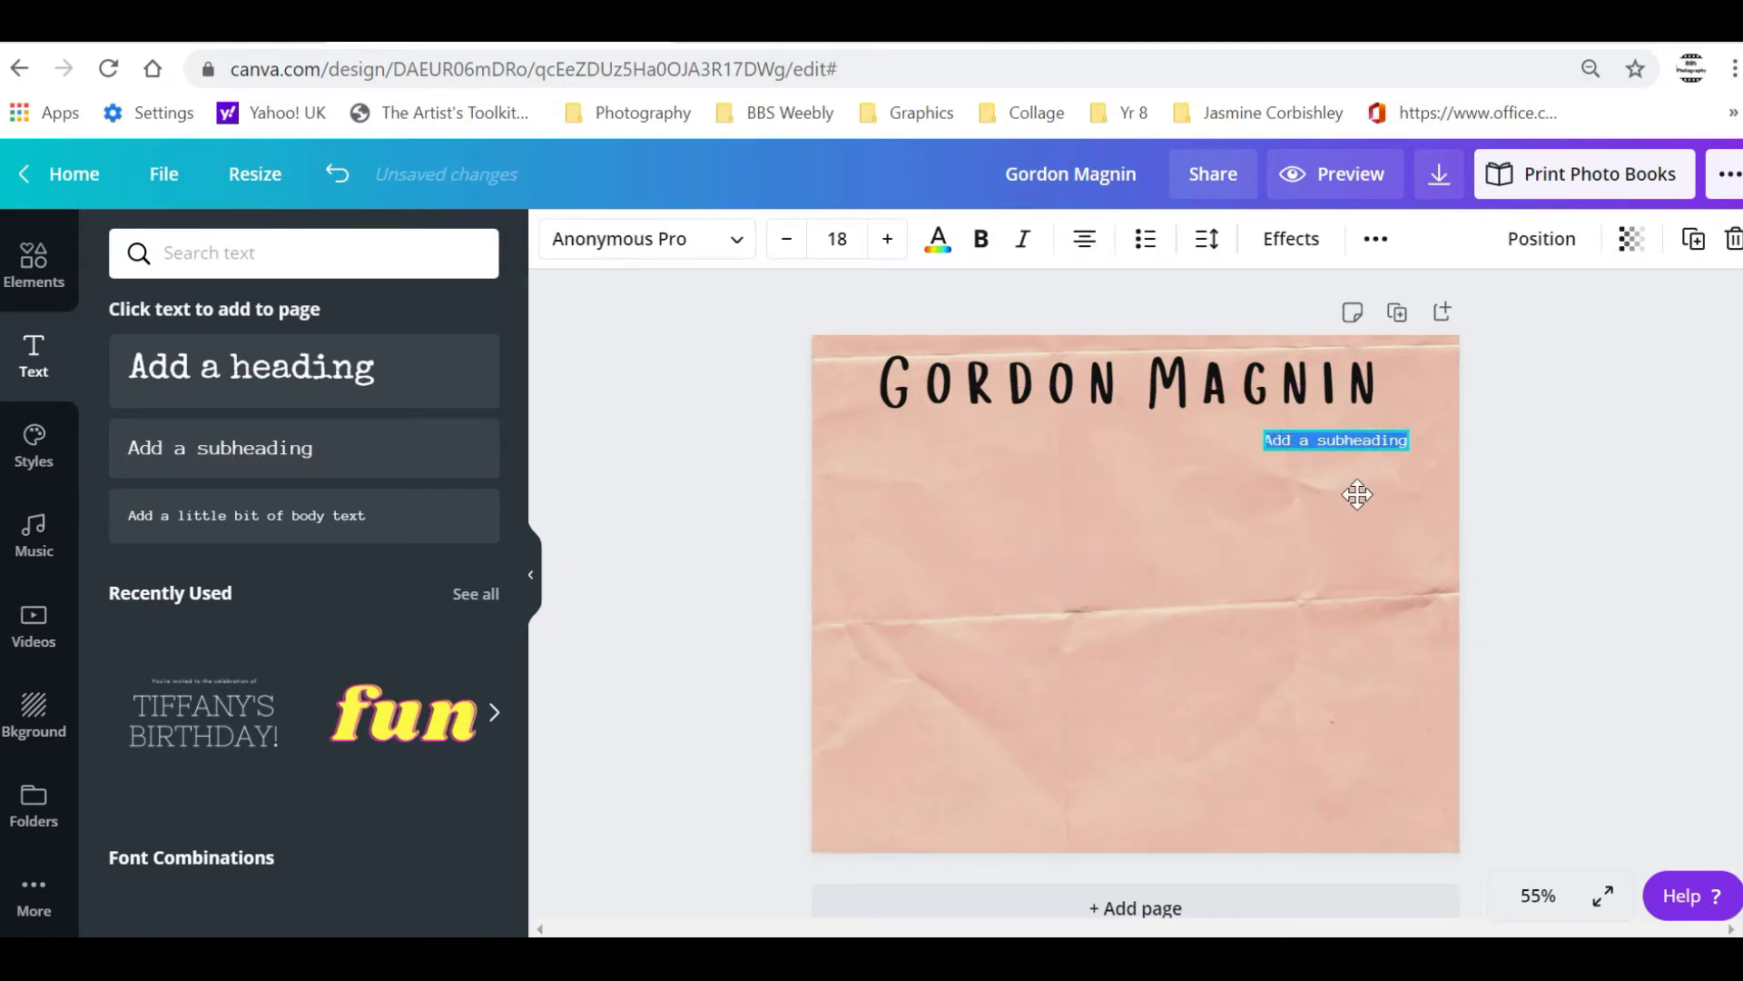
pyautogui.write('analysis')
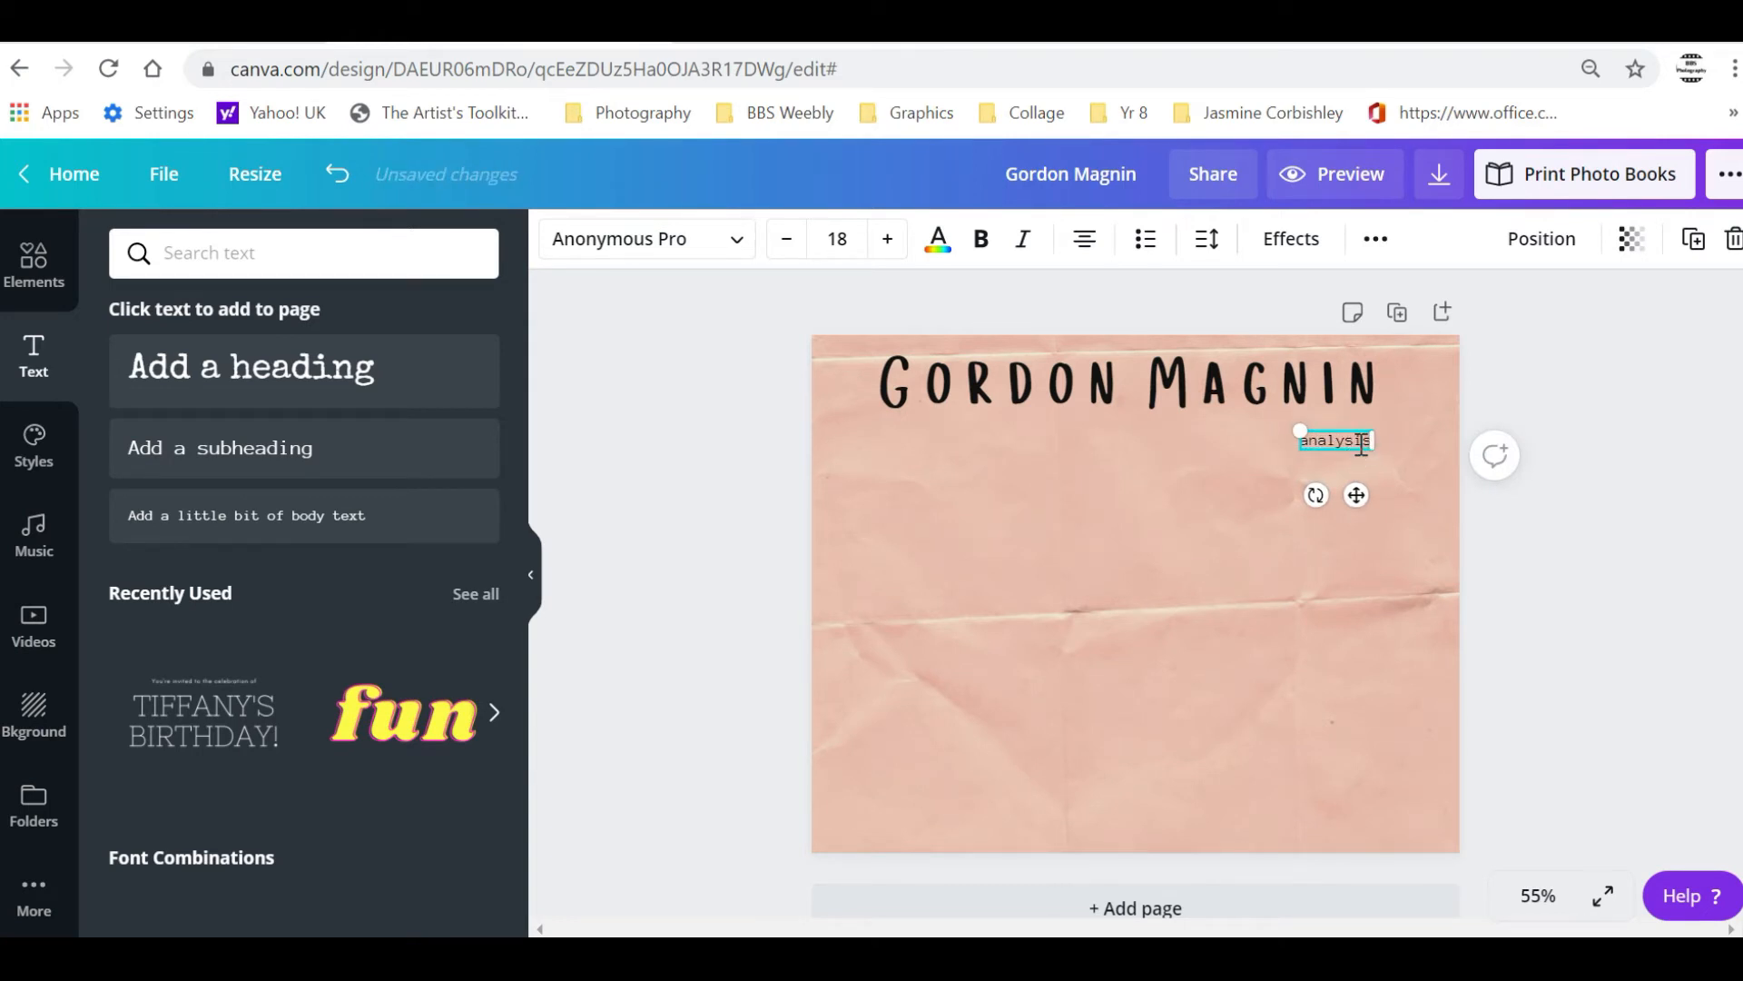
pyautogui.moveTo(1295, 424); pyautogui.dragTo(1226, 405)
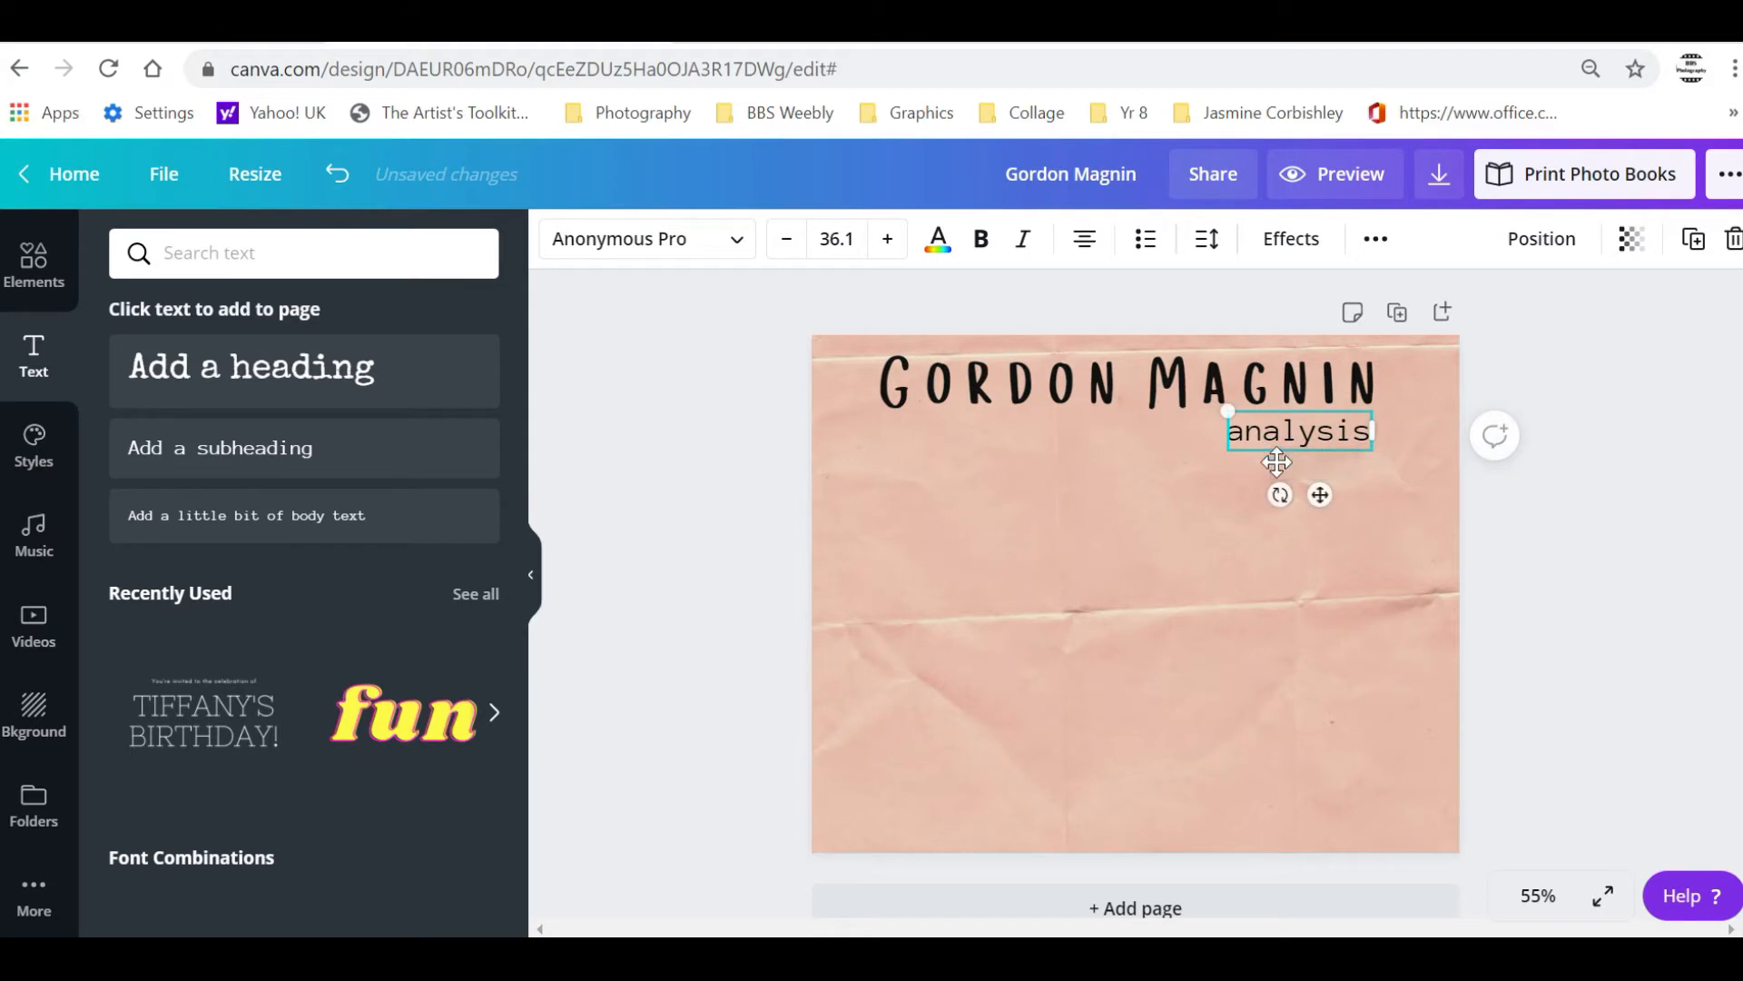
pyautogui.moveTo(1319, 492); pyautogui.dragTo(1340, 513)
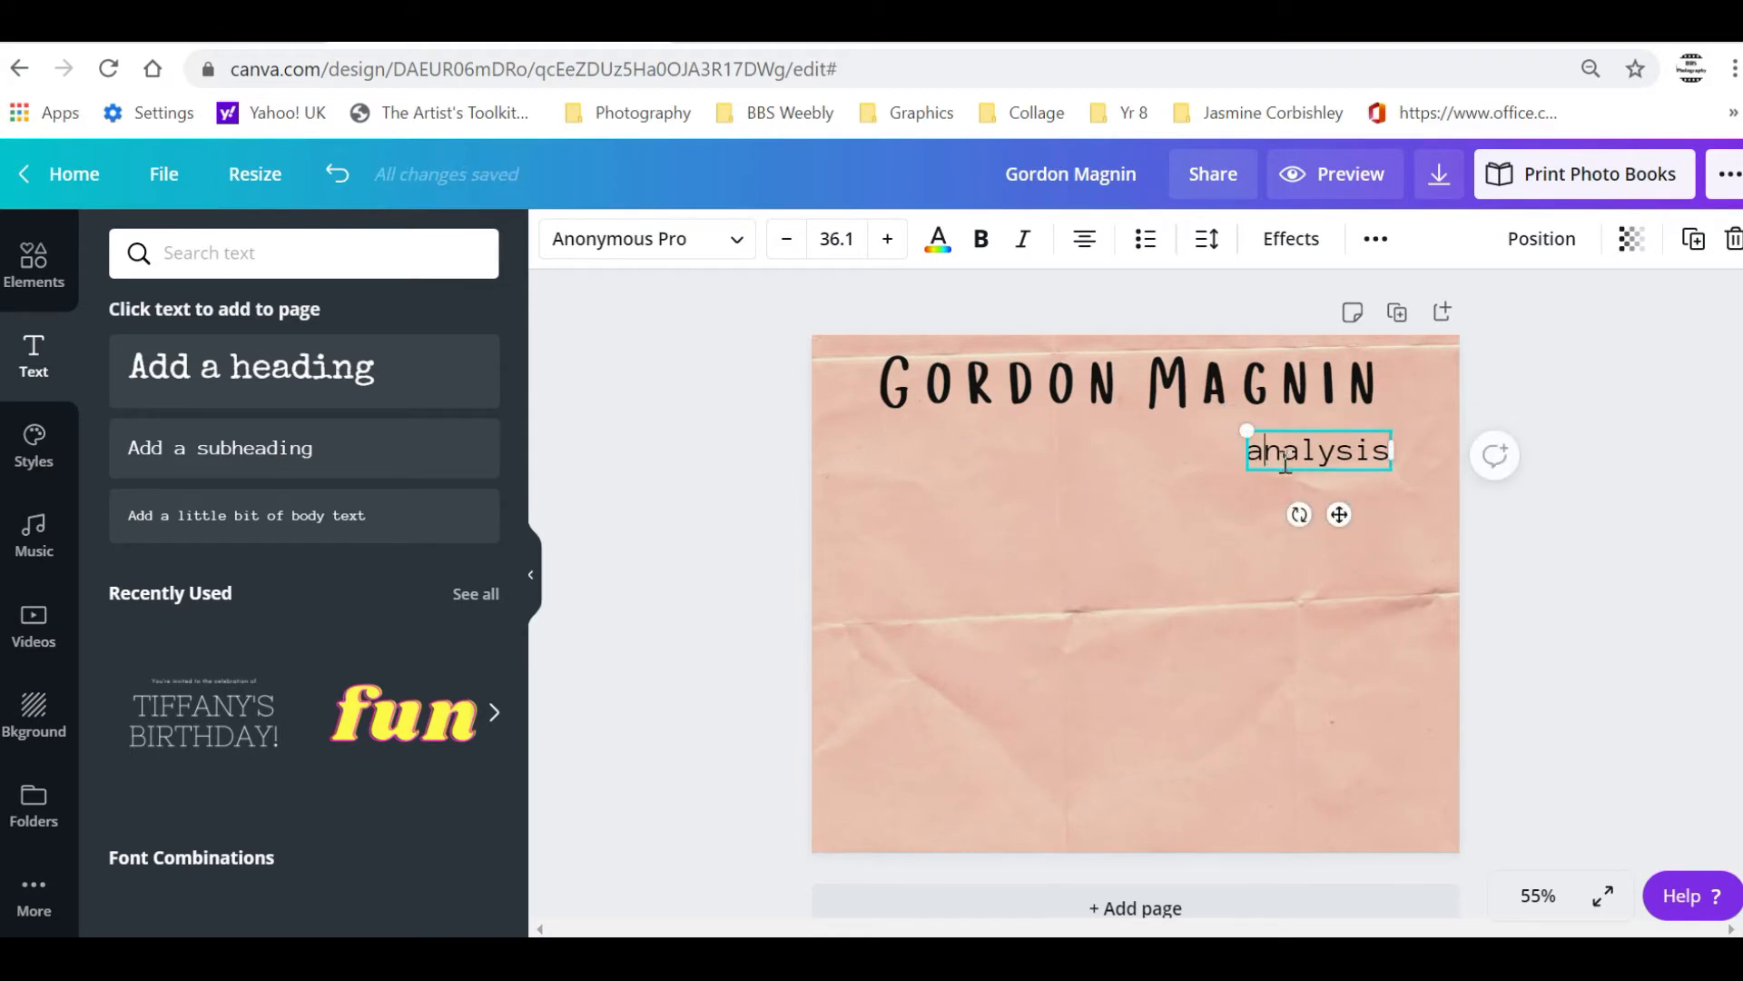
pyautogui.press('BackSpace')
pyautogui.write('A')
pyautogui.moveTo(1339, 512); pyautogui.dragTo(1343, 502)
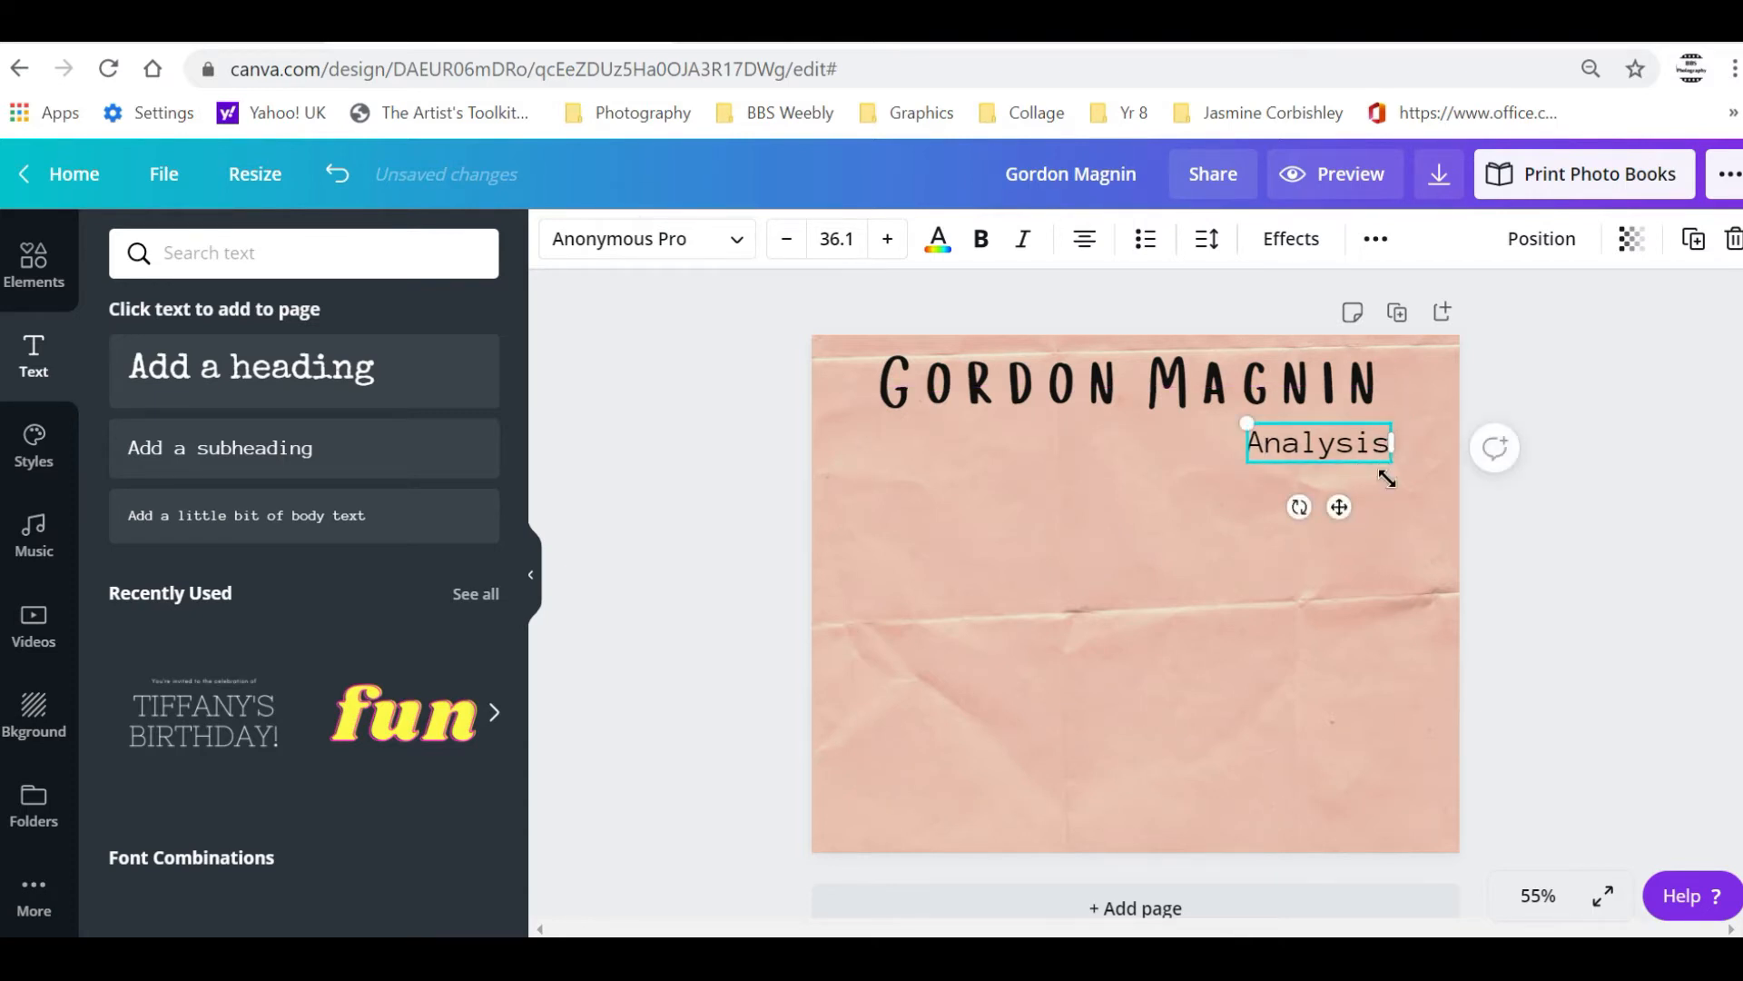
# Add body text beneath "Analysis" reading "i have found the work of Grodon Magnin very surreal"
pyautogui.click(283, 516)
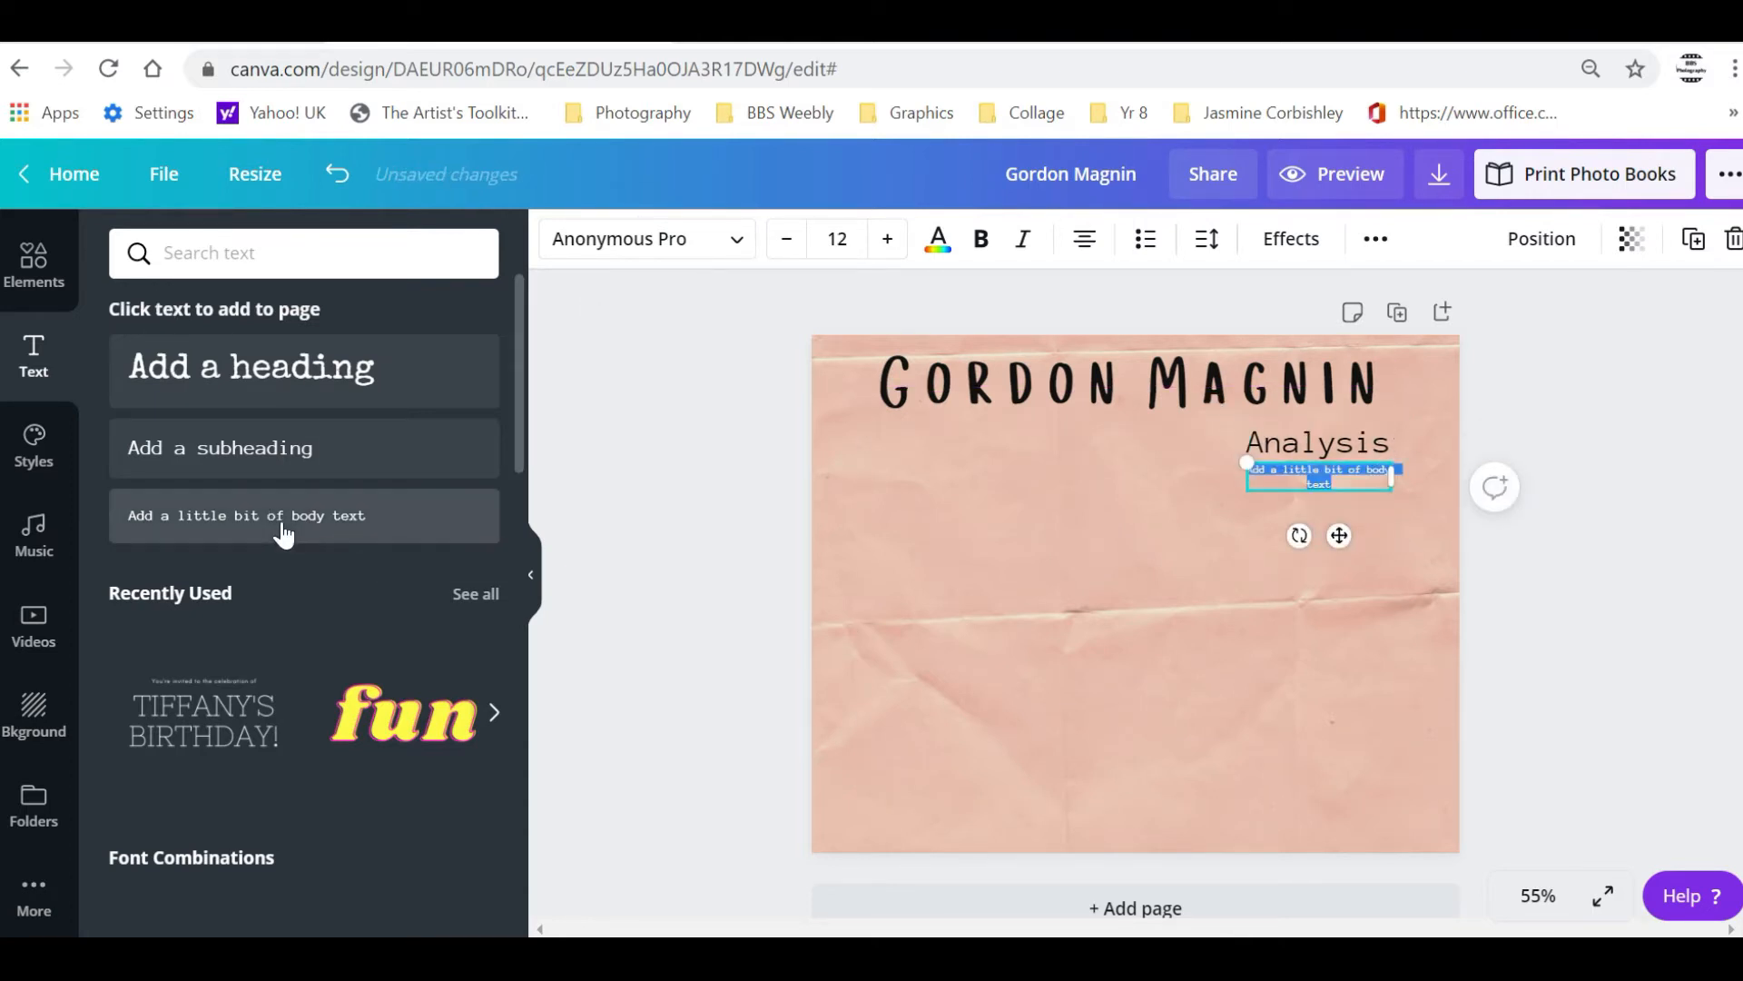
pyautogui.moveTo(1332, 483); pyautogui.dragTo(1214, 456)
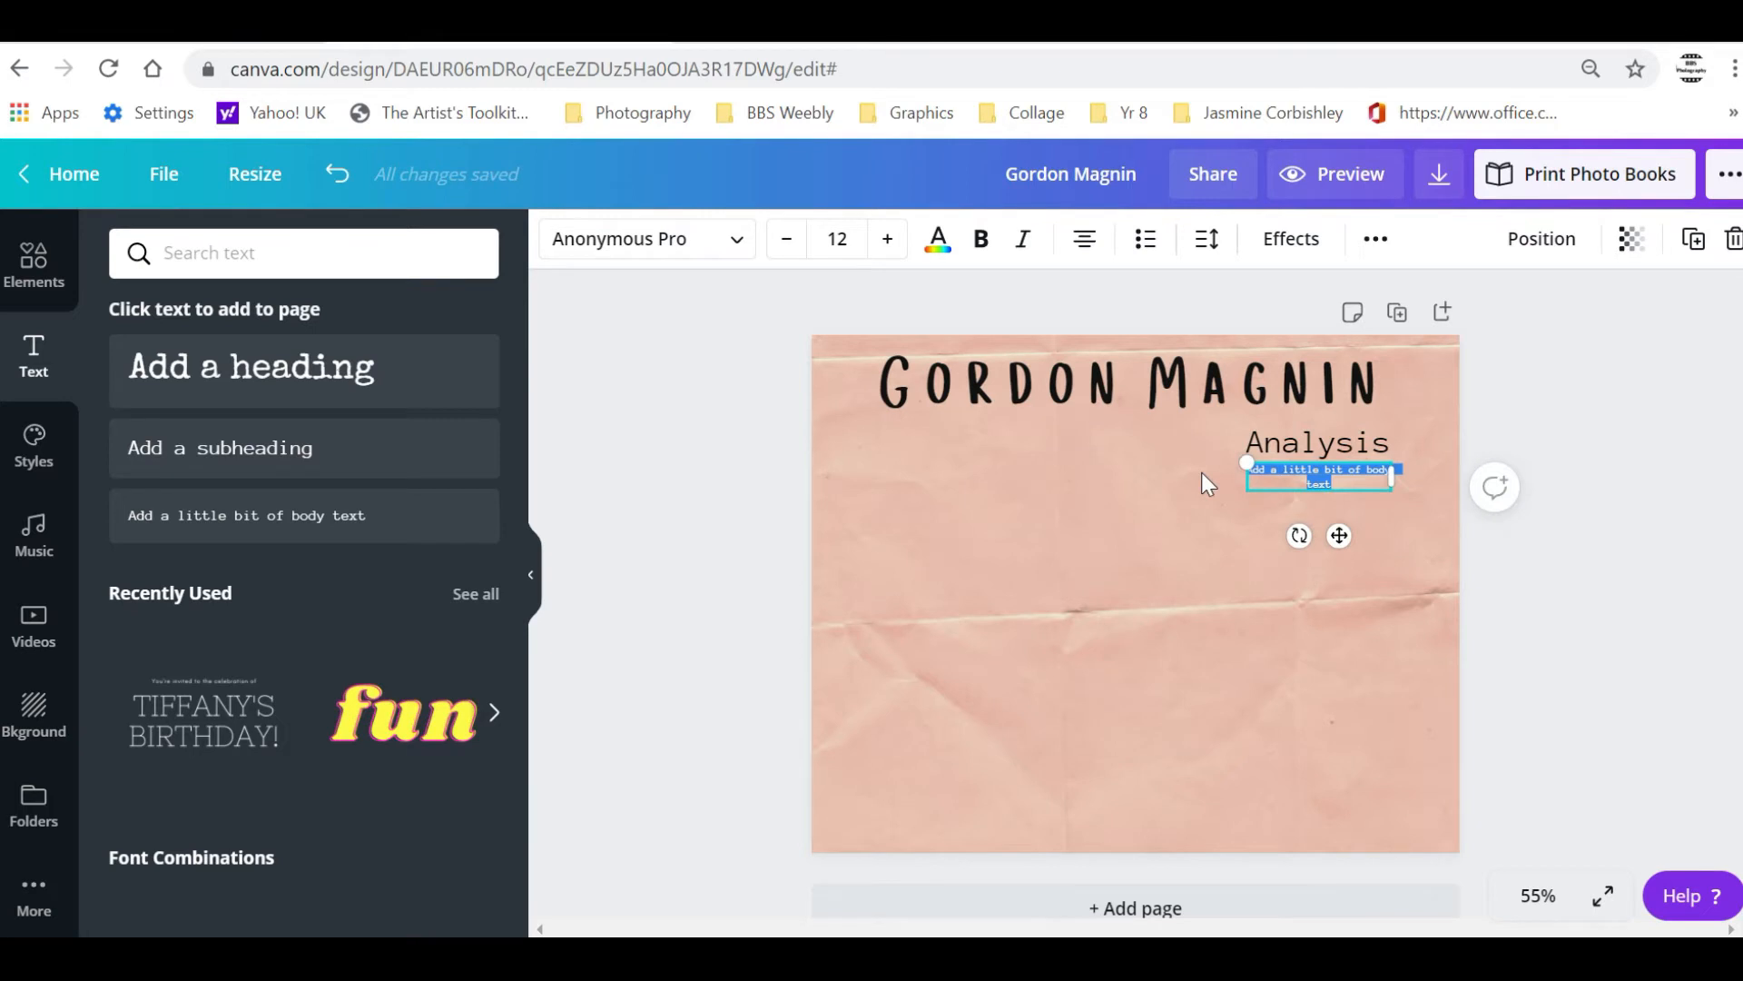
pyautogui.write('i have founf d the work of Grodon Magnin very surreal')
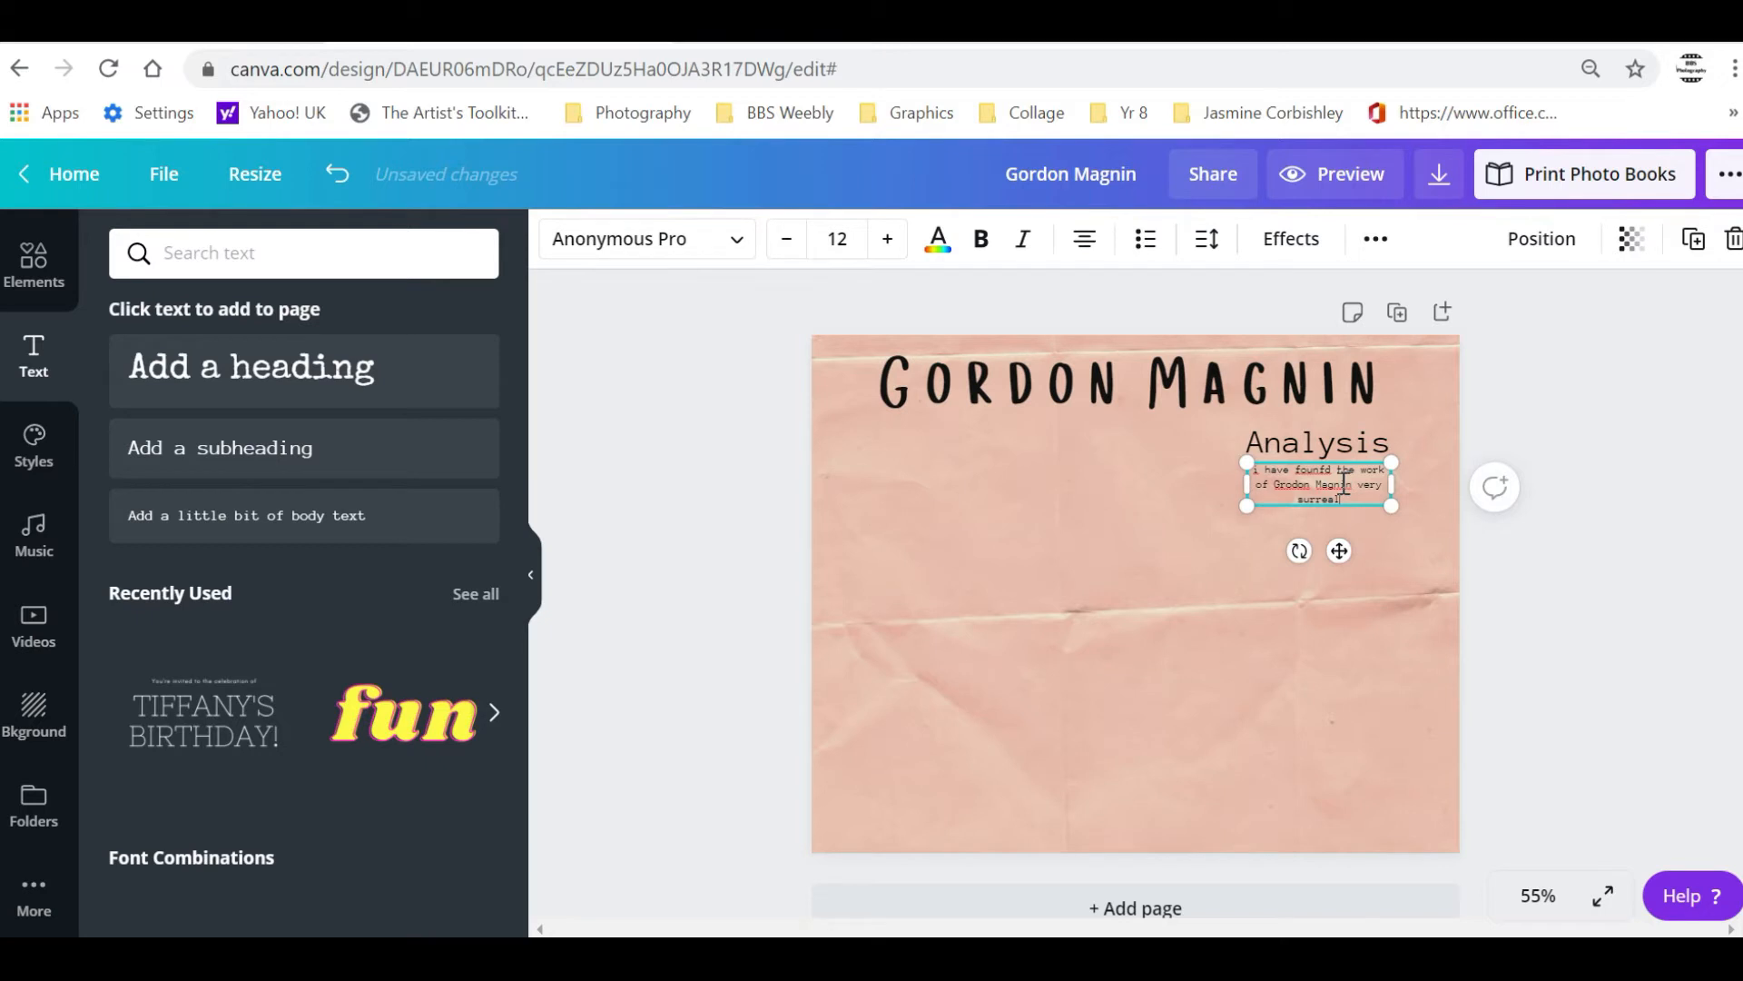
pyautogui.press('Left')
pyautogui.press('Left')
pyautogui.press('Left')
pyautogui.press('Left')
pyautogui.press('Left')
pyautogui.press('BackSpace')
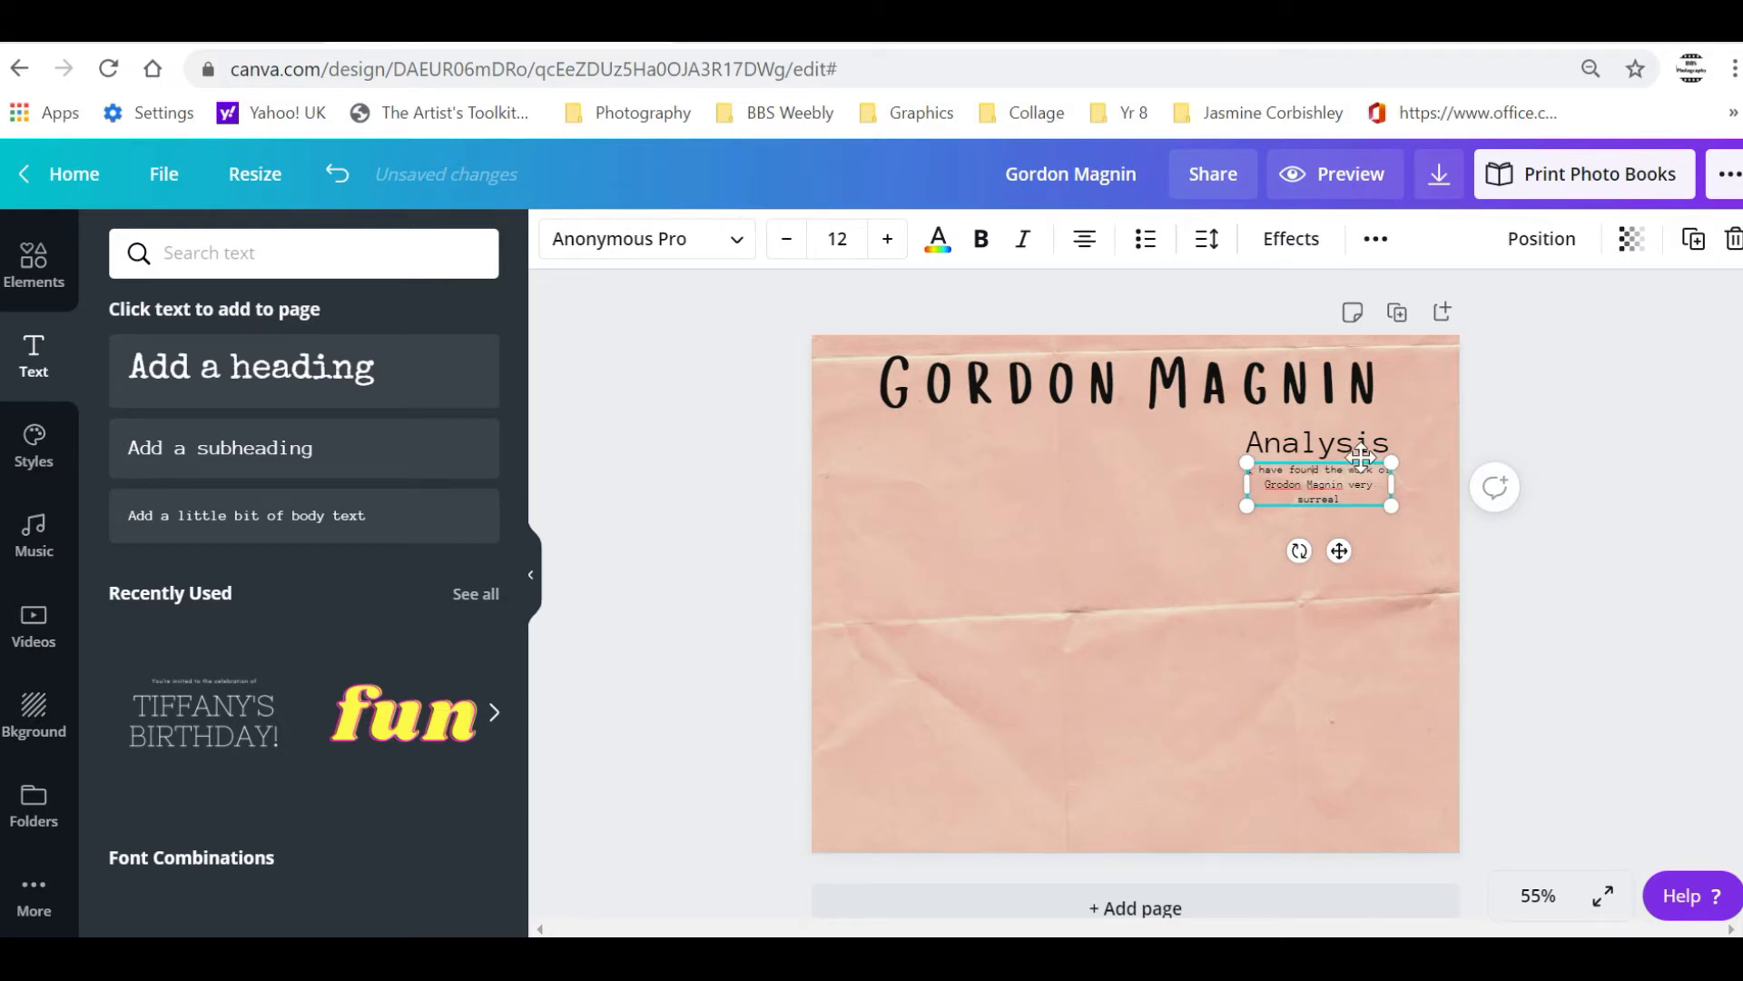
# Enlarge the body text to about size 24.4 below the "Analysis" subheading and capitalise its opening "I"
pyautogui.moveTo(1247, 463); pyautogui.dragTo(1098, 417)
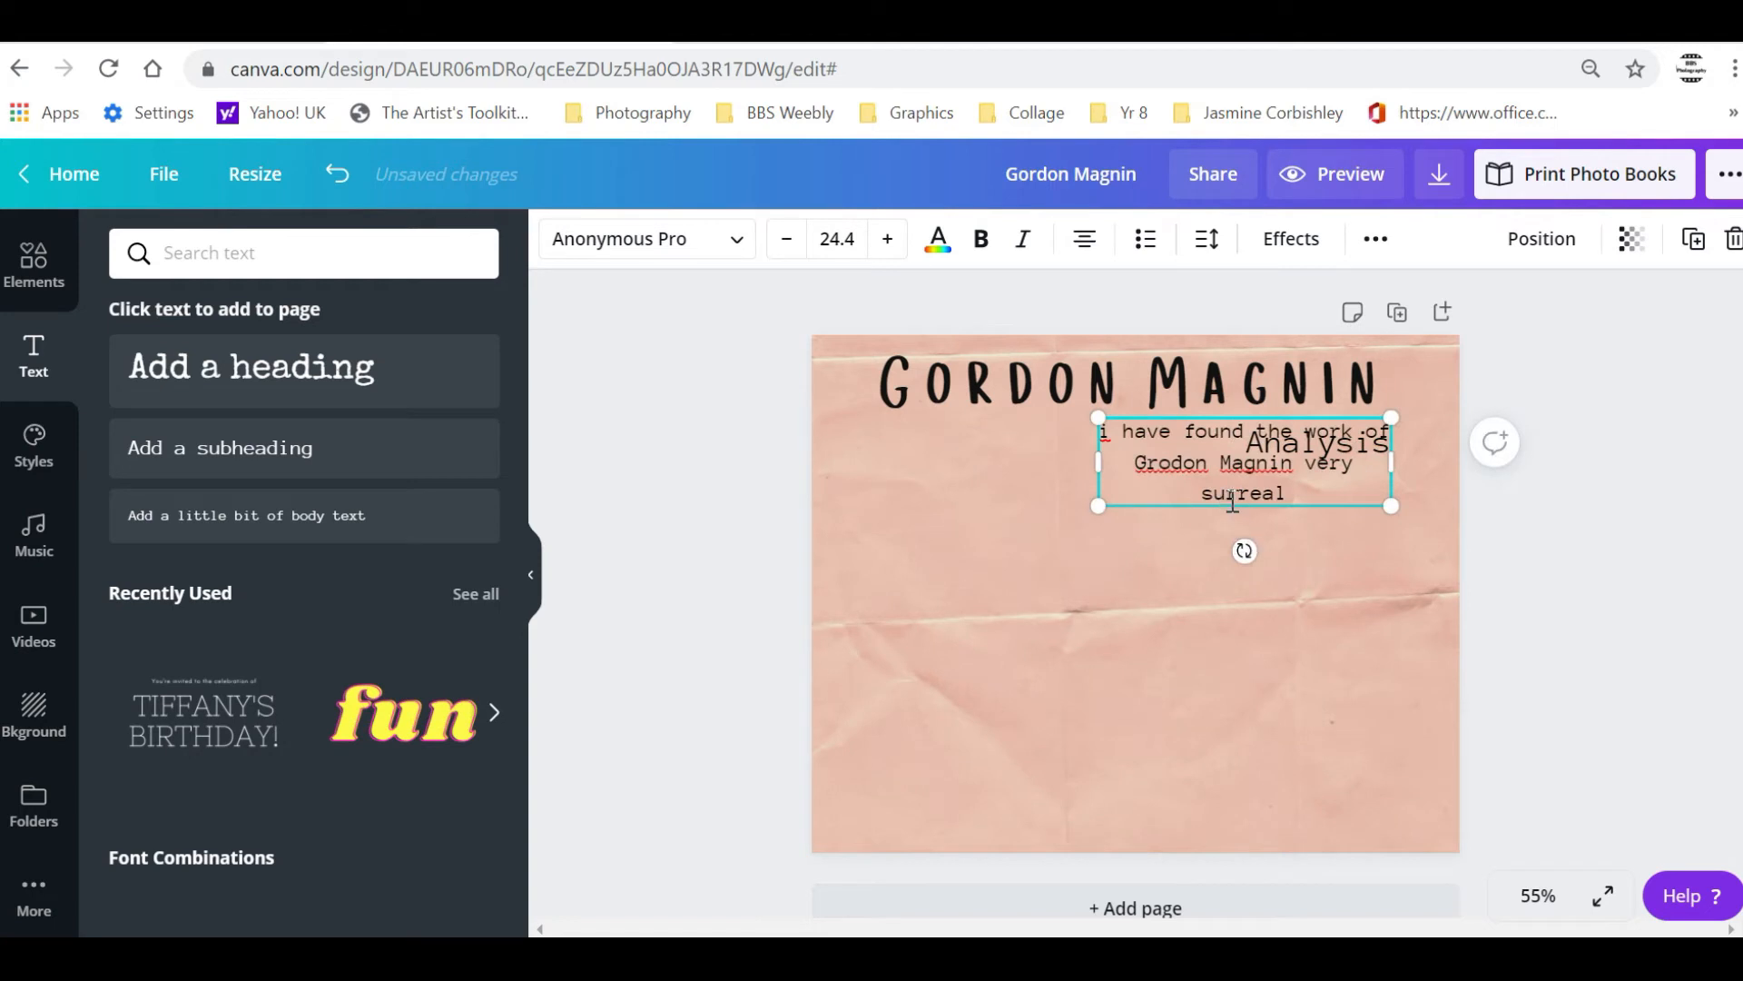
pyautogui.moveTo(1249, 502); pyautogui.dragTo(1287, 556)
pyautogui.press('BackSpace')
pyautogui.press('BackSpace')
pyautogui.write('I')
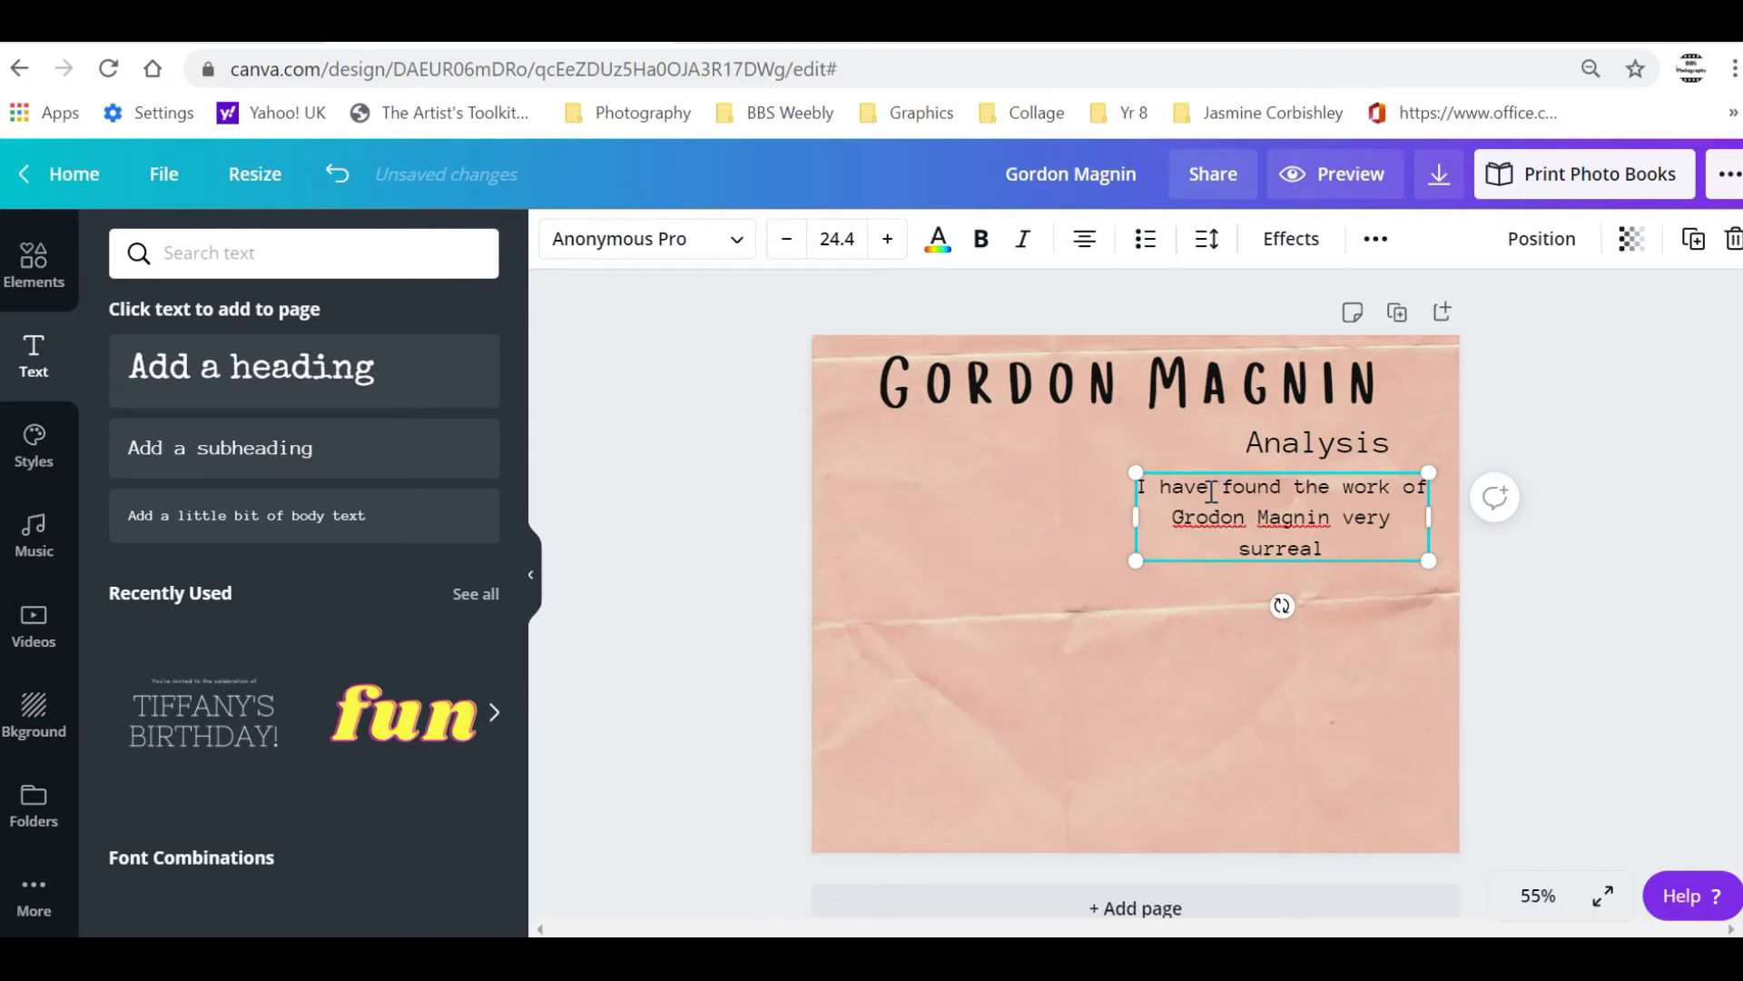
# Widen the body text box so the sentence fits on two lines, and collapse the text library
pyautogui.moveTo(1428, 517); pyautogui.dragTo(1459, 517)
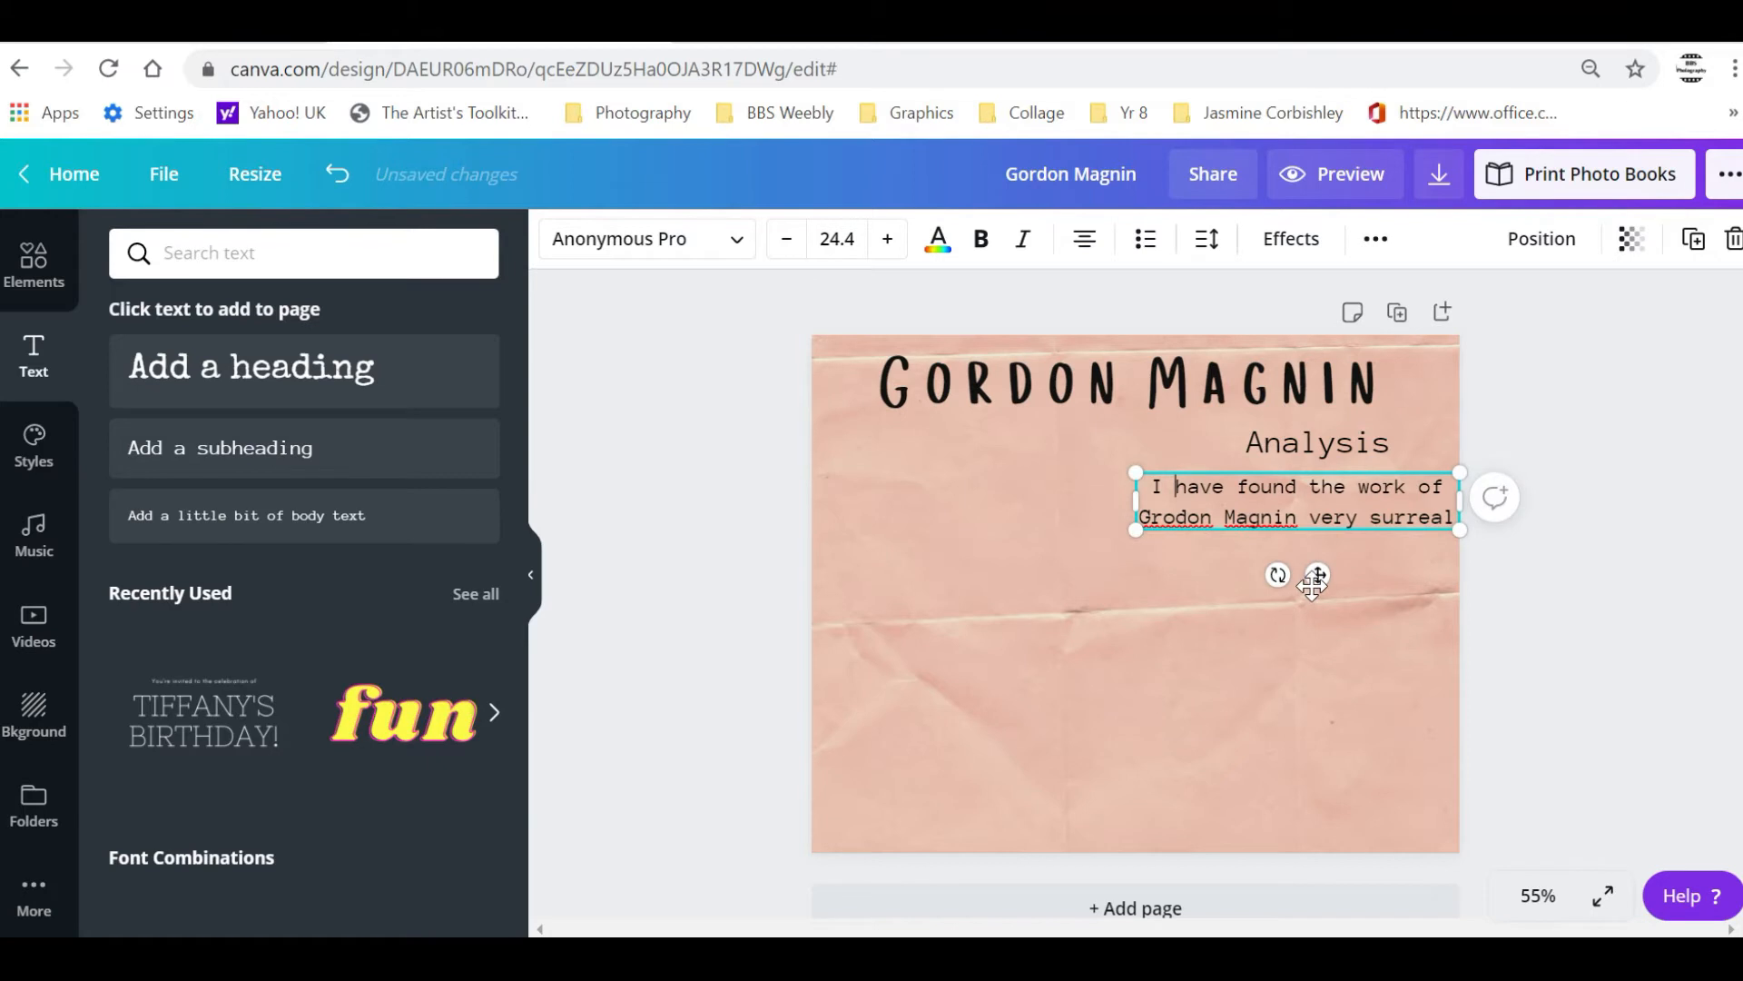
pyautogui.moveTo(1324, 577); pyautogui.dragTo(1312, 572)
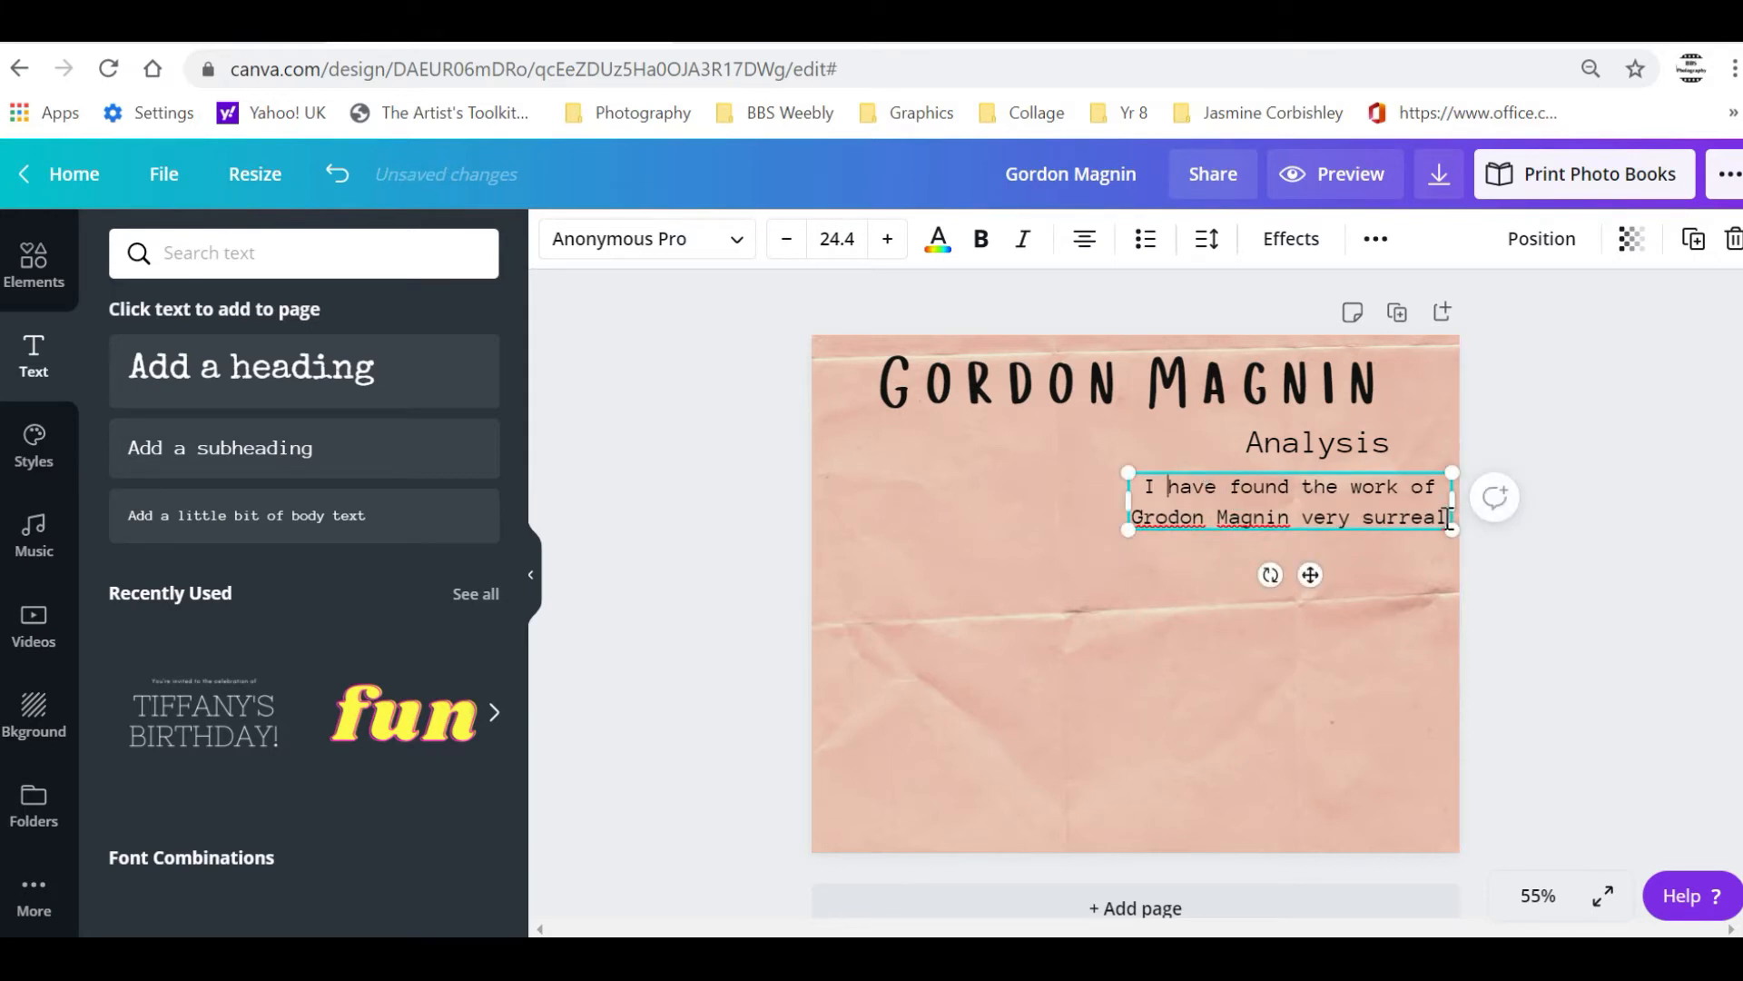
pyautogui.click(530, 573)
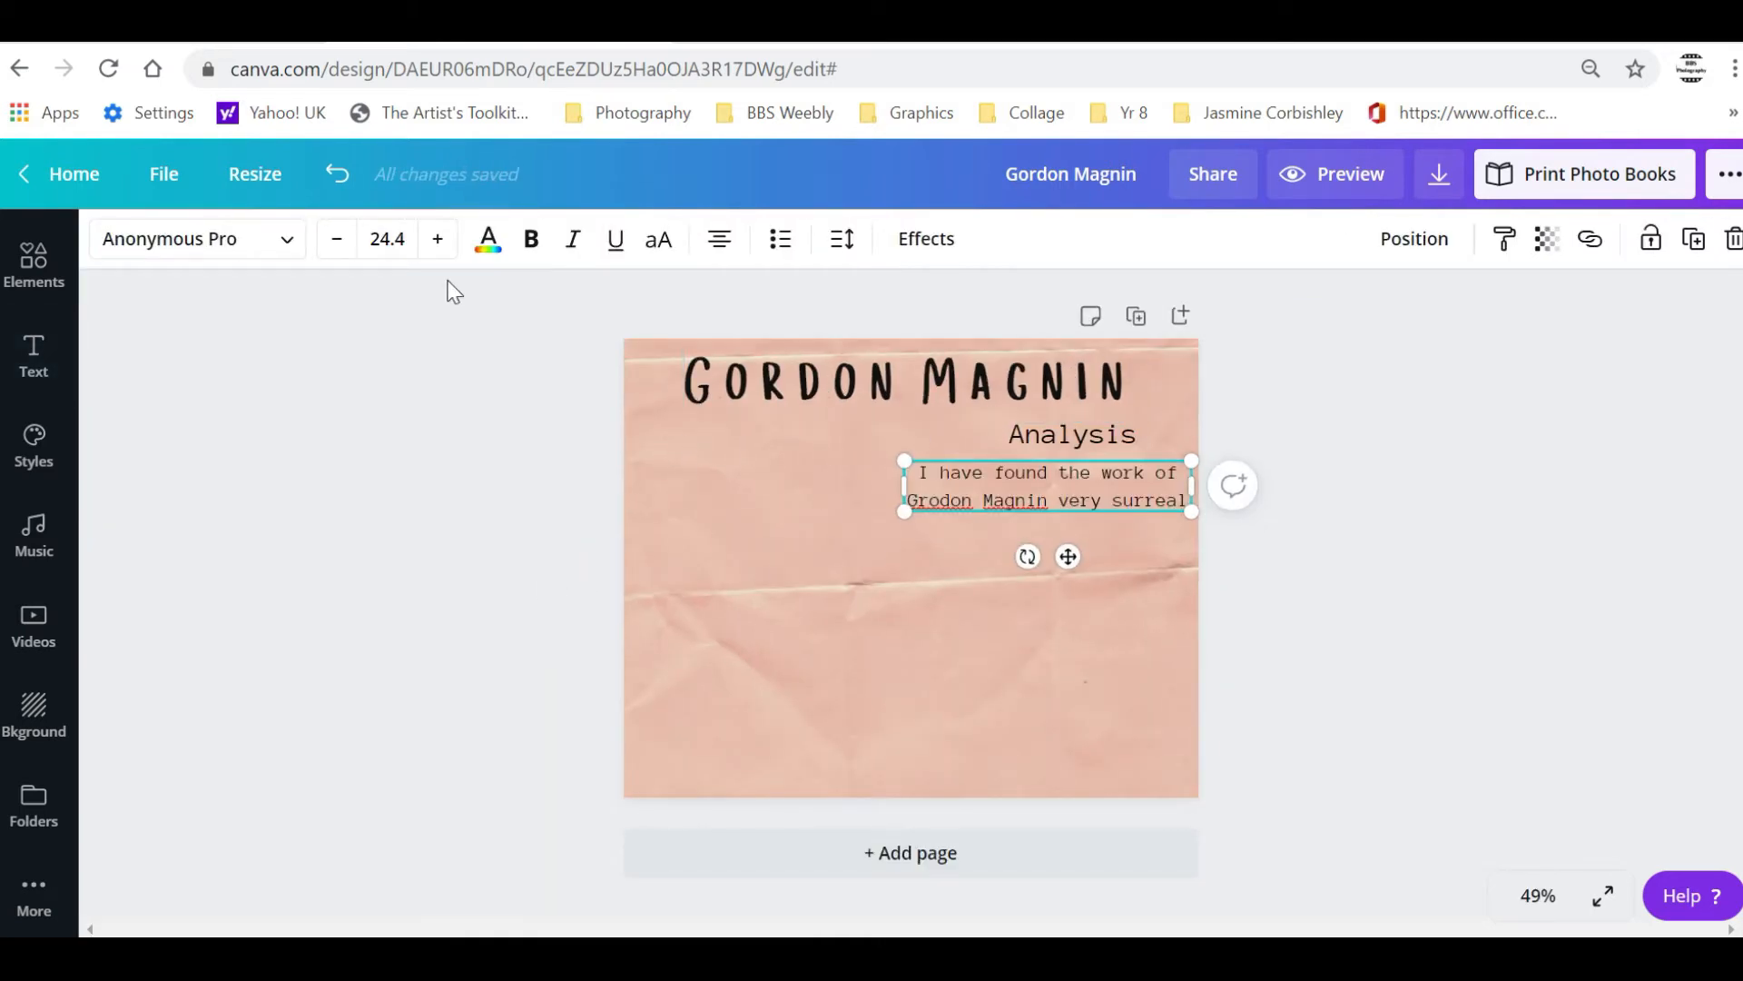
pyautogui.click(158, 174)
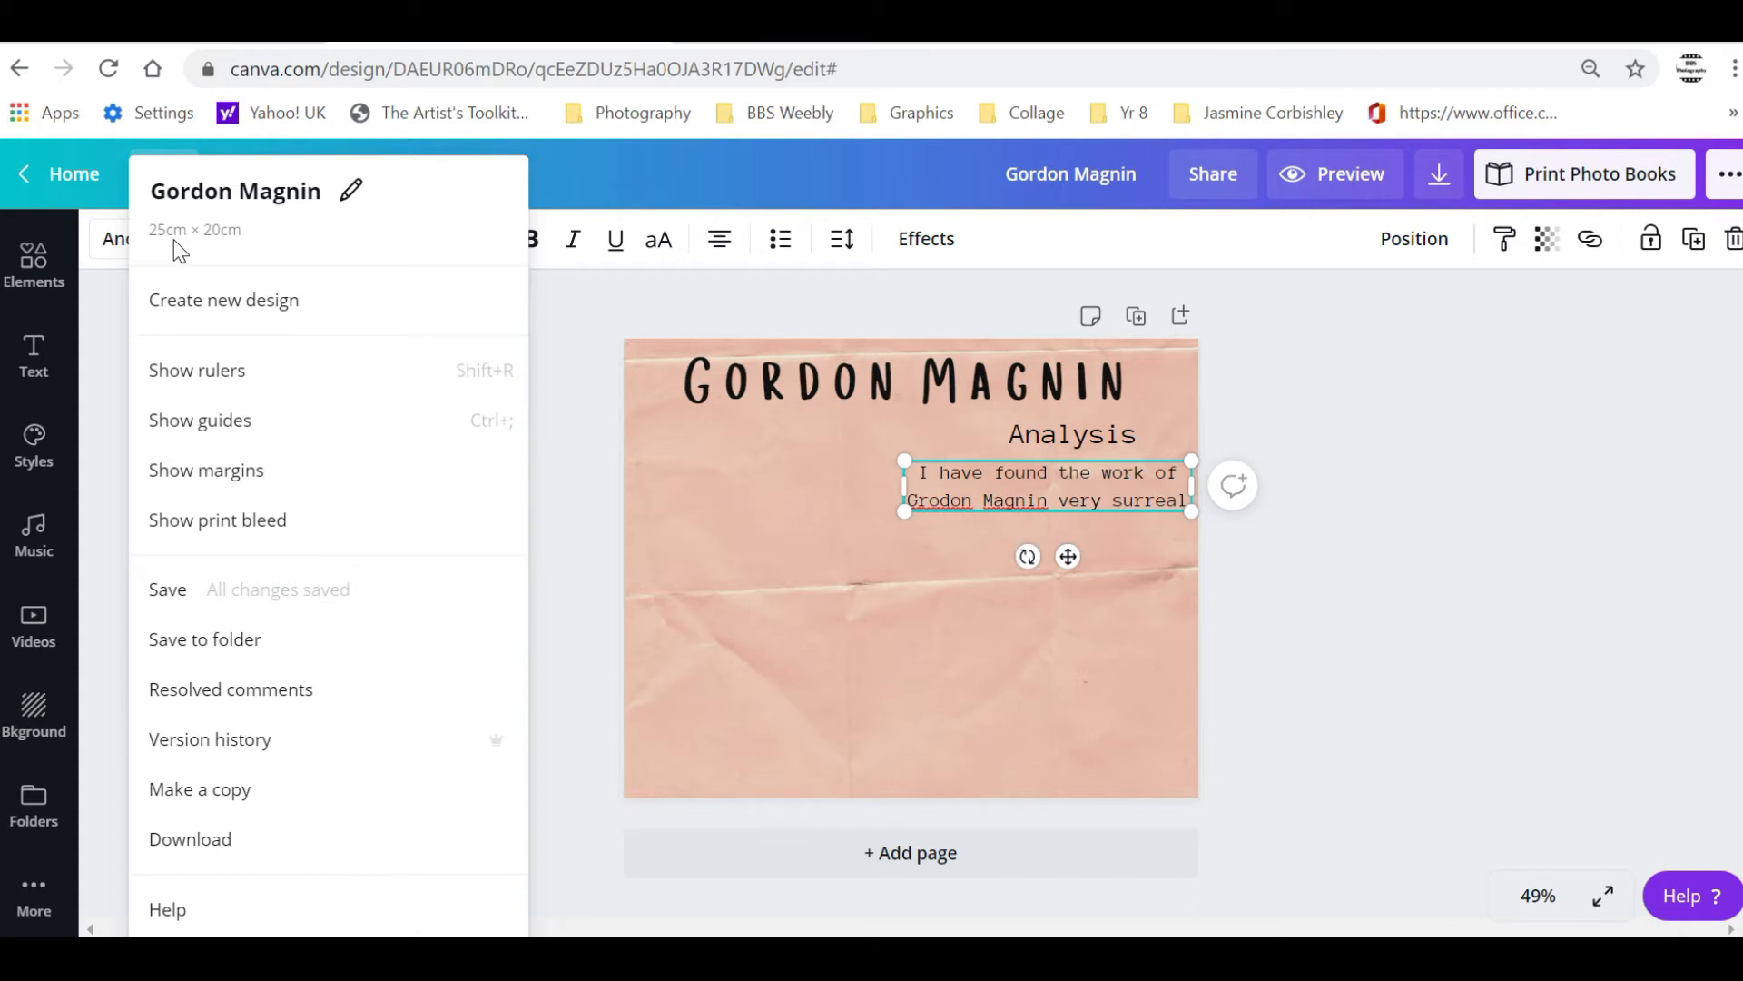
pyautogui.click(593, 300)
# Move "Analysis" and the body text to the page's left side, shrinking the body text to about size 16.7 on four narrow lines
pyautogui.moveTo(1032, 503); pyautogui.dragTo(1026, 507)
pyautogui.click(1094, 427)
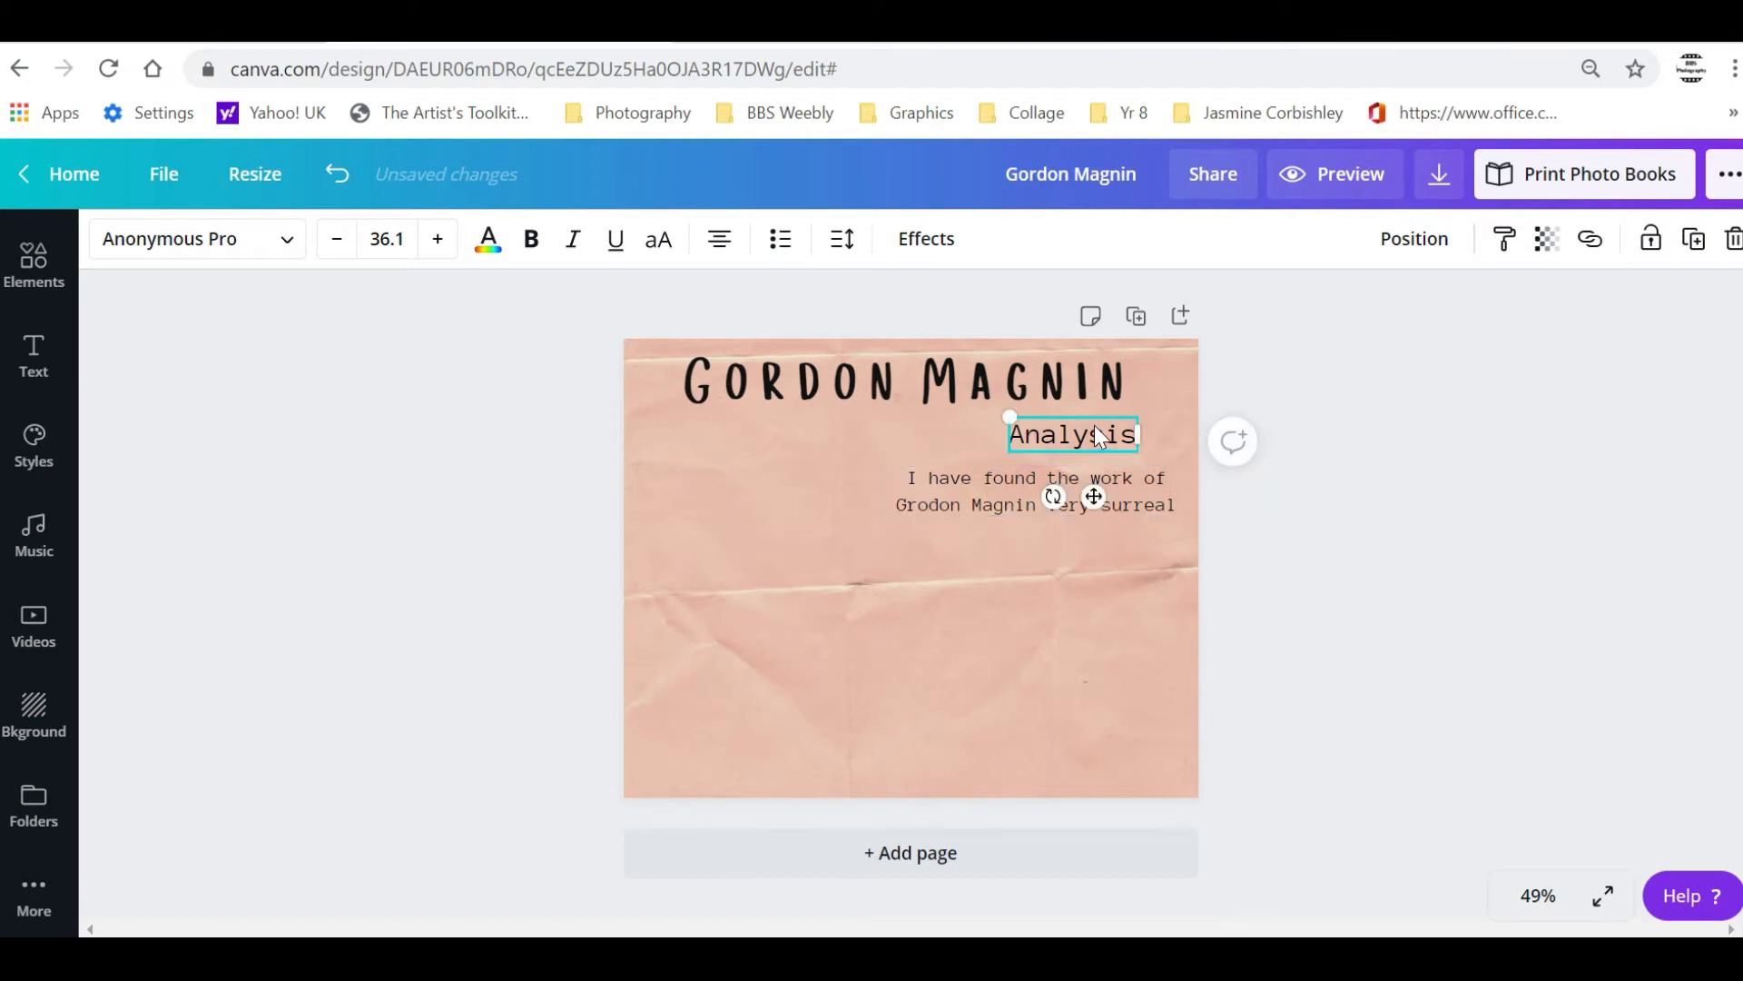
pyautogui.moveTo(1094, 427); pyautogui.dragTo(1058, 434)
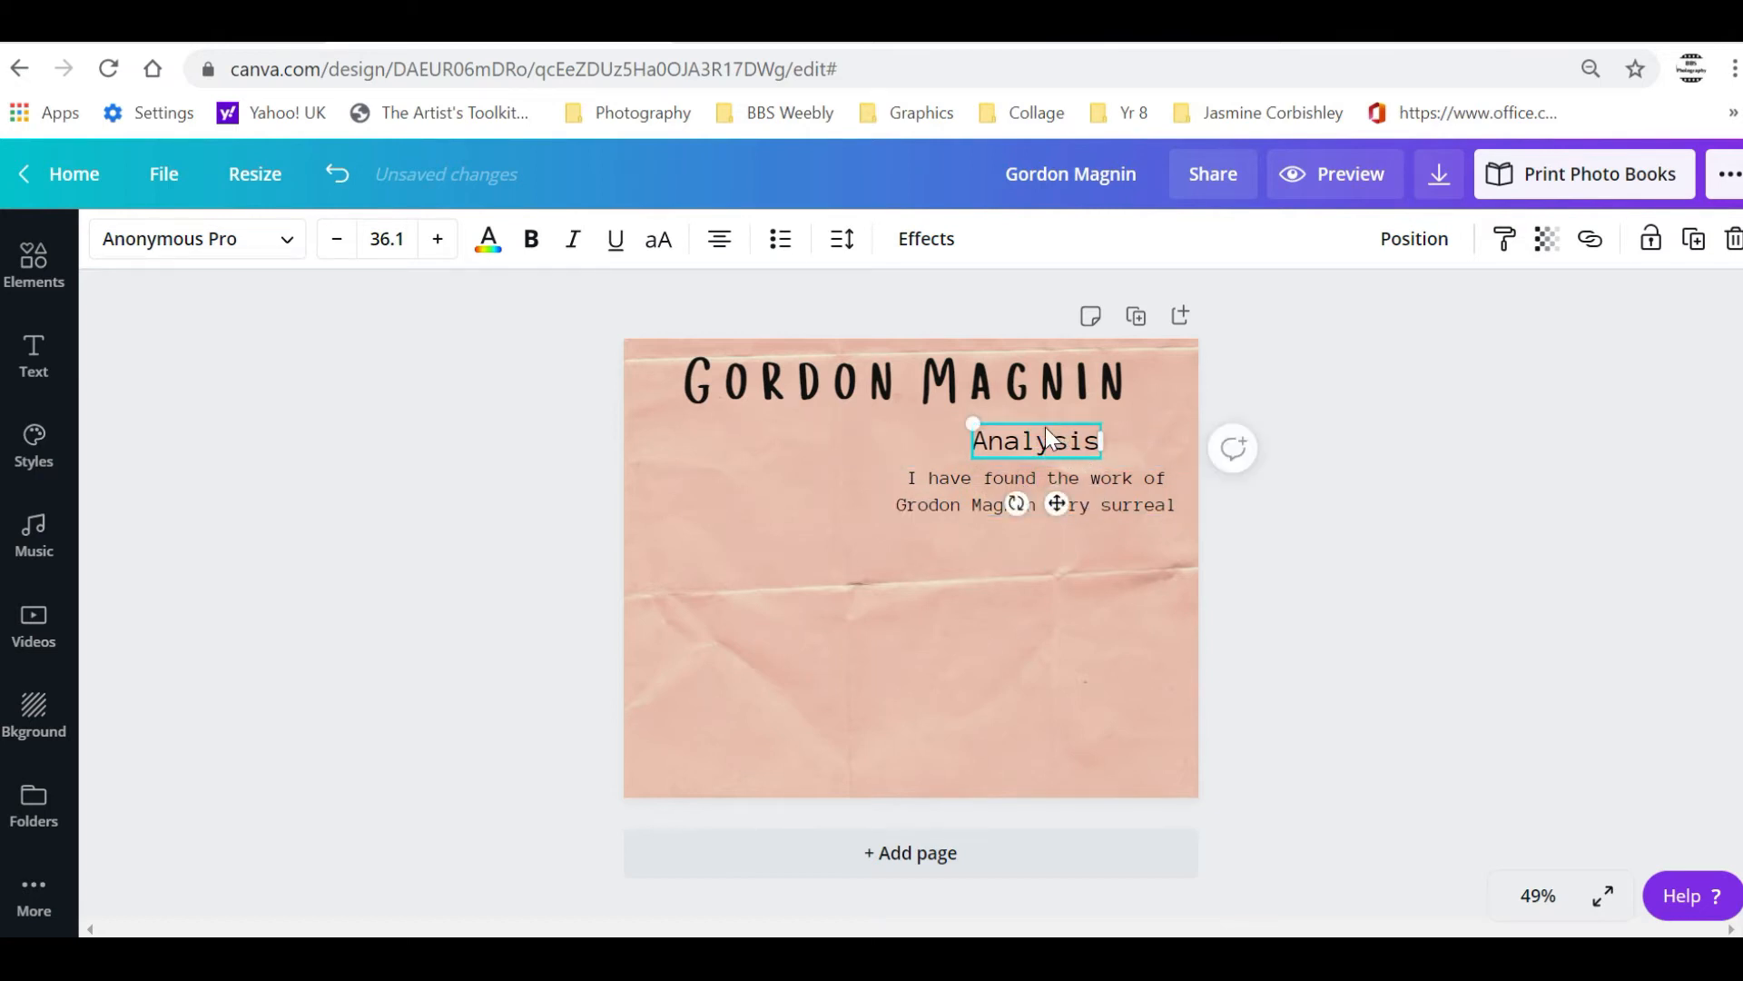
pyautogui.moveTo(1037, 439); pyautogui.dragTo(734, 439)
pyautogui.moveTo(961, 472); pyautogui.dragTo(759, 494)
pyautogui.moveTo(931, 496); pyautogui.dragTo(765, 513)
pyautogui.click(767, 511)
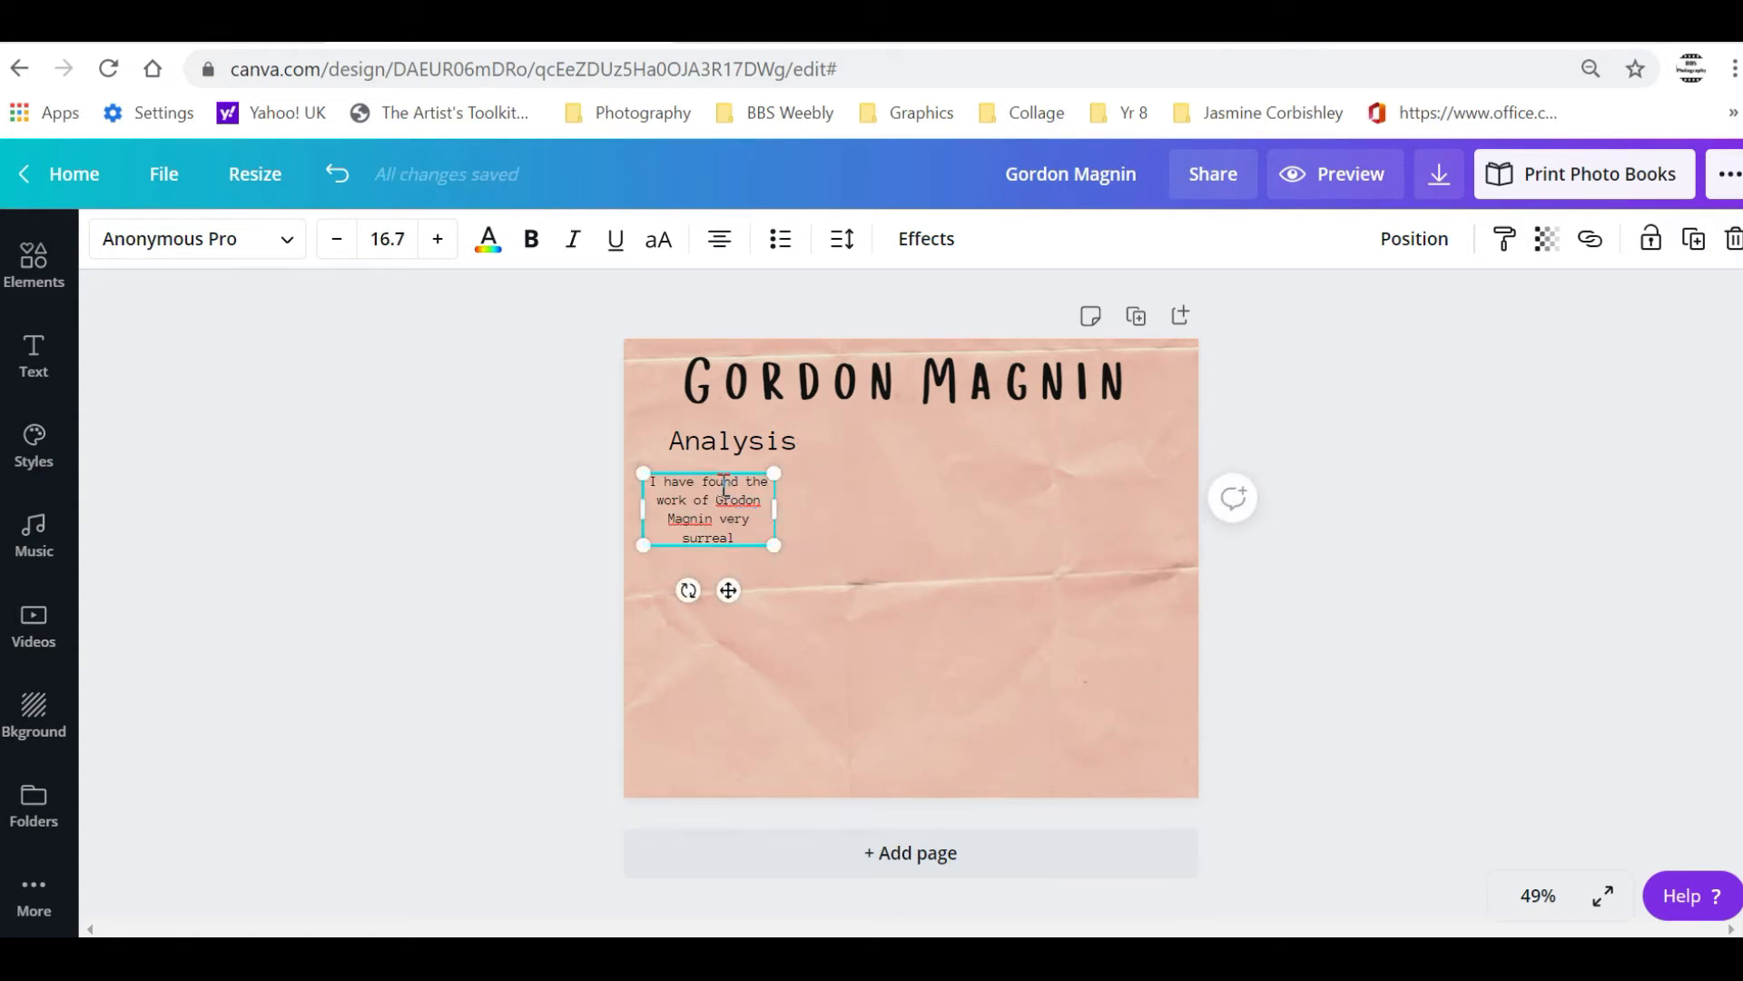
# Move the body text and the "Analysis" subheading to the page's right side beneath the heading, with the subheading directly above the text
pyautogui.moveTo(728, 590); pyautogui.dragTo(1130, 552)
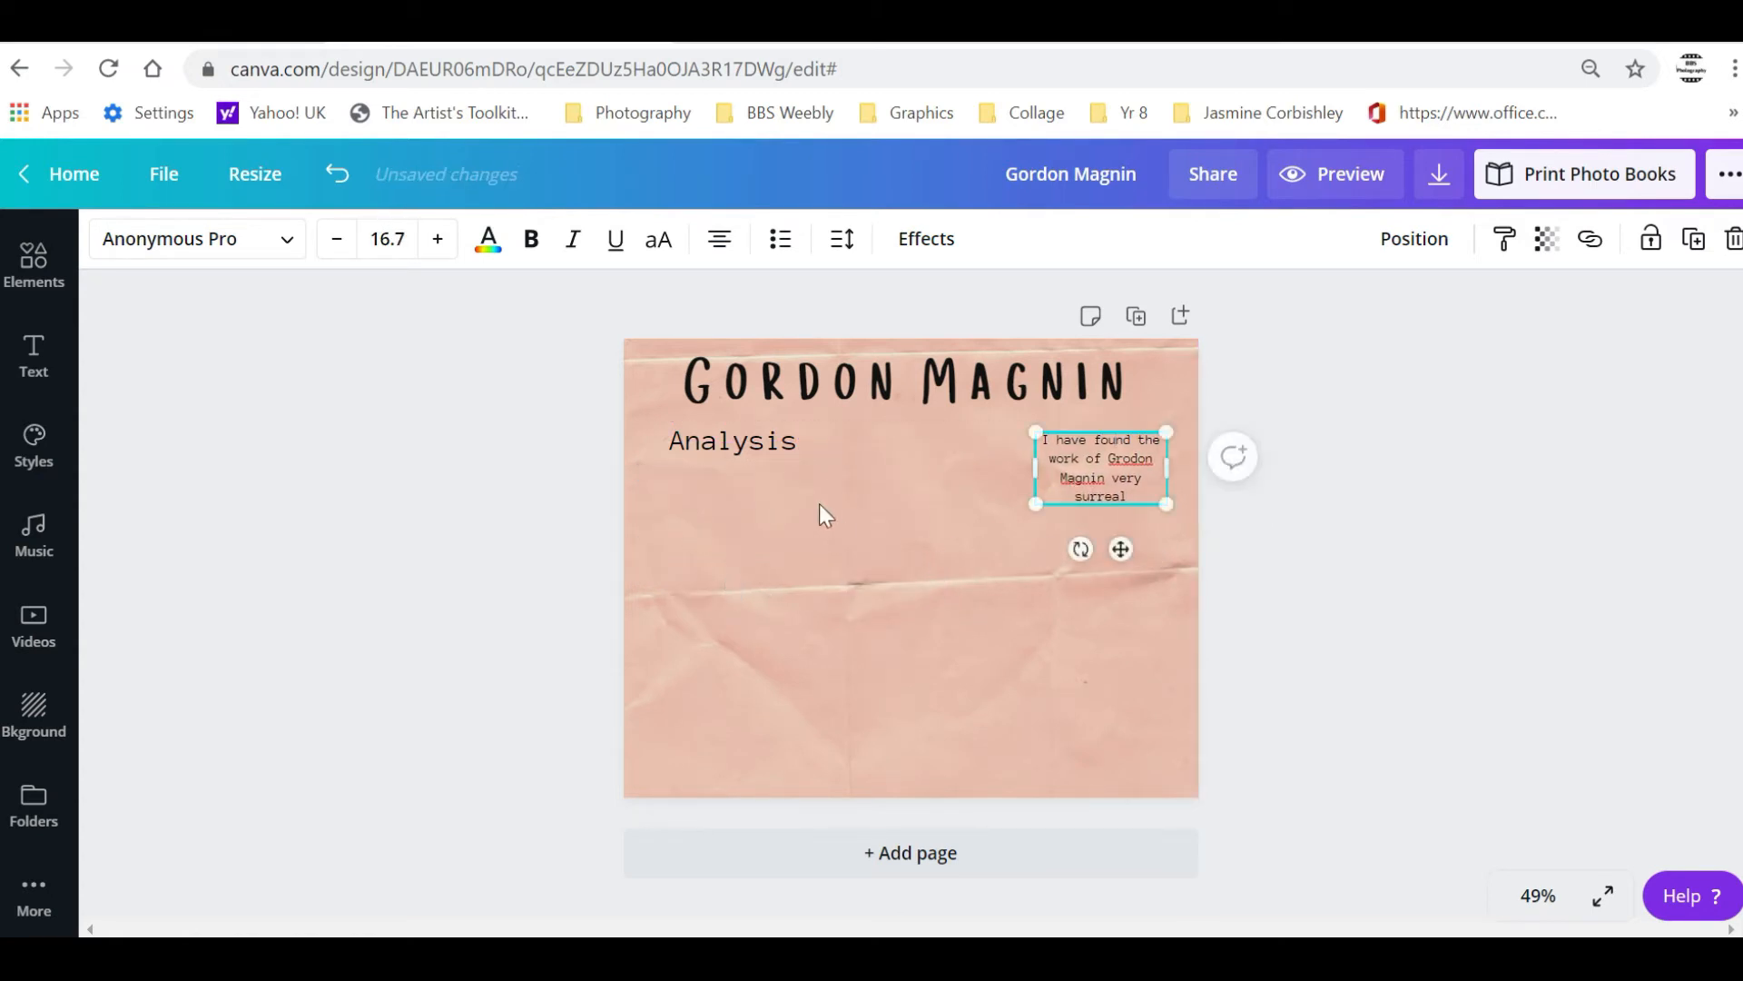
pyautogui.click(786, 450)
pyautogui.moveTo(765, 502); pyautogui.dragTo(1132, 487)
pyautogui.click(1139, 472)
pyautogui.moveTo(1139, 472)
pyautogui.mouseDown()
pyautogui.moveTo(1139, 488)
pyautogui.moveTo(1132, 438)
pyautogui.mouseUp()
pyautogui.click(1135, 413)
pyautogui.click(1144, 559)
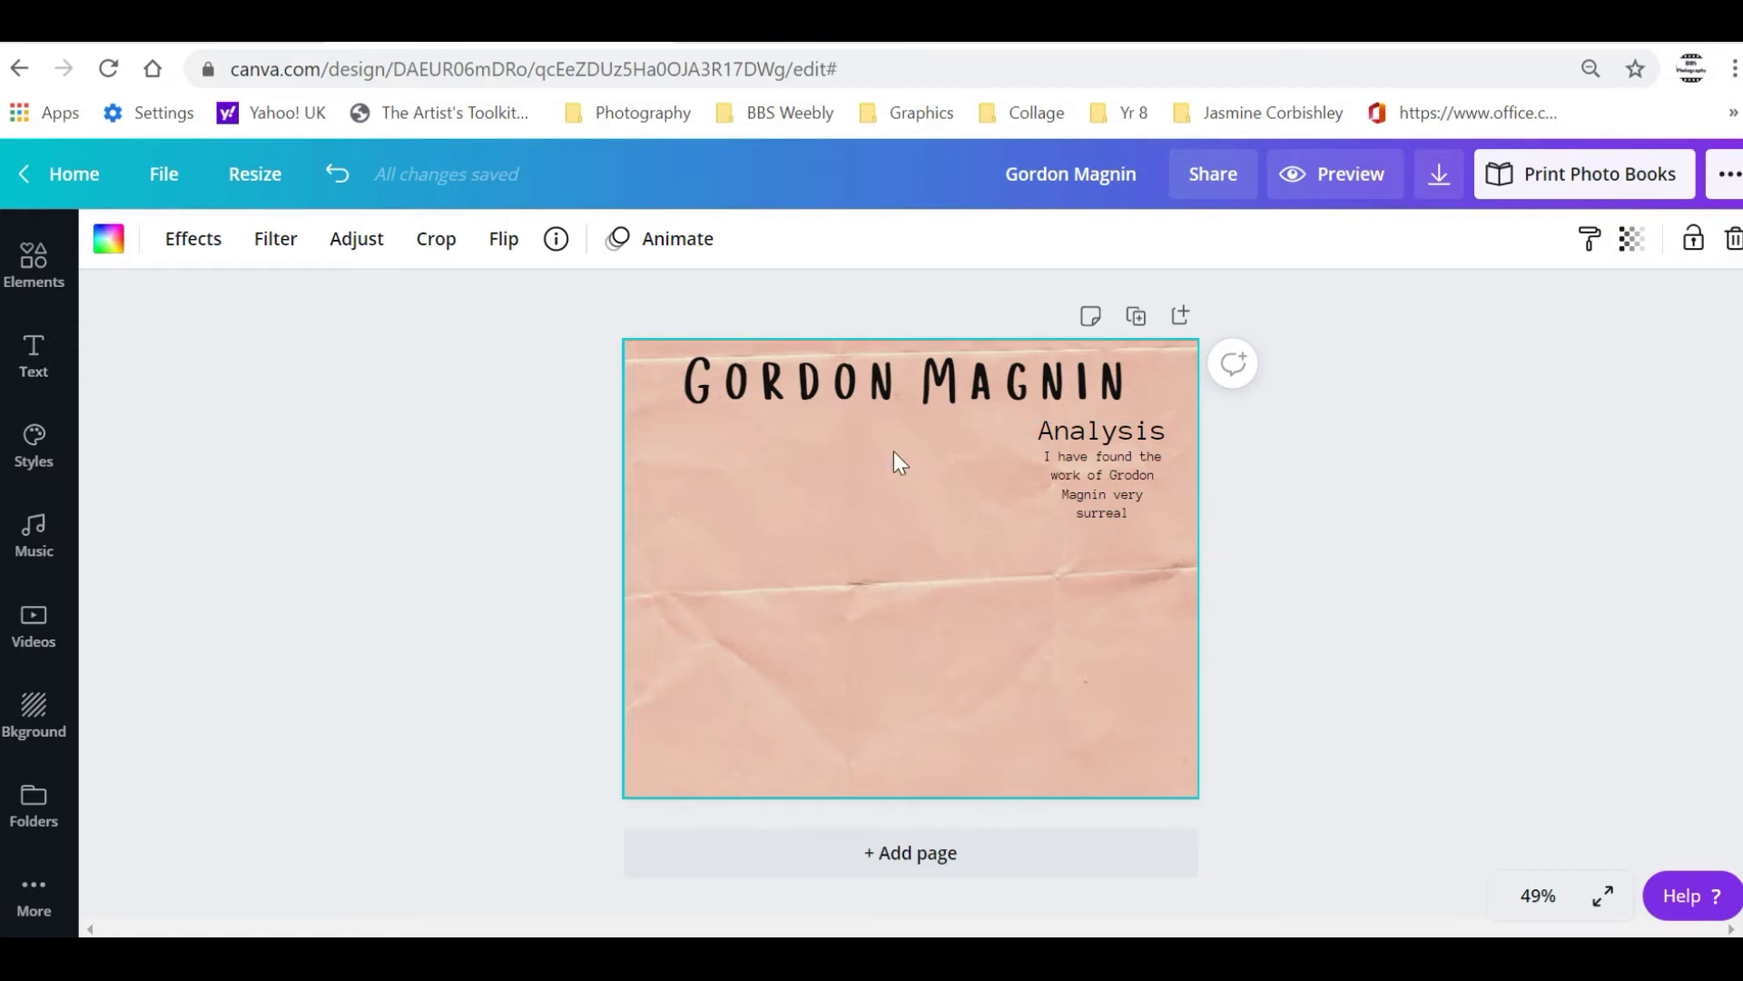
# Open a new Google page in the browser and search for images of "gordon magnin photography"
pyautogui.click(701, 41)
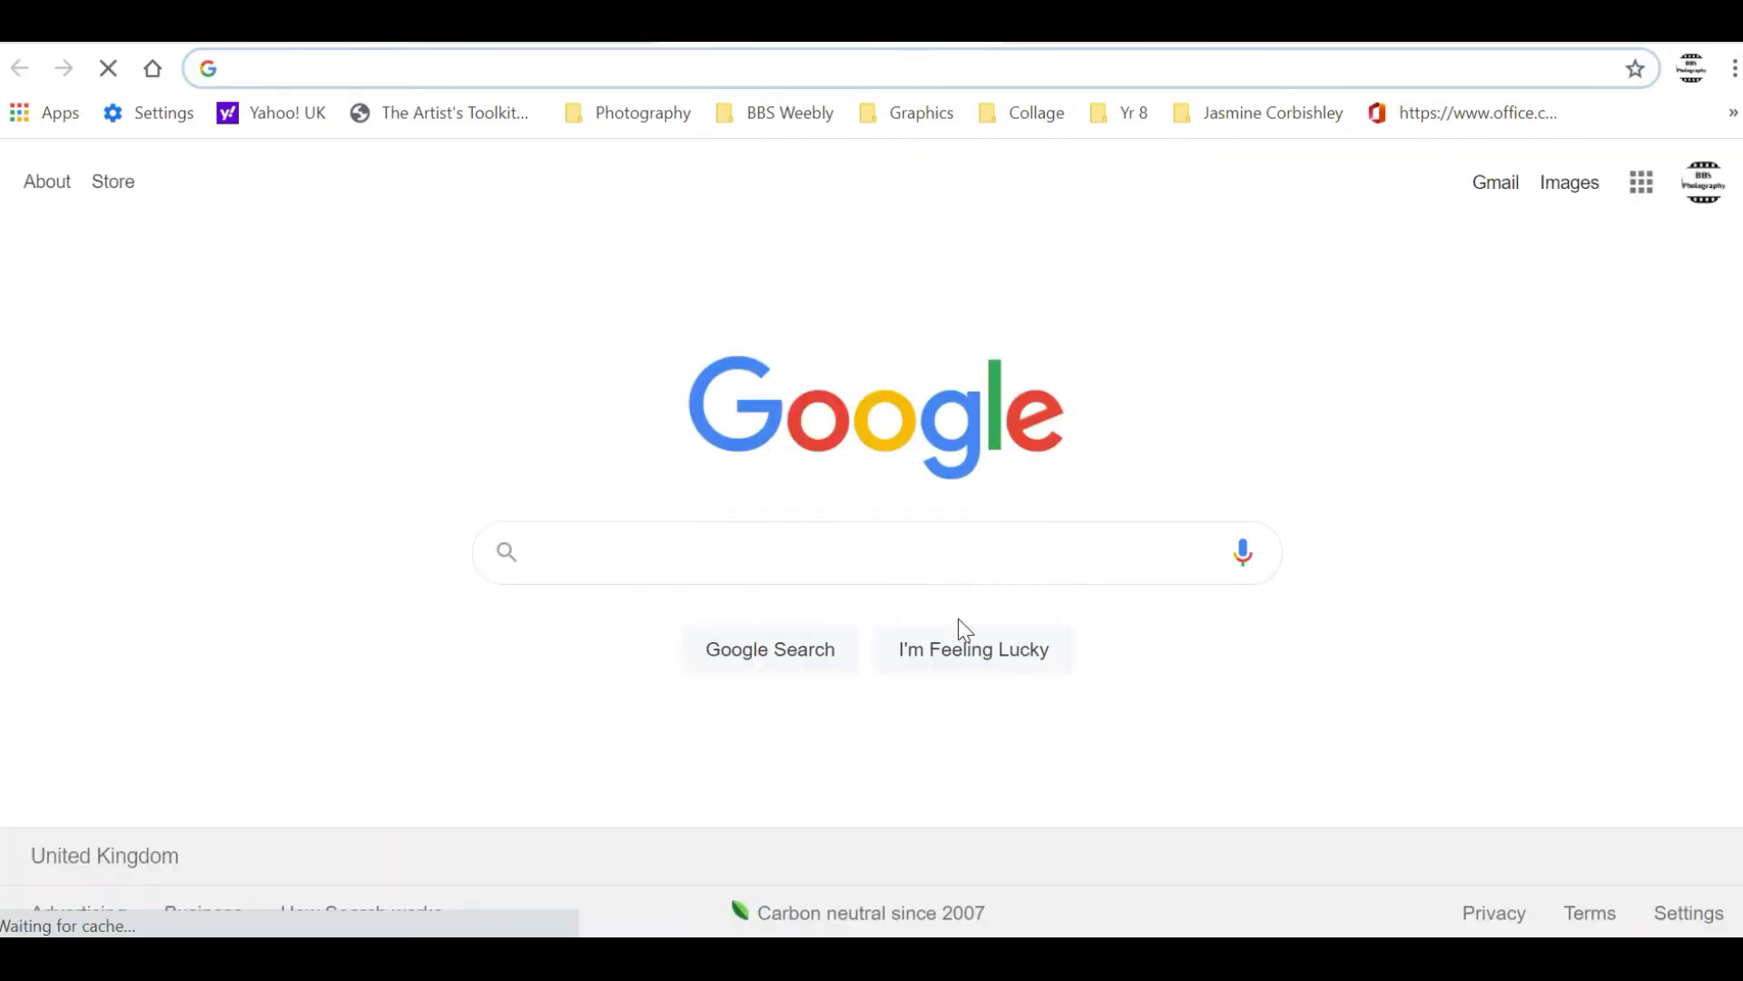
pyautogui.click(964, 534)
pyautogui.write('go')
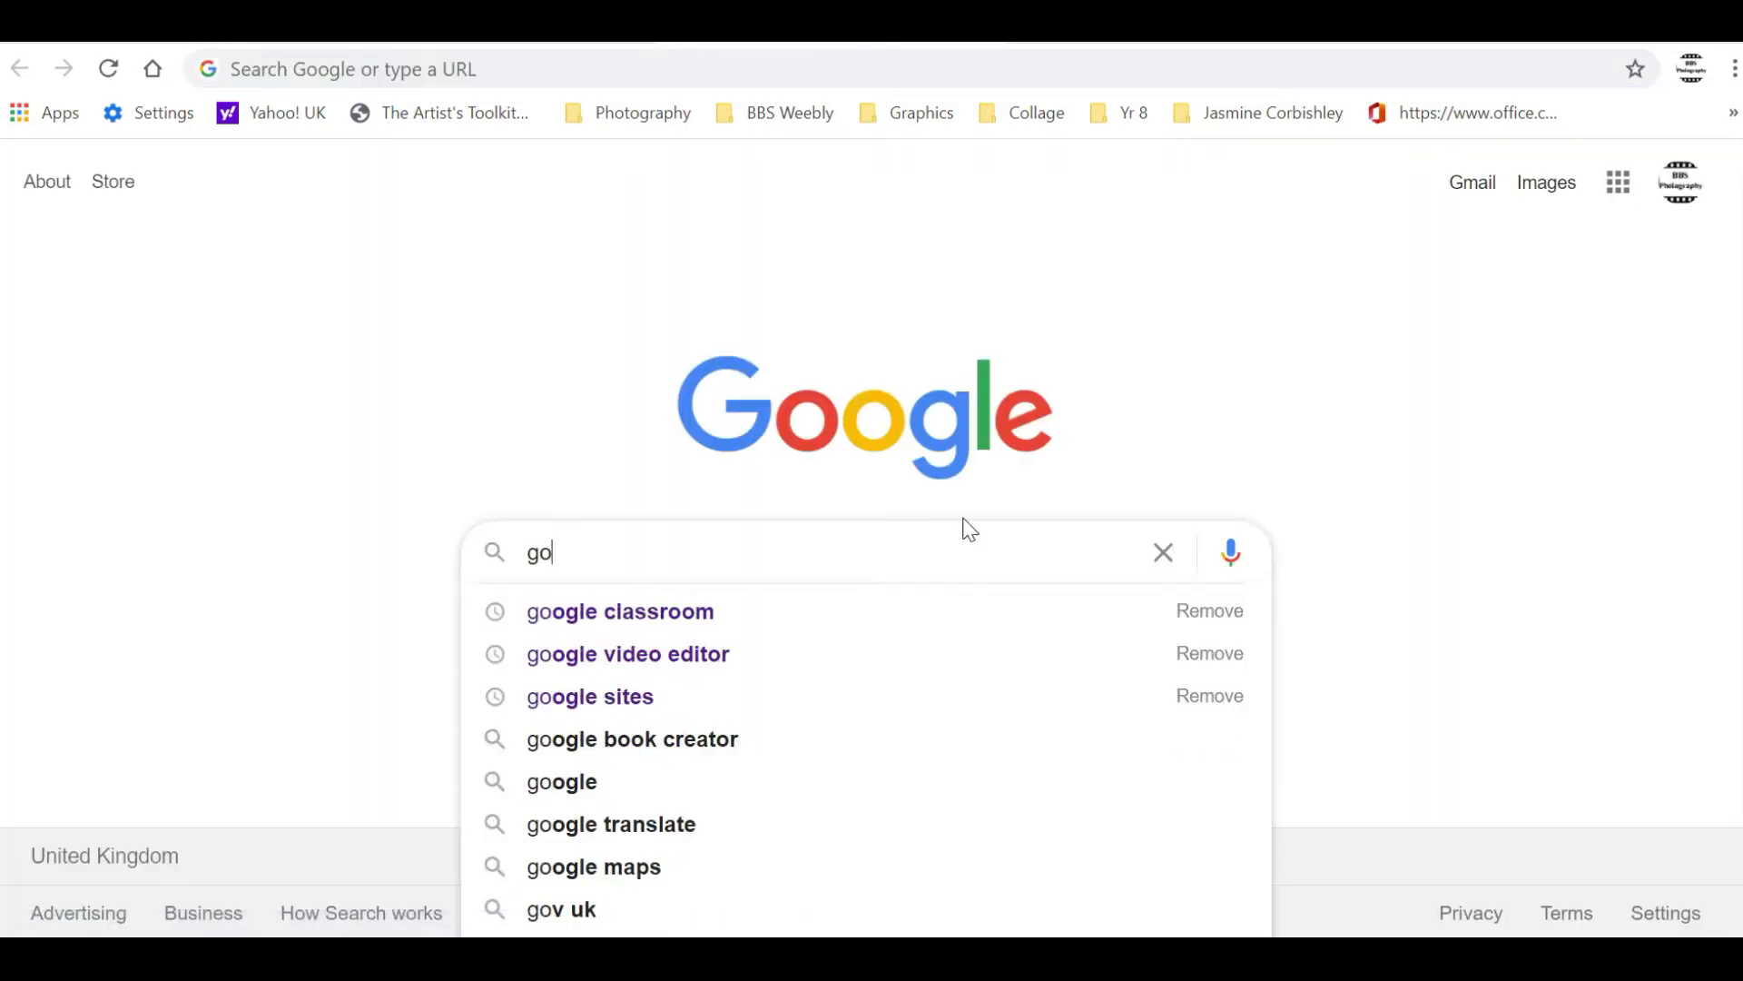
pyautogui.write('rdon magnin')
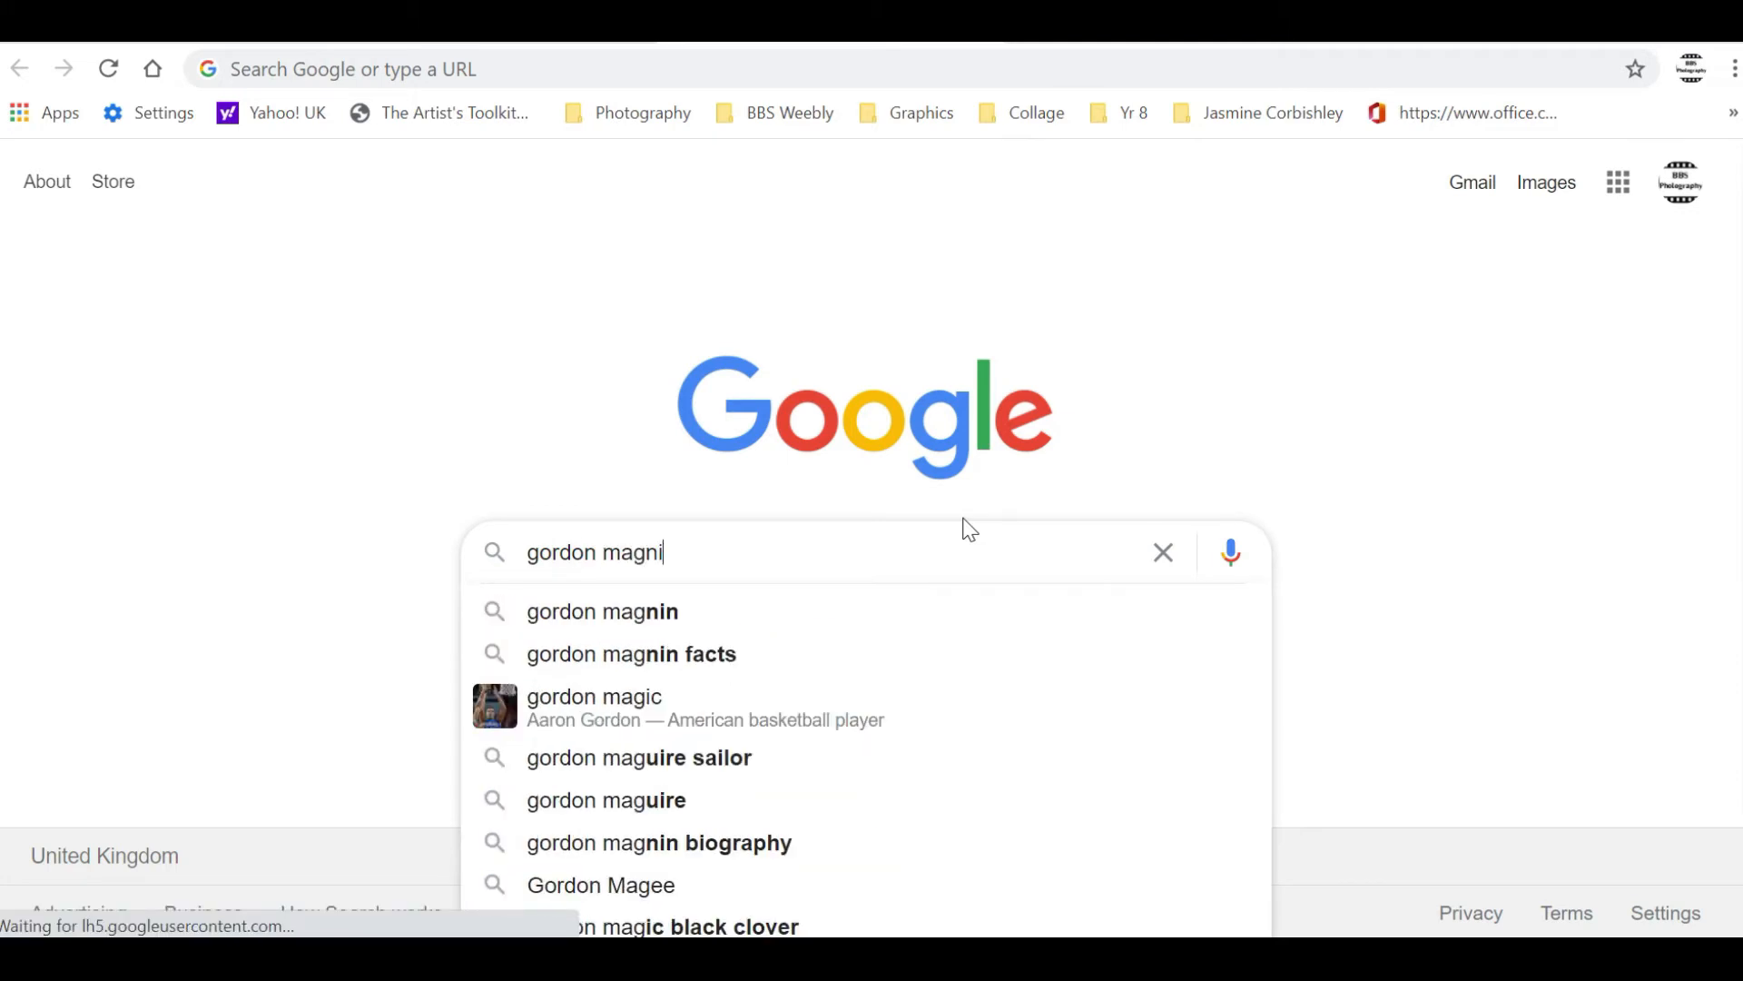
pyautogui.press('Down')
pyautogui.press('Down')
pyautogui.press('Down')
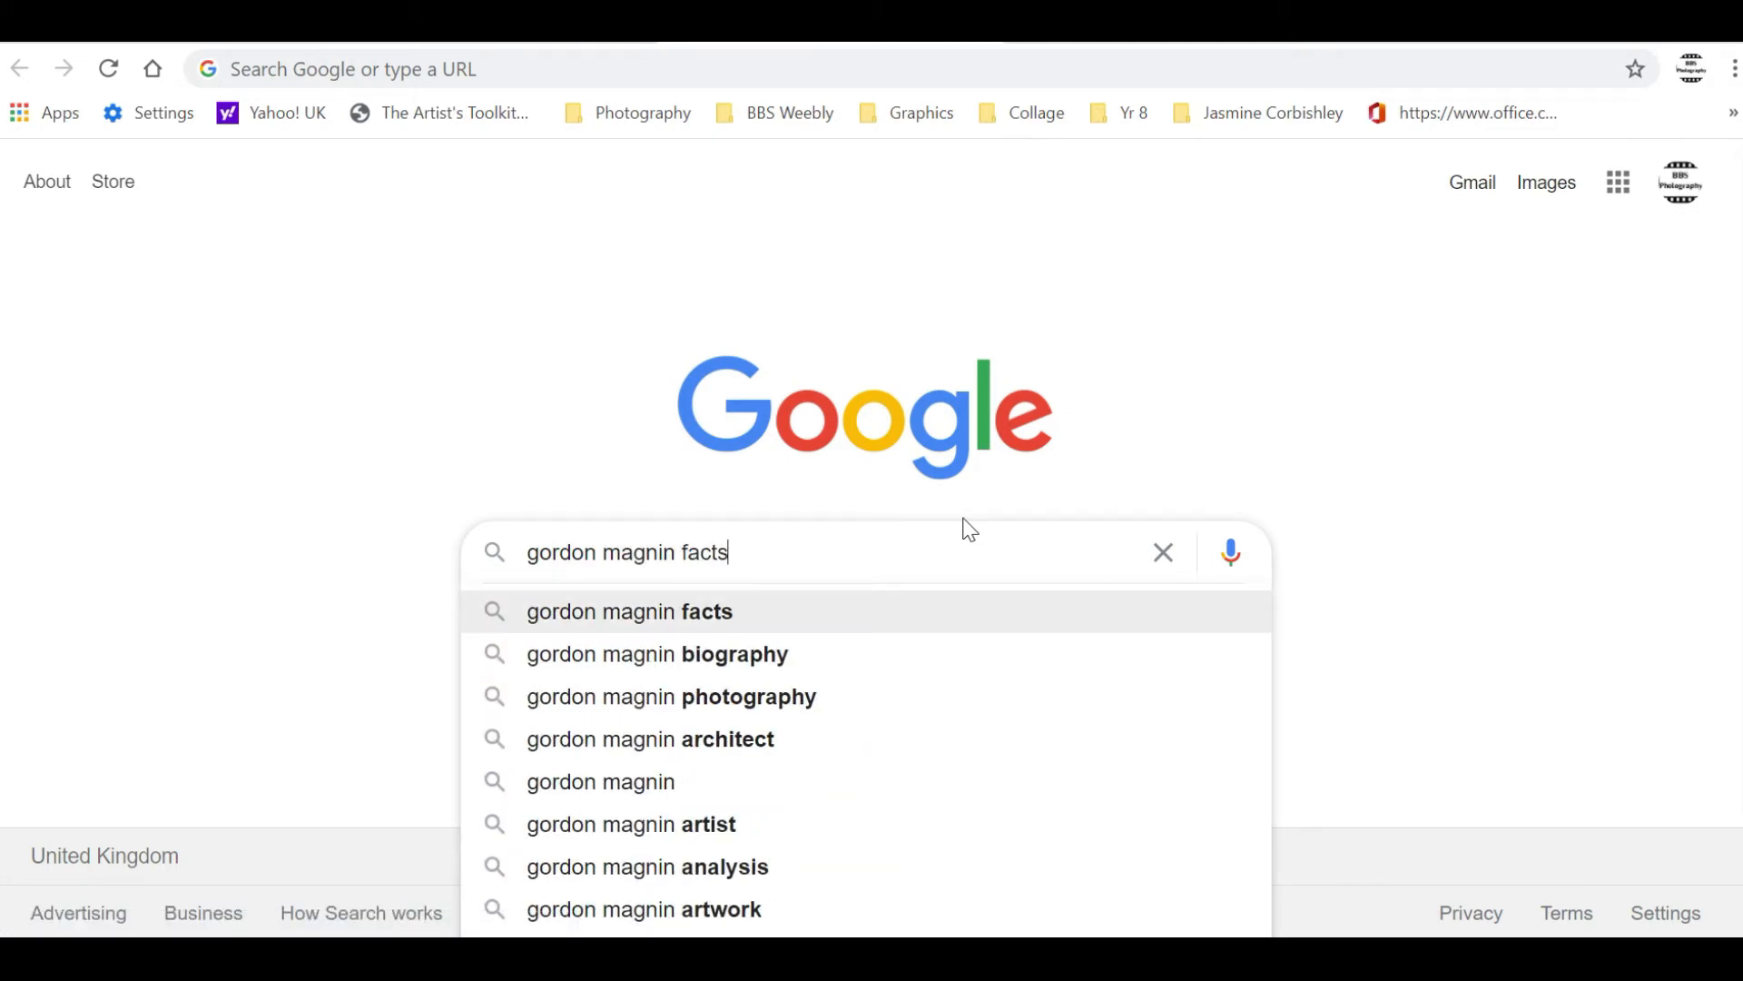
pyautogui.press('Return')
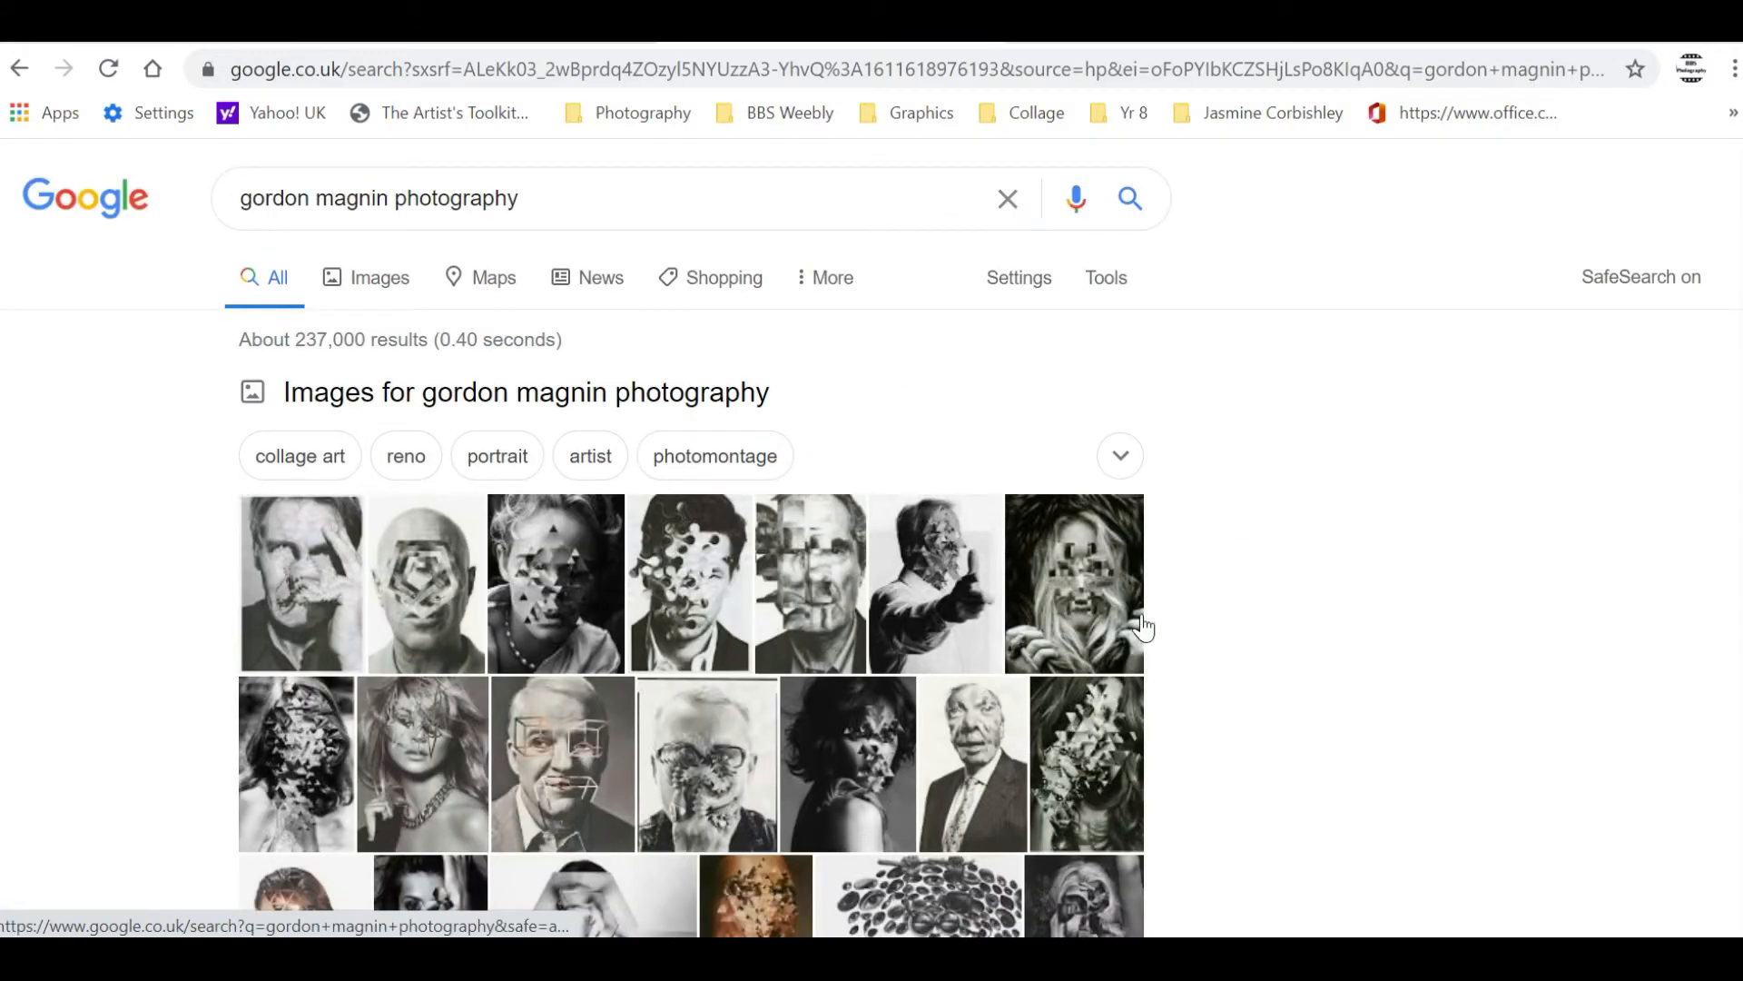
pyautogui.click(388, 288)
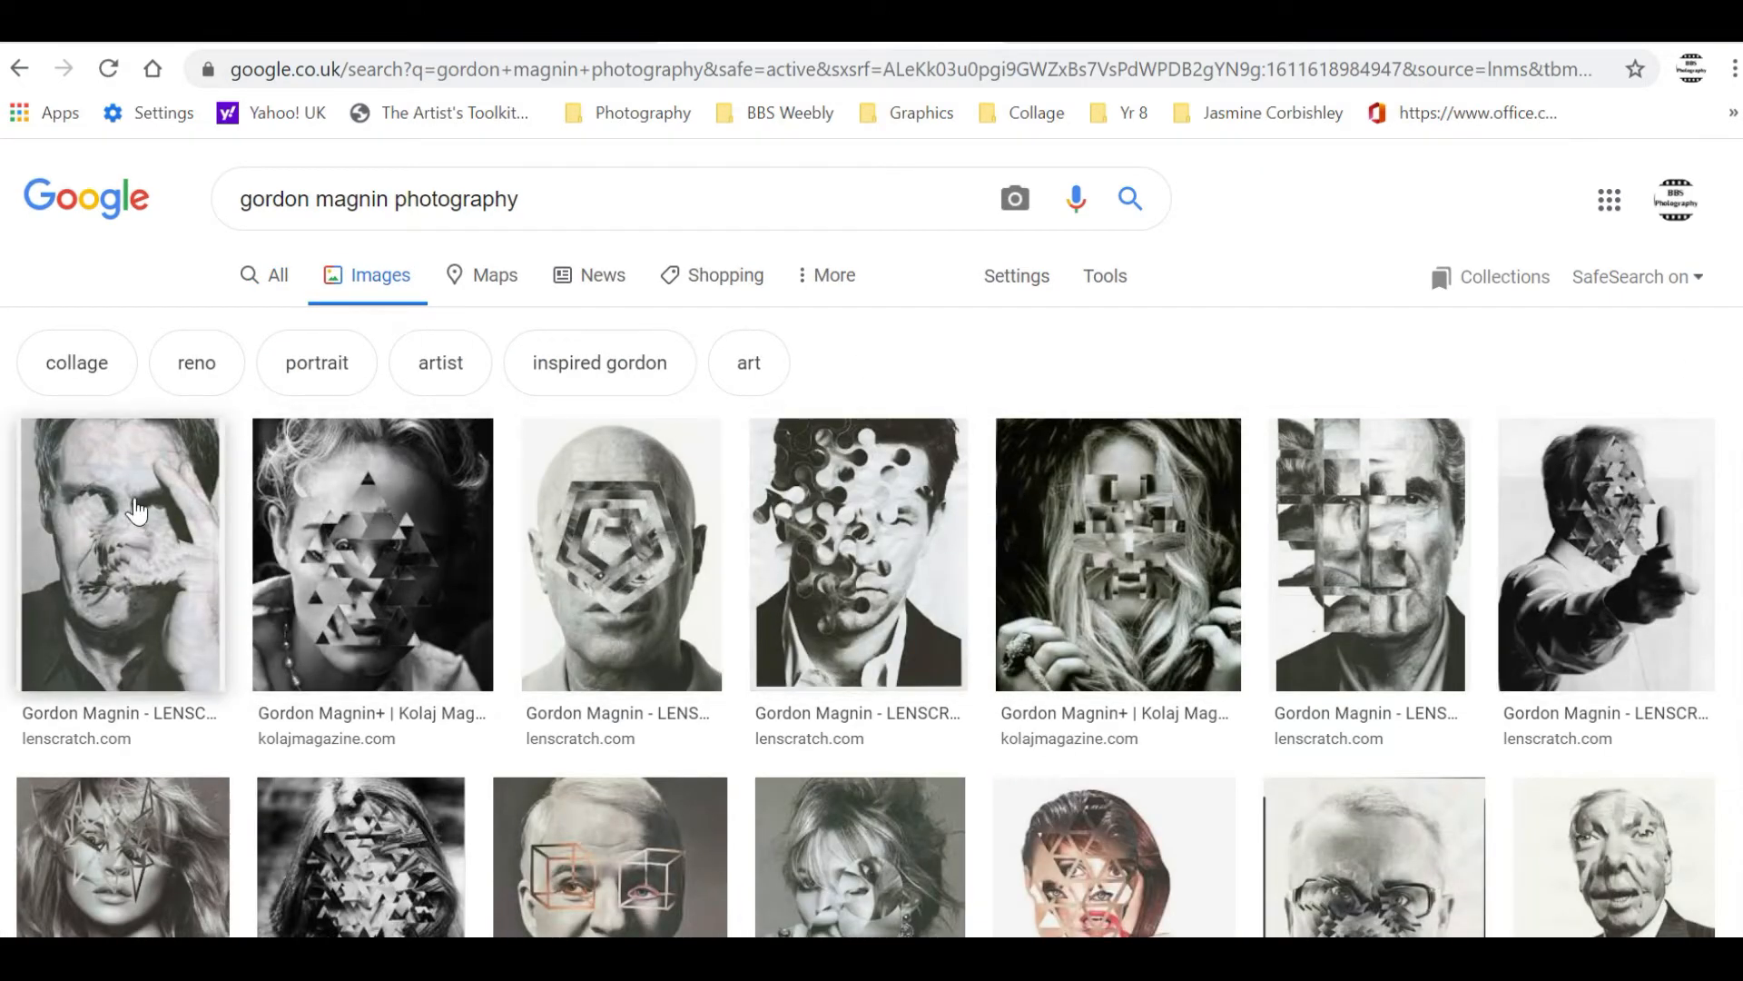
# Copy the first image result, the man with a hand at his face, and paste it onto the Canva page
pyautogui.rightClick(136, 495)
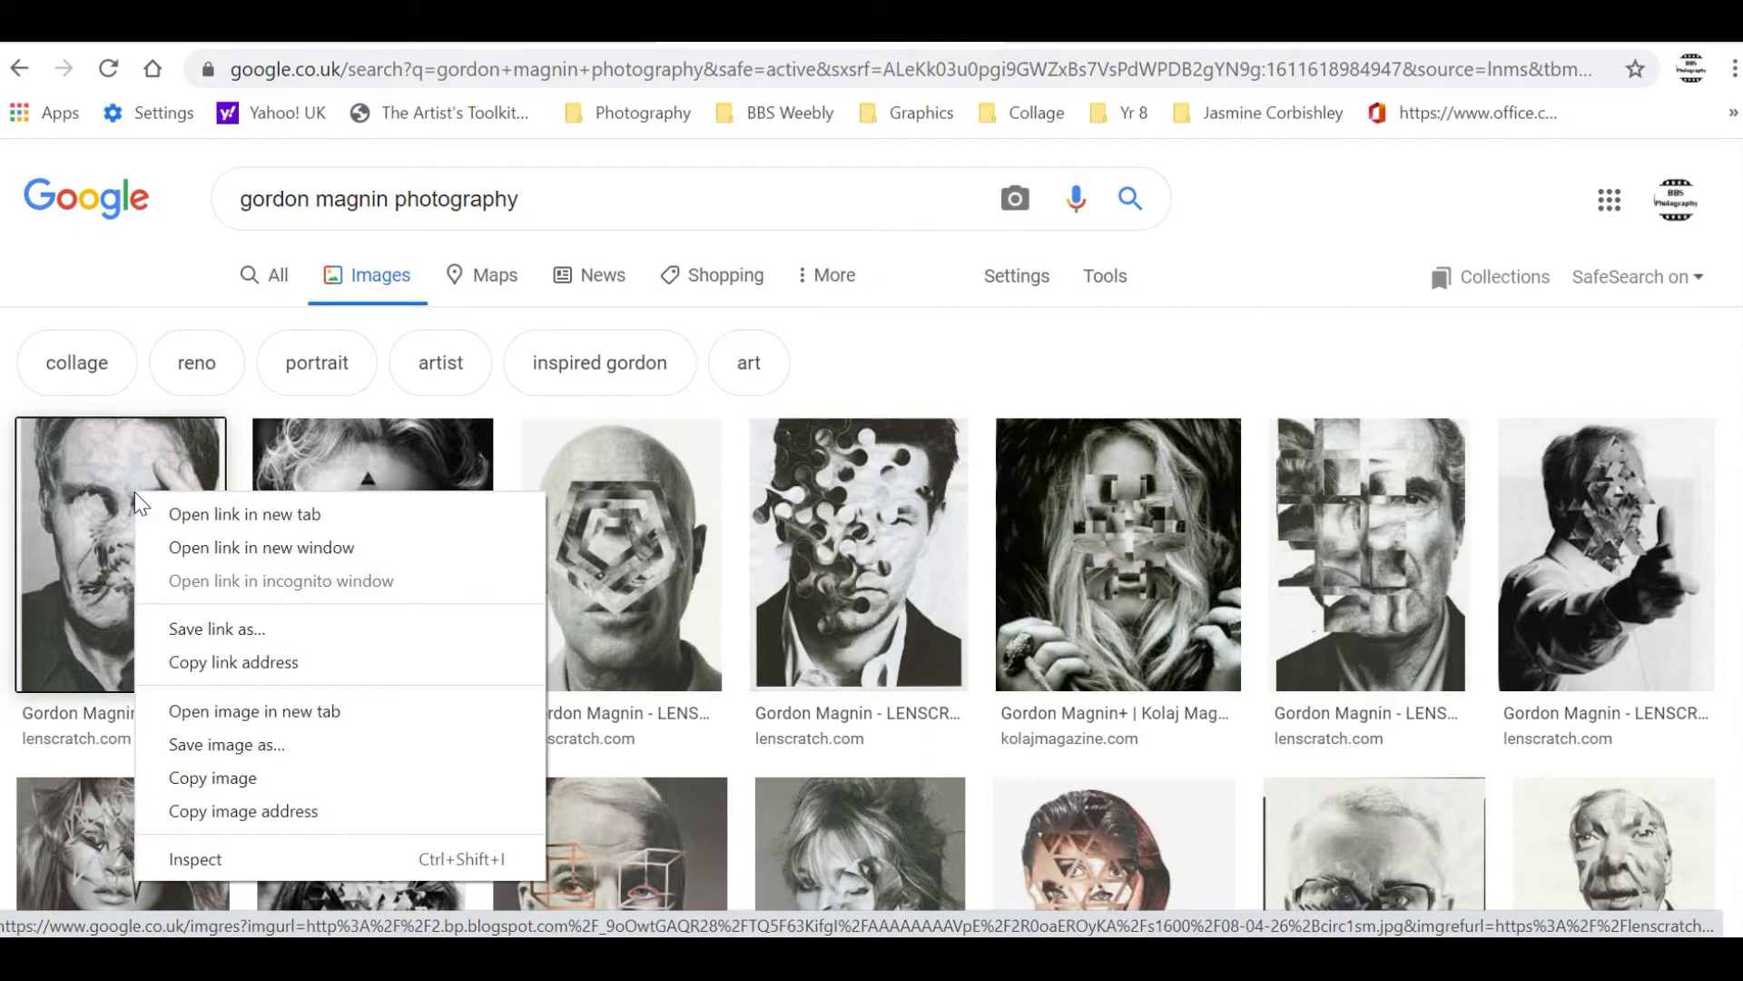
pyautogui.click(212, 779)
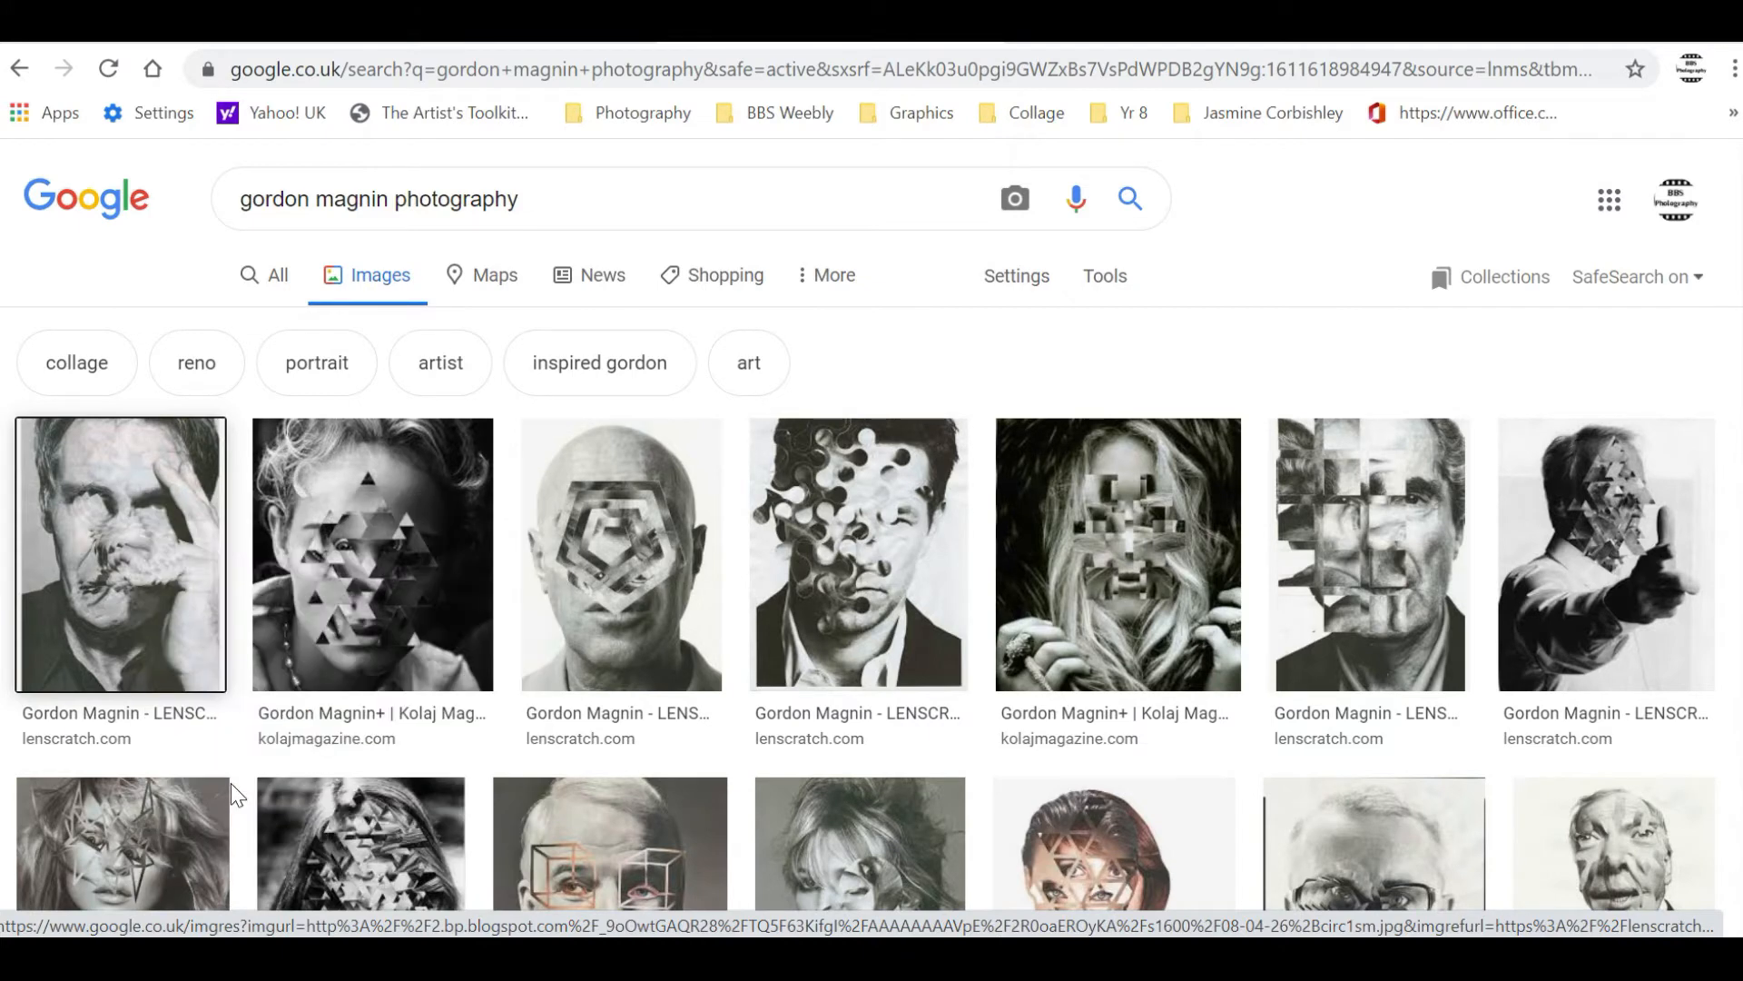
pyautogui.click(472, 42)
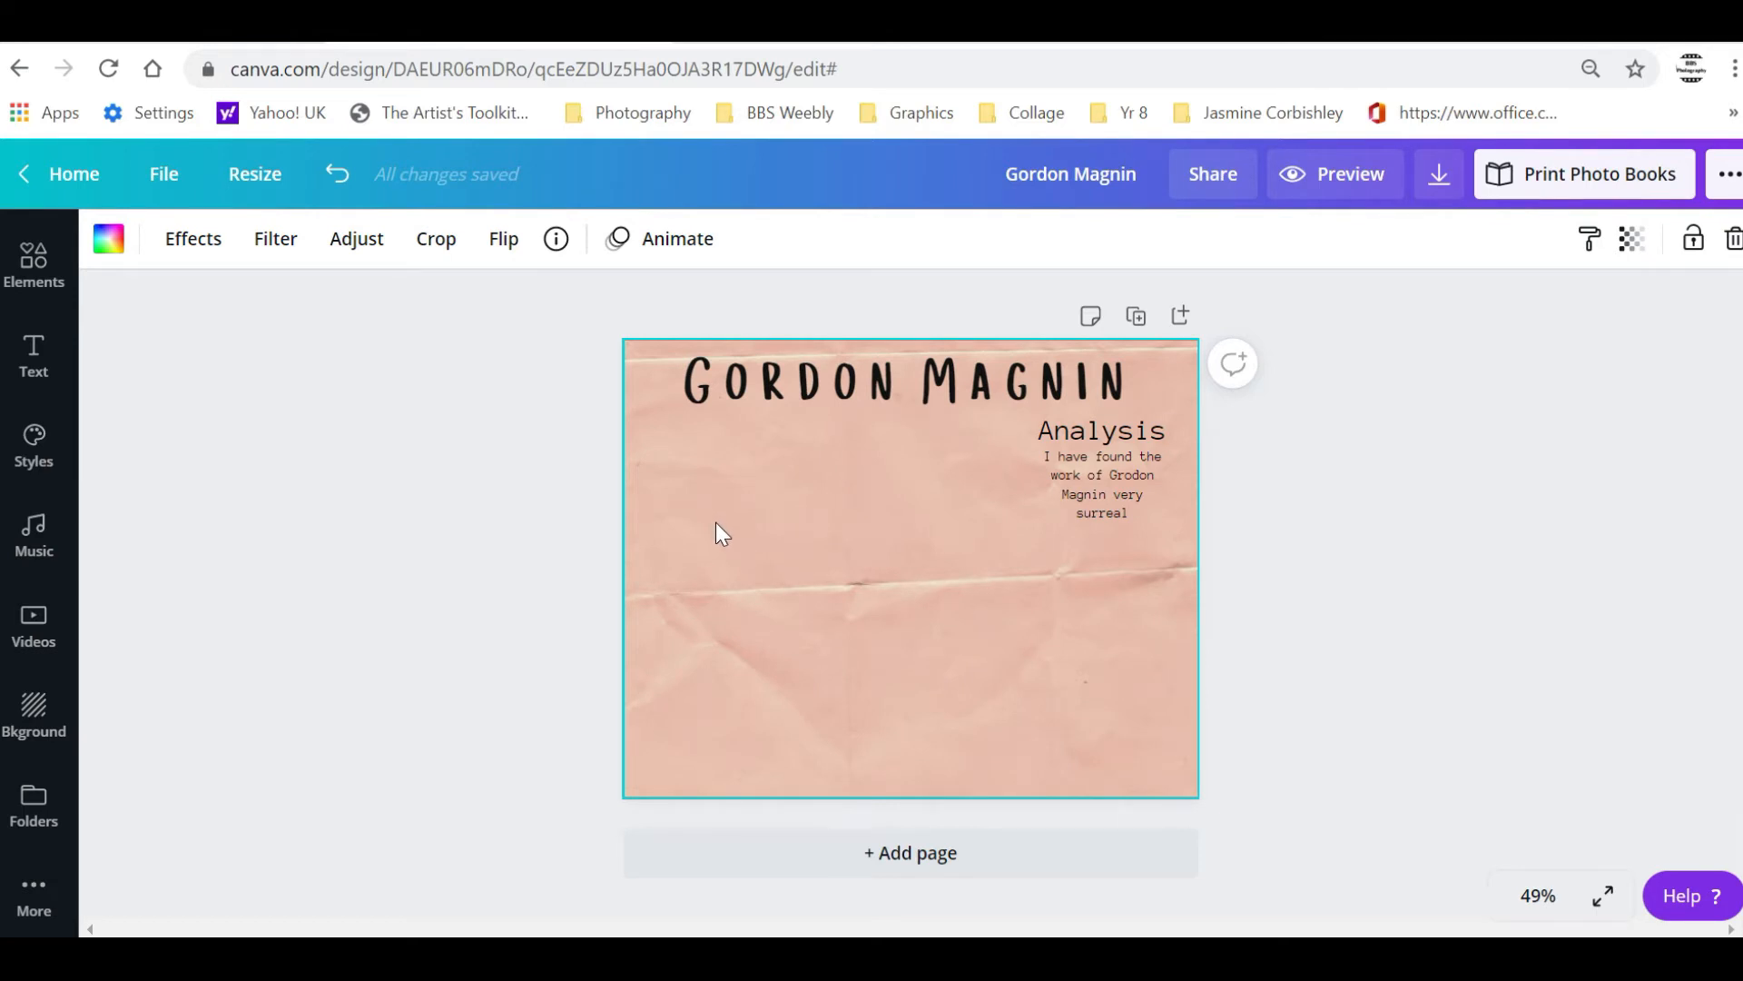
pyautogui.hotkey('ctrl', 'v')
pyautogui.moveTo(891, 543); pyautogui.dragTo(761, 532)
pyautogui.rightClick(907, 546)
pyautogui.click(972, 632)
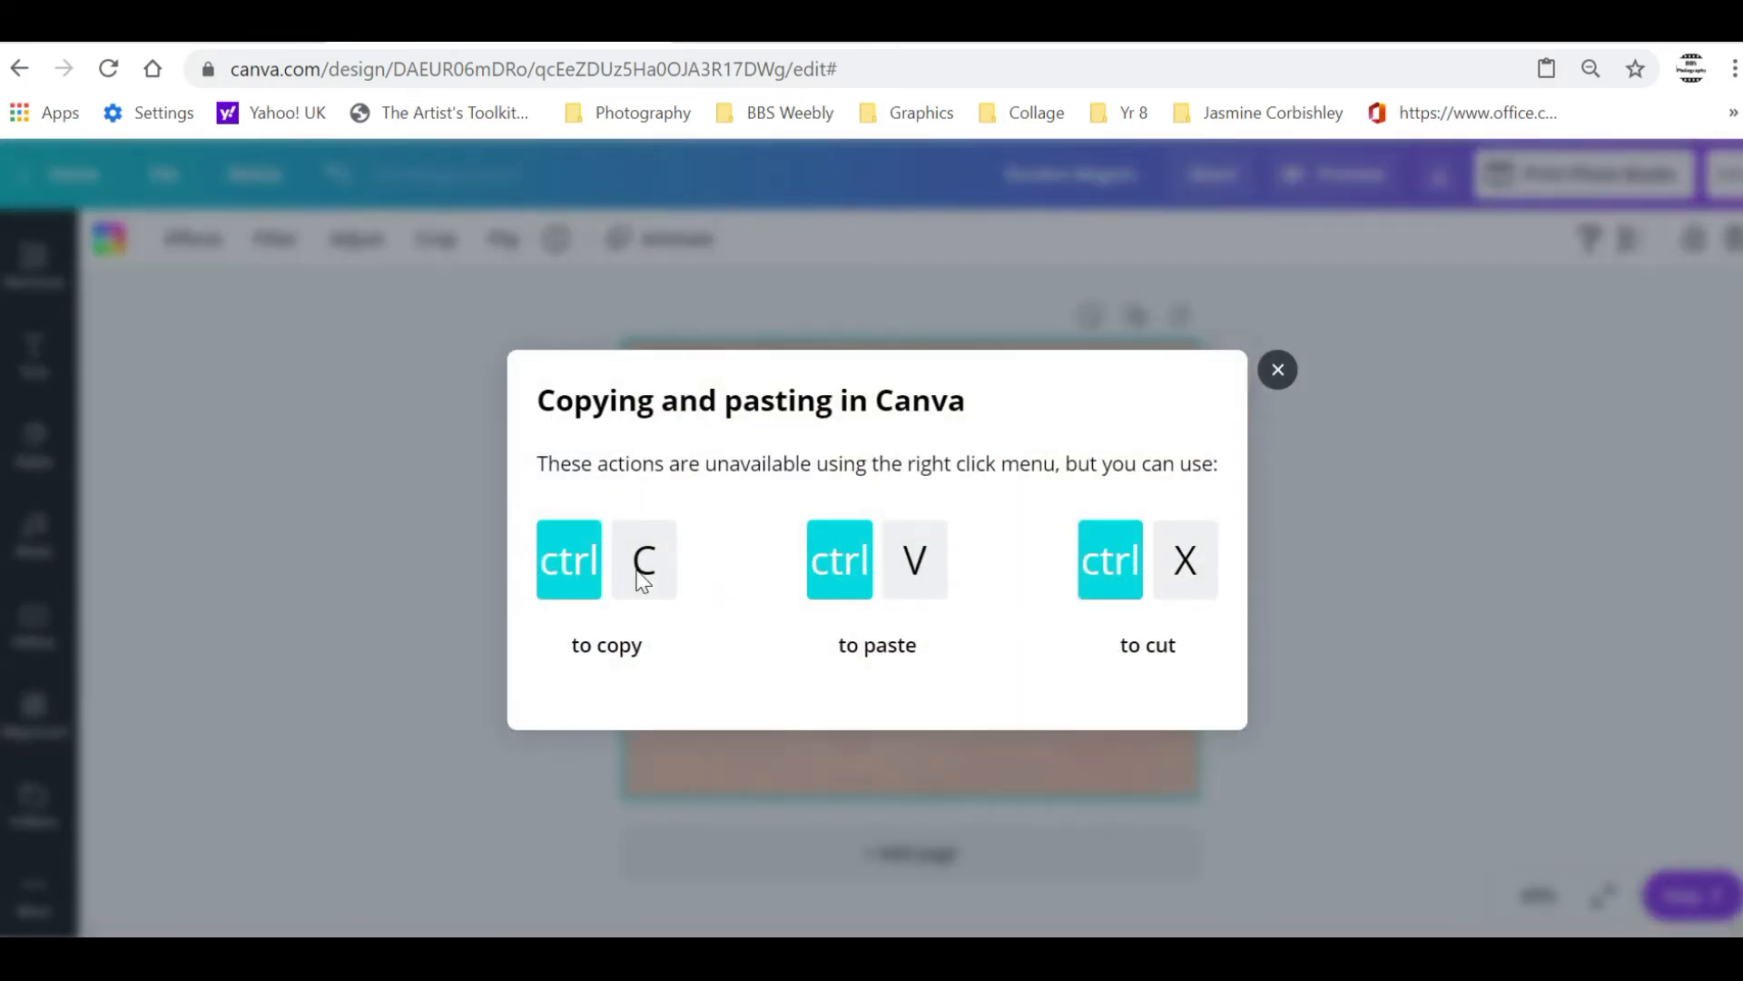
pyautogui.click(1279, 385)
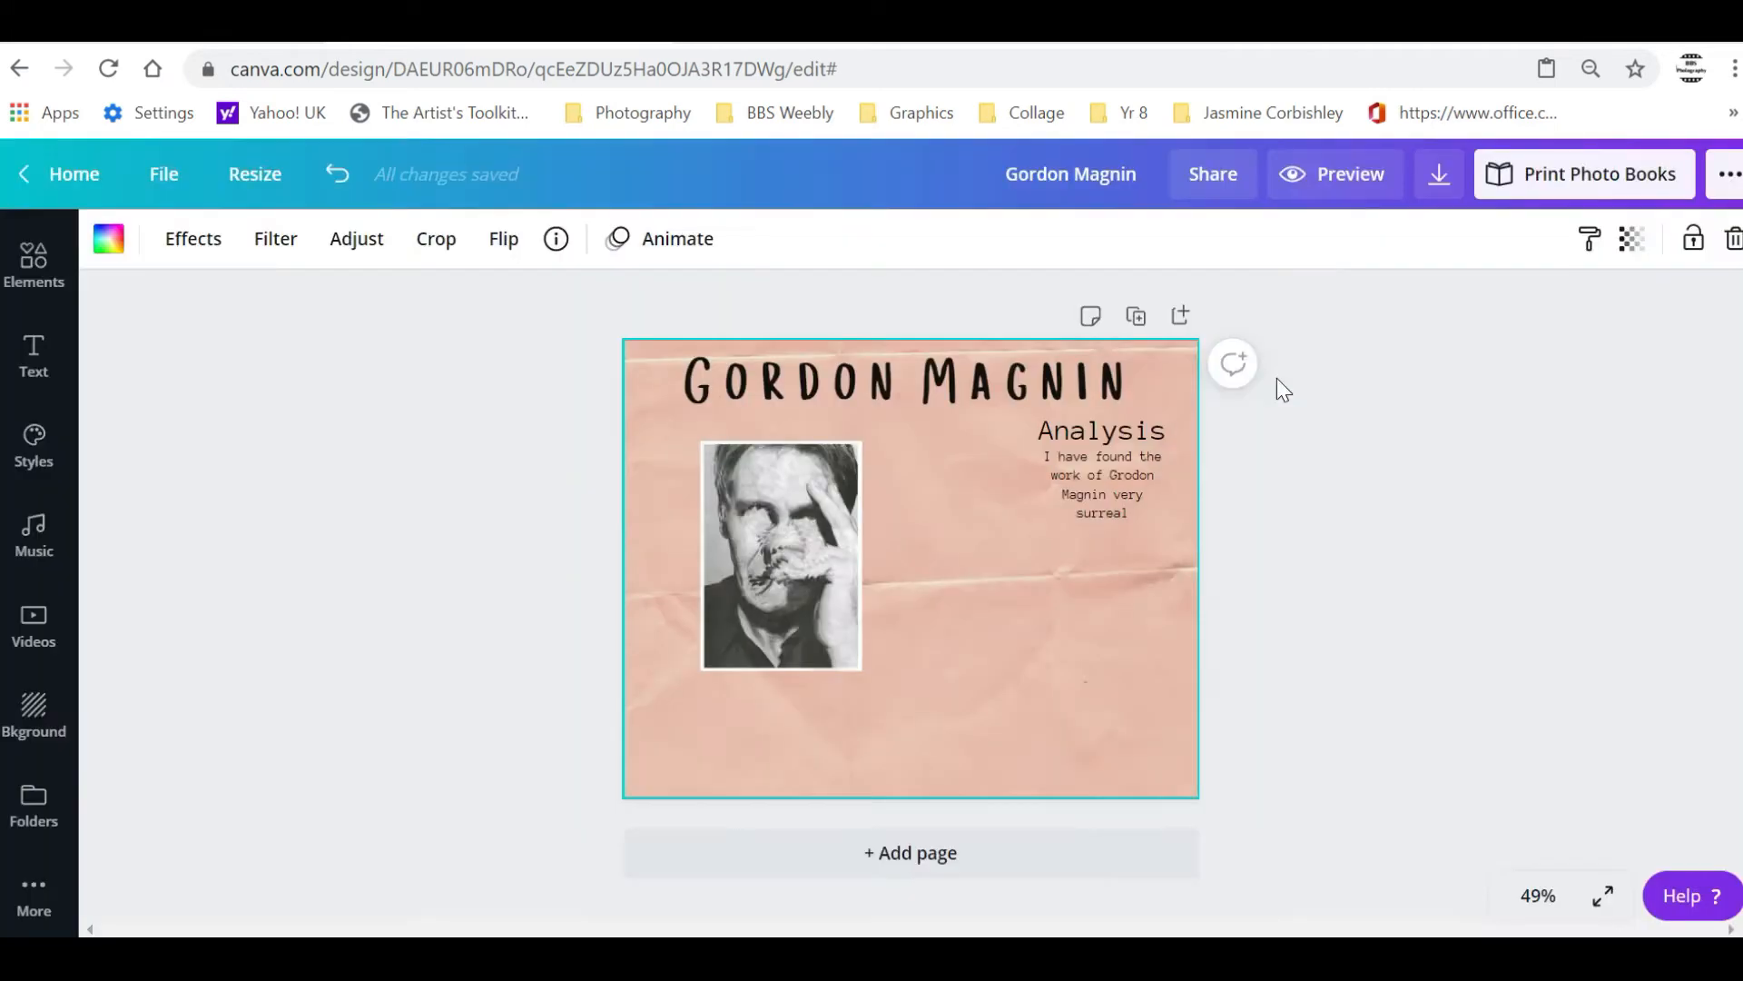
# Shrink the pasted portrait slightly and position it on the page's left side beneath the heading
pyautogui.moveTo(754, 560); pyautogui.dragTo(703, 550)
pyautogui.moveTo(796, 646); pyautogui.dragTo(778, 611)
pyautogui.moveTo(734, 547); pyautogui.dragTo(741, 546)
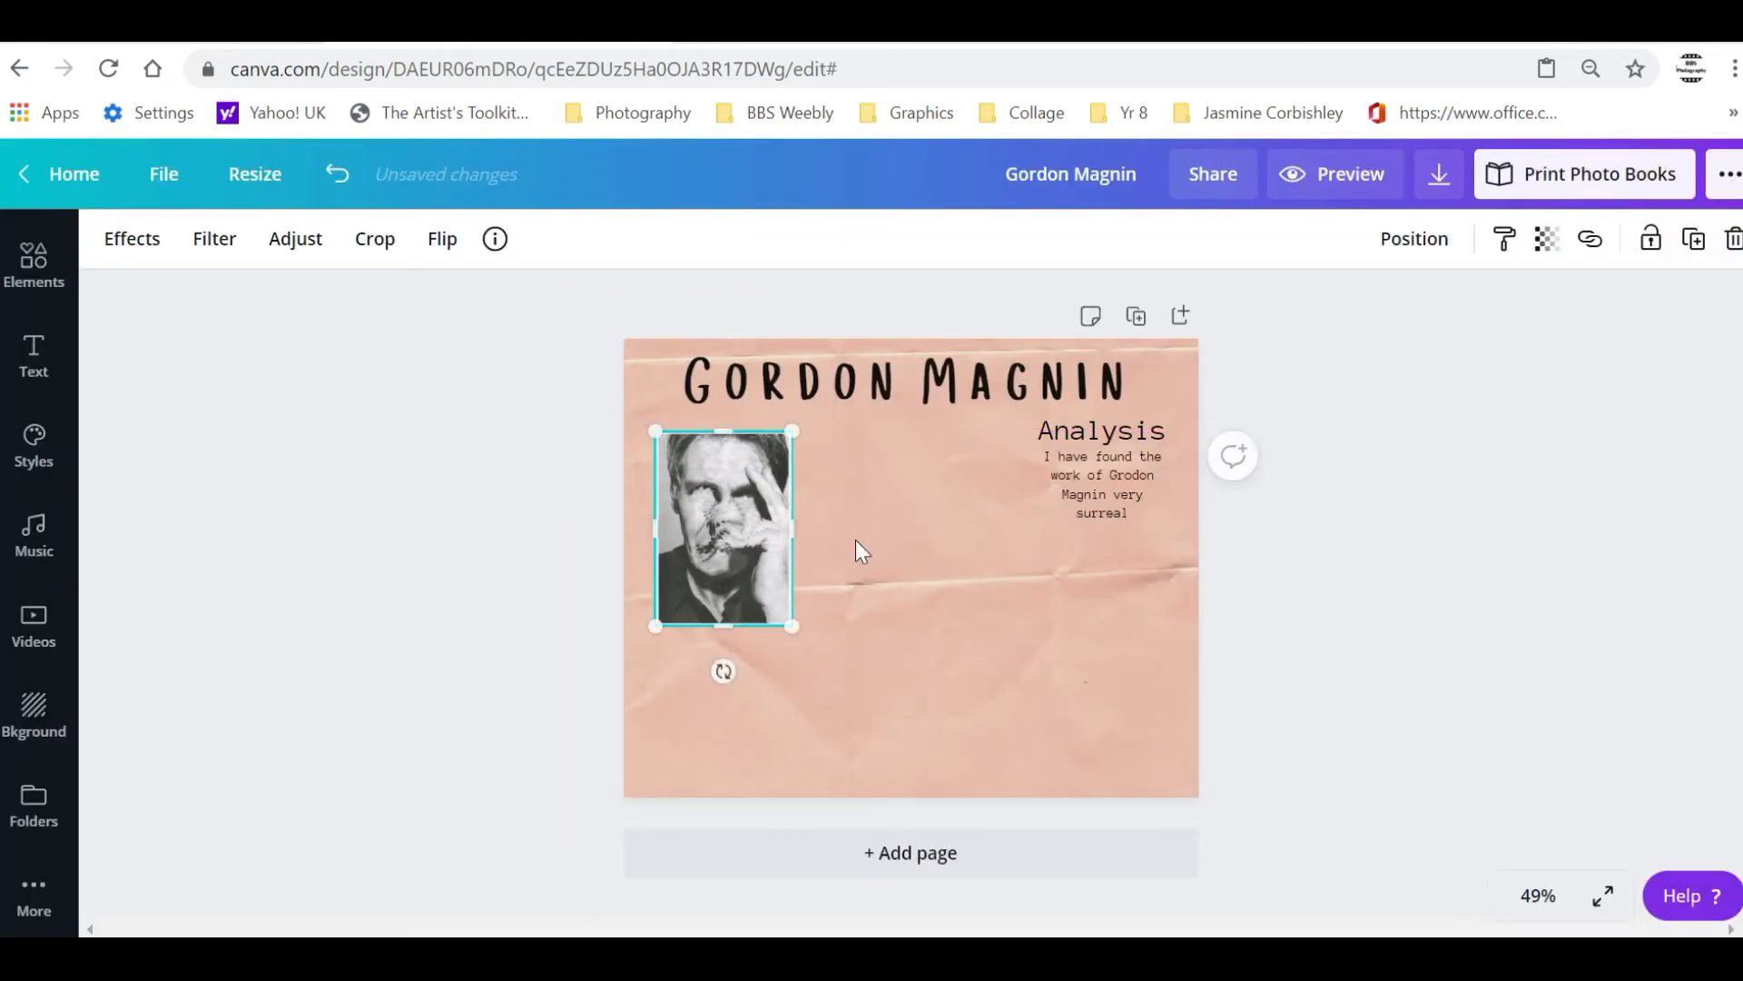
pyautogui.click(856, 541)
# Copy the bald man's pentagon-pattern portrait from the Google image results and paste it onto the Canva page
pyautogui.click(815, 45)
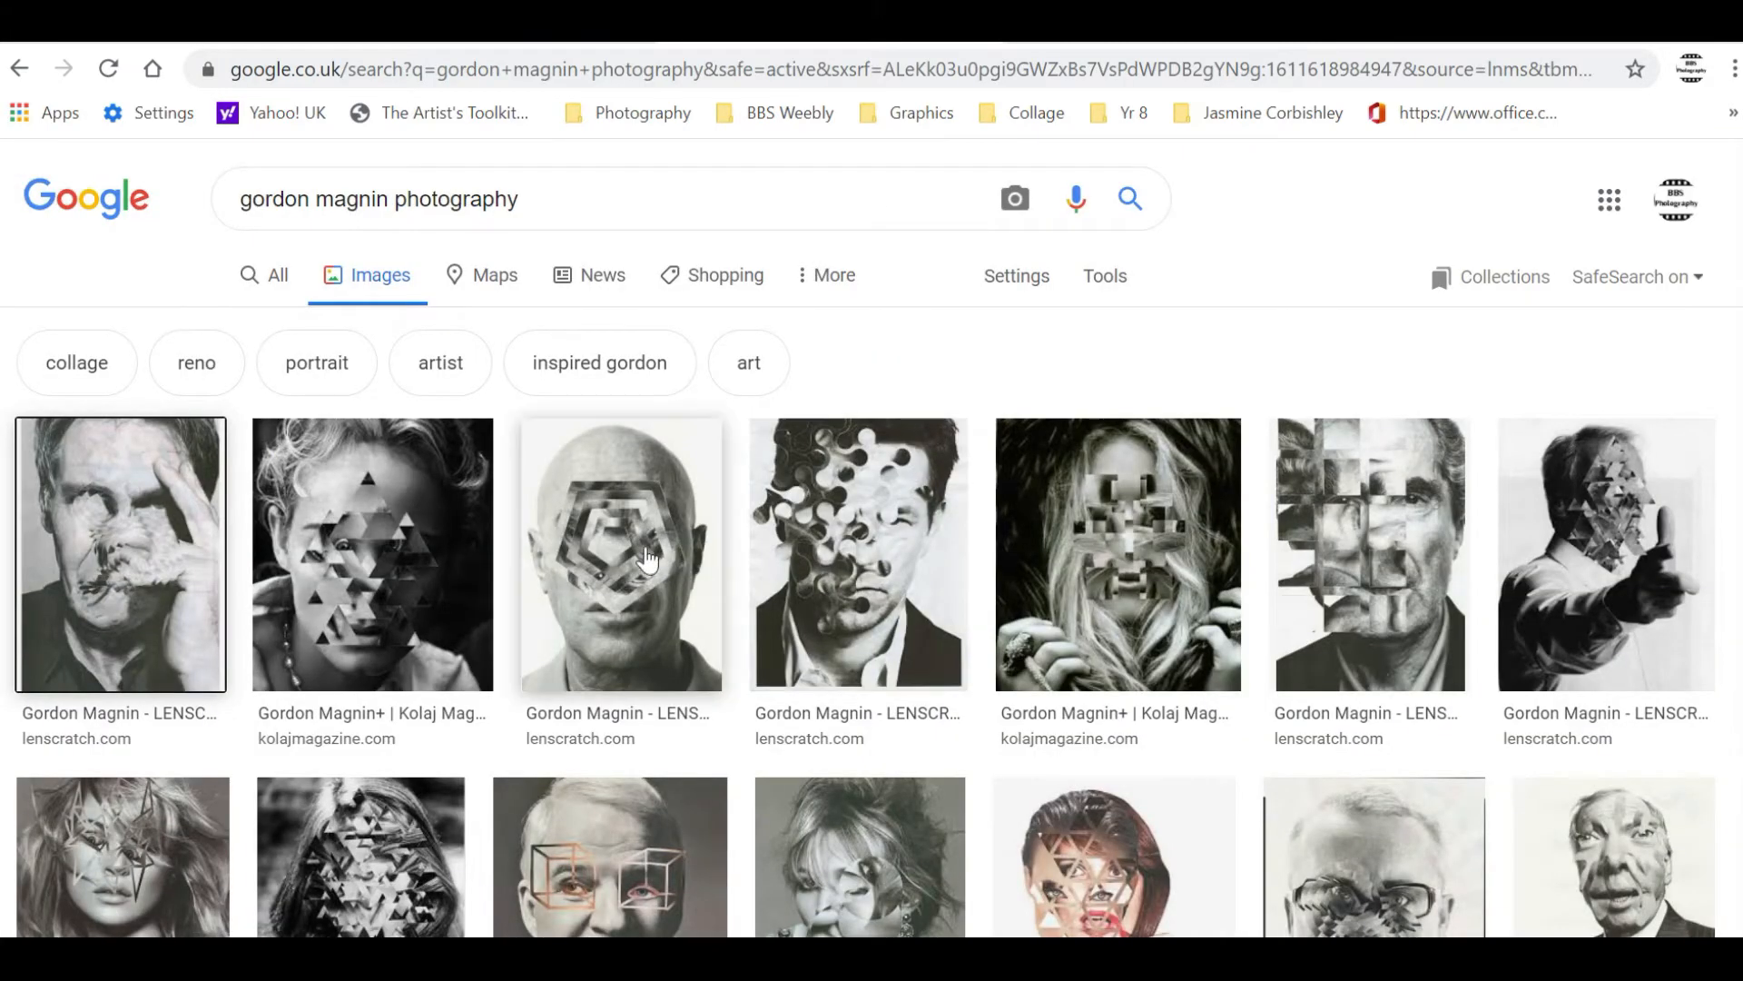
pyautogui.rightClick(636, 541)
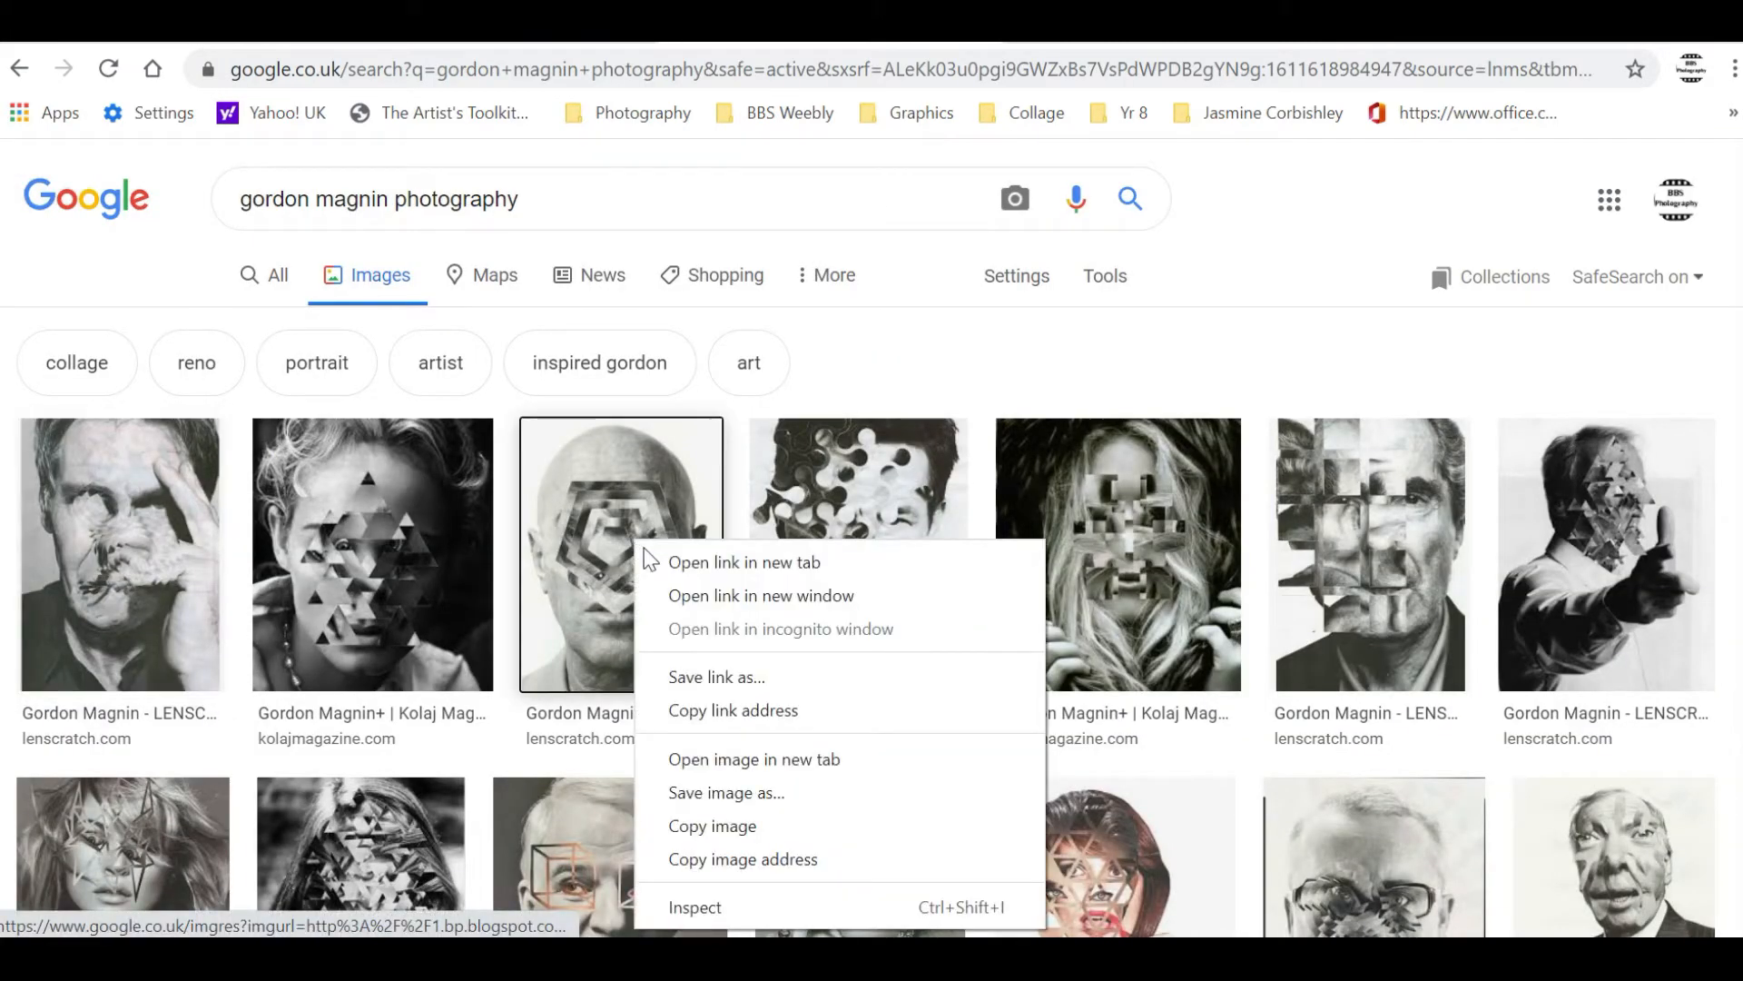
pyautogui.click(733, 829)
pyautogui.click(542, 45)
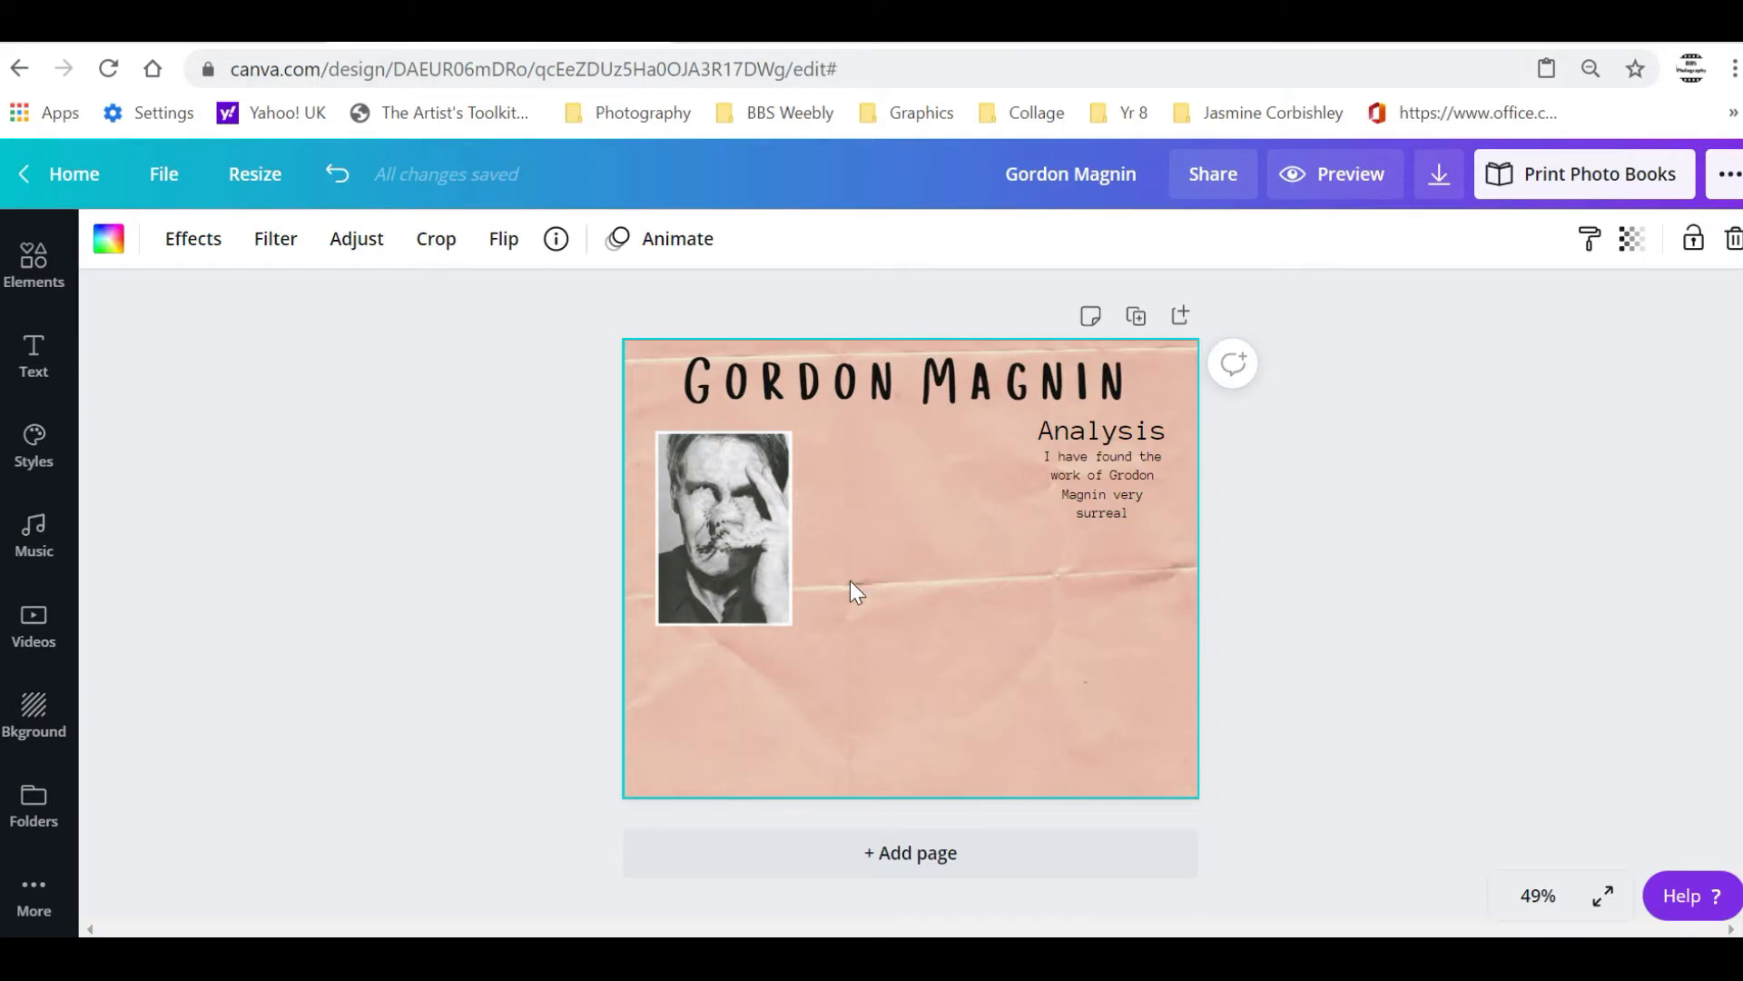
pyautogui.hotkey('ctrl', 'v')
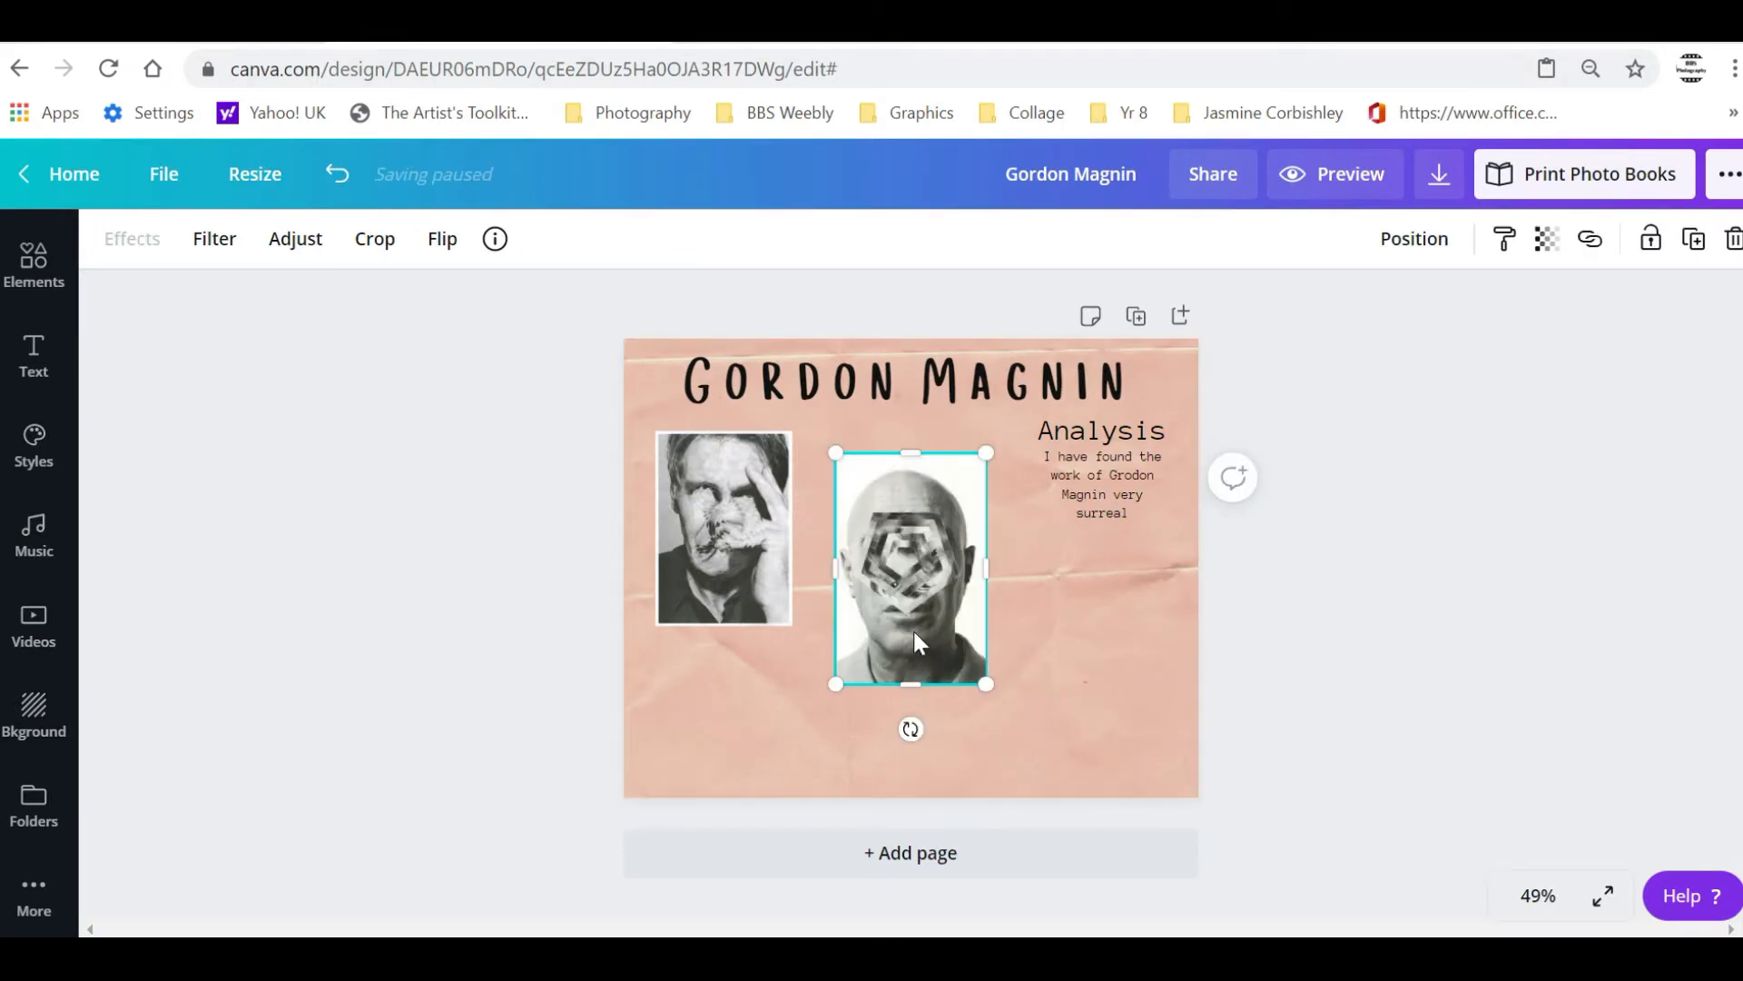
# Shrink the bald man's portrait to the first portrait's height and align the two side by side below the heading
pyautogui.moveTo(986, 684); pyautogui.dragTo(931, 631)
pyautogui.moveTo(728, 550); pyautogui.dragTo(720, 542)
pyautogui.moveTo(901, 537); pyautogui.dragTo(877, 530)
pyautogui.click(961, 532)
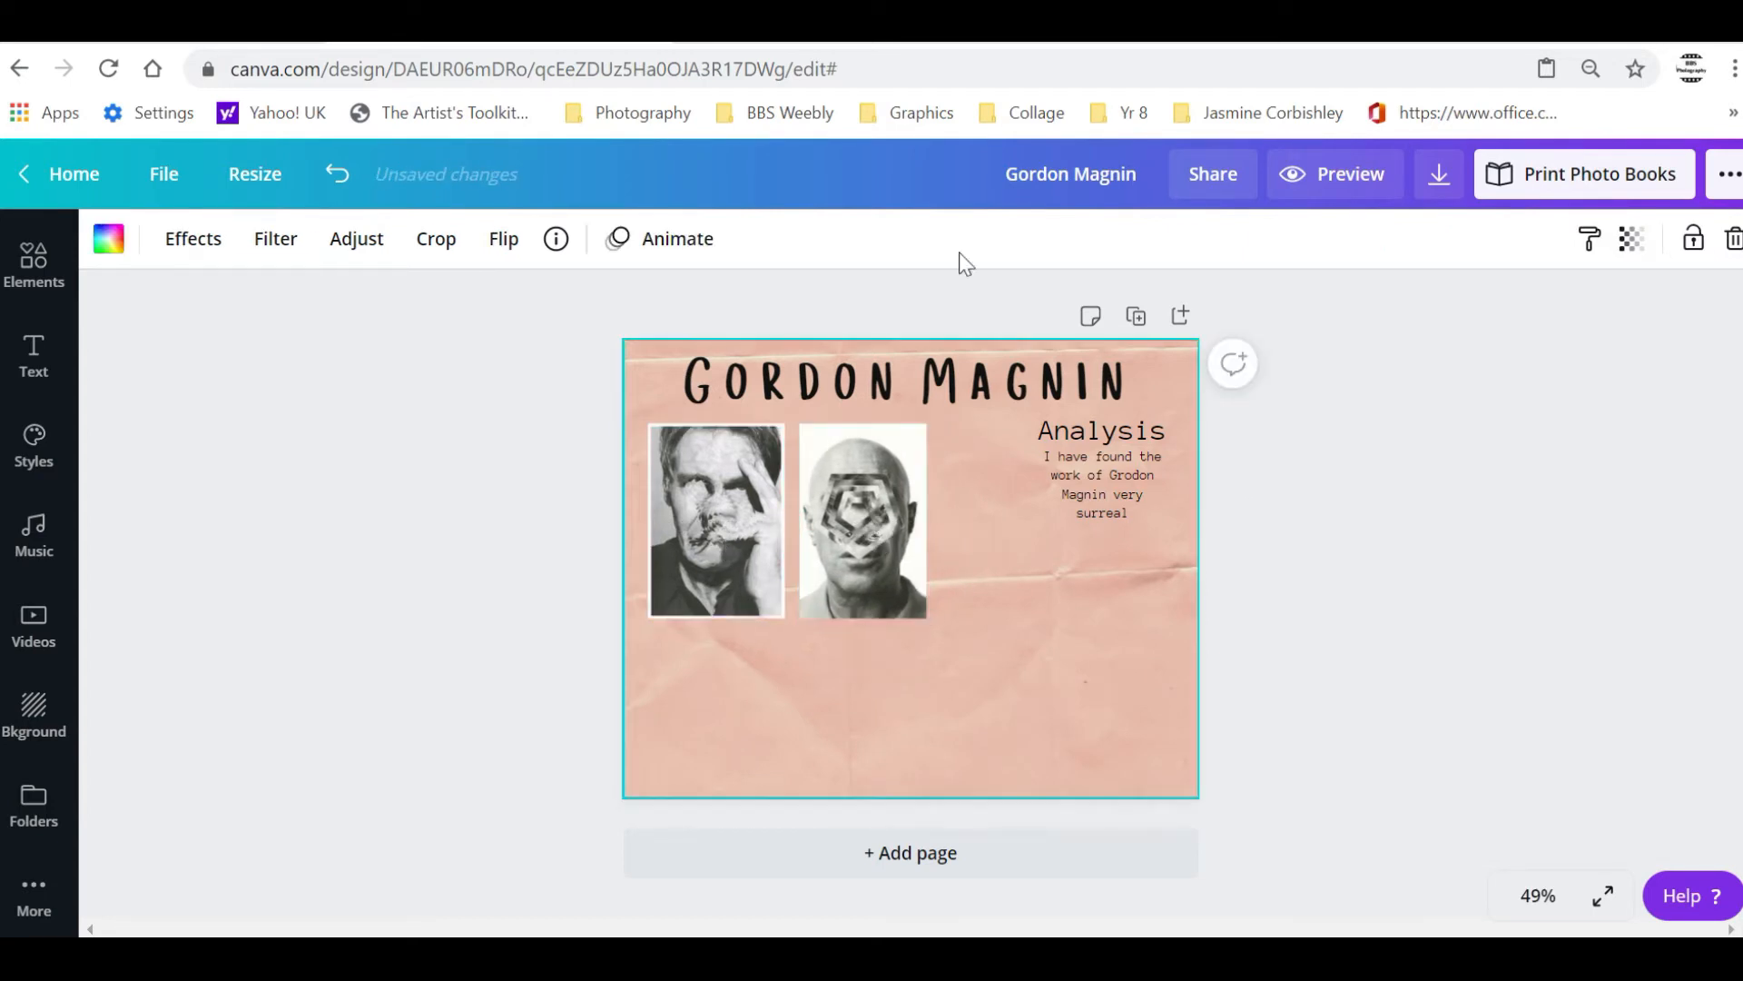
# Copy the colour portrait of the dark-haired woman from the Google image results and paste it onto the Canva page
pyautogui.click(817, 46)
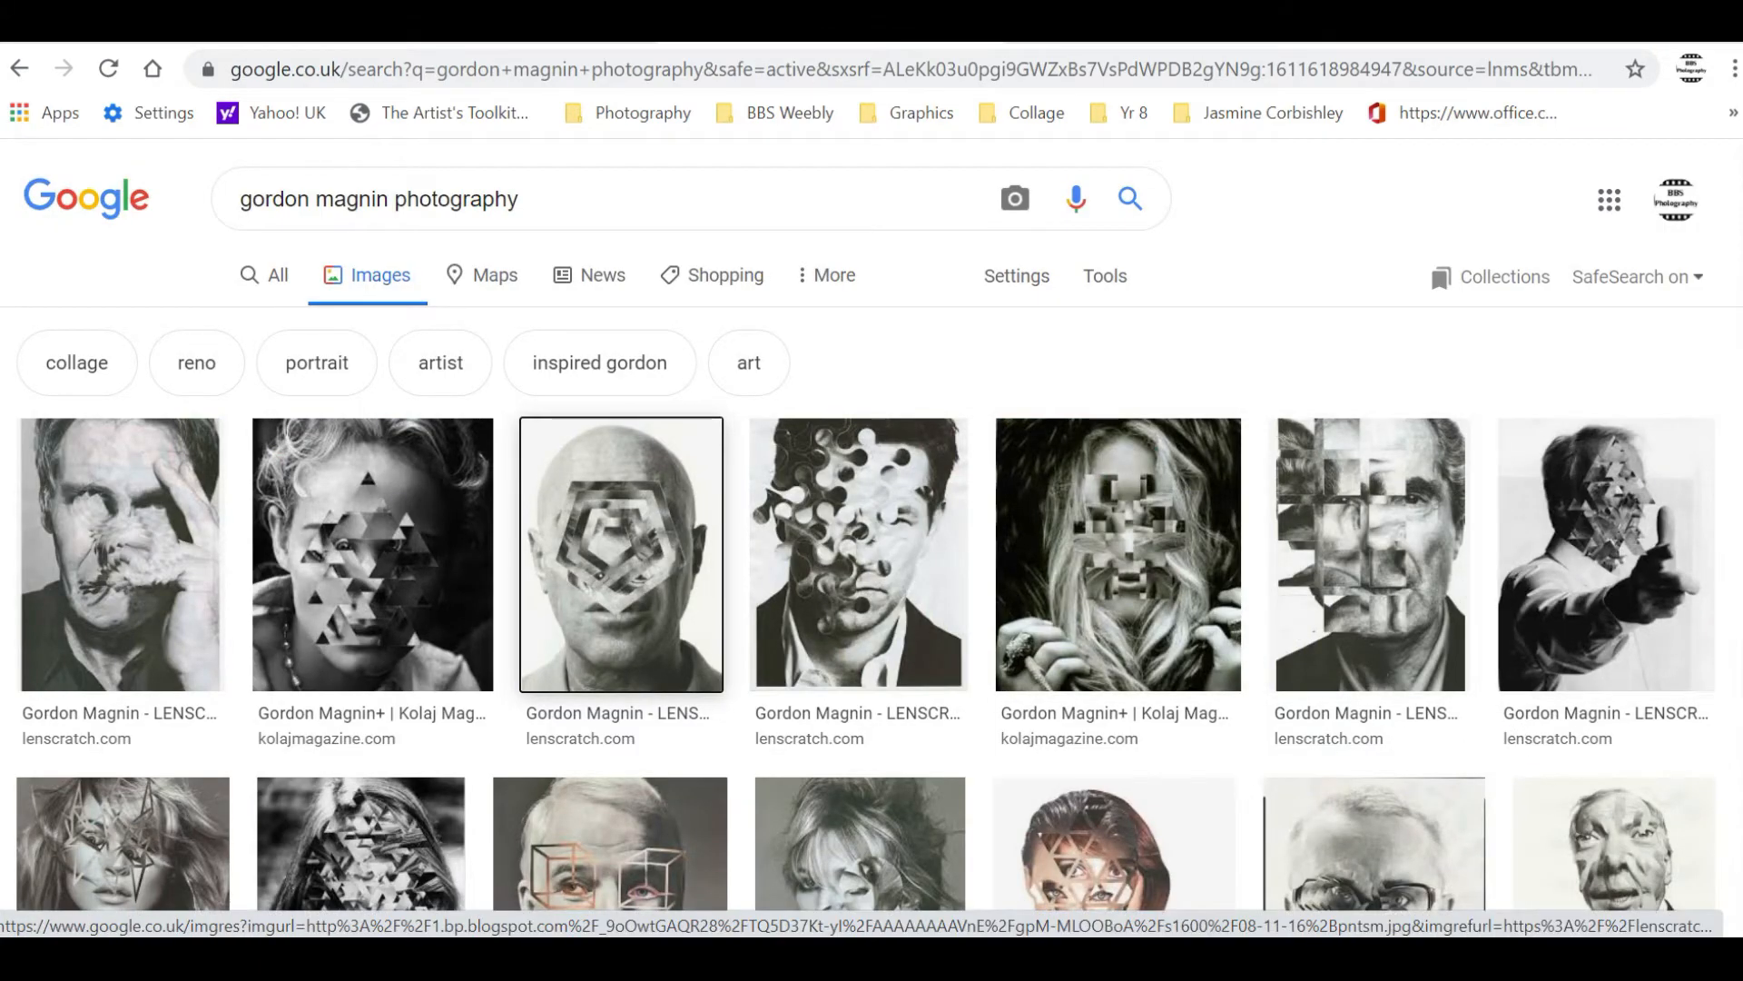
pyautogui.scroll(-3, 621, 554)
pyautogui.rightClick(1064, 550)
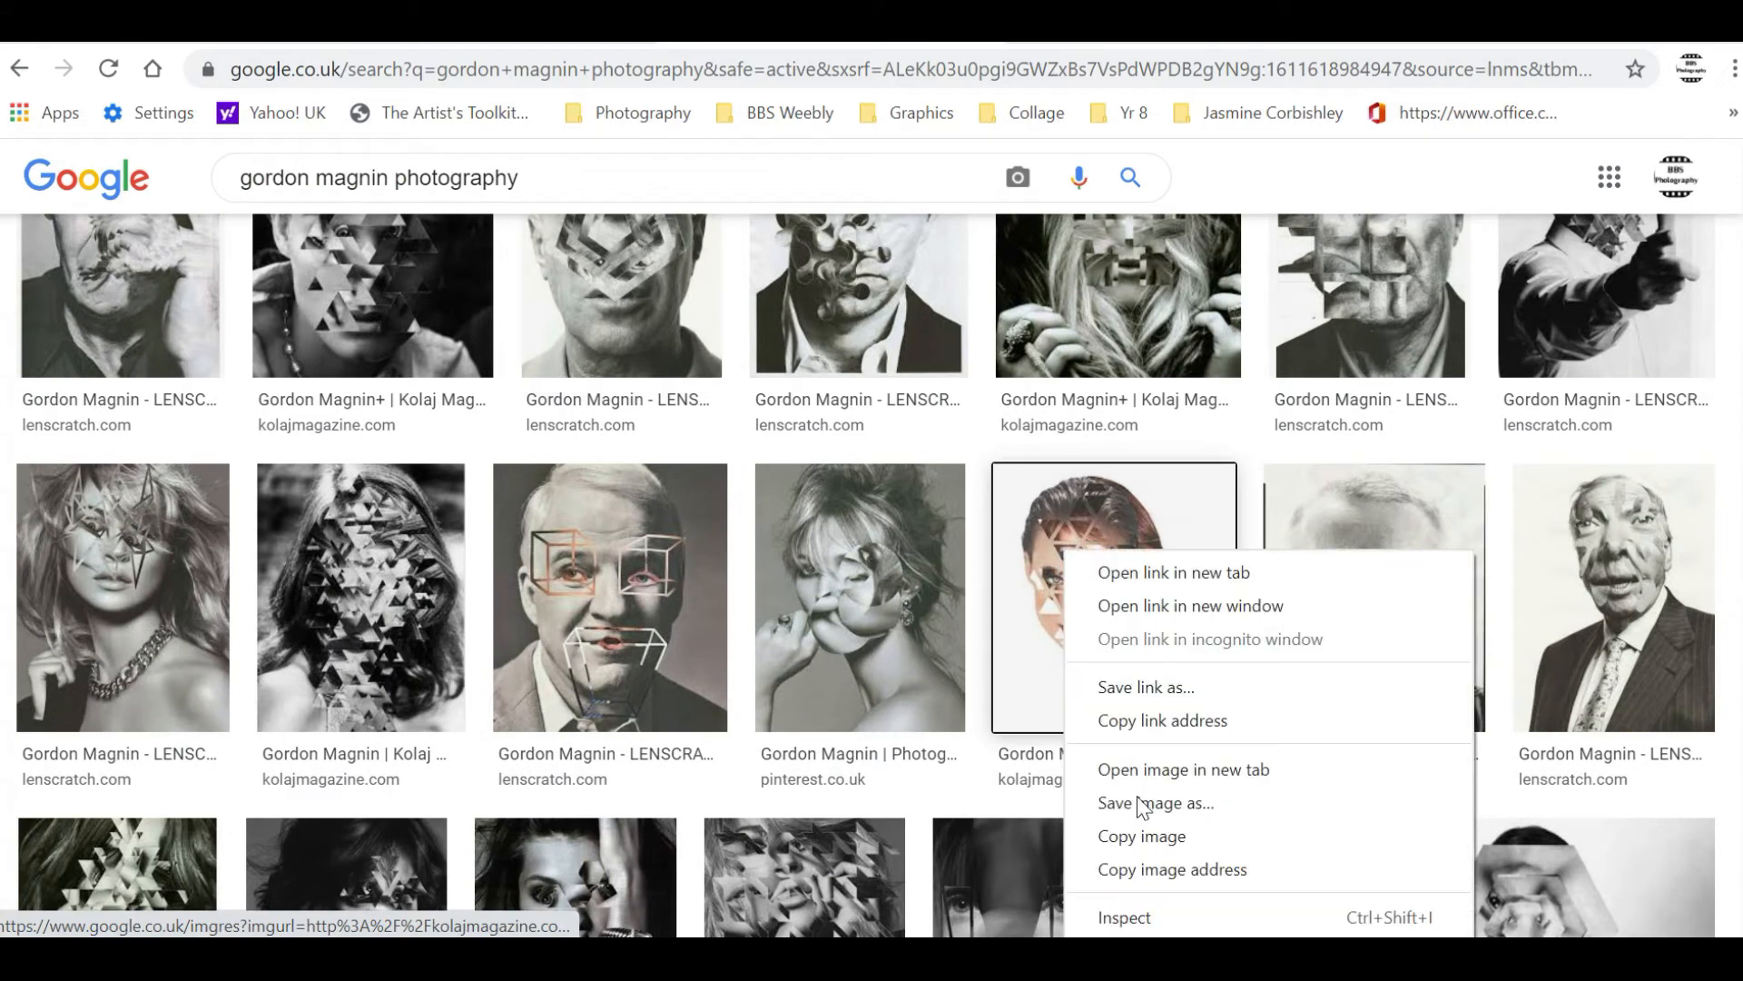
pyautogui.click(1130, 836)
pyautogui.click(543, 46)
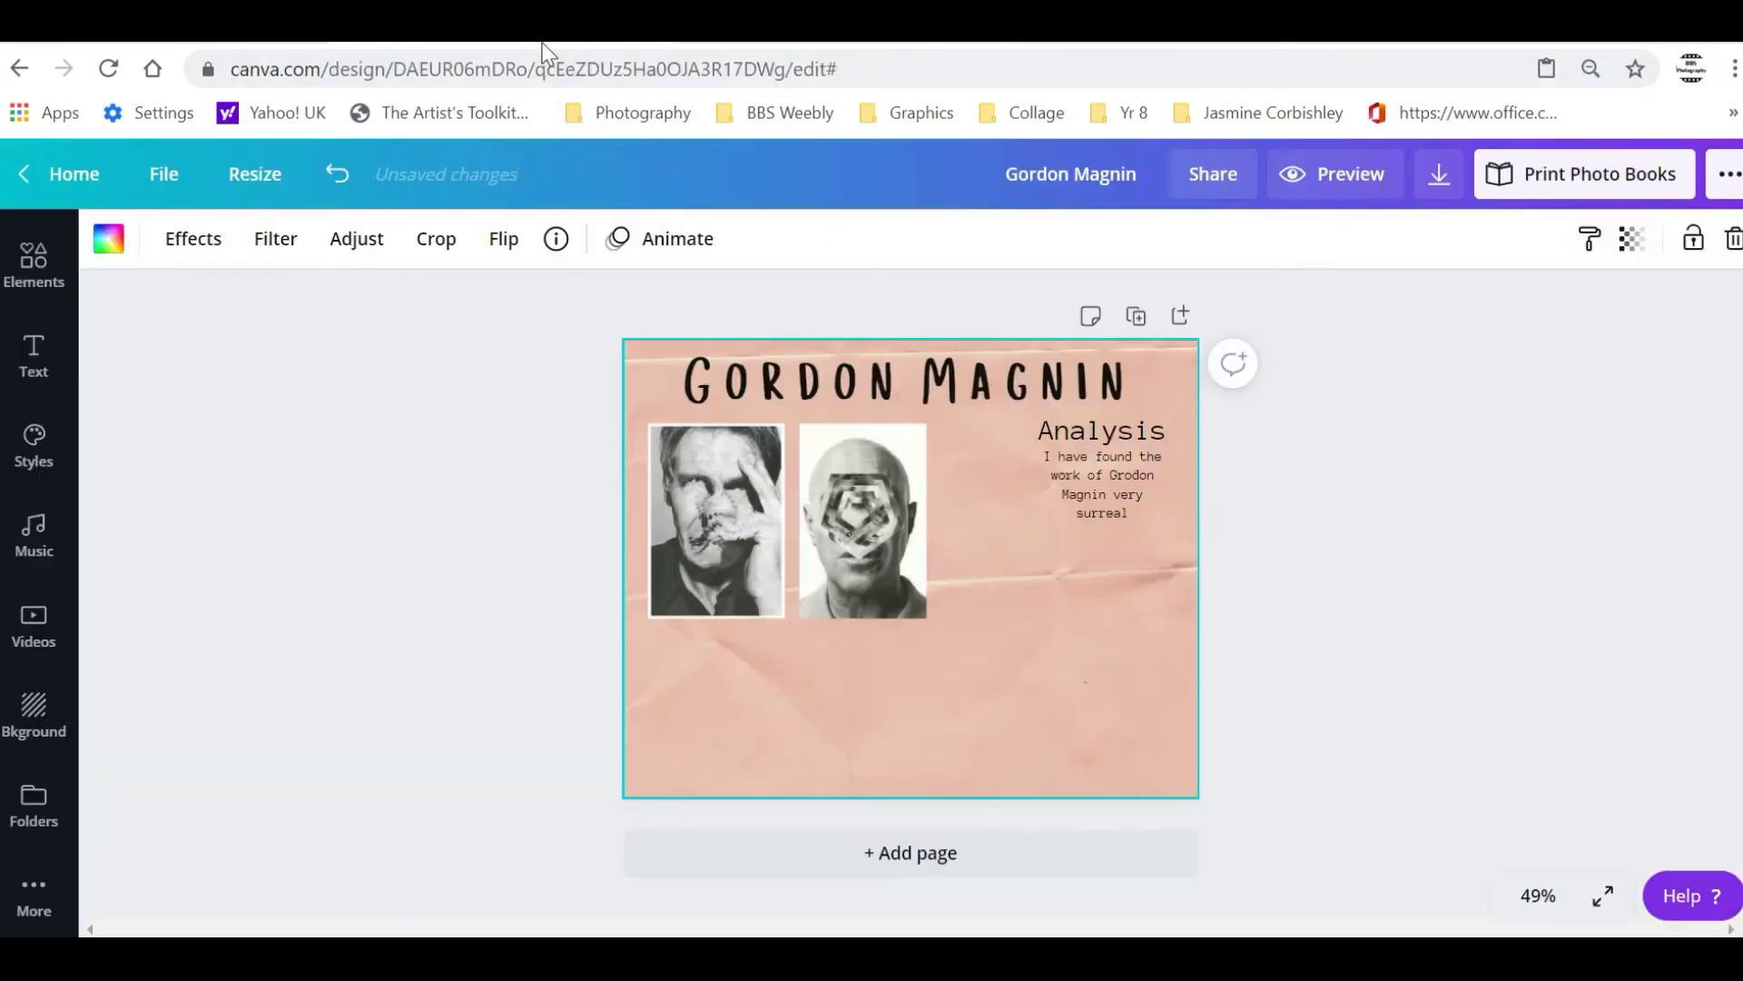
pyautogui.hotkey('ctrl', 'v')
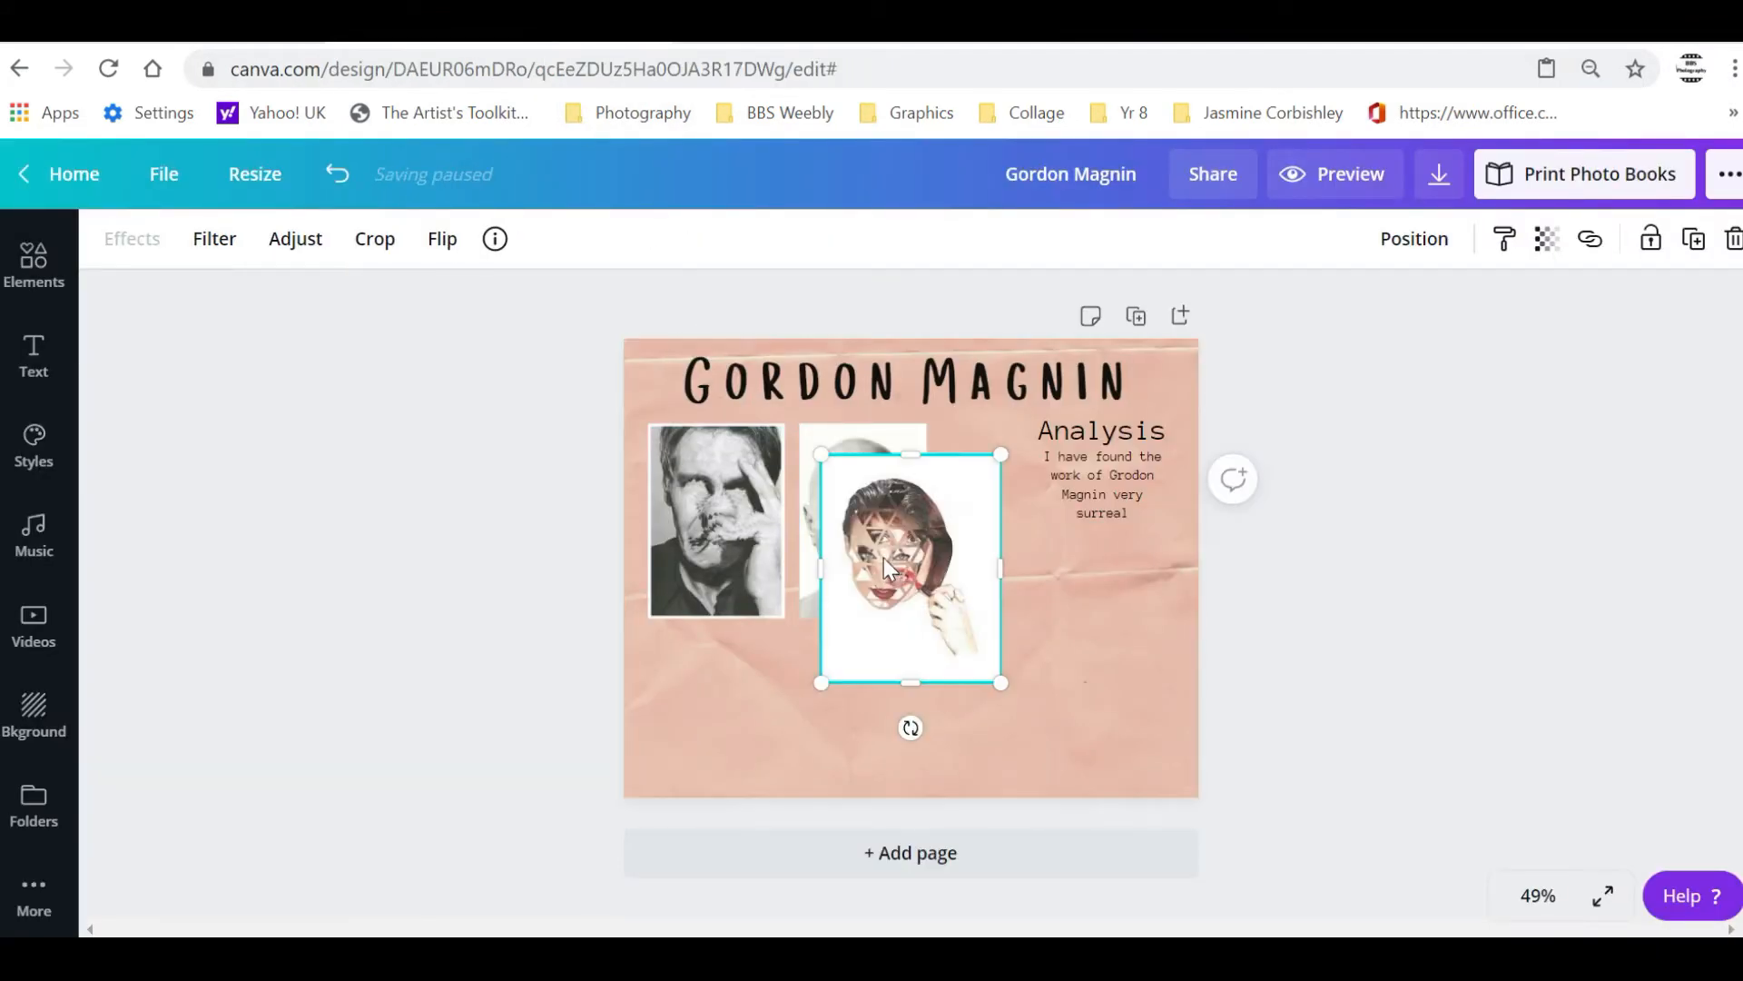
# Shrink the woman's portrait and place it directly below the first portrait, at the page's lower left
pyautogui.moveTo(885, 557); pyautogui.dragTo(885, 609)
pyautogui.moveTo(1000, 722); pyautogui.dragTo(982, 706)
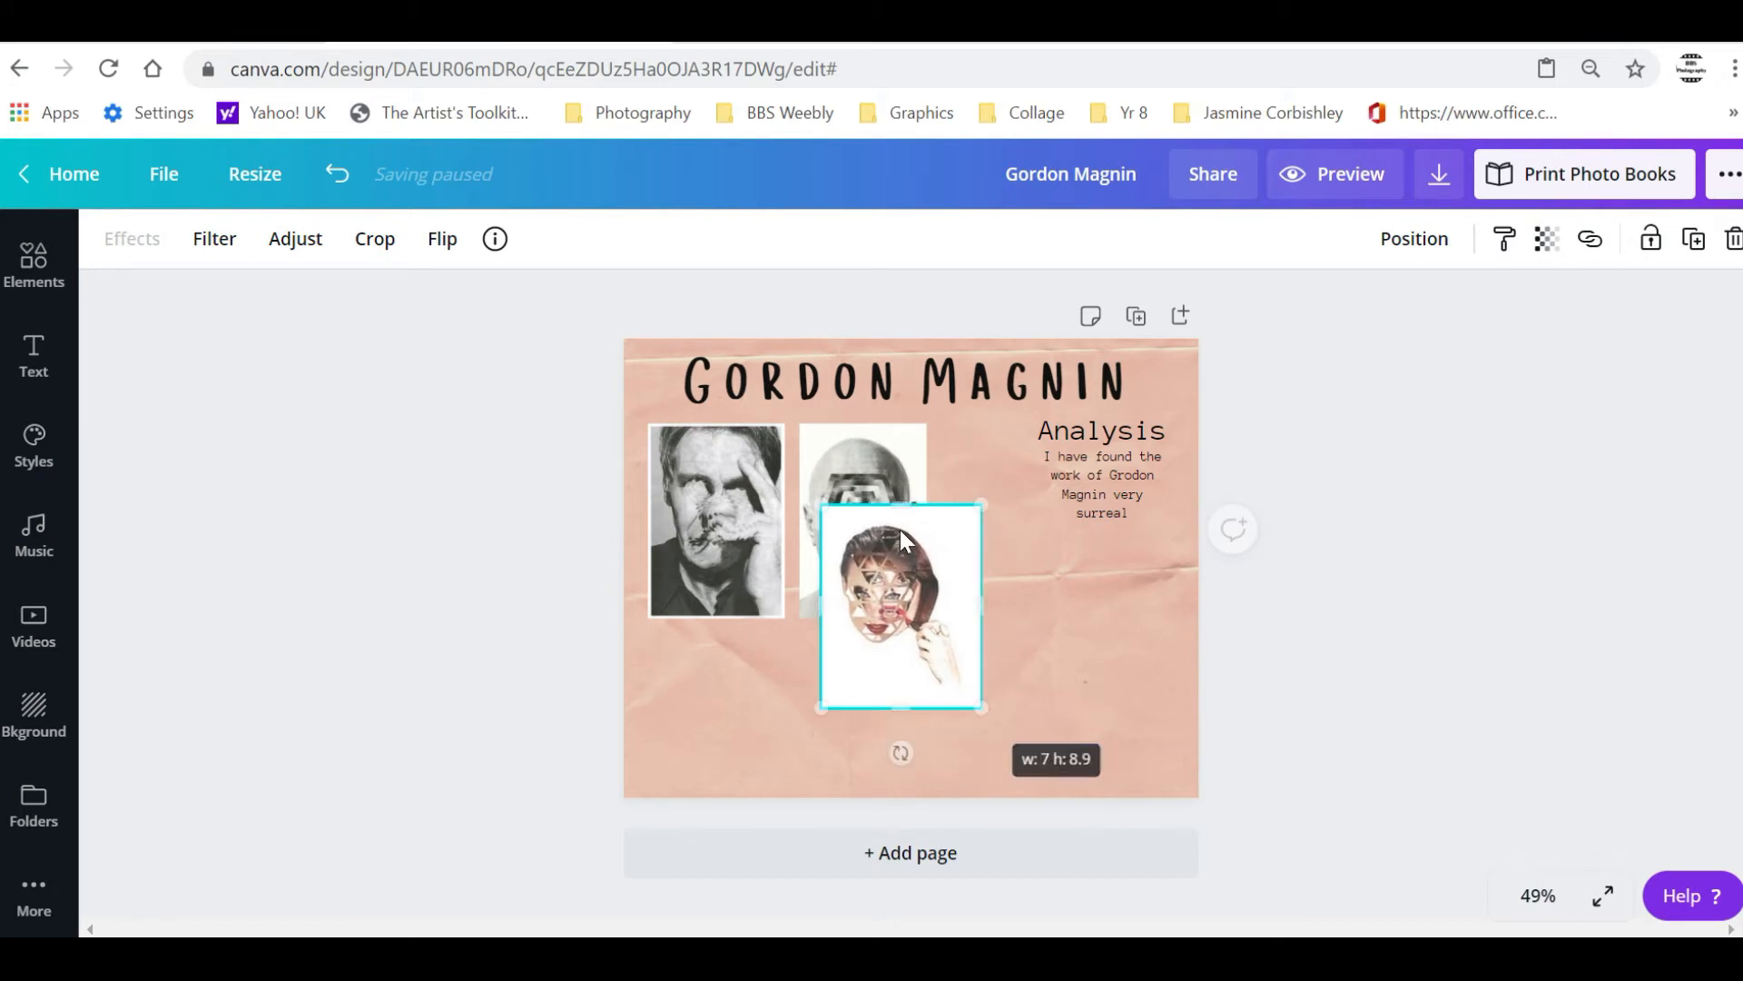
pyautogui.moveTo(901, 535); pyautogui.dragTo(765, 635)
pyautogui.moveTo(844, 806); pyautogui.dragTo(809, 773)
pyautogui.moveTo(761, 669); pyautogui.dragTo(736, 698)
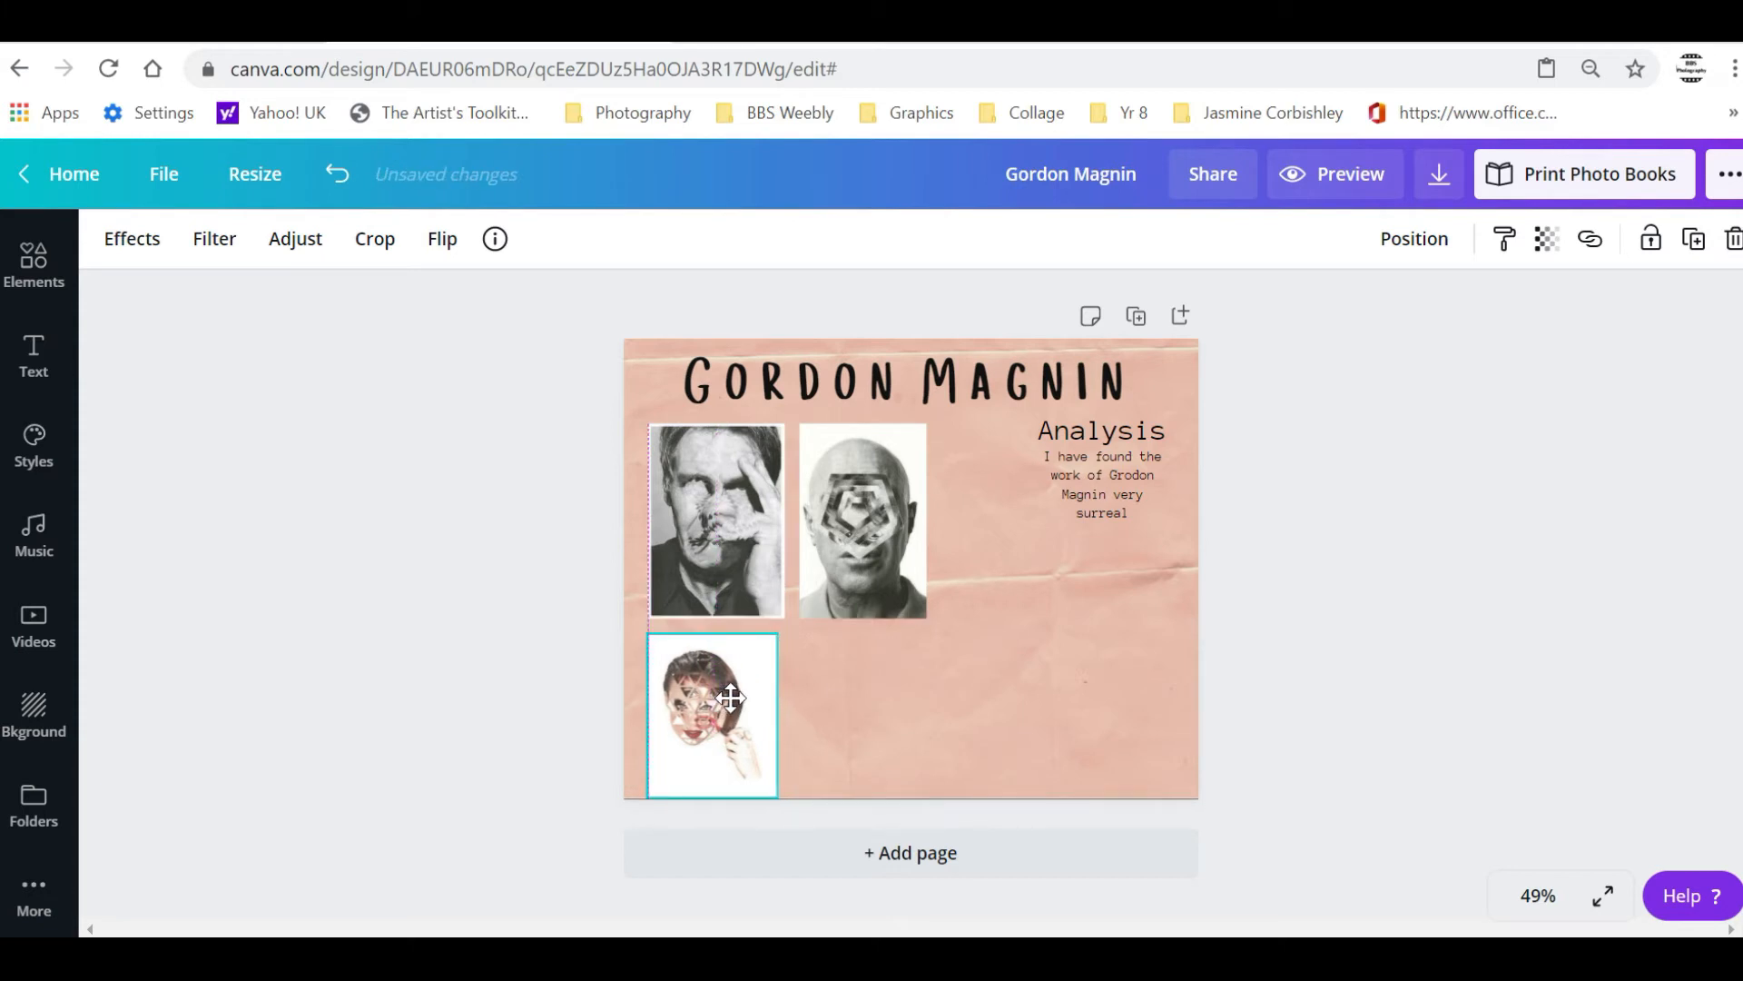
pyautogui.moveTo(731, 697); pyautogui.dragTo(732, 699)
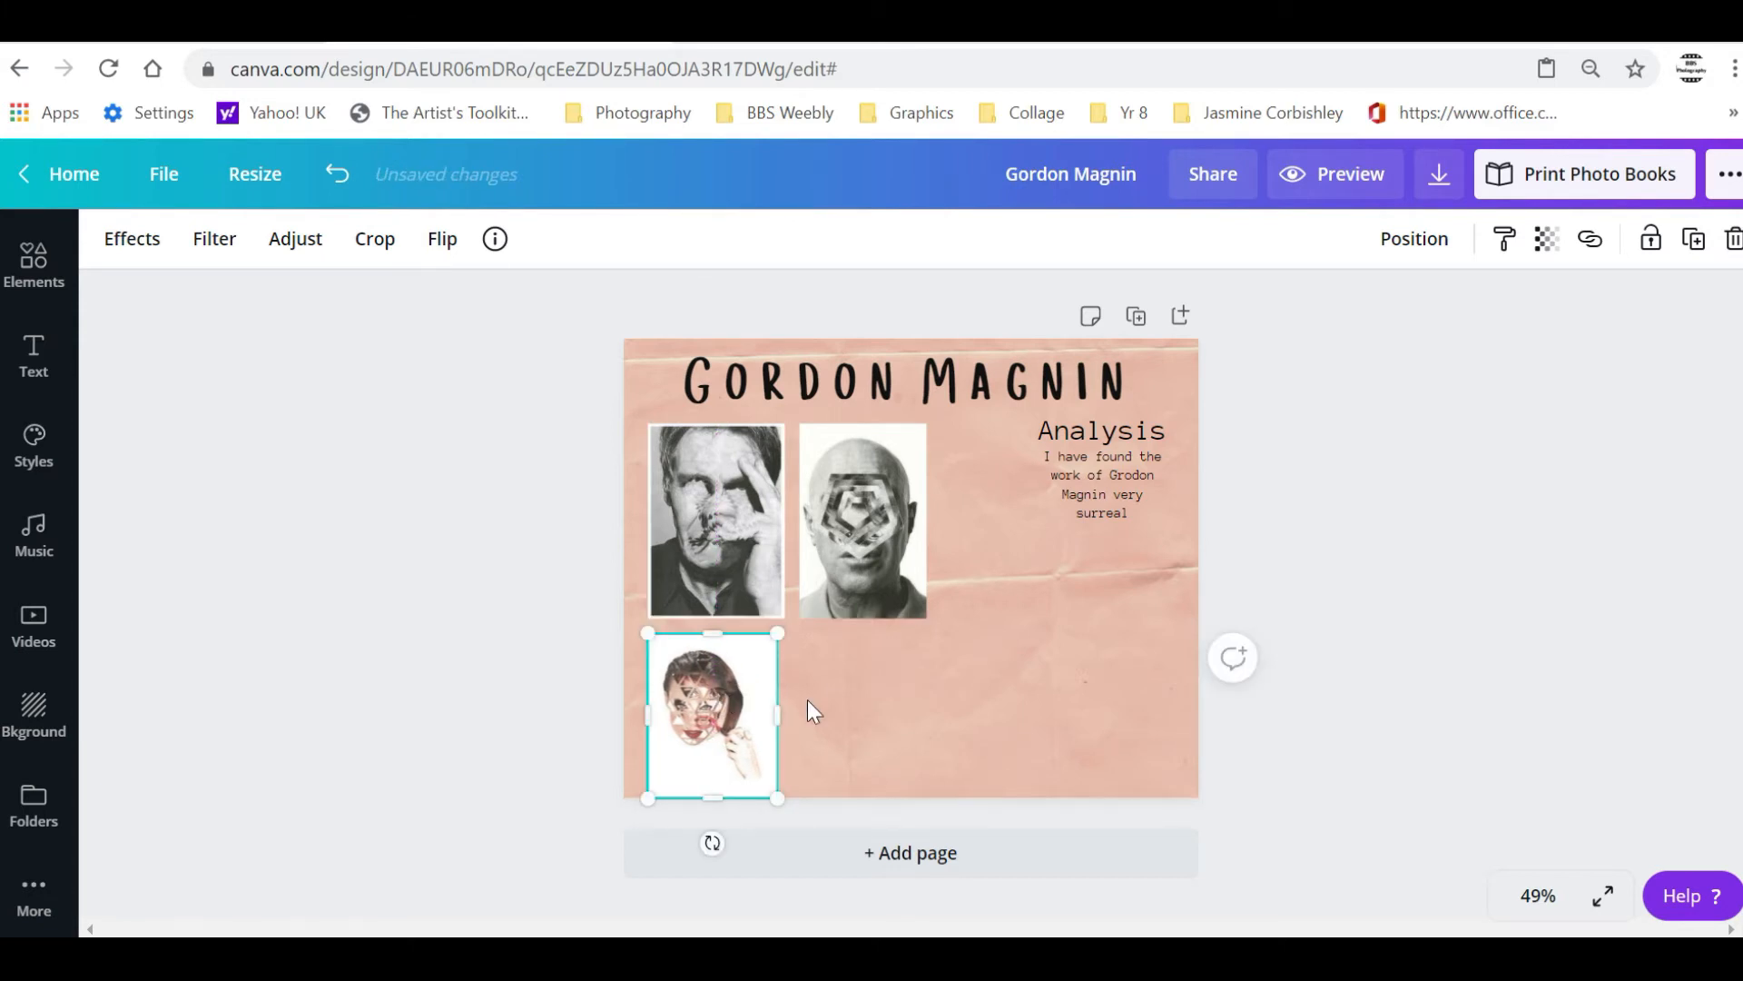
# Nudge the woman's portrait slightly up off the page's bottom edge, and raise the portrait above it slightly
pyautogui.press('Up')
pyautogui.press('Up')
pyautogui.press('Up')
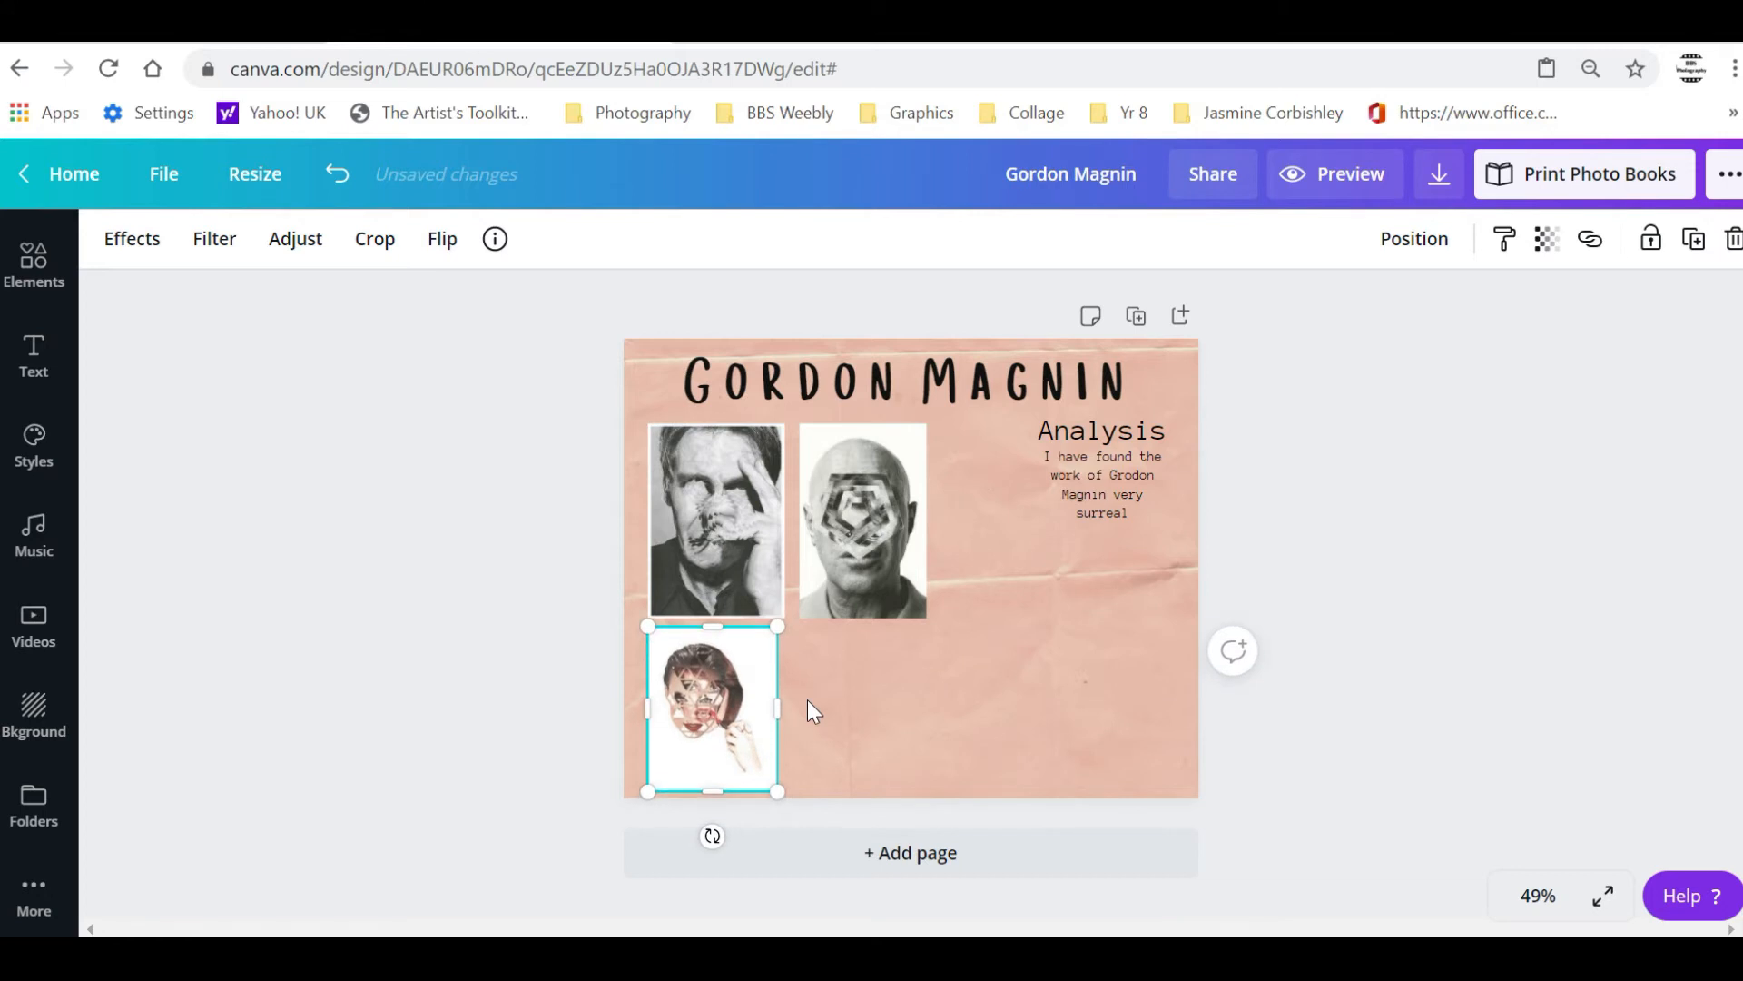
pyautogui.click(757, 551)
pyautogui.press('Up')
pyautogui.press('Up')
pyautogui.press('Up')
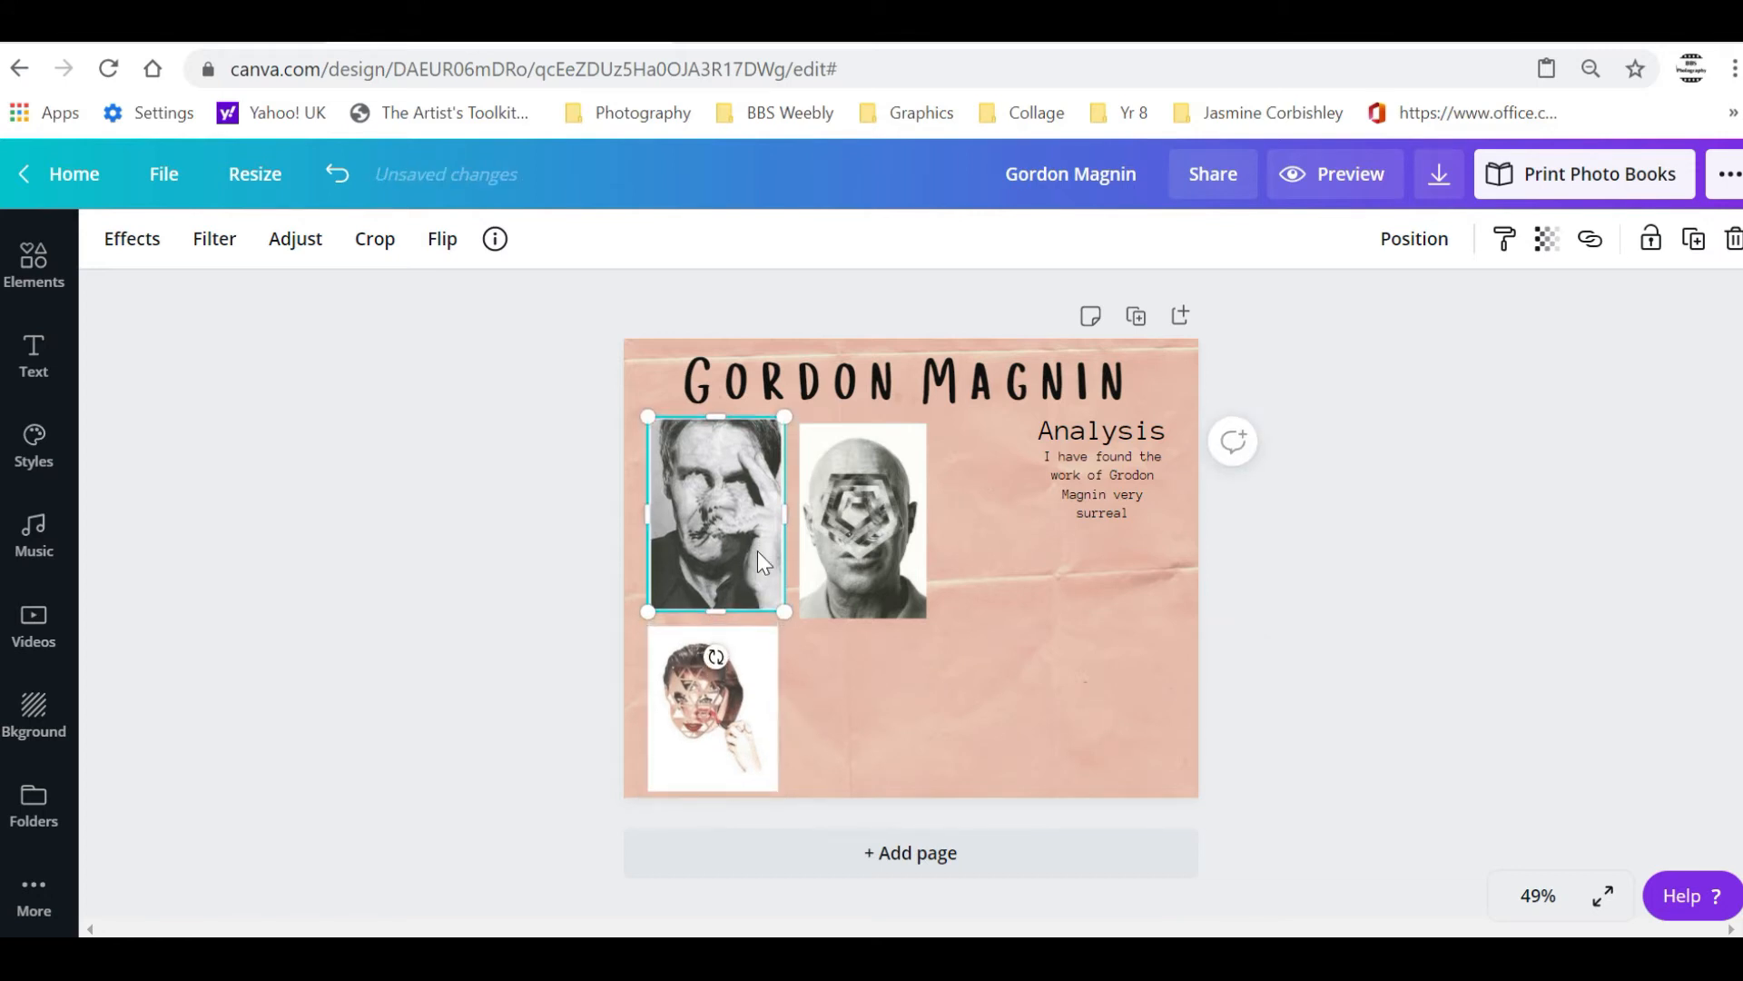
# Nudge the woman's portrait up and slightly right, and raise the bald man's portrait level with its neighbour
pyautogui.click(715, 701)
pyautogui.press('Up')
pyautogui.press('Up')
pyautogui.press('Up')
pyautogui.press('Right')
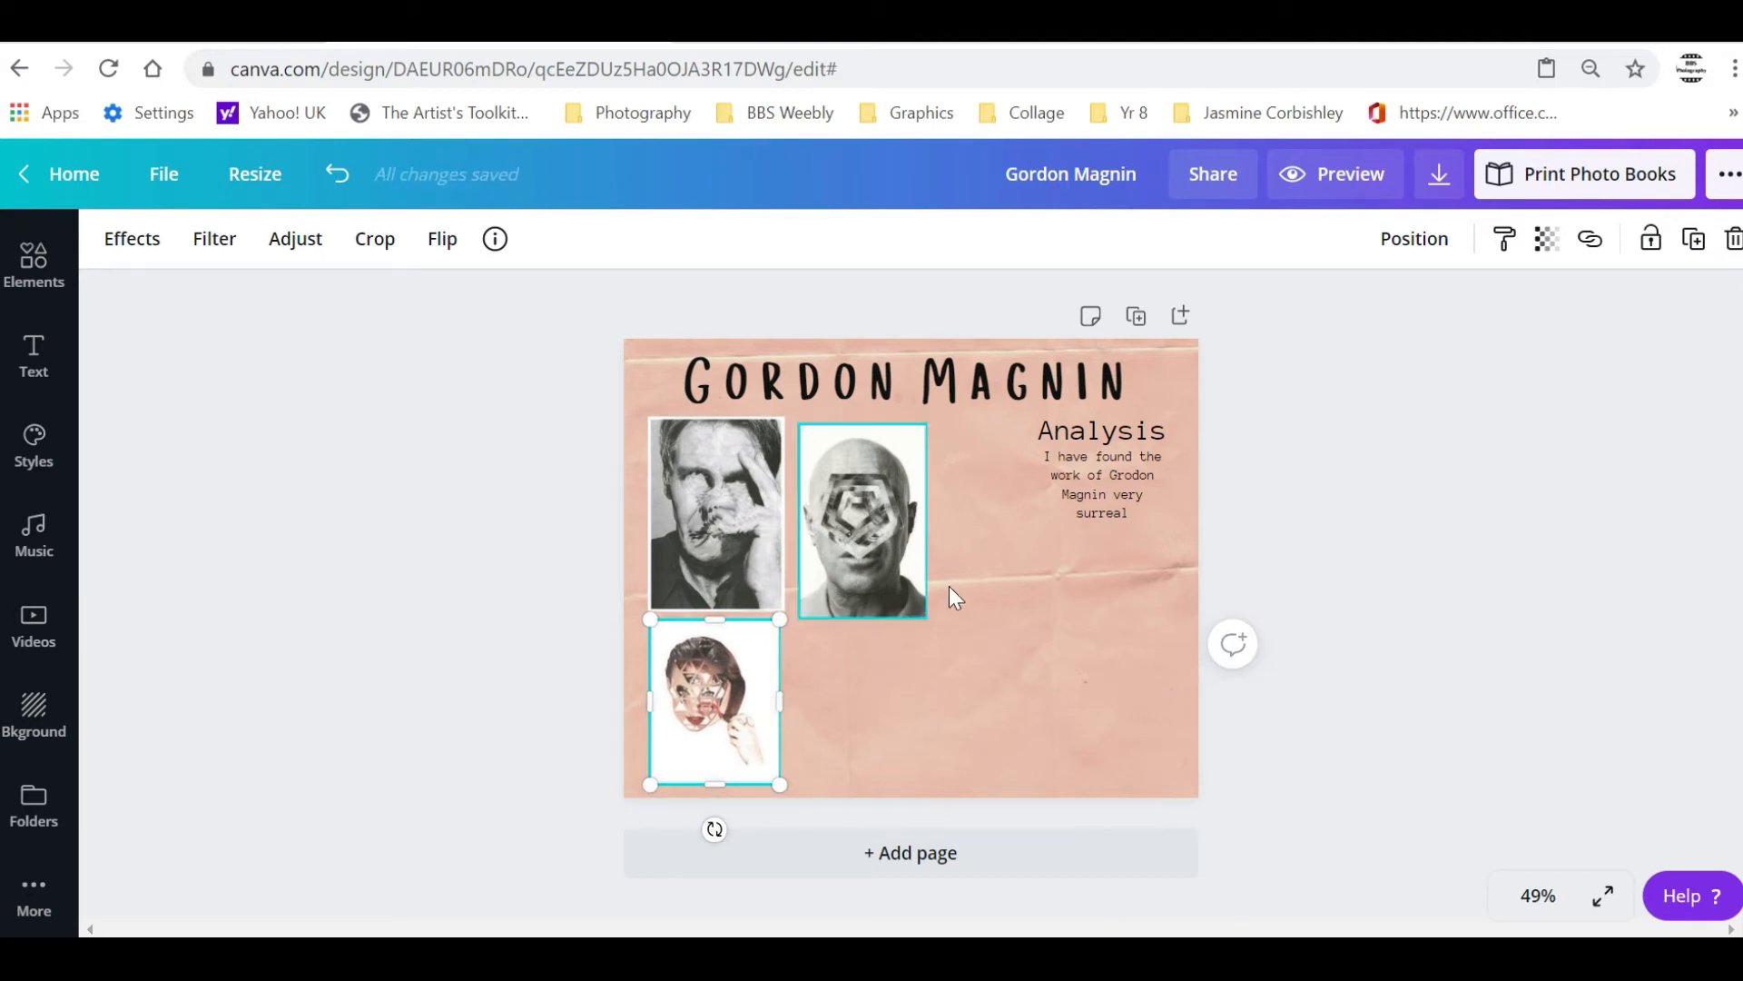
pyautogui.click(868, 536)
pyautogui.press('Up')
pyautogui.press('Up')
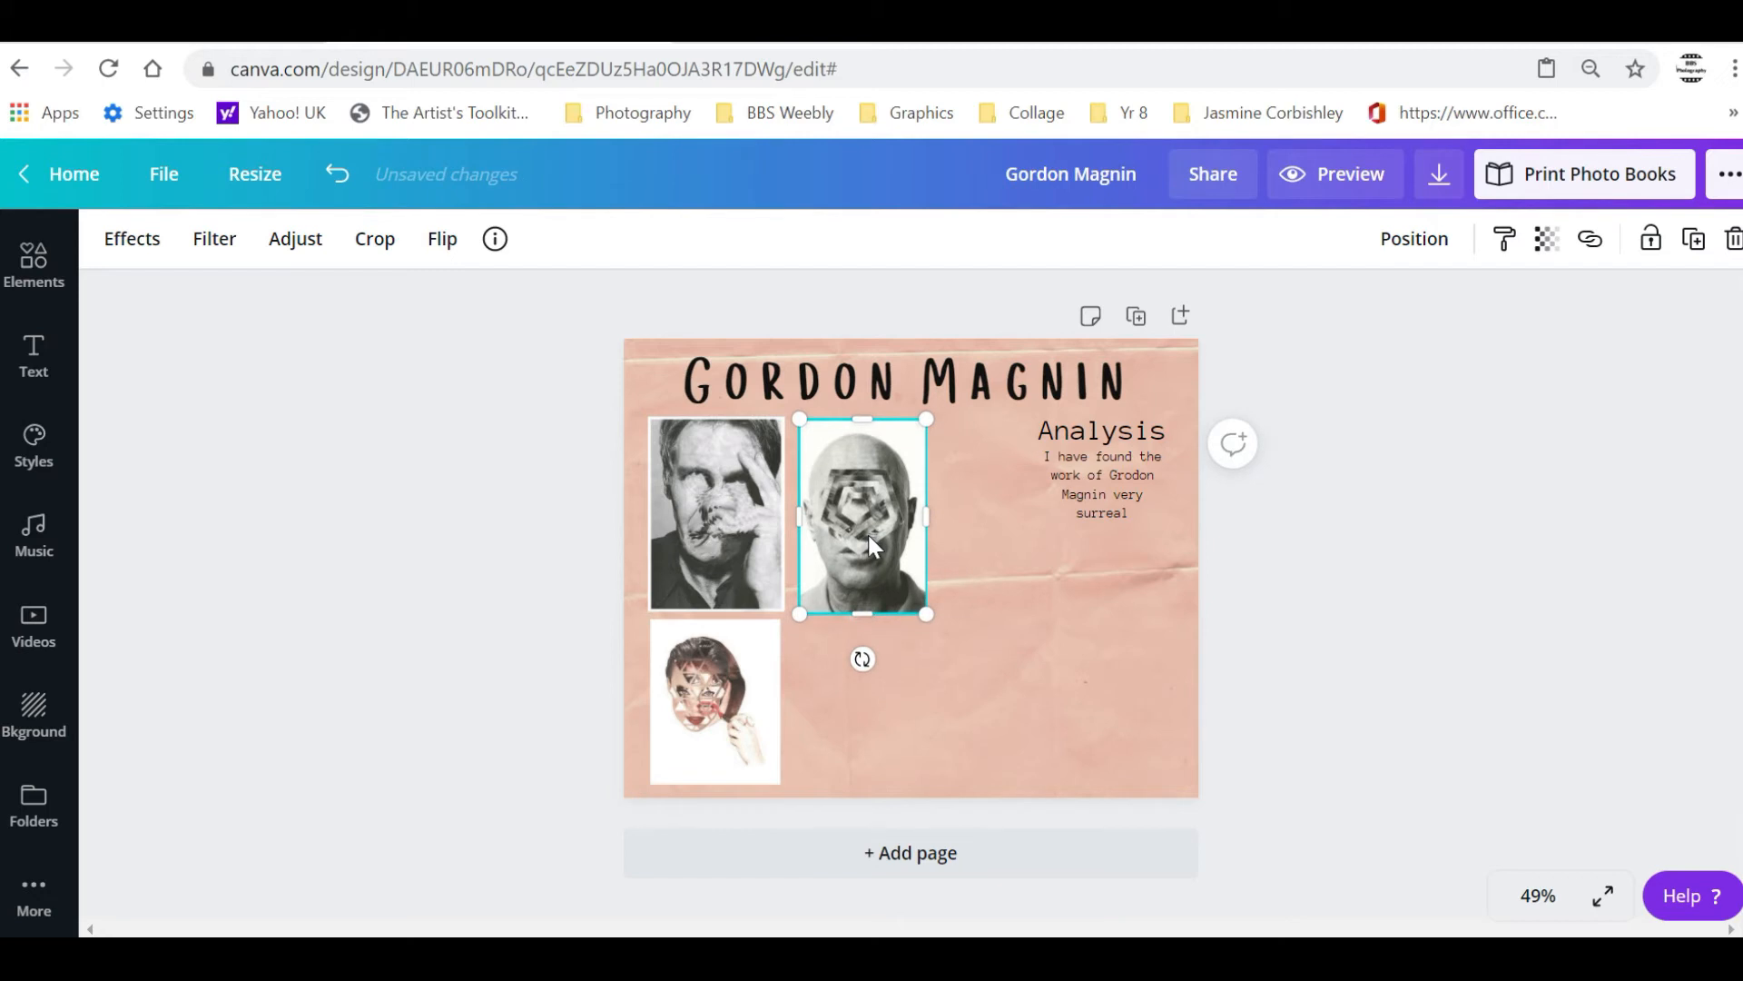
pyautogui.click(1060, 648)
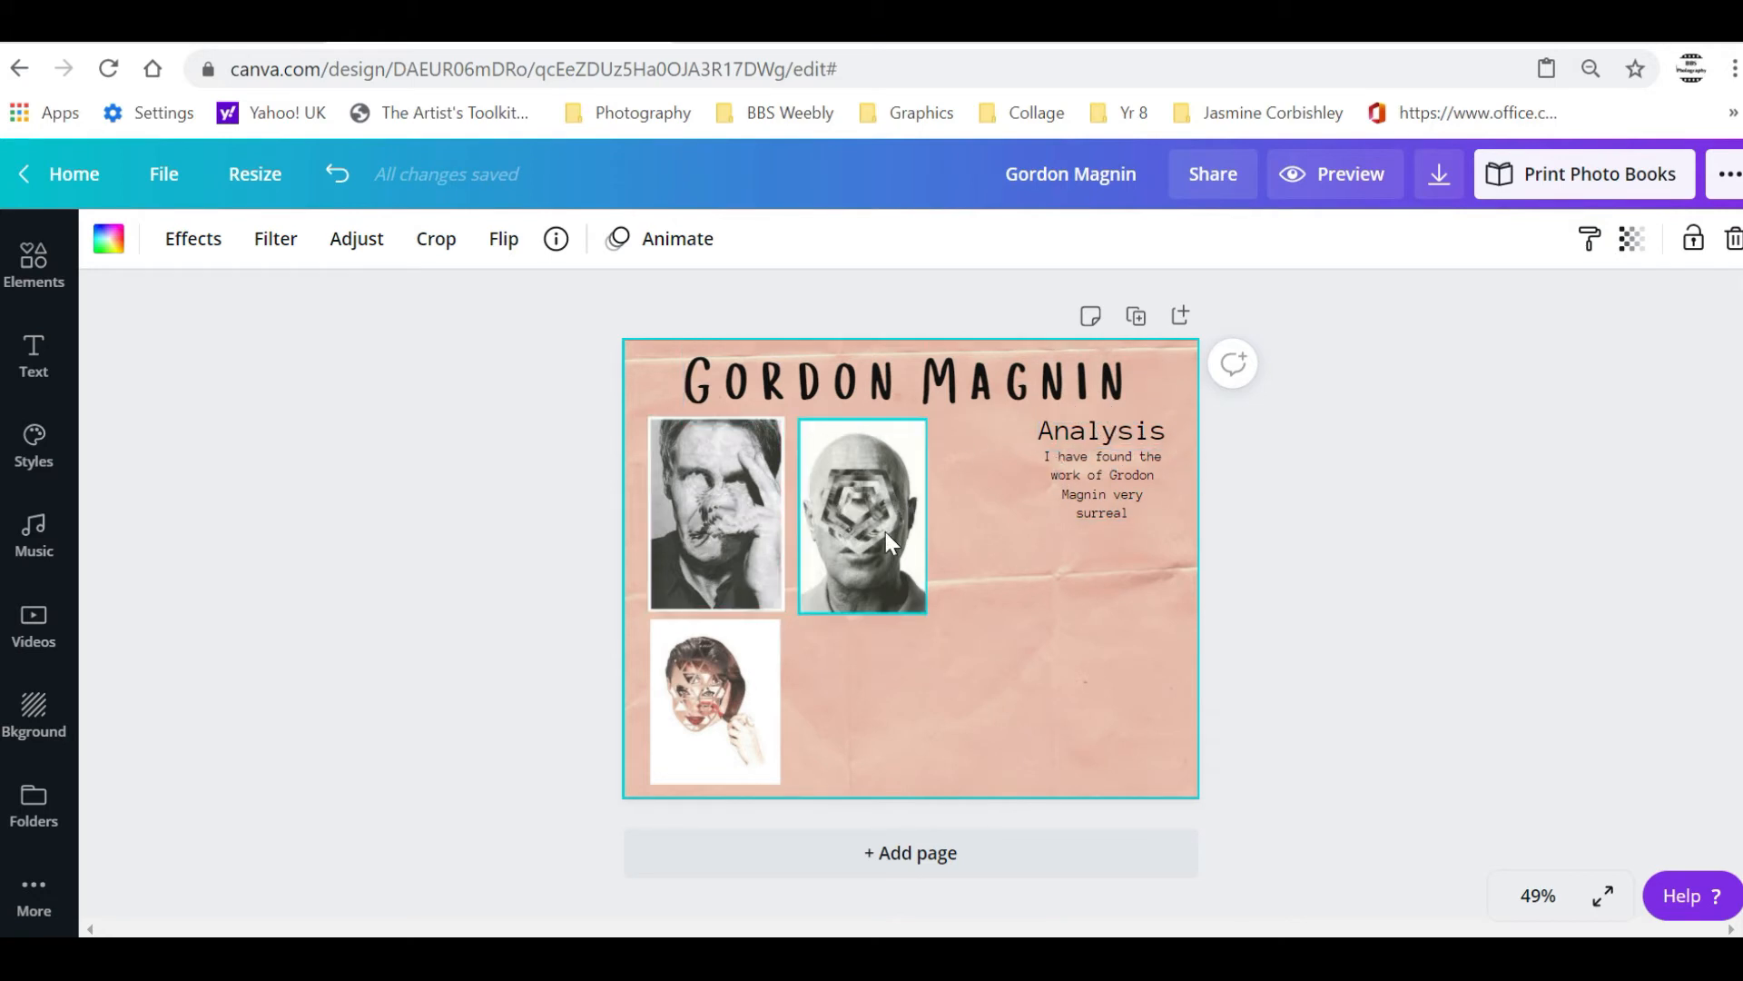
# Nudge the two upper portraits slightly to the right, away from the page's left edge
pyautogui.click(739, 546)
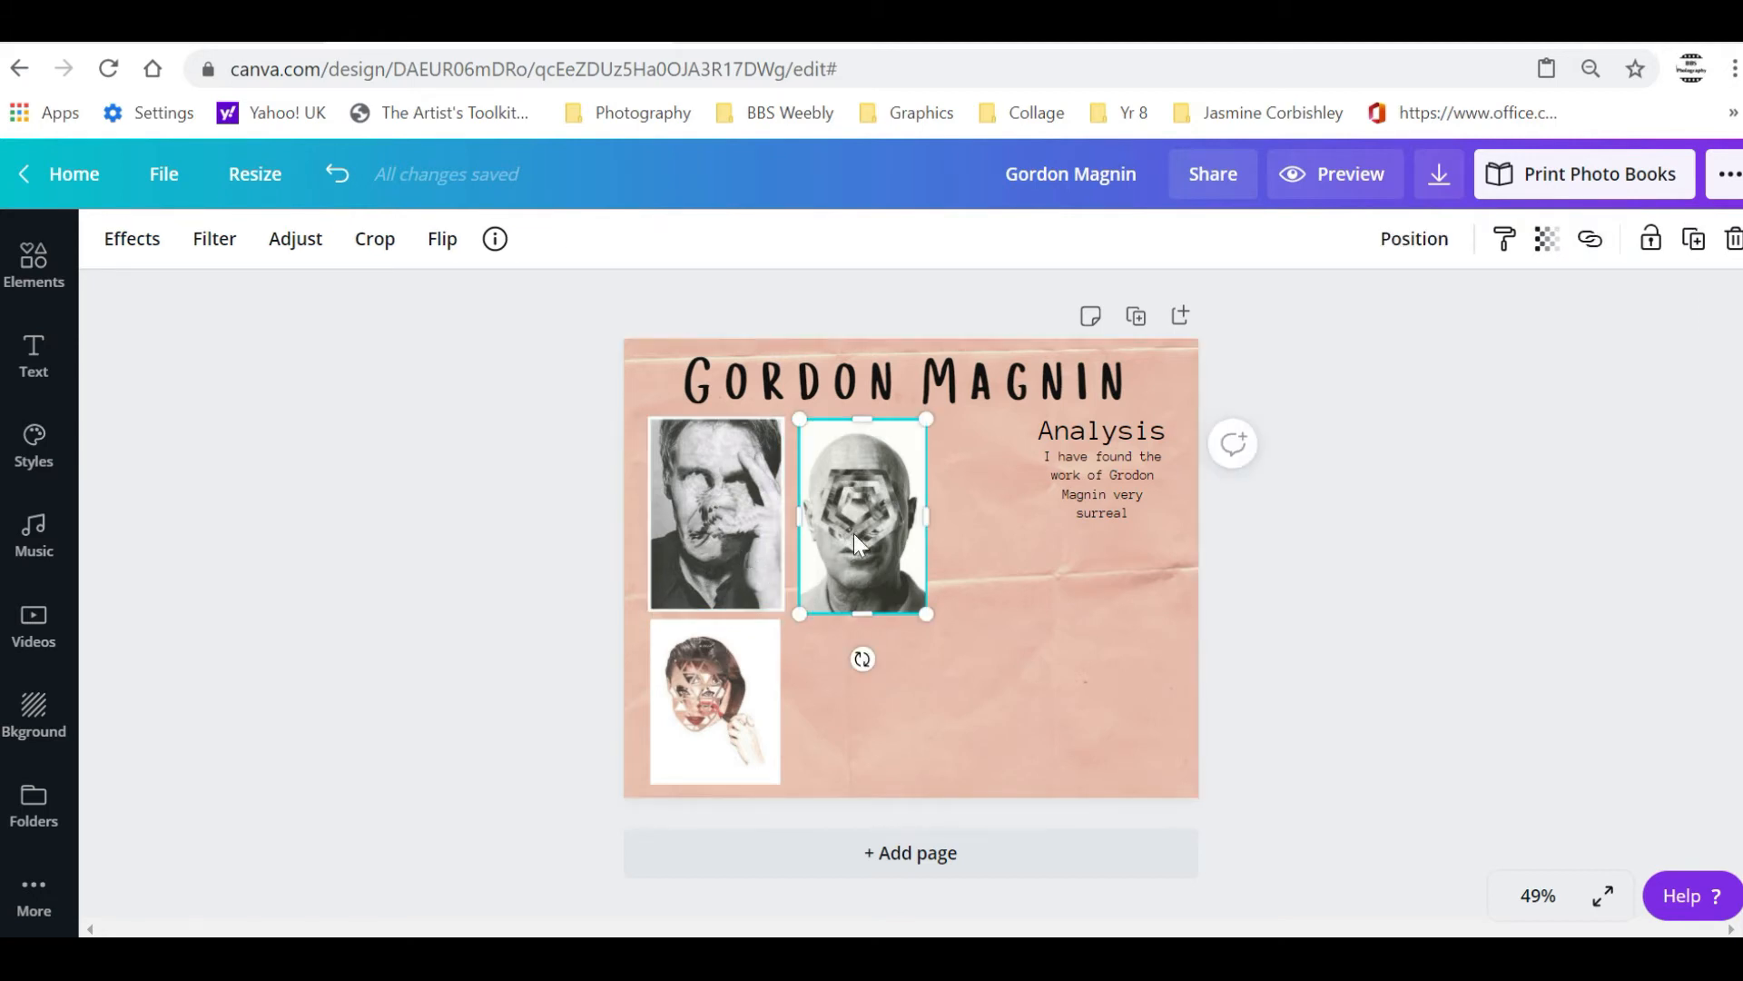
pyautogui.press('Right')
pyautogui.press('Right')
pyautogui.press('Right')
pyautogui.press('Right')
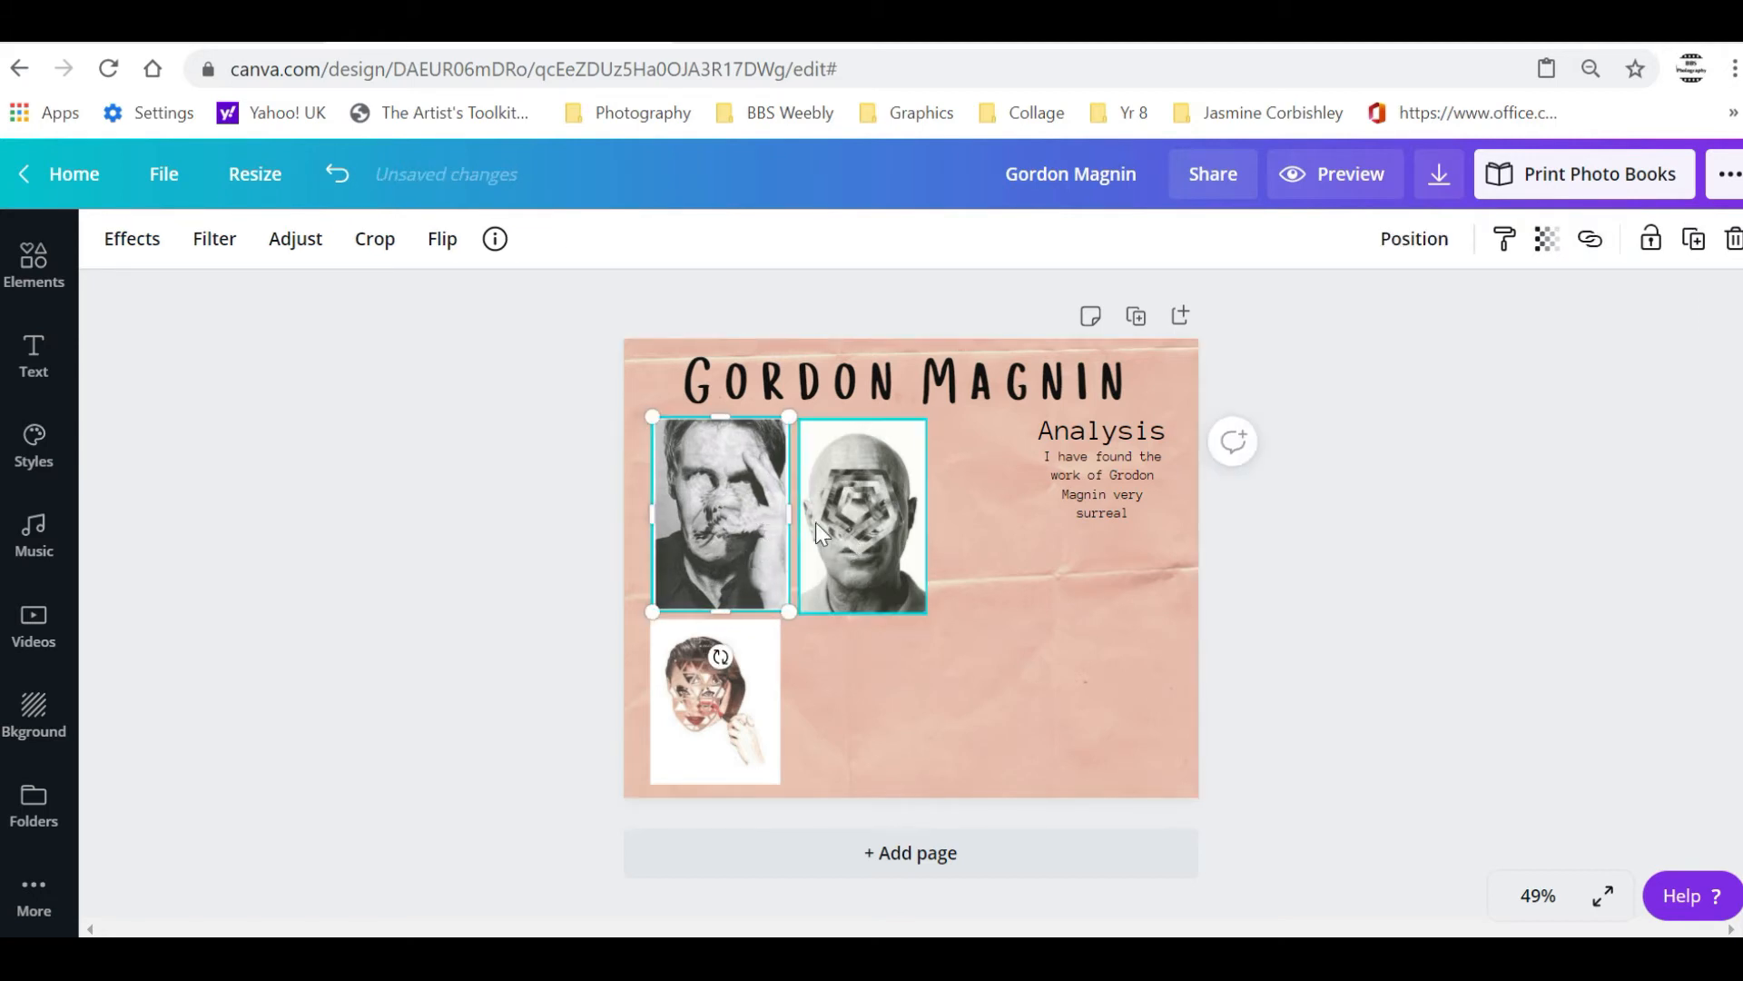
pyautogui.click(858, 523)
pyautogui.press('Right')
pyautogui.press('Right')
pyautogui.press('Right')
pyautogui.press('Right')
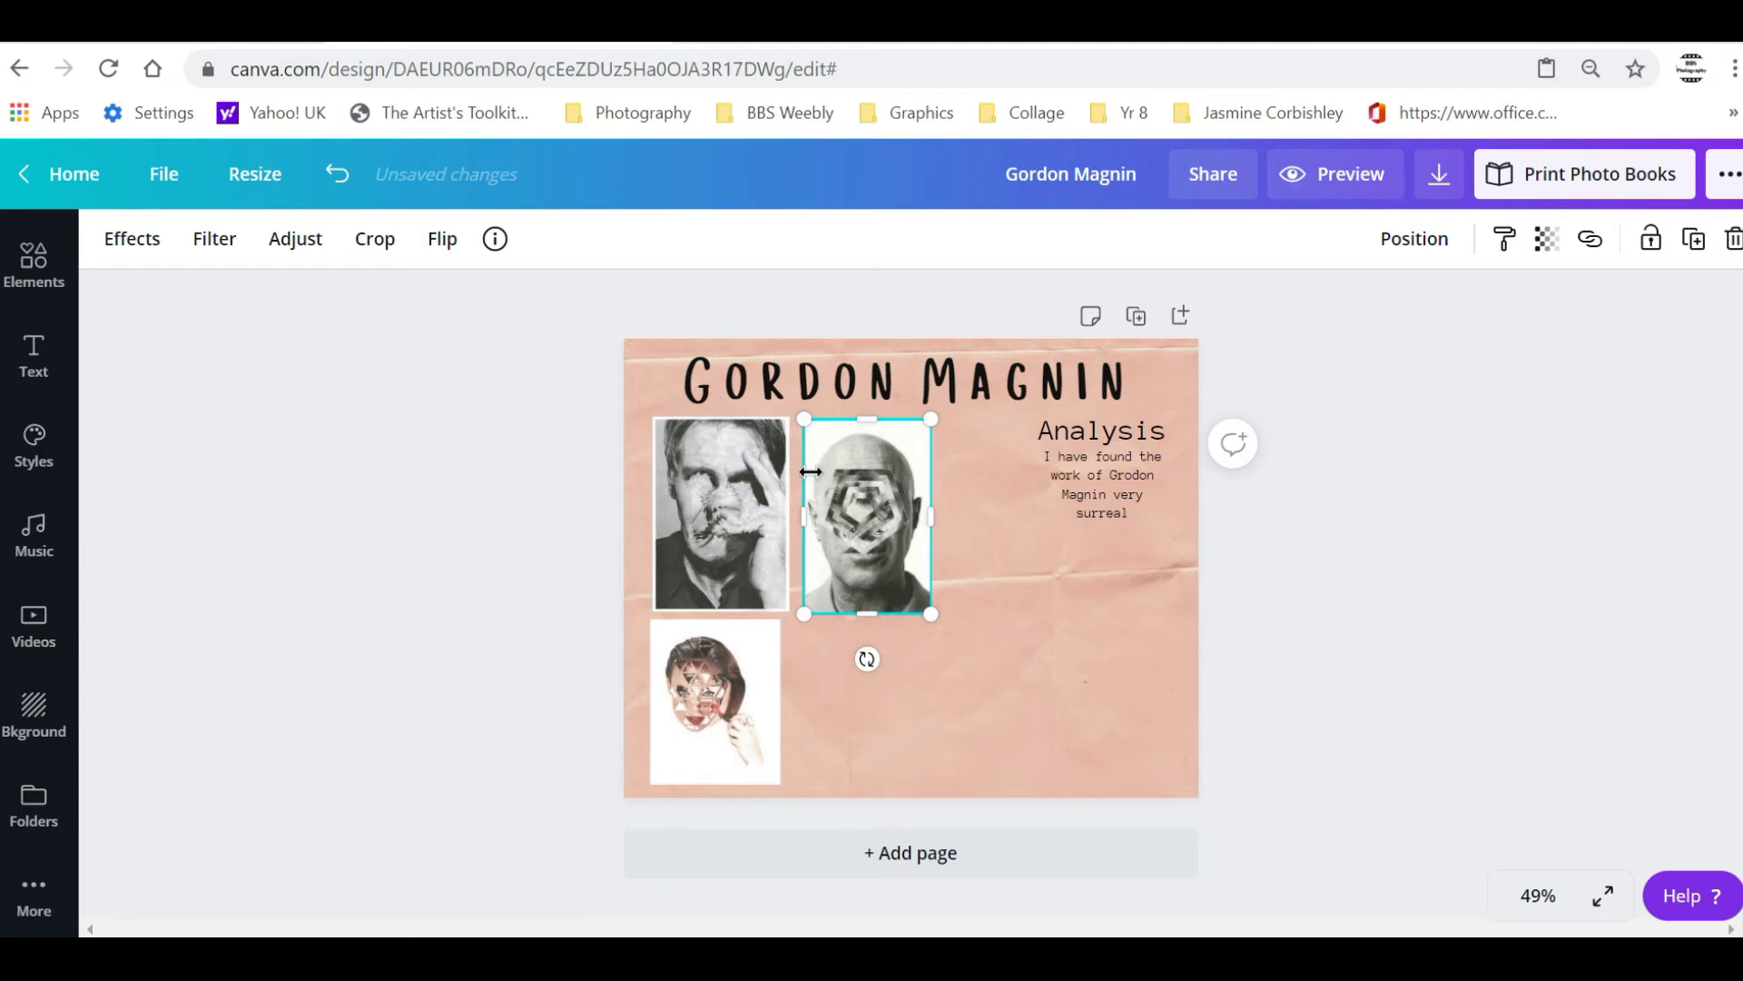
# Nudge the upper-left portrait further right to narrow the gap to the bald man's portrait
pyautogui.click(662, 494)
pyautogui.press('Right')
pyautogui.press('Right')
pyautogui.press('Right')
pyautogui.press('Right')
pyautogui.press('Right')
pyautogui.click(848, 491)
# Nudge the woman's portrait right until its left edge lines up with the portrait above it
pyautogui.click(713, 721)
pyautogui.press('Right')
pyautogui.press('Right')
pyautogui.press('Right')
pyautogui.press('Right')
pyautogui.press('Right')
pyautogui.press('Right')
pyautogui.press('Right')
pyautogui.press('Right')
pyautogui.press('Right')
pyautogui.press('Right')
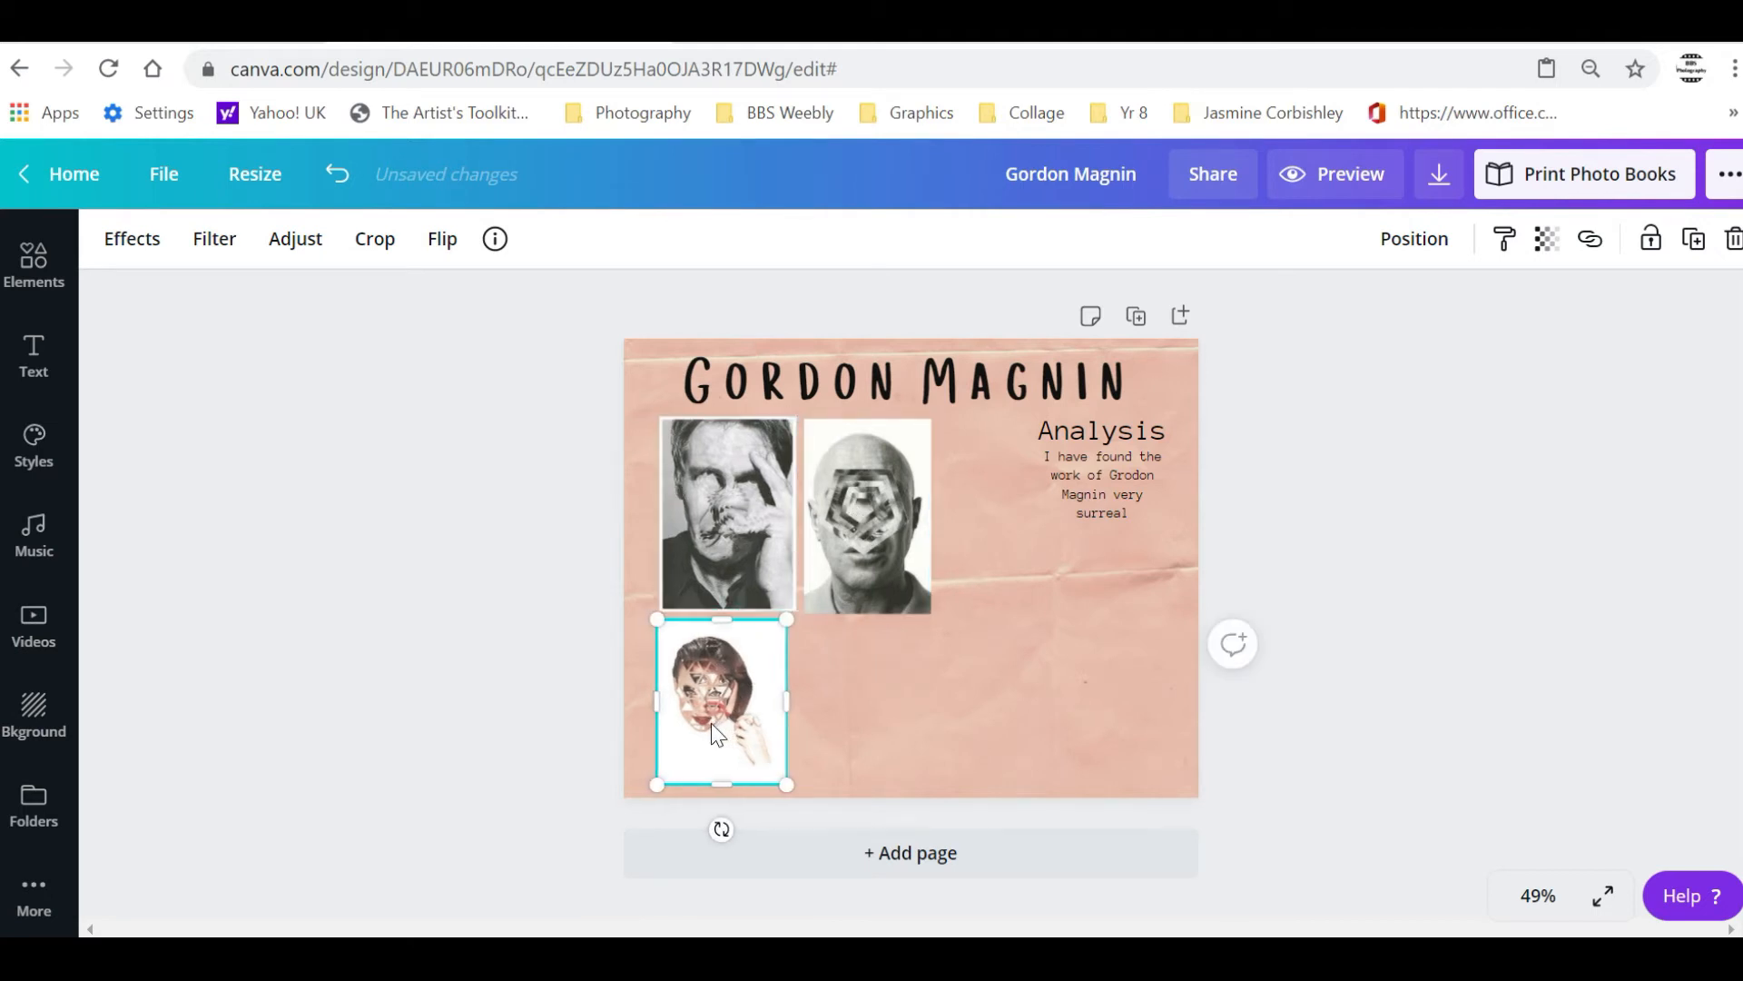
pyautogui.click(938, 757)
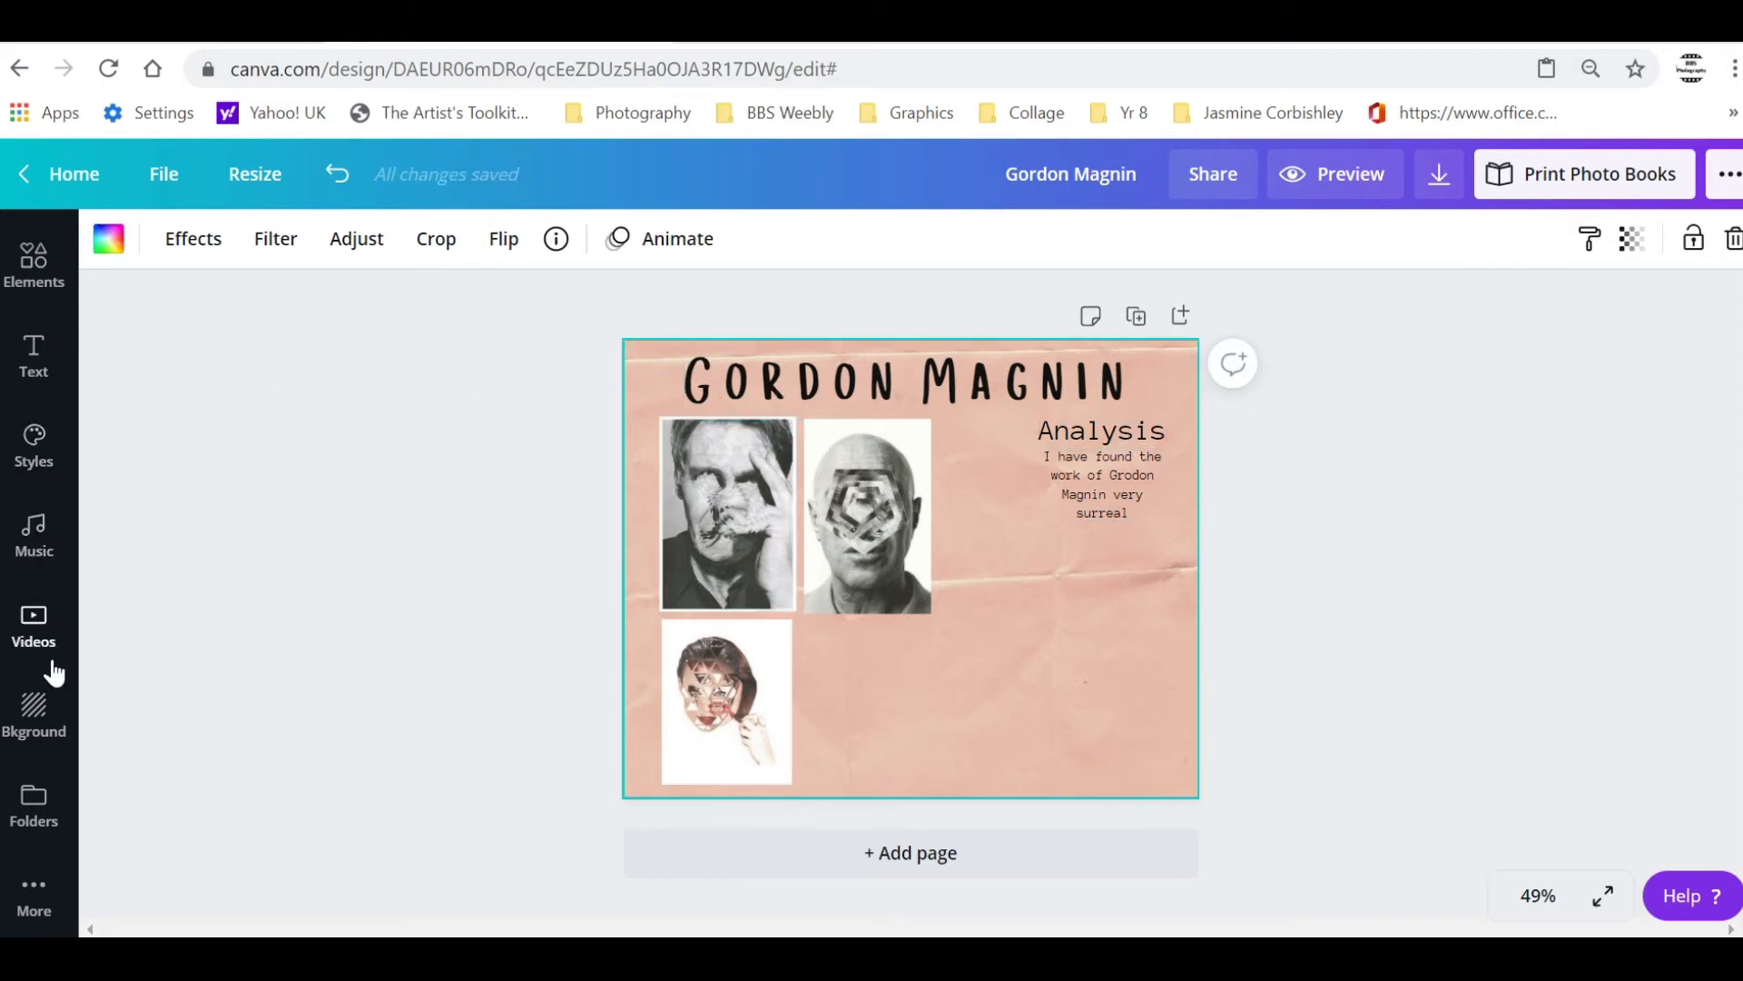
# Search the design elements for "lines"
pyautogui.click(37, 284)
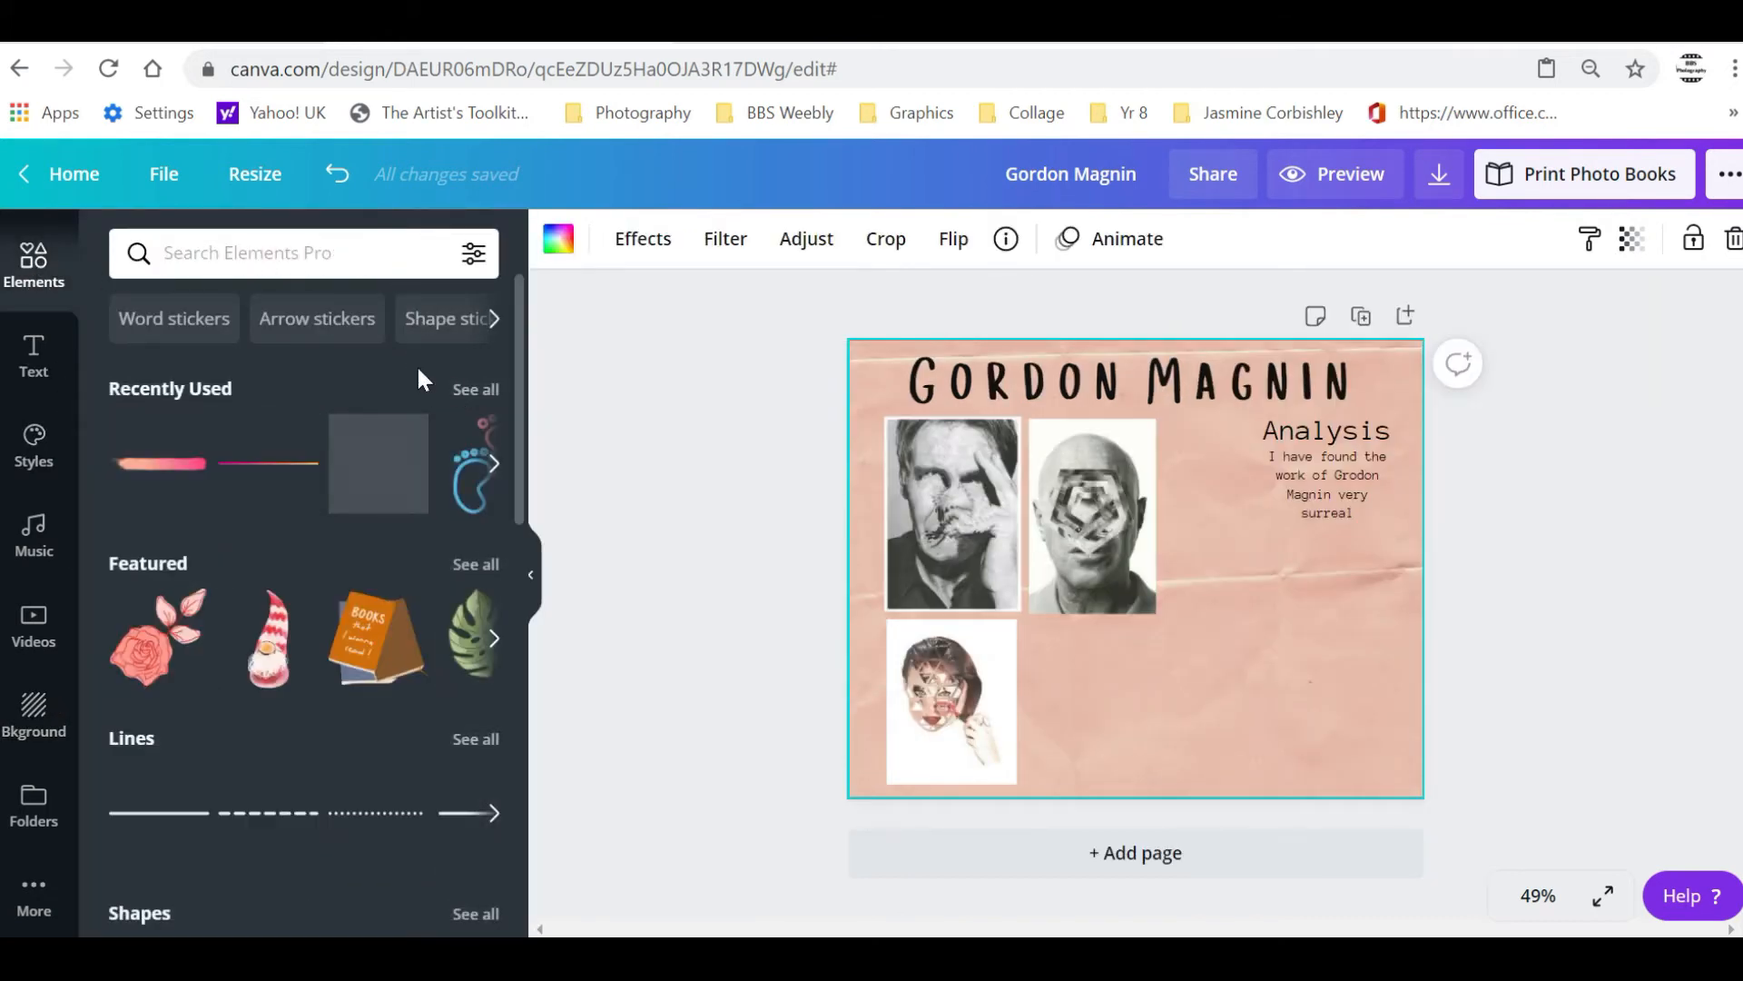
pyautogui.click(323, 257)
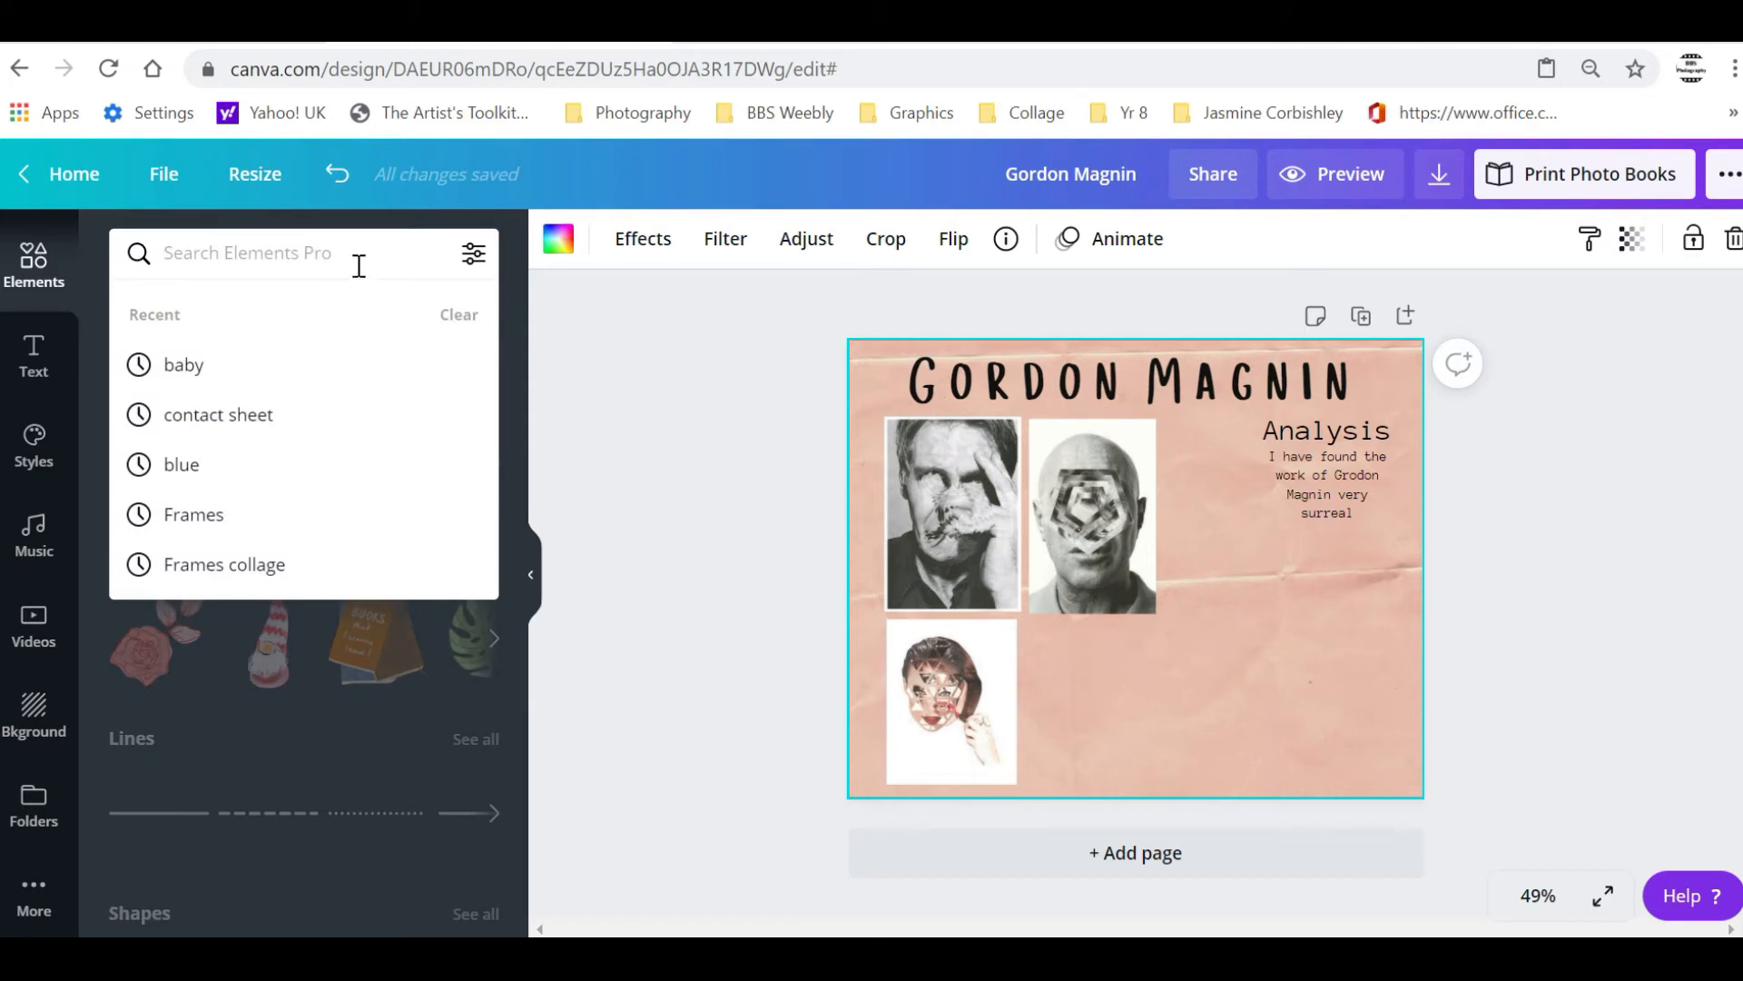
pyautogui.write('lin')
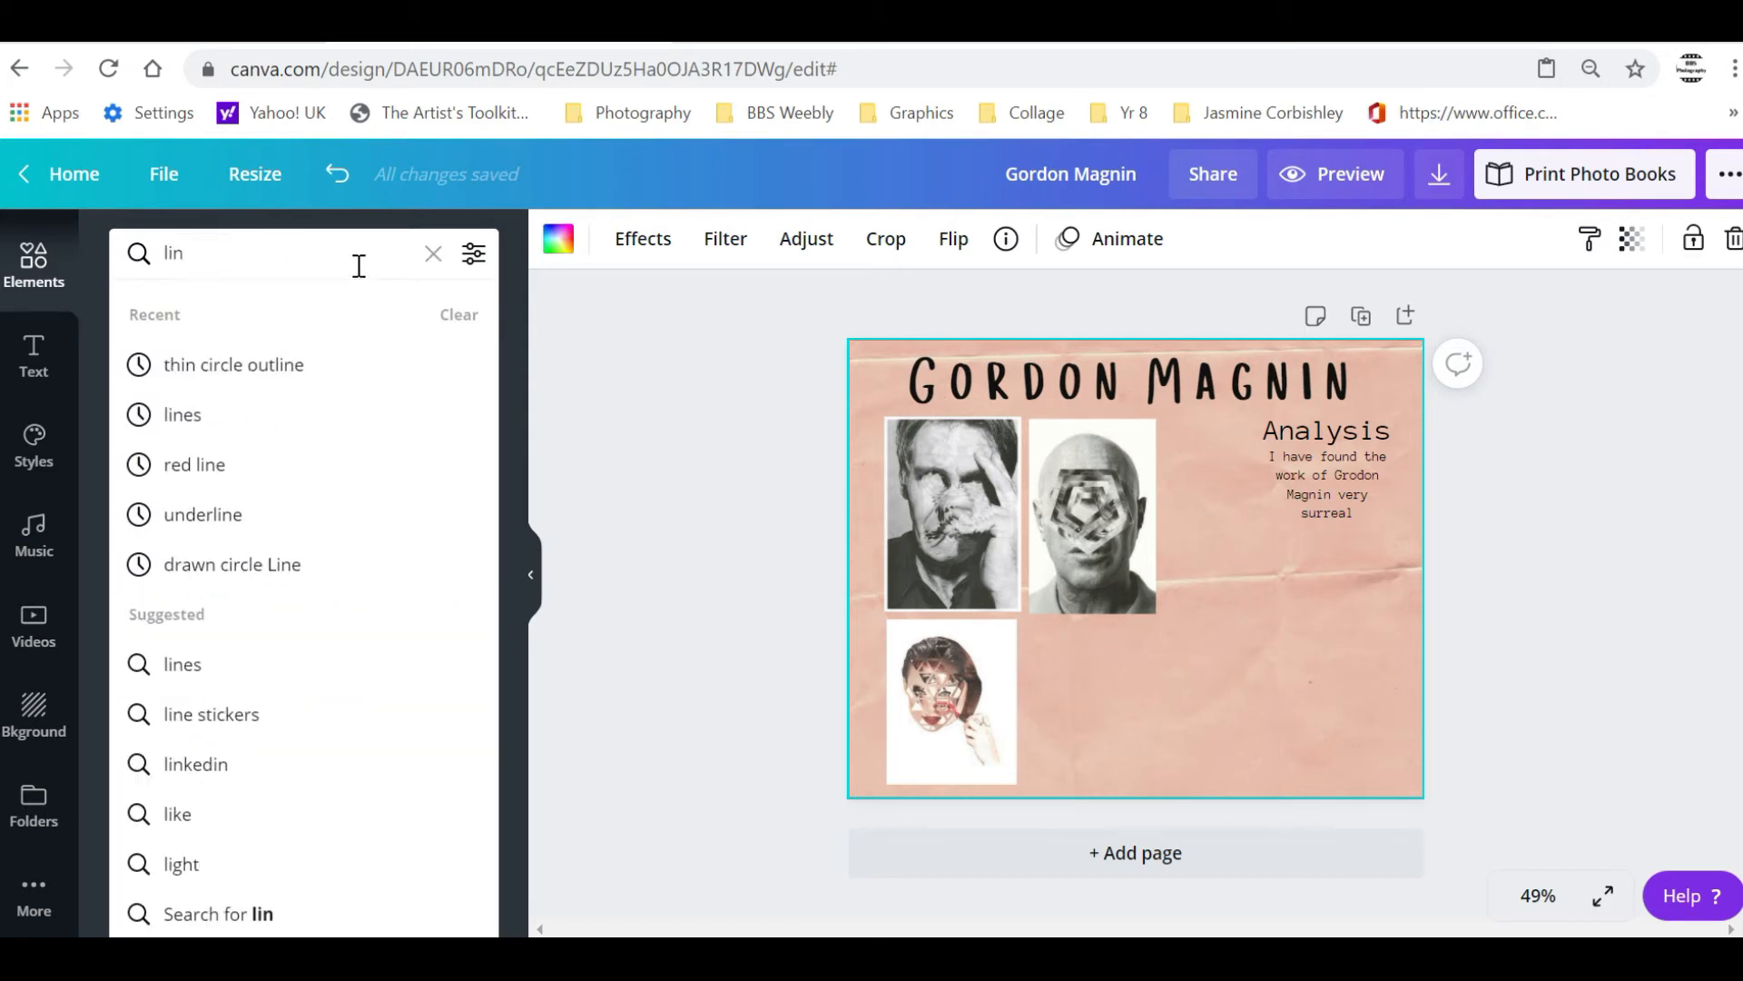
pyautogui.write('es')
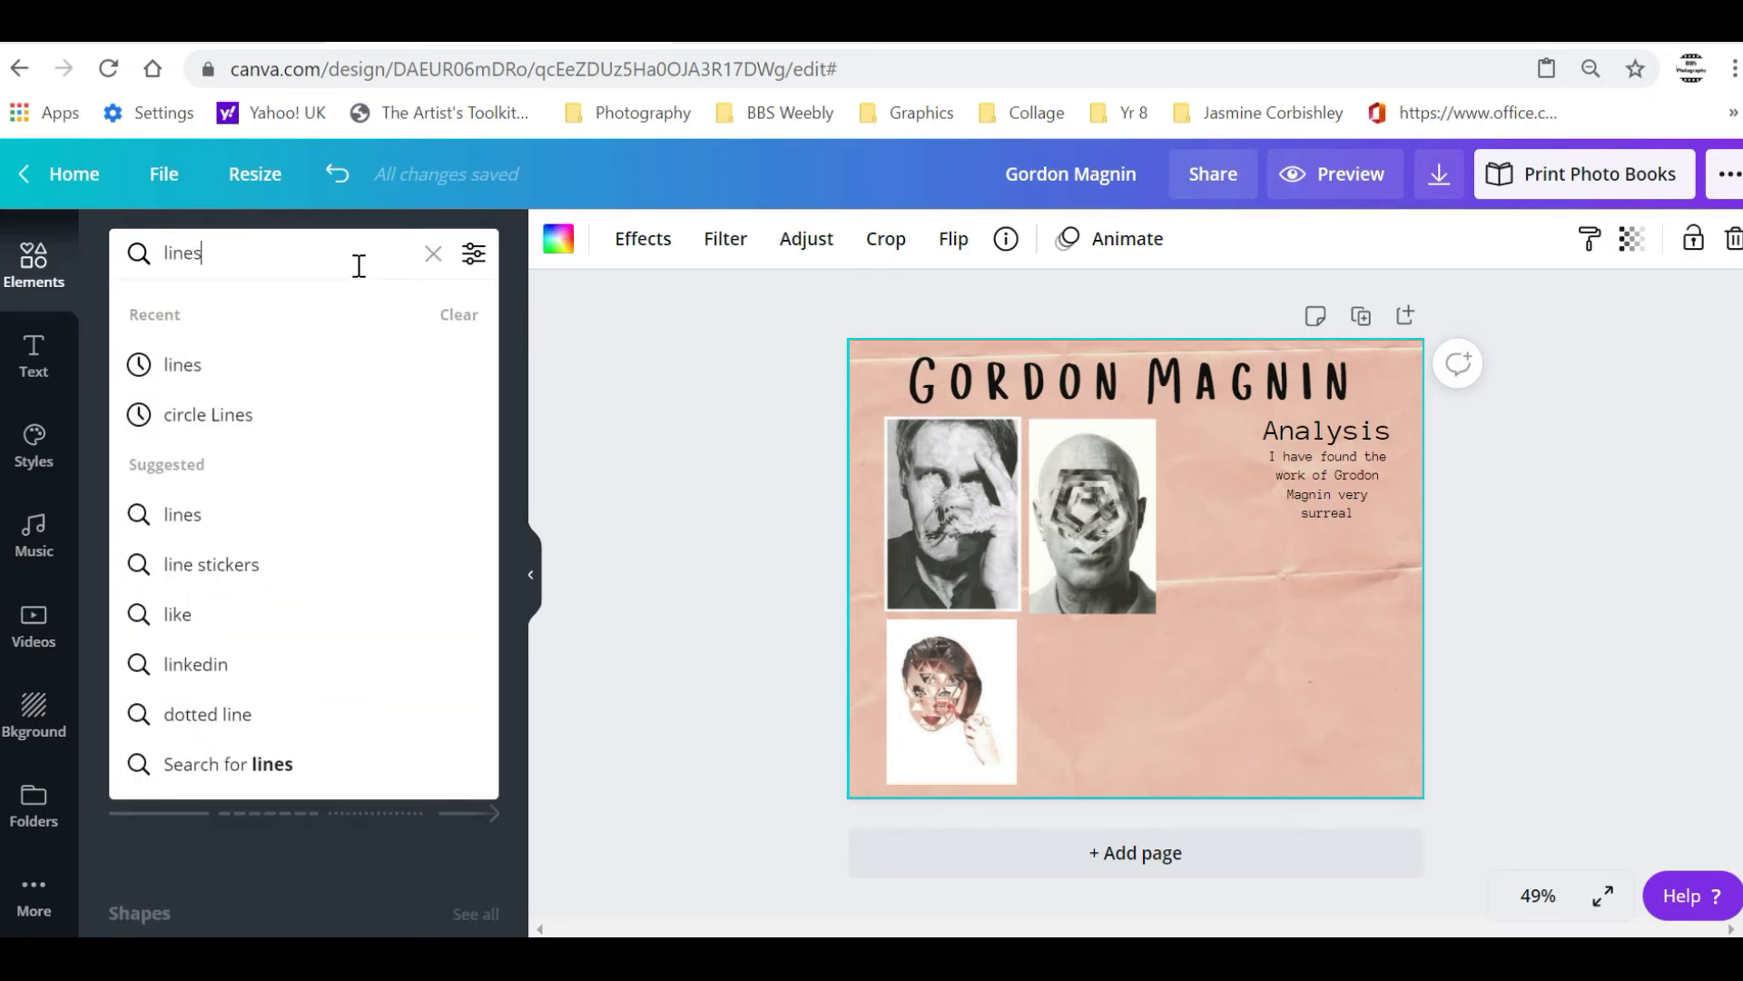
pyautogui.press('Return')
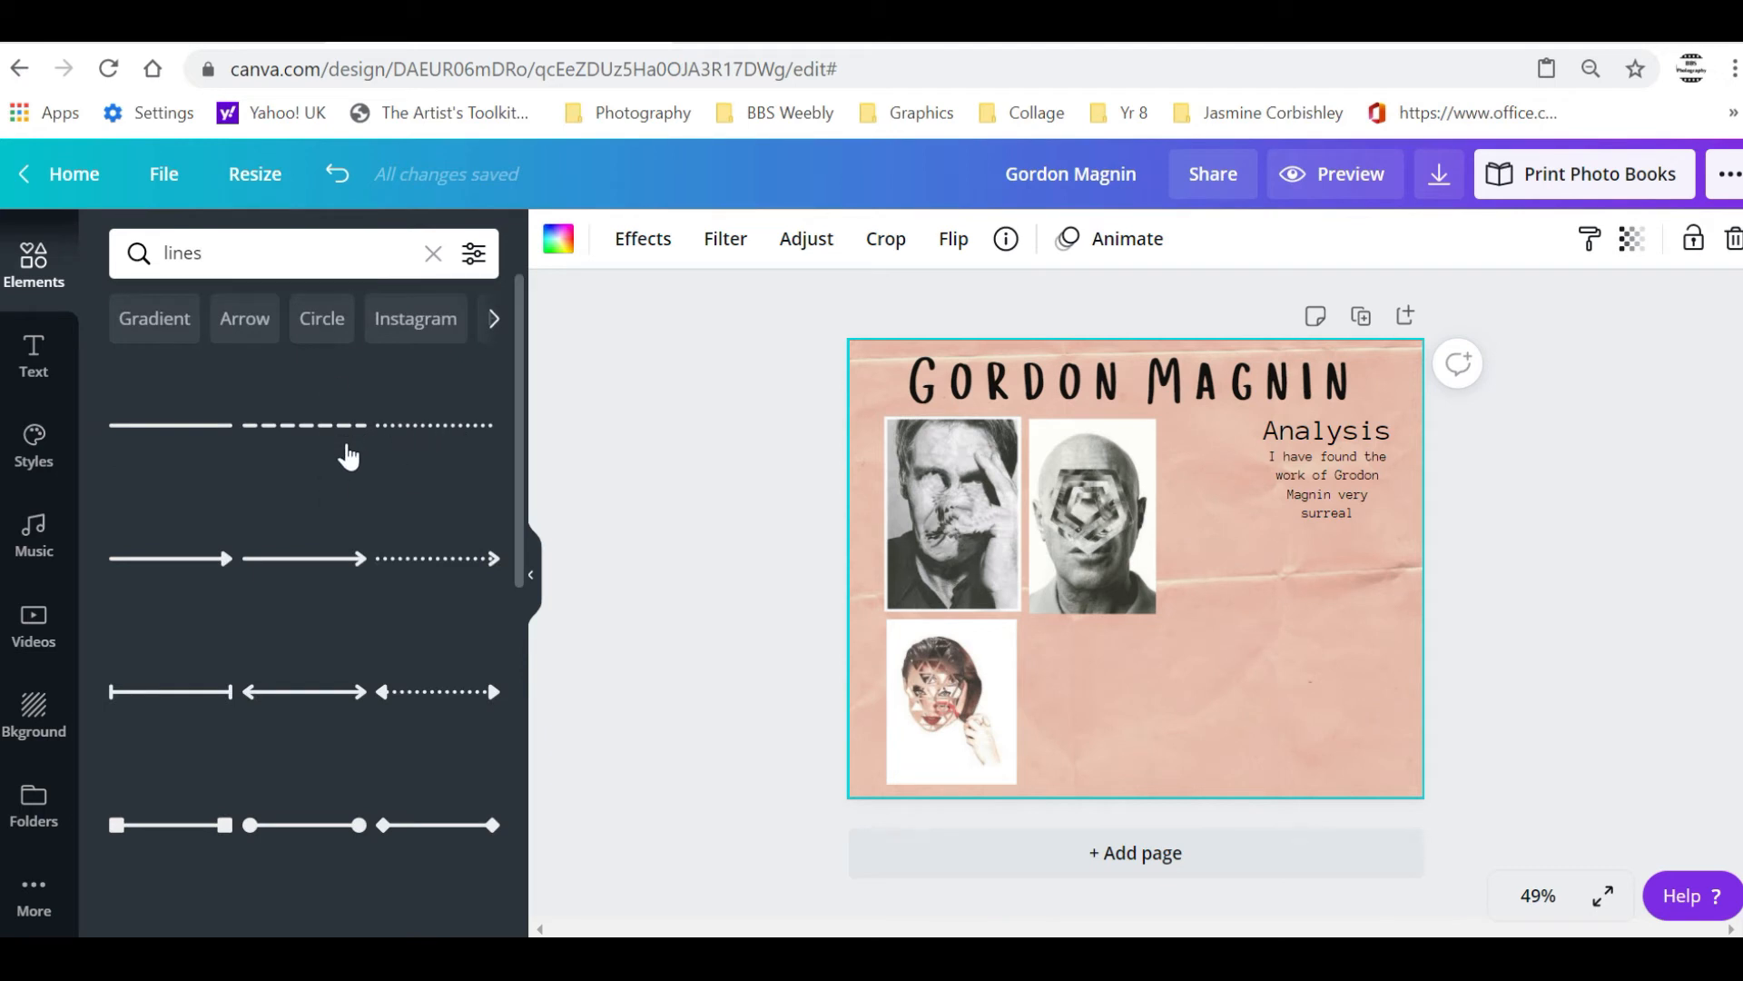
# Add the thick red brush-stroke line to the page and move it up over the Gordon Magnin heading
pyautogui.moveTo(520, 478); pyautogui.dragTo(523, 891)
pyautogui.moveTo(519, 803); pyautogui.dragTo(514, 864)
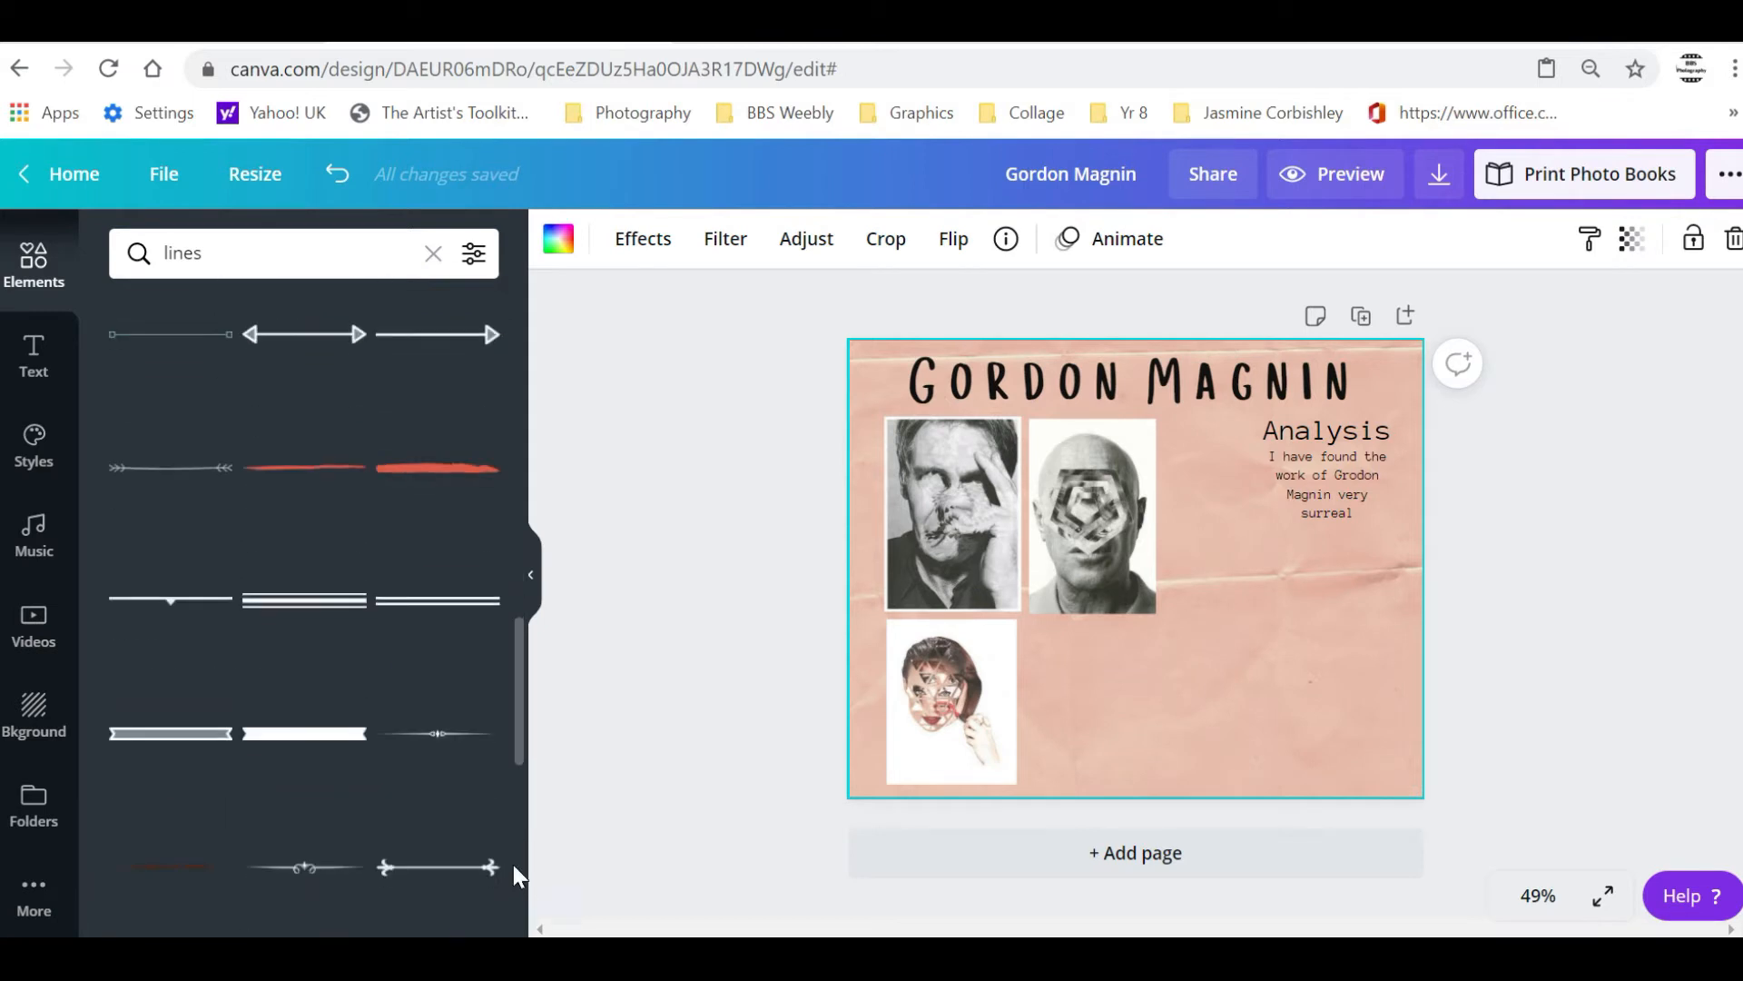
pyautogui.moveTo(519, 704)
pyautogui.mouseDown()
pyautogui.moveTo(523, 850)
pyautogui.moveTo(523, 663)
pyautogui.moveTo(523, 717)
pyautogui.mouseUp()
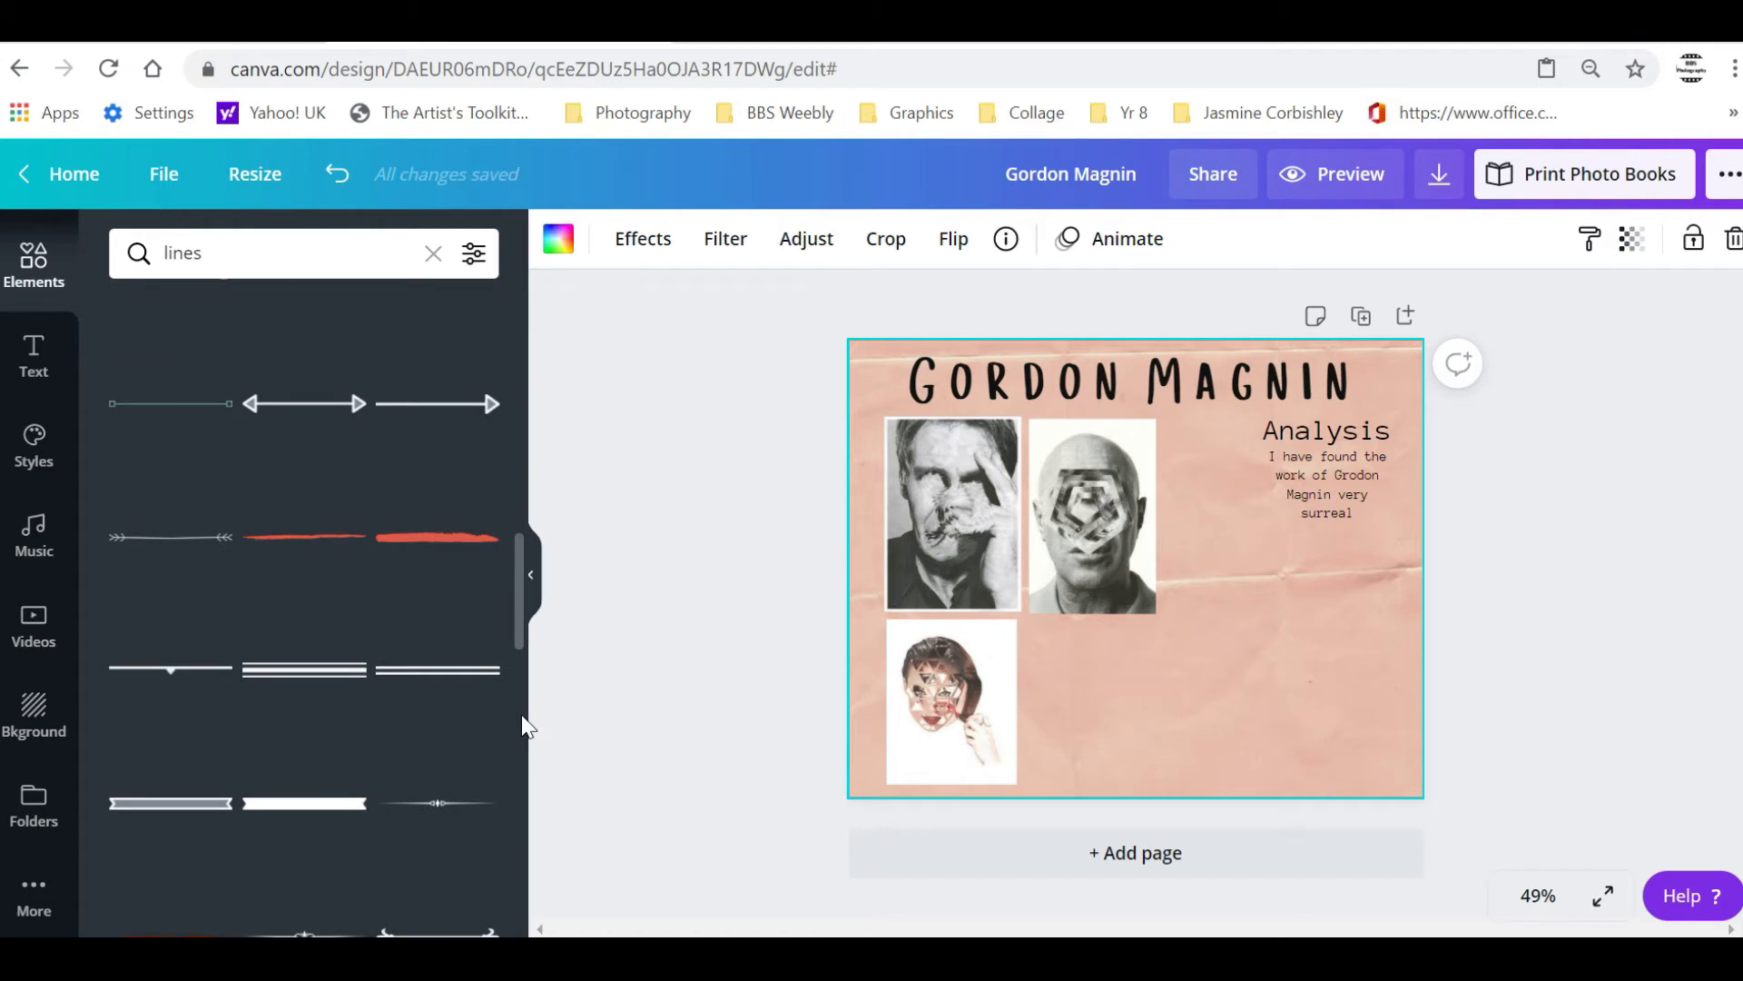
pyautogui.click(432, 543)
pyautogui.moveTo(1164, 569)
pyautogui.mouseDown()
pyautogui.moveTo(1223, 765)
pyautogui.moveTo(1050, 377)
pyautogui.moveTo(1020, 355)
pyautogui.moveTo(1051, 357)
pyautogui.moveTo(1039, 375)
pyautogui.mouseUp()
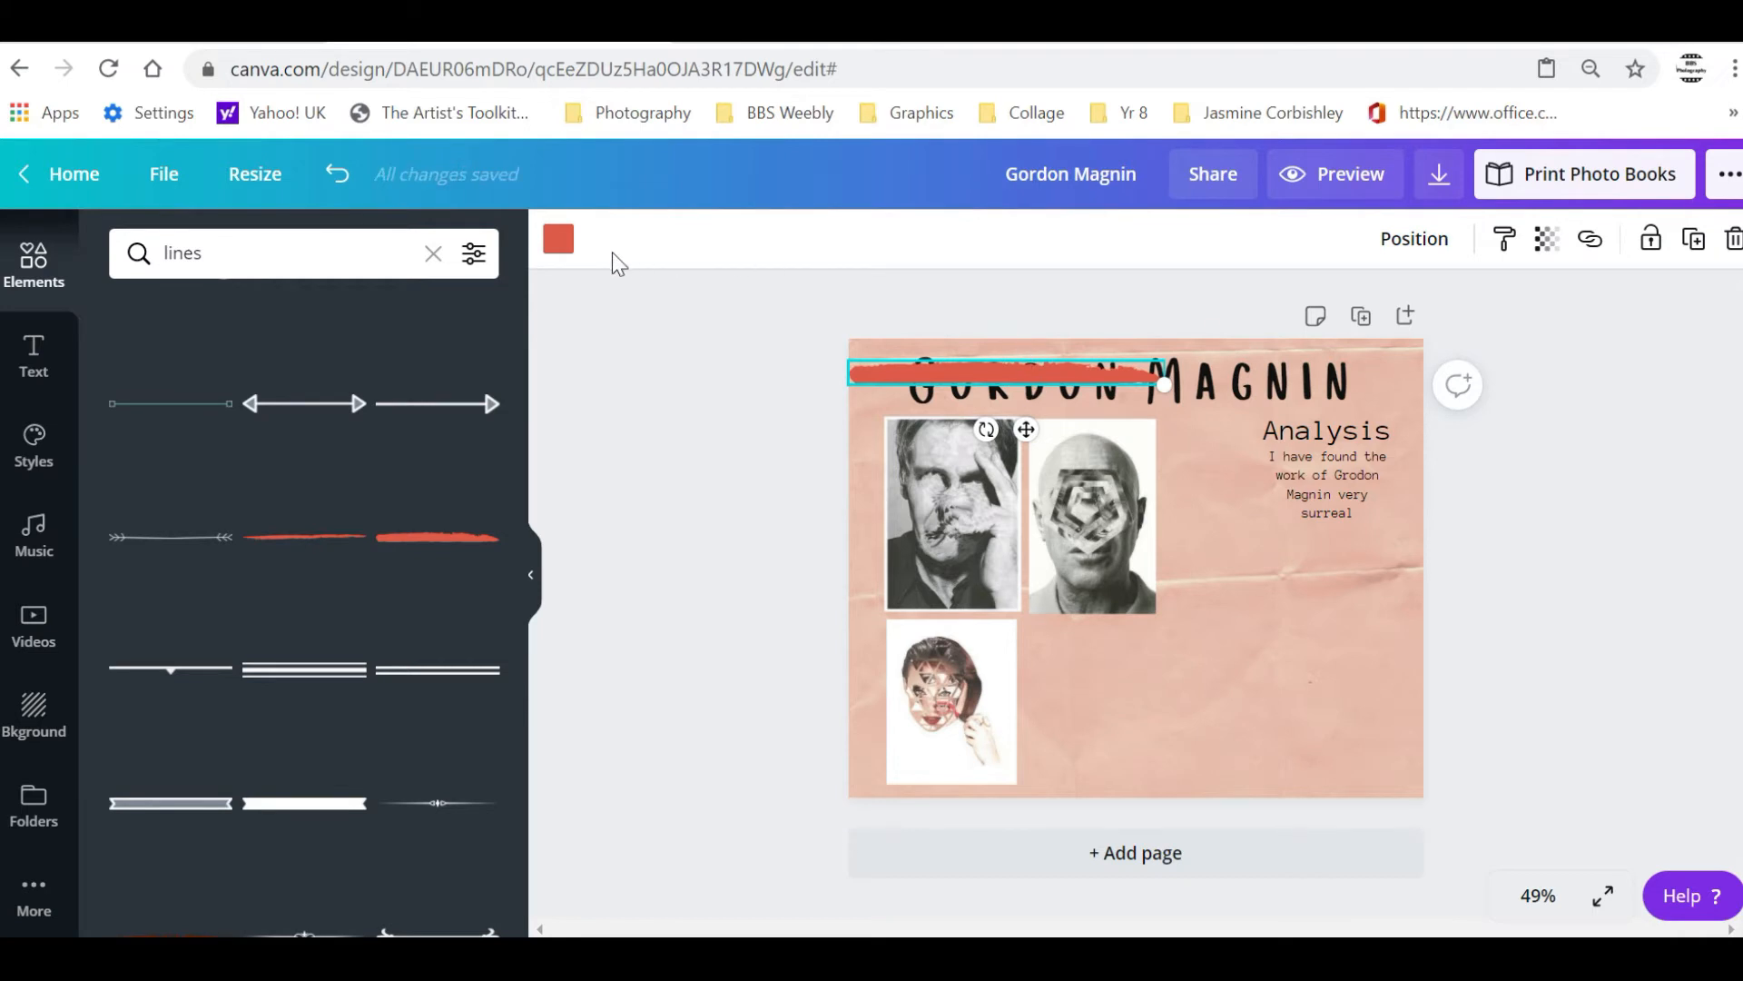
# Recolour the brush stroke grey and enlarge it to span the full page width across the heading
pyautogui.click(563, 256)
pyautogui.click(277, 628)
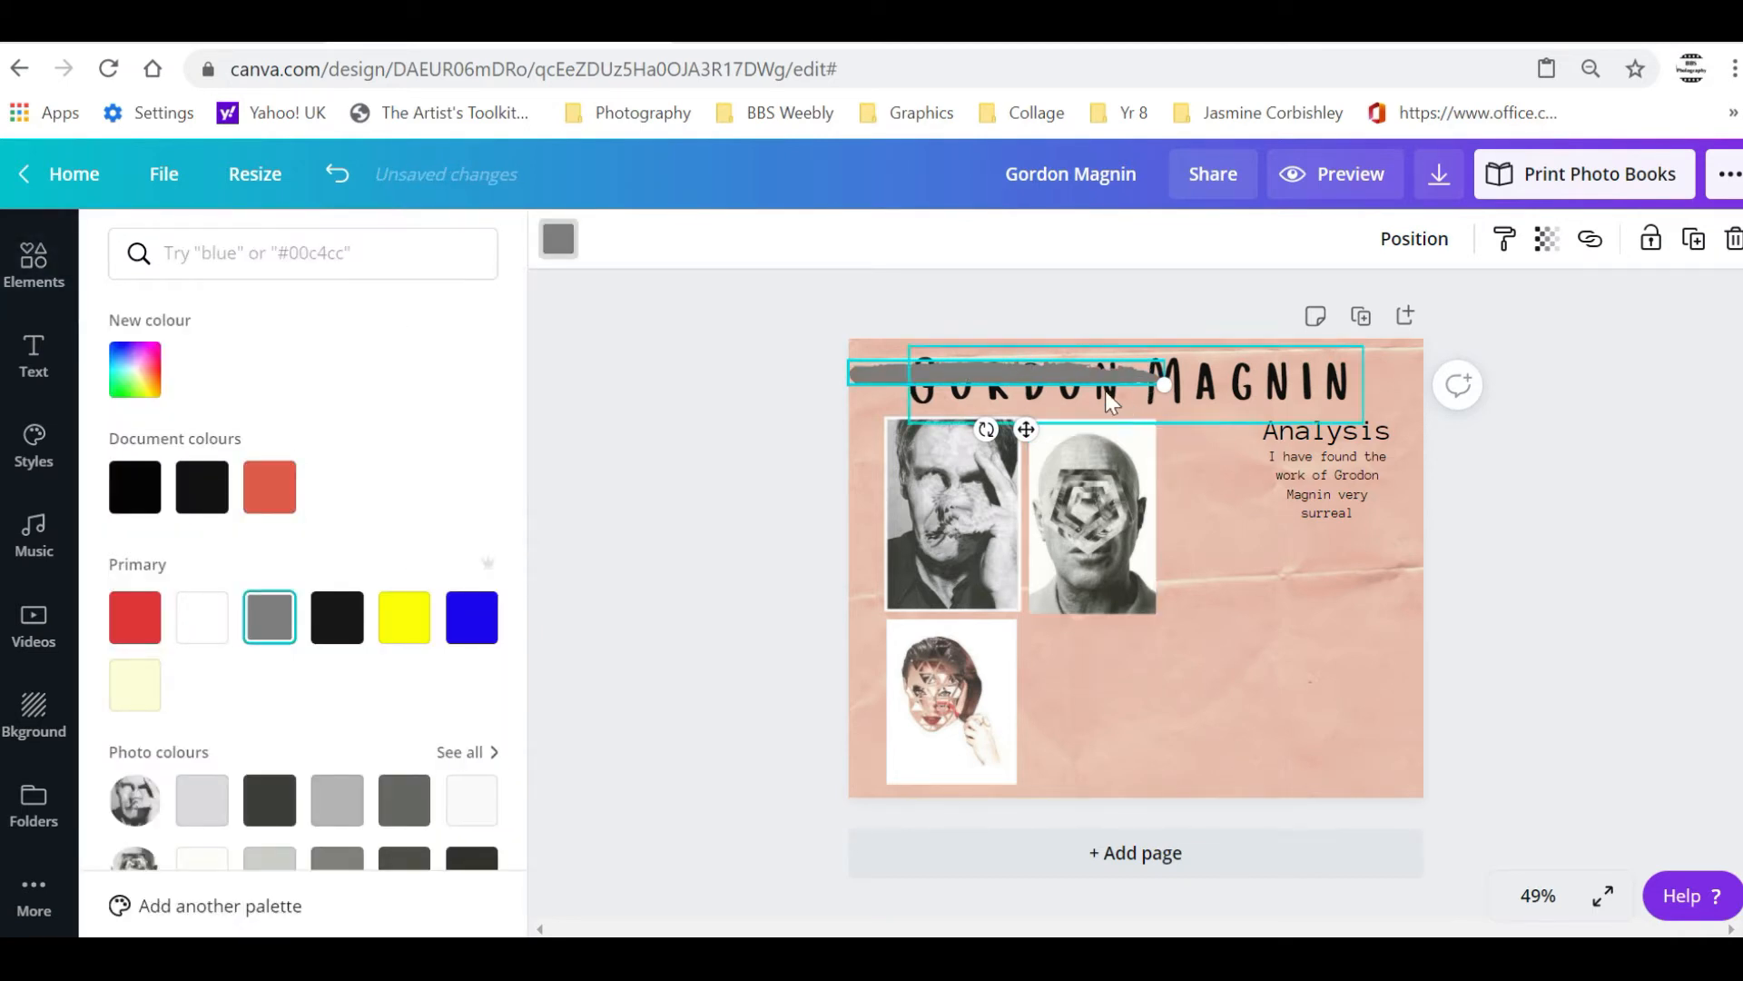
pyautogui.moveTo(1069, 378)
pyautogui.mouseDown()
pyautogui.moveTo(1447, 440)
pyautogui.moveTo(1431, 420)
pyautogui.mouseUp()
pyautogui.moveTo(1290, 409); pyautogui.dragTo(1284, 381)
pyautogui.moveTo(1443, 416); pyautogui.dragTo(1343, 385)
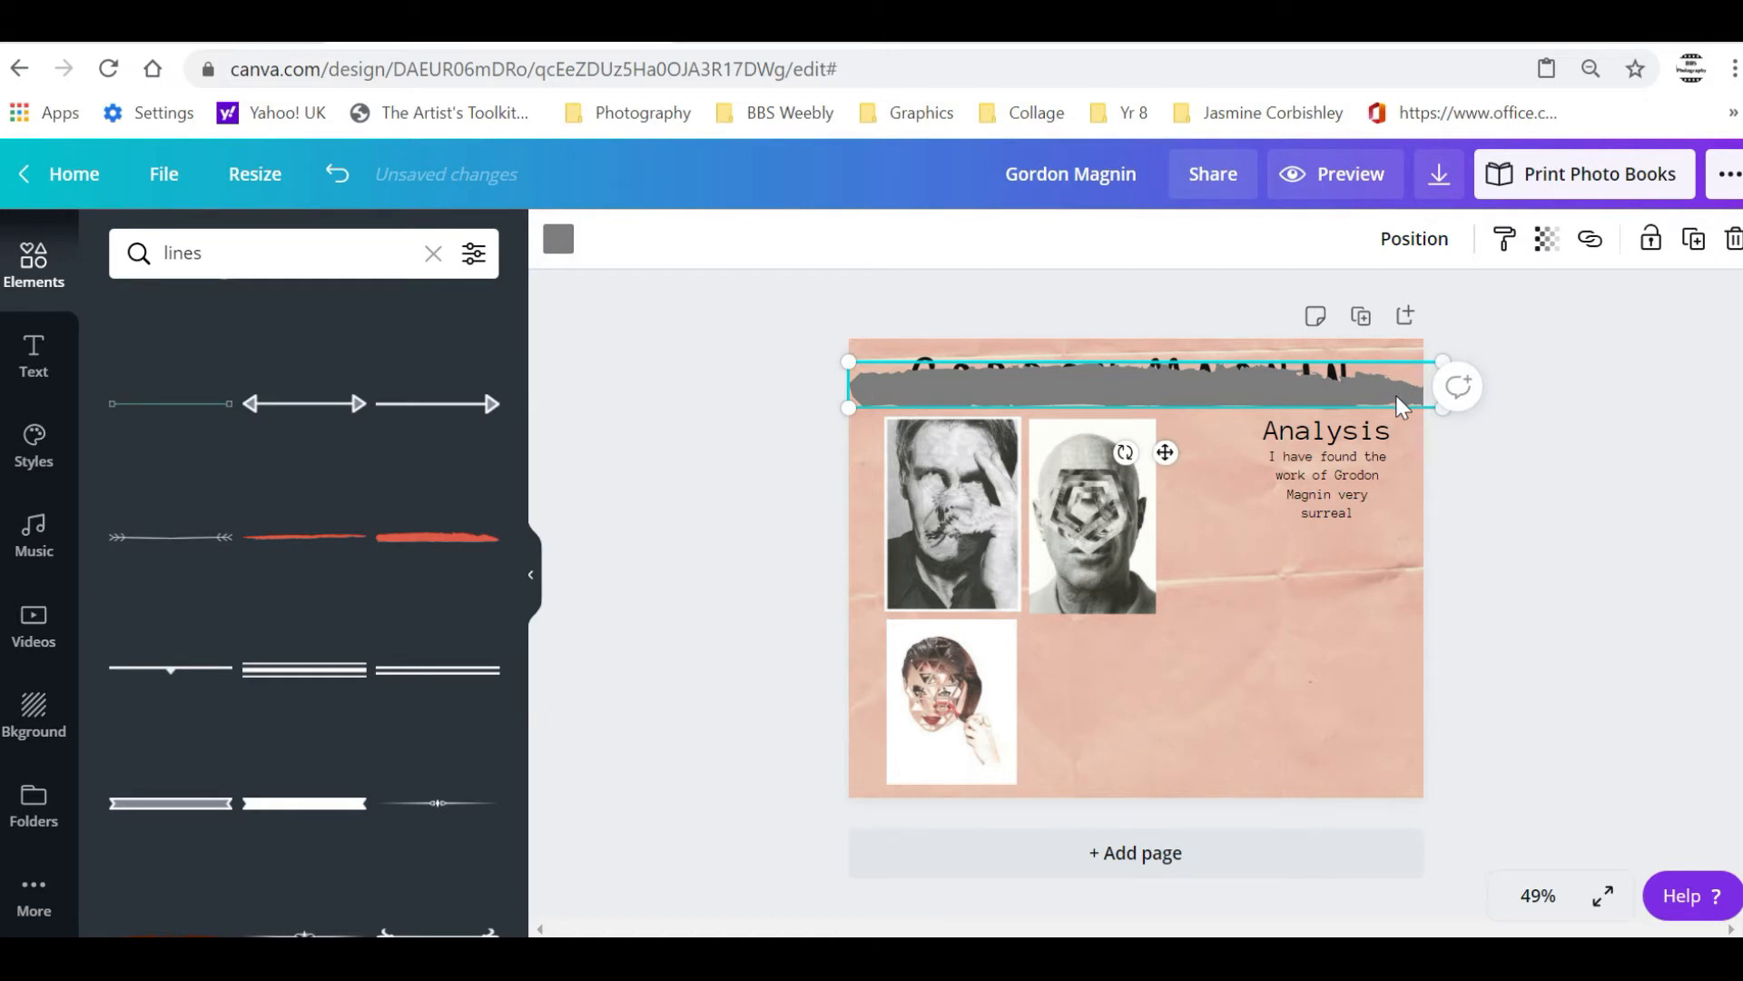
# Send the grey brush stroke backwards so it sits behind the Gordon Magnin heading
pyautogui.click(1428, 243)
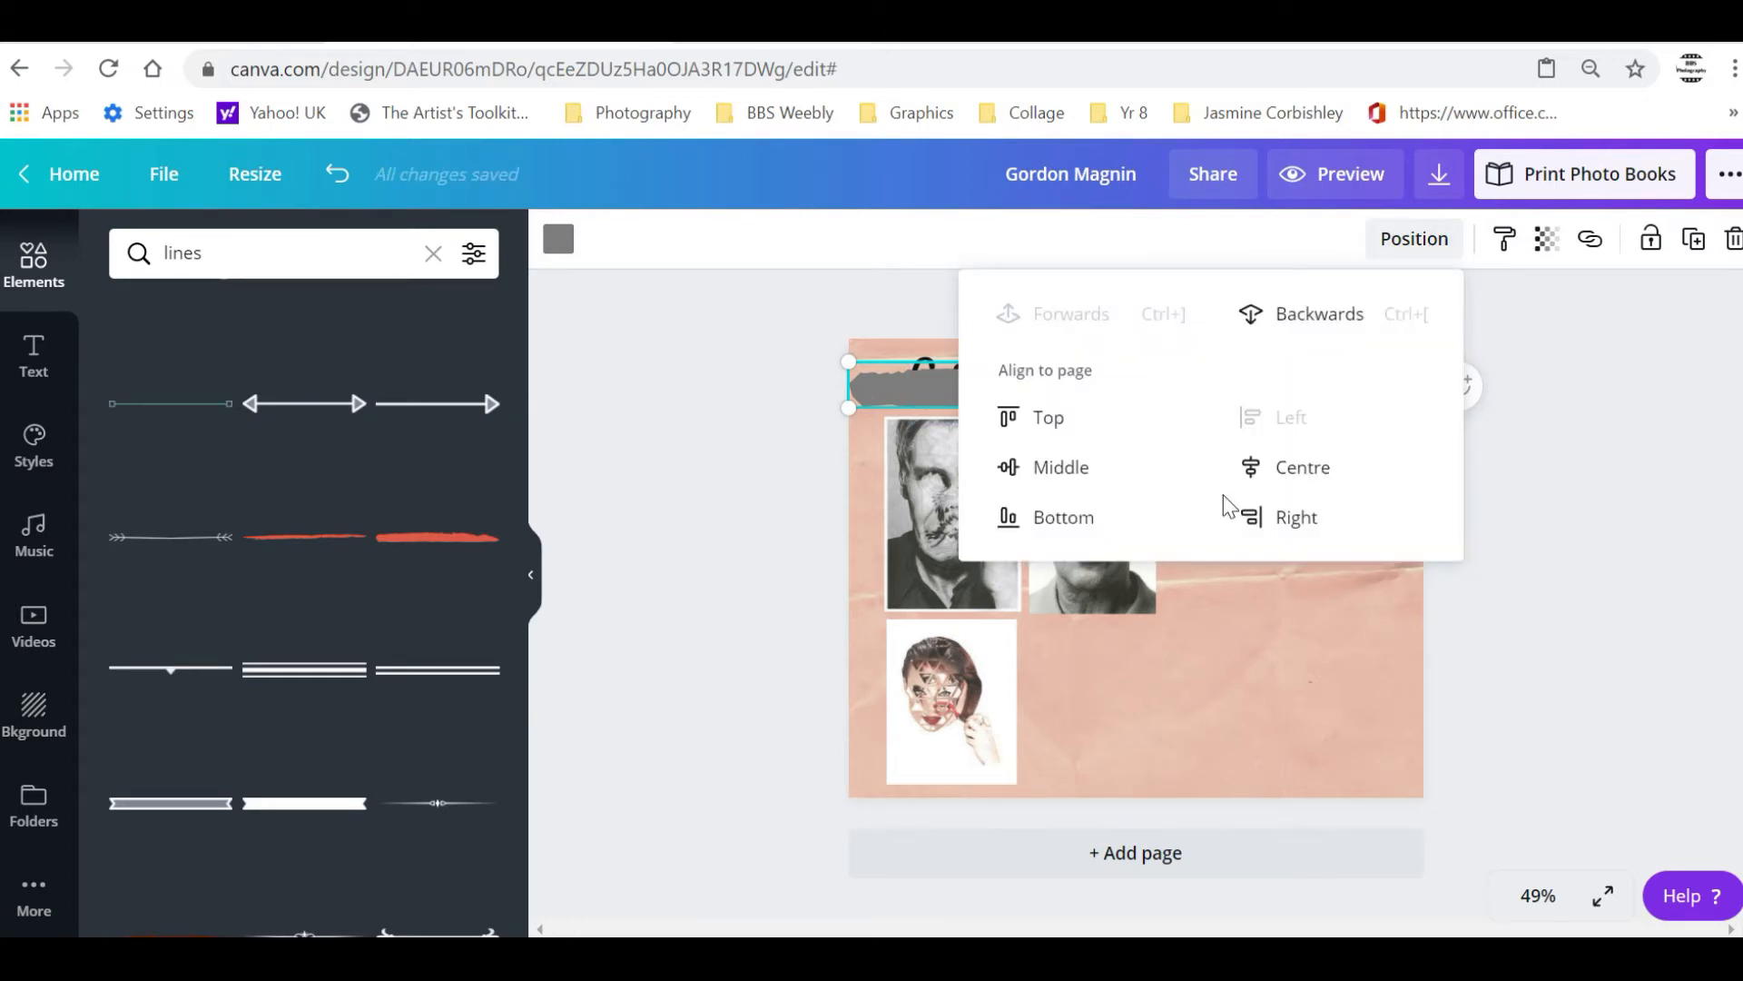
pyautogui.click(1321, 318)
pyautogui.click(1556, 446)
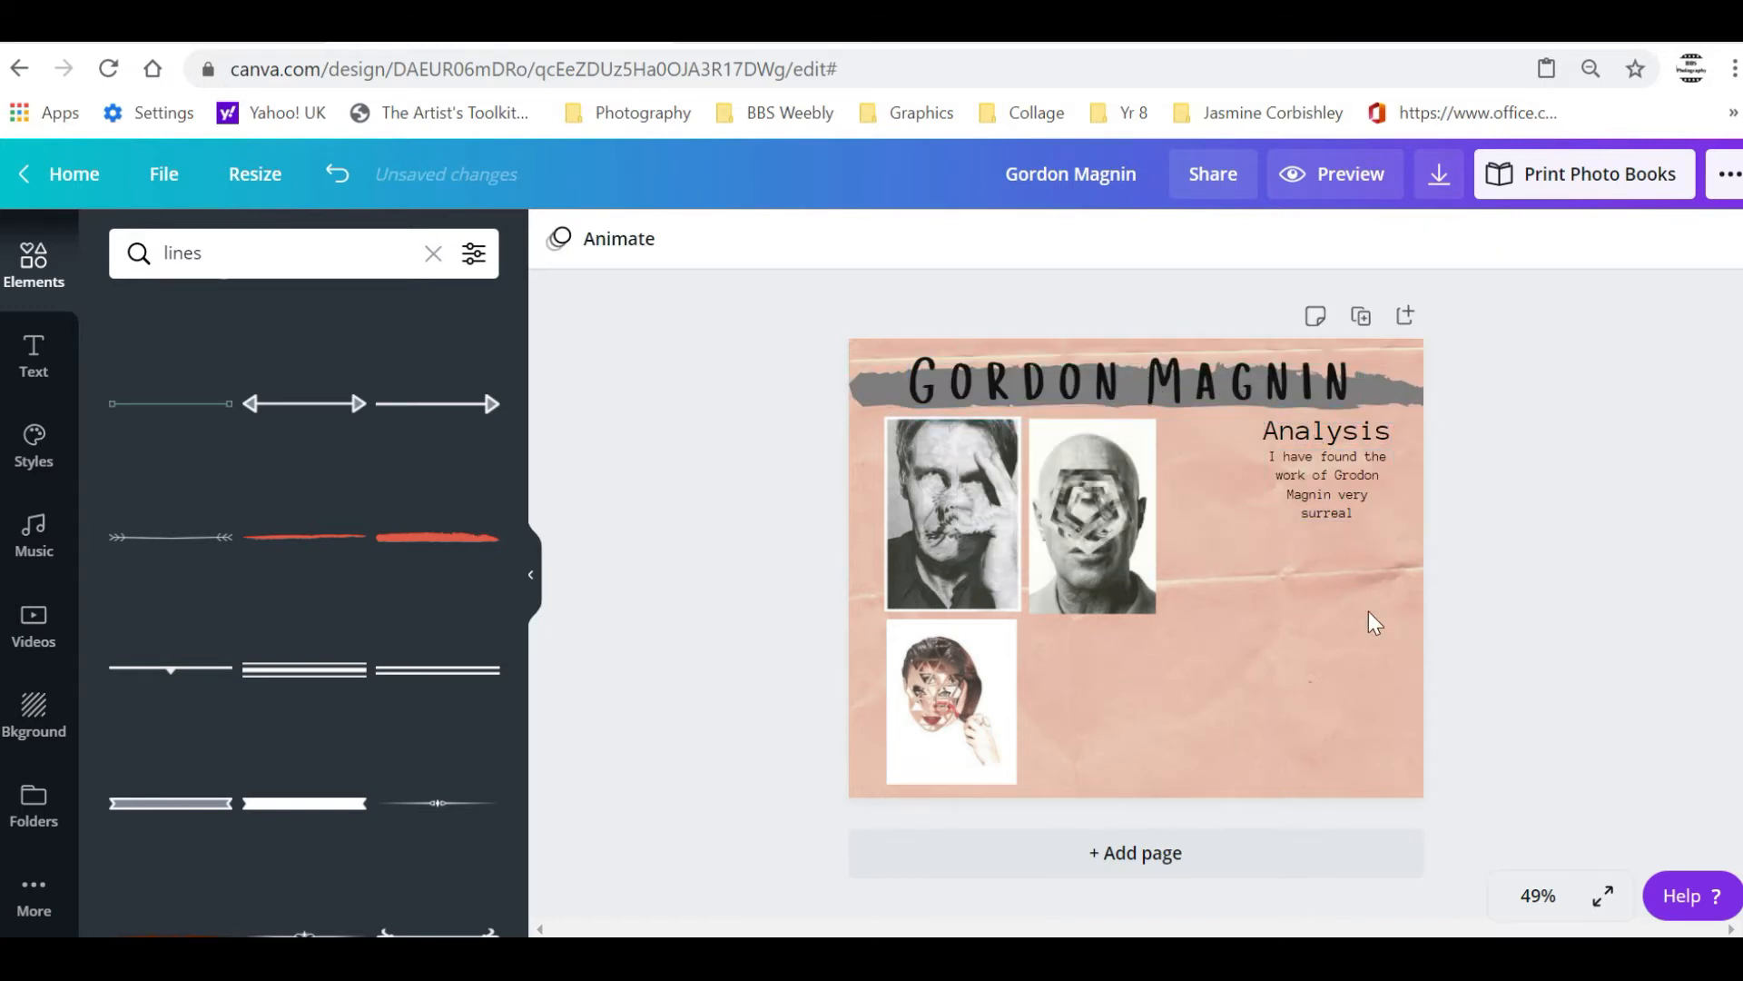
# Duplicate the grey brush stroke and move the copy down across the lower part of the page
pyautogui.click(1392, 395)
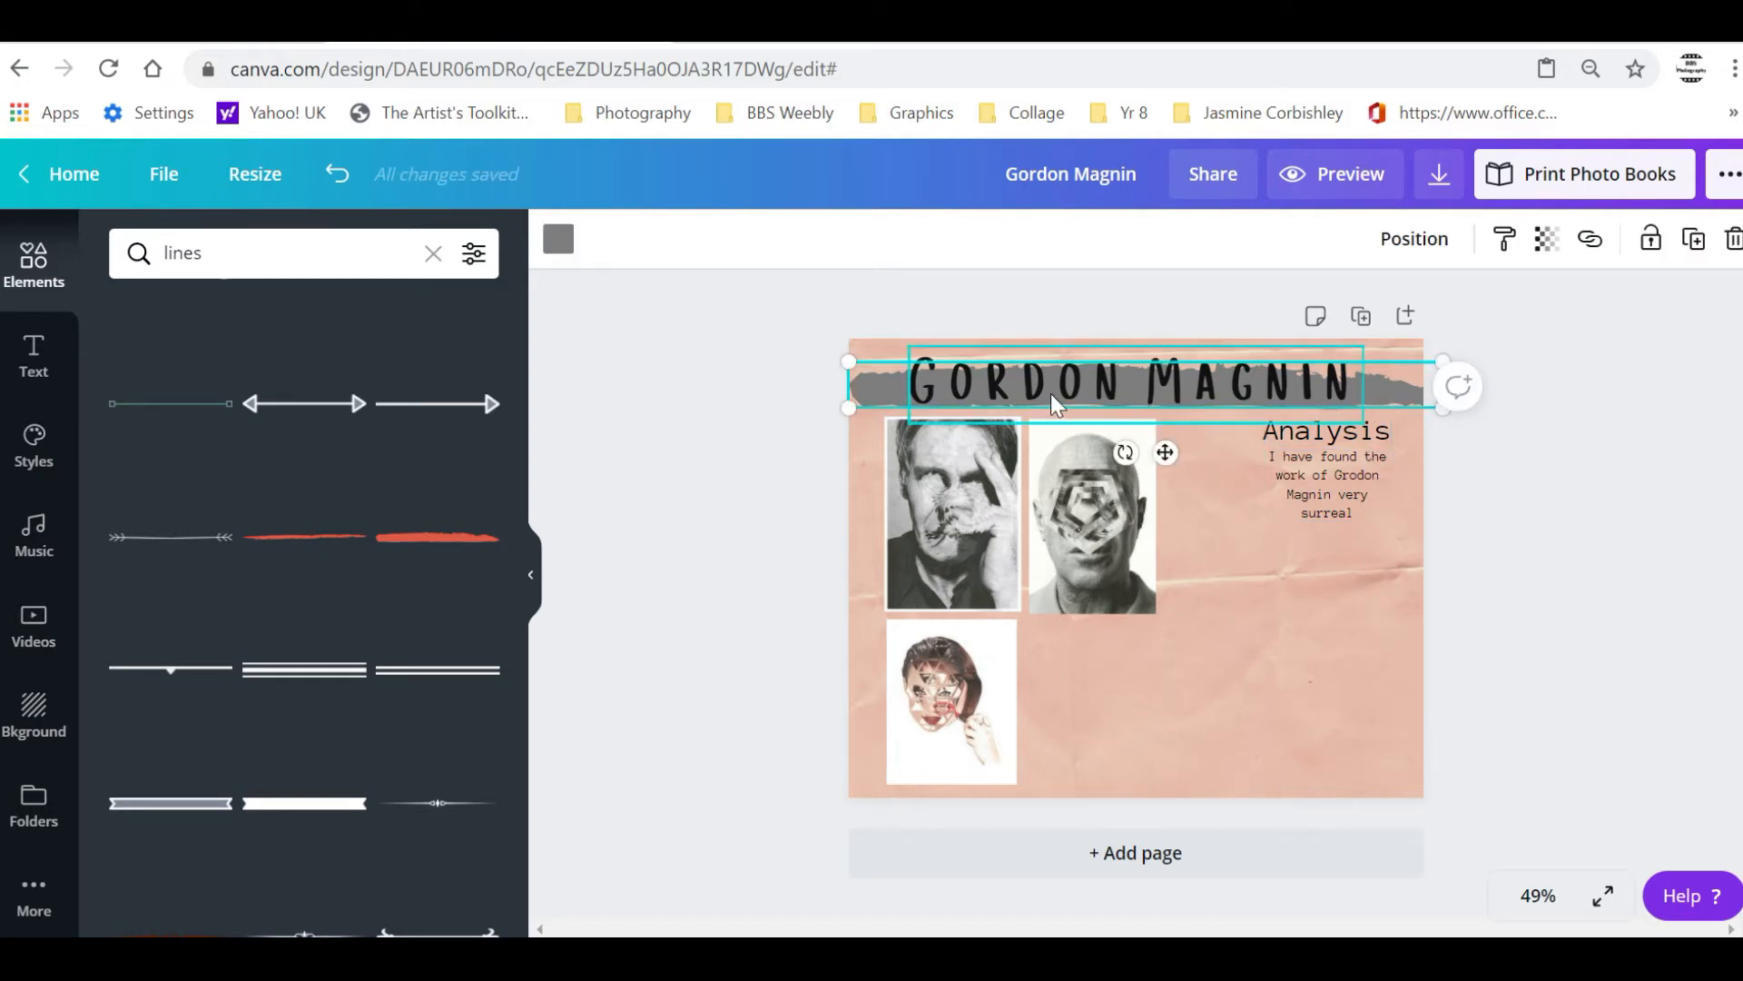
pyautogui.moveTo(888, 392); pyautogui.dragTo(890, 380)
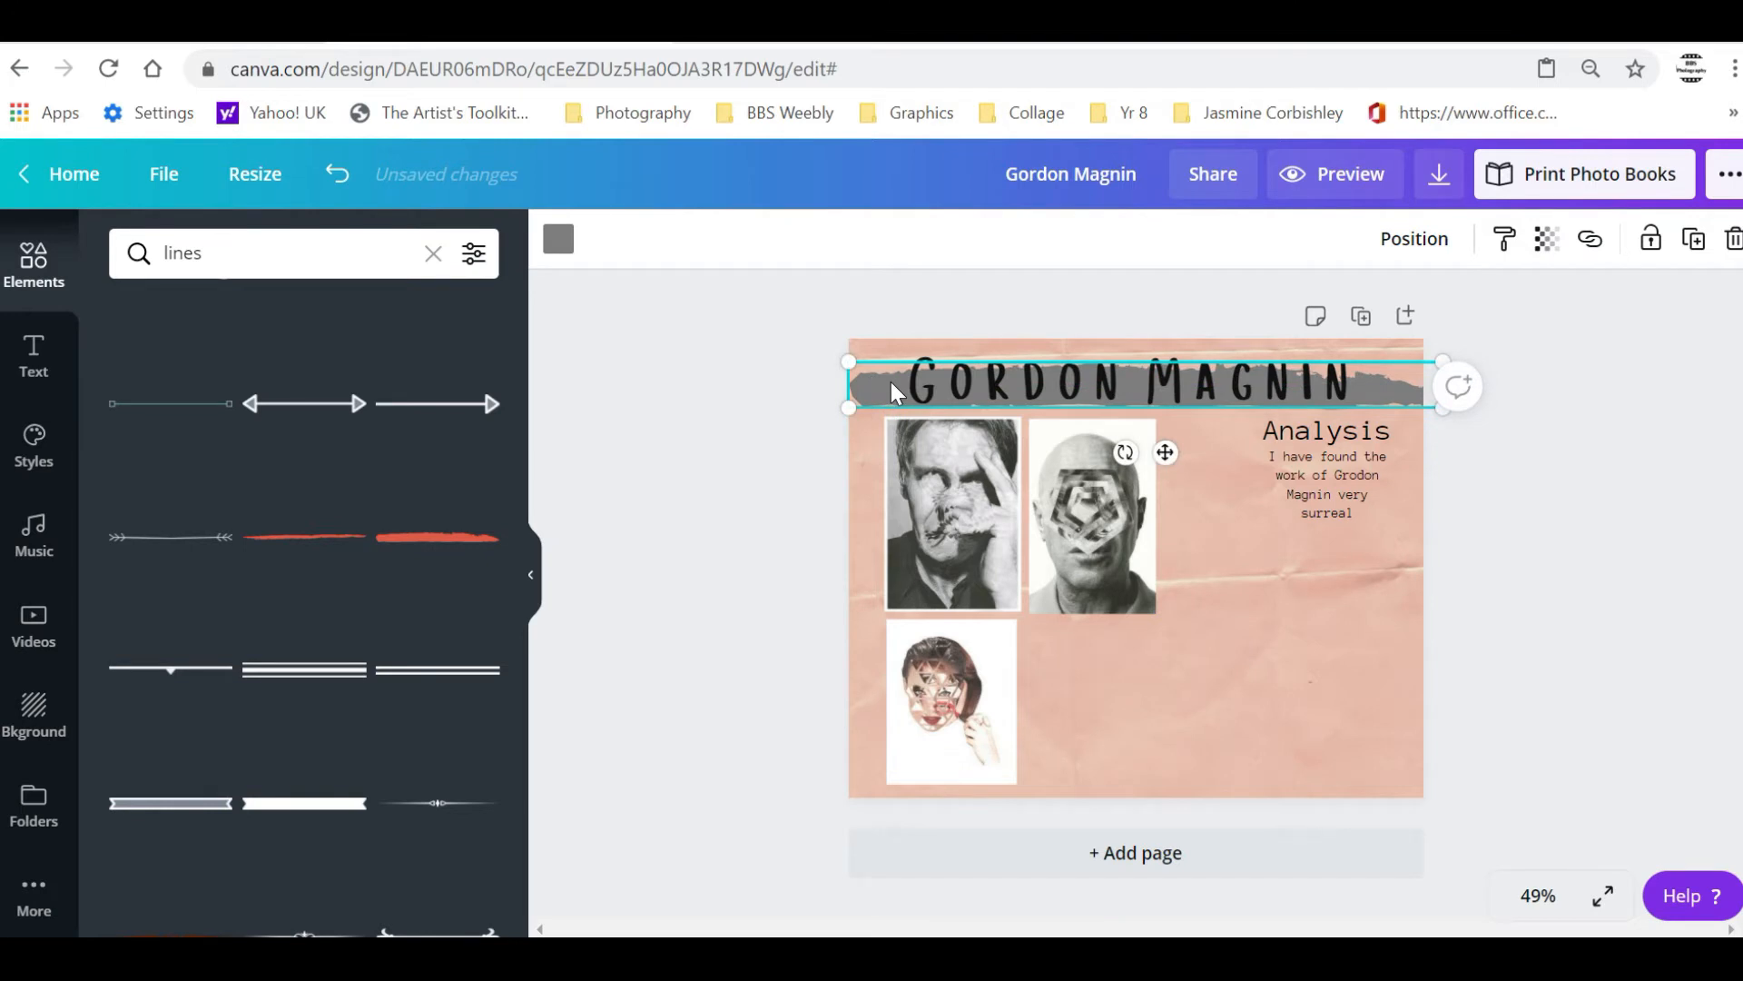
pyautogui.click(1695, 240)
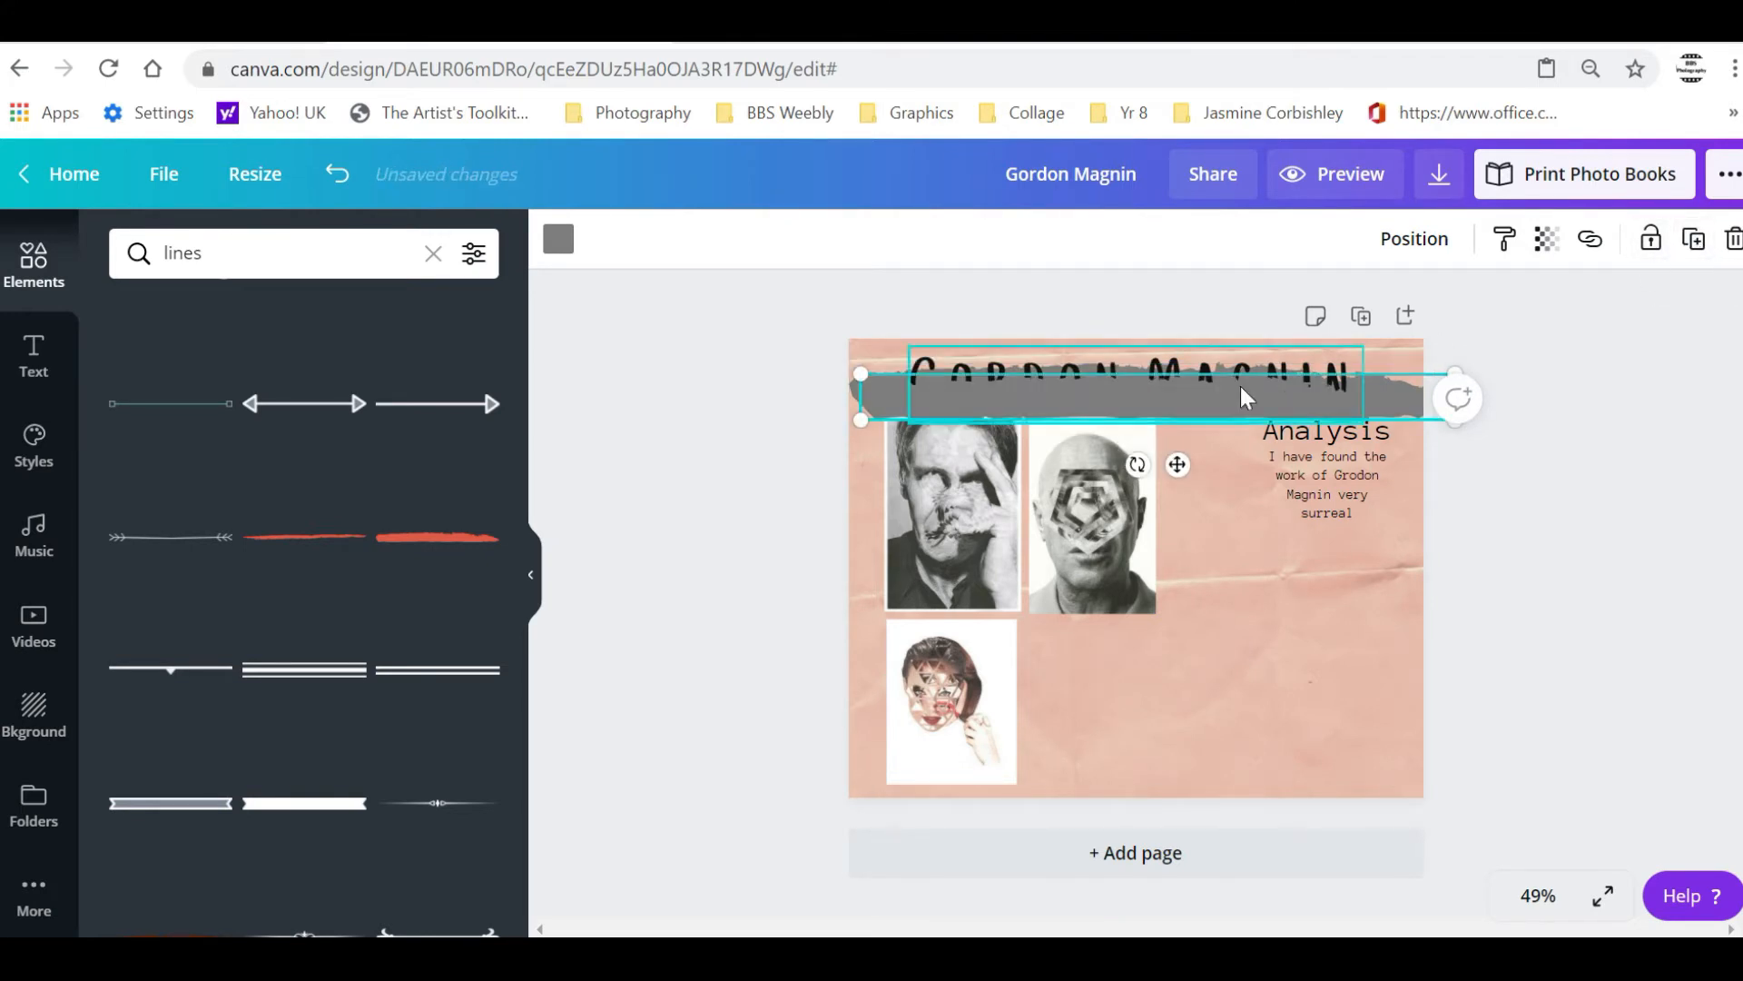
pyautogui.moveTo(1203, 395)
pyautogui.mouseDown()
pyautogui.moveTo(1205, 761)
pyautogui.moveTo(1190, 763)
pyautogui.mouseUp()
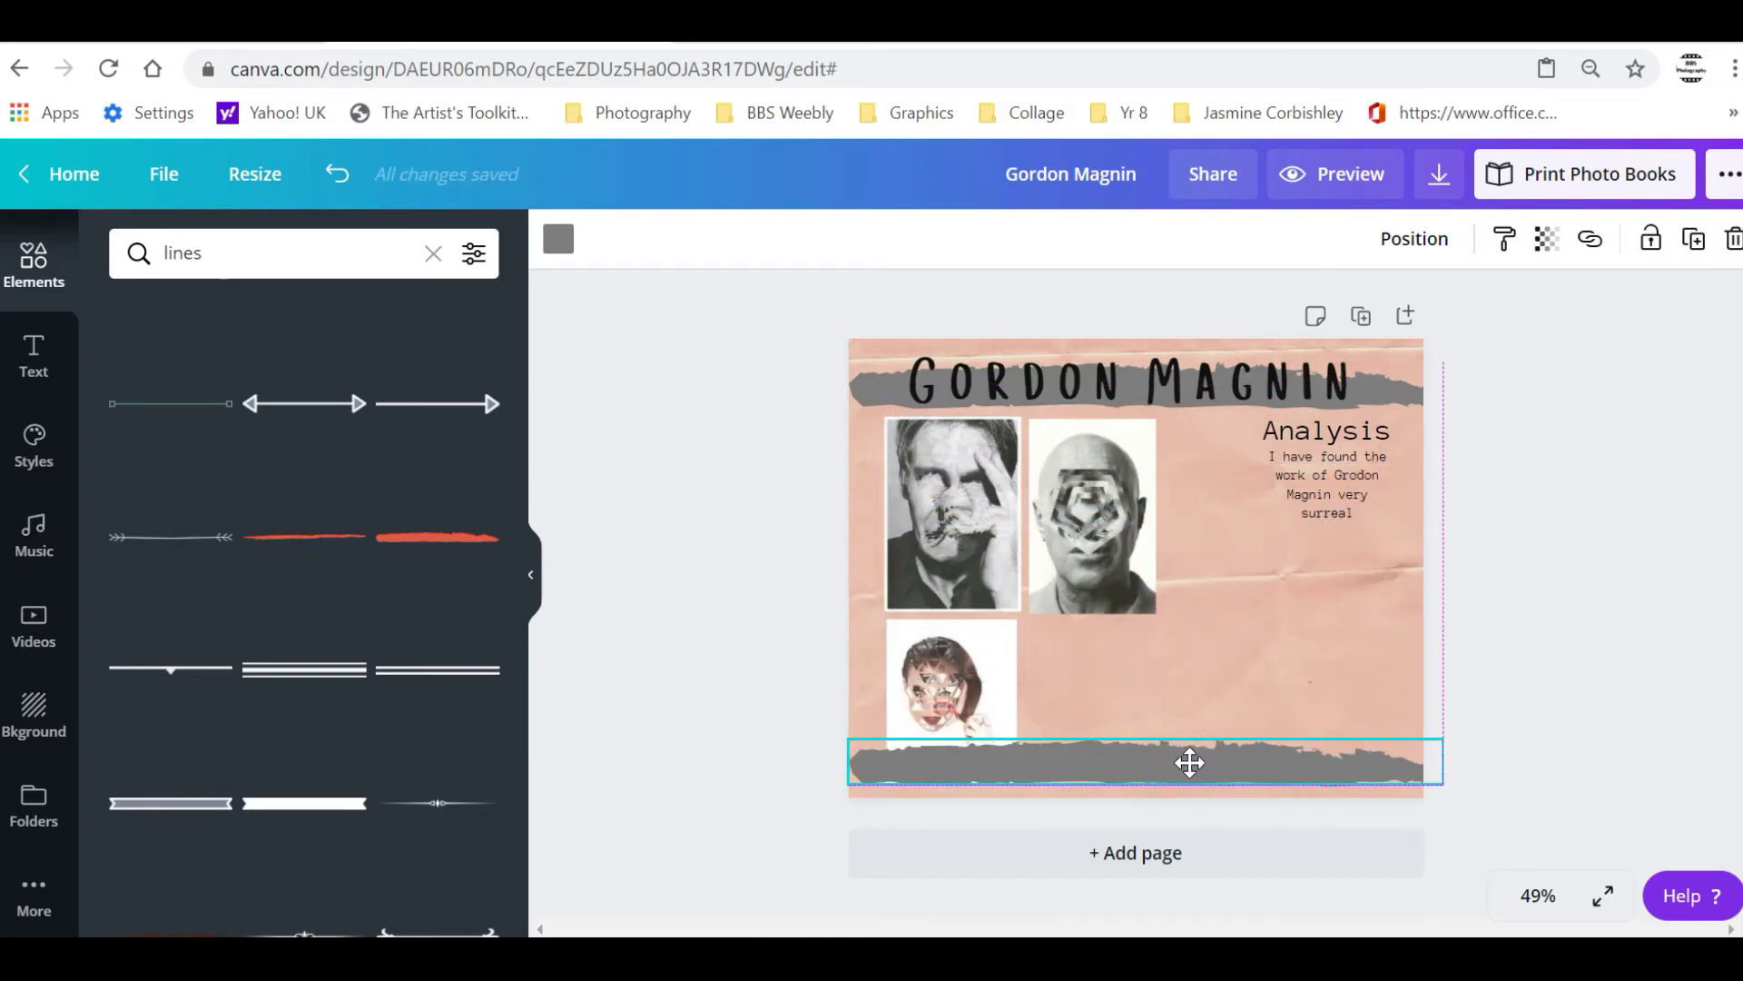
# Send the lower grey stroke behind the woman's portrait and lower it onto the page's bottom edge
pyautogui.click(1433, 242)
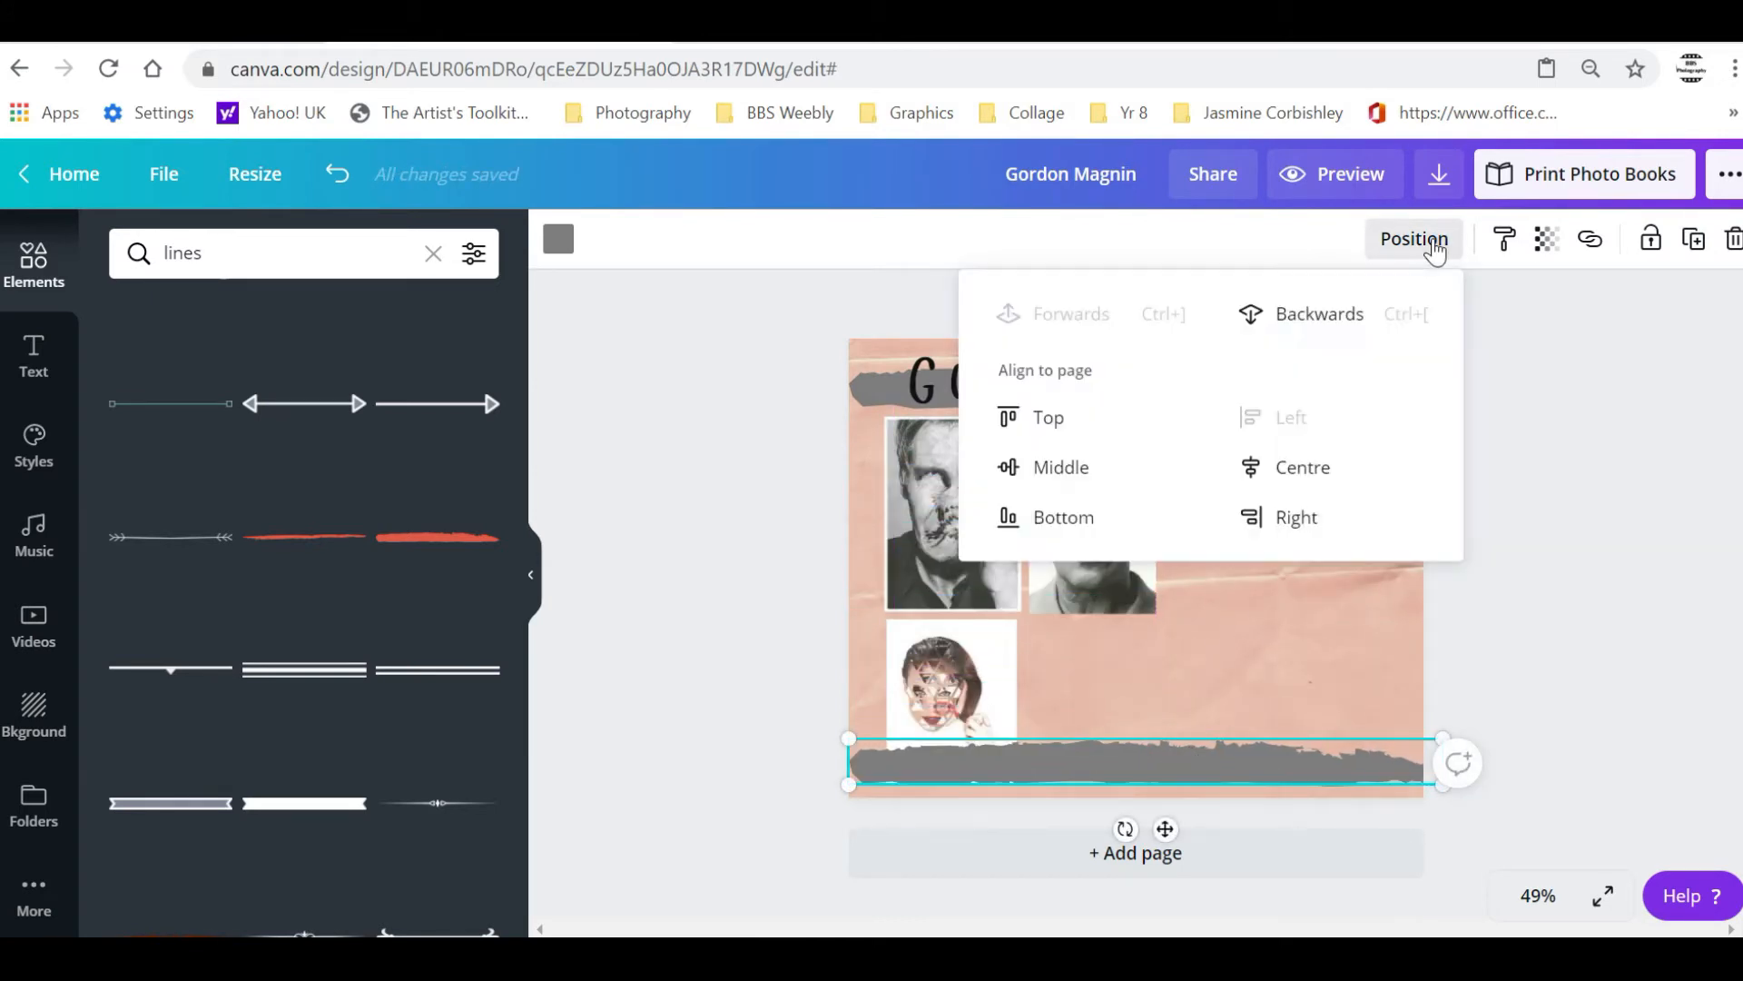
pyautogui.click(1328, 317)
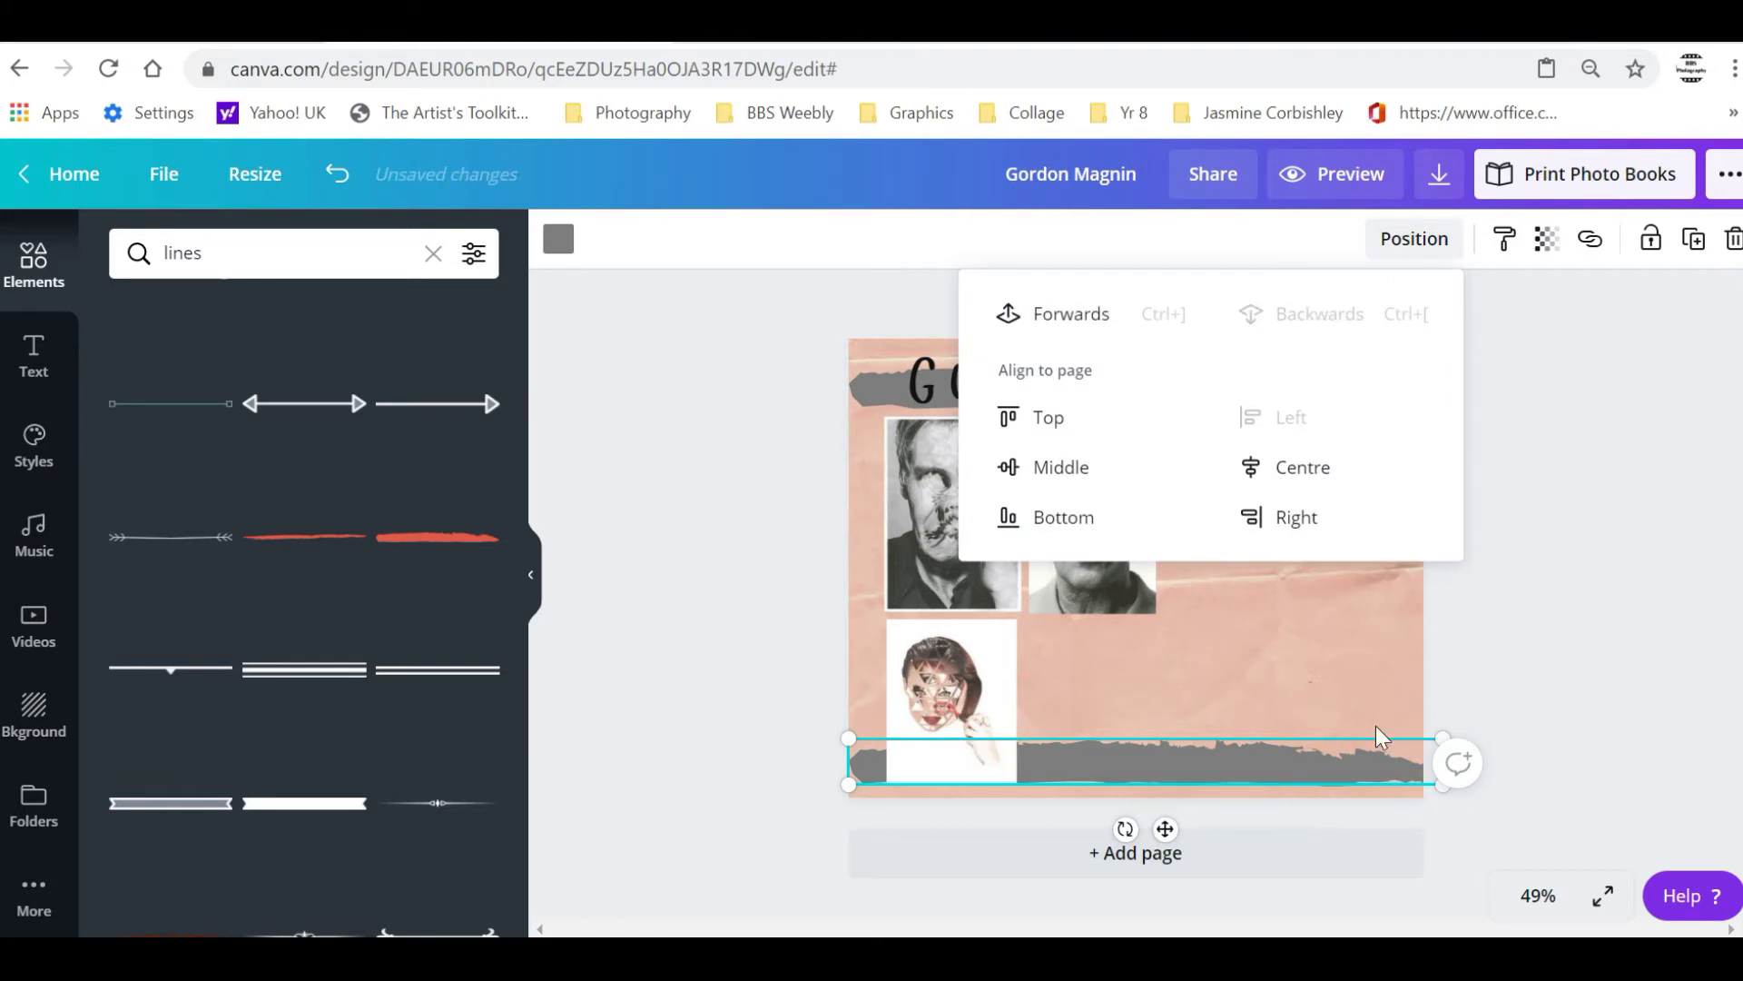
pyautogui.moveTo(1289, 770); pyautogui.dragTo(1294, 768)
pyautogui.press('Down')
pyautogui.press('Down')
pyautogui.press('Down')
pyautogui.press('Down')
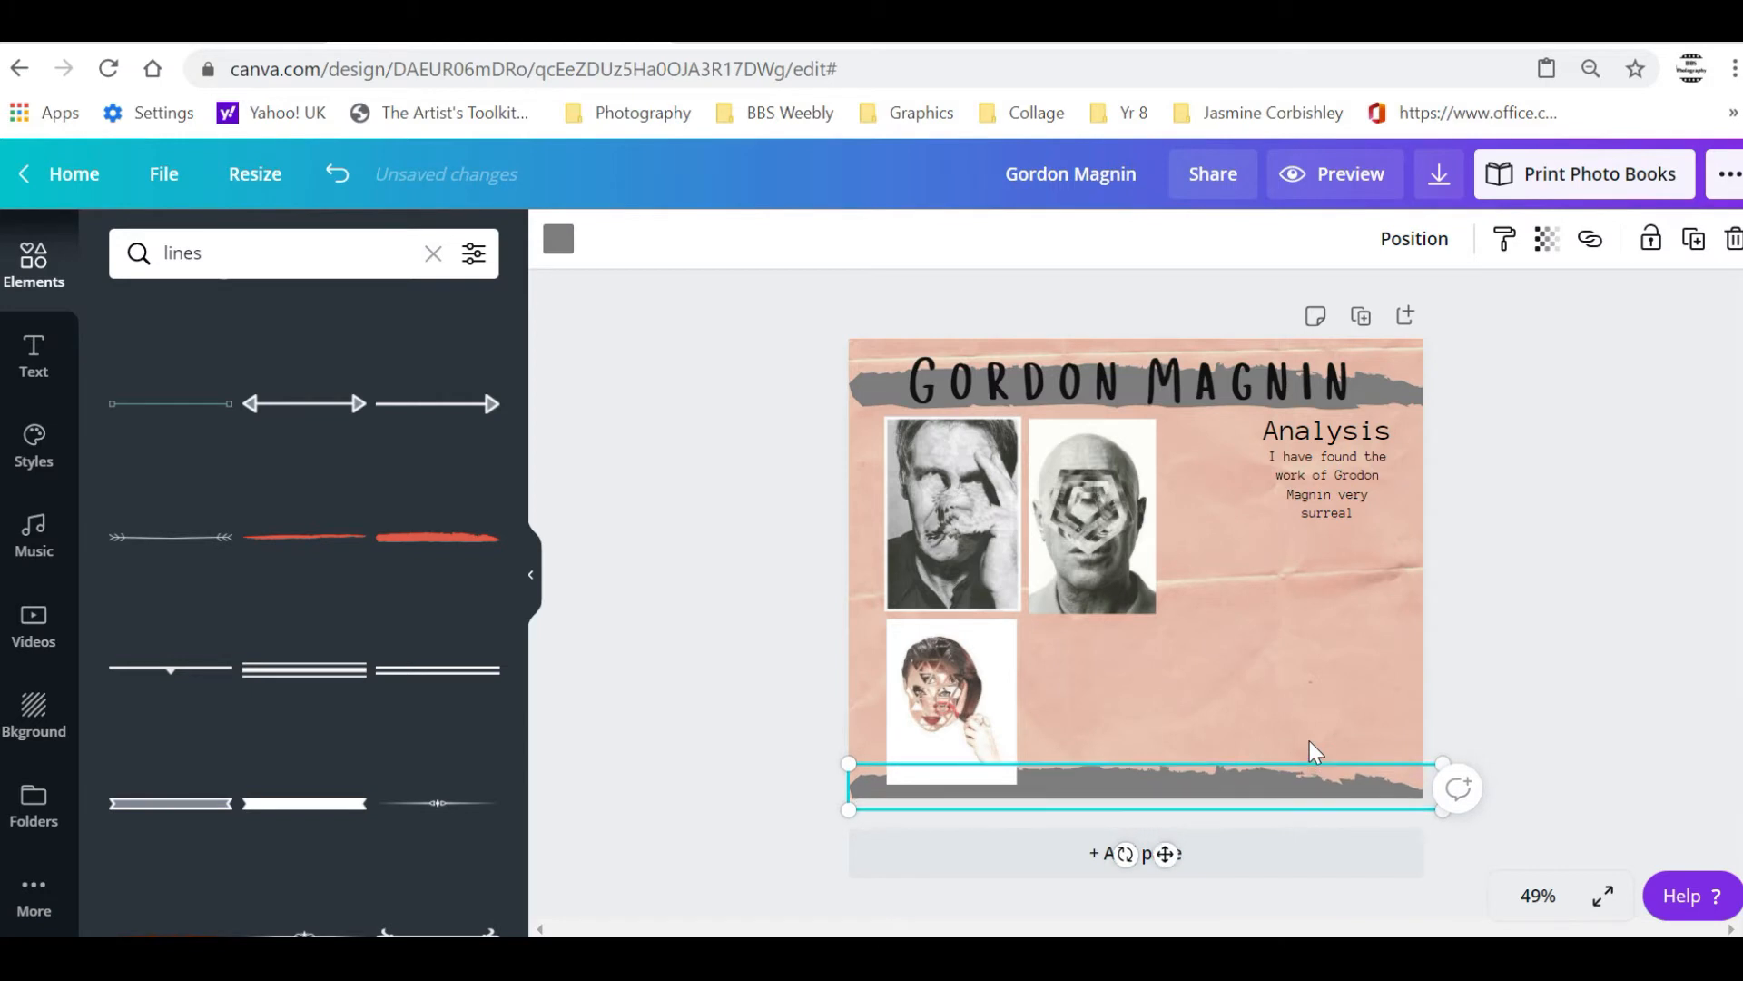
pyautogui.click(1707, 614)
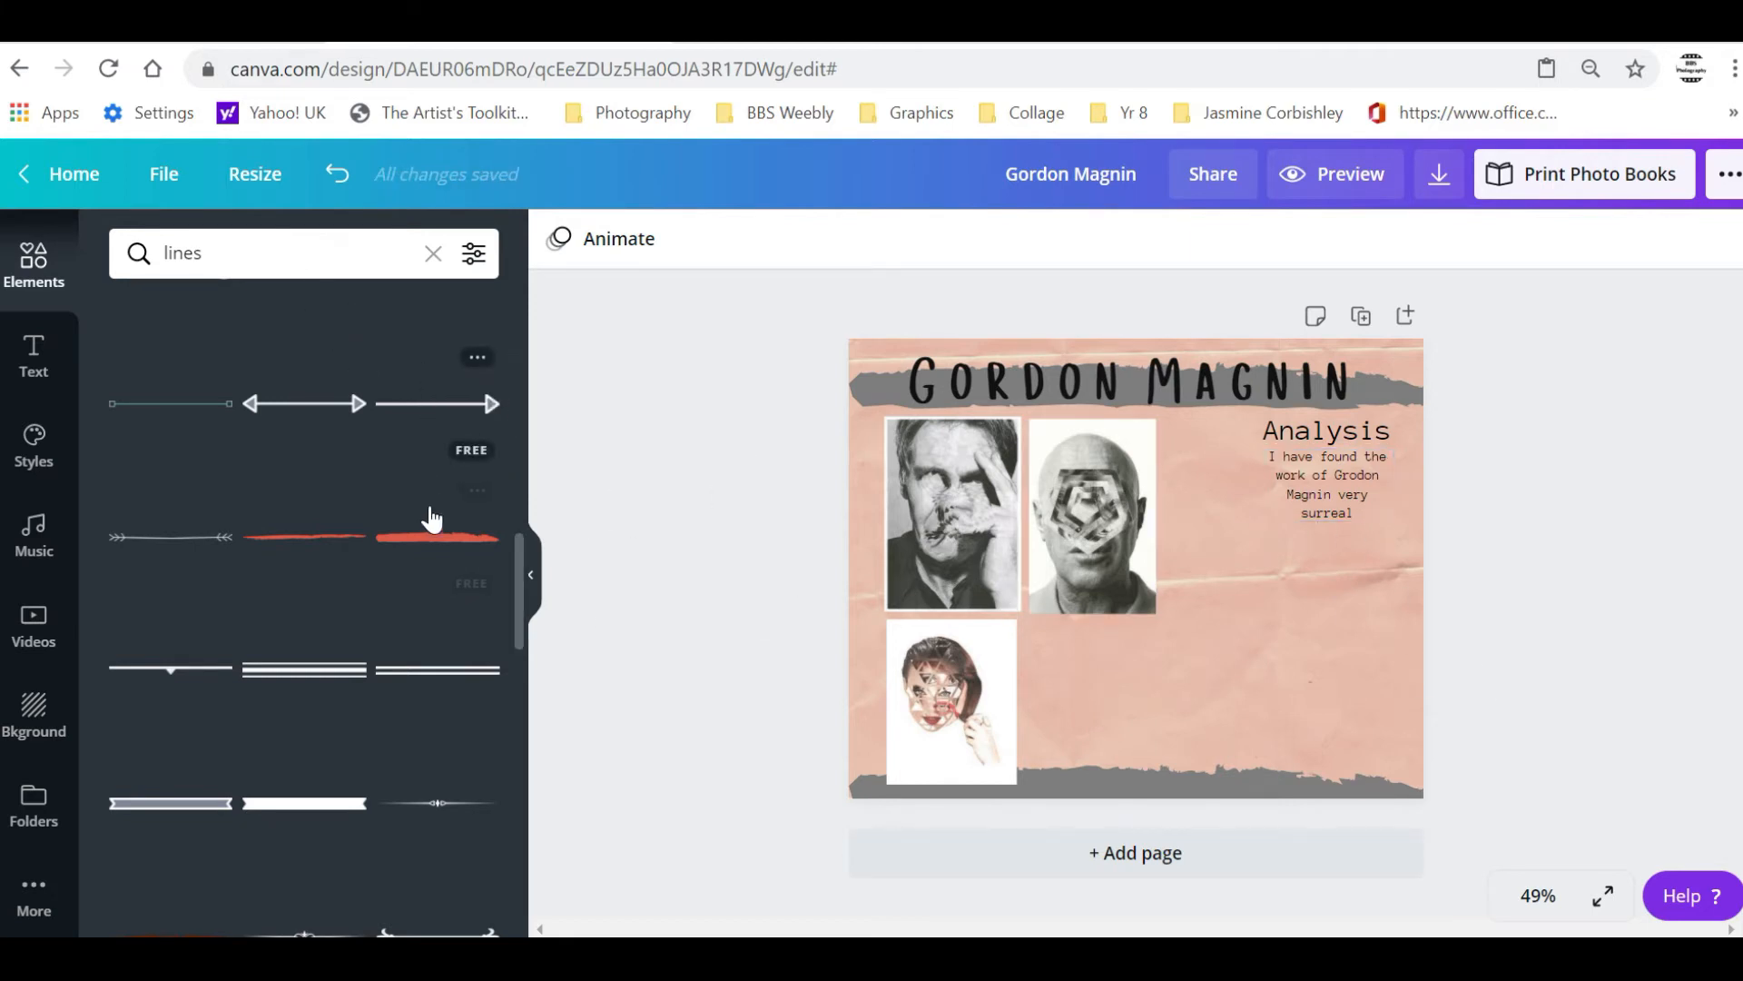
# Add the dashed line and stand it vertically beside the upper-left portrait, close to the page's left edge
pyautogui.scroll(3, 447, 518)
pyautogui.scroll(10, 458, 515)
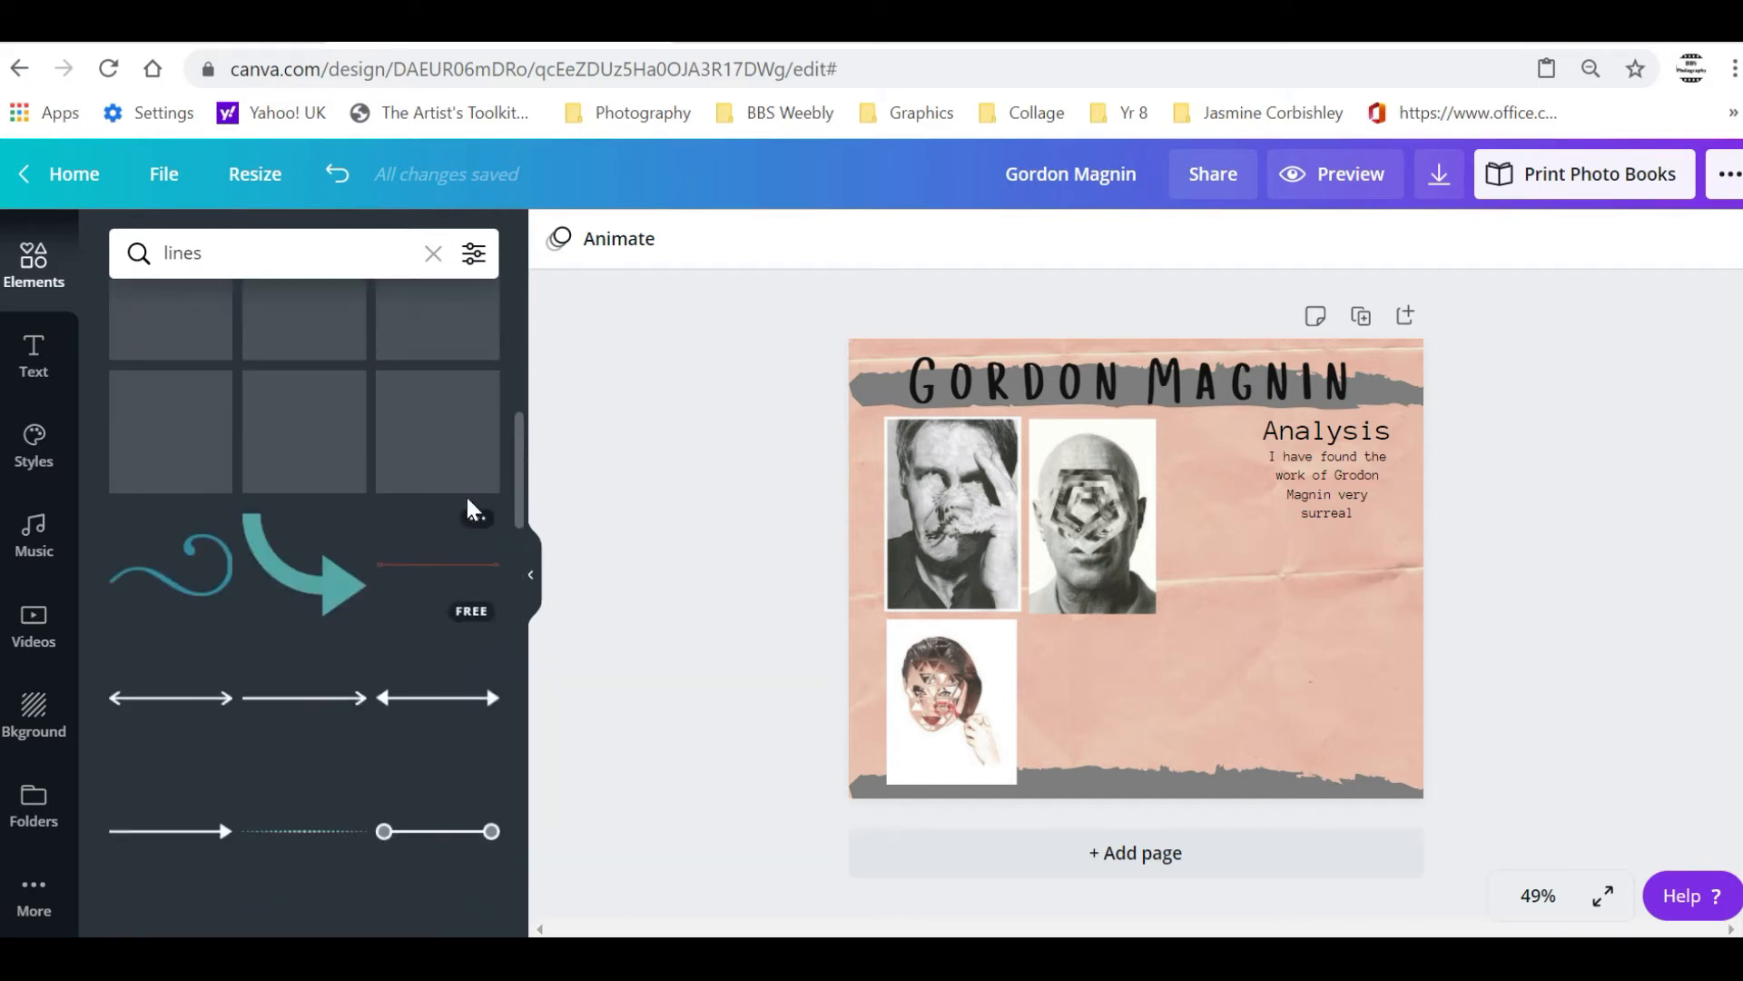
pyautogui.scroll(3, 457, 488)
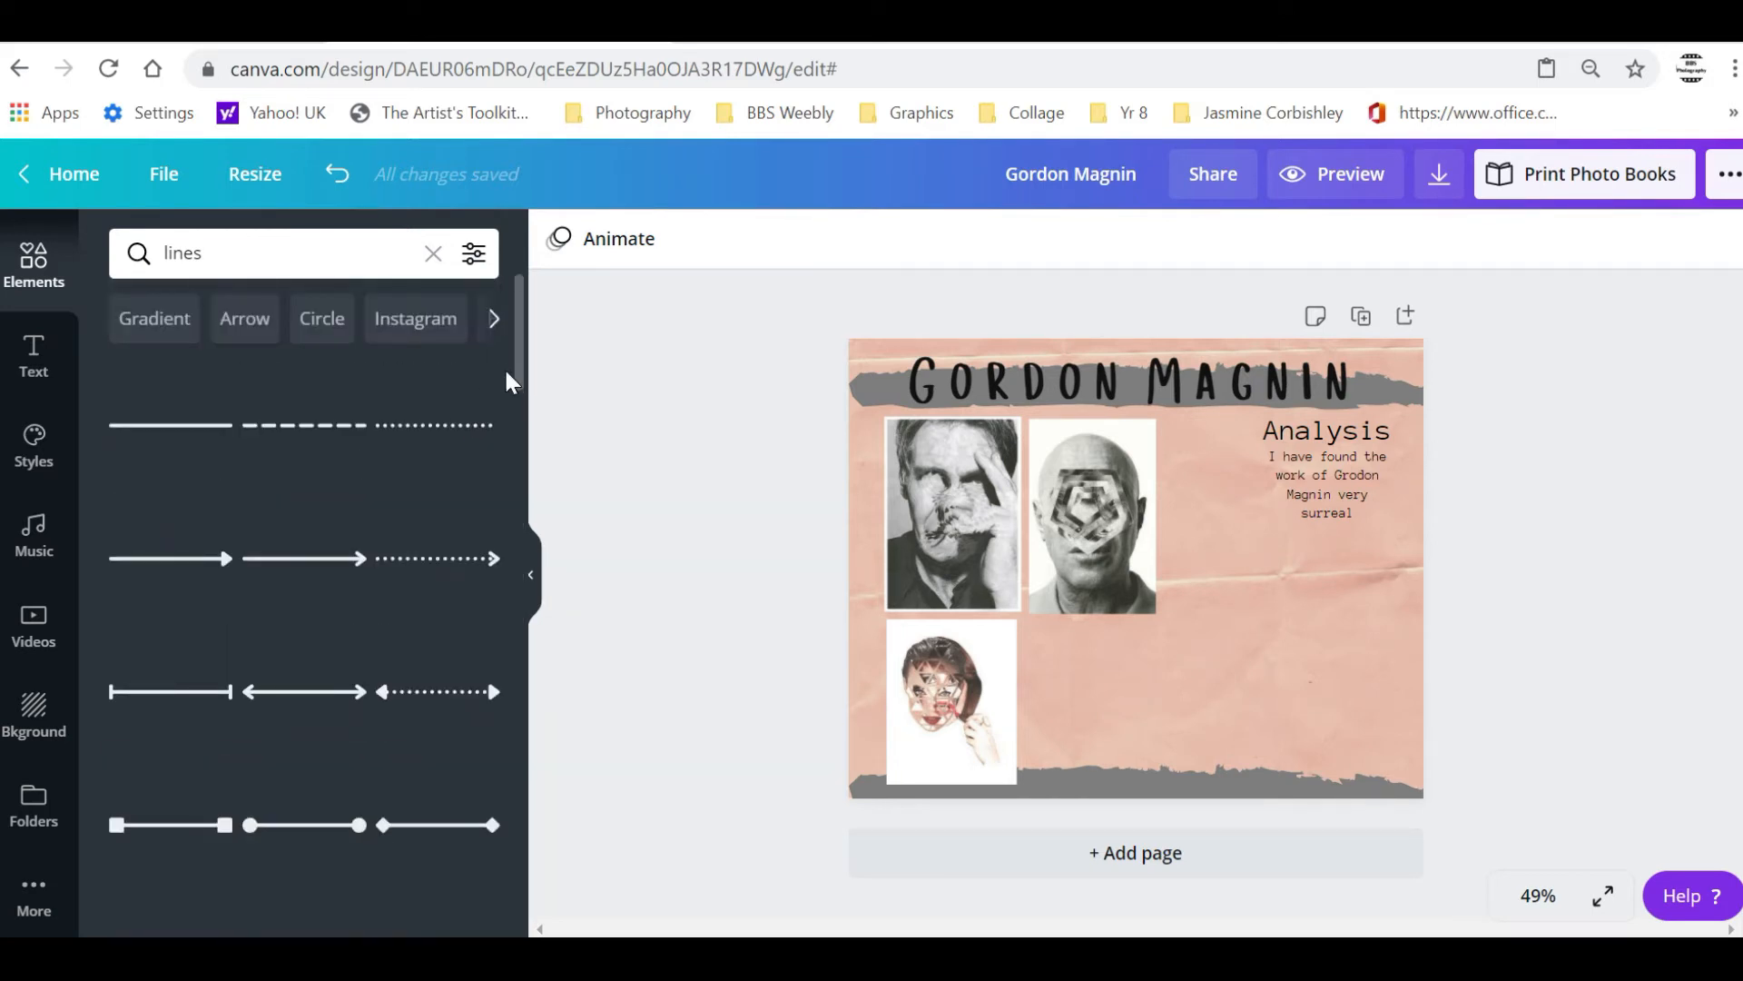
pyautogui.click(302, 427)
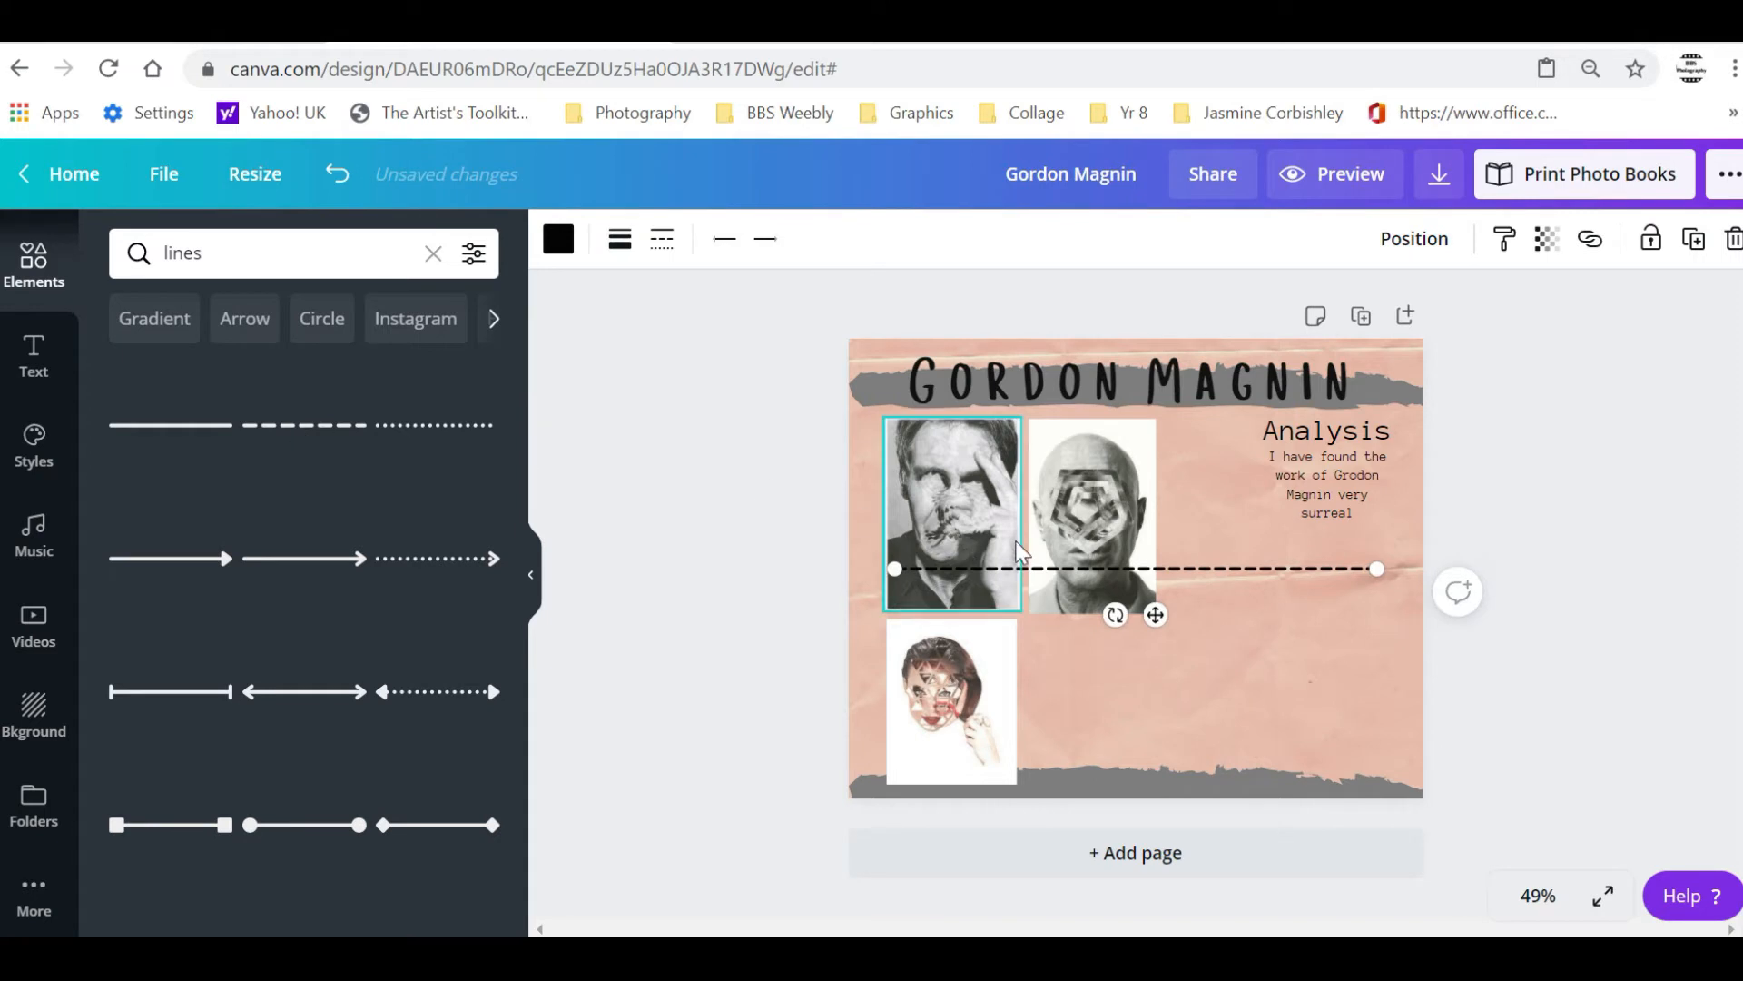
pyautogui.moveTo(1183, 577); pyautogui.dragTo(1149, 635)
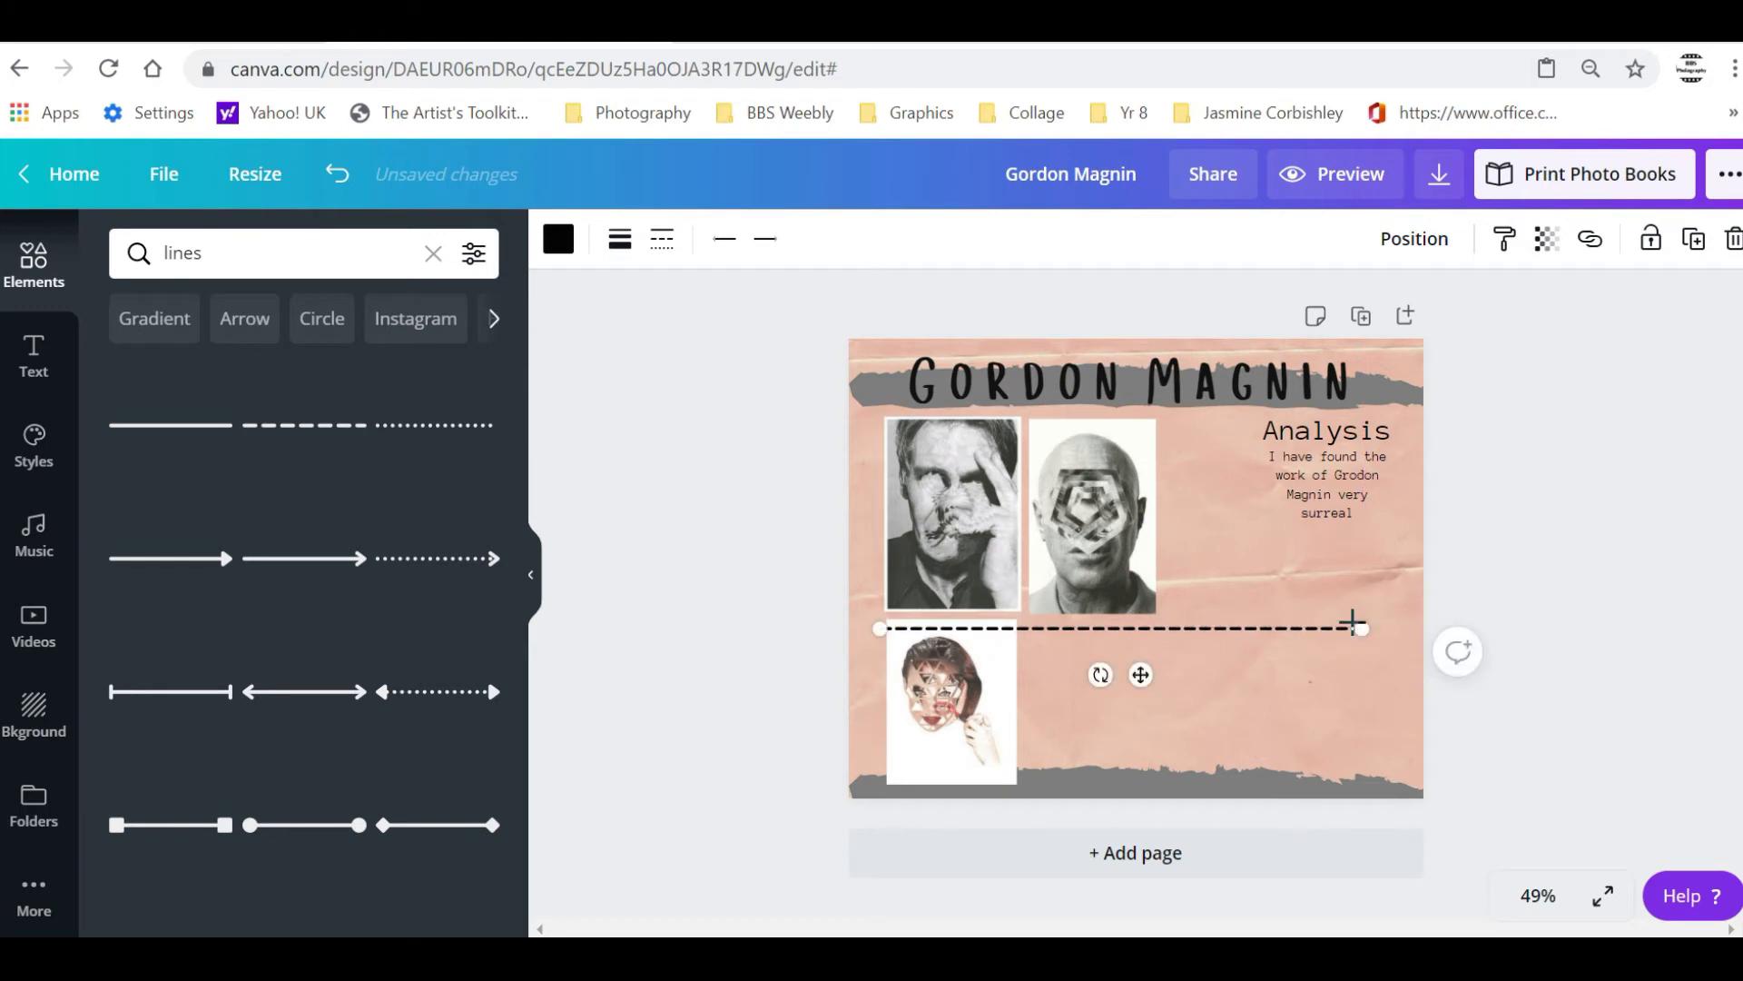
pyautogui.moveTo(1364, 627); pyautogui.dragTo(875, 319)
pyautogui.hotkey('shift', 'Left')
pyautogui.hotkey('shift', 'Left')
pyautogui.hotkey('shift', 'Left')
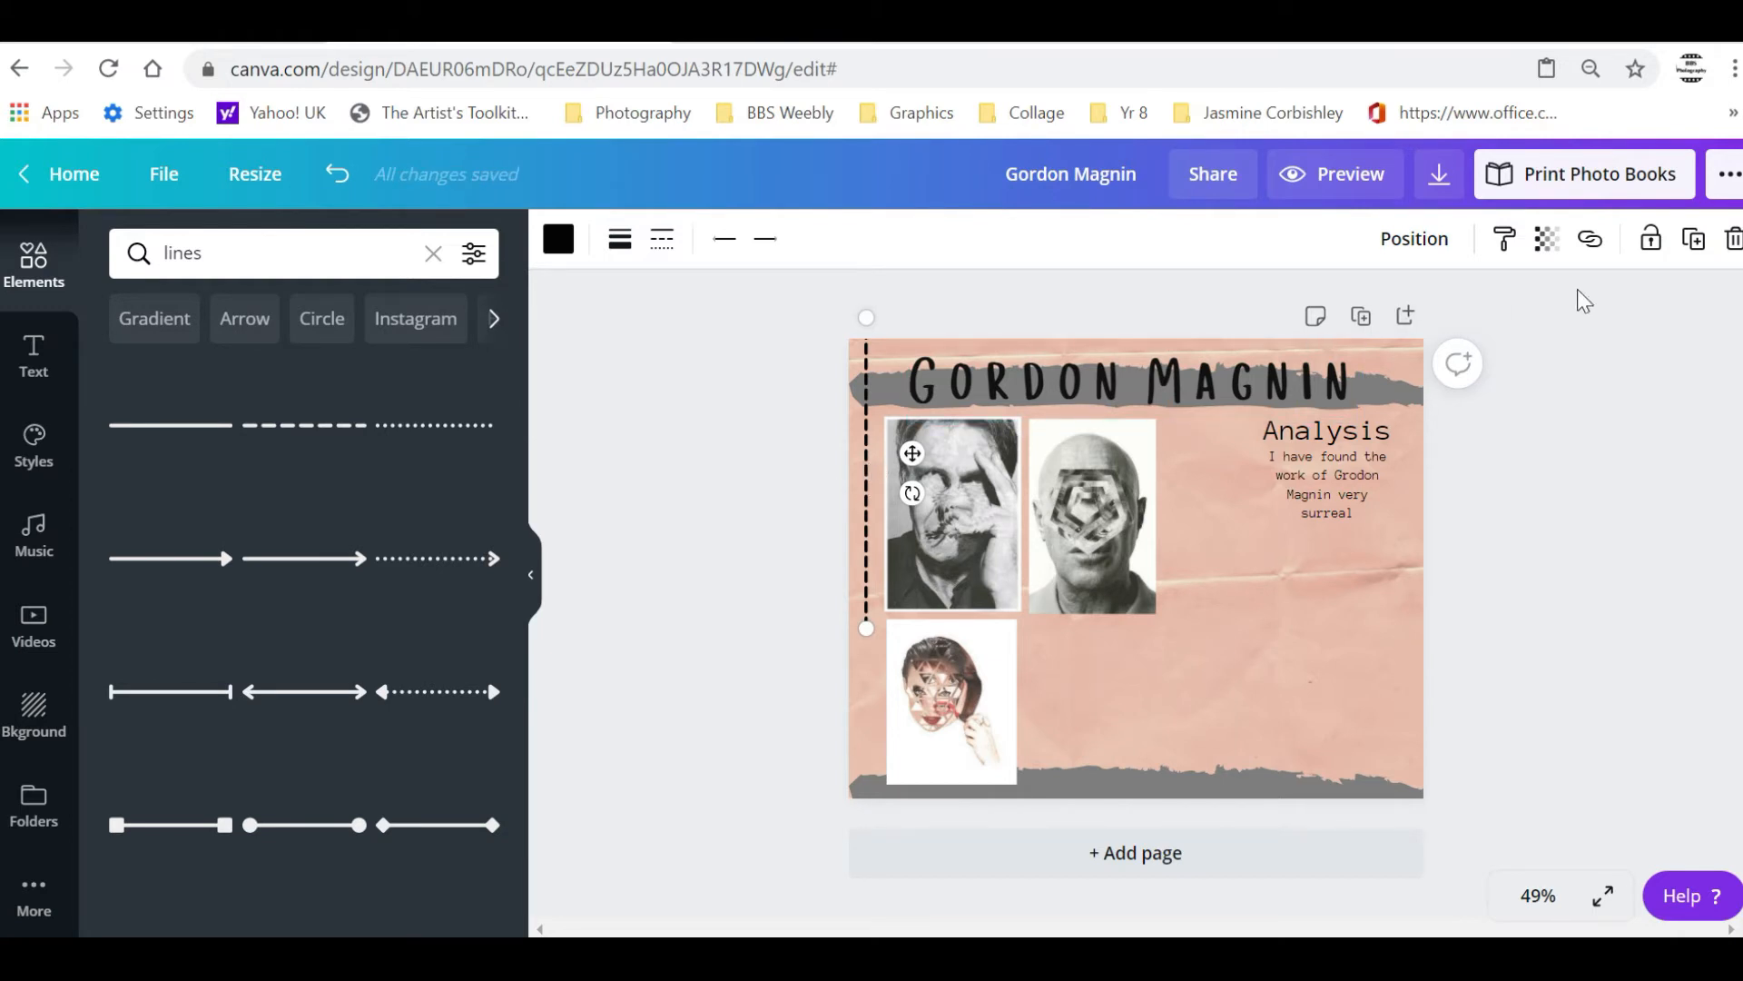
# Duplicate the vertical dashed line and place the copy upright along the lower part of the page's right edge
pyautogui.click(1693, 239)
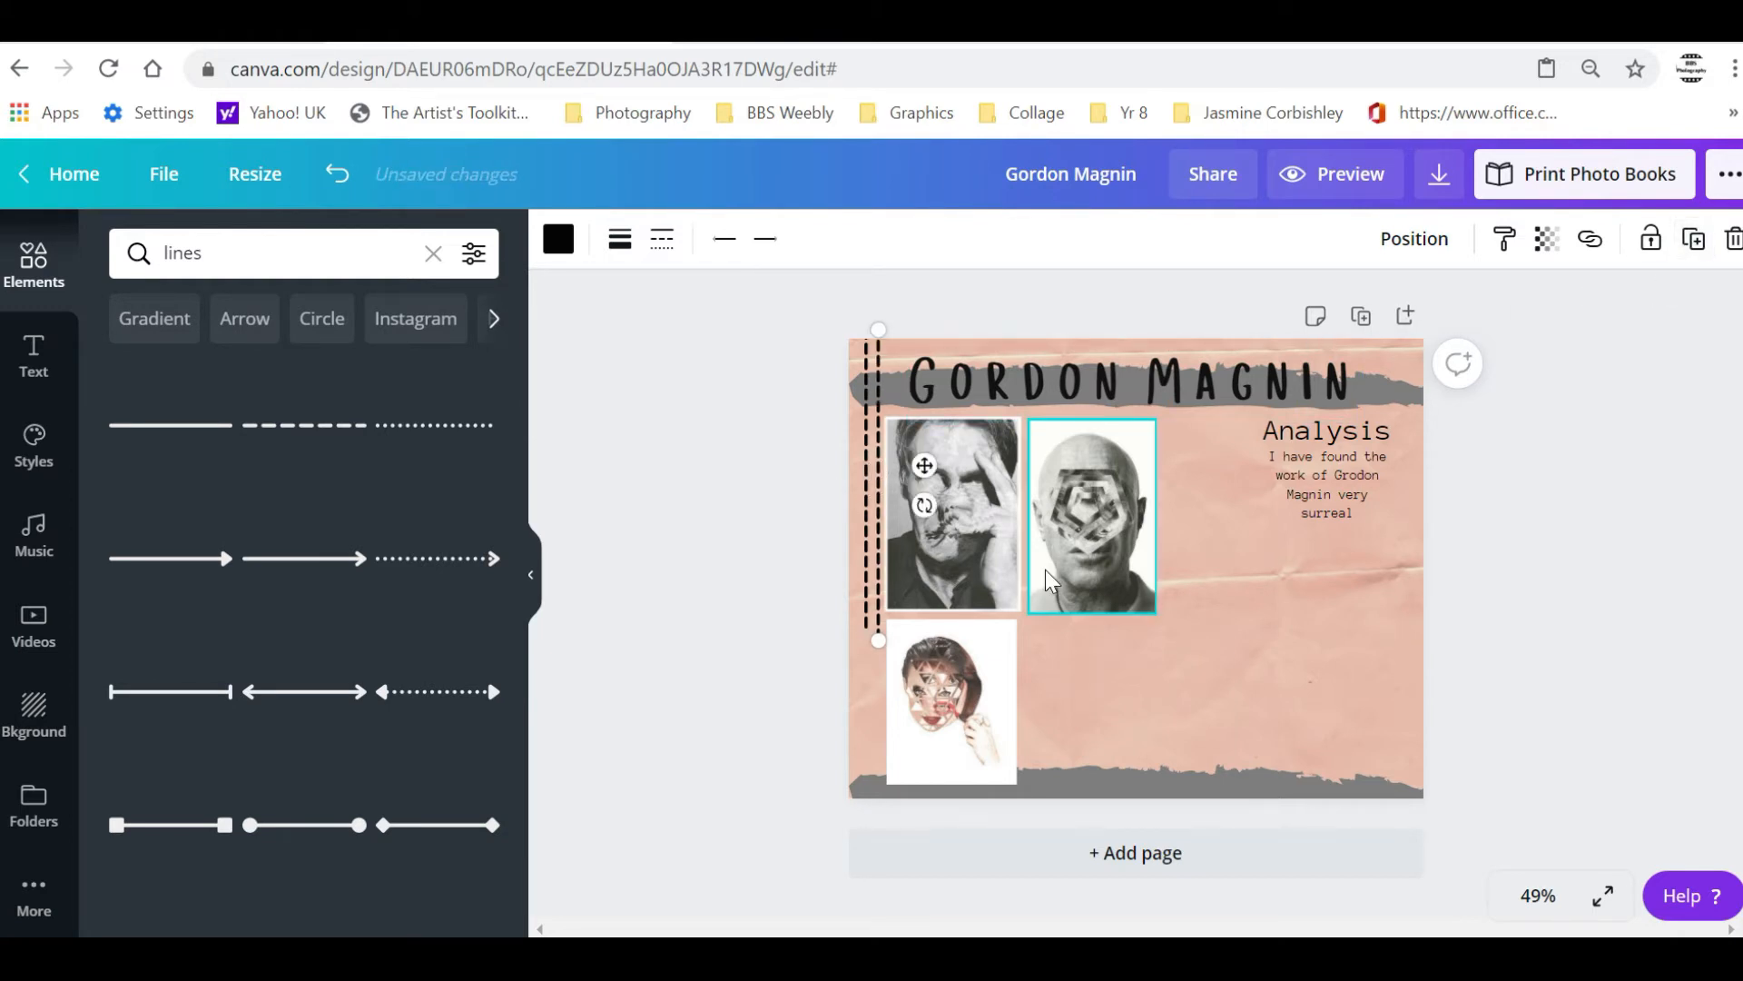
pyautogui.moveTo(878, 623); pyautogui.dragTo(910, 627)
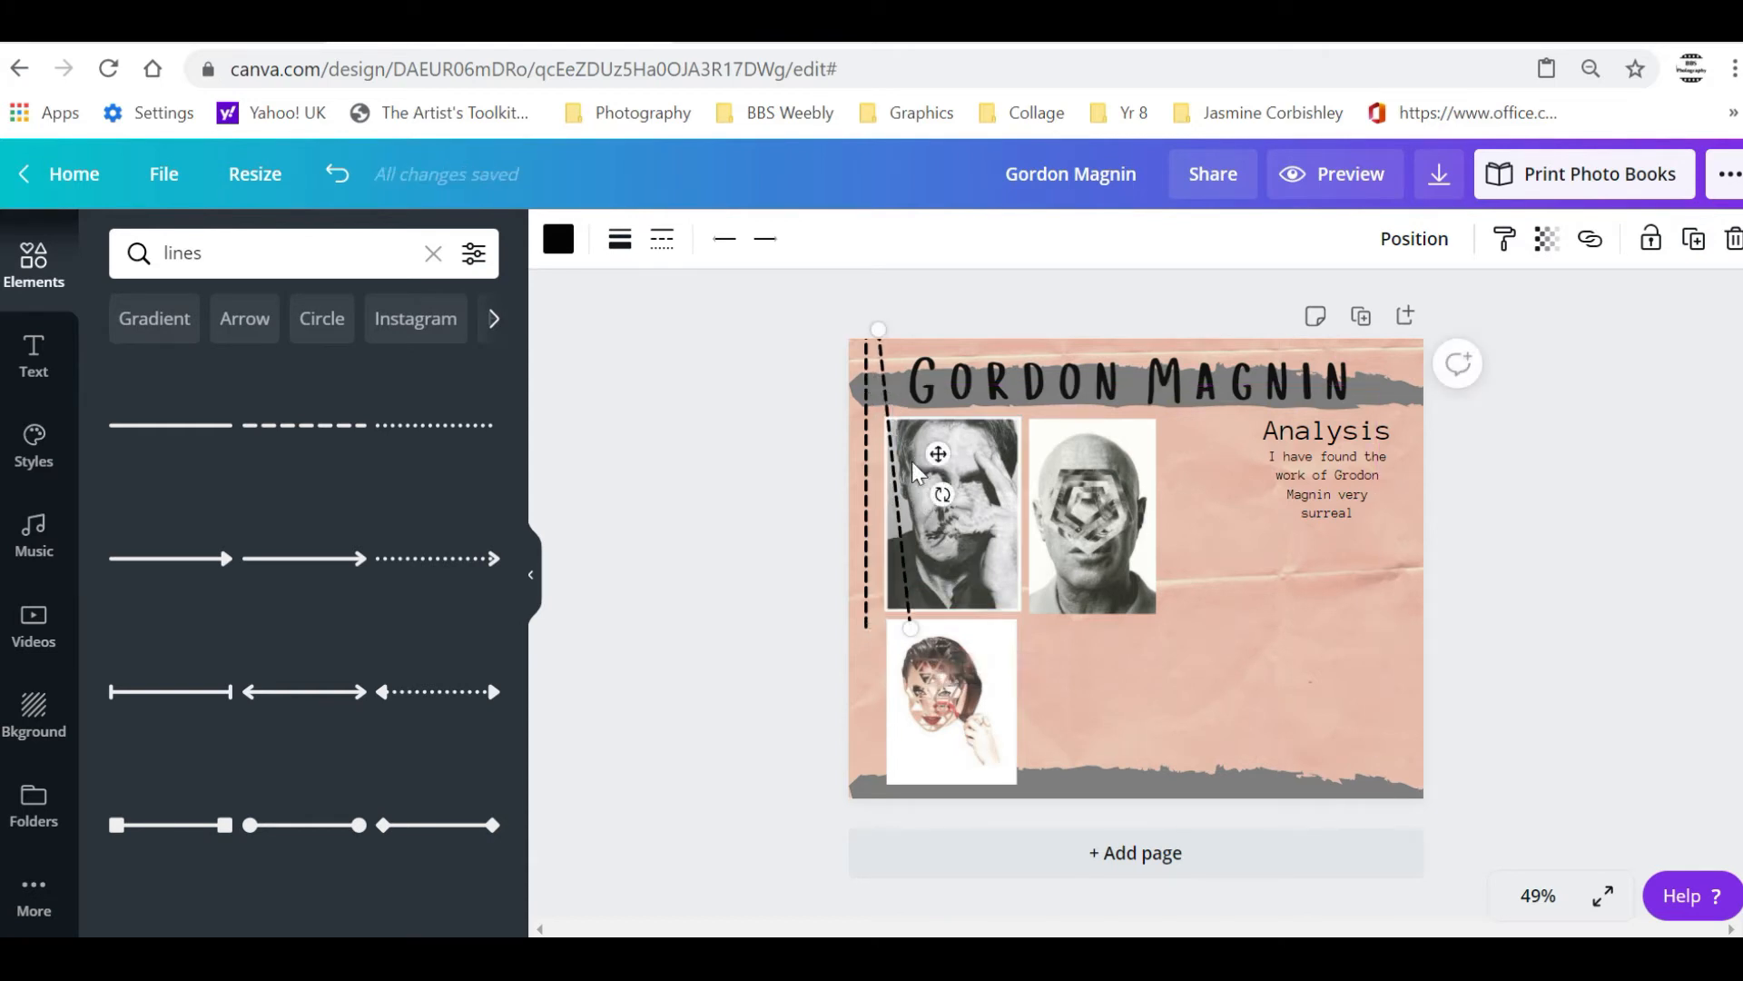
pyautogui.moveTo(933, 456); pyautogui.dragTo(1442, 465)
pyautogui.moveTo(1421, 632); pyautogui.dragTo(1390, 628)
pyautogui.moveTo(1397, 556); pyautogui.dragTo(1408, 740)
pyautogui.click(1611, 636)
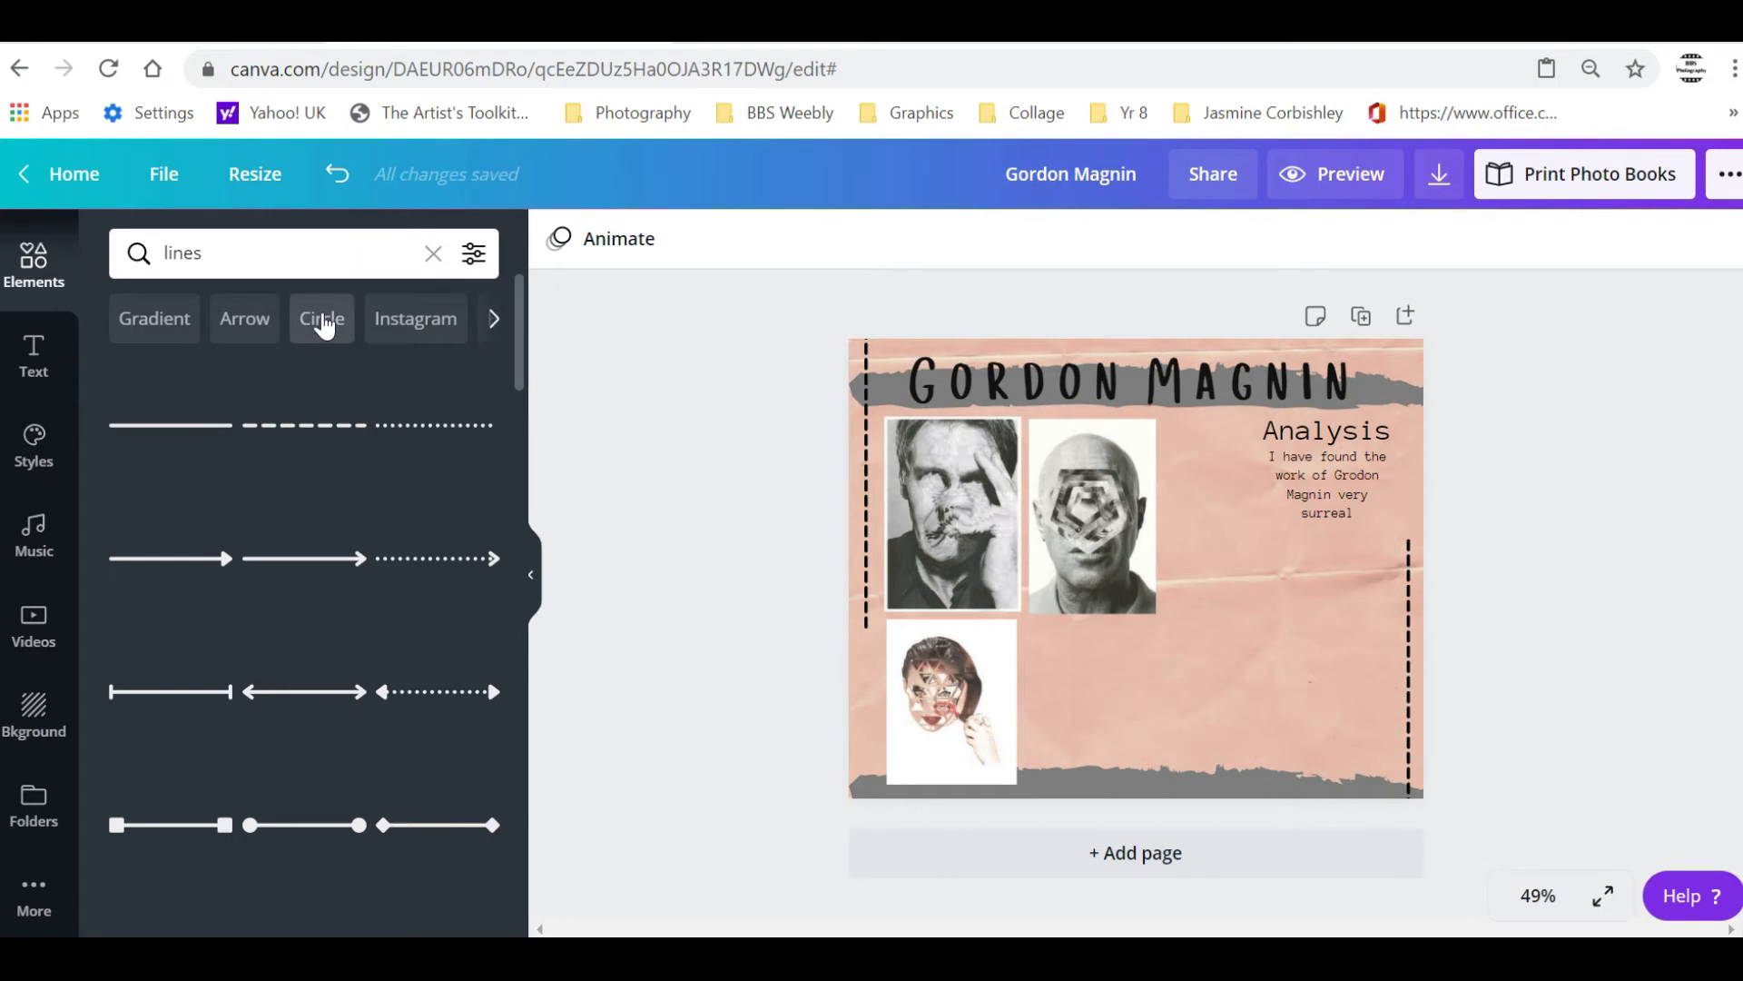
# Switch the element search to Circle, look through the shapes, and filter the results to Free items
pyautogui.click(322, 317)
pyautogui.moveTo(520, 435); pyautogui.dragTo(514, 569)
pyautogui.scroll(-1, 514, 572)
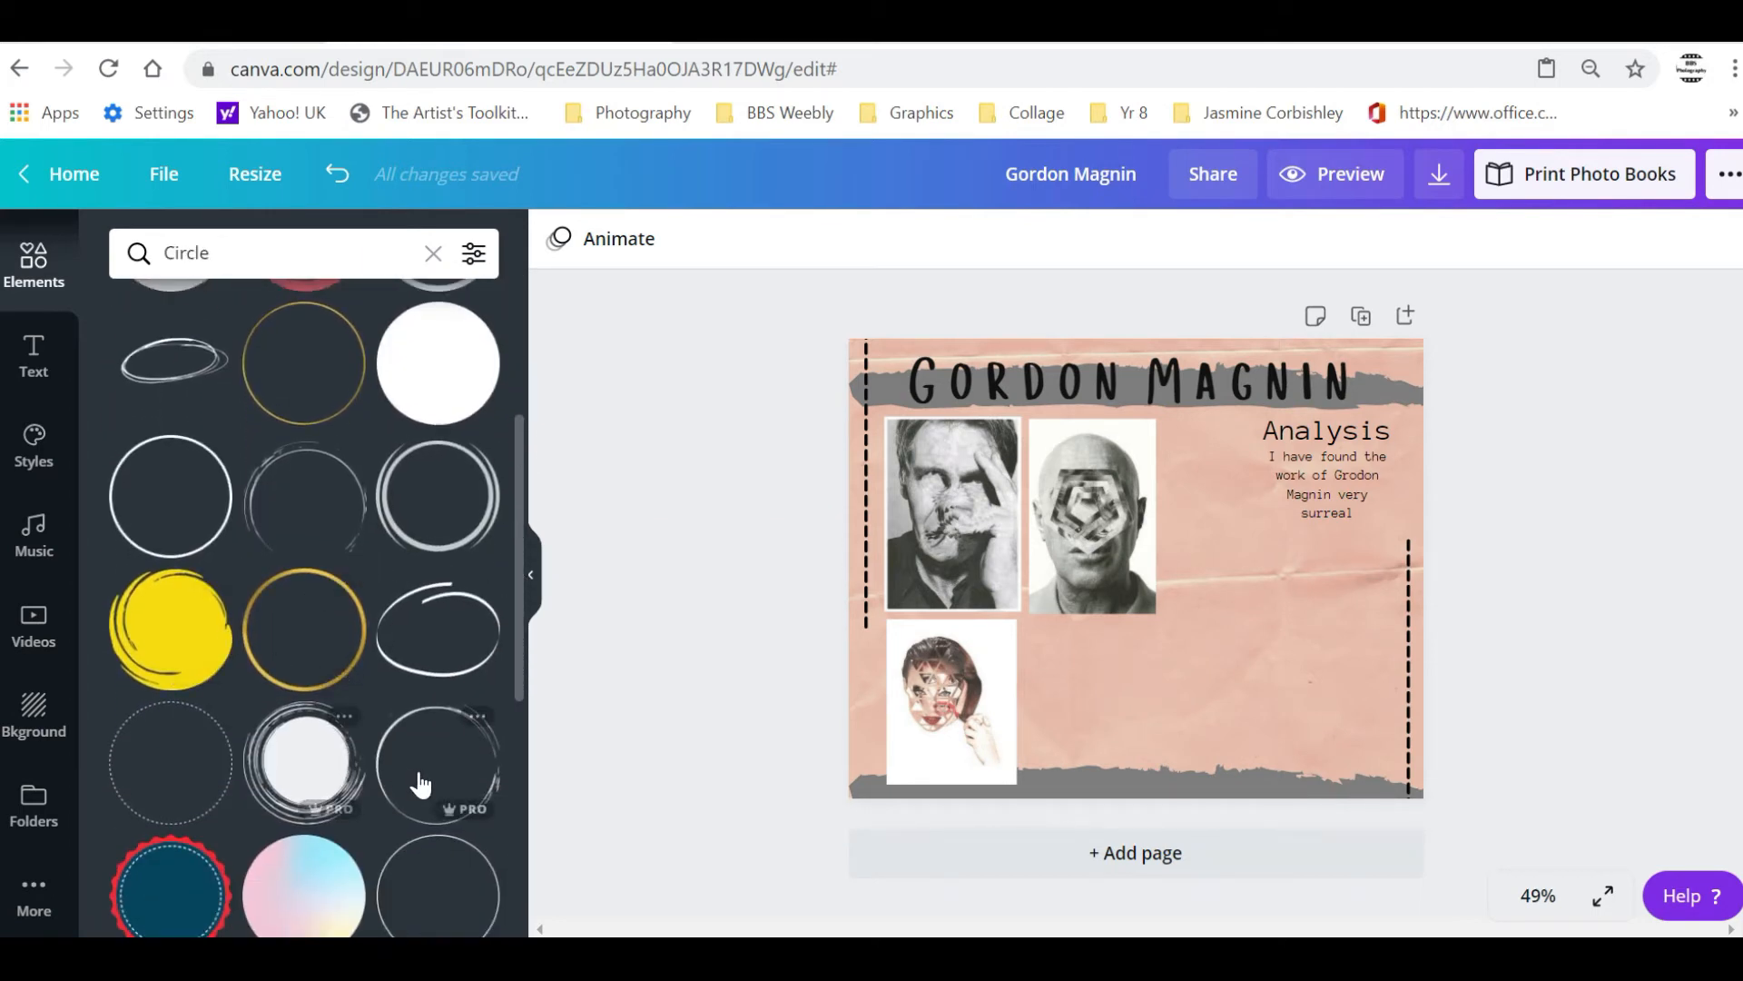
pyautogui.moveTo(522, 646); pyautogui.dragTo(526, 810)
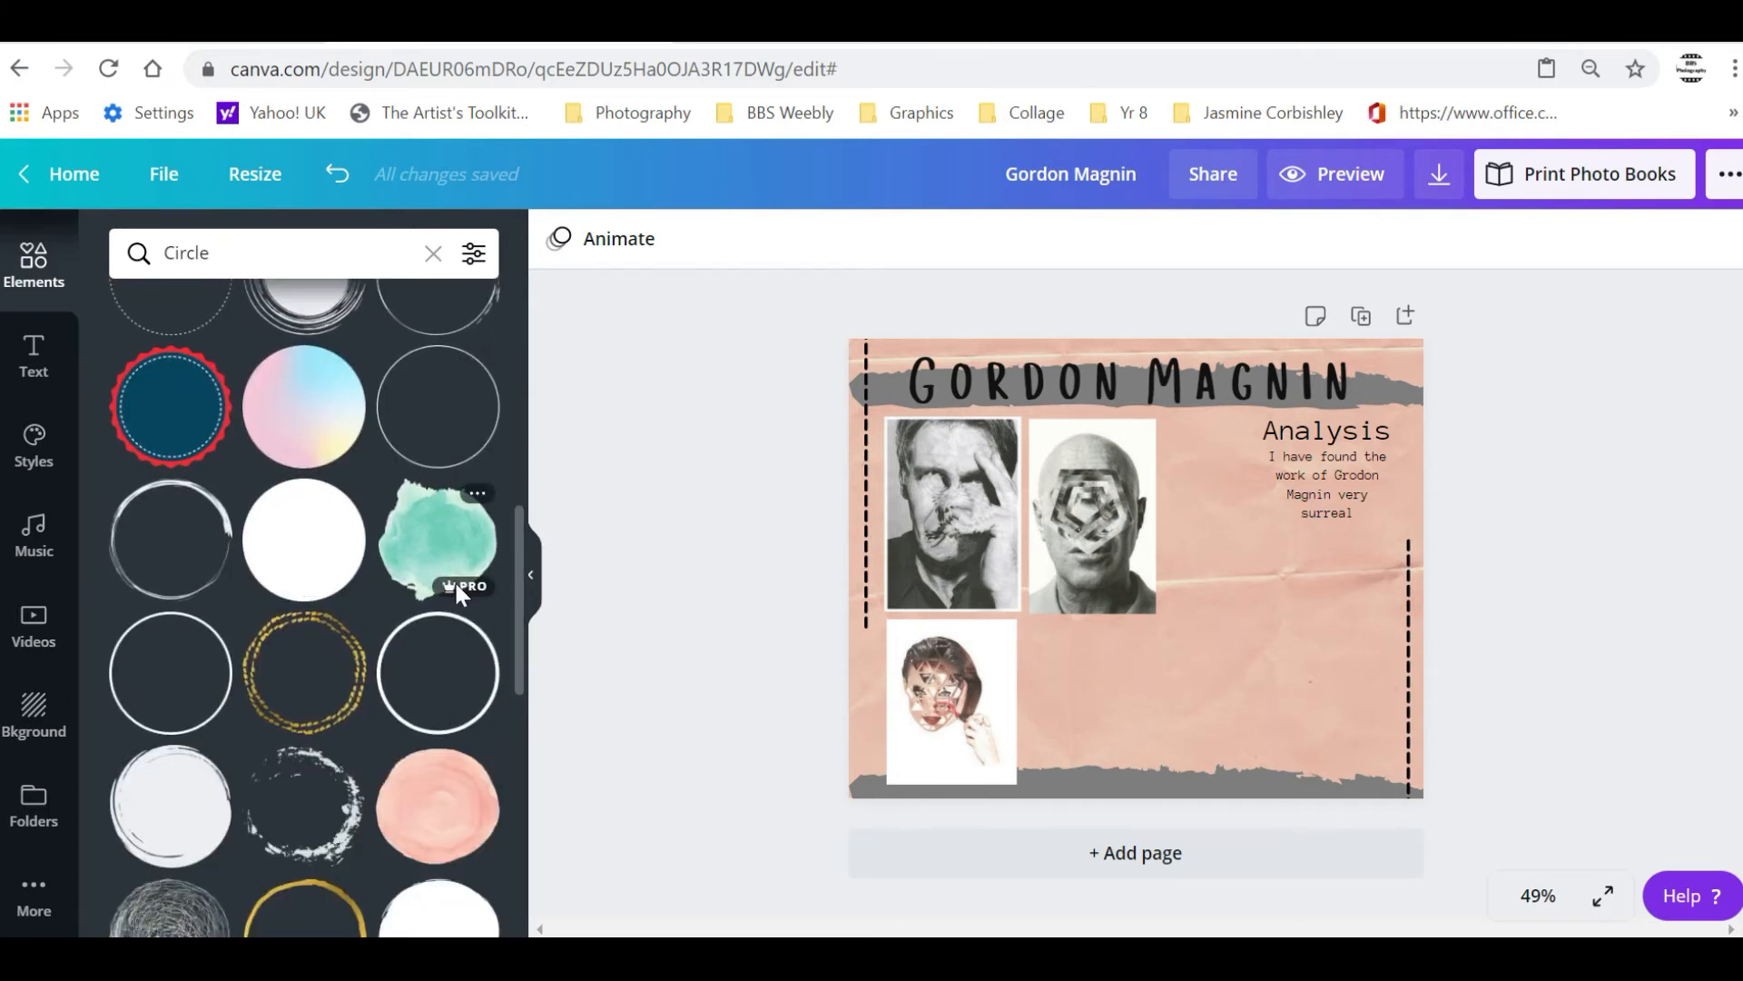
pyautogui.moveTo(445, 595)
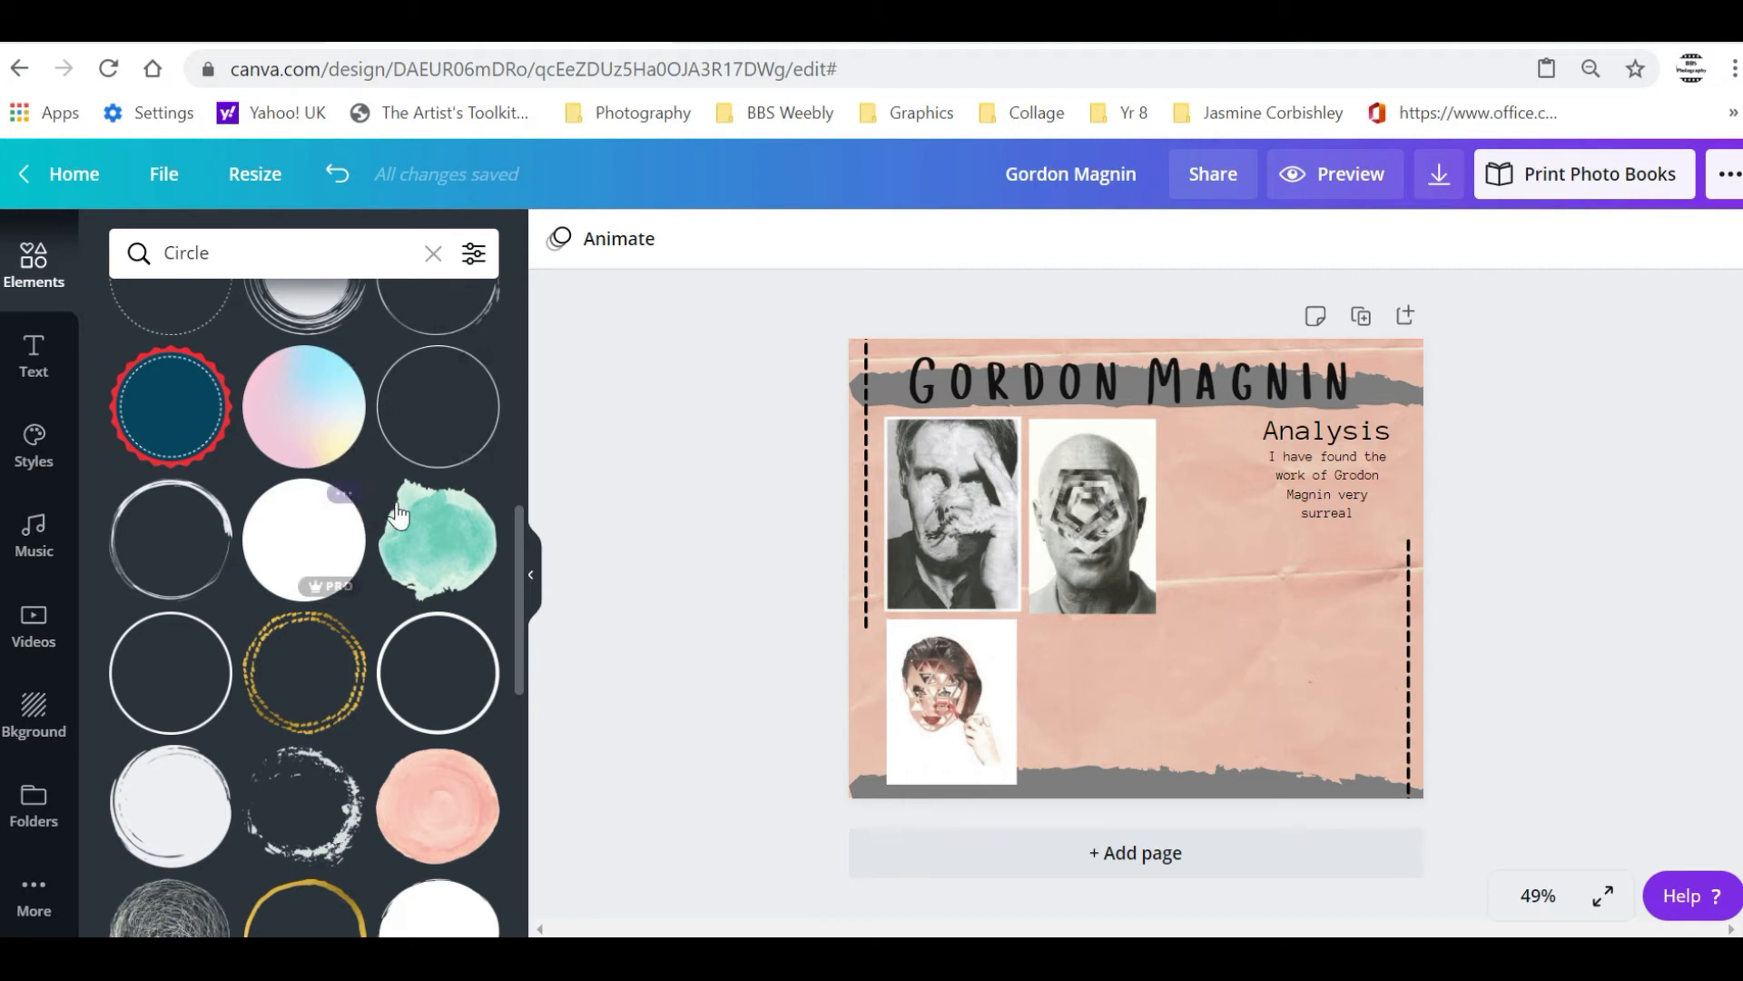
pyautogui.click(472, 255)
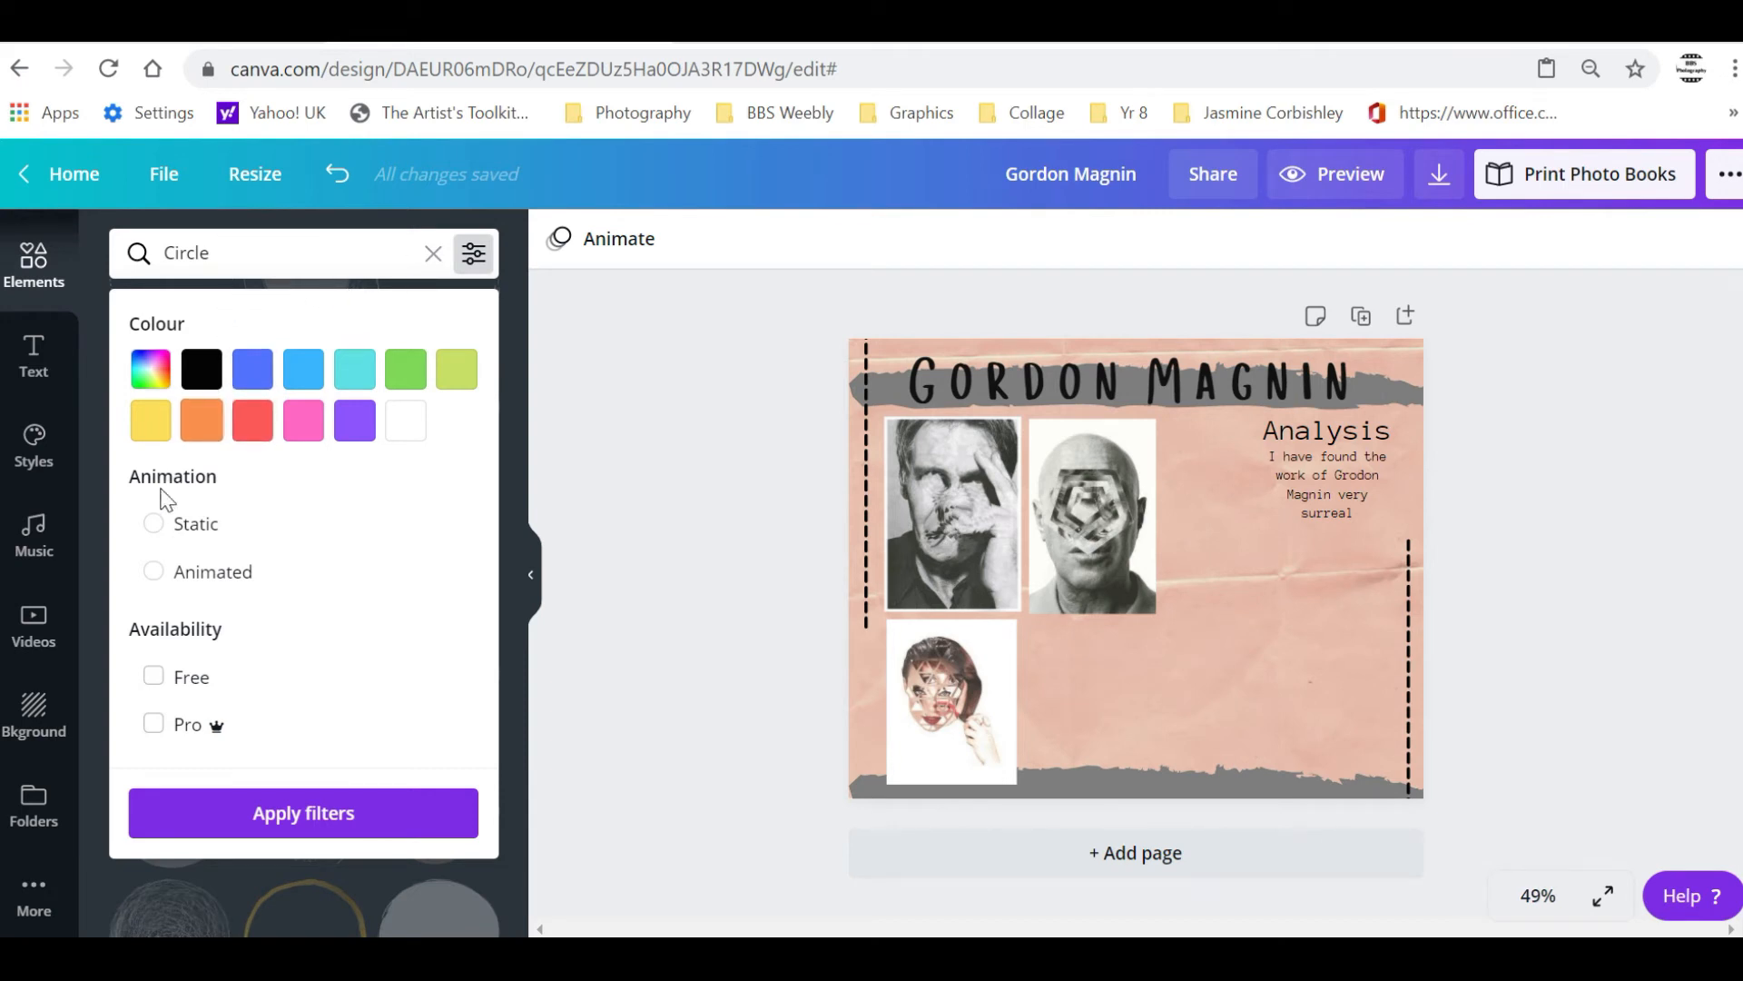
pyautogui.click(161, 677)
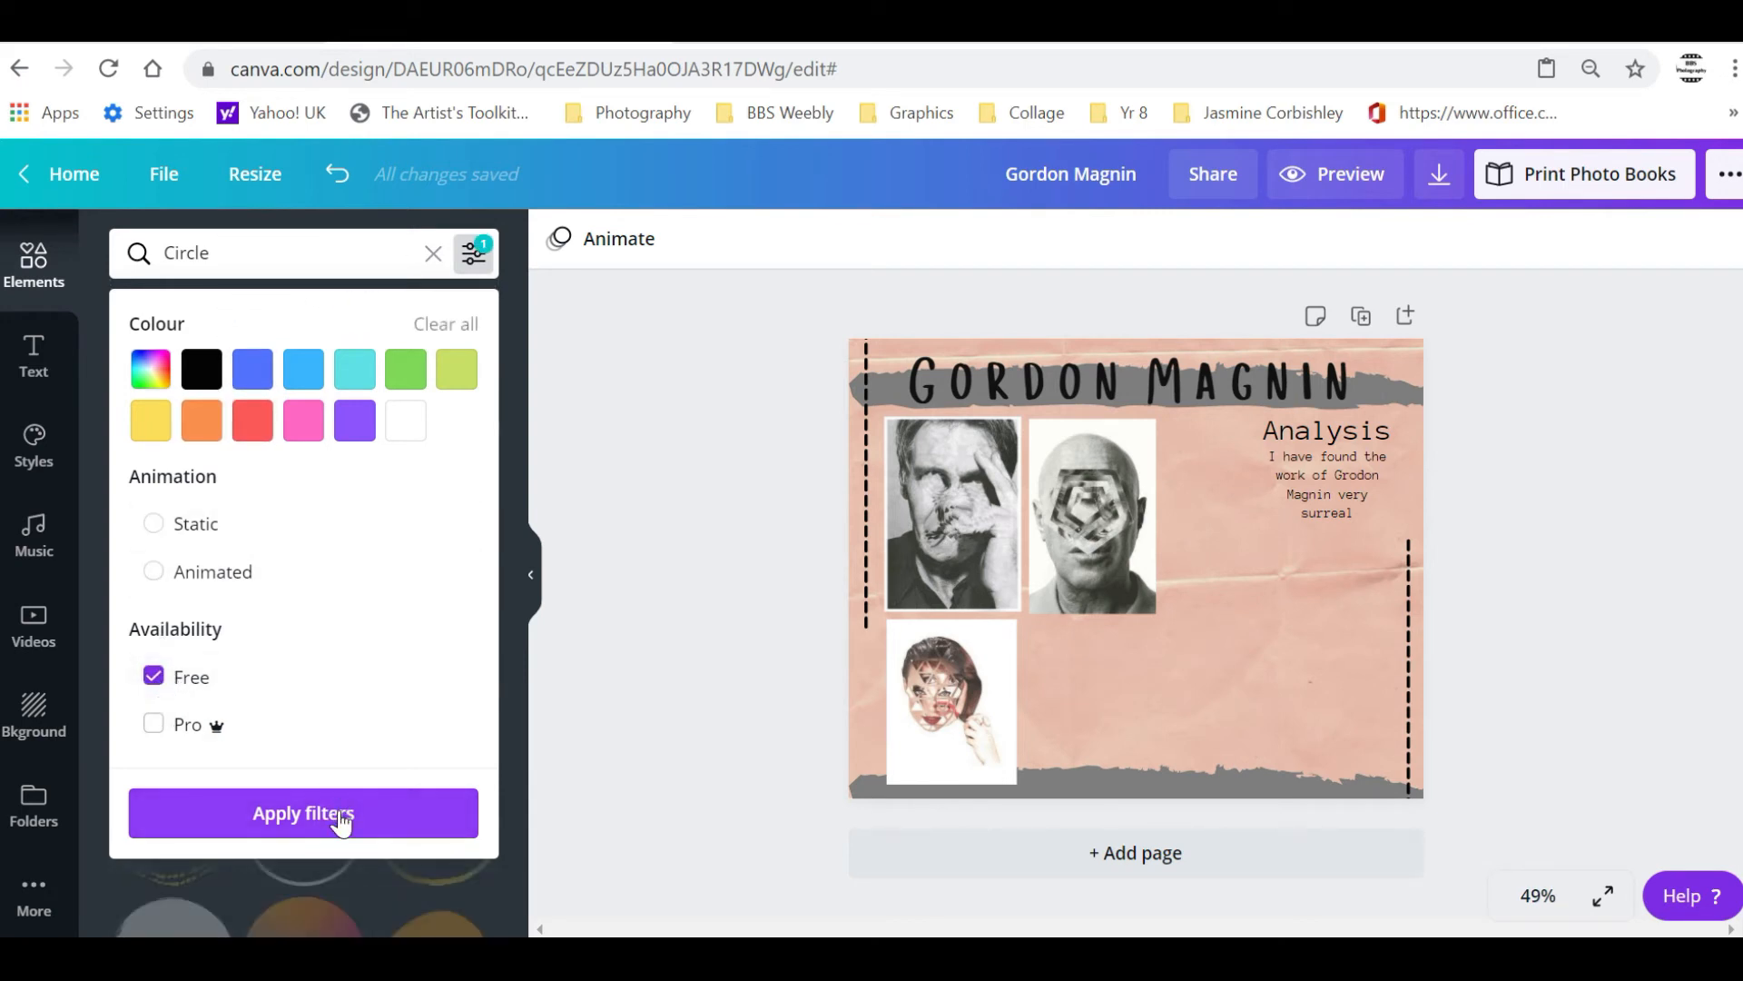
pyautogui.click(340, 815)
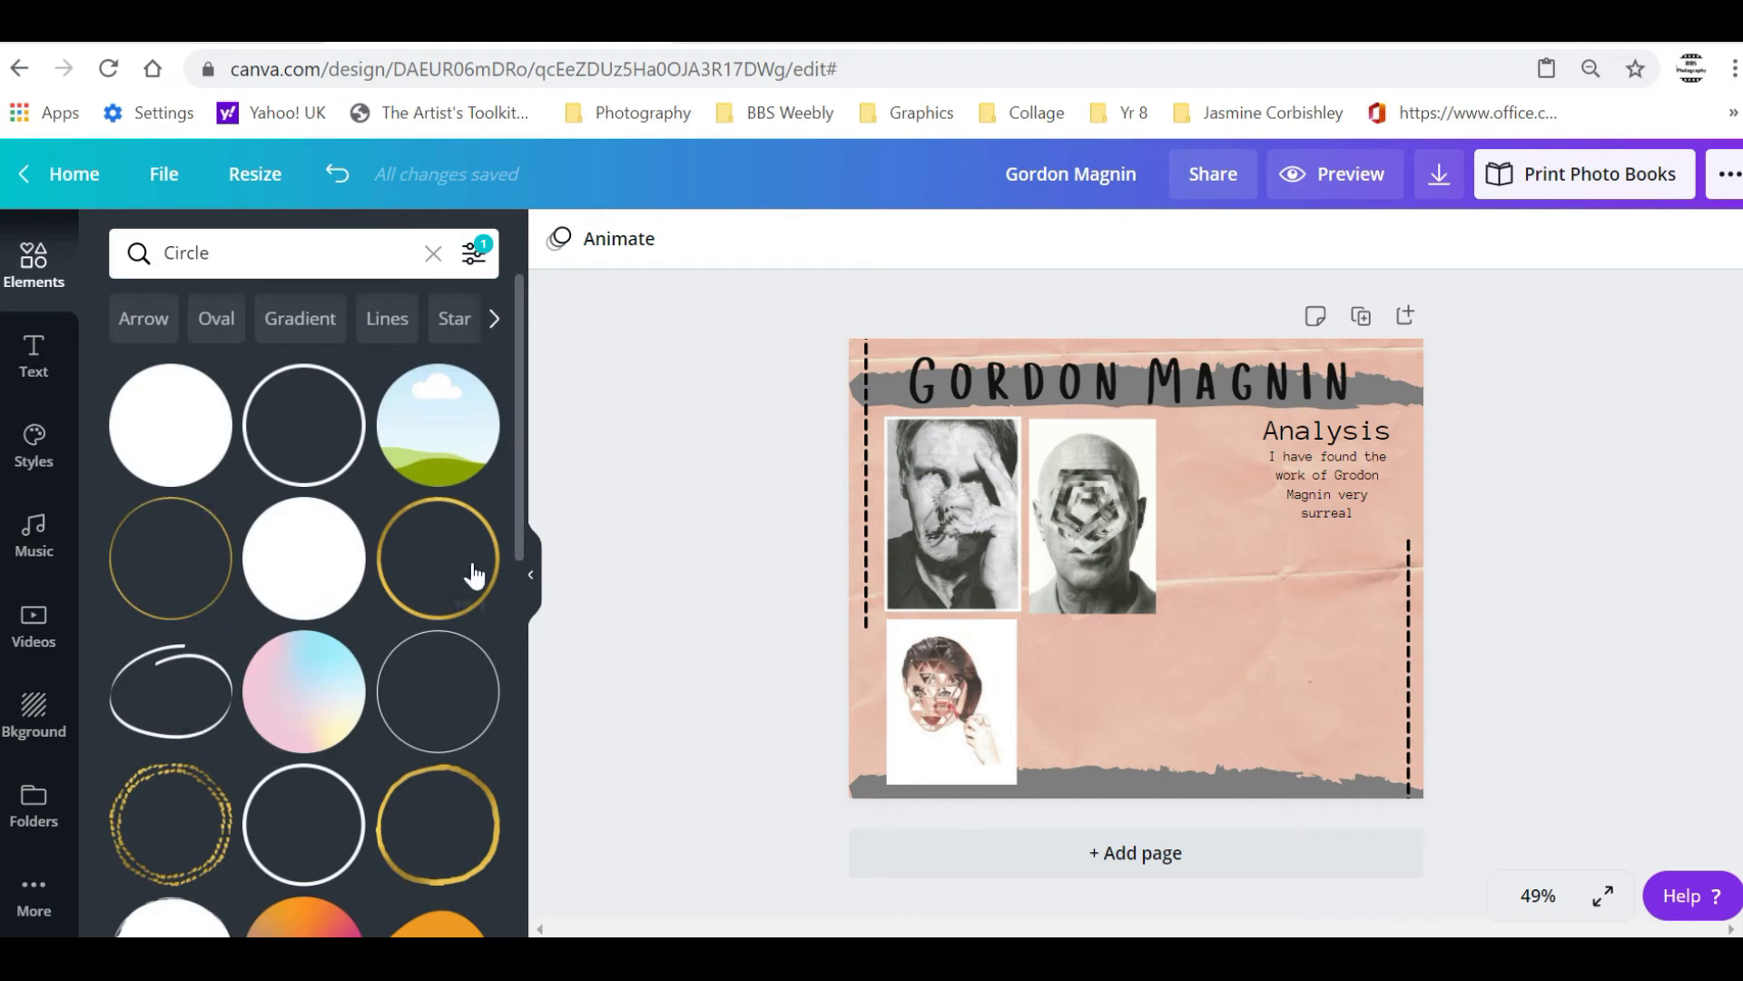
# Search the elements for "coffe stain" and place the first coffee ring so it runs off the page's lower-right corner
pyautogui.moveTo(523, 508); pyautogui.dragTo(545, 447)
pyautogui.moveTo(290, 238); pyautogui.dragTo(102, 268)
pyautogui.write('coffe')
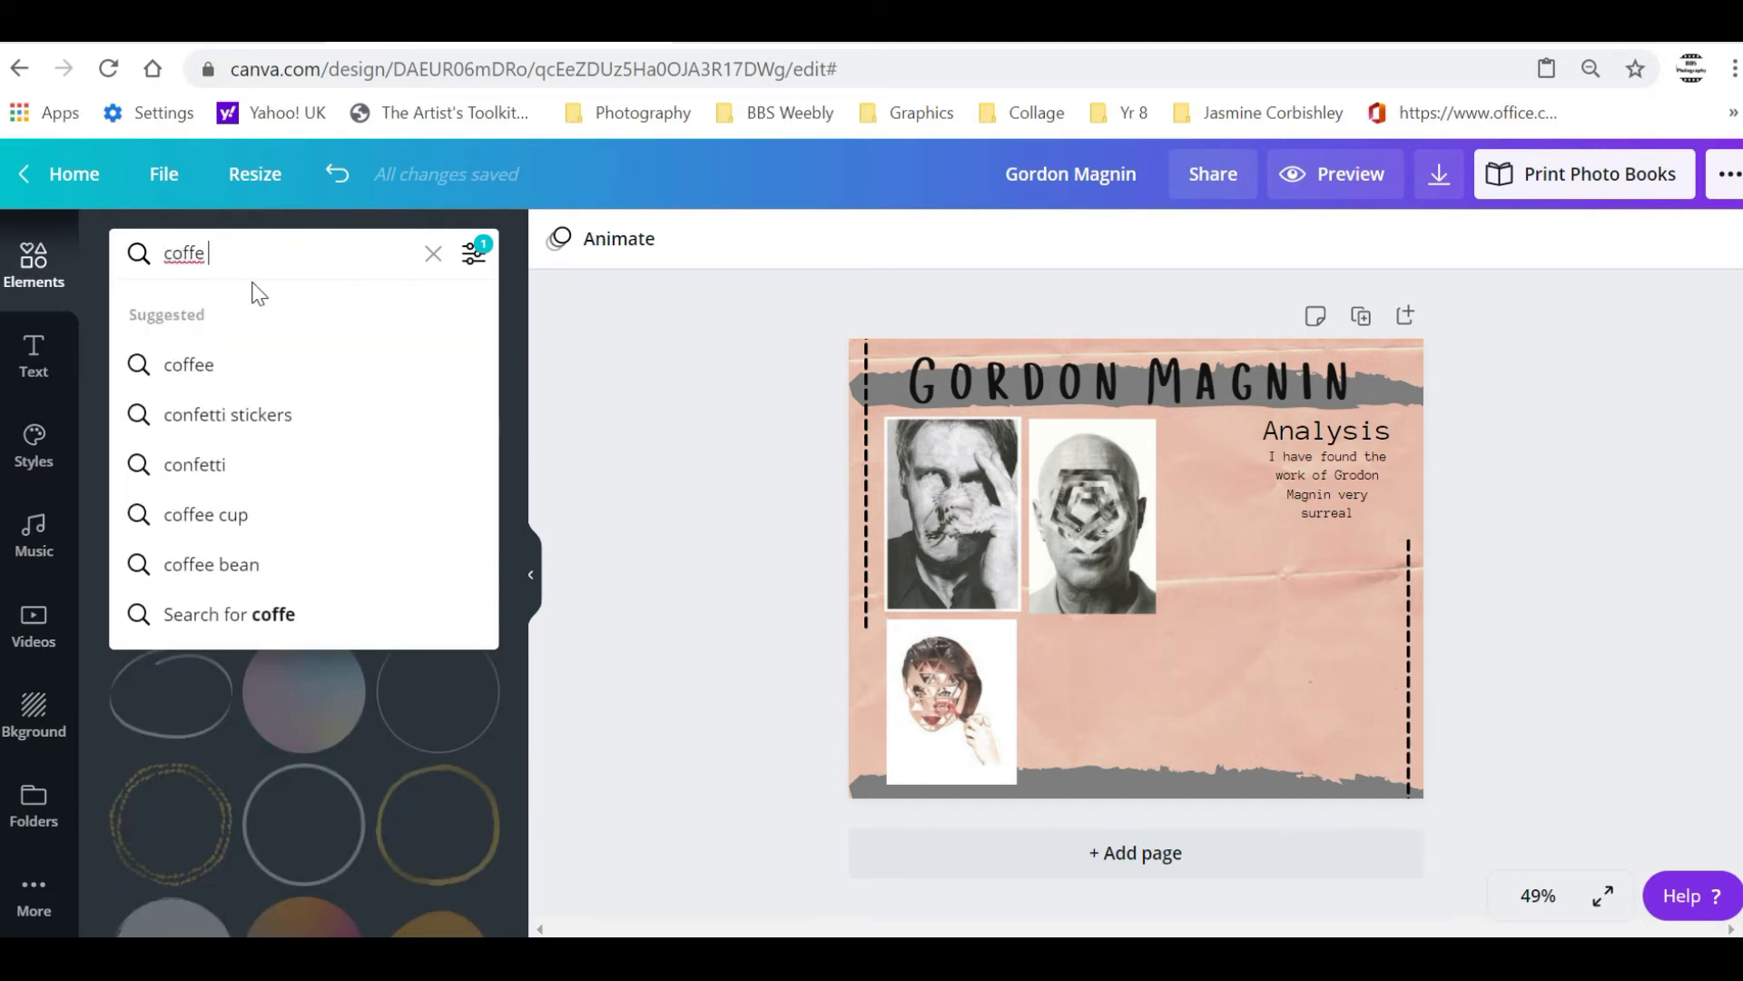
pyautogui.write(' stain')
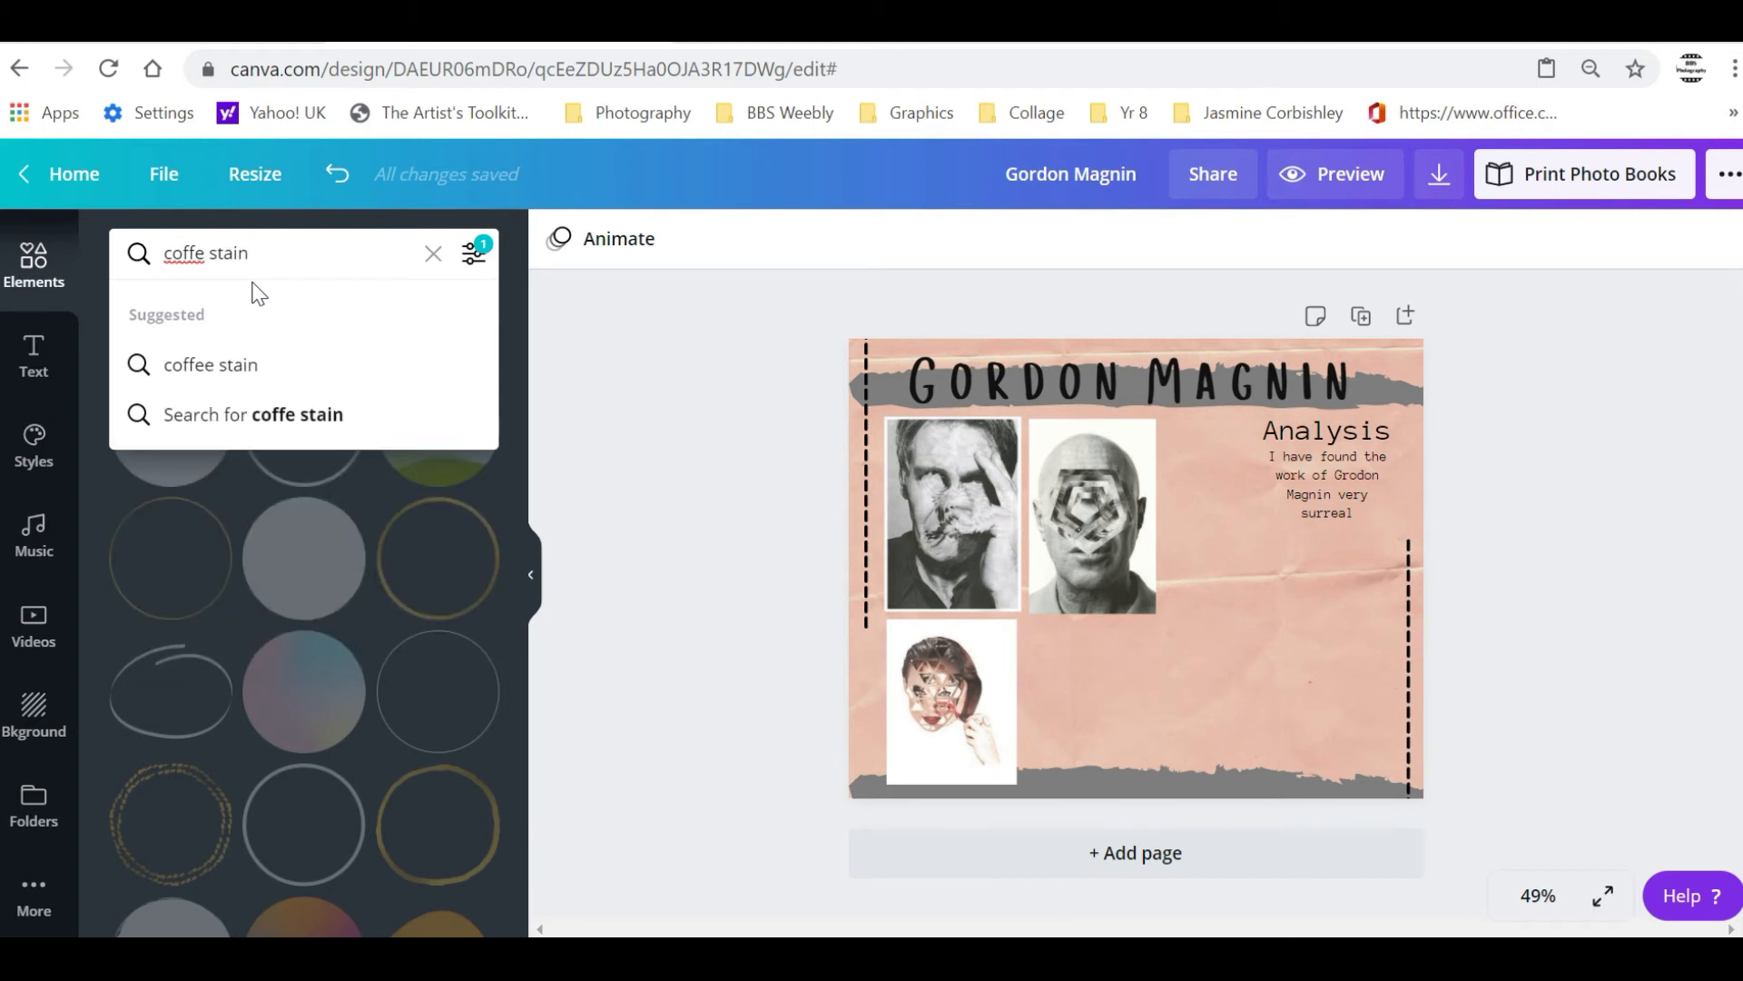
pyautogui.press('Return')
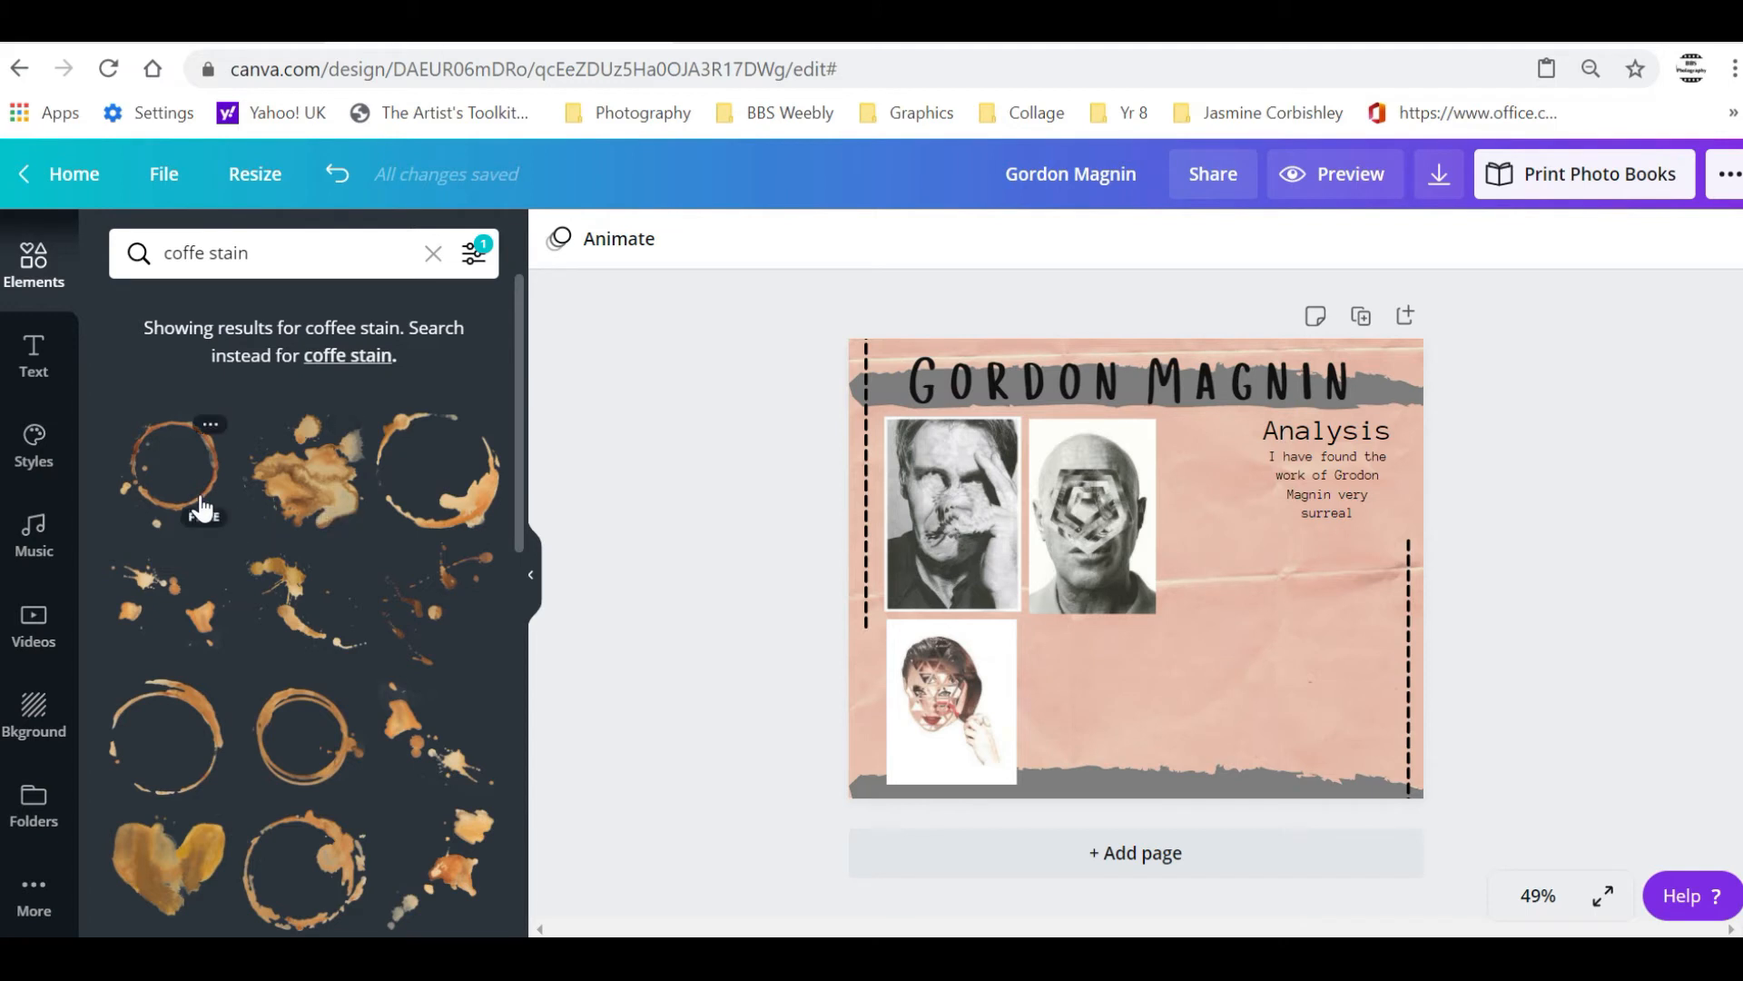
pyautogui.moveTo(179, 475); pyautogui.dragTo(1276, 676)
pyautogui.click(1551, 546)
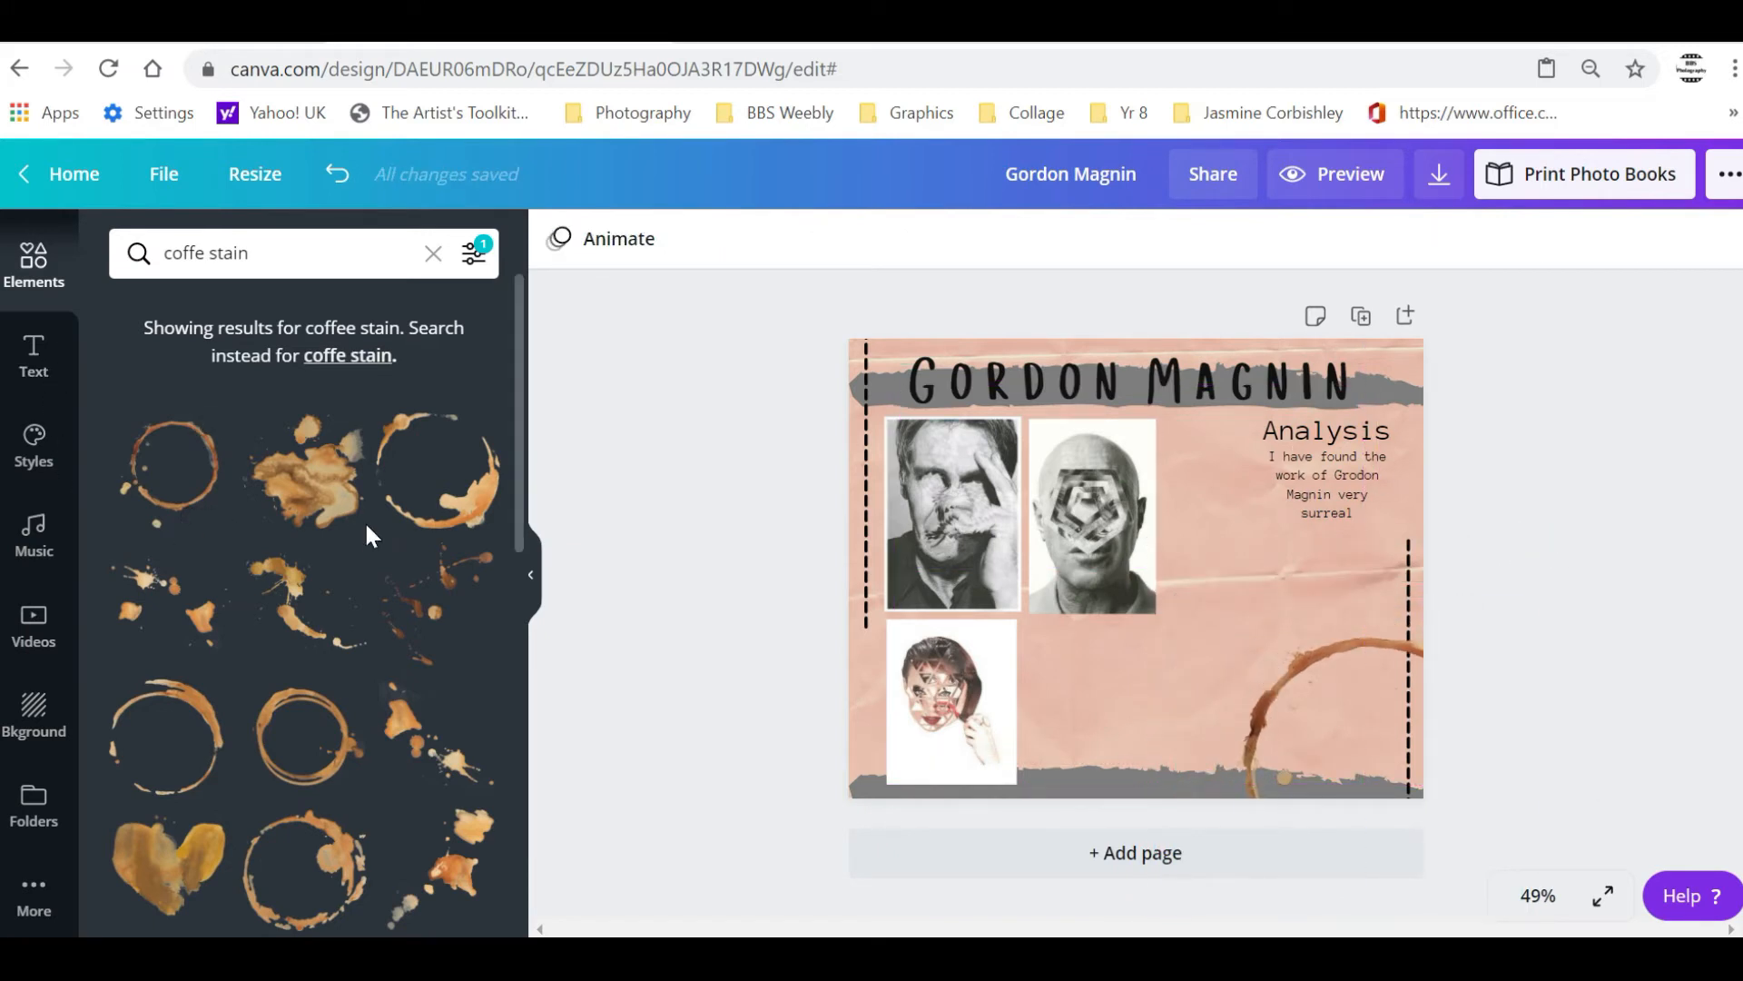
# Add the brown brush-shaped coffee stain, shrink it, and place it beneath the analysis text
pyautogui.scroll(-5, 372, 545)
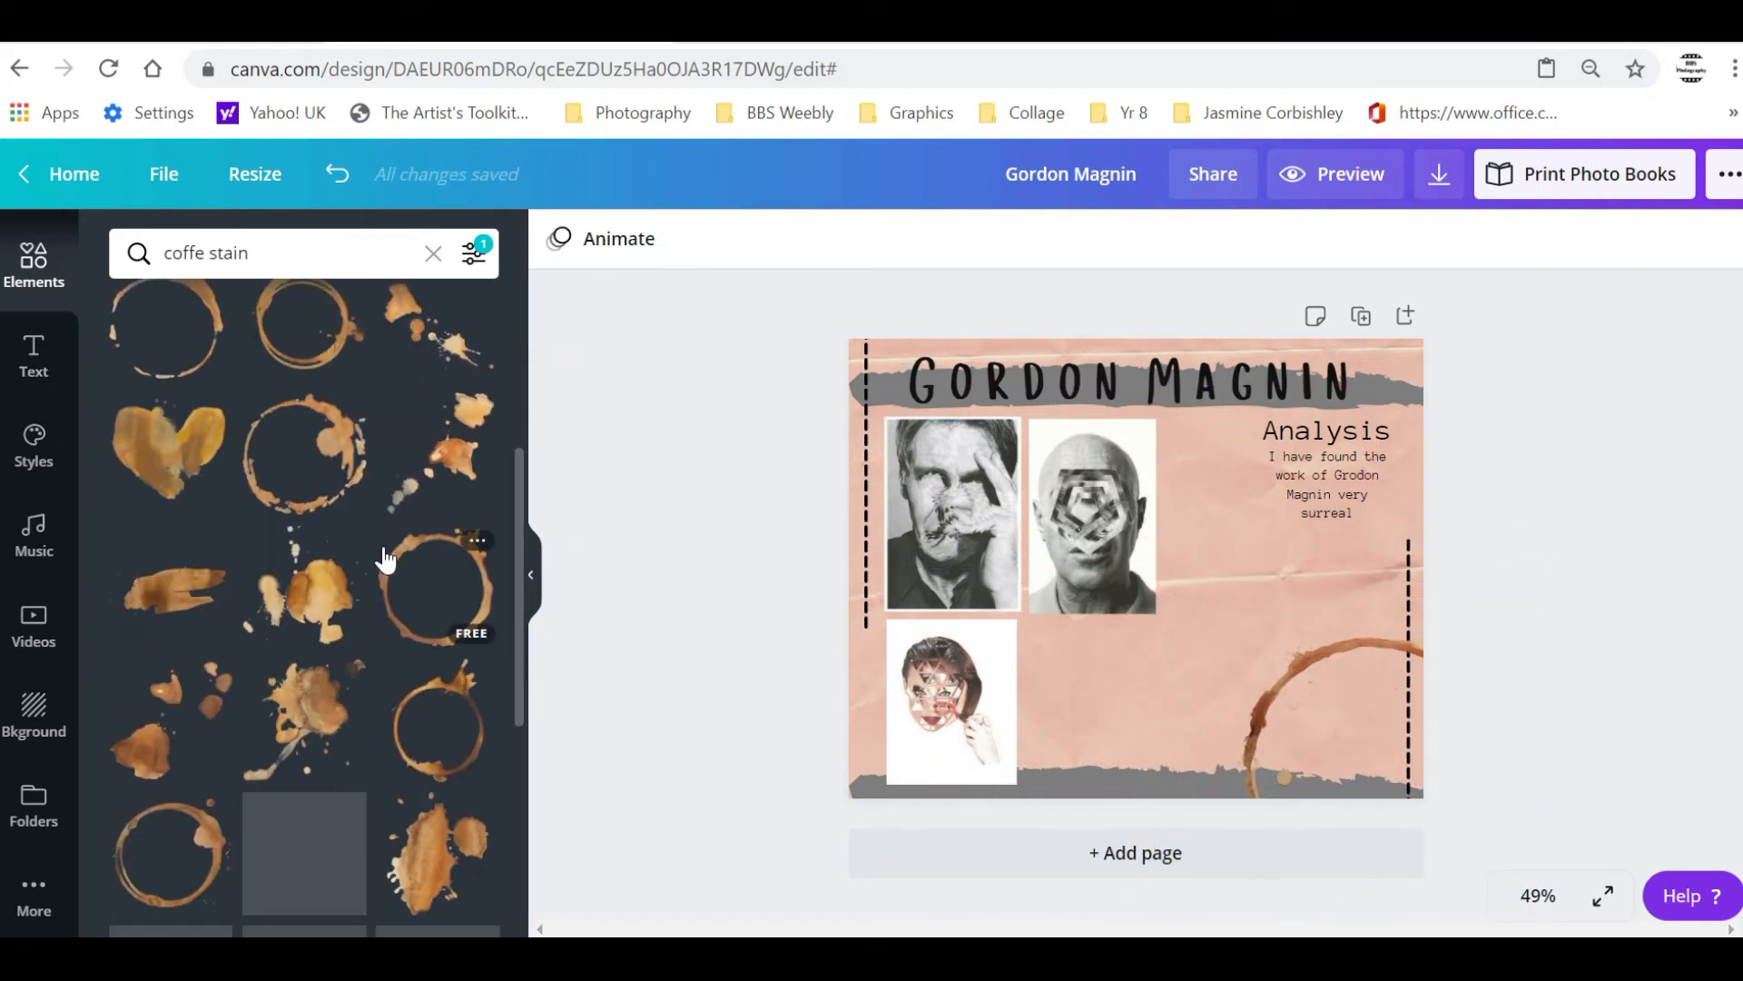
pyautogui.click(189, 597)
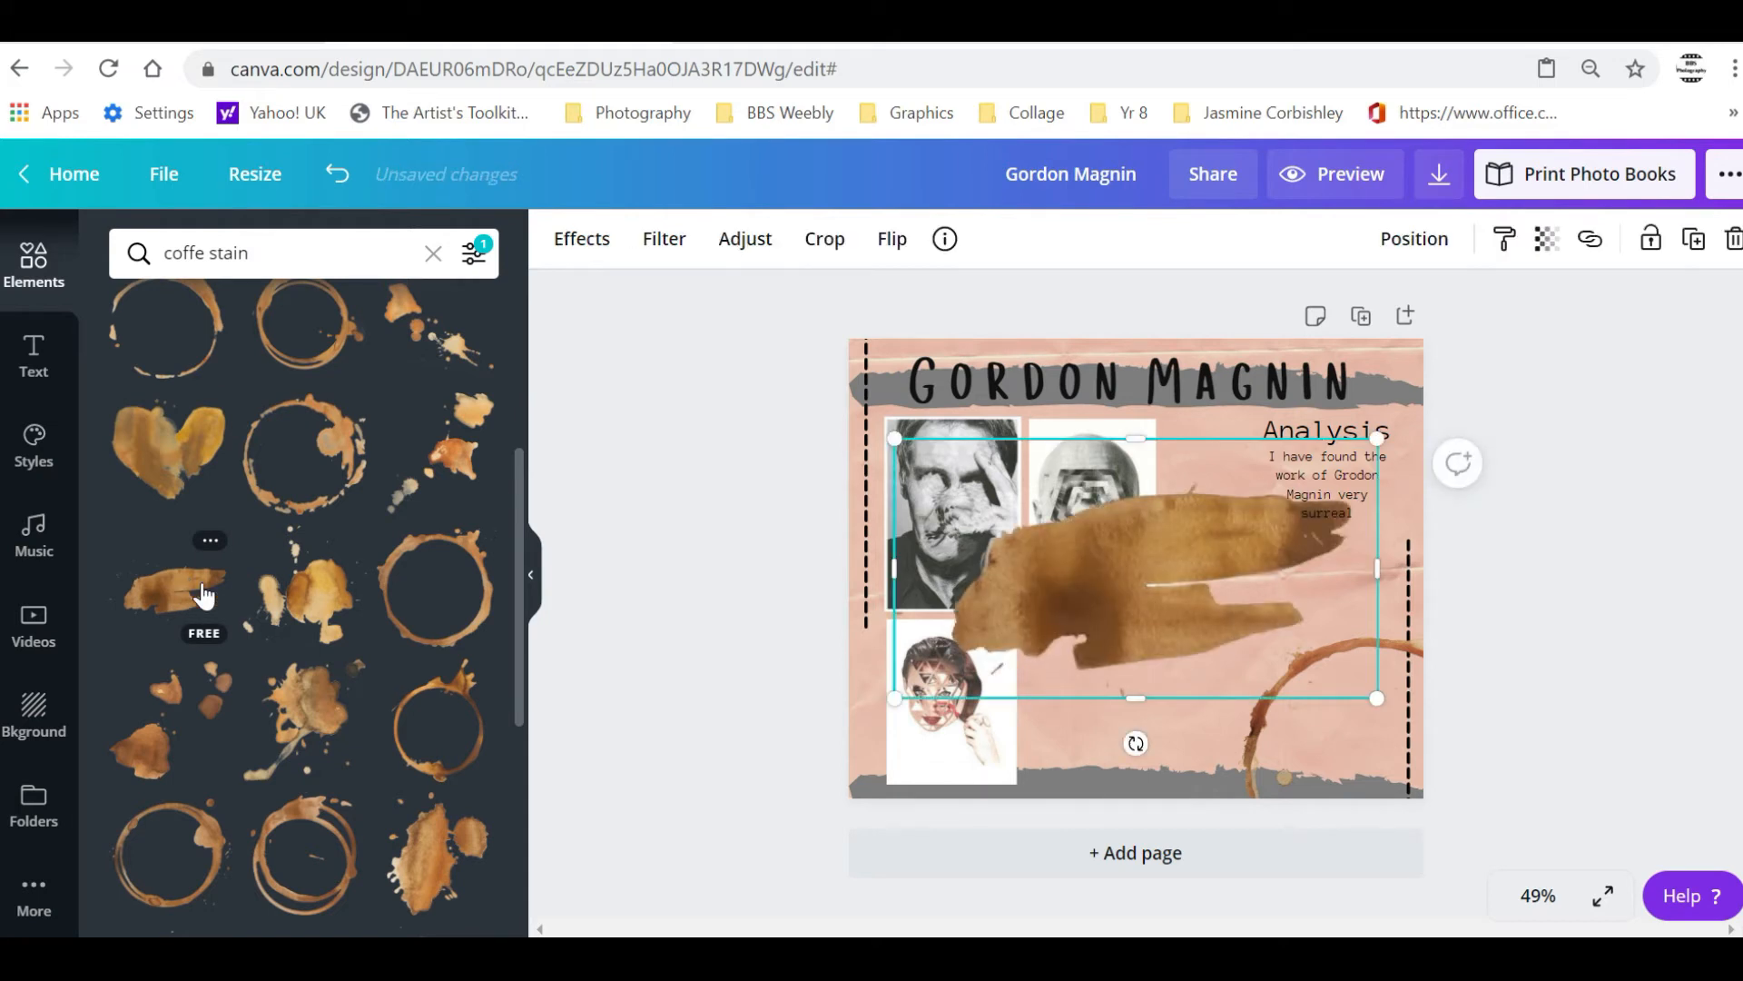
pyautogui.moveTo(1369, 697); pyautogui.dragTo(1071, 555)
pyautogui.moveTo(1202, 486)
pyautogui.mouseDown()
pyautogui.moveTo(1335, 490)
pyautogui.moveTo(1342, 468)
pyautogui.moveTo(1308, 436)
pyautogui.moveTo(1191, 660)
pyautogui.moveTo(1311, 467)
pyautogui.moveTo(1238, 554)
pyautogui.moveTo(1332, 601)
pyautogui.moveTo(1279, 569)
pyautogui.mouseUp()
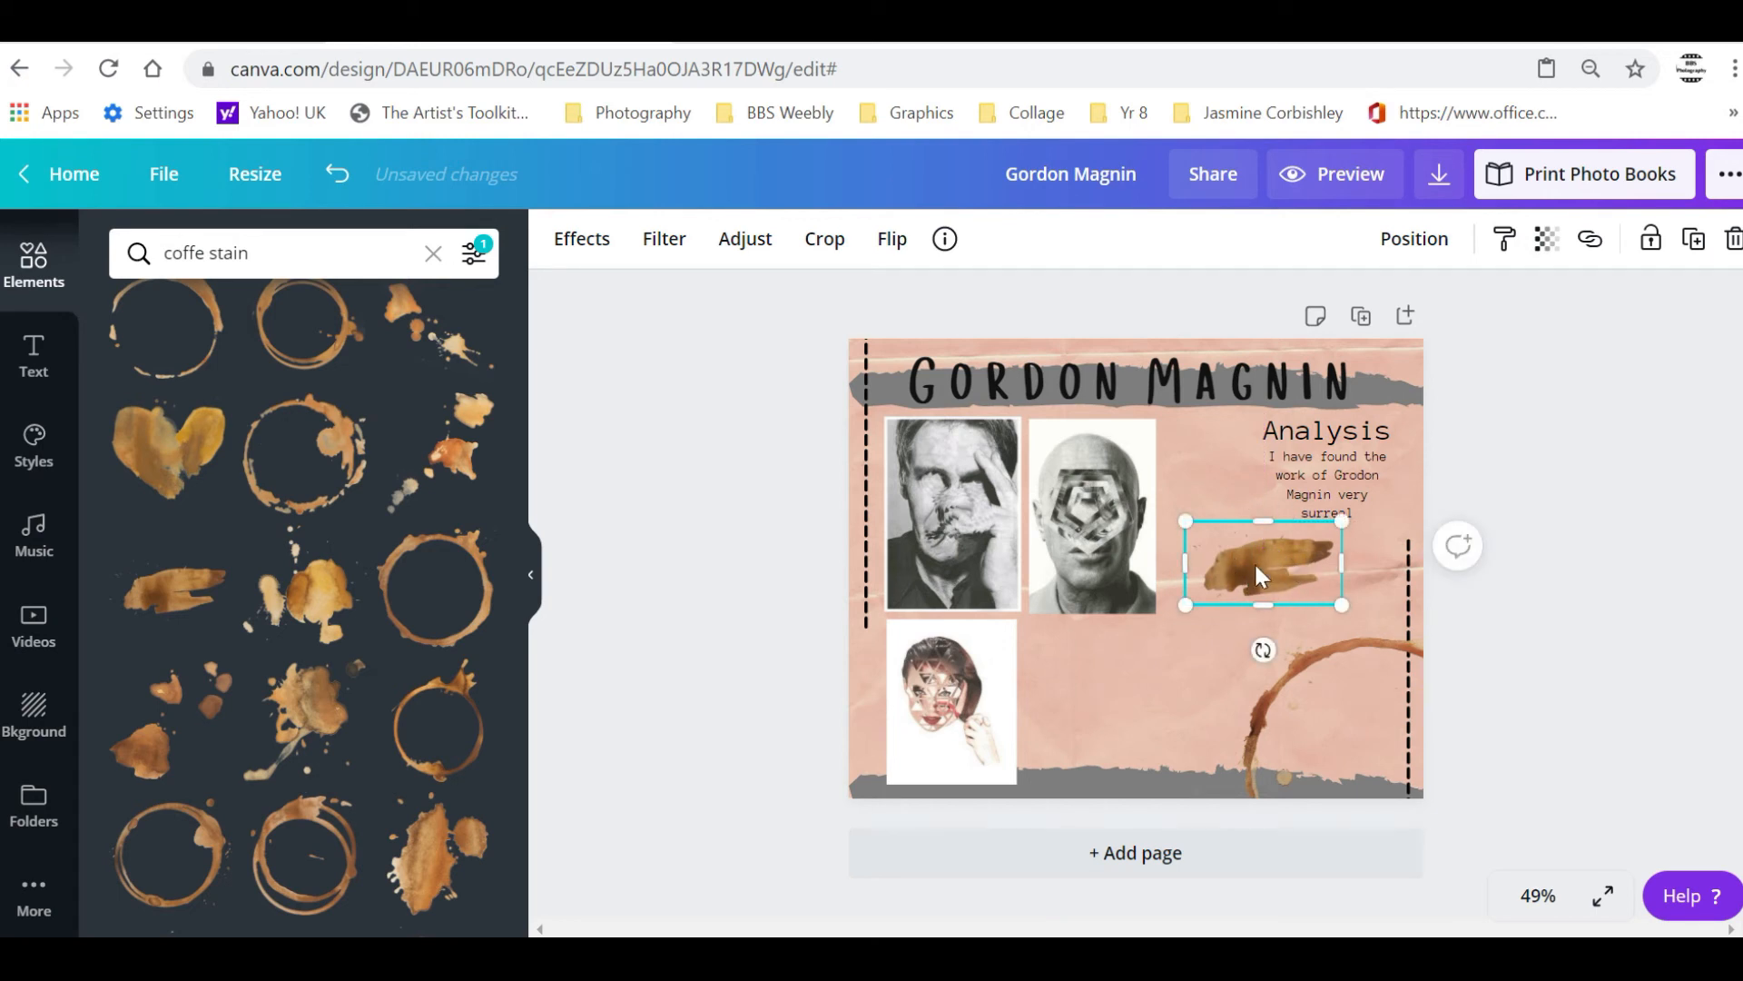
pyautogui.moveTo(1185, 516); pyautogui.dragTo(1177, 513)
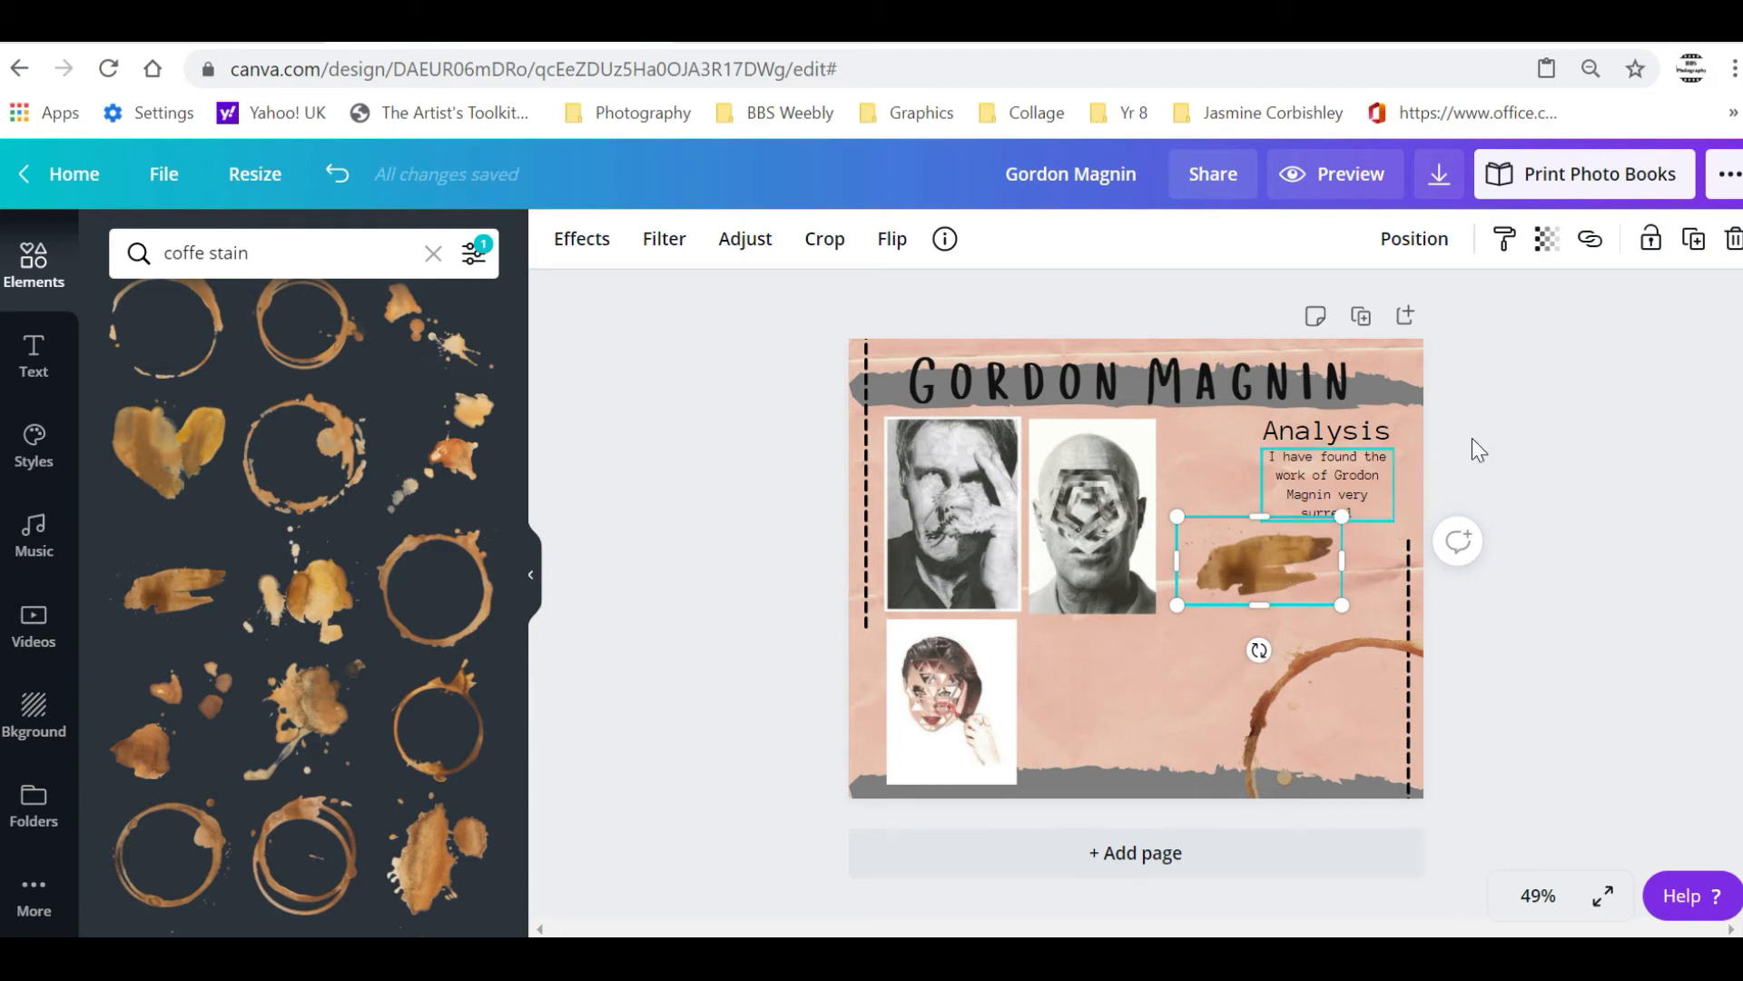
# Set the brush-shaped stain's transparency to 55, then move and enlarge it over the analysis text
pyautogui.click(1549, 250)
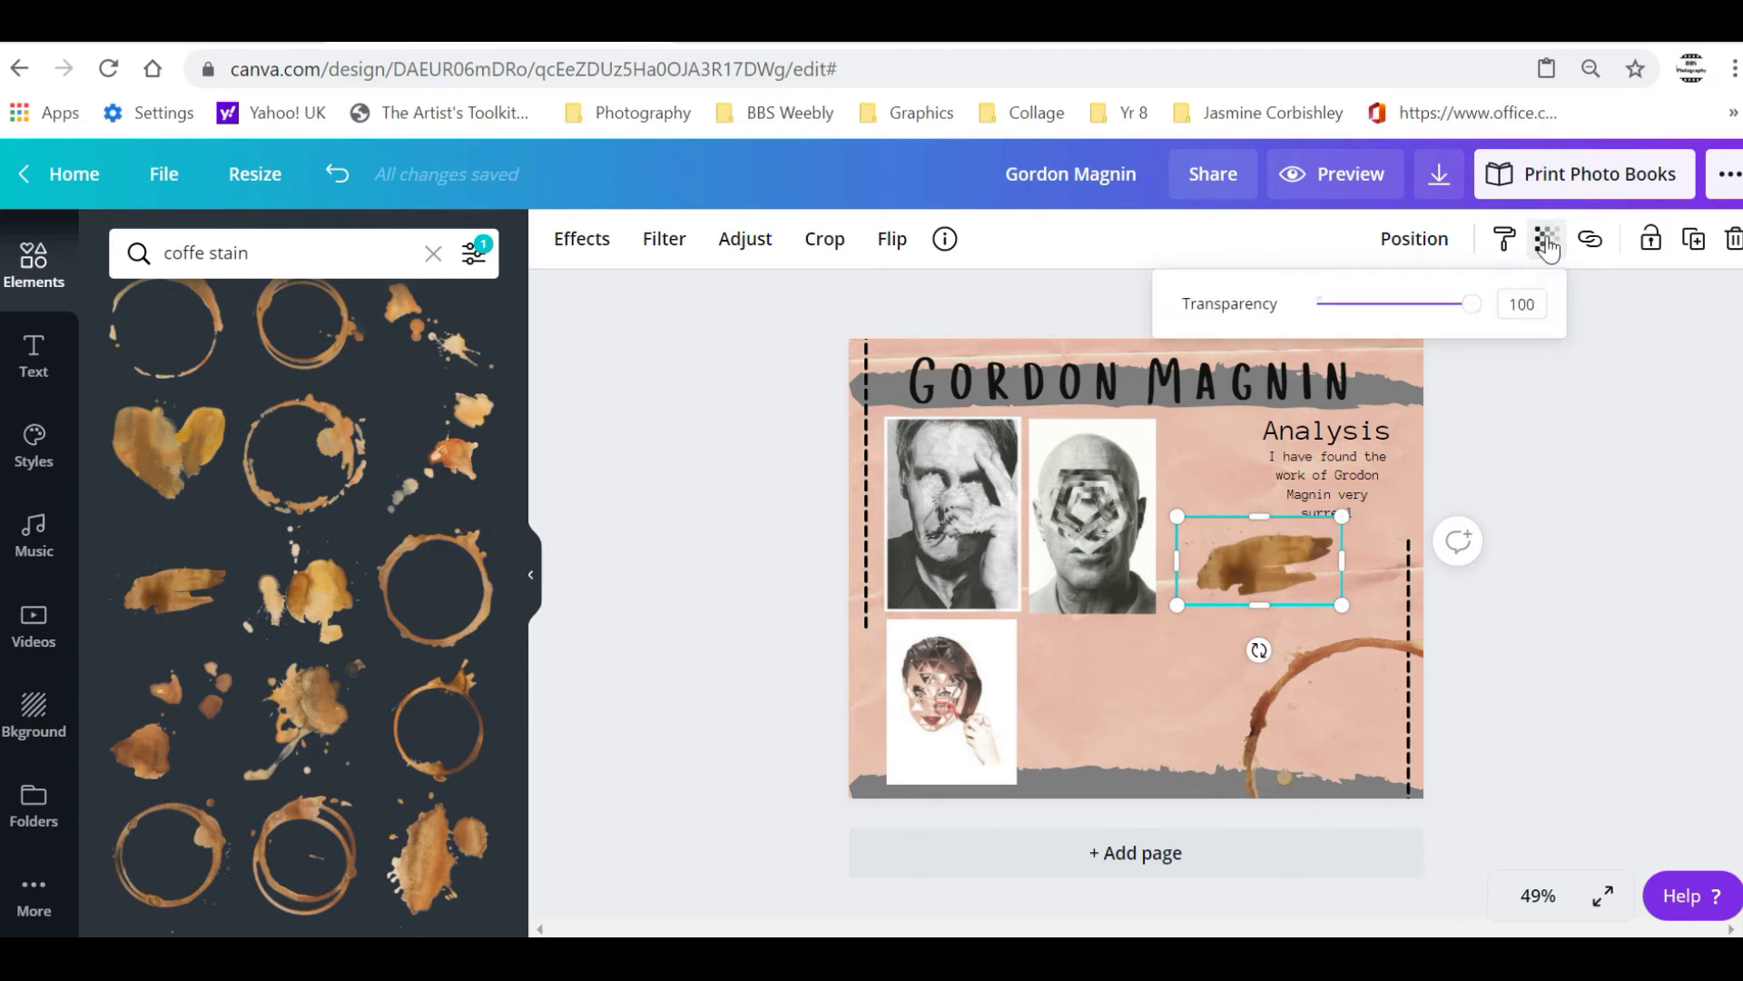
pyautogui.moveTo(1472, 307); pyautogui.dragTo(1405, 317)
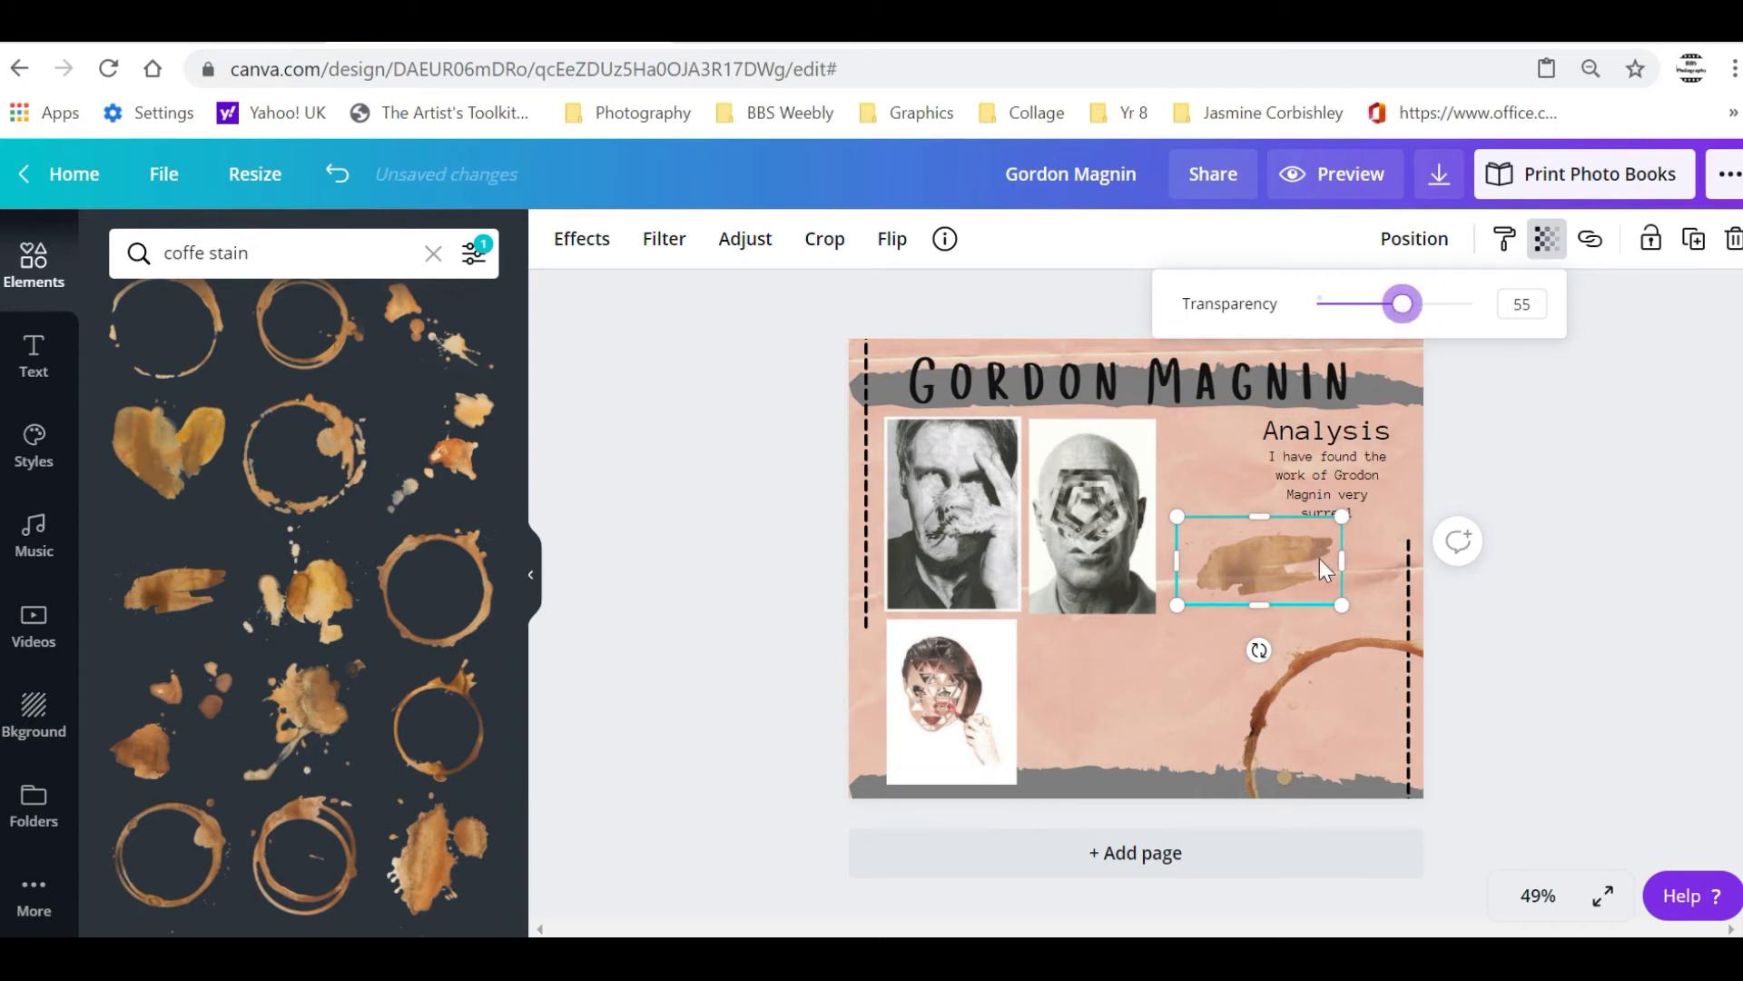
pyautogui.moveTo(1257, 577)
pyautogui.mouseDown()
pyautogui.moveTo(1271, 446)
pyautogui.moveTo(1292, 440)
pyautogui.mouseUp()
pyautogui.moveTo(1378, 485); pyautogui.dragTo(1534, 577)
# Reduce the analysis body text to size 15.7 and position it under the Analysis heading, slightly toward the page's right edge
pyautogui.click(1377, 498)
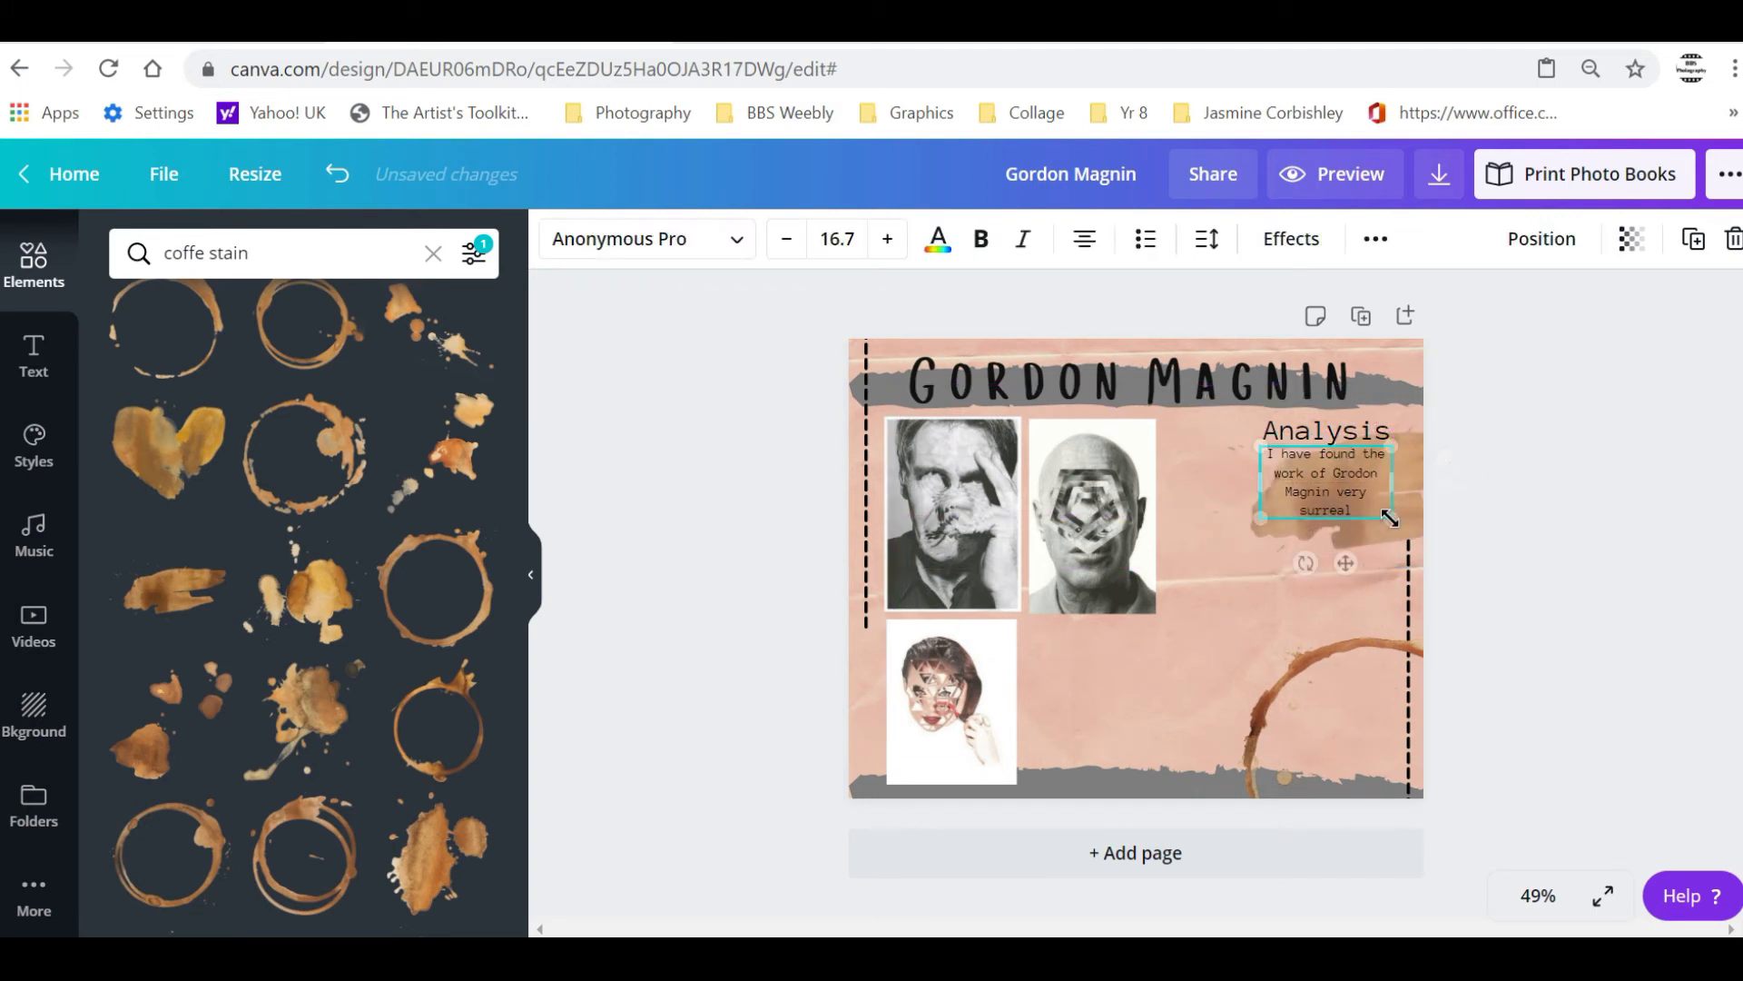
pyautogui.moveTo(1409, 525)
pyautogui.mouseDown()
pyautogui.moveTo(1385, 515)
pyautogui.moveTo(1308, 556)
pyautogui.moveTo(1256, 556)
pyautogui.mouseUp()
pyautogui.click(1404, 506)
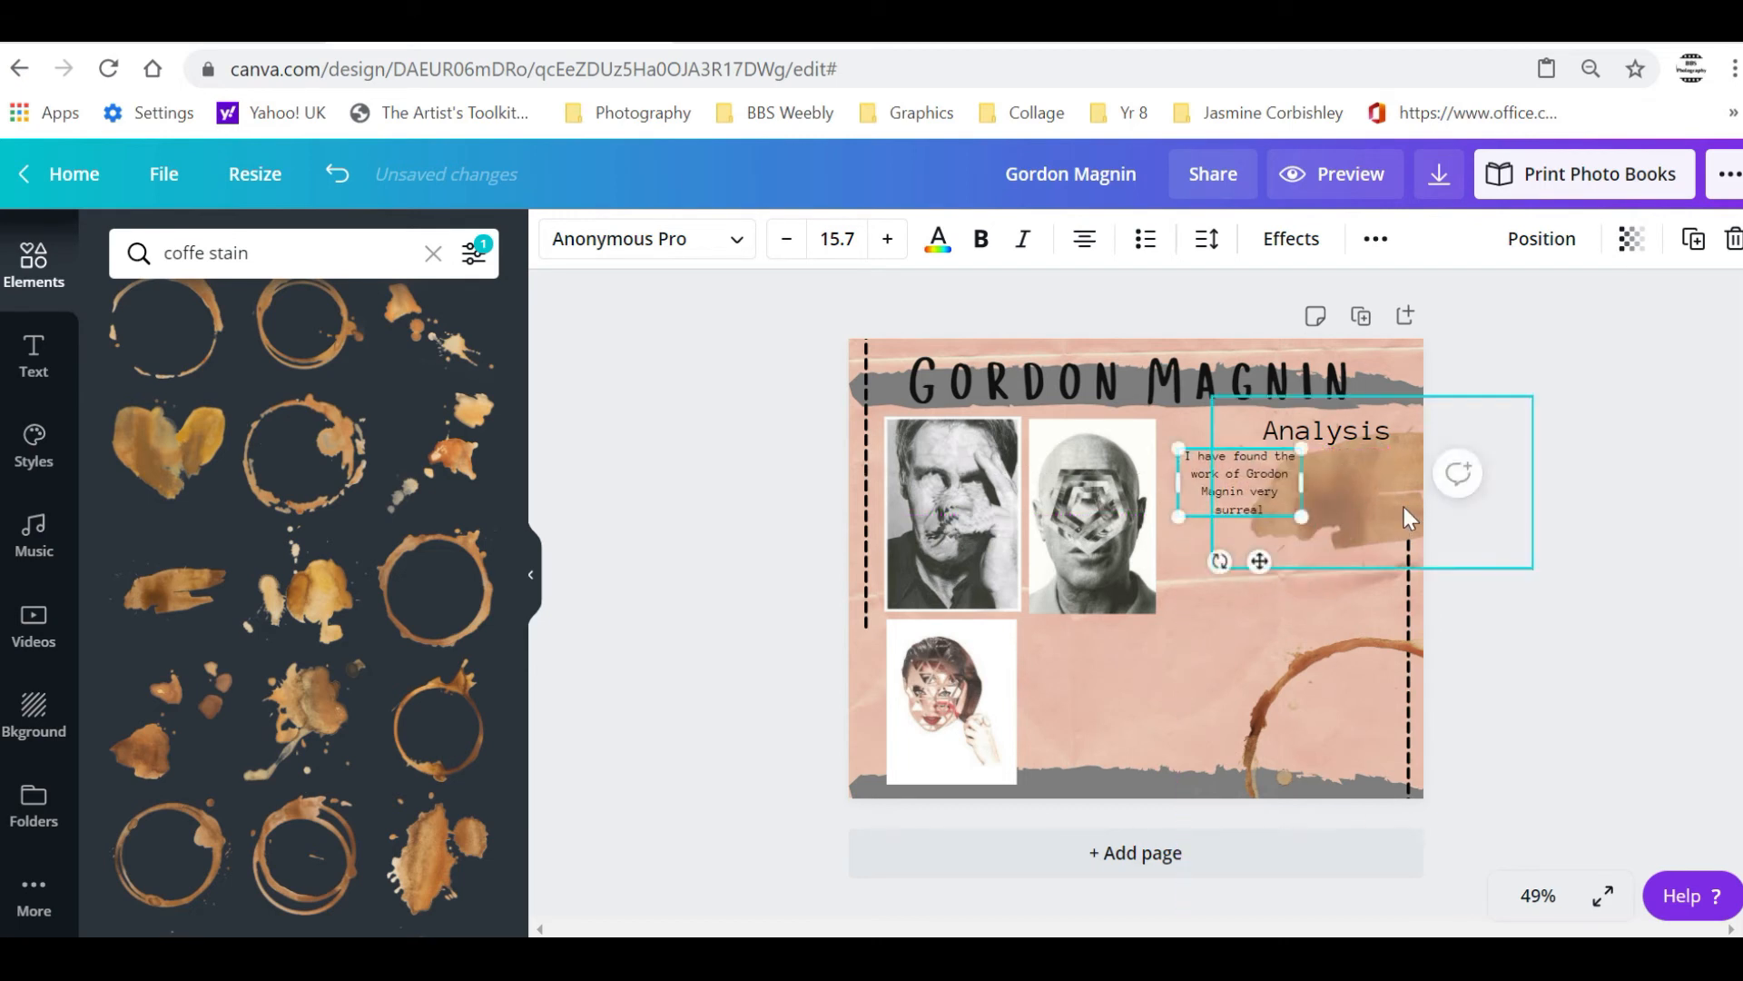
pyautogui.moveTo(1421, 489)
pyautogui.mouseDown()
pyautogui.moveTo(1268, 603)
pyautogui.moveTo(1280, 658)
pyautogui.mouseUp()
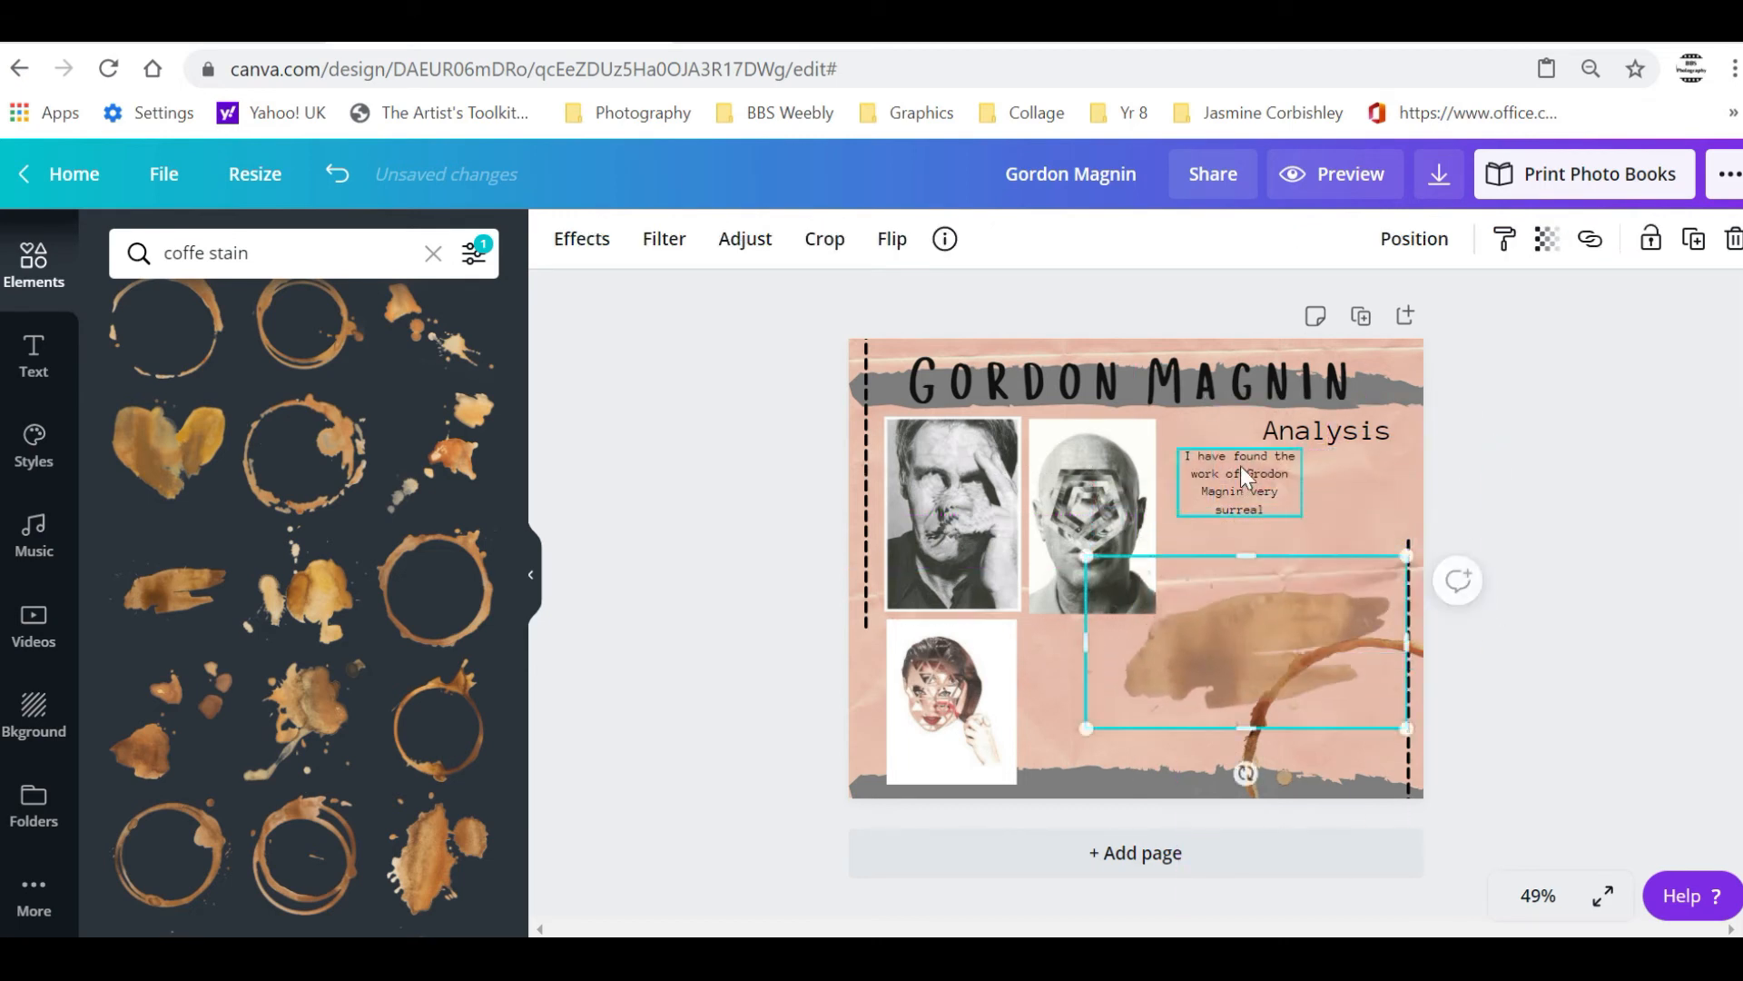
pyautogui.click(1242, 468)
pyautogui.moveTo(1244, 469); pyautogui.dragTo(1350, 469)
# Delete the semi-transparent brush-shaped coffee stain from the page
pyautogui.moveTo(1289, 615)
pyautogui.mouseDown()
pyautogui.moveTo(1255, 581)
pyautogui.moveTo(1249, 506)
pyautogui.moveTo(1132, 514)
pyautogui.moveTo(1190, 596)
pyautogui.moveTo(1216, 590)
pyautogui.mouseUp()
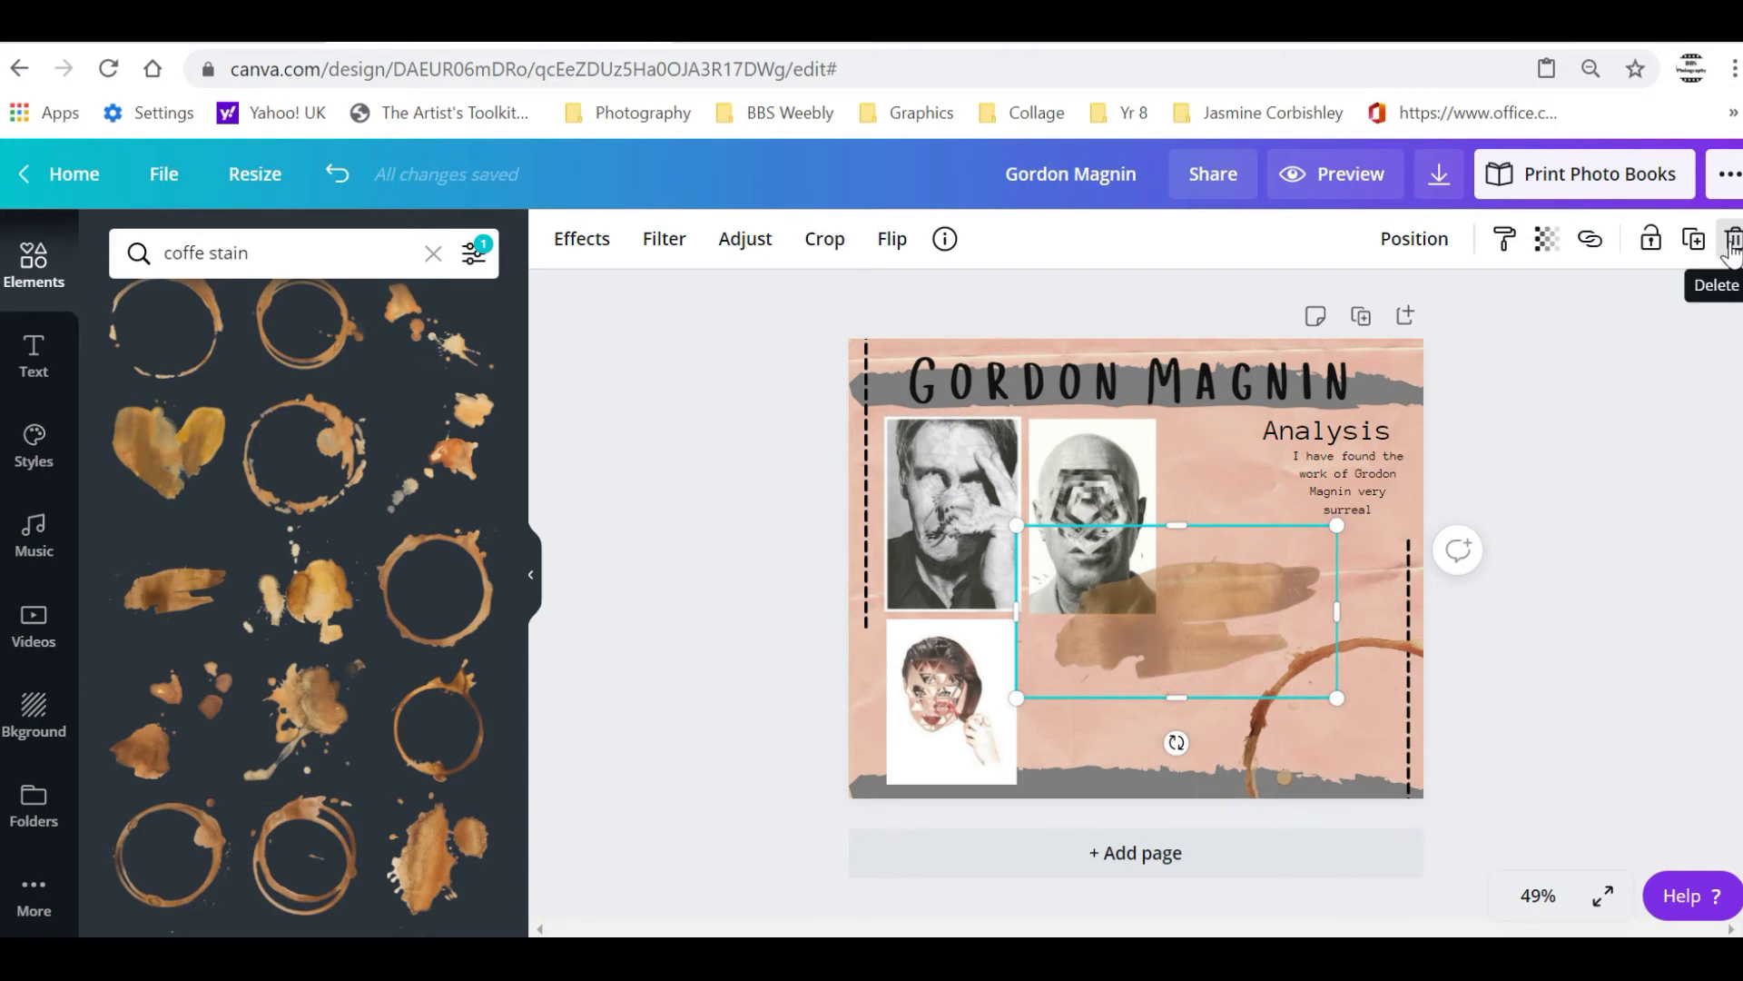
pyautogui.press('Delete')
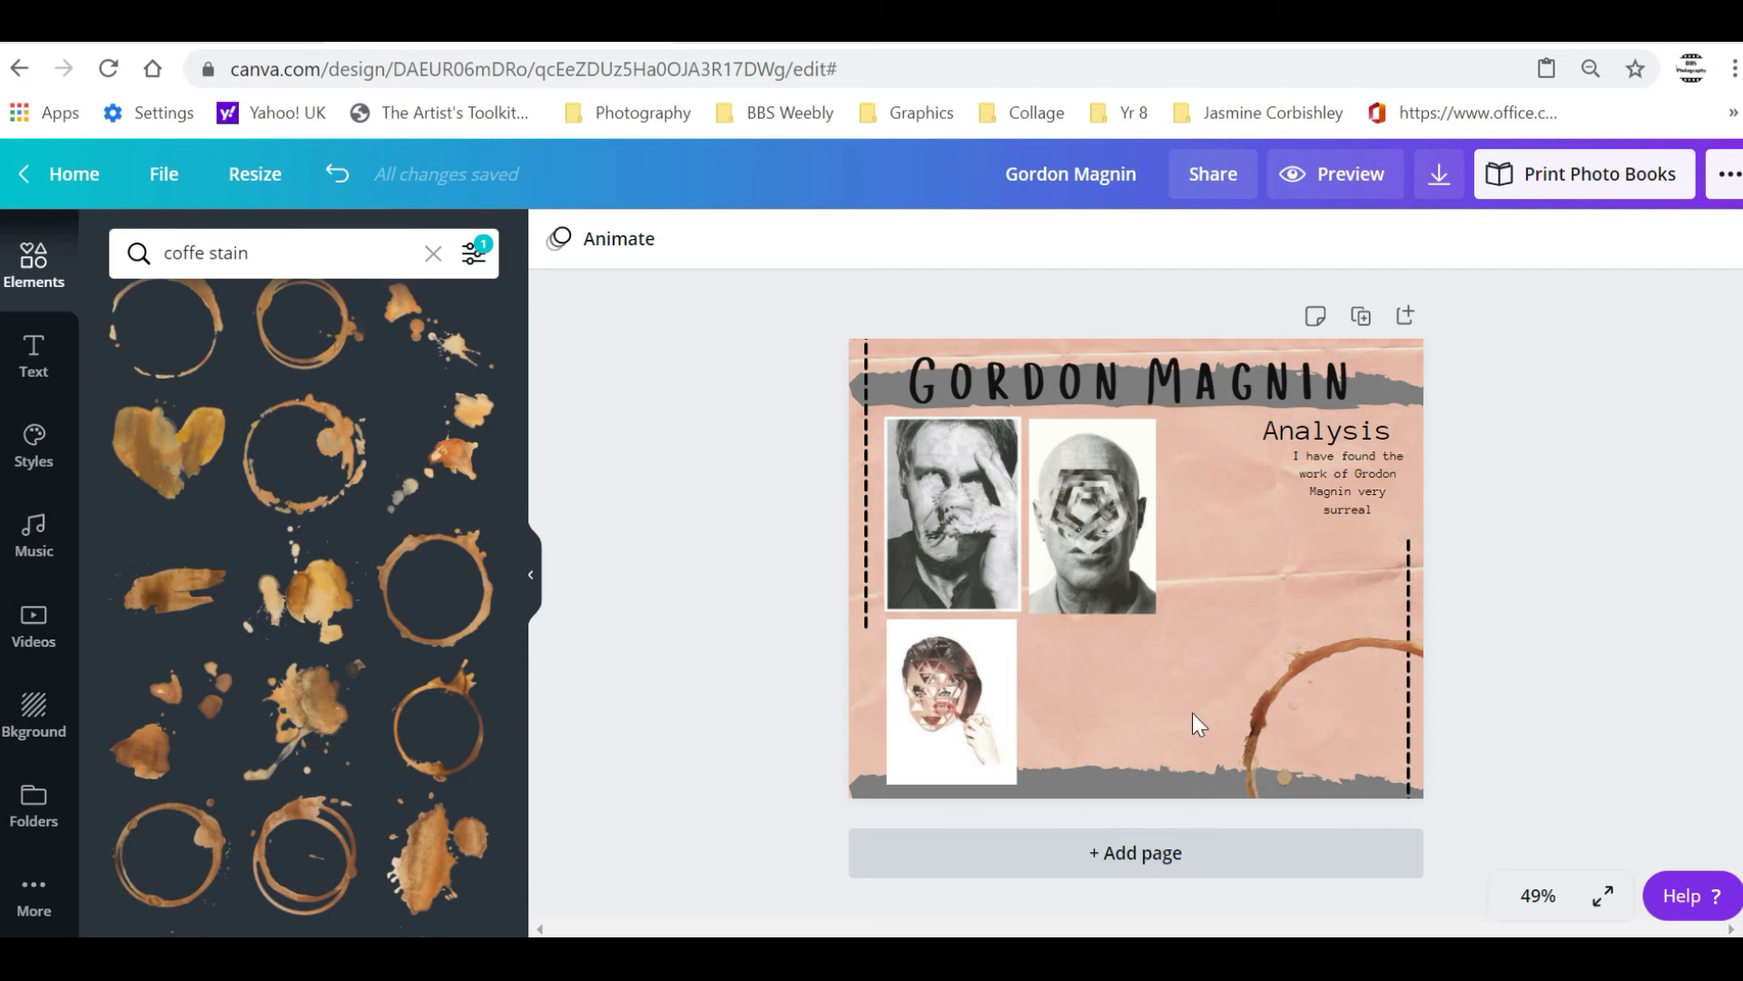
# Add a blank page after the Gordon Magnin page, then duplicate the Gordon Magnin page
pyautogui.click(1110, 867)
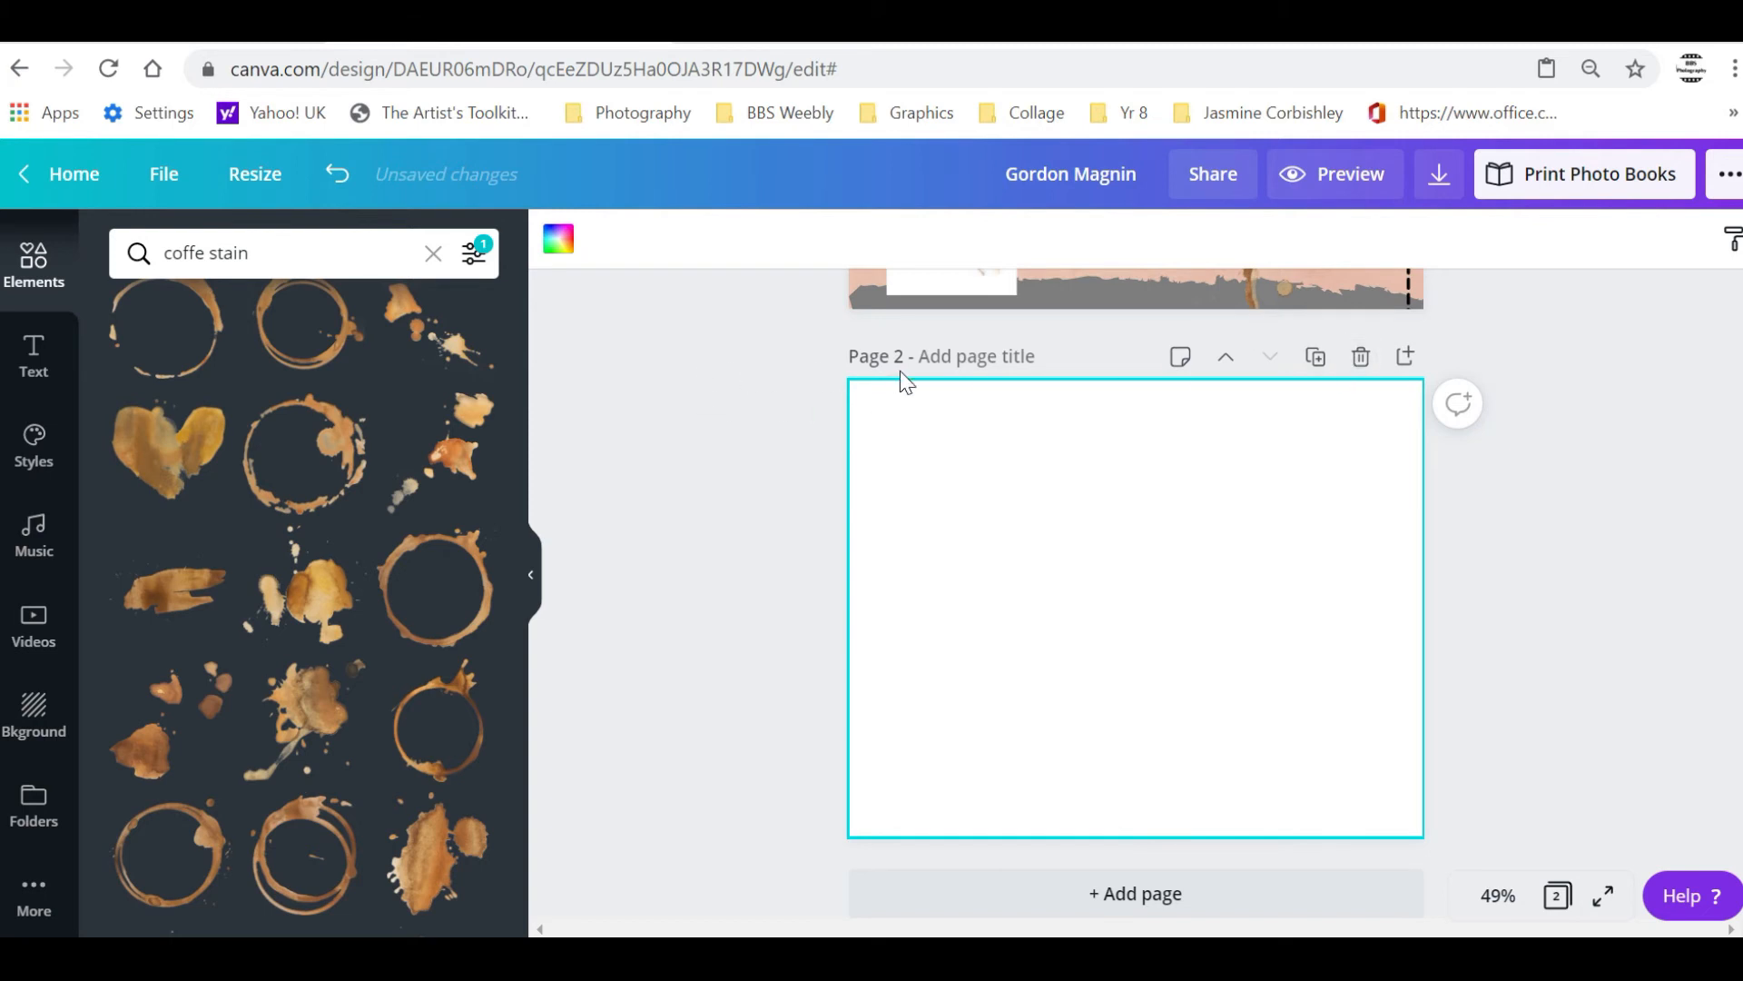
pyautogui.click(434, 253)
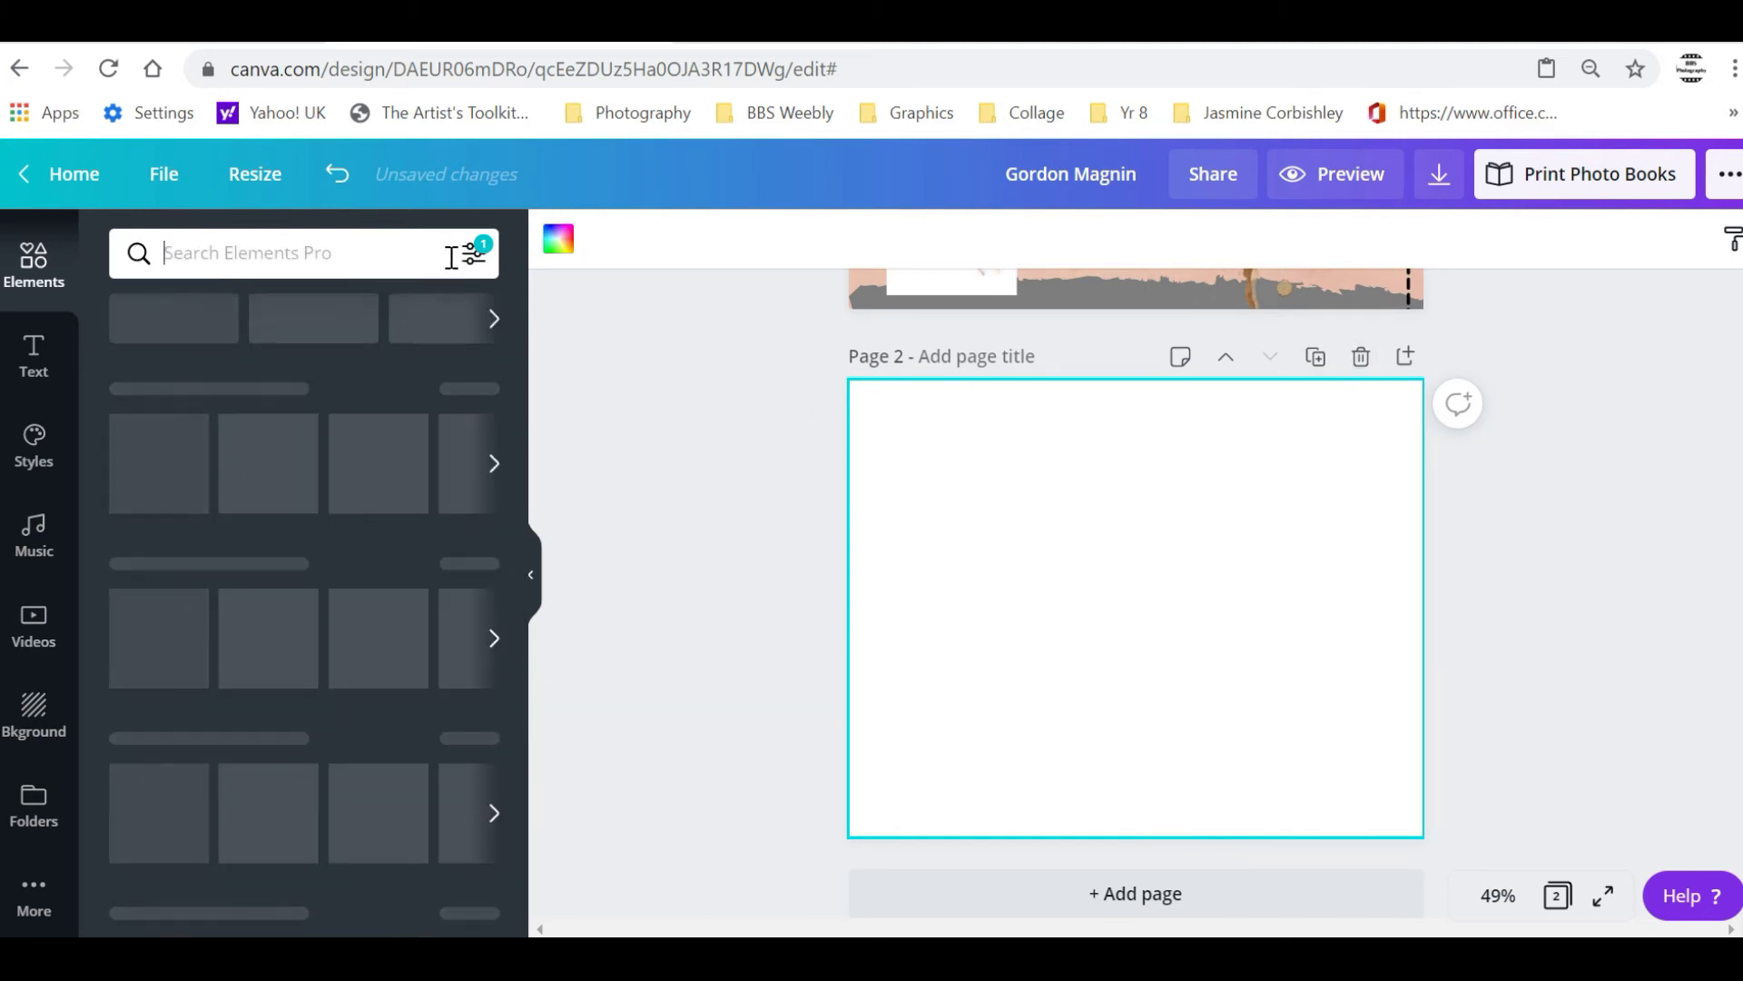
pyautogui.scroll(3, 1182, 517)
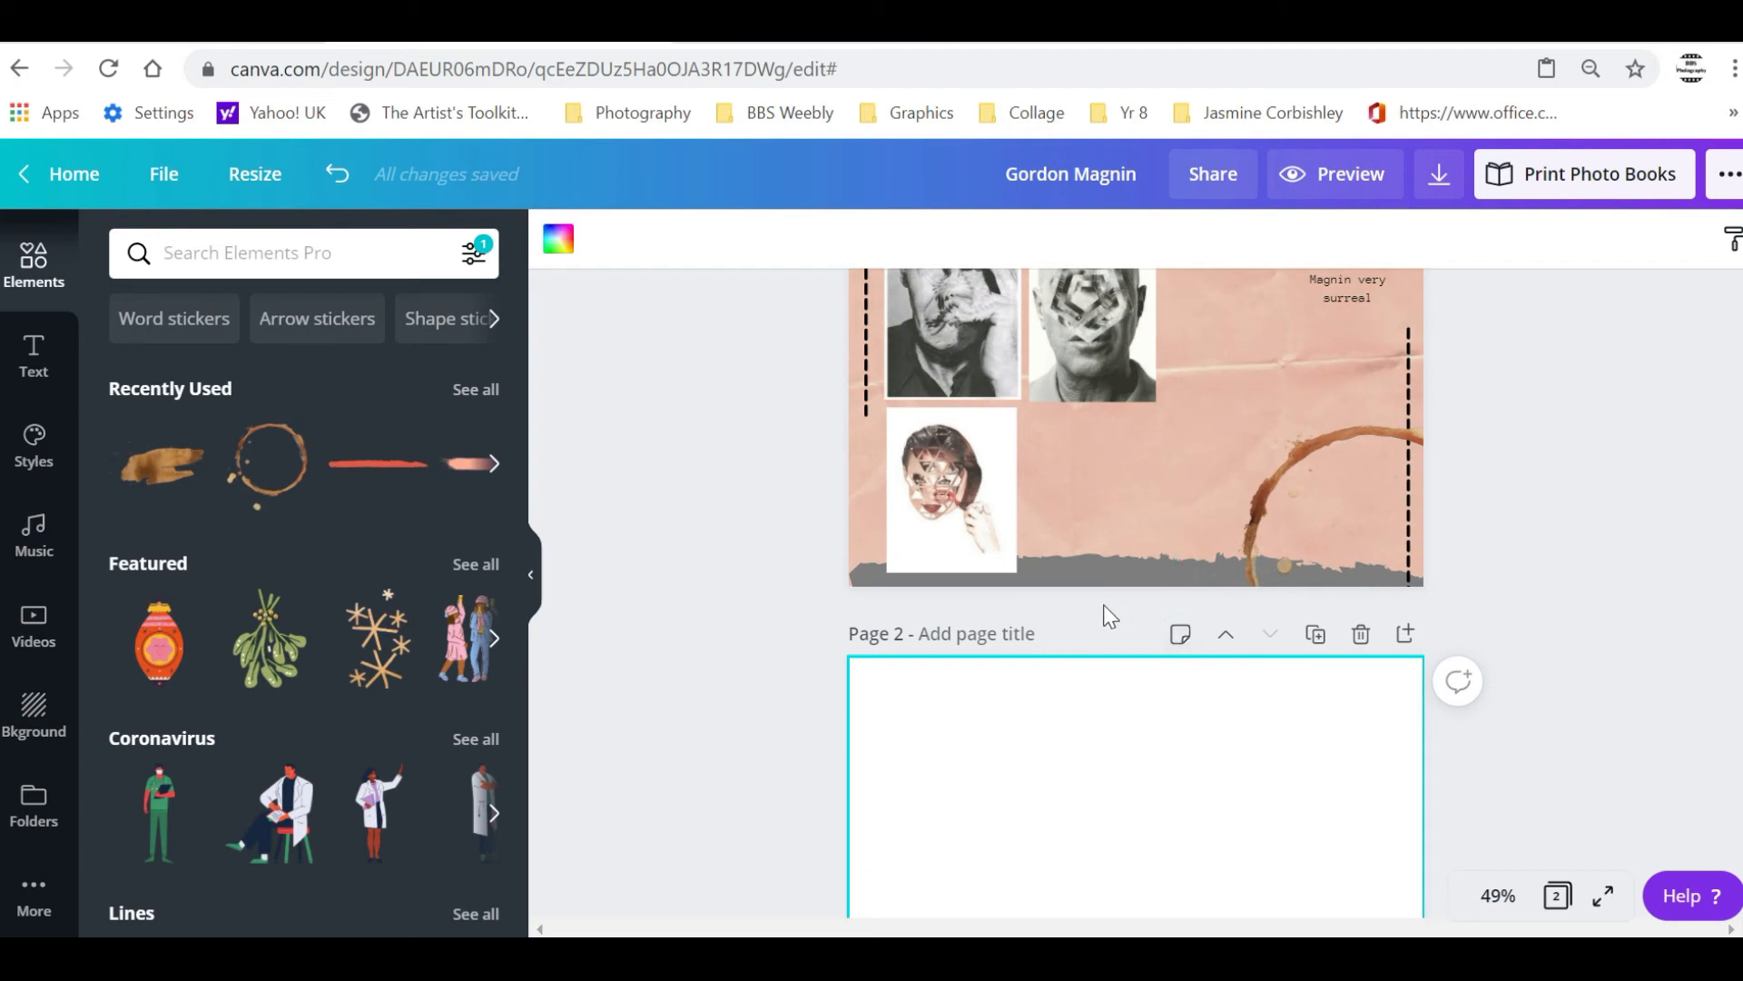
pyautogui.scroll(3, 1366, 627)
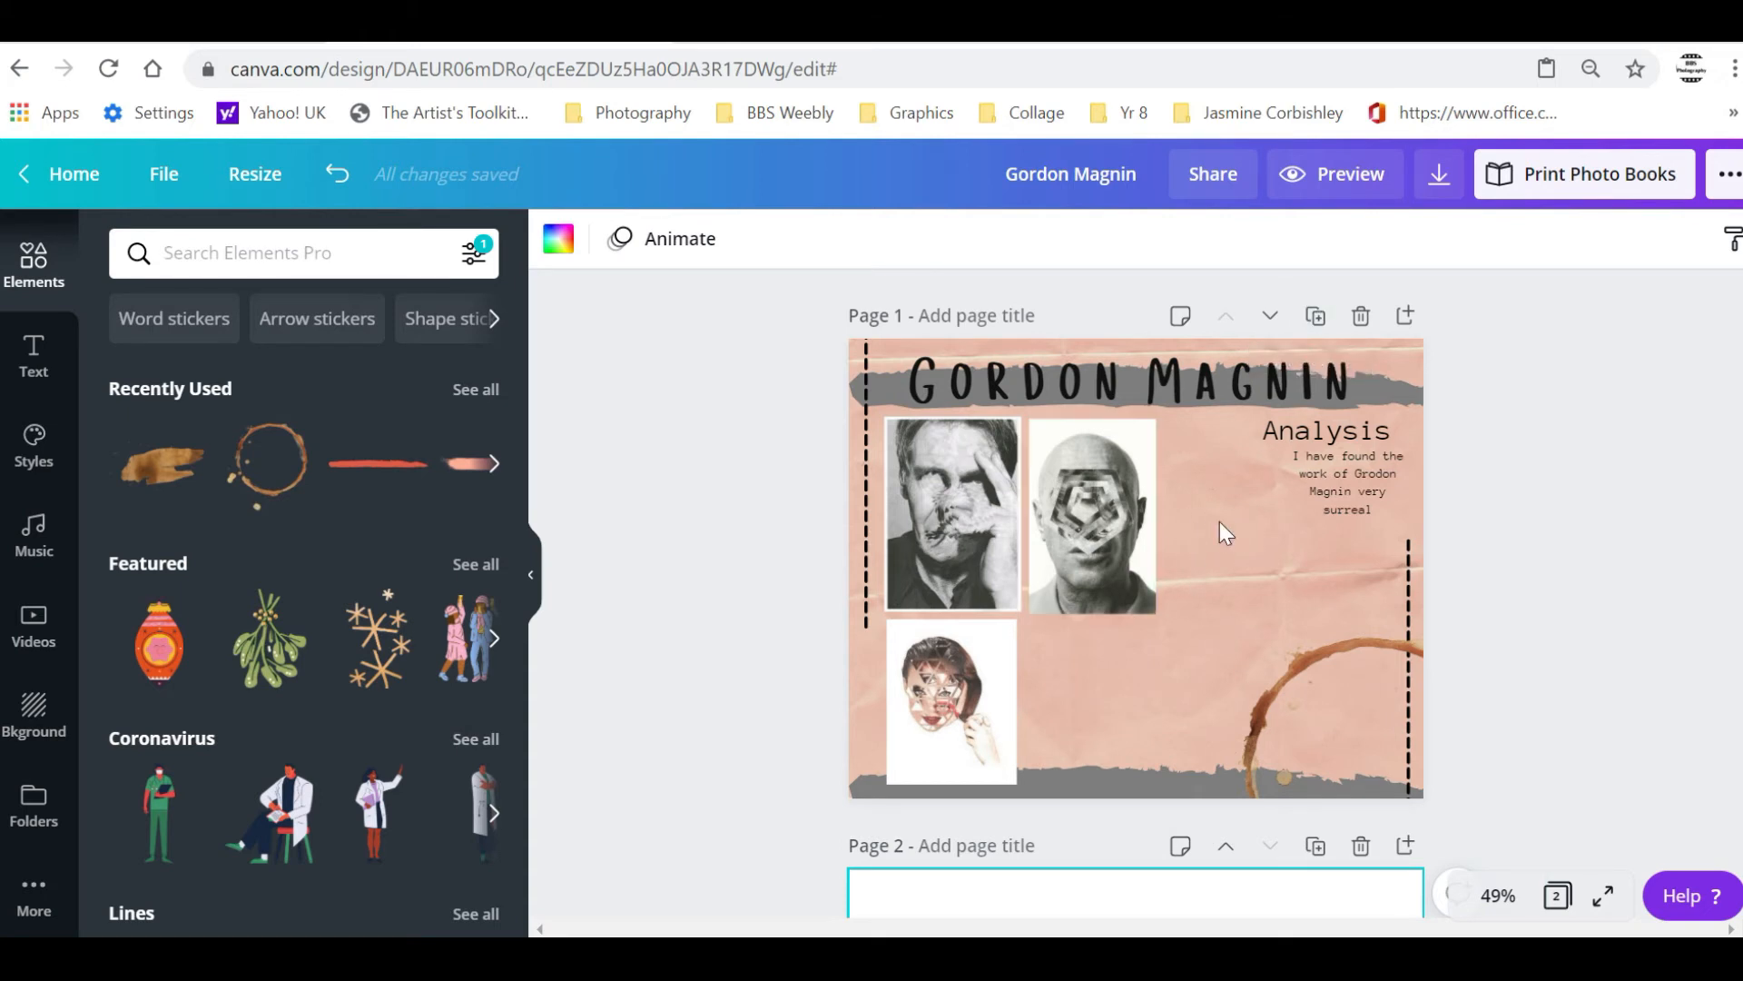
pyautogui.click(1315, 318)
# Delete the three portraits, the Analysis heading and its body text from the duplicated page
pyautogui.click(1278, 423)
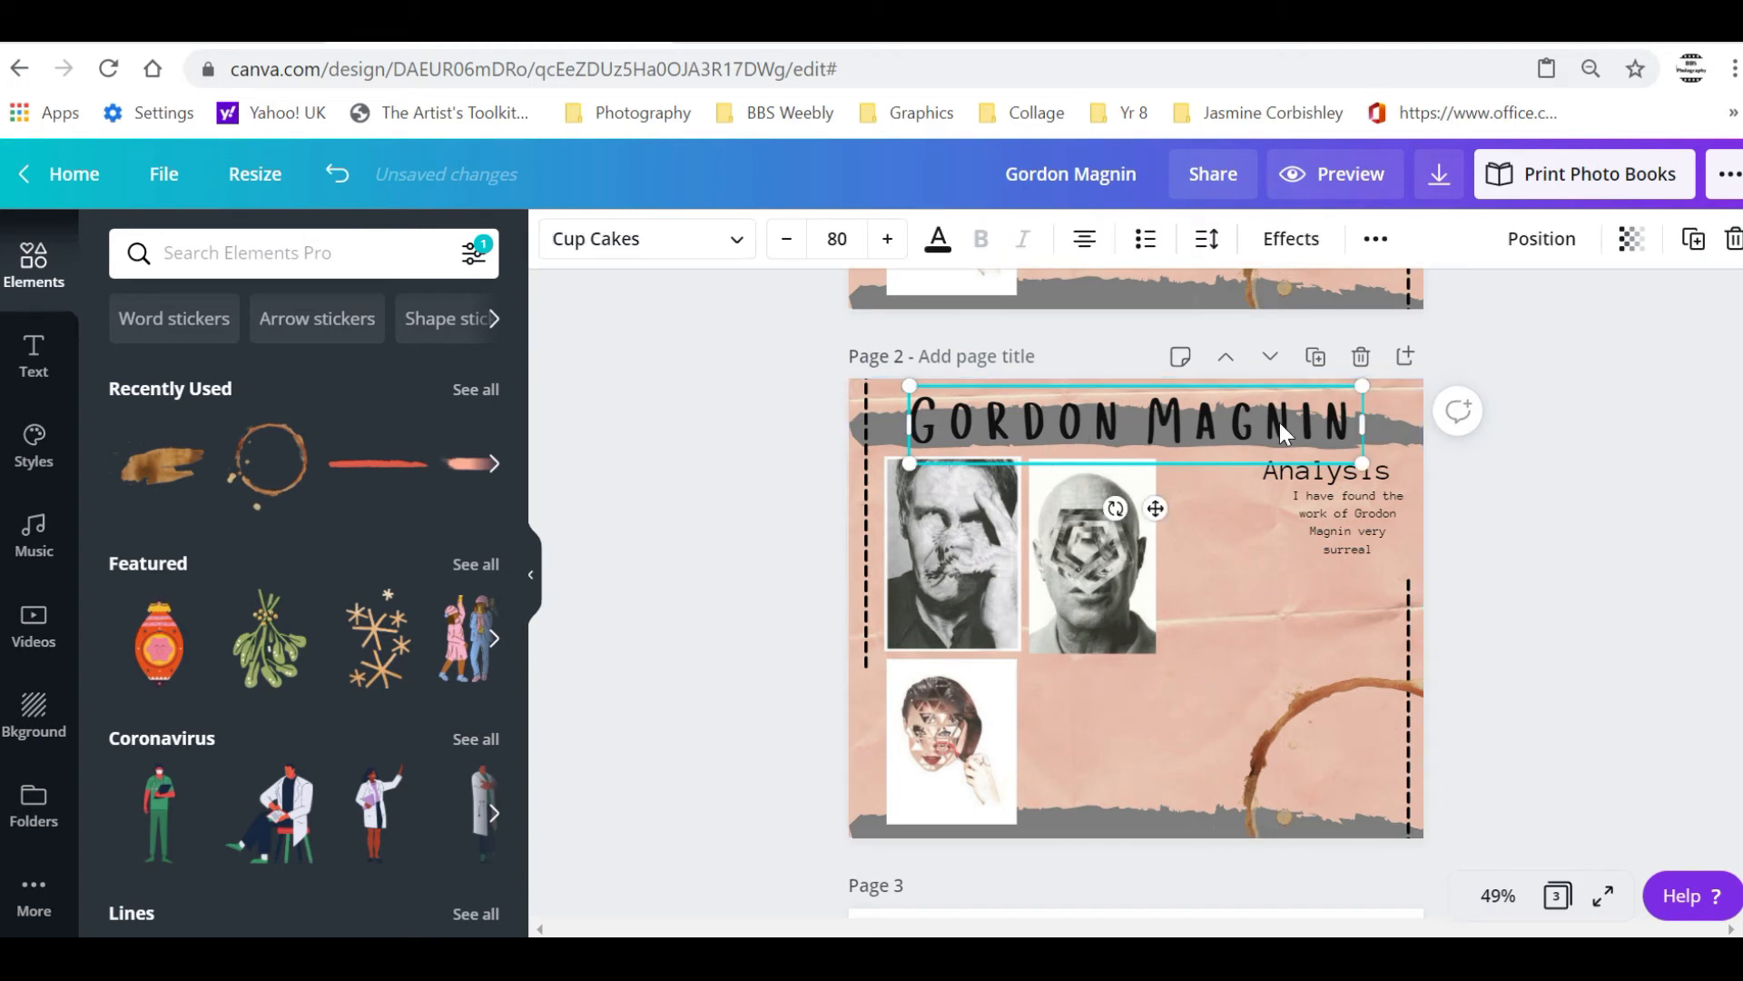
pyautogui.click(1076, 527)
pyautogui.press('Delete')
pyautogui.click(917, 526)
pyautogui.press('Delete')
pyautogui.click(950, 755)
pyautogui.press('Delete')
pyautogui.click(1334, 483)
pyautogui.press('Delete')
pyautogui.click(1359, 538)
pyautogui.press('Delete')
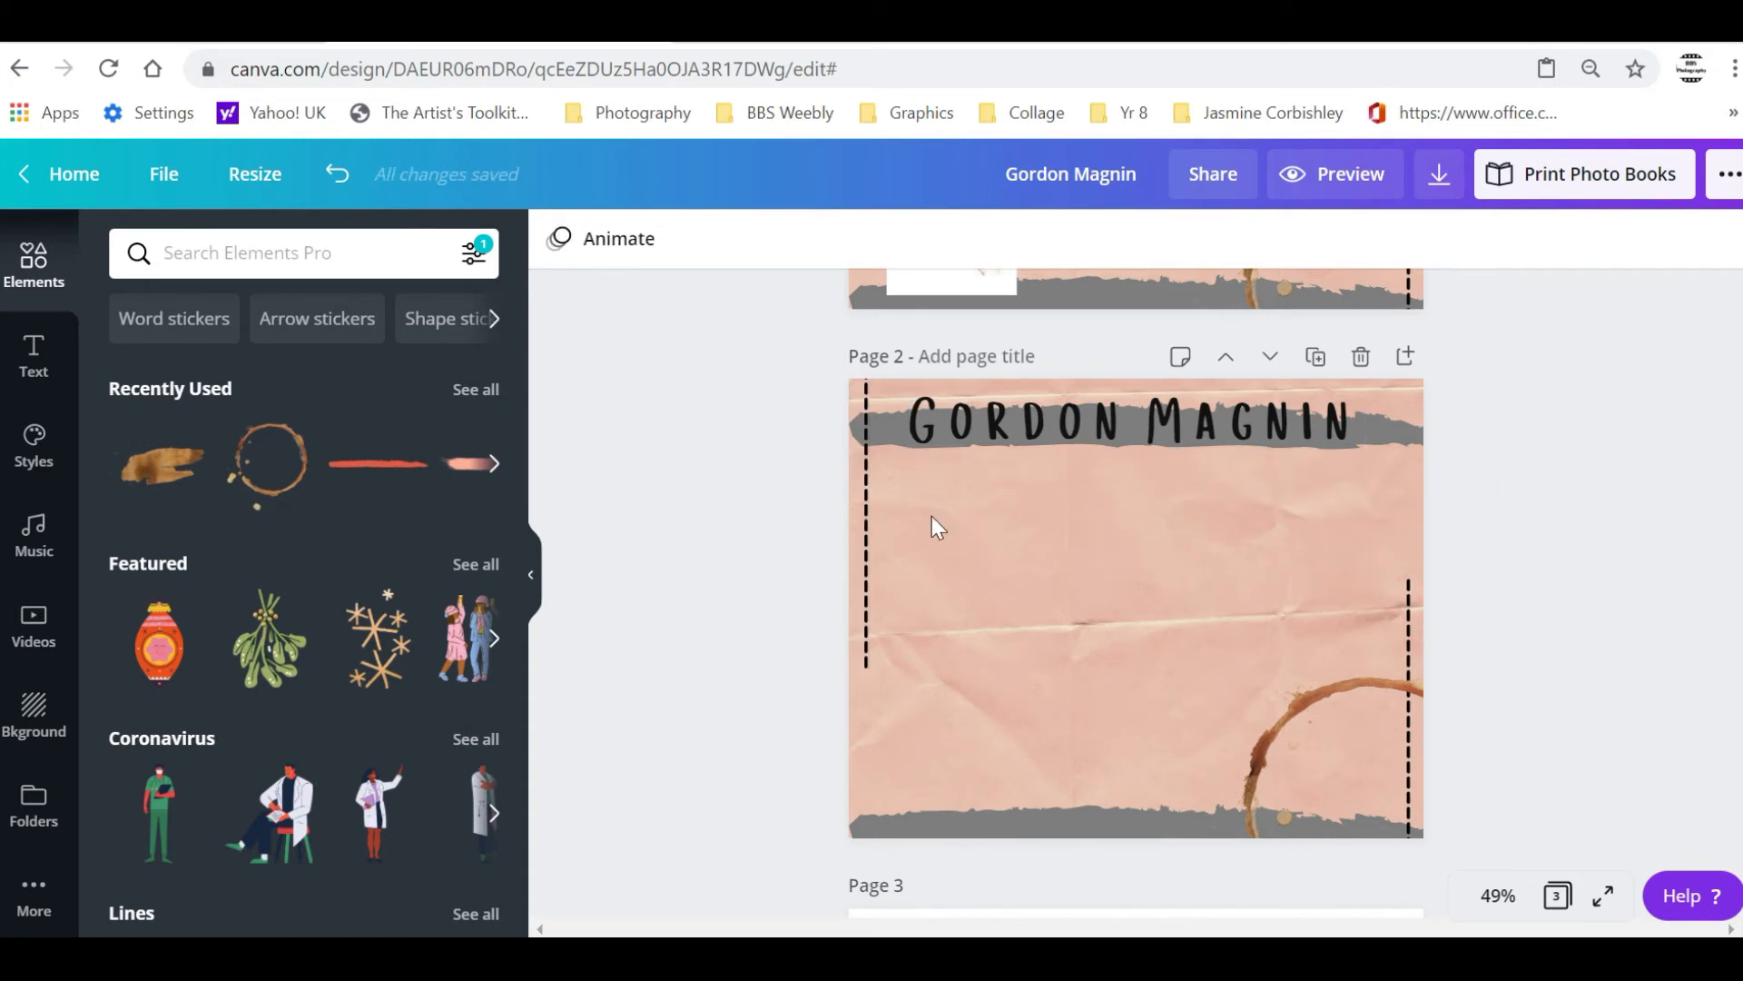
pyautogui.scroll(5, 1108, 481)
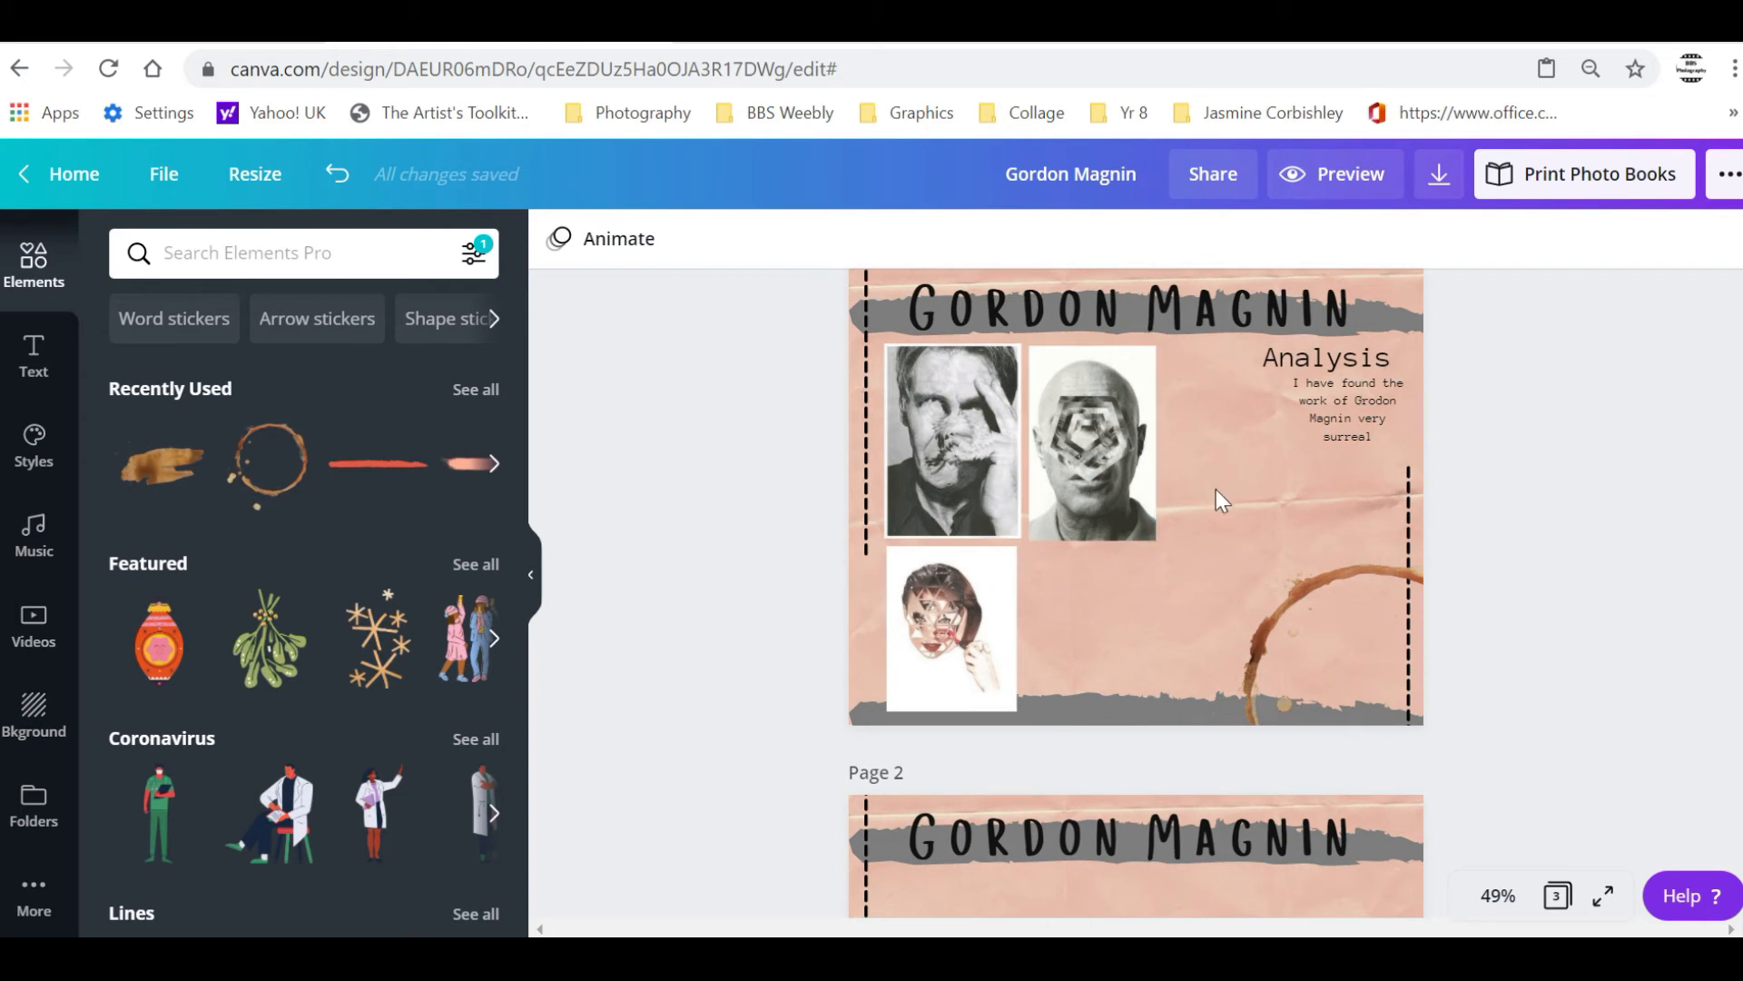
pyautogui.scroll(-3, 1210, 487)
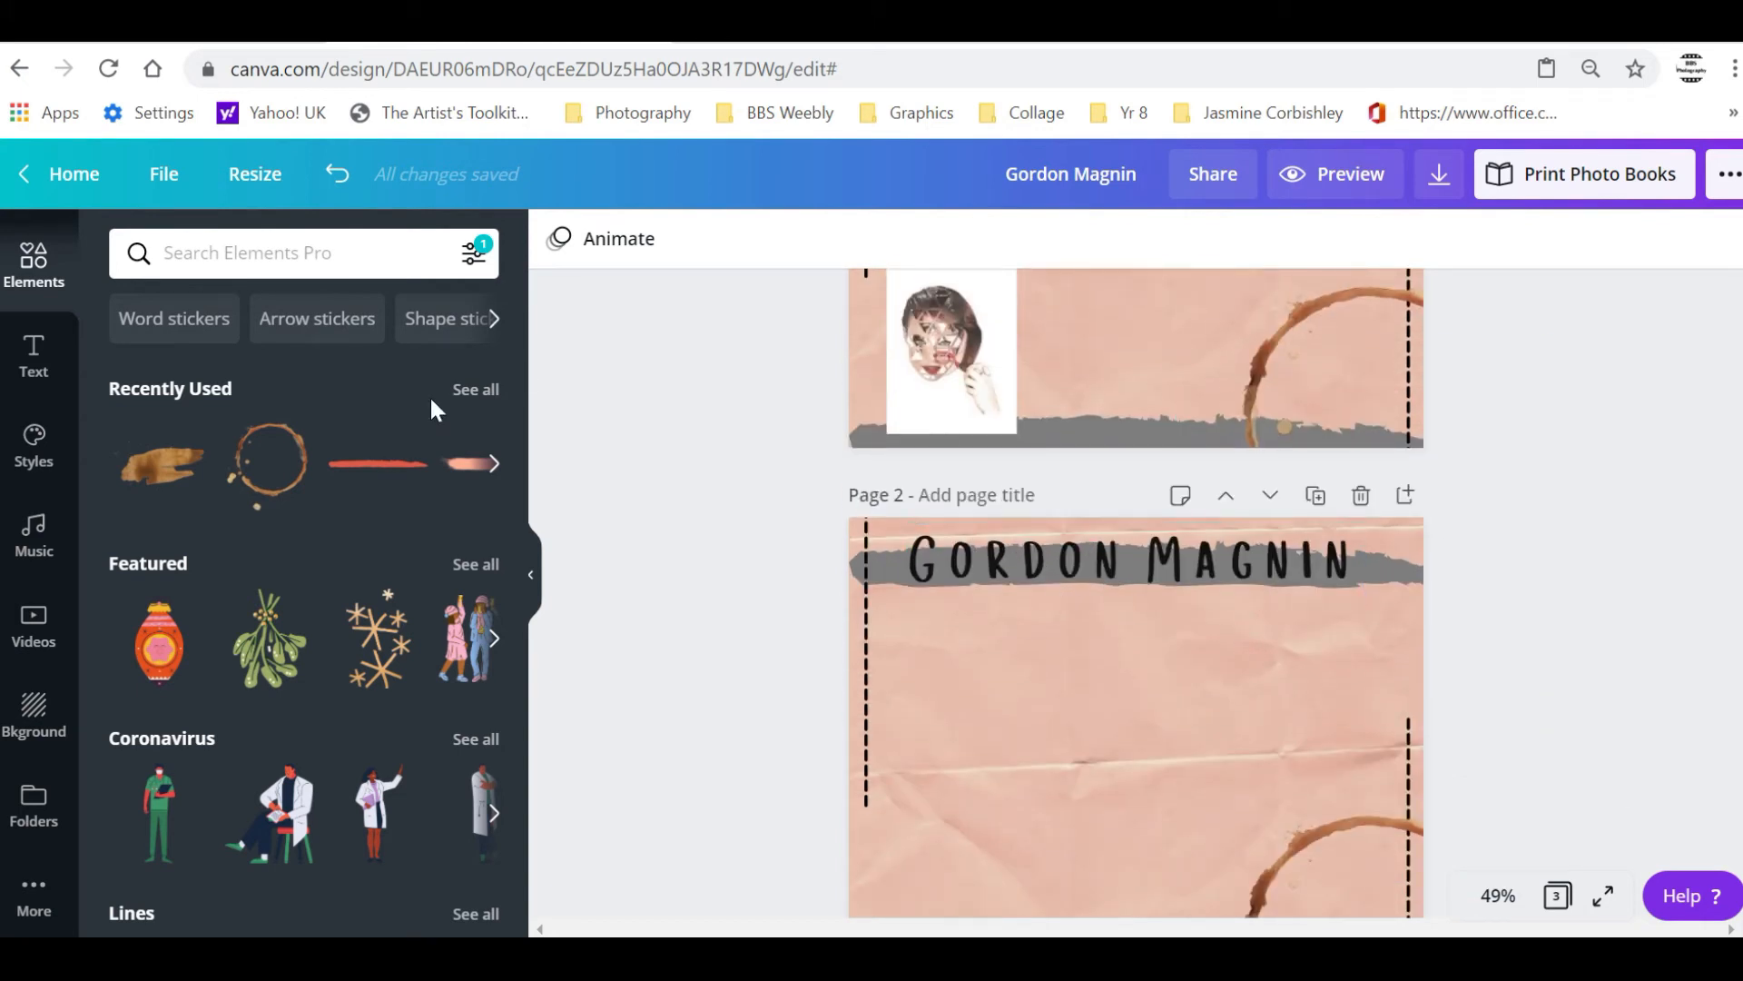
pyautogui.click(38, 359)
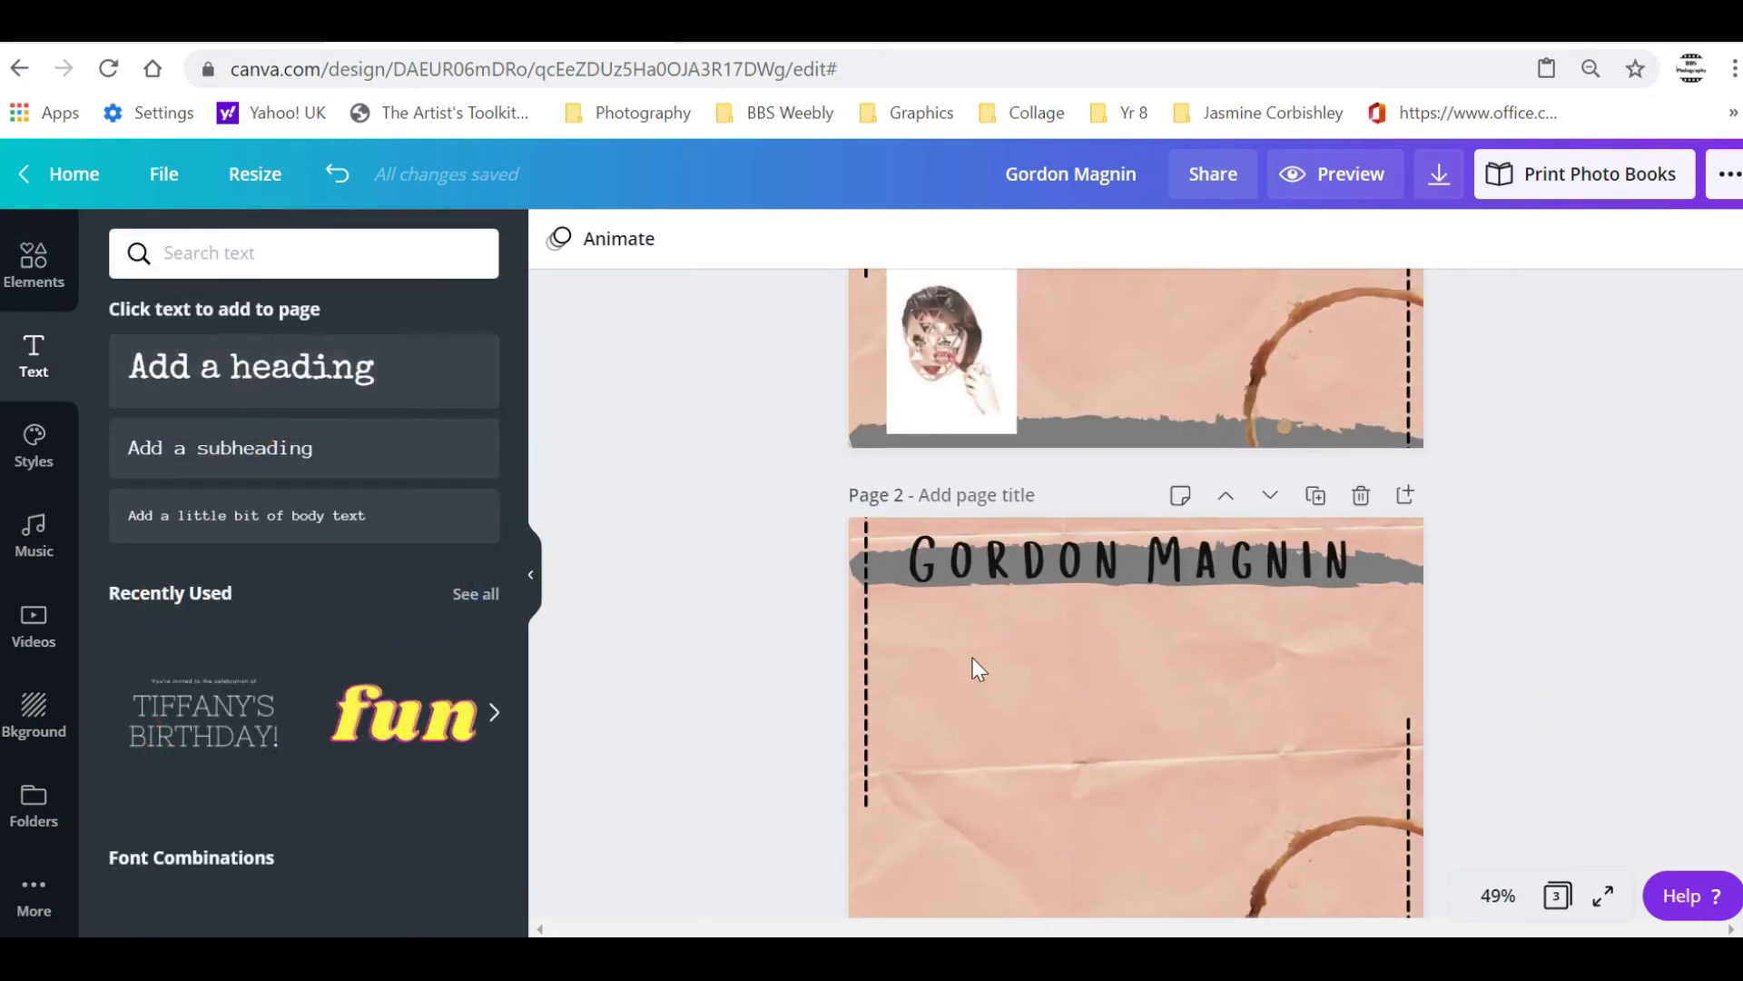
pyautogui.click(277, 367)
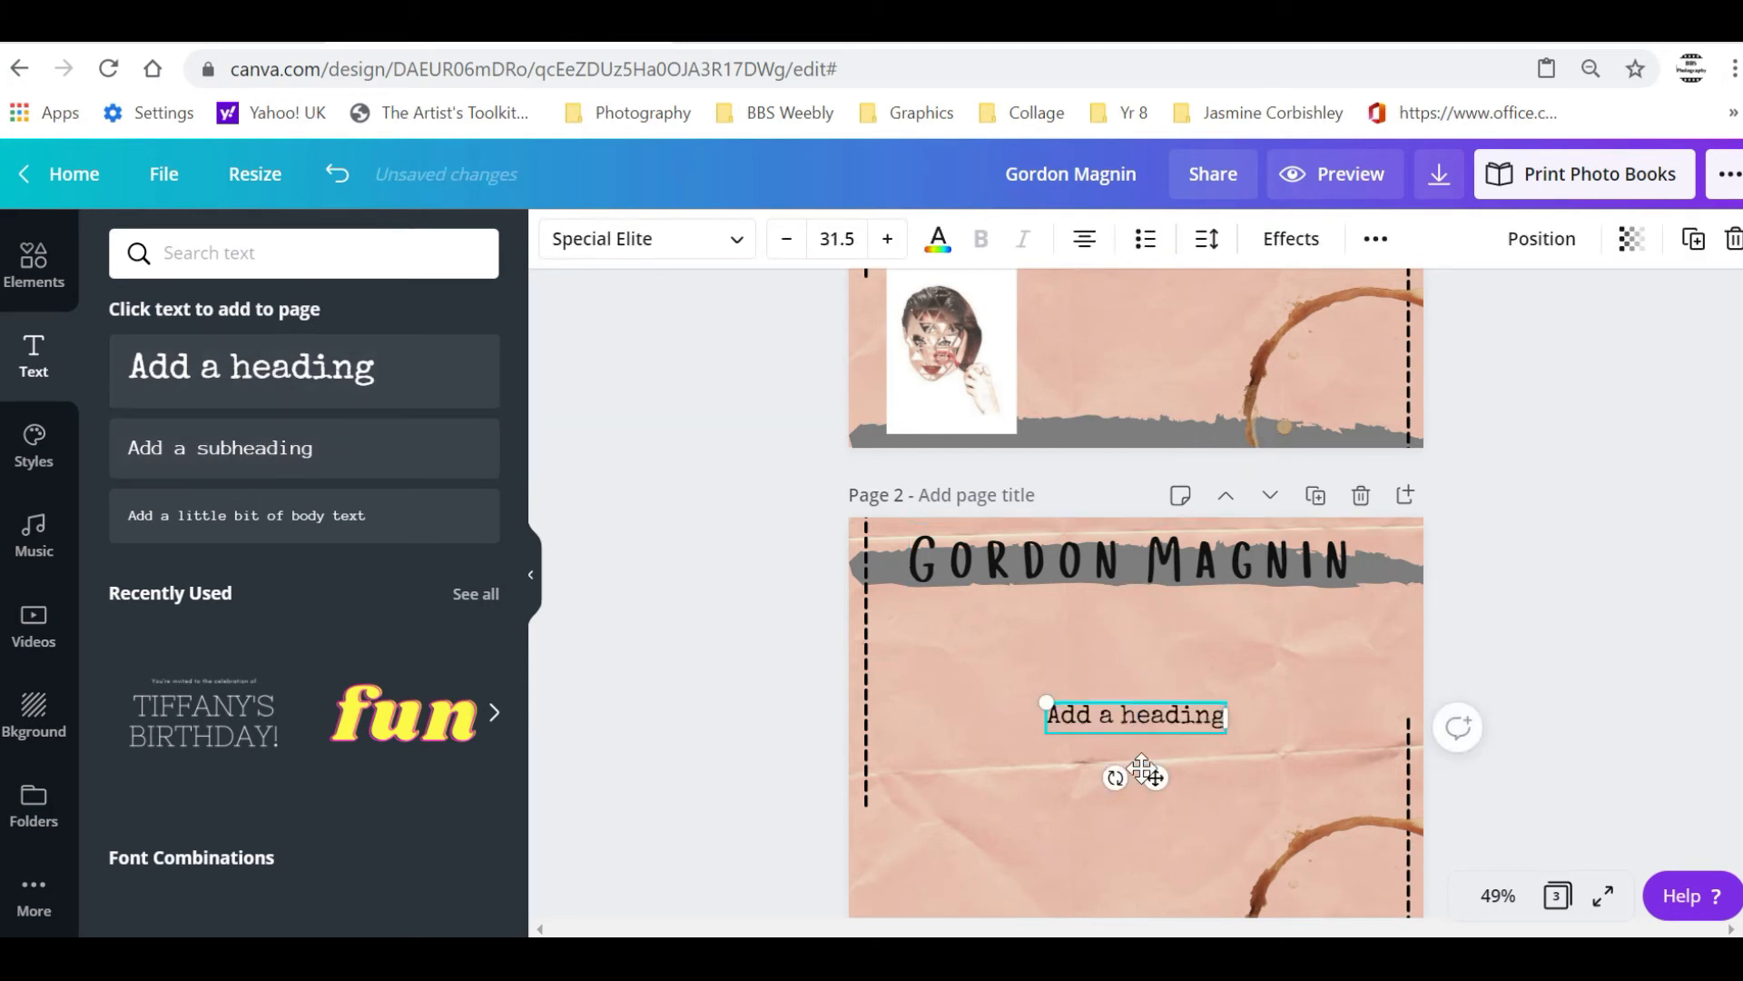
pyautogui.moveTo(1153, 773); pyautogui.dragTo(1037, 677)
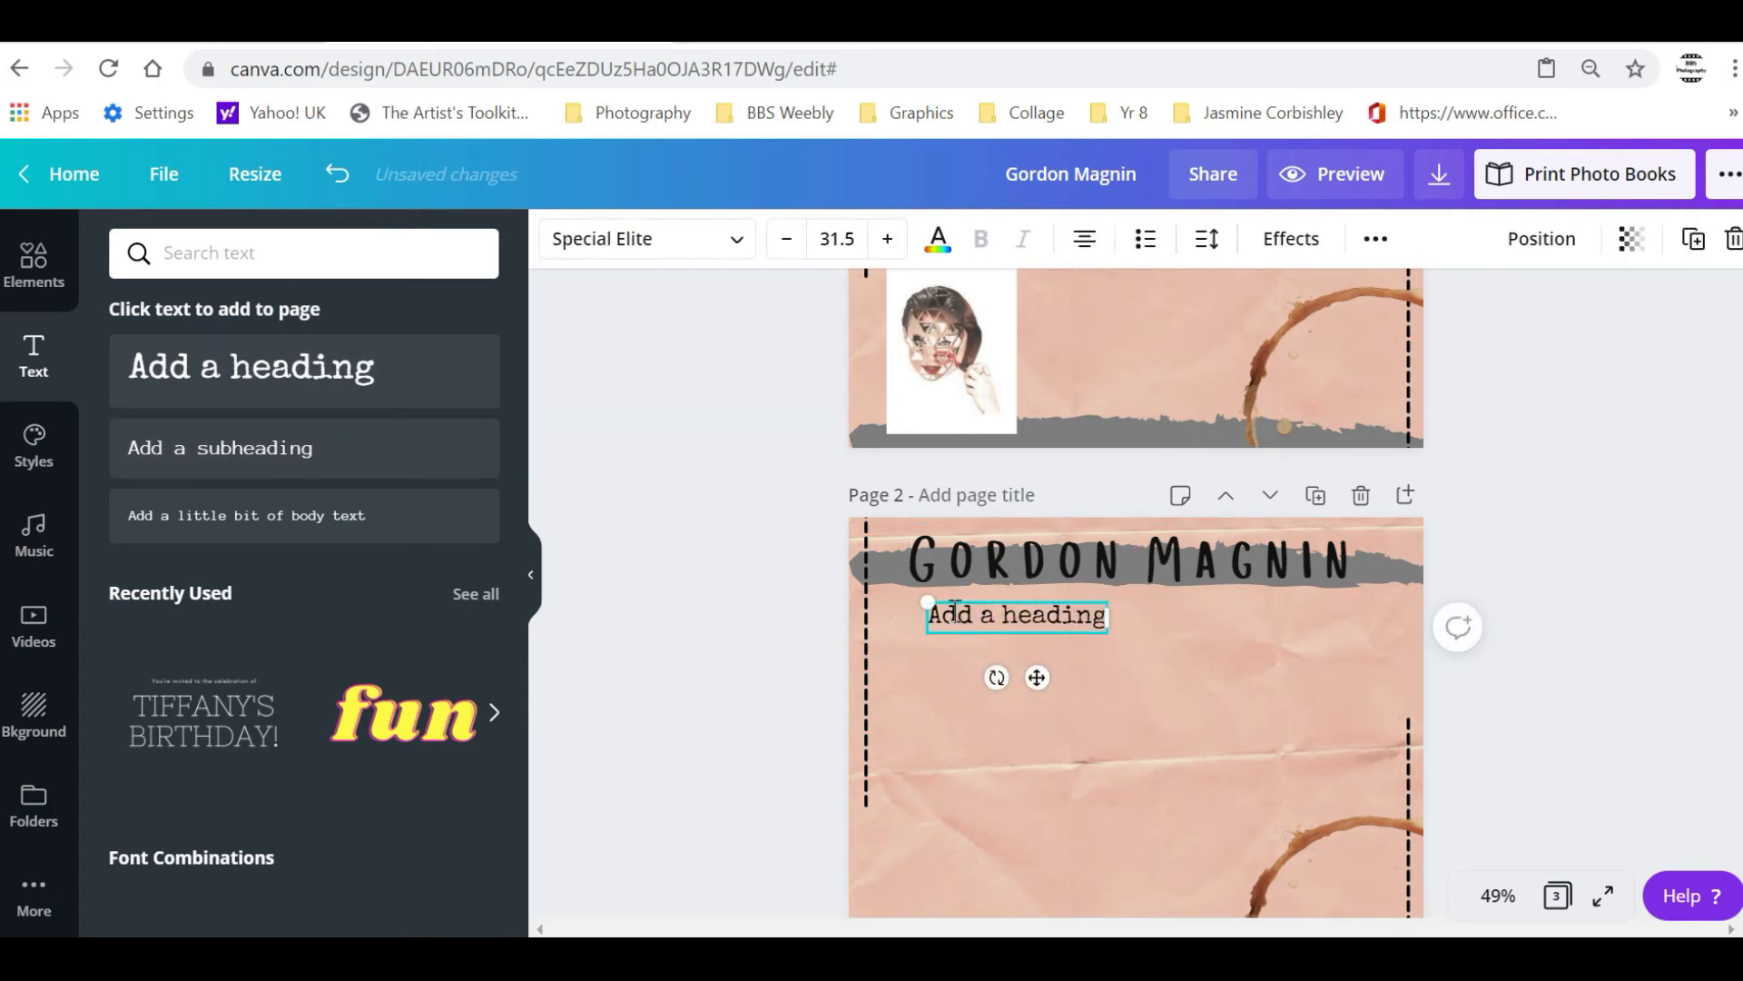
# Replace the new heading's text with "My response to Magning" and shift it right, clear of the dashed line
pyautogui.moveTo(940, 616); pyautogui.dragTo(1115, 614)
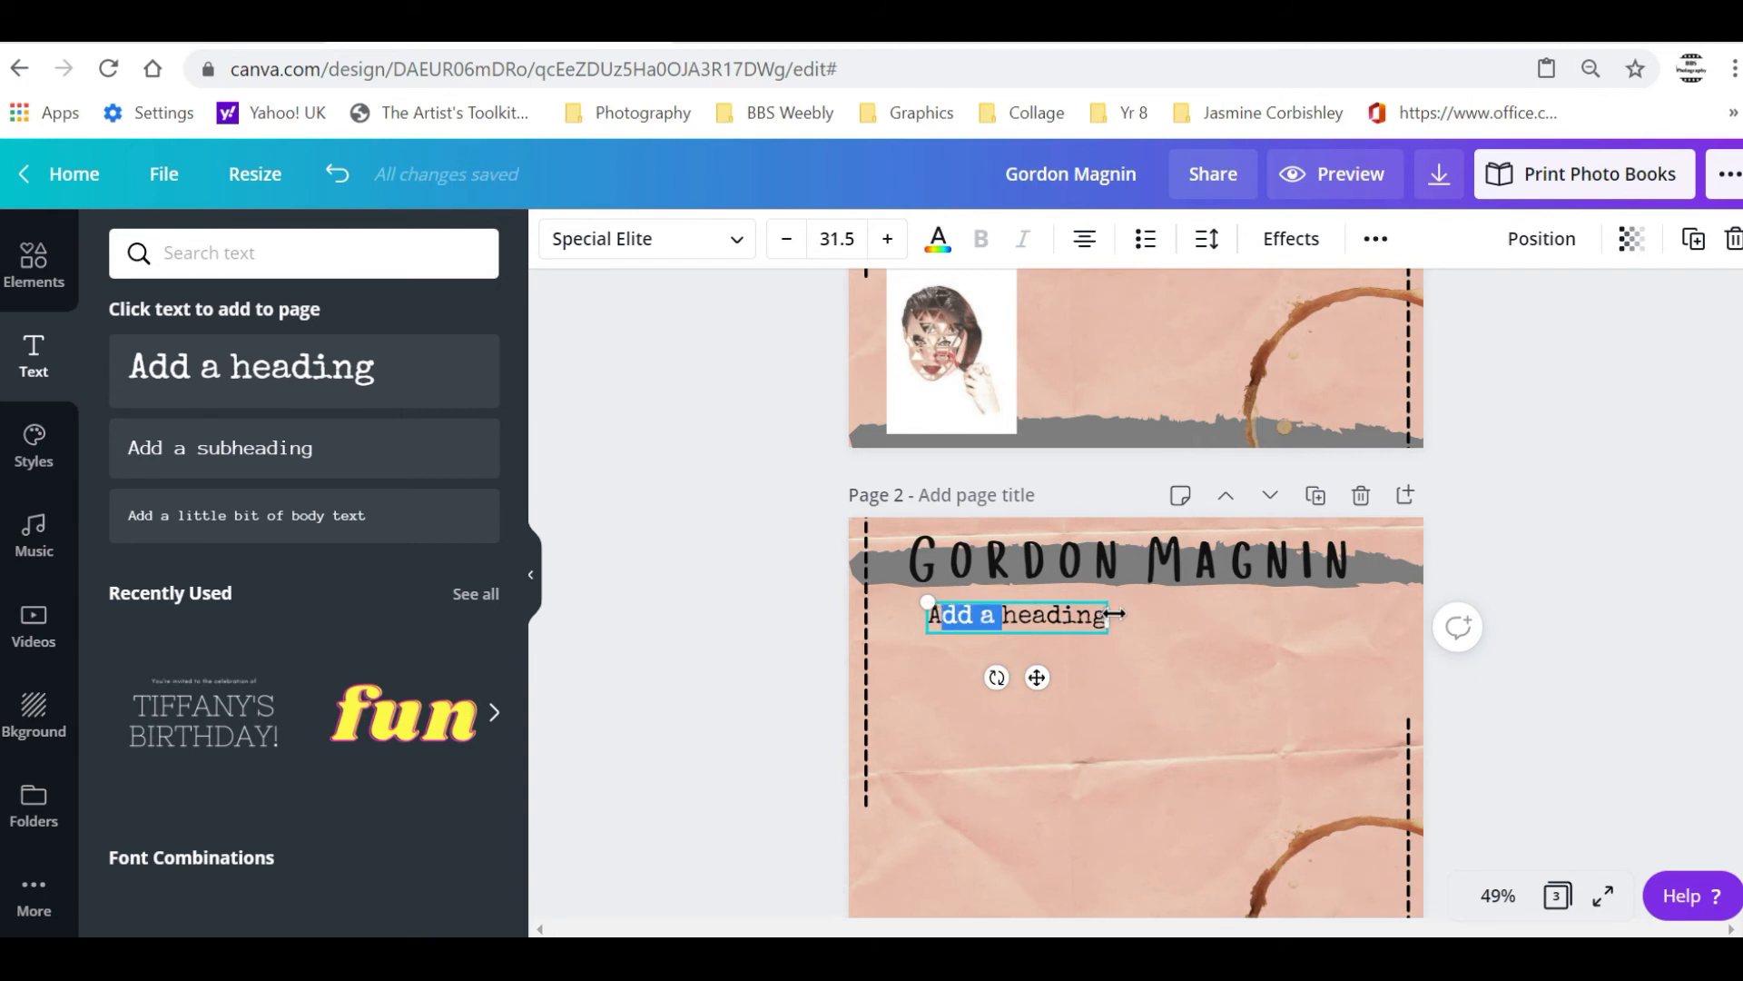
pyautogui.press('BackSpace')
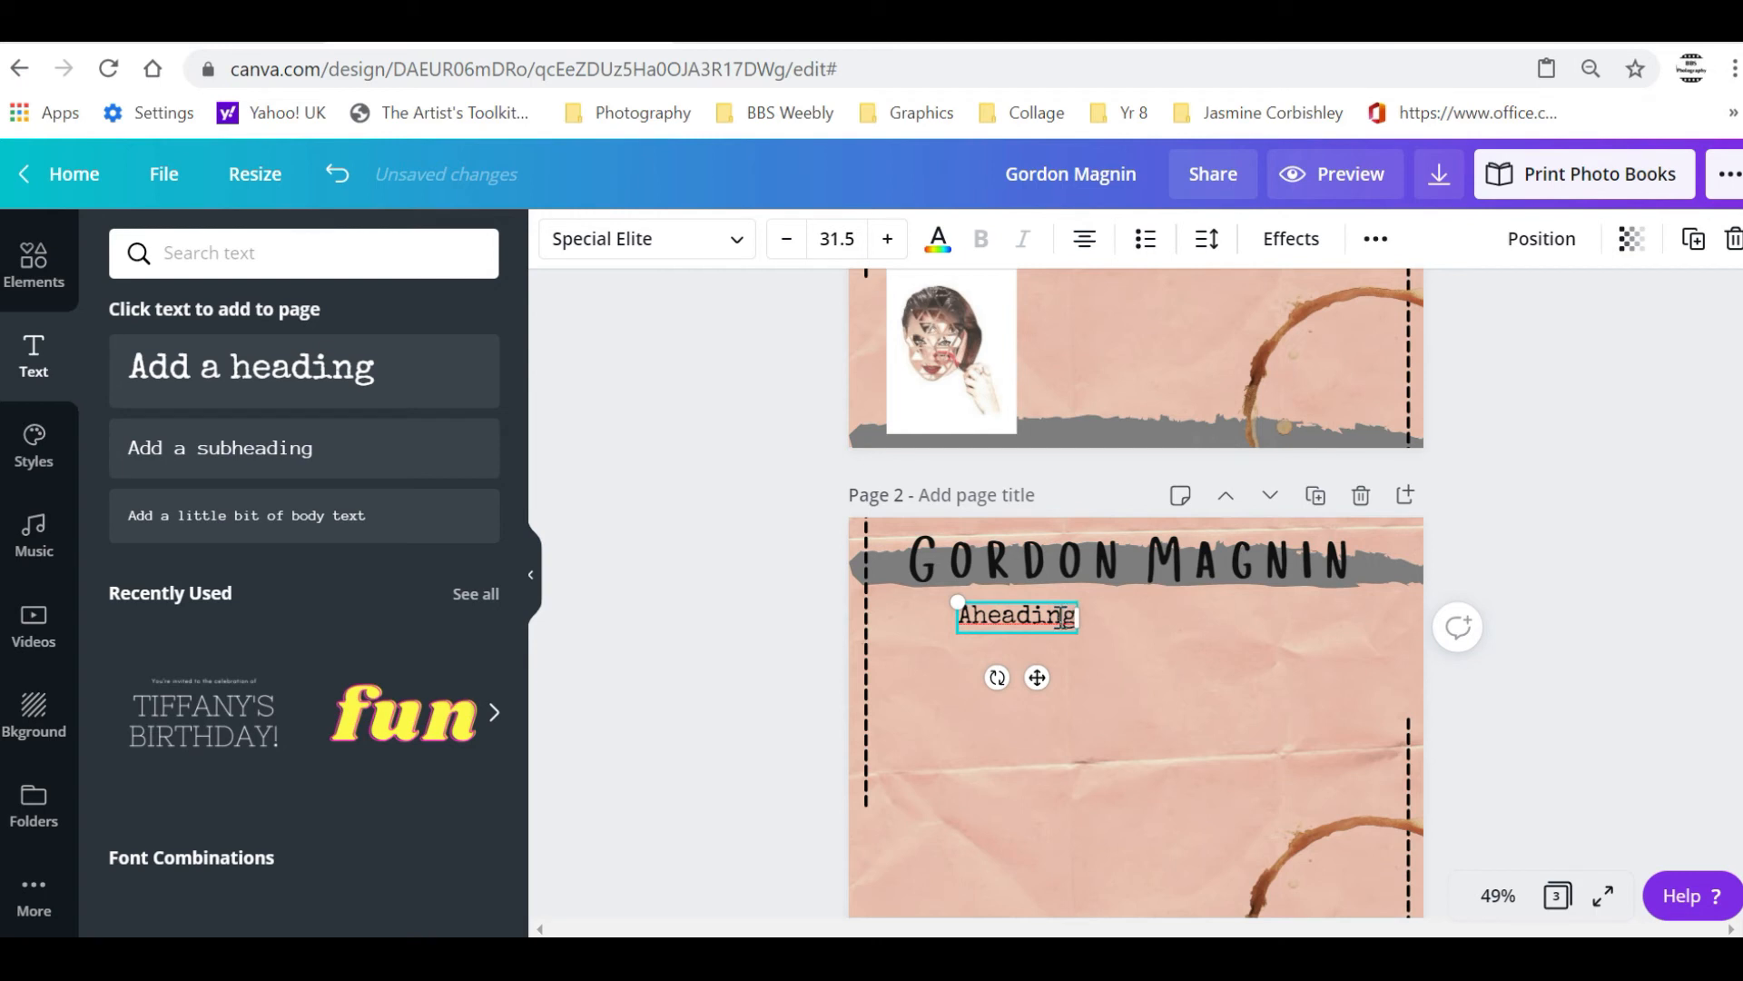
pyautogui.moveTo(1067, 618); pyautogui.dragTo(937, 616)
pyautogui.write('My respon')
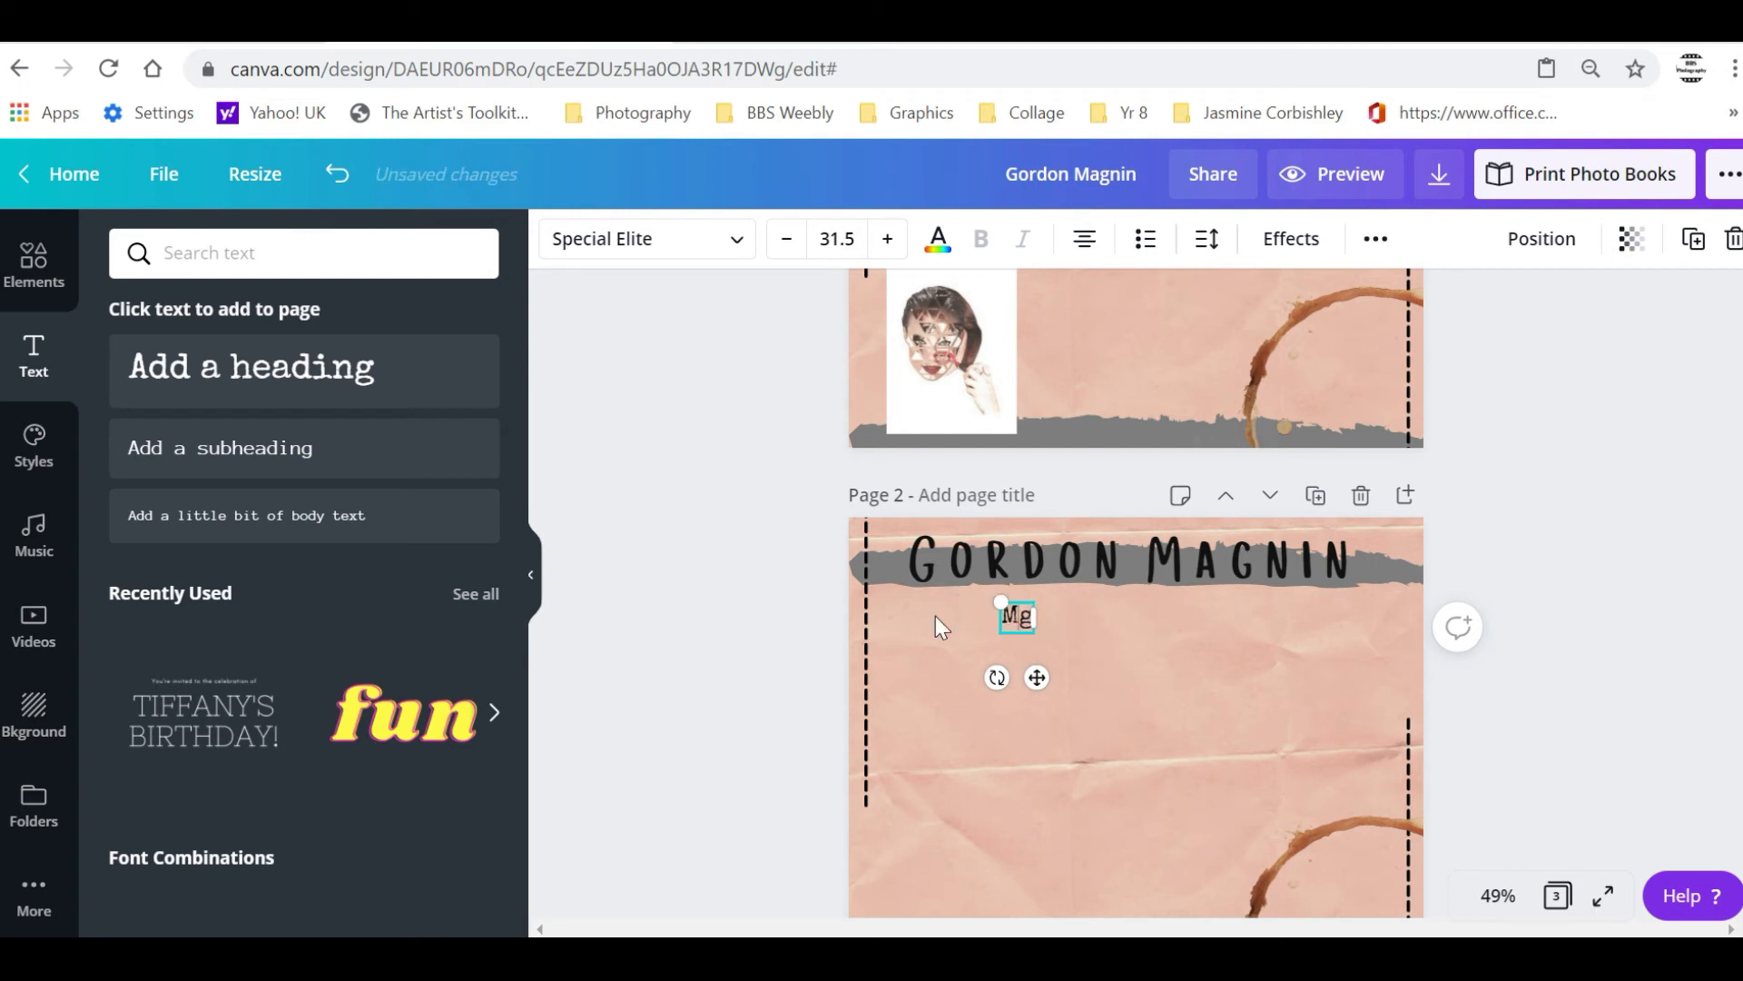
pyautogui.write('s to Ma')
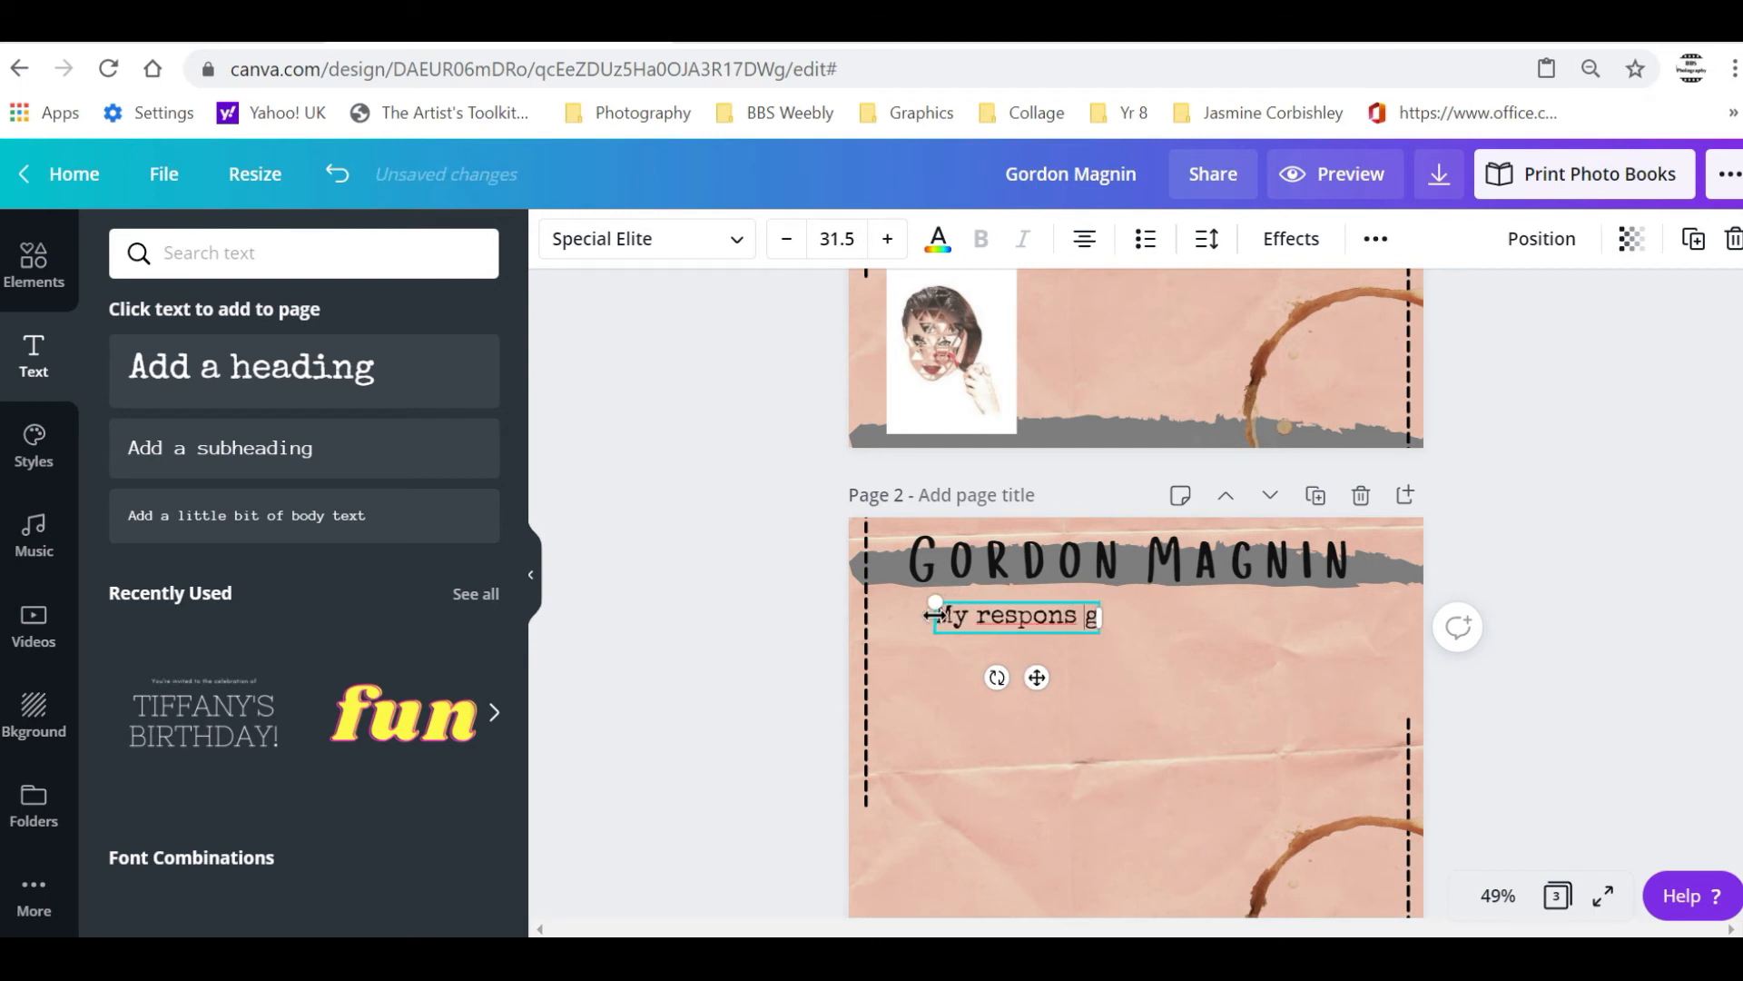
pyautogui.write('gning')
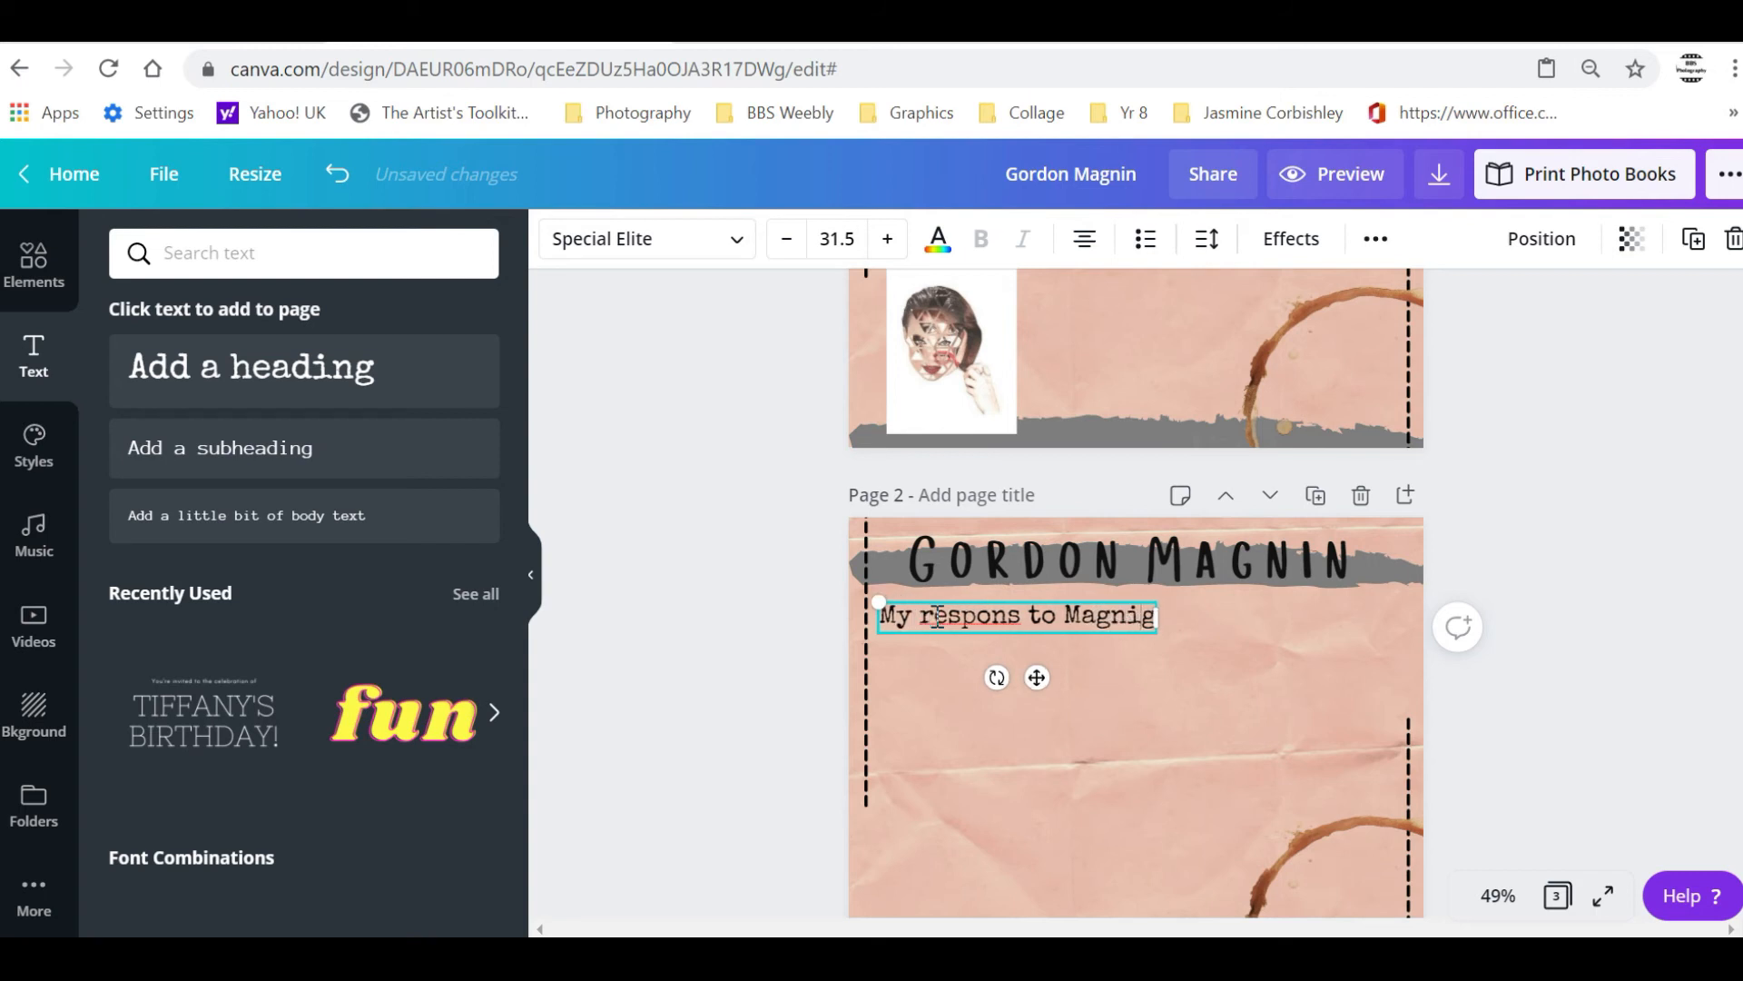
pyautogui.click(1015, 615)
pyautogui.write('e')
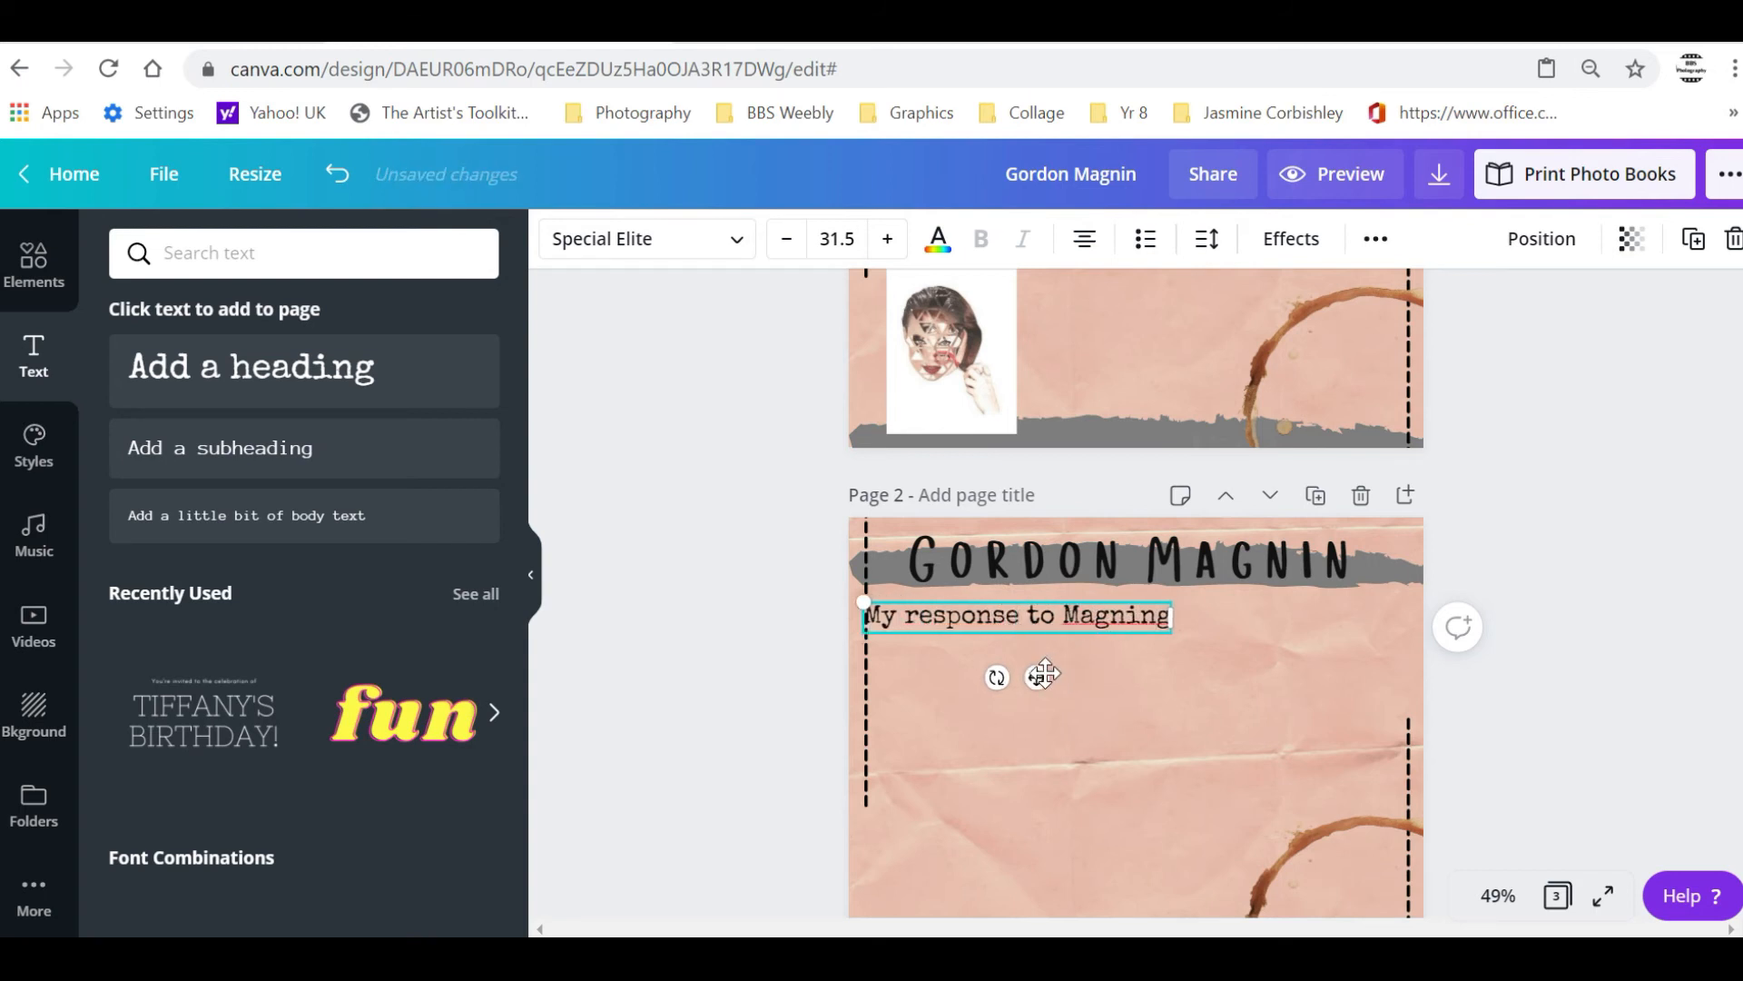
pyautogui.moveTo(1044, 674); pyautogui.dragTo(1080, 671)
pyautogui.scroll(4, 1193, 465)
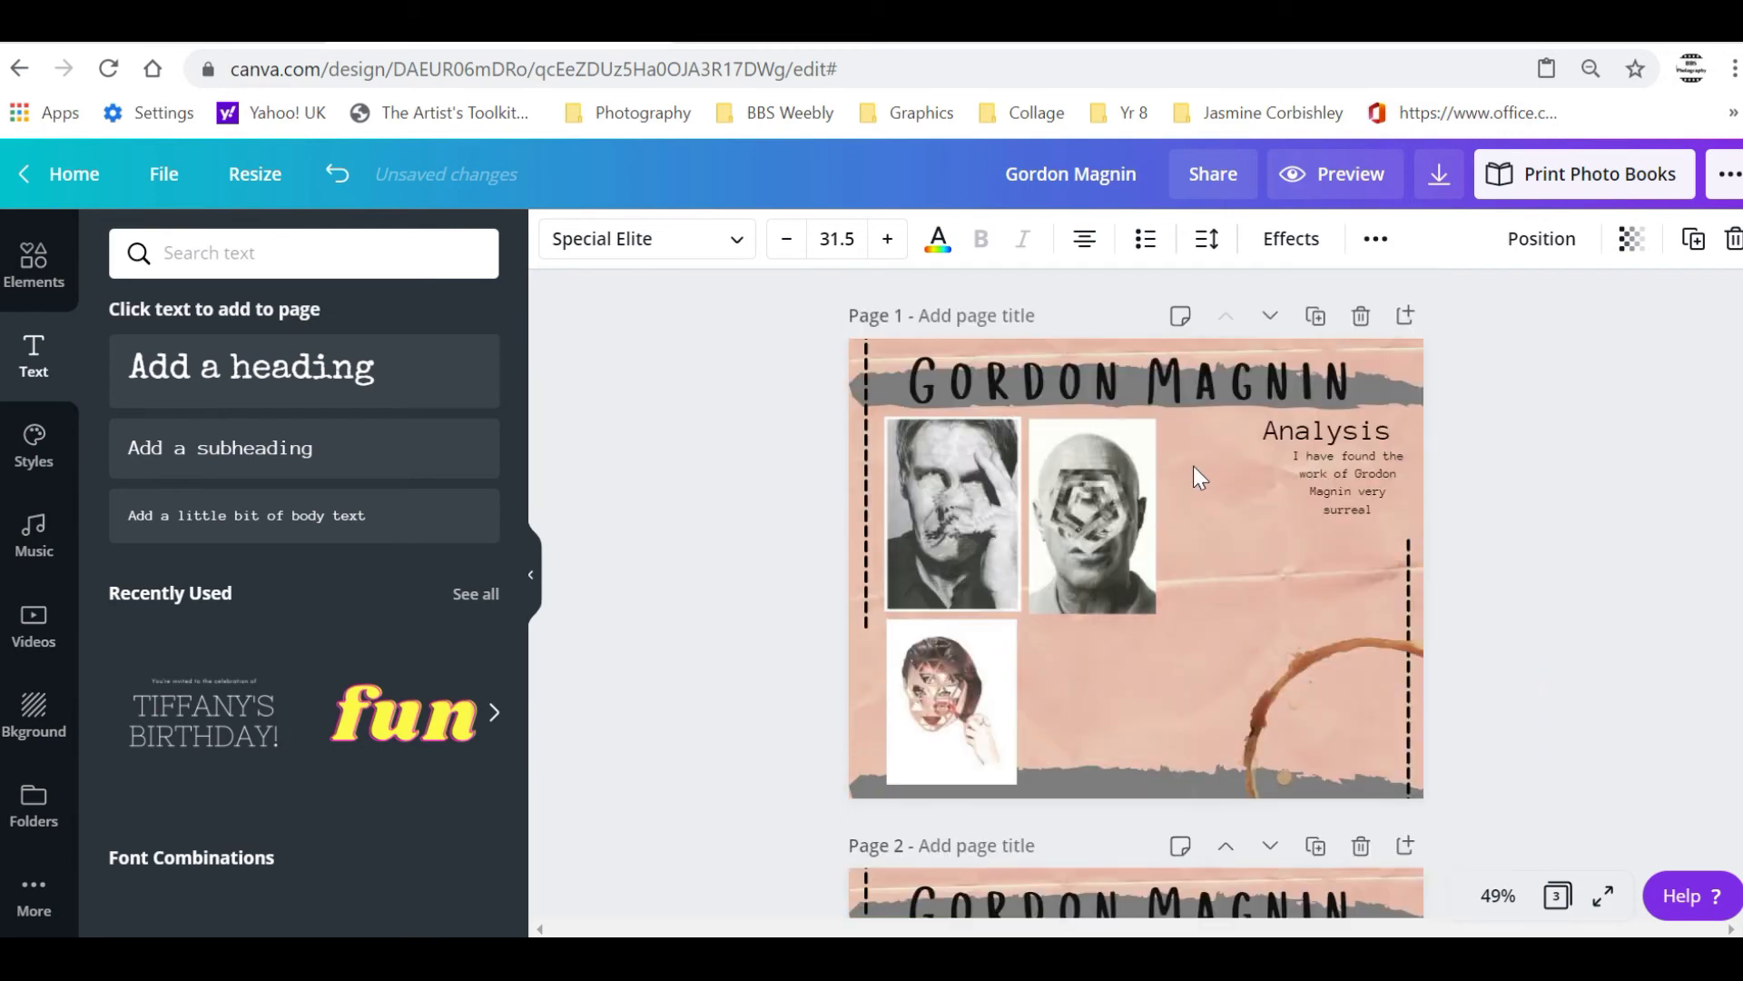
pyautogui.scroll(-3, 1250, 383)
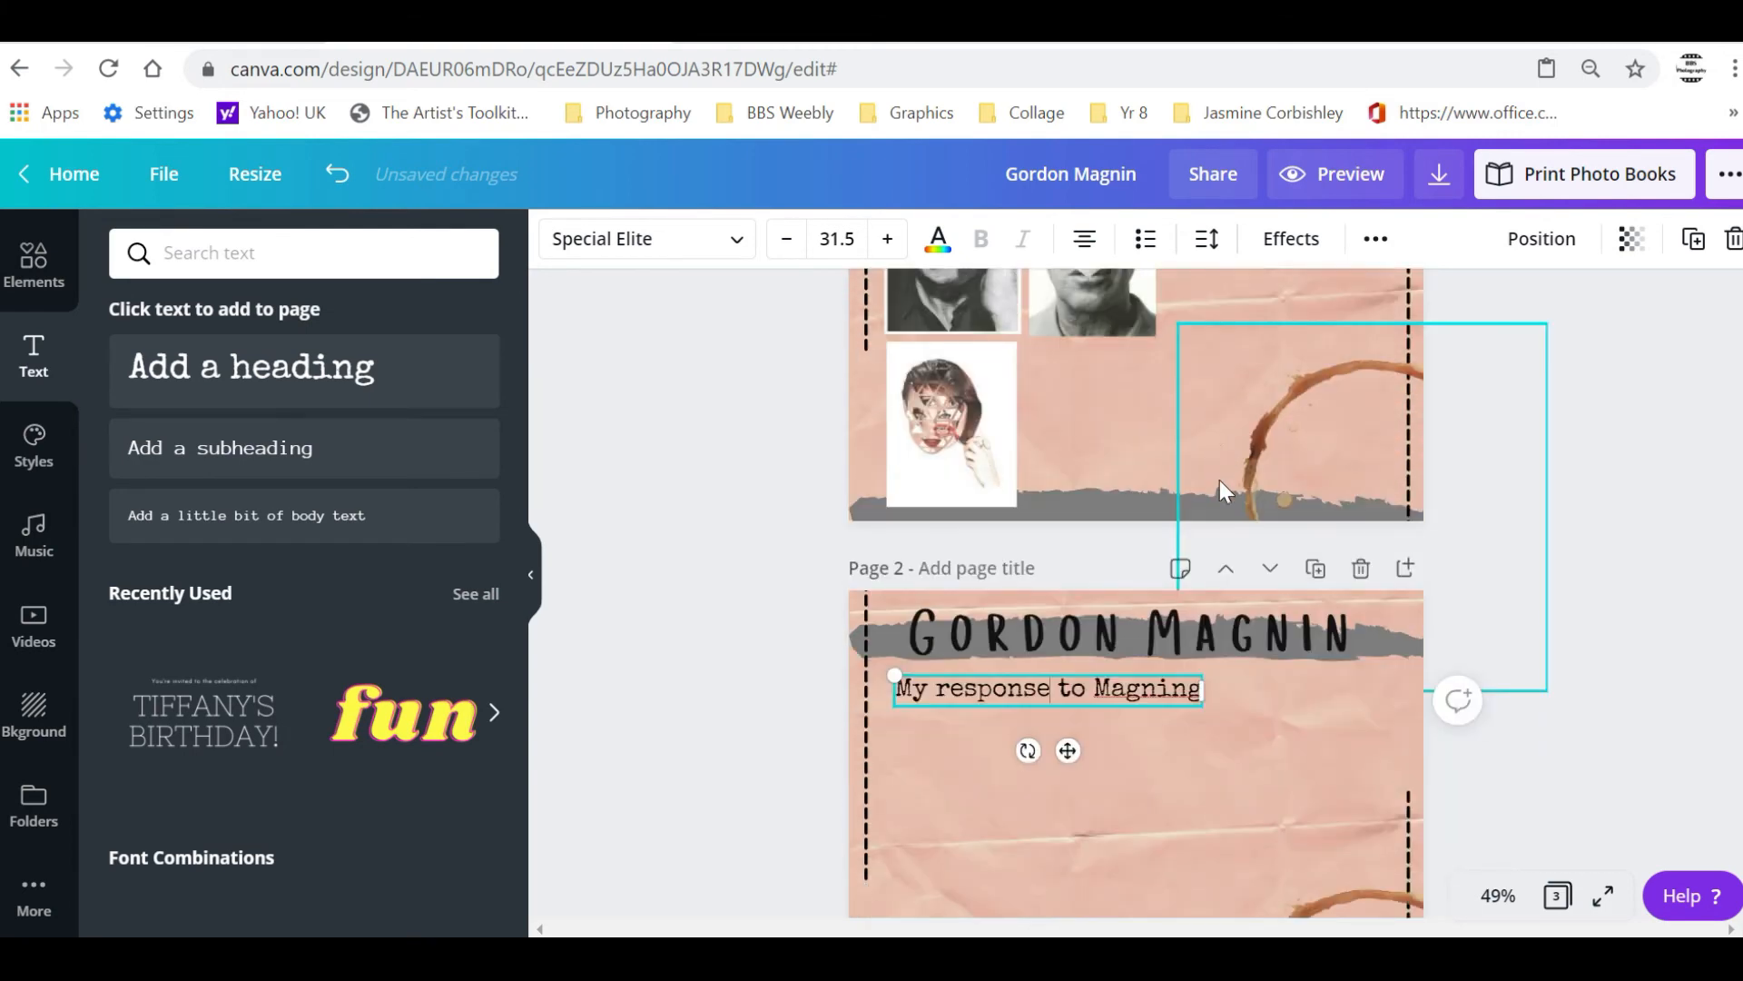
pyautogui.scroll(-3, 1219, 479)
pyautogui.scroll(-2, 1284, 499)
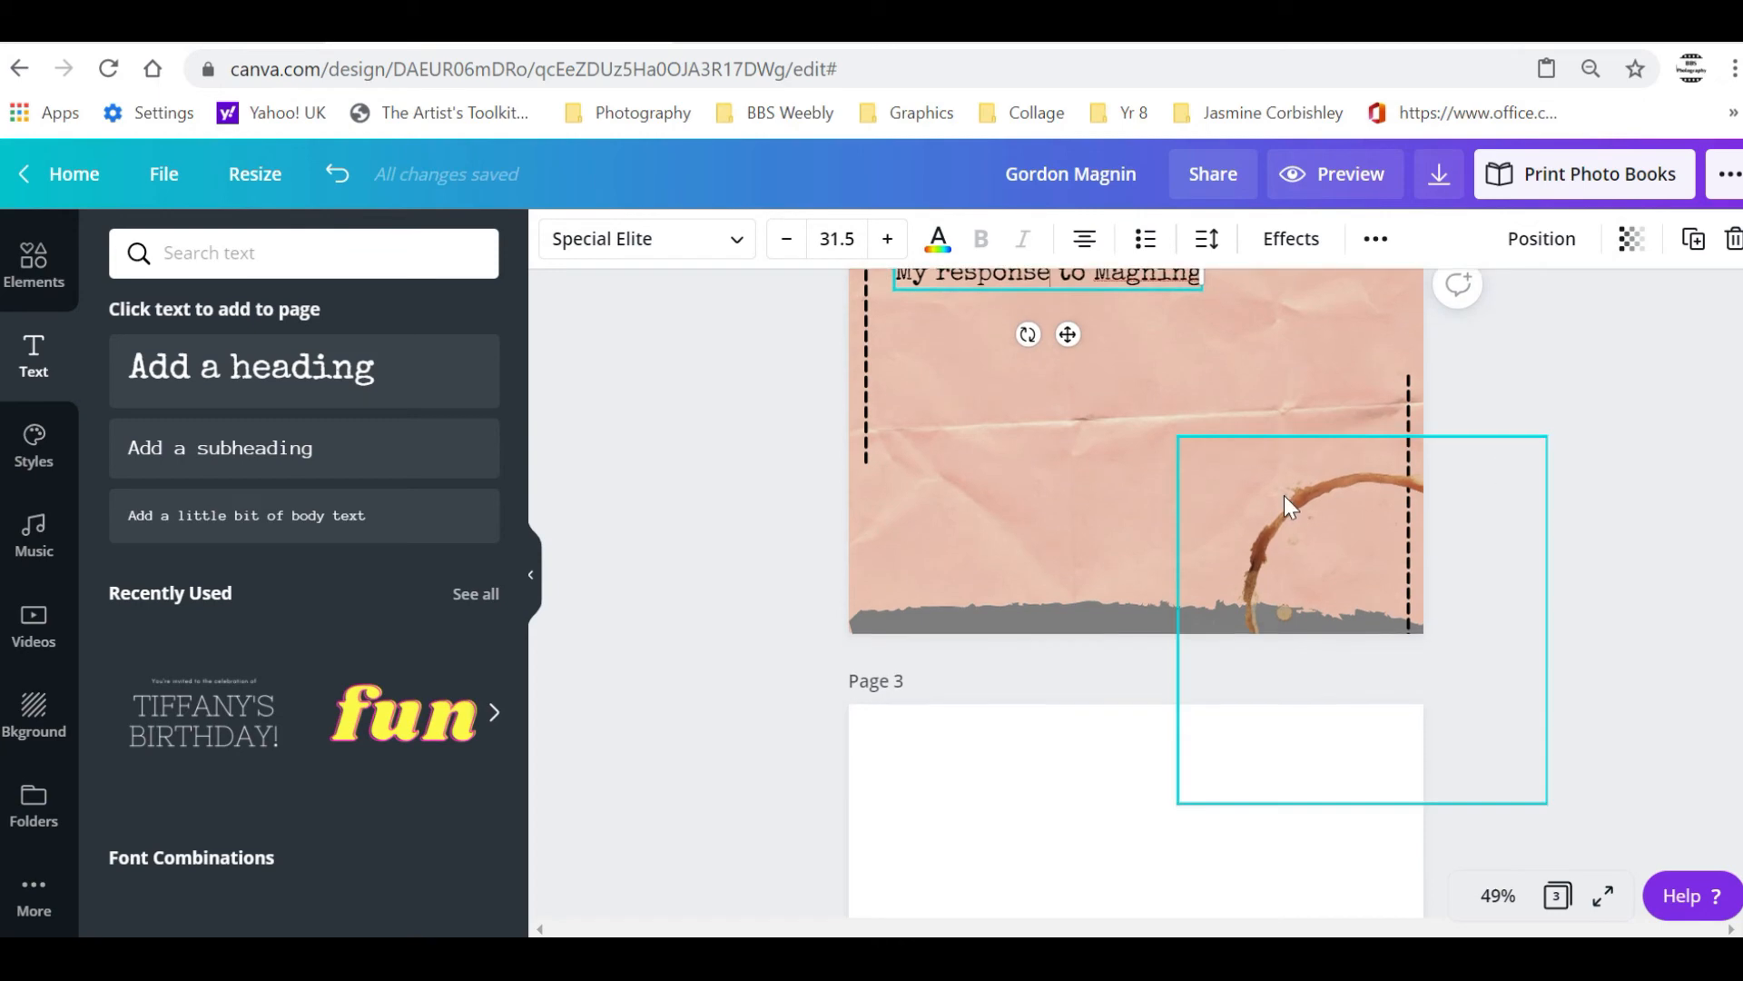
# Review the design's pages, viewing all three in full-screen mode before returning to the editor
pyautogui.scroll(3, 1317, 501)
pyautogui.scroll(-6, 1380, 503)
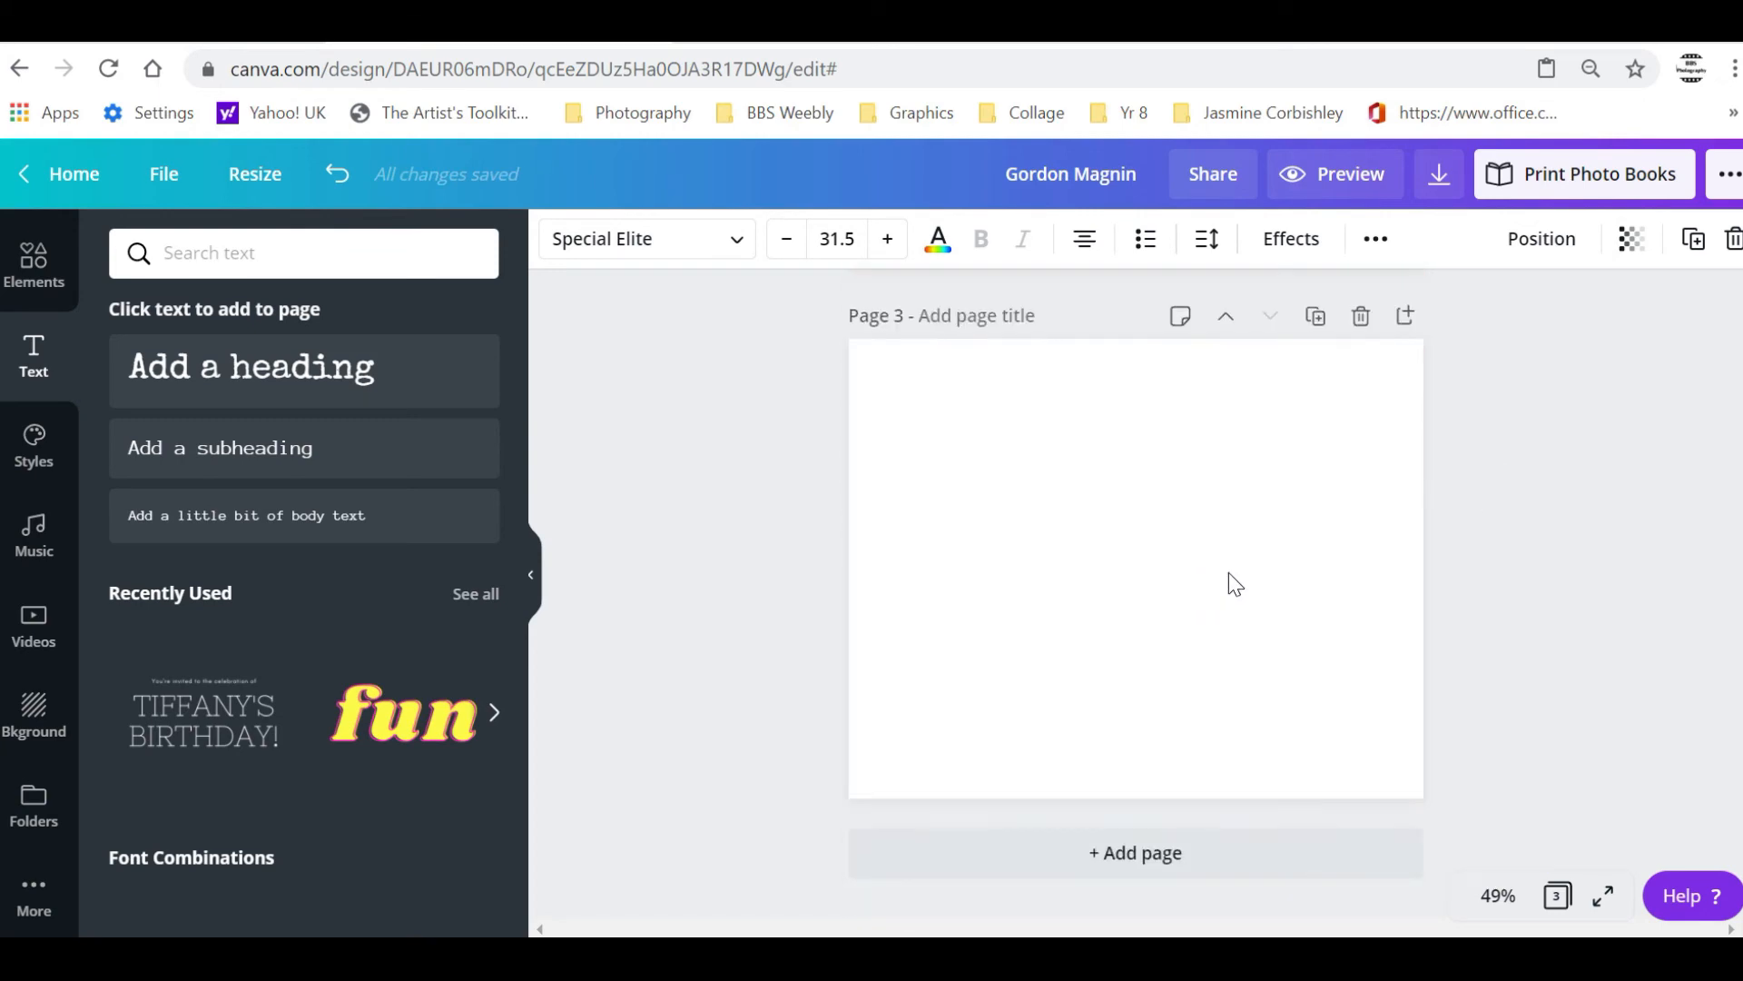
pyautogui.scroll(6, 1362, 602)
pyautogui.scroll(4, 1462, 627)
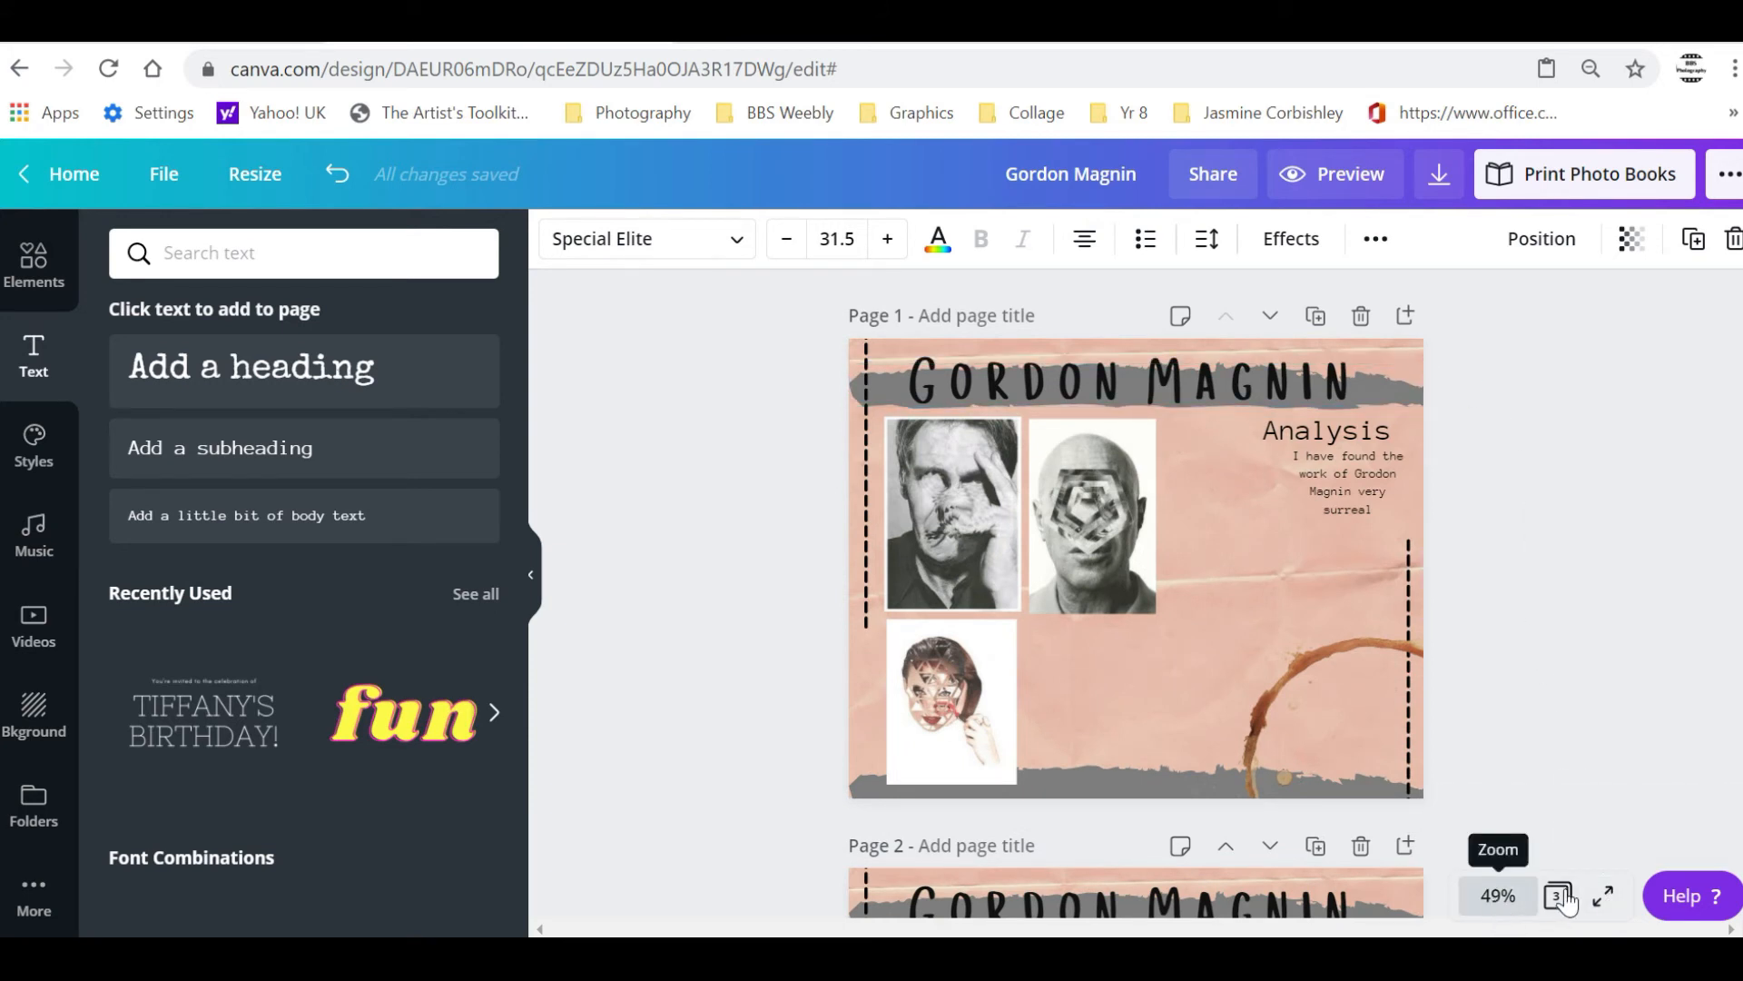
pyautogui.click(1602, 898)
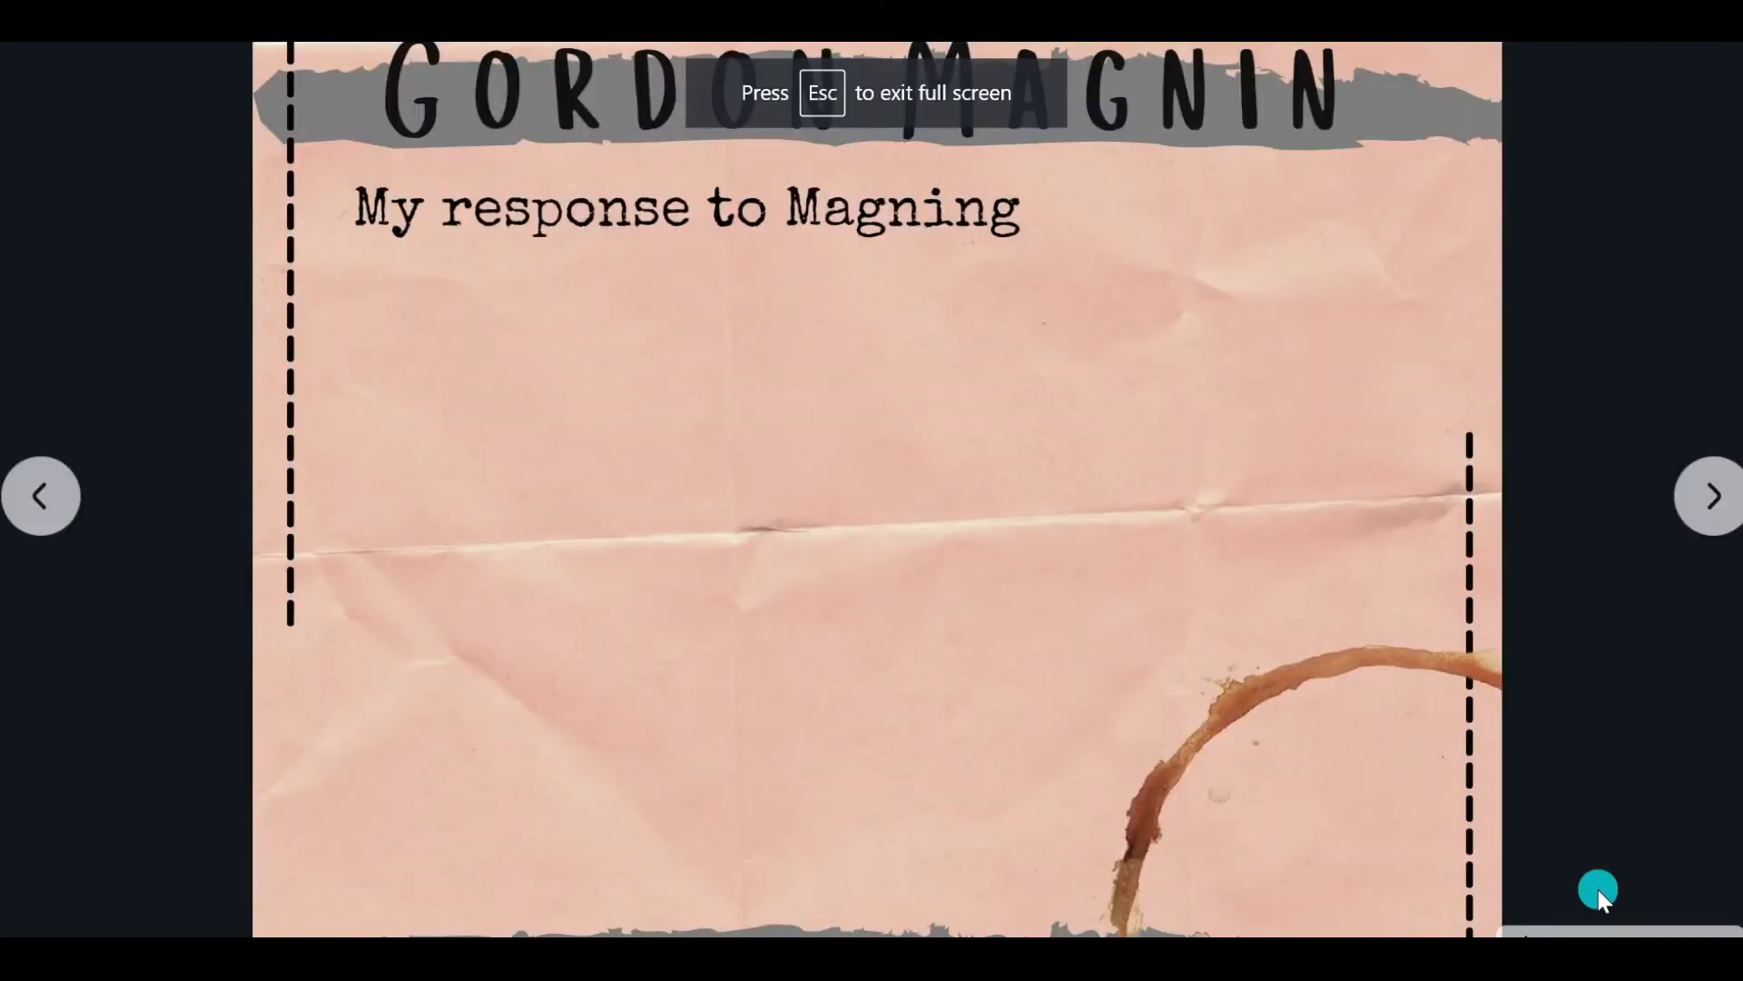
pyautogui.click(57, 505)
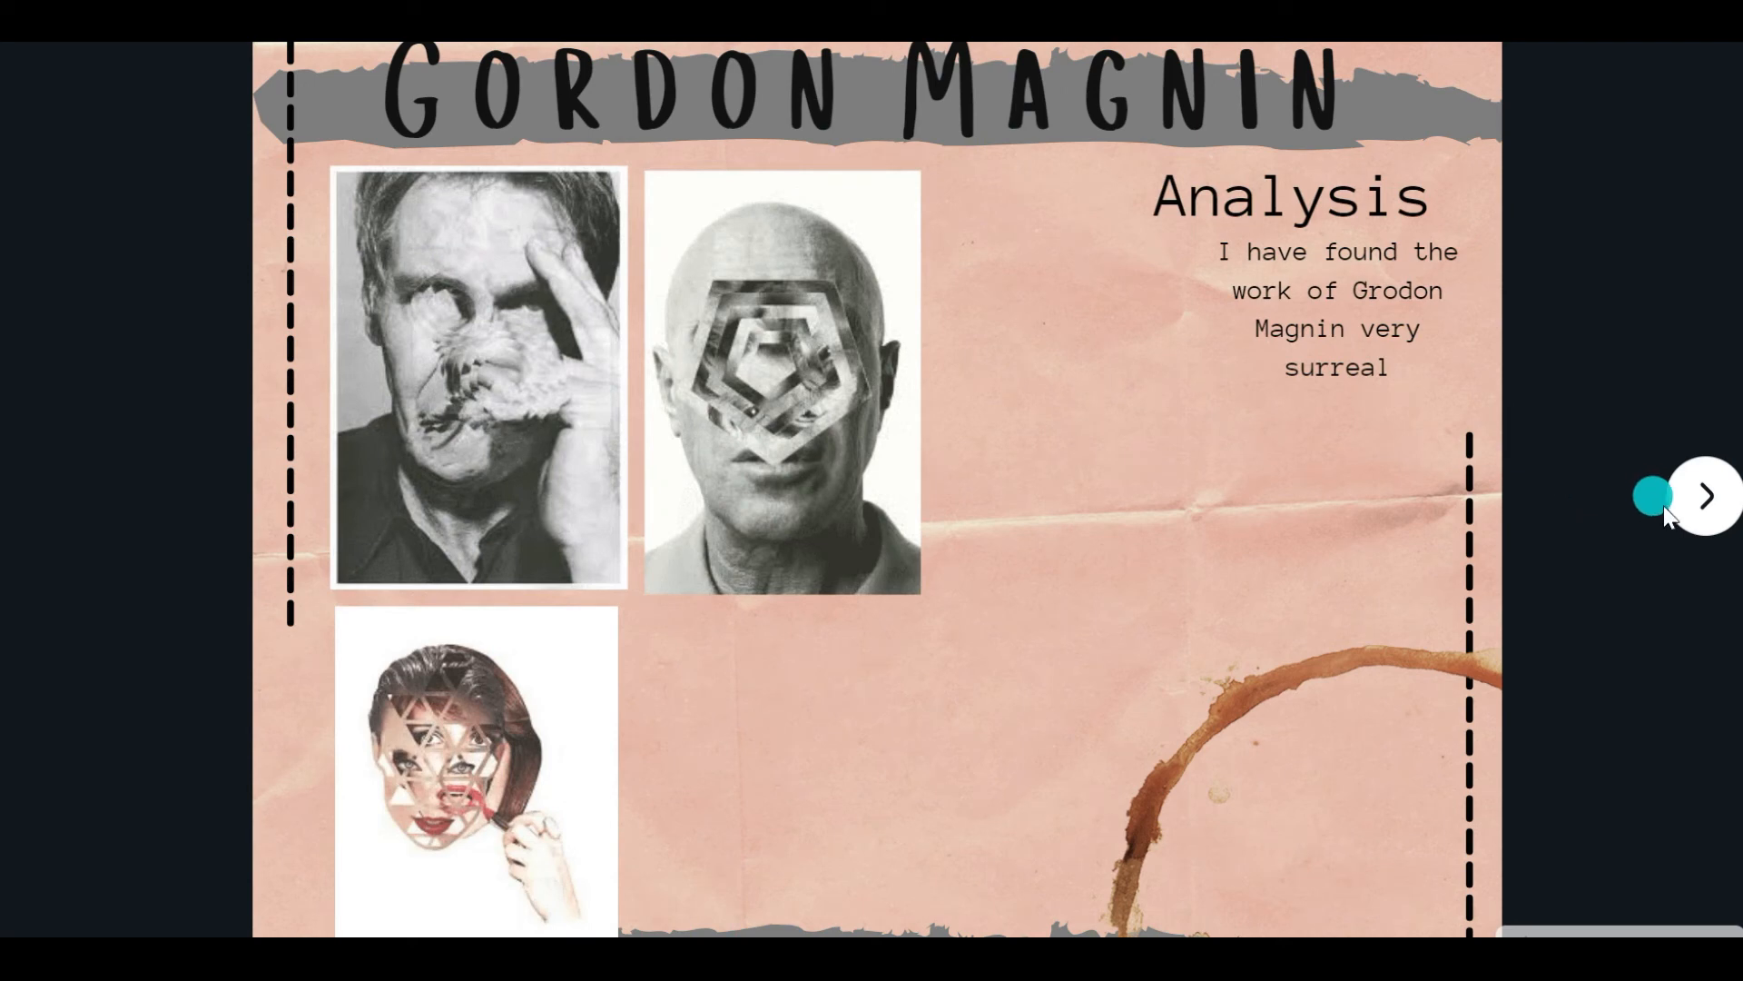
pyautogui.click(1703, 497)
pyautogui.click(1703, 508)
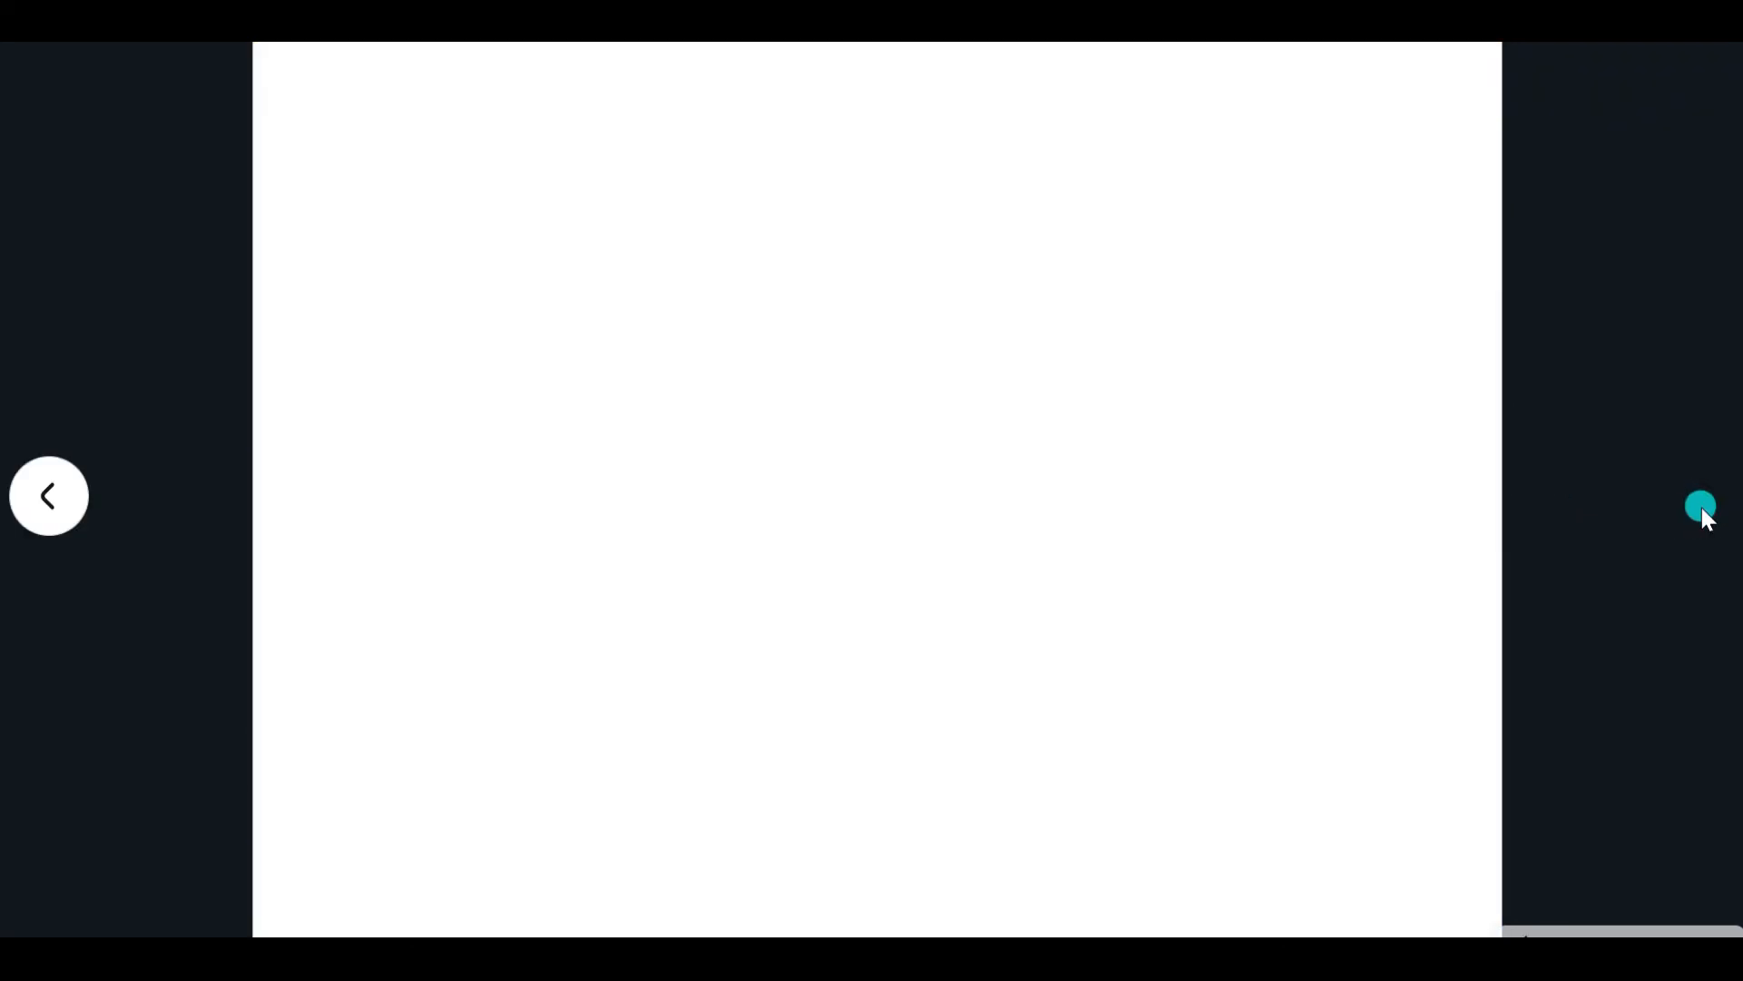
pyautogui.press('Escape')
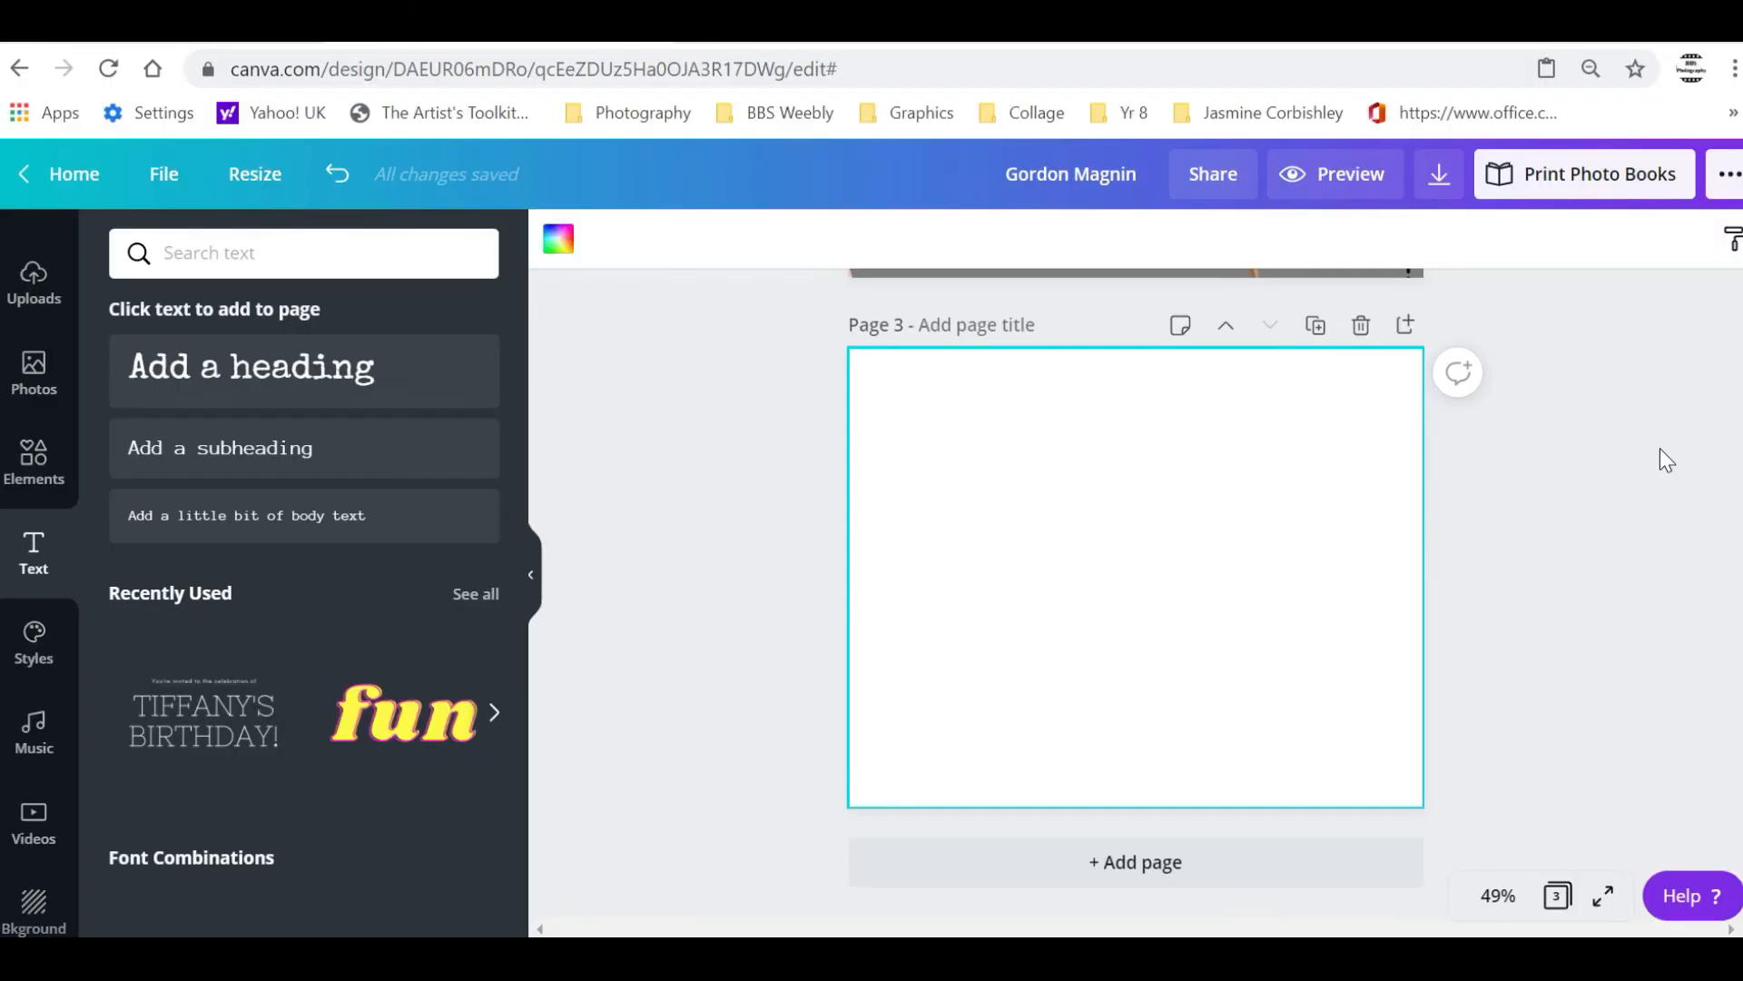
# Open the design's download settings and set the file type to PDF standard
pyautogui.scroll(7, 1605, 540)
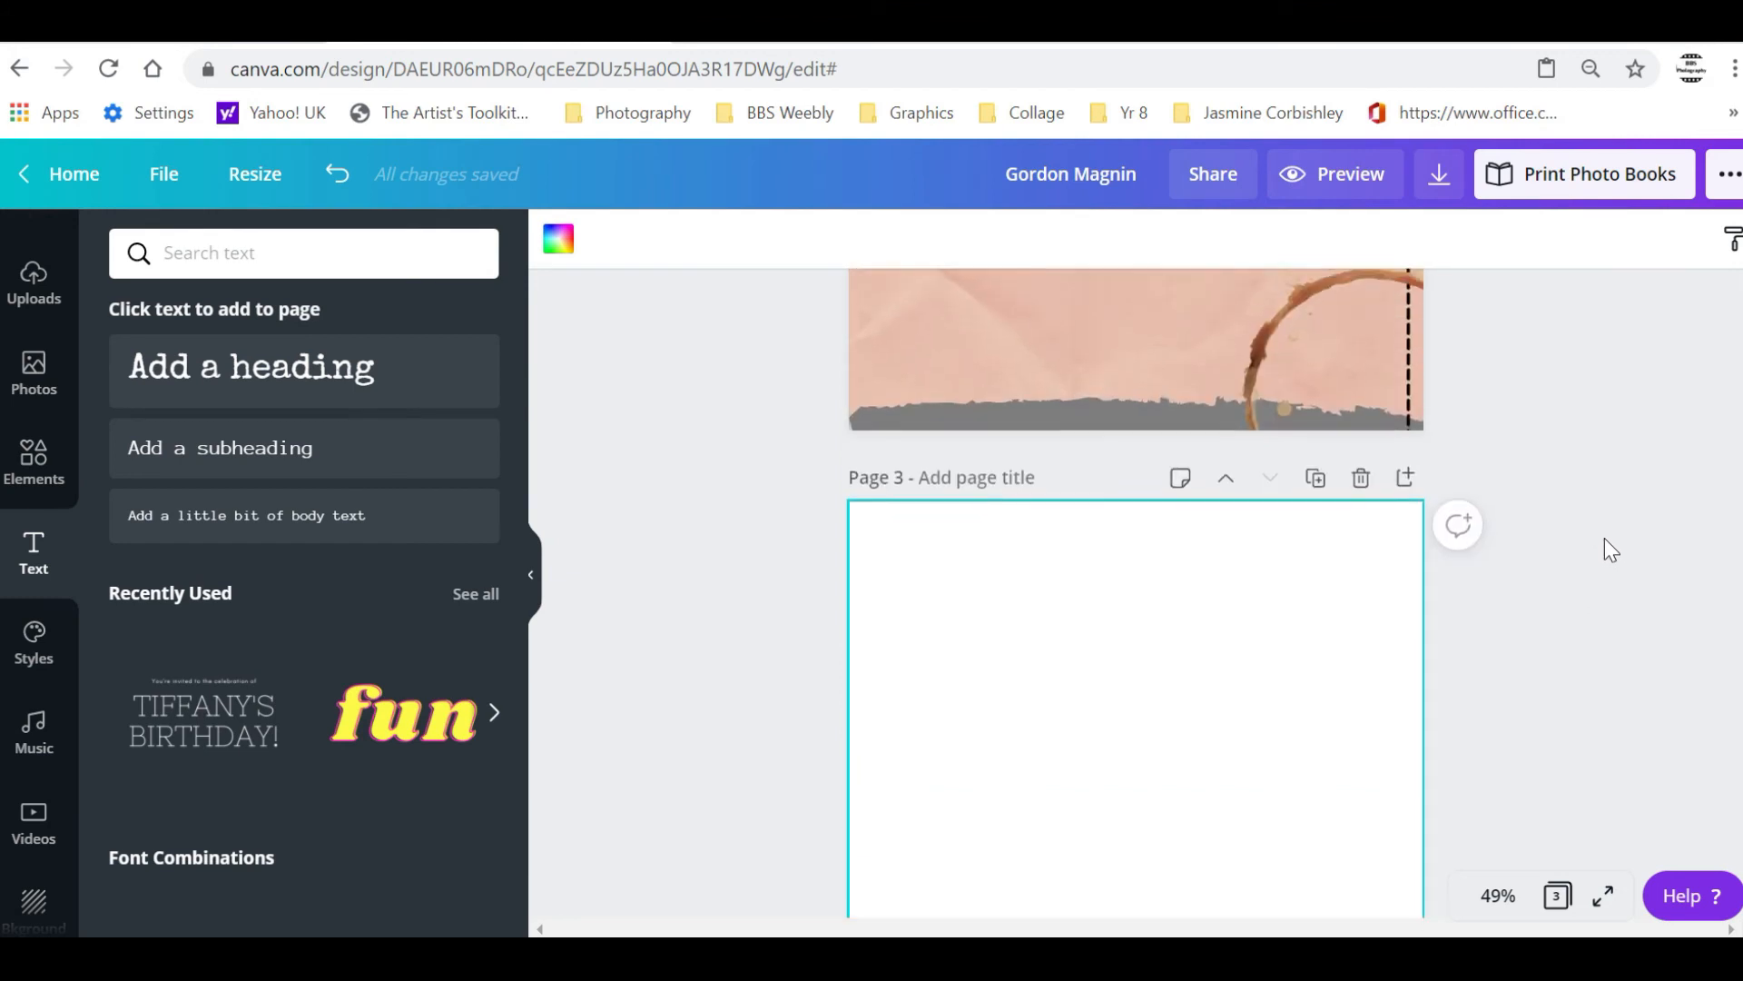
pyautogui.scroll(2, 1607, 539)
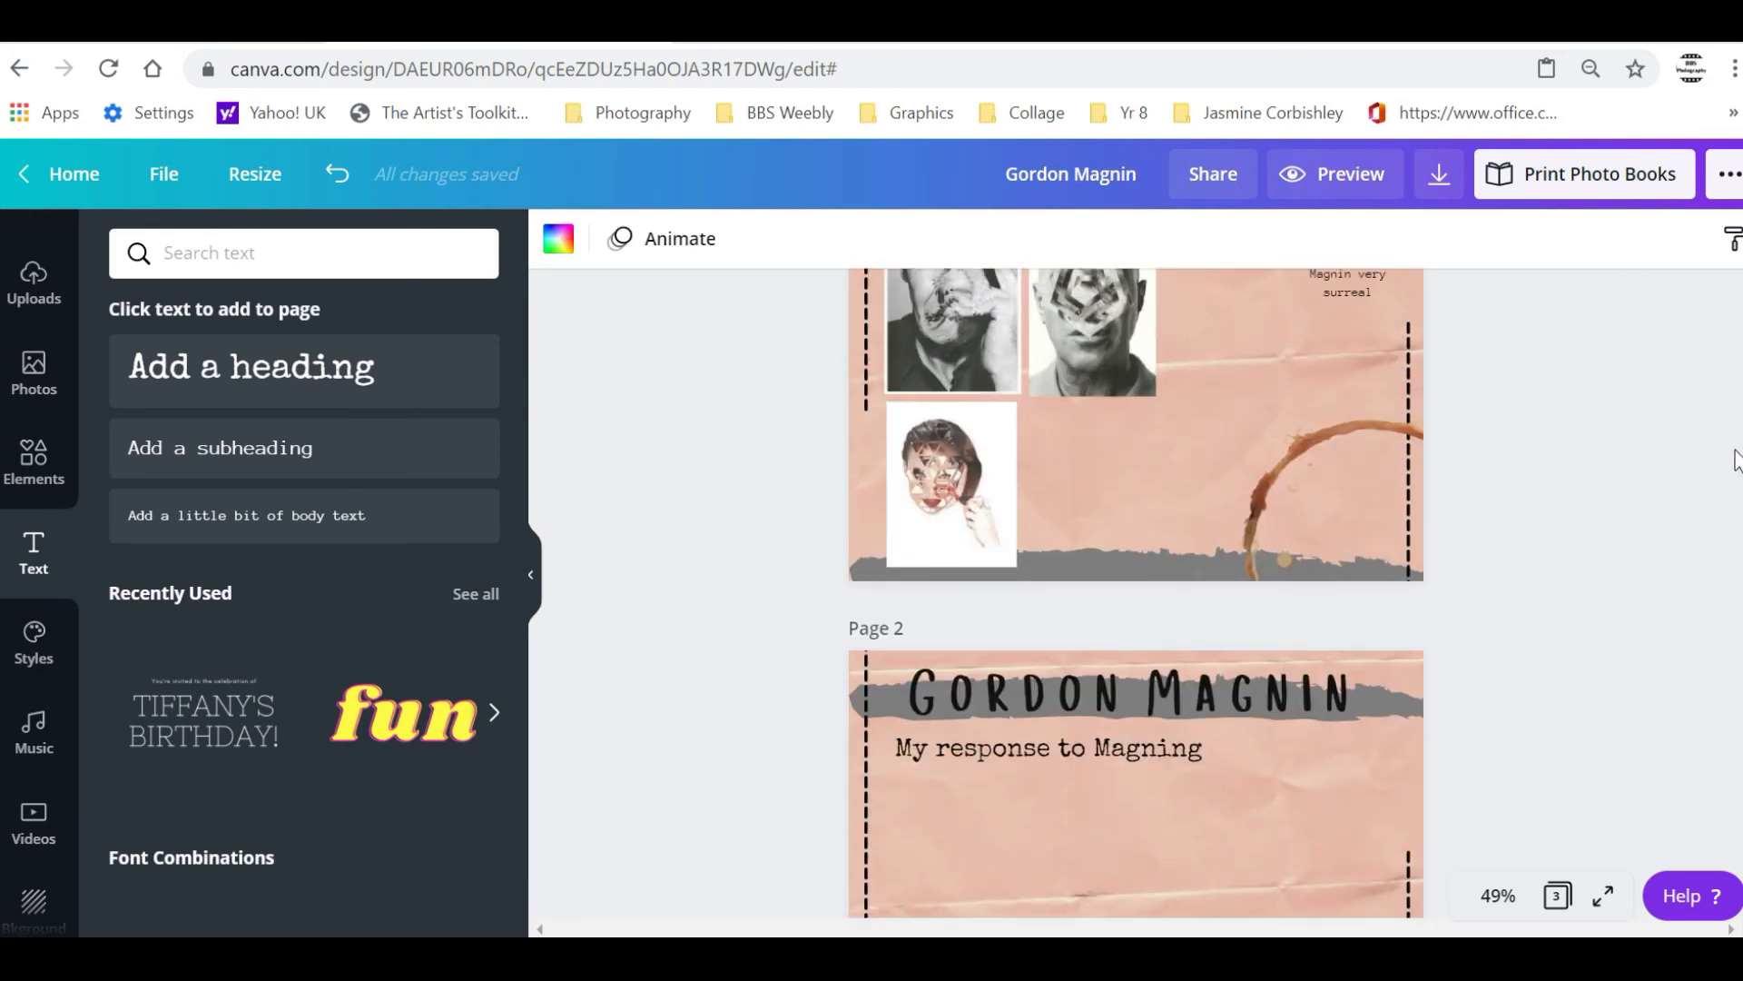
pyautogui.scroll(3, 1735, 458)
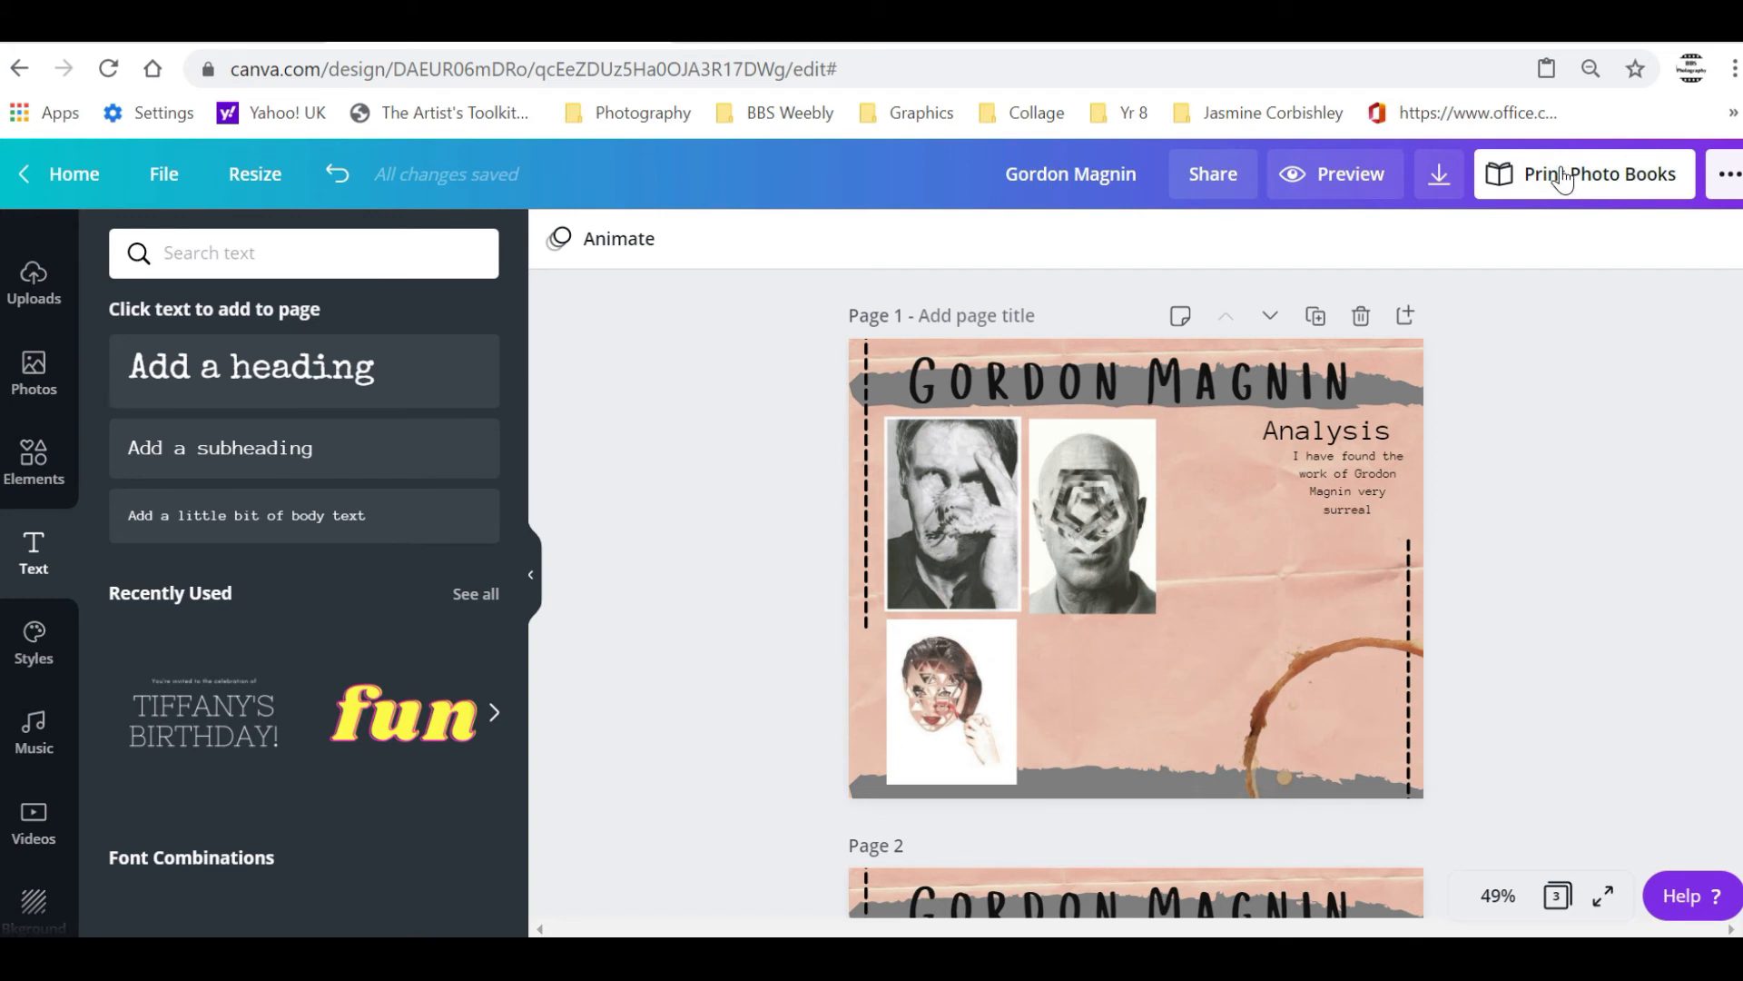
pyautogui.click(1444, 186)
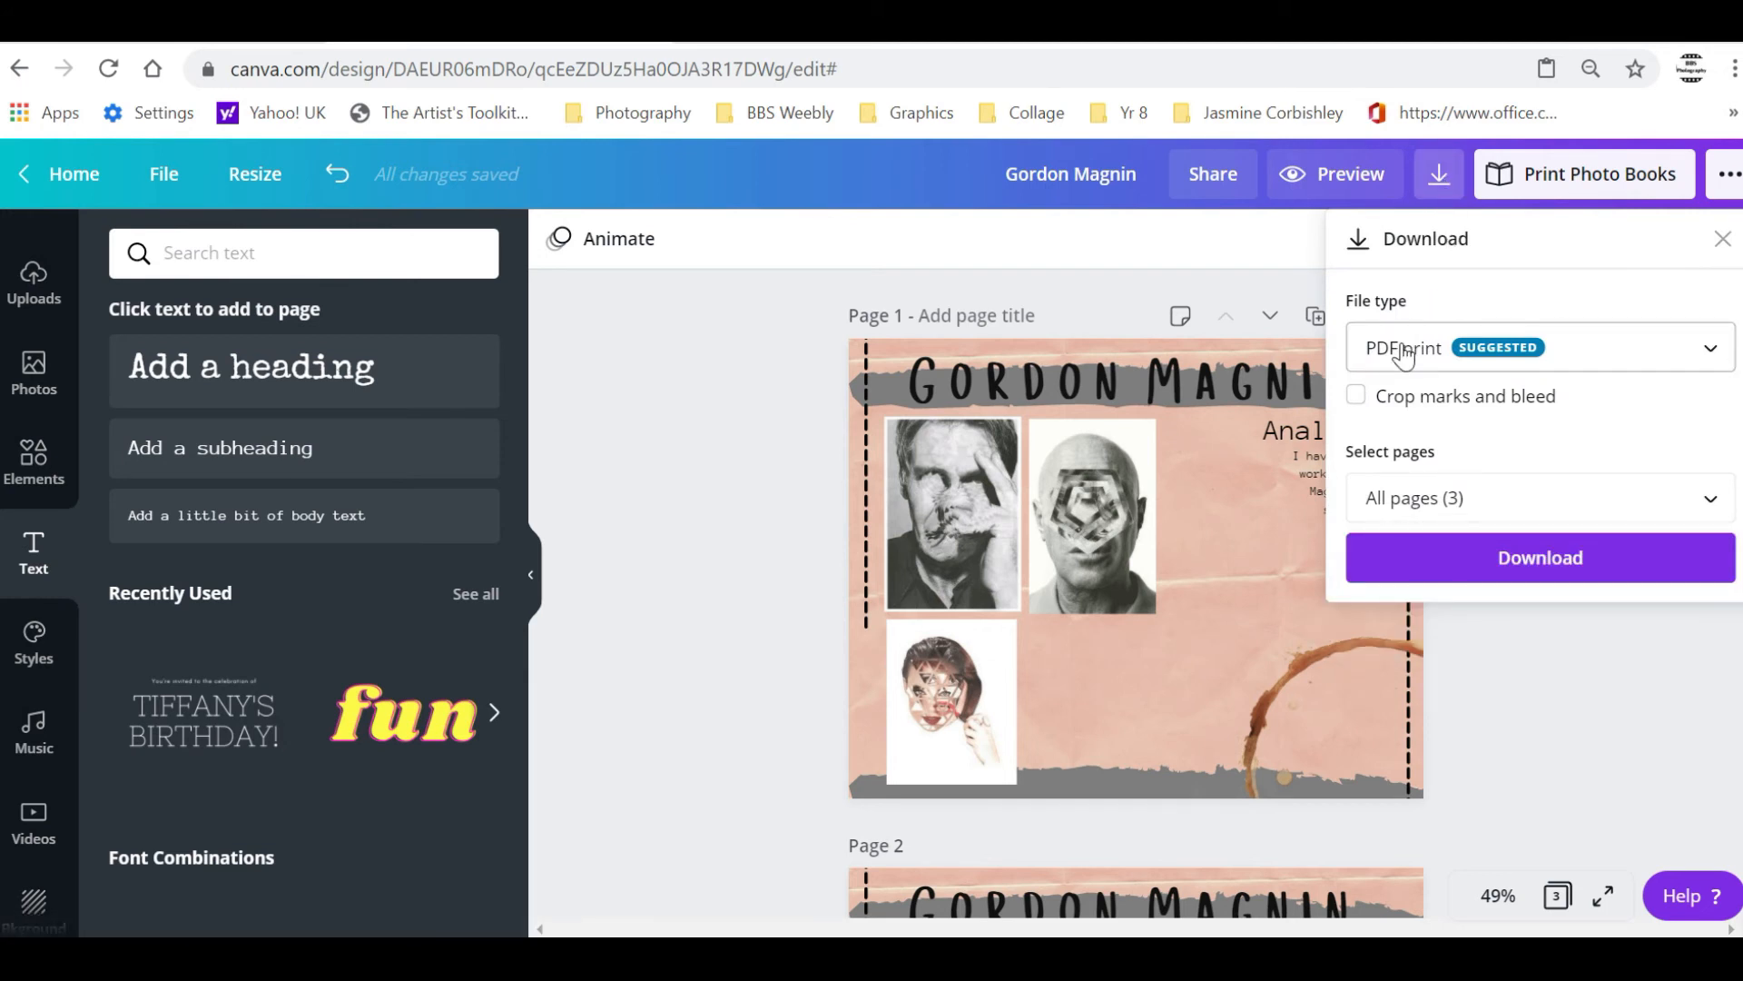
pyautogui.click(1616, 352)
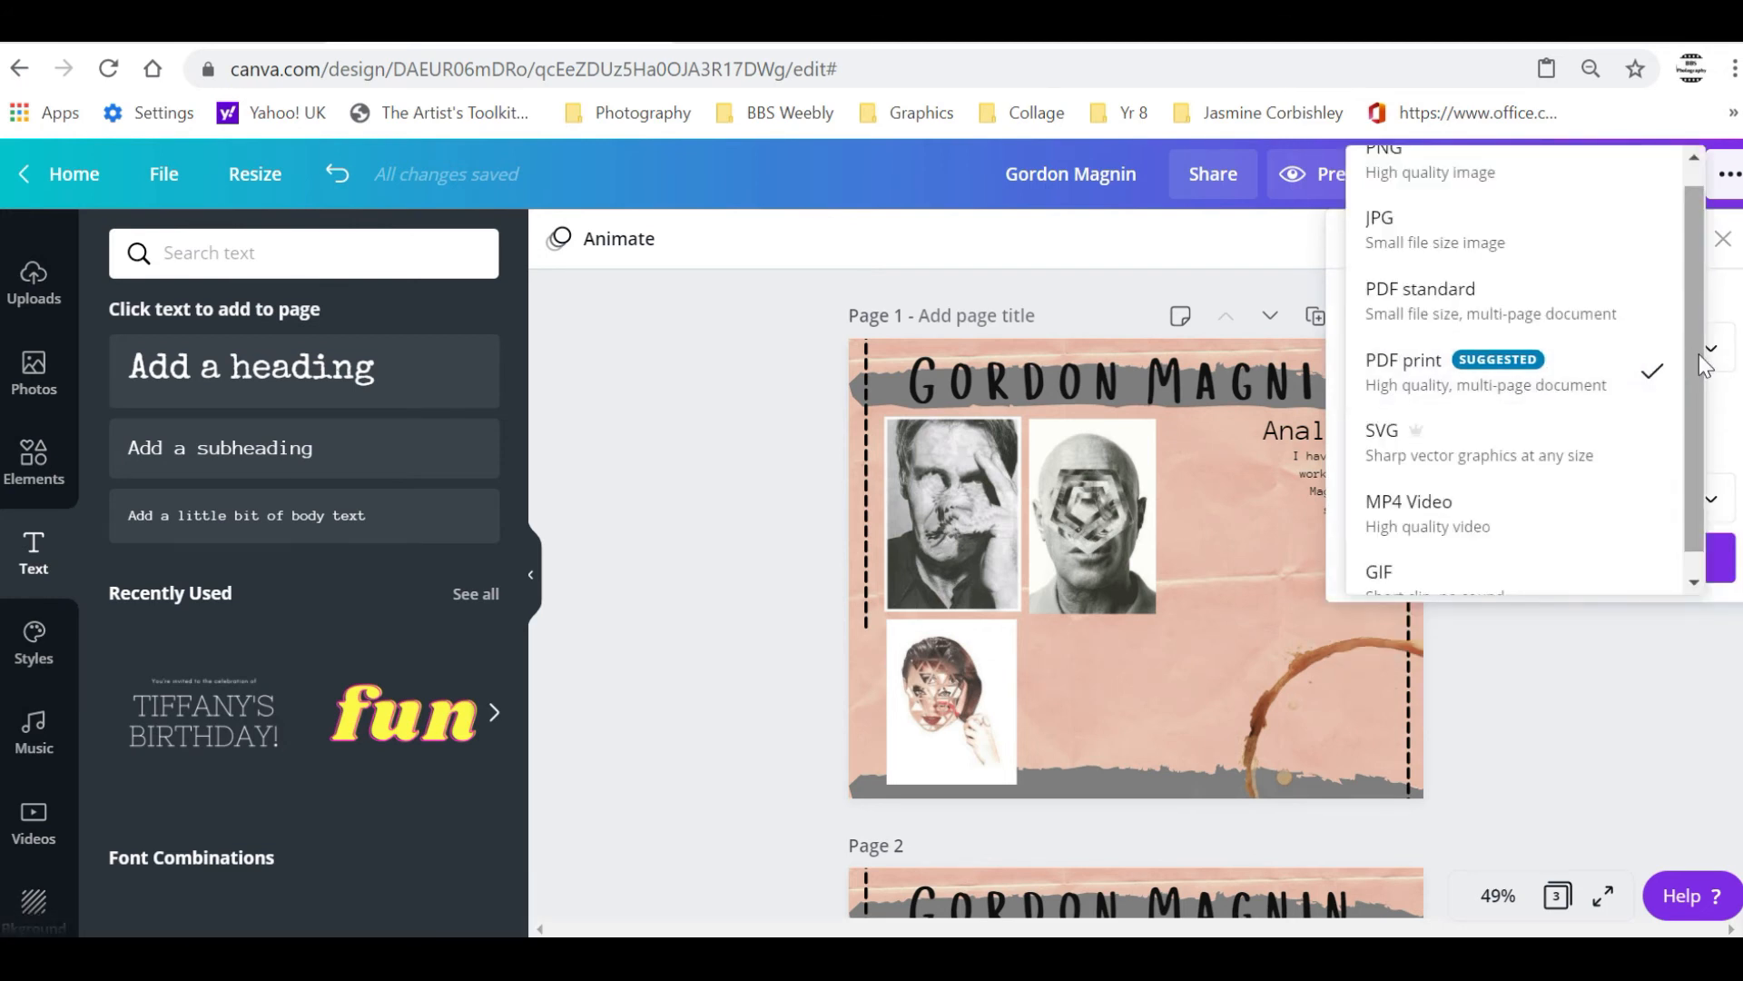
pyautogui.scroll(1, 1698, 313)
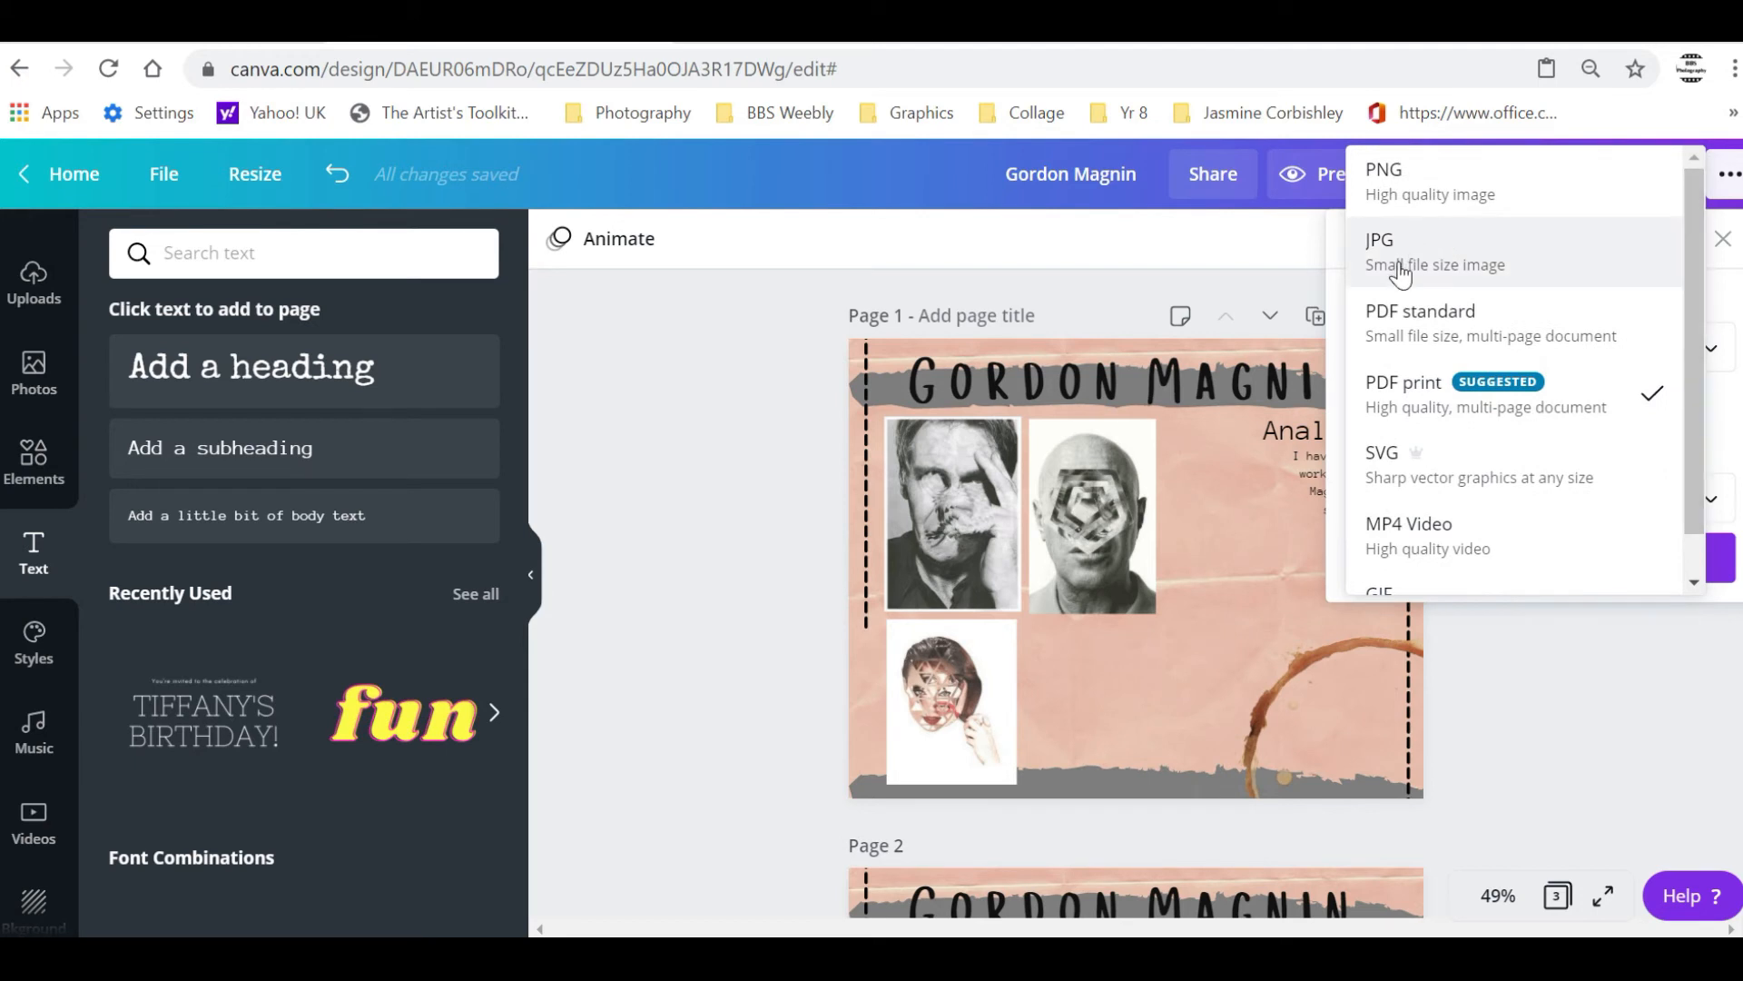
pyautogui.scroll(-1, 1697, 299)
pyautogui.scroll(1, 1697, 345)
pyautogui.scroll(-1, 1690, 263)
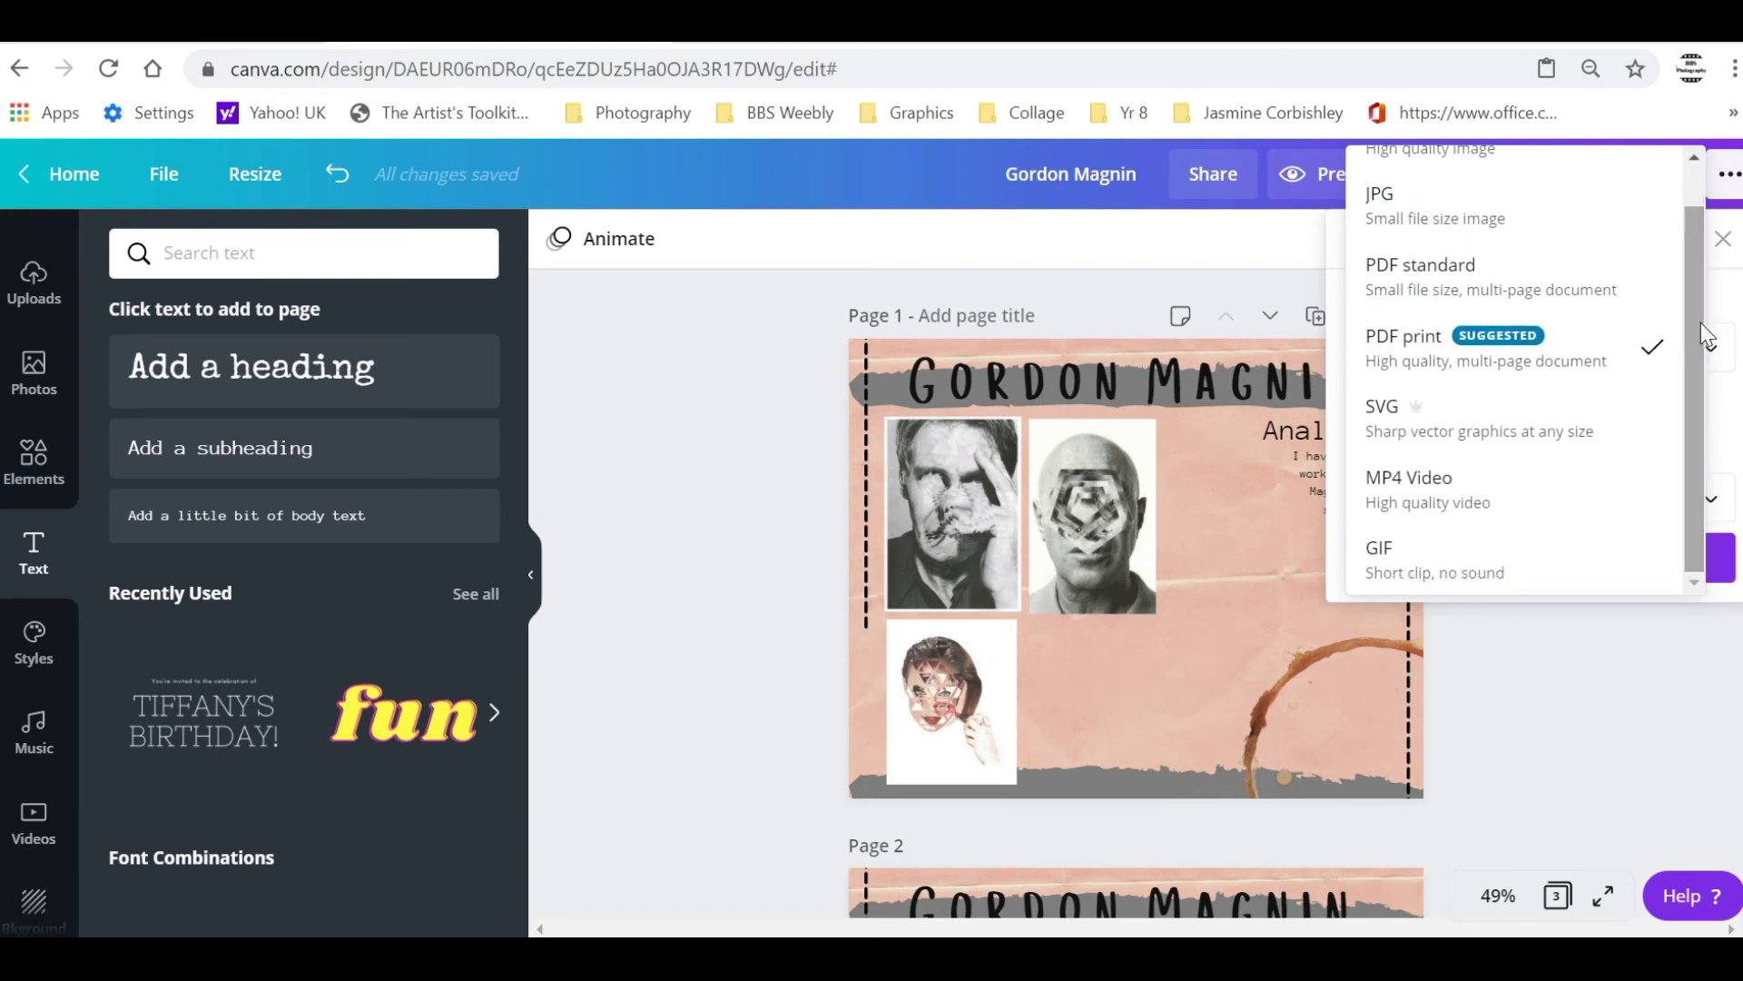
pyautogui.click(1456, 282)
# Limit the download to pages 1 and 2, download the PDF and dismiss the saved-design message
pyautogui.click(1516, 449)
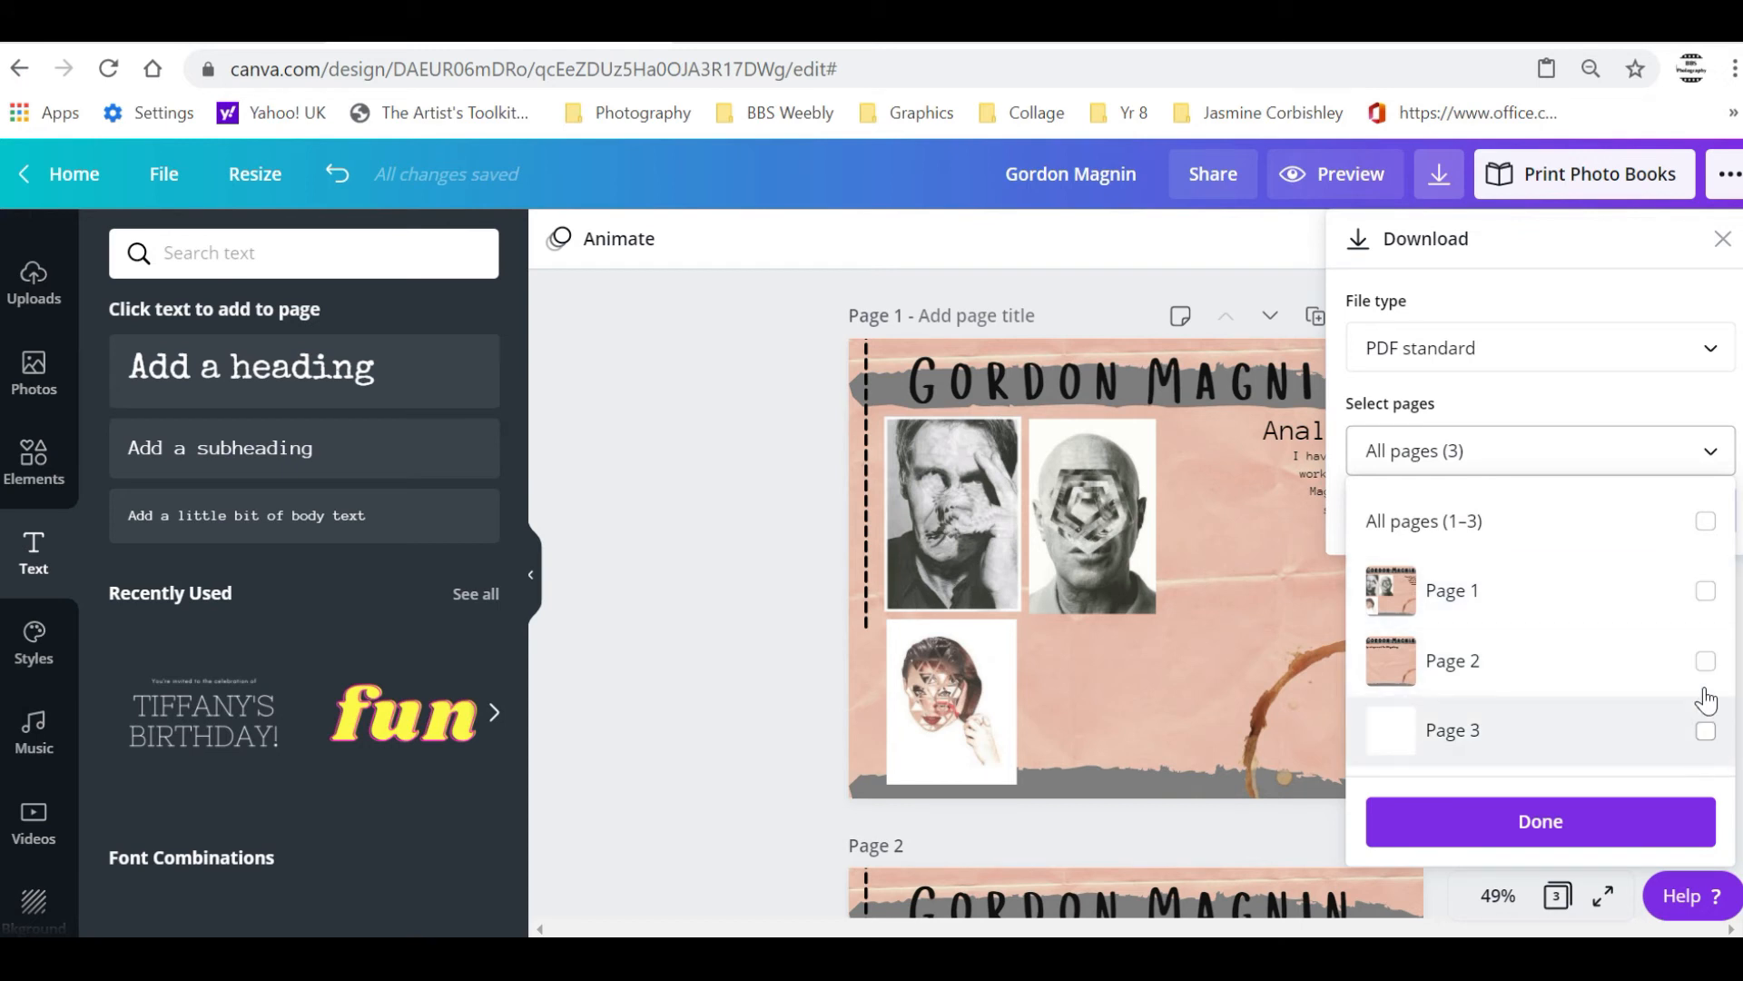
pyautogui.click(1709, 739)
pyautogui.click(1707, 738)
pyautogui.click(1706, 661)
pyautogui.click(1706, 591)
pyautogui.click(1550, 821)
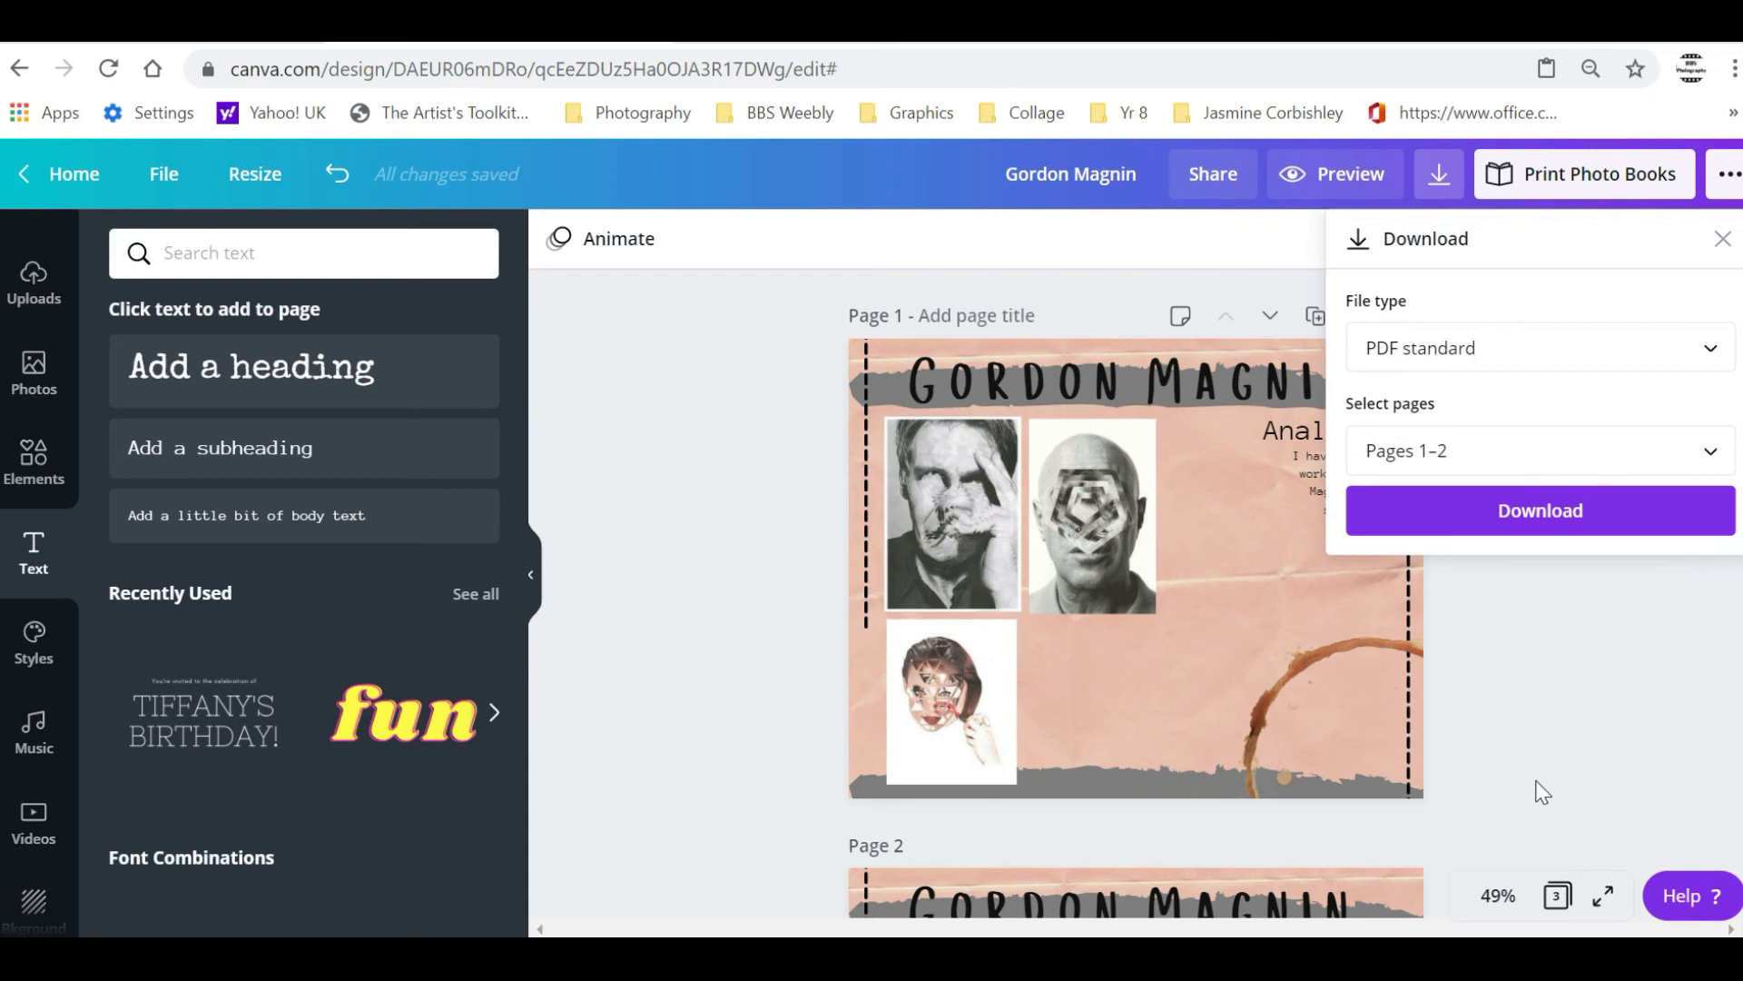
pyautogui.click(1508, 510)
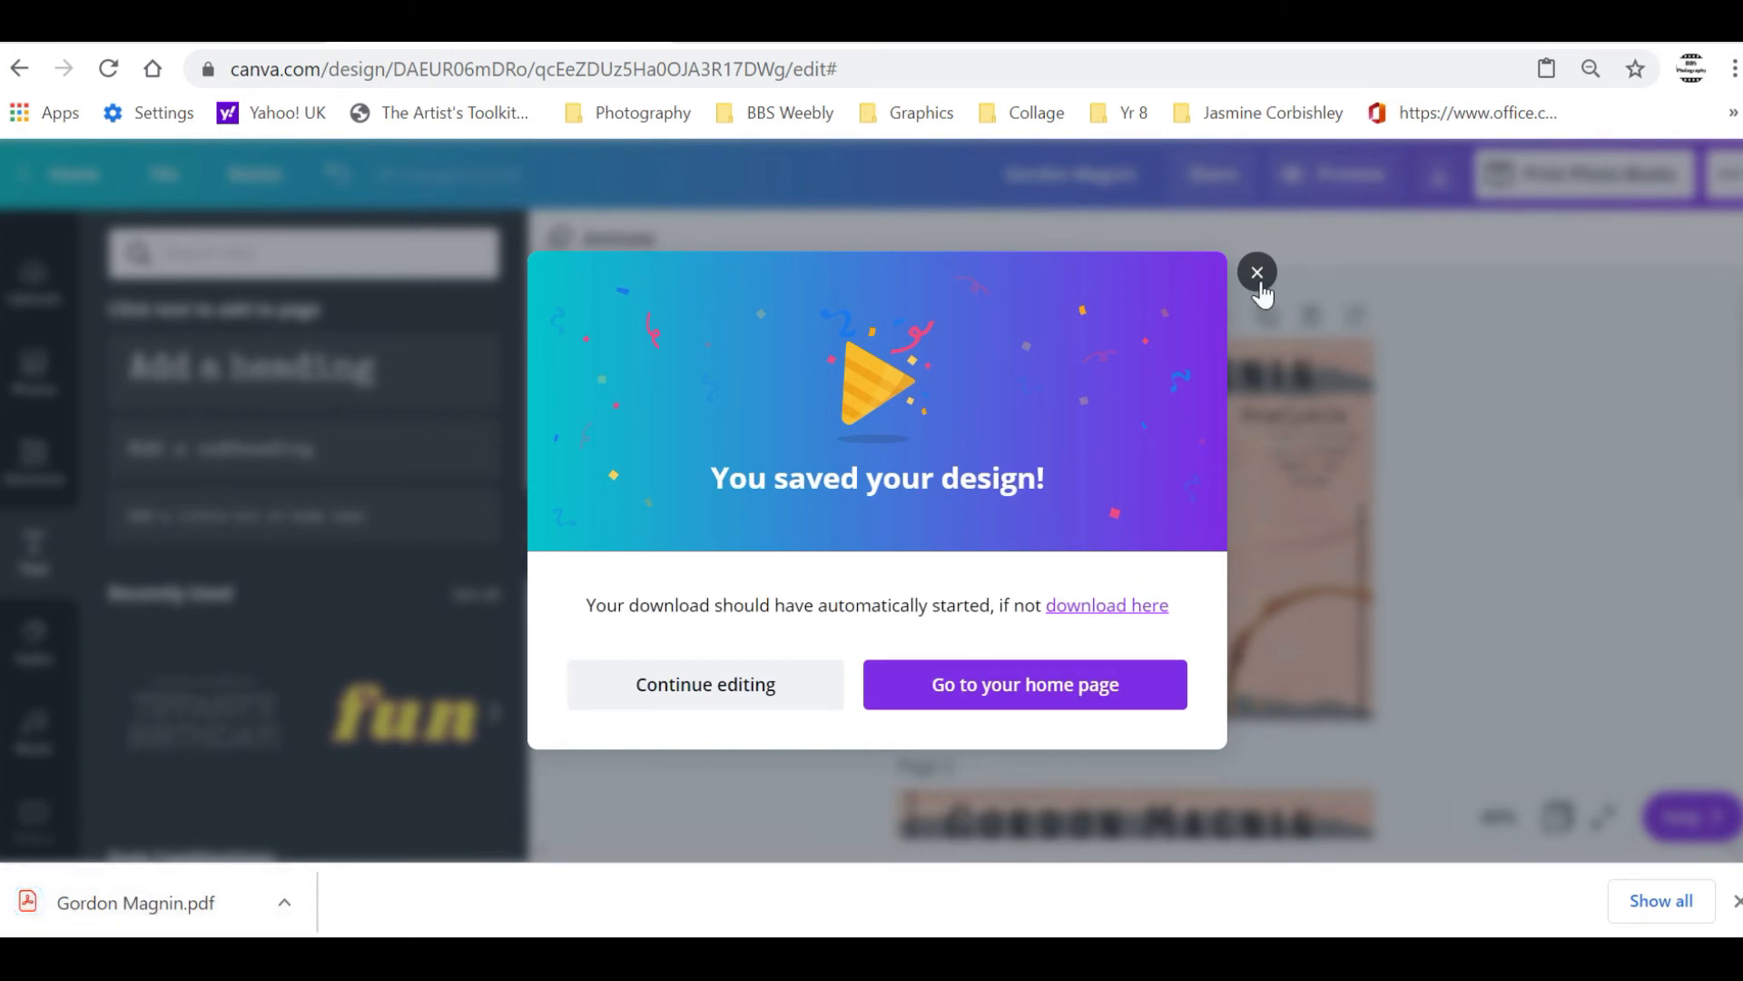
pyautogui.click(1258, 273)
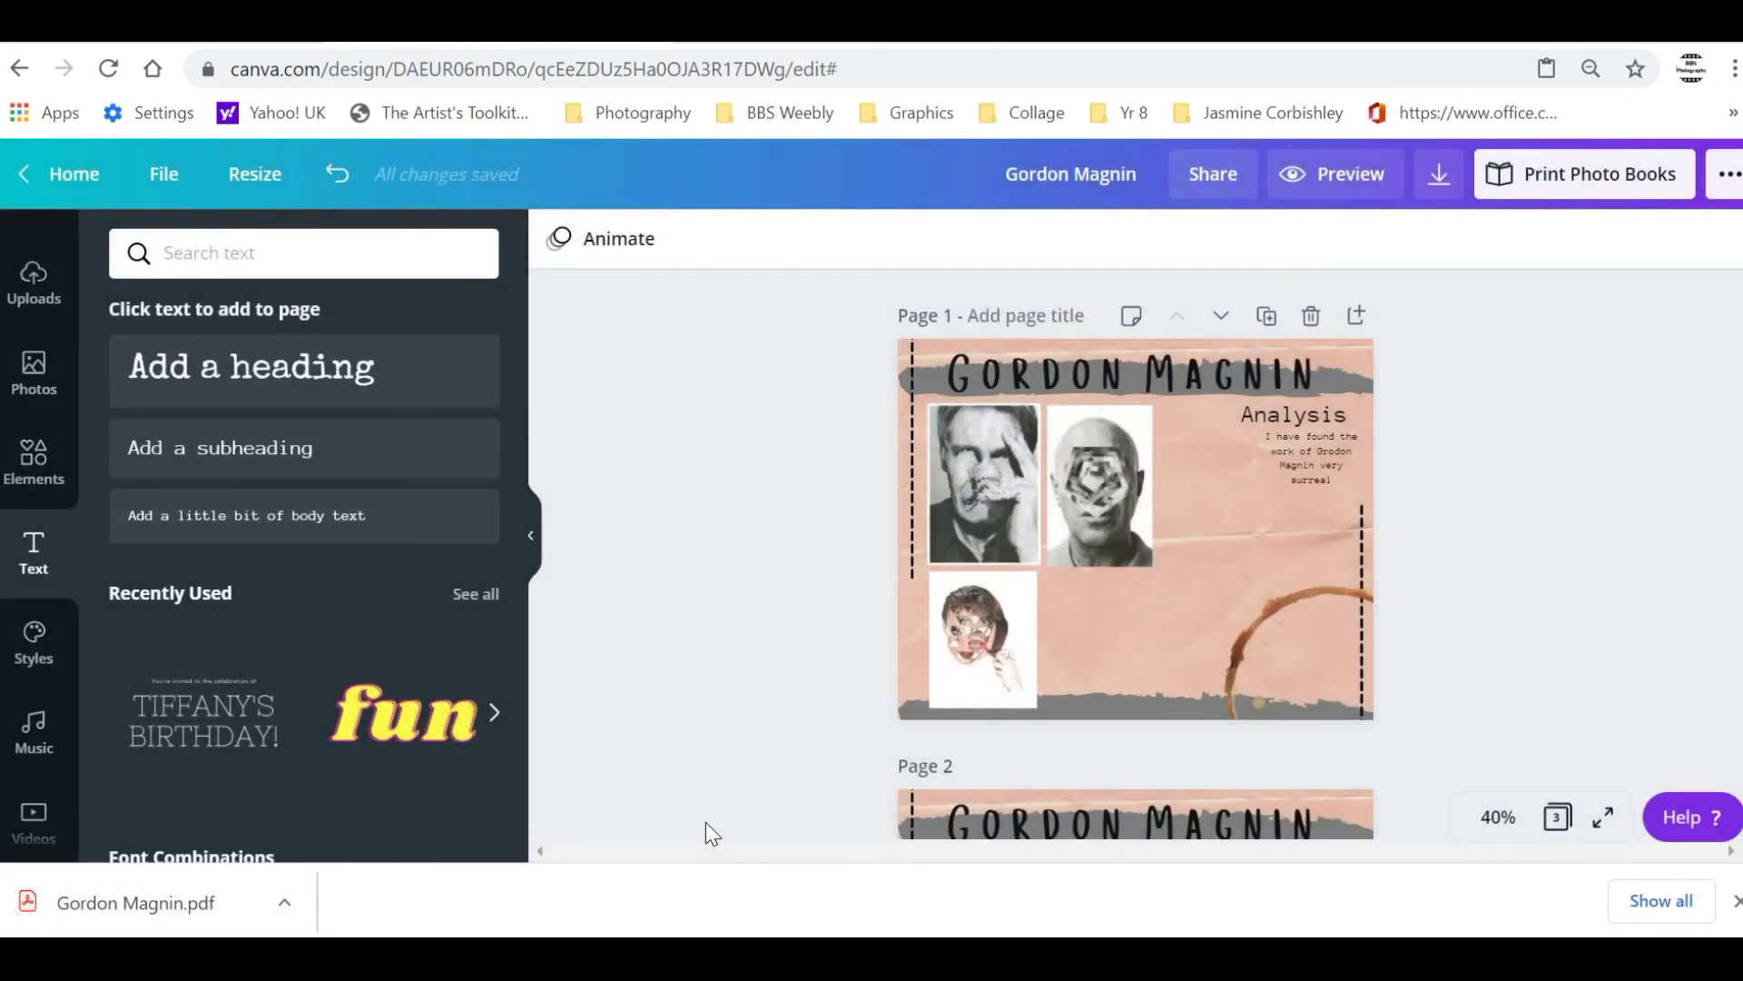
# Open the downloaded Gordon Magnin.pdf and look through both of its pages
pyautogui.click(128, 908)
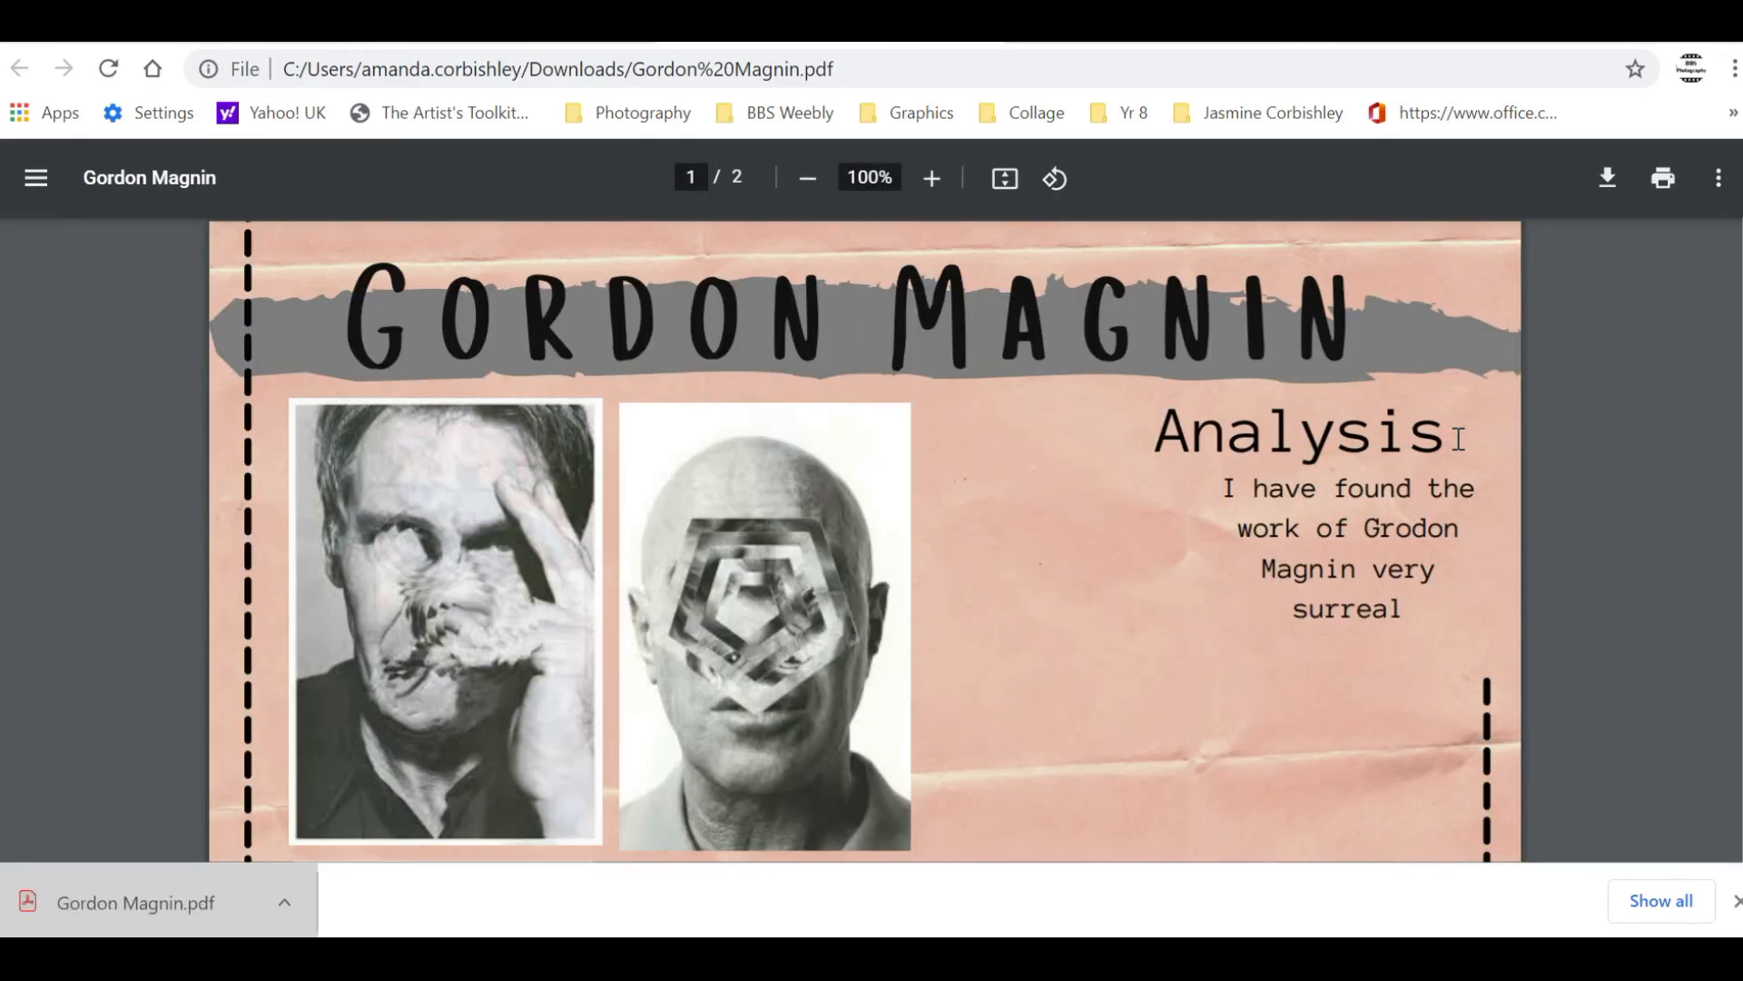
pyautogui.scroll(-6, 865, 581)
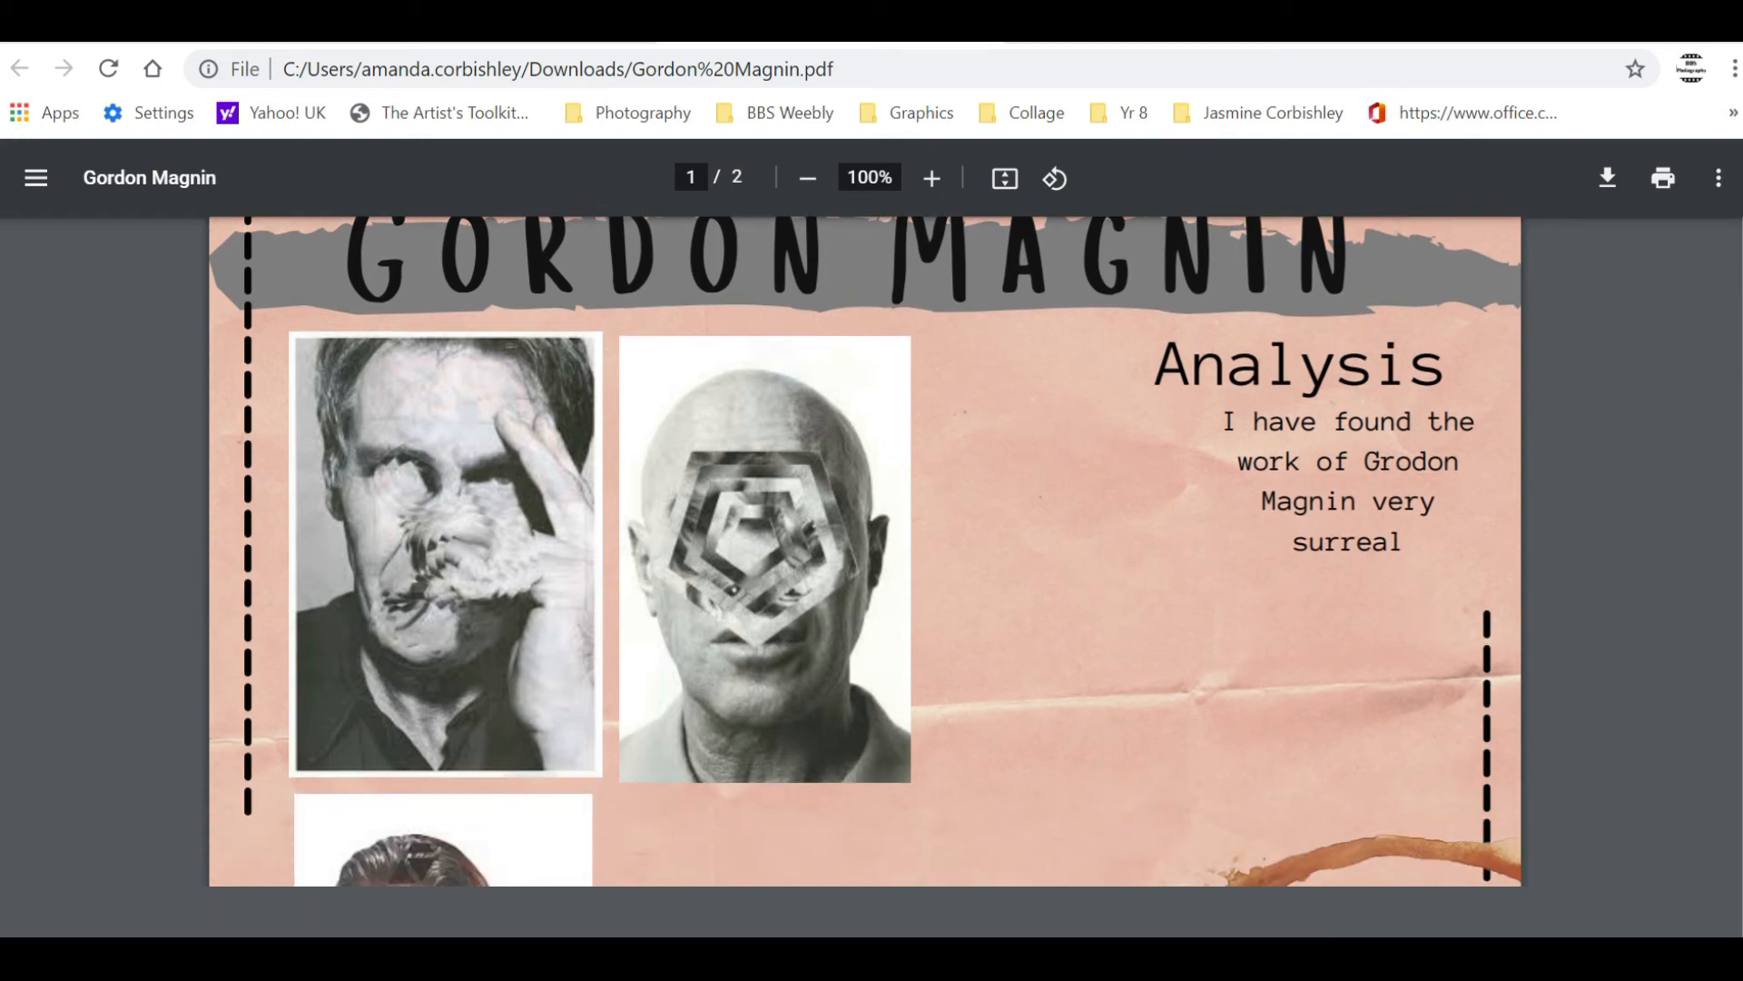
pyautogui.scroll(-6, 864, 581)
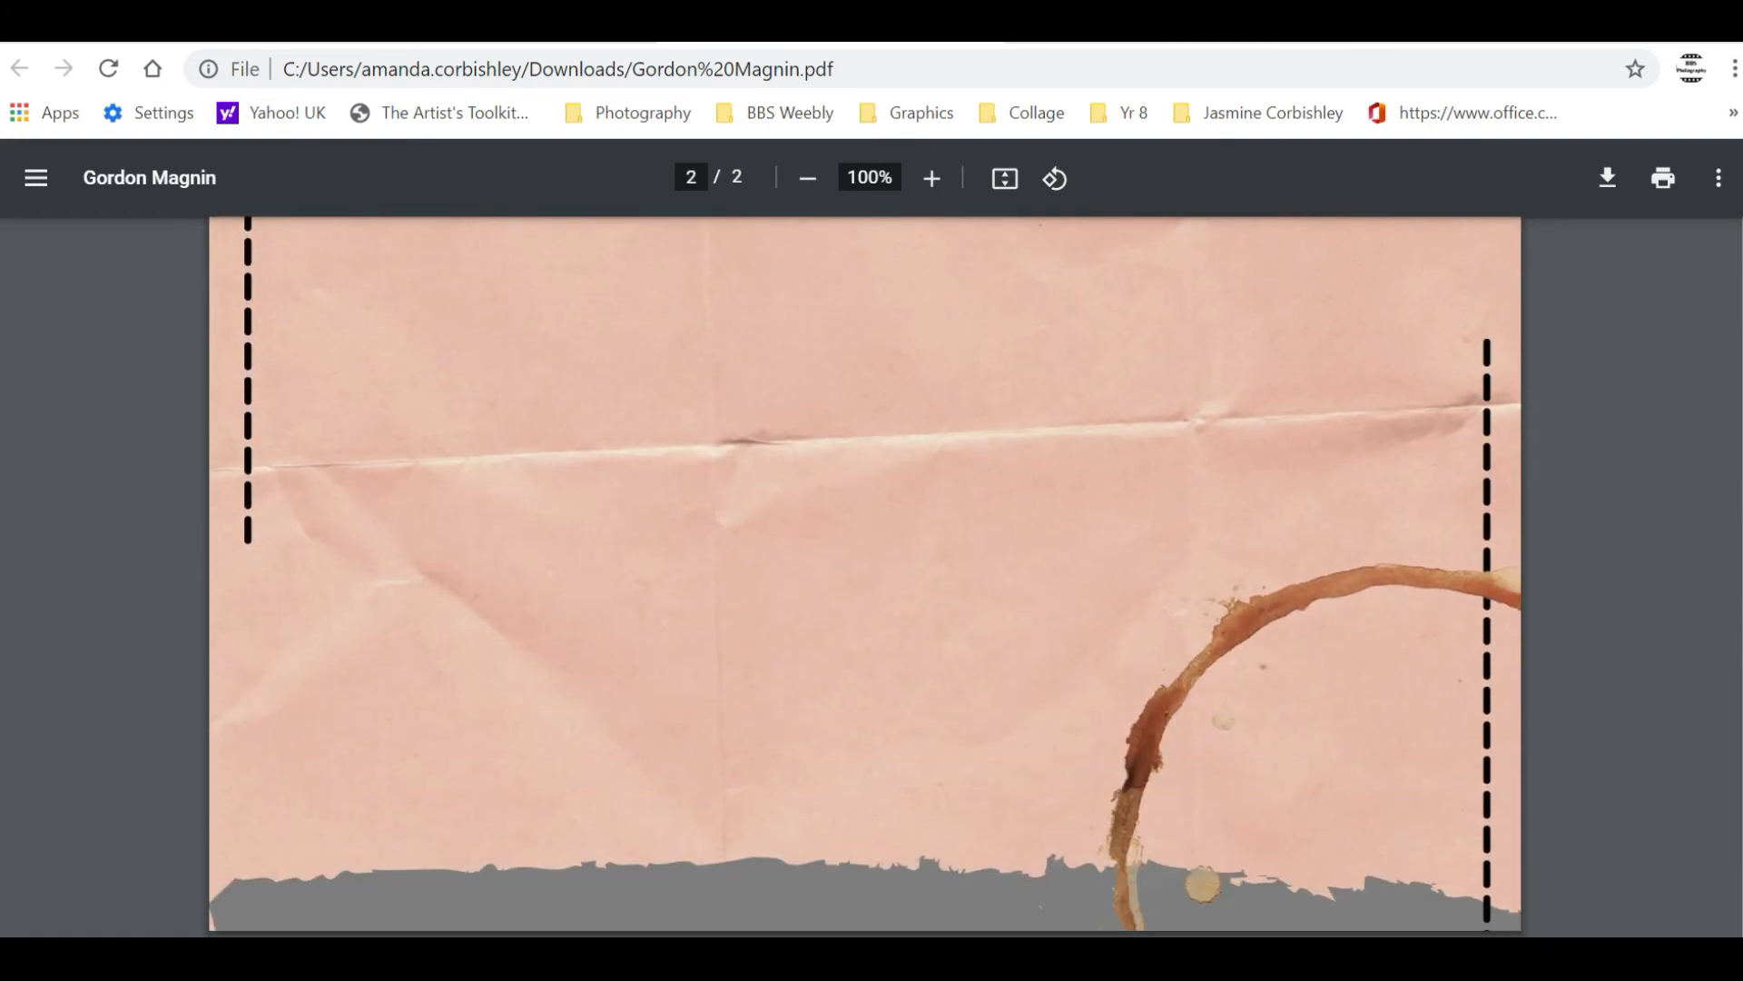
pyautogui.scroll(10, 1734, 404)
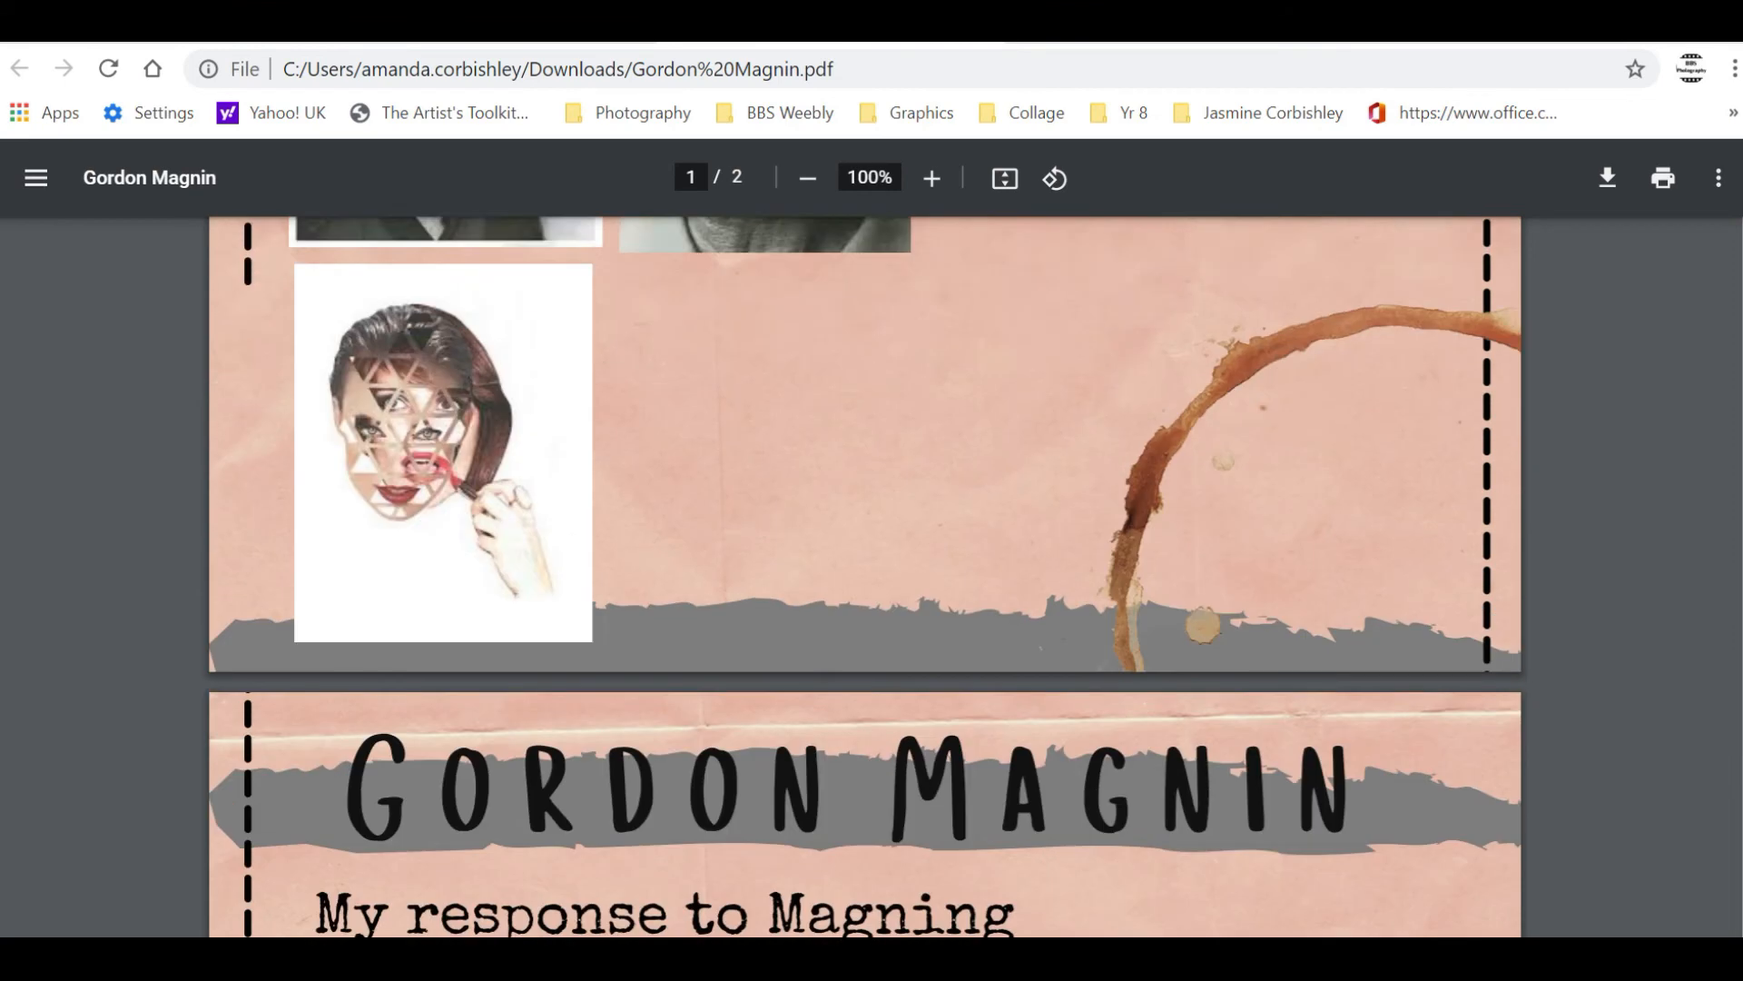
pyautogui.scroll(4, 1735, 363)
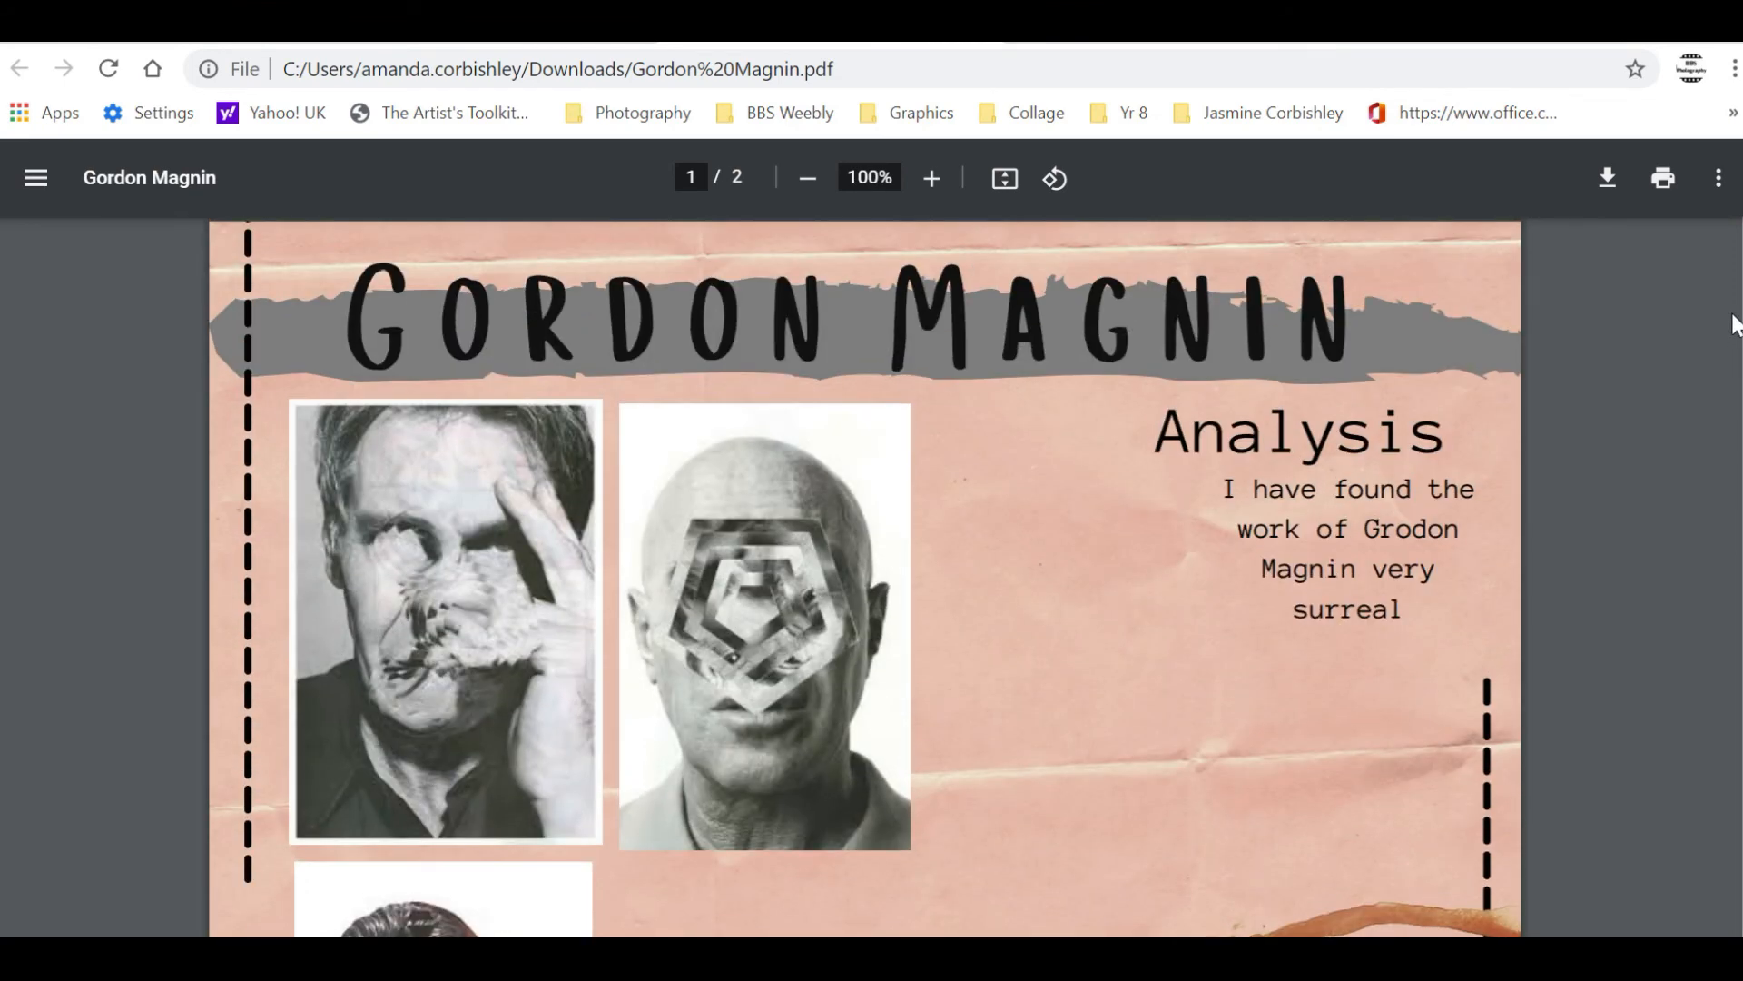
# Switch back to the Canva design and set the download file type to JPG
pyautogui.click(463, 44)
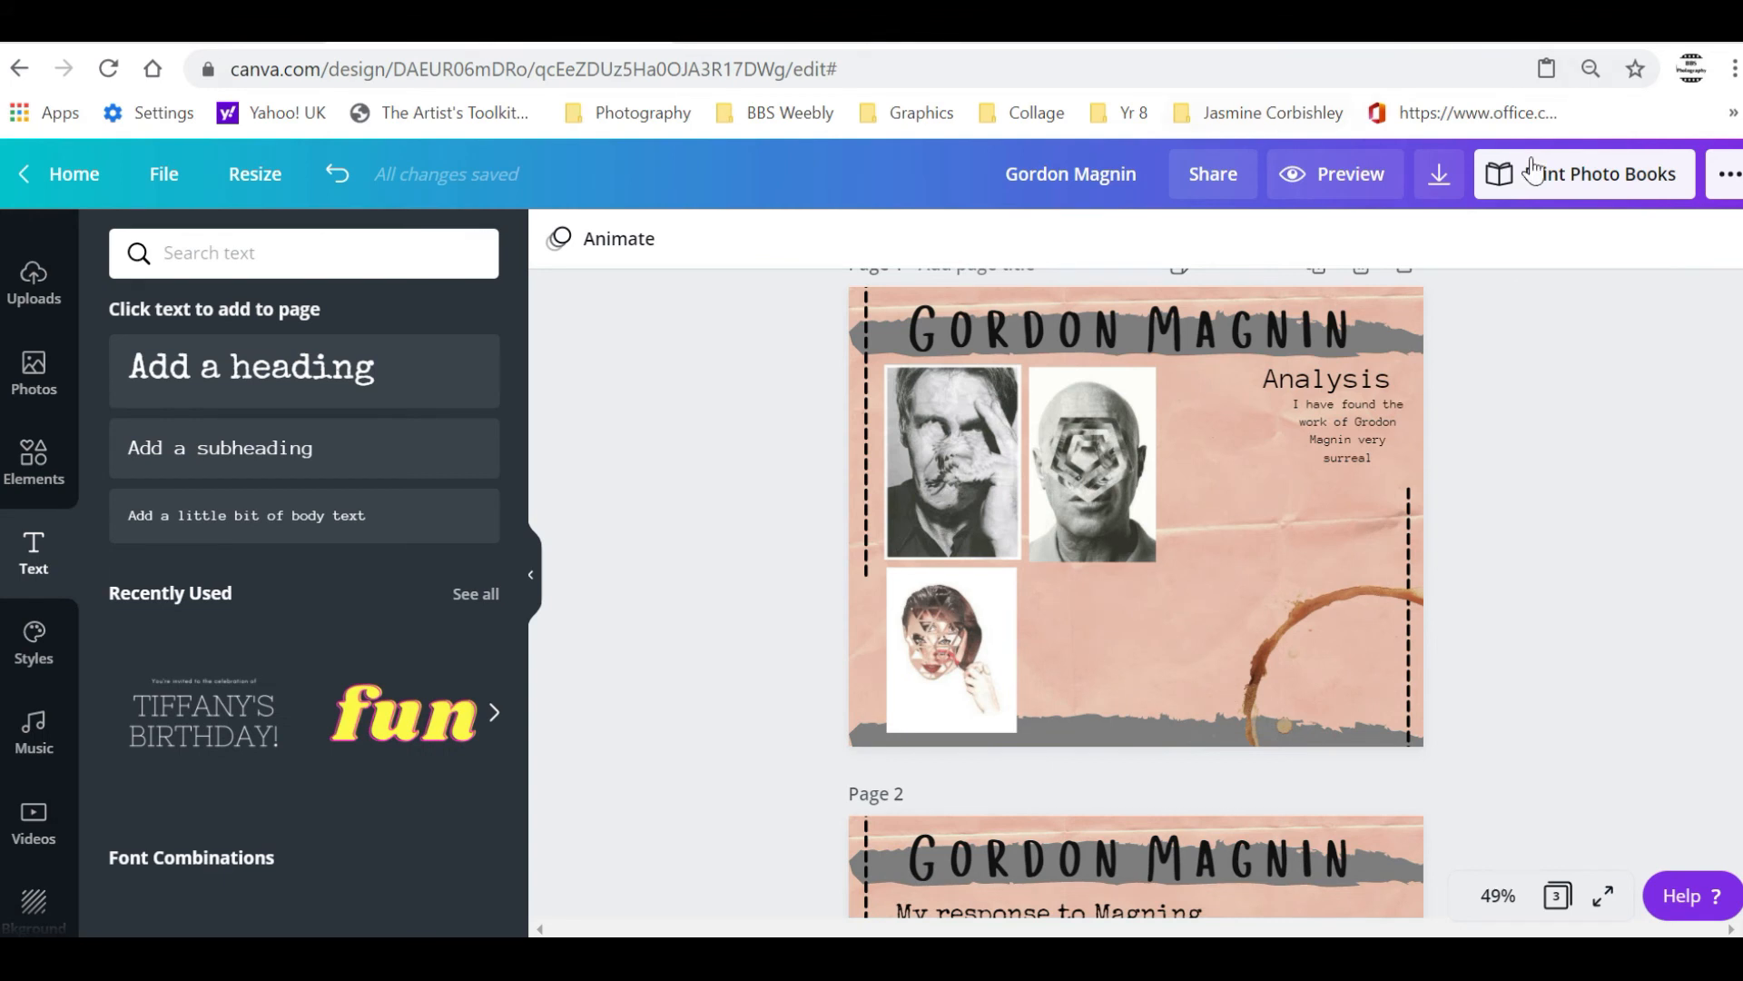
pyautogui.click(1438, 180)
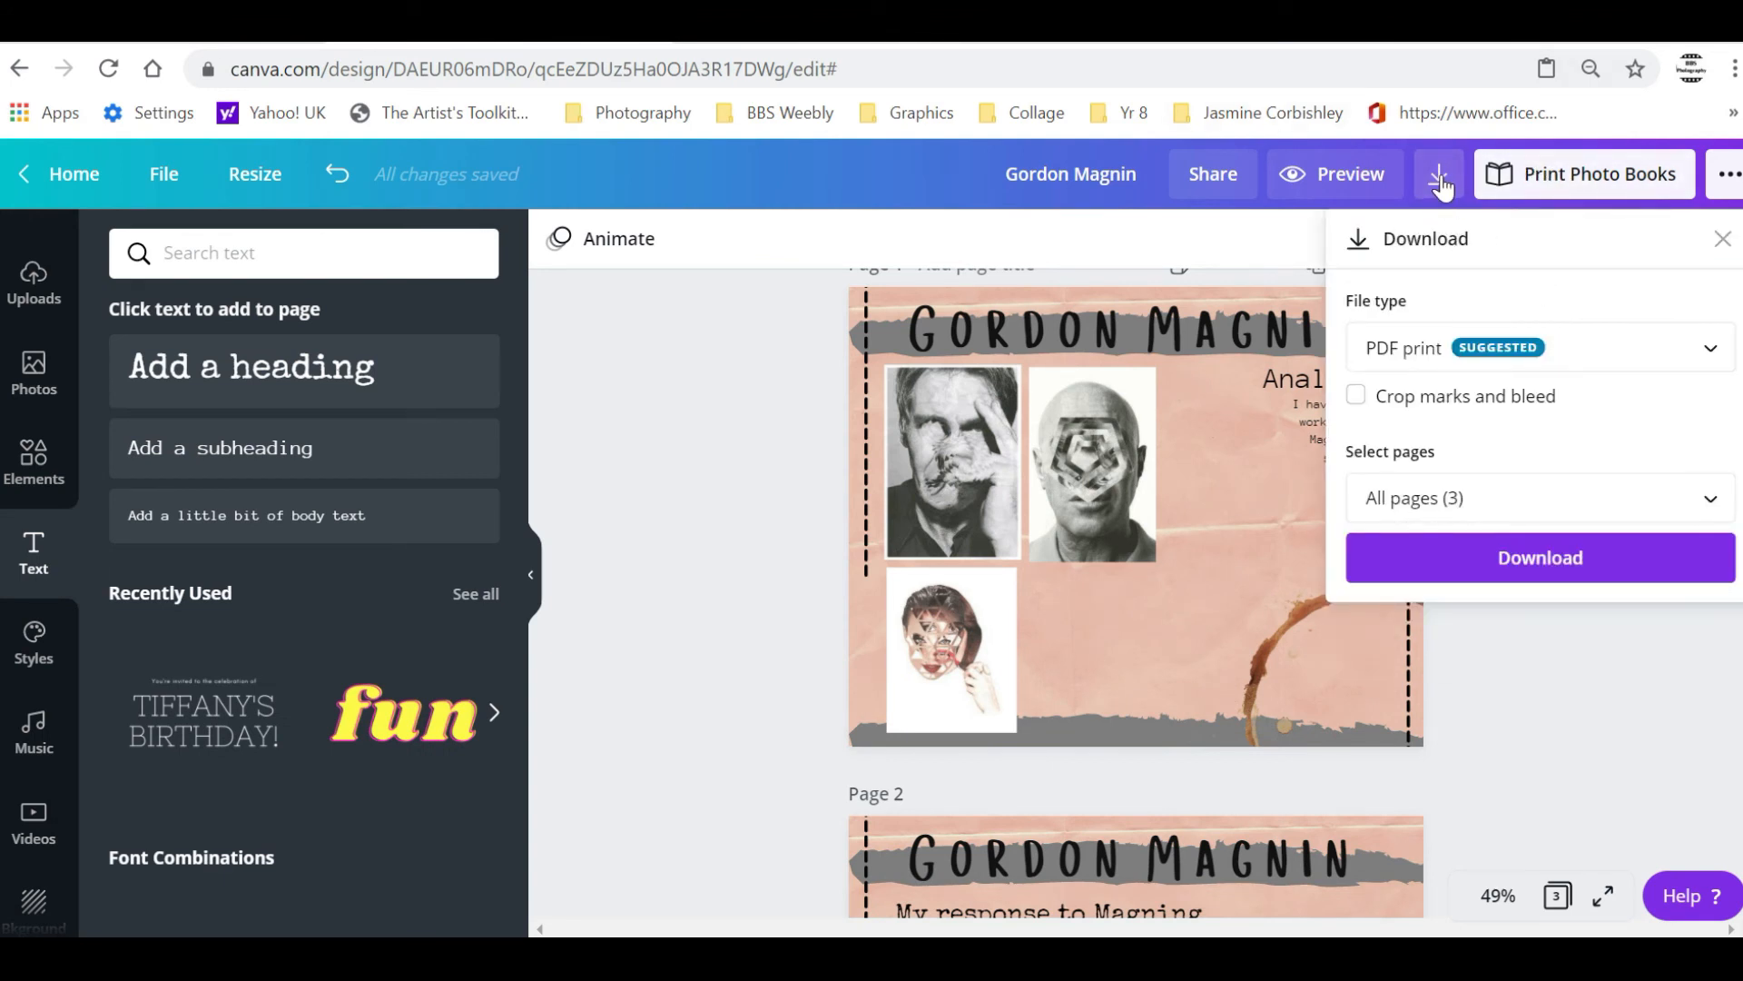
pyautogui.click(1589, 356)
pyautogui.click(1471, 235)
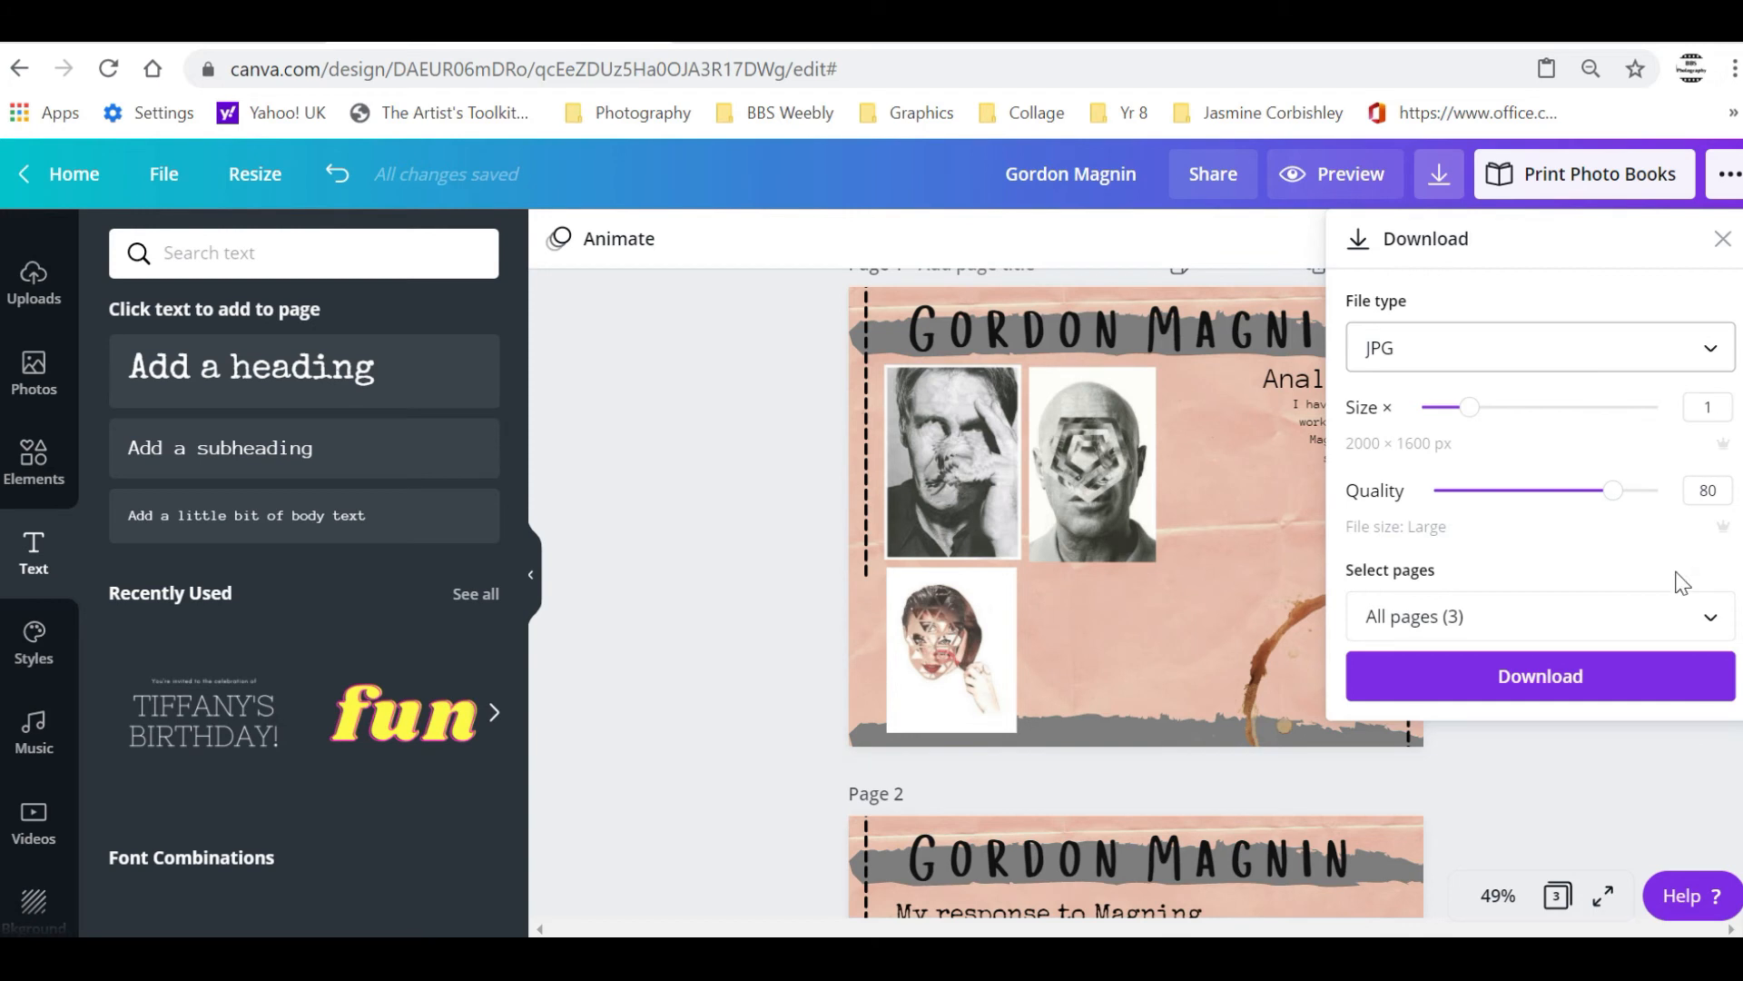
# Restrict the JPG download to pages 1 and 2 and download them
pyautogui.click(1708, 621)
pyautogui.click(1706, 306)
pyautogui.click(1706, 375)
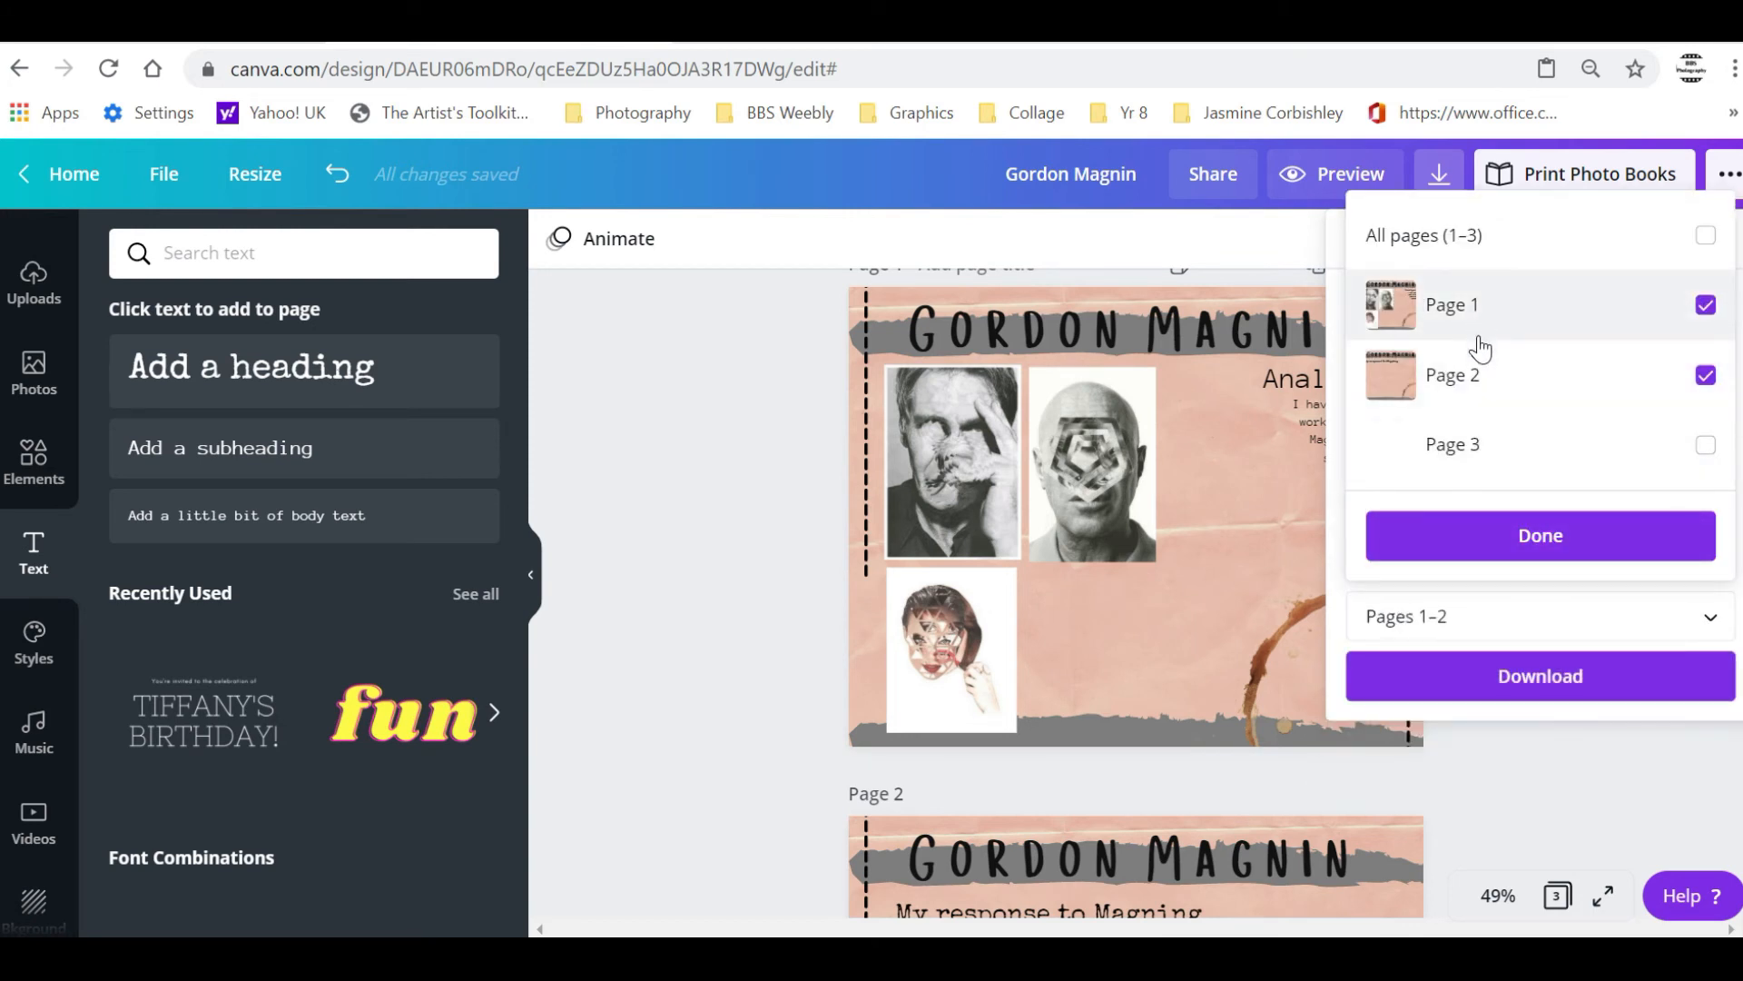
pyautogui.click(1537, 546)
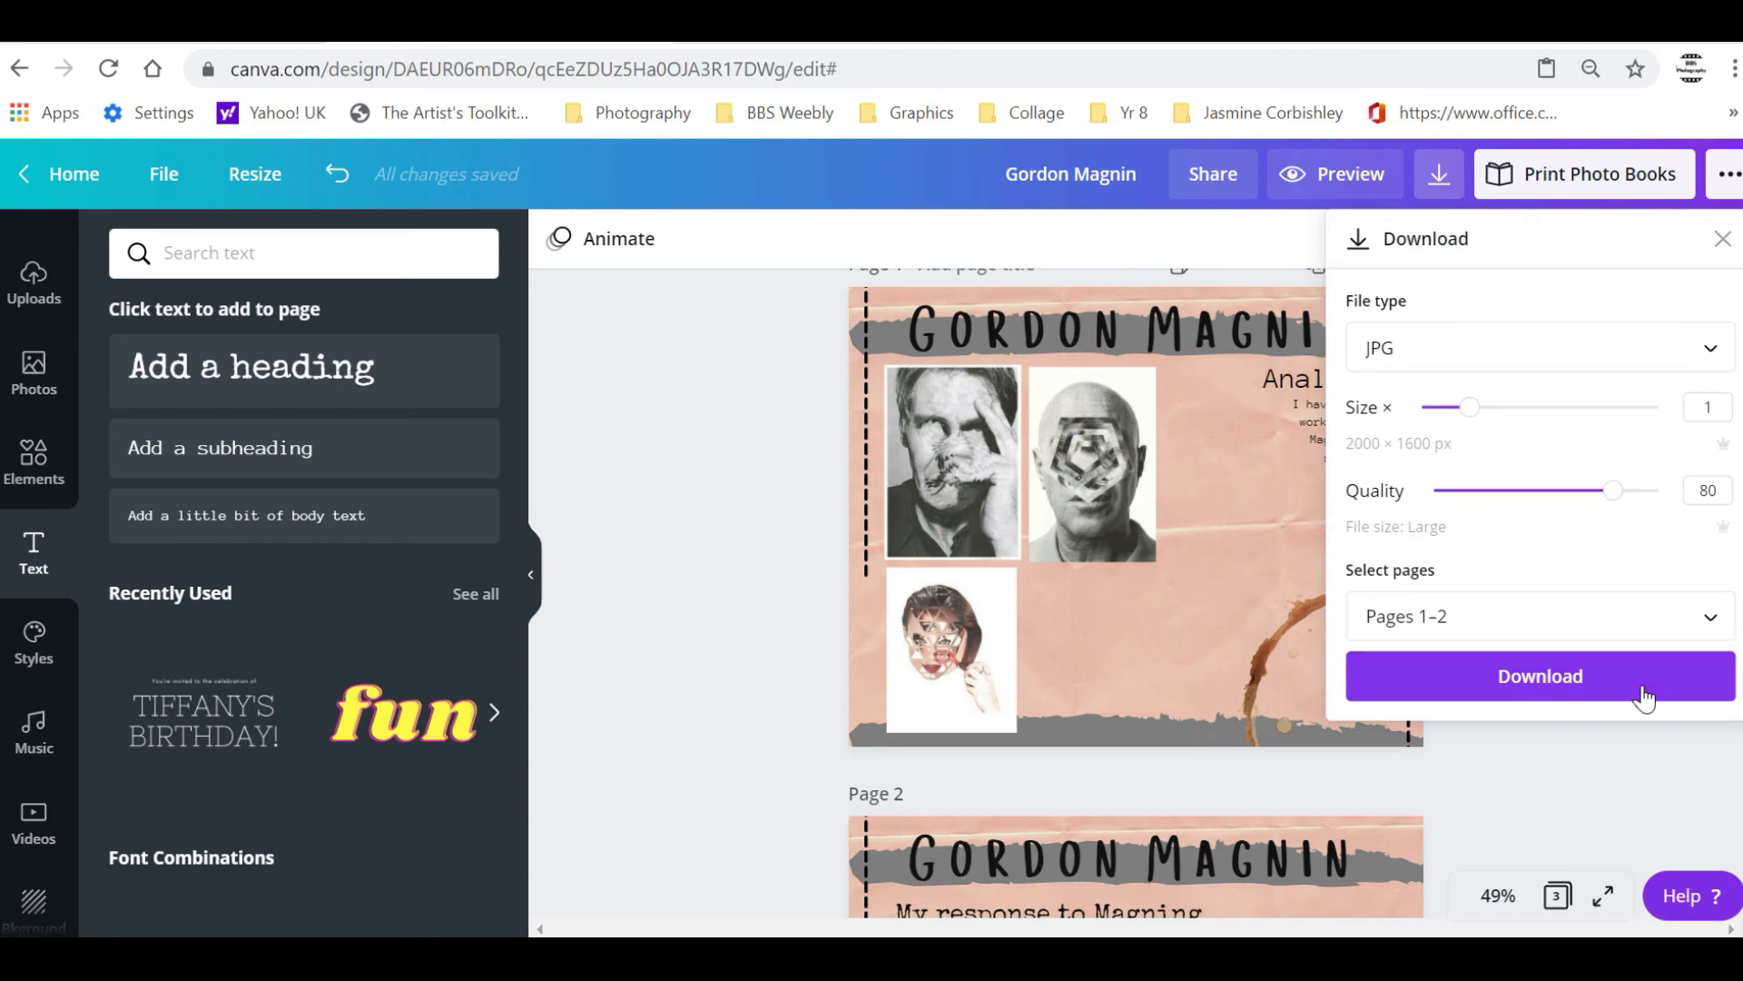
pyautogui.click(1562, 695)
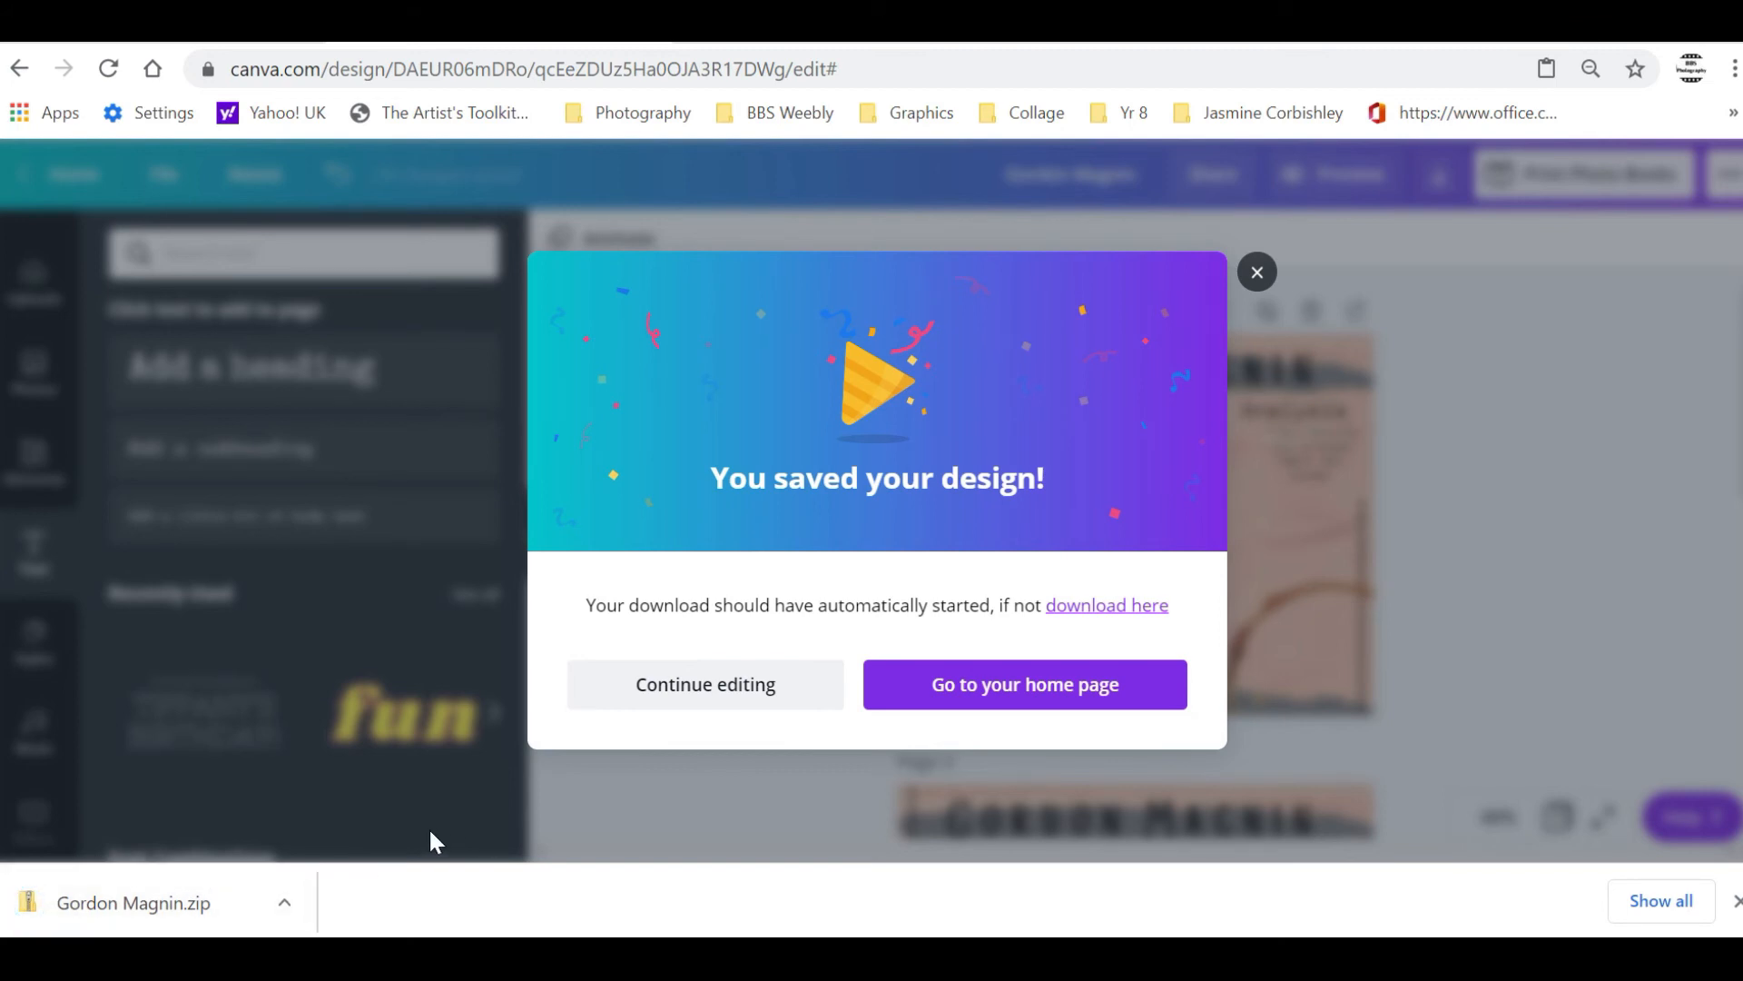
# Open Gordon Magnin.zip, extract all its files to the Gordon Magnin folder in Downloads, and close the zip window
pyautogui.click(118, 915)
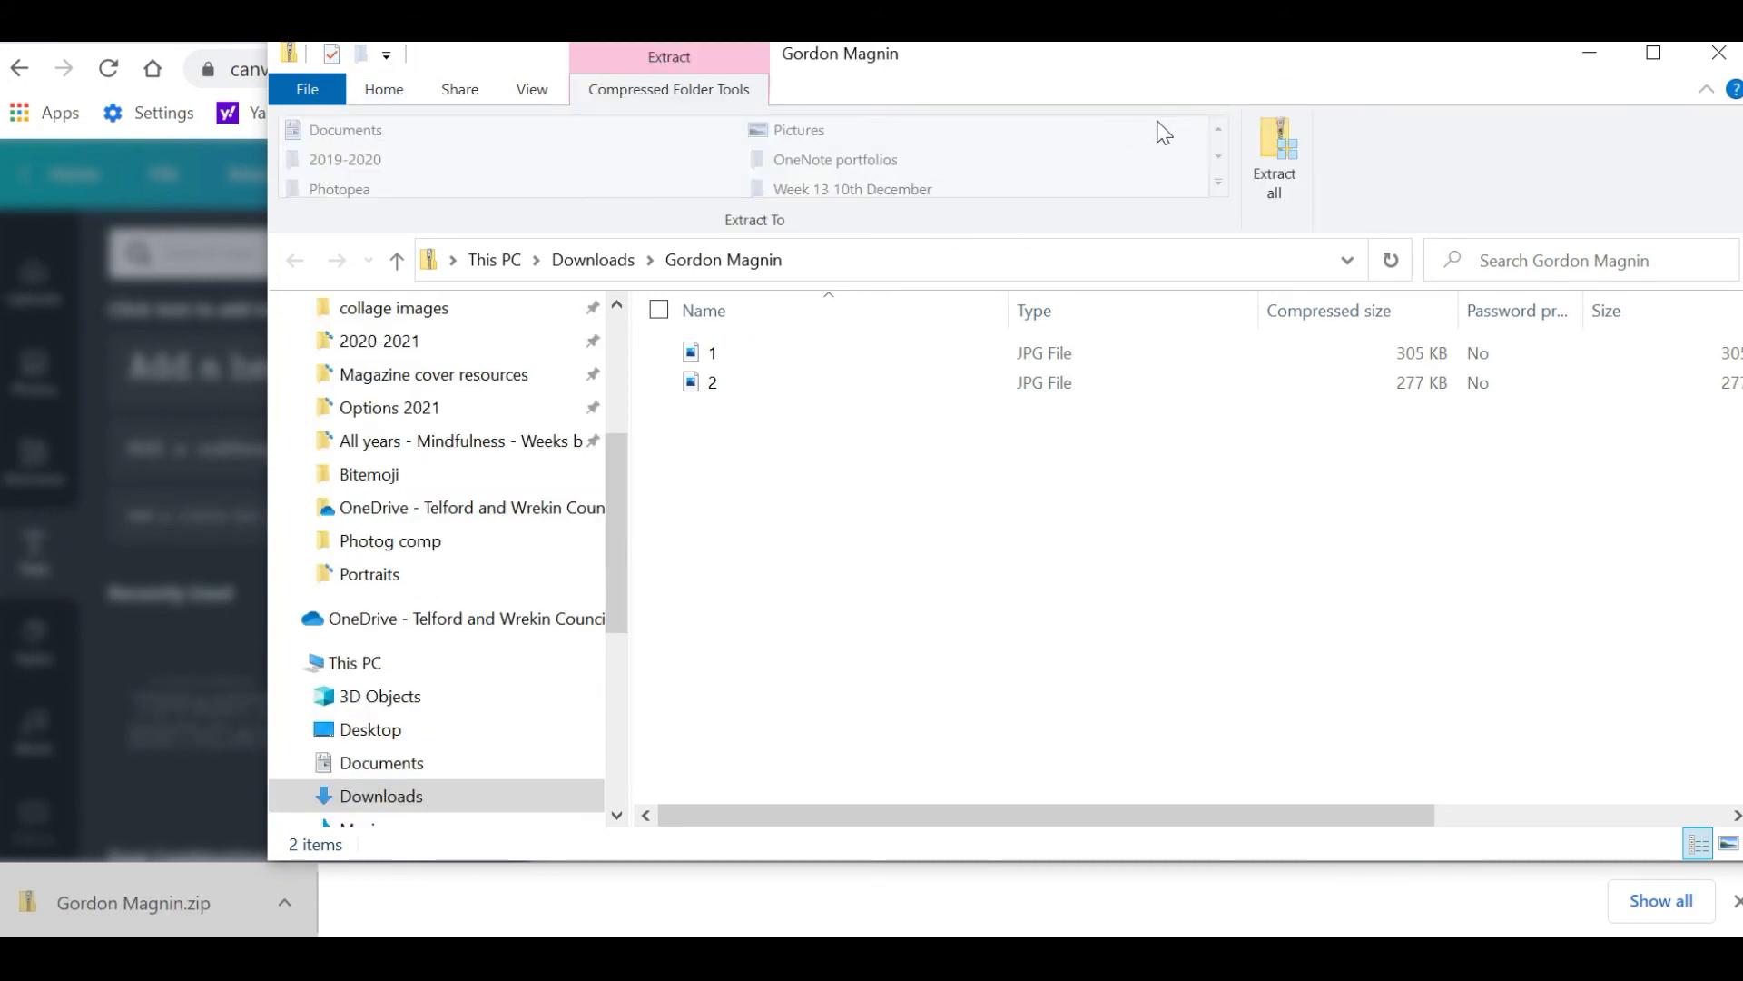
pyautogui.click(1288, 157)
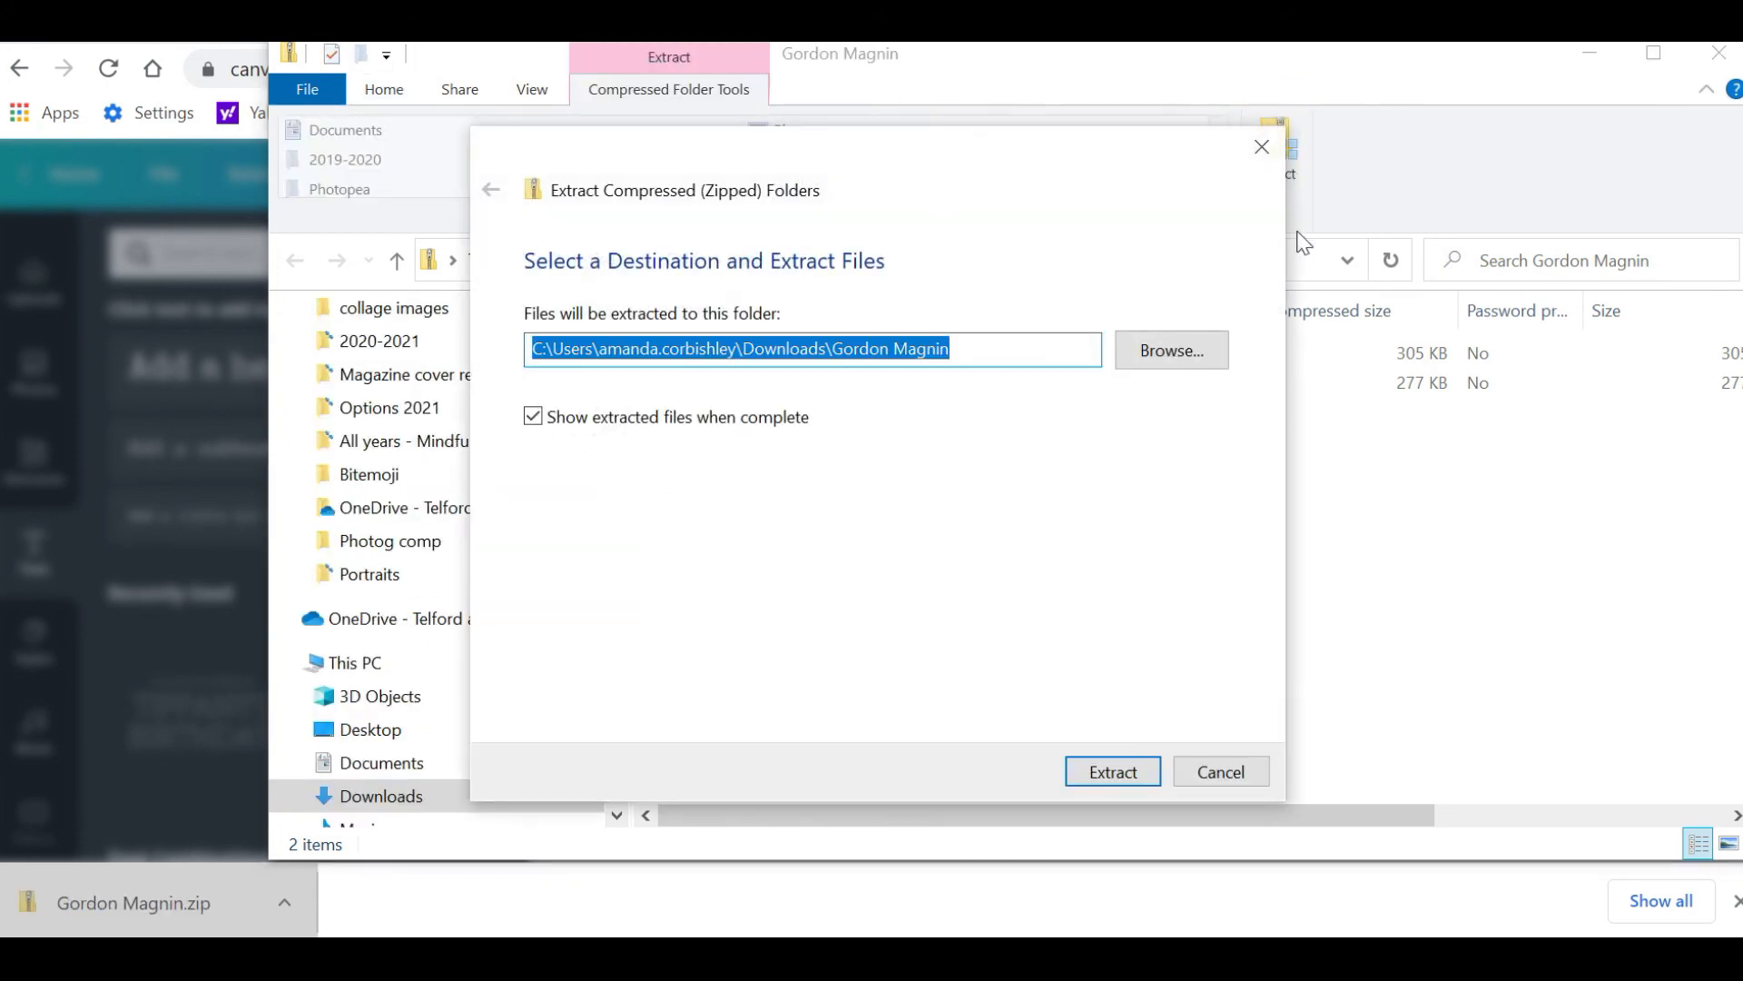
pyautogui.click(1095, 774)
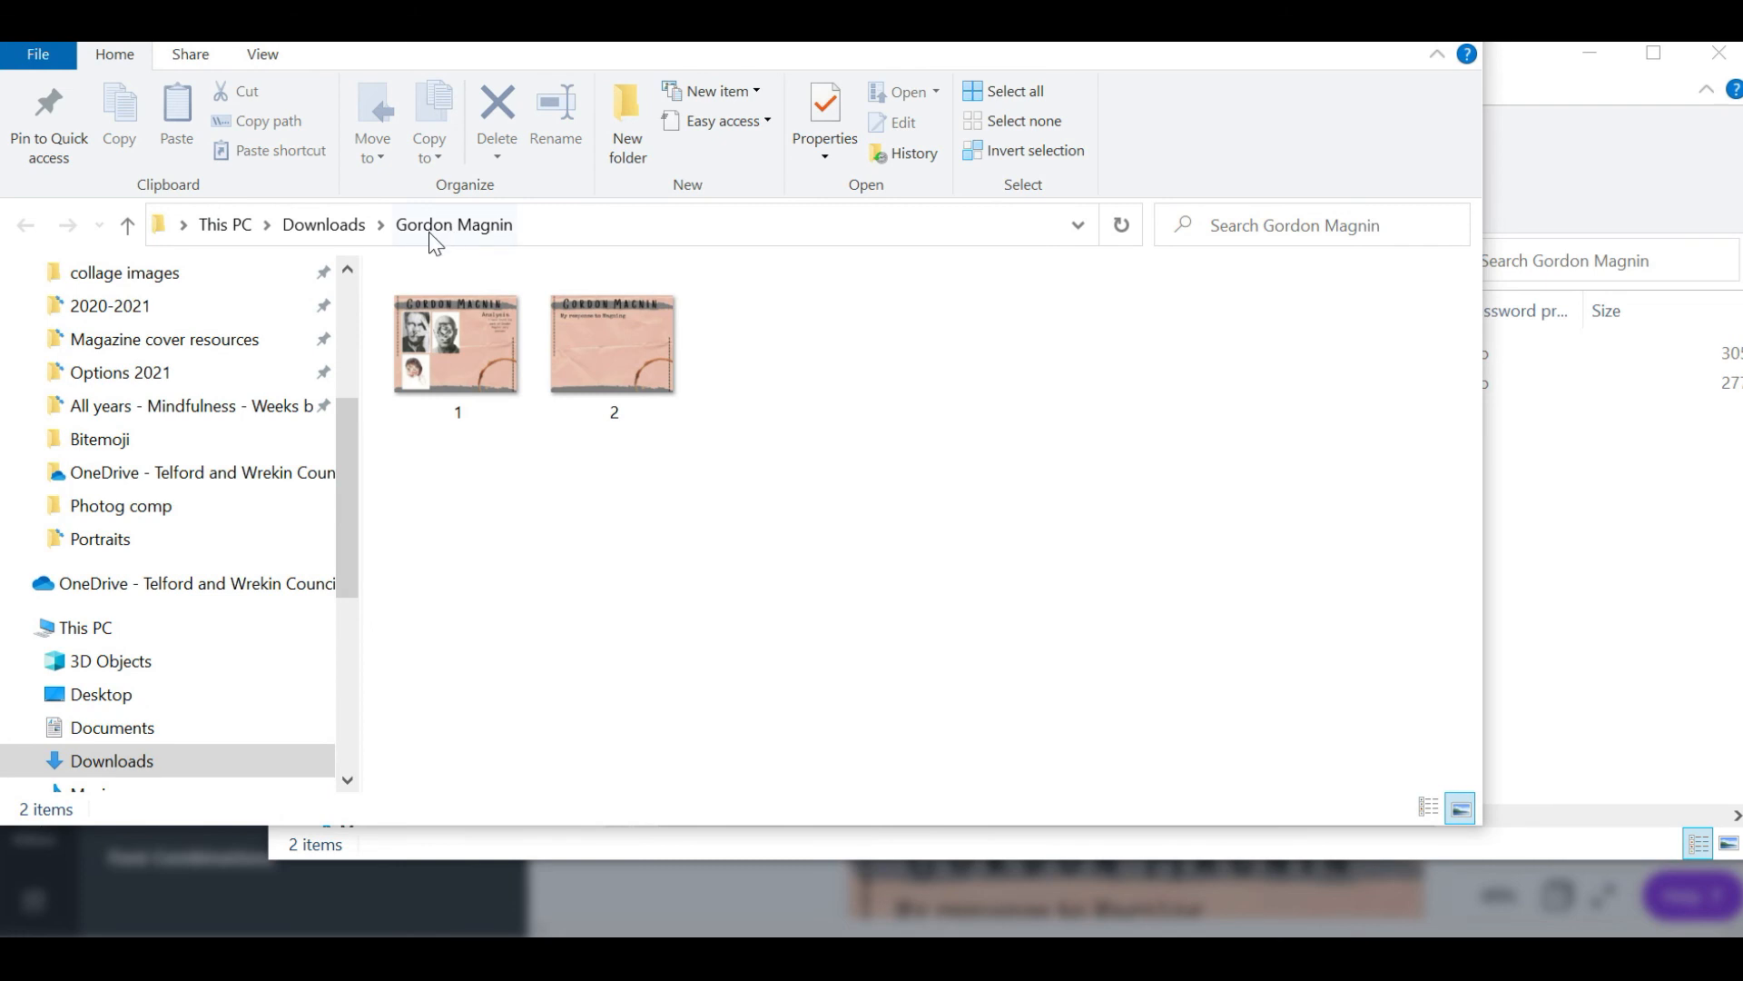
pyautogui.click(1719, 53)
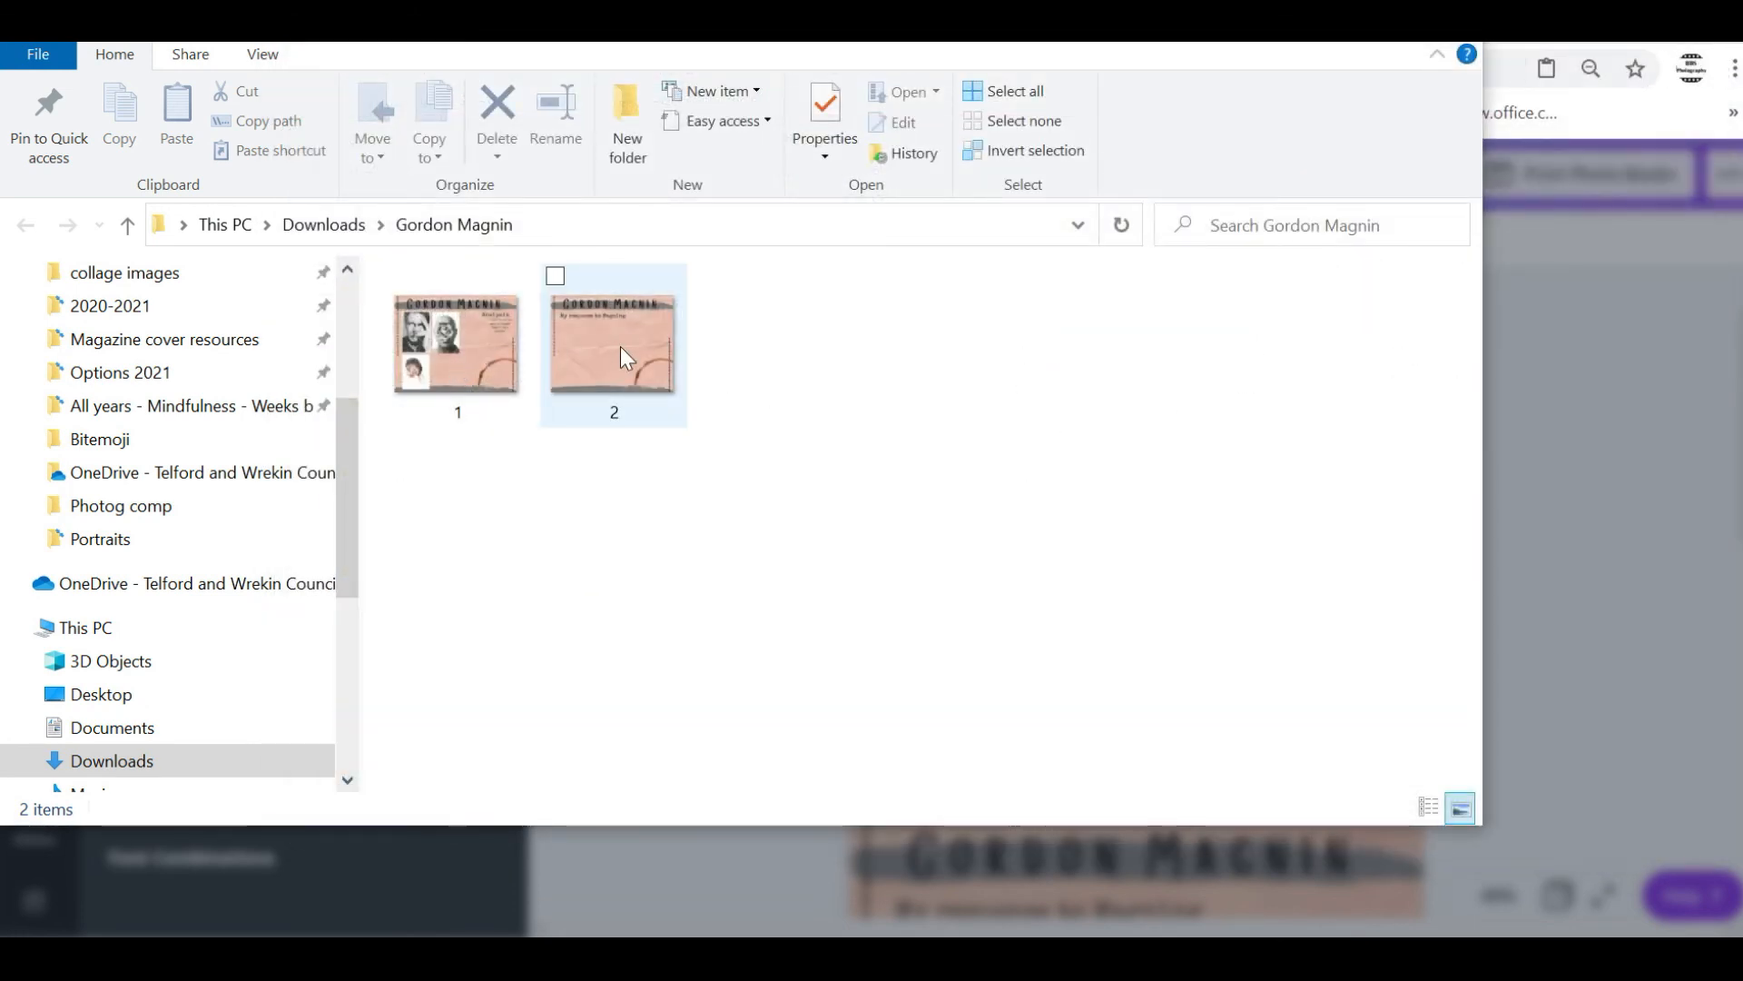
# Check the two extracted page images, ending with image 1 selected
pyautogui.click(466, 353)
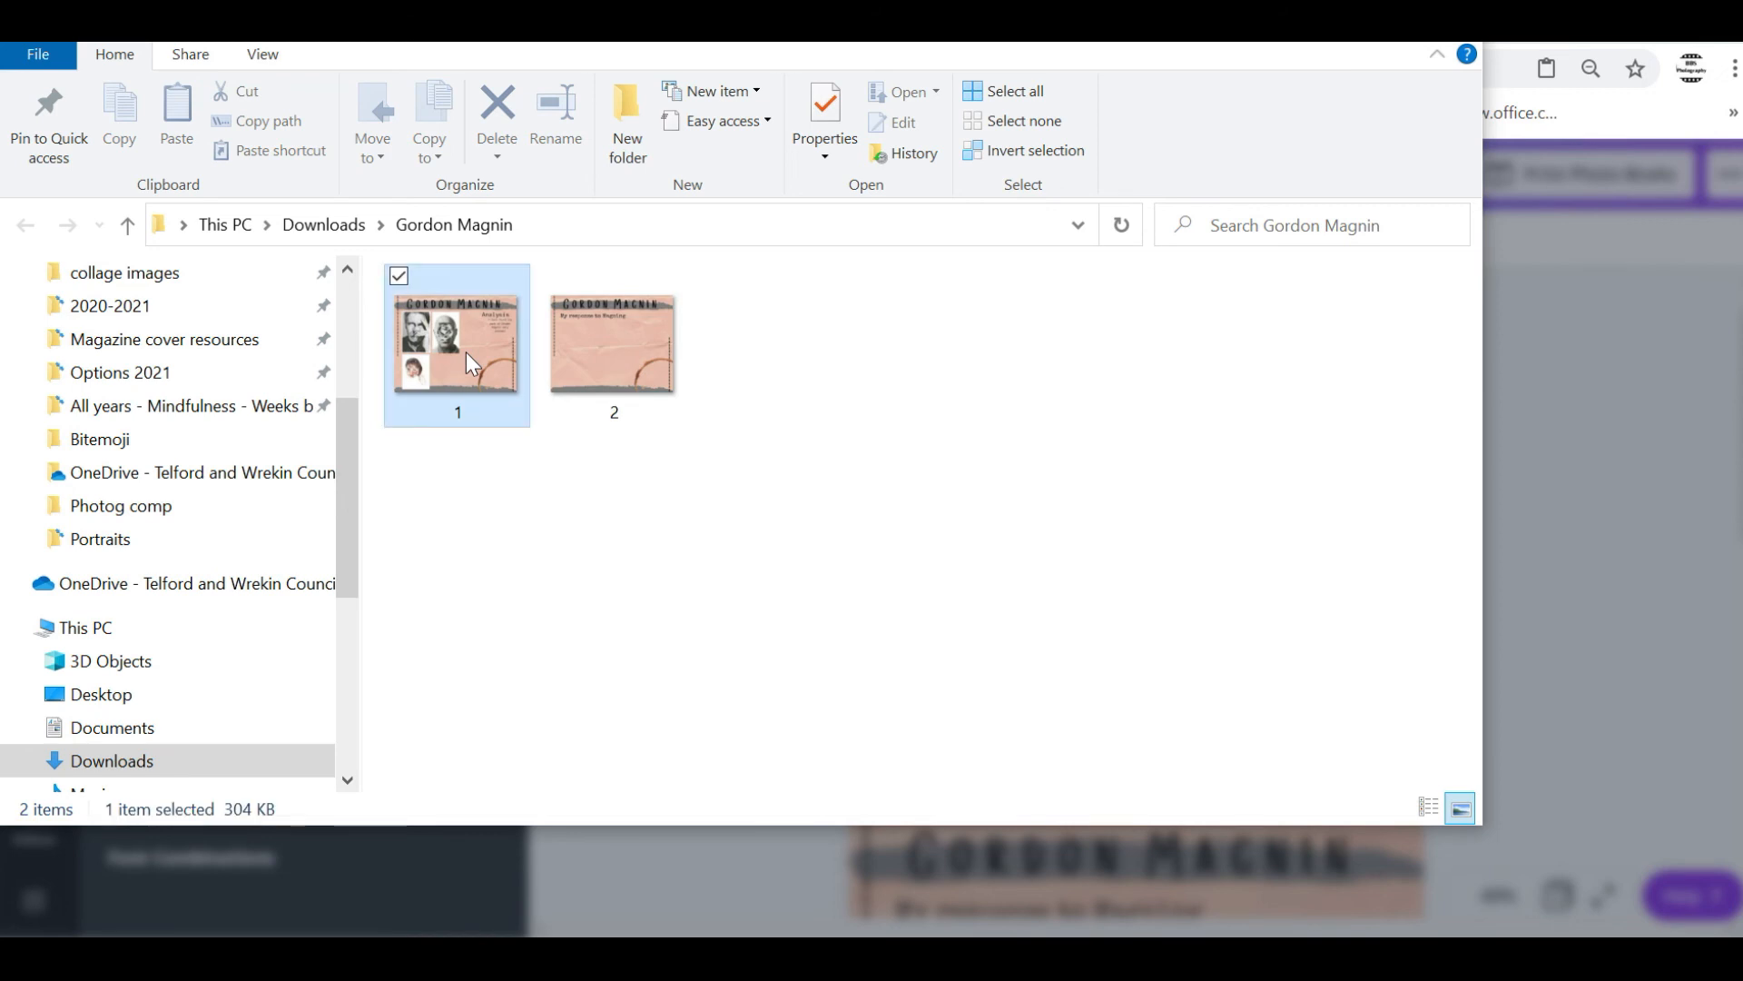
pyautogui.click(590, 352)
pyautogui.click(537, 347)
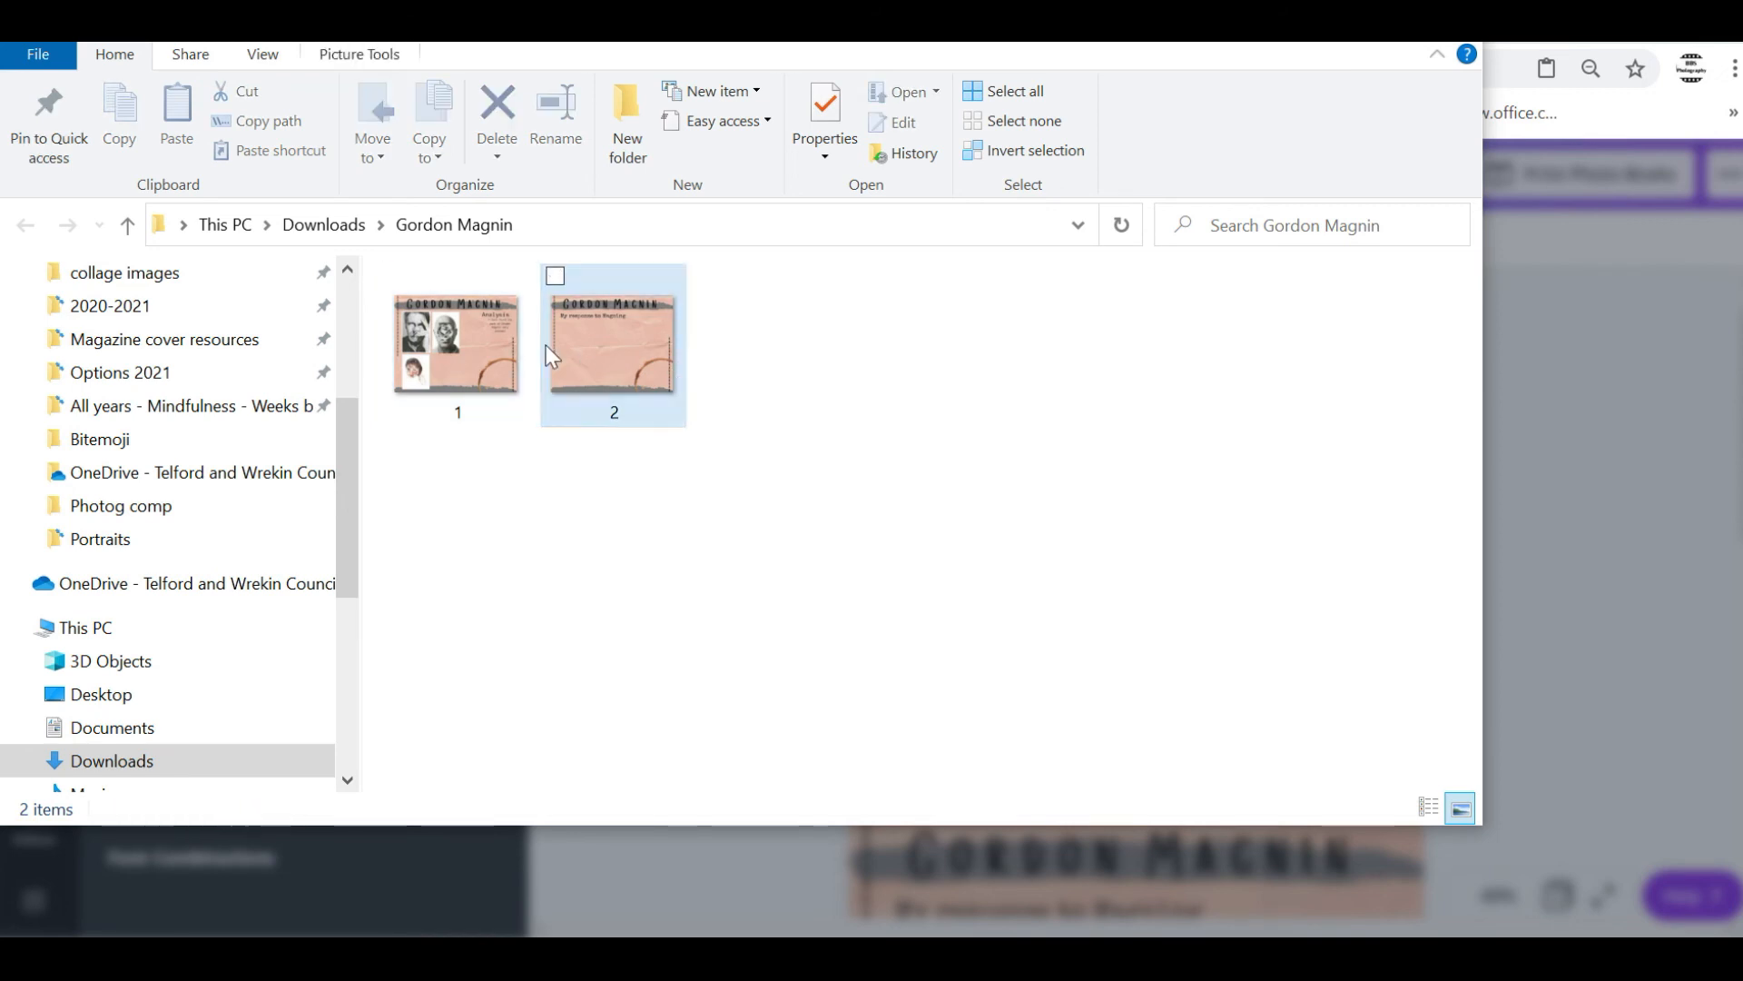
pyautogui.click(409, 349)
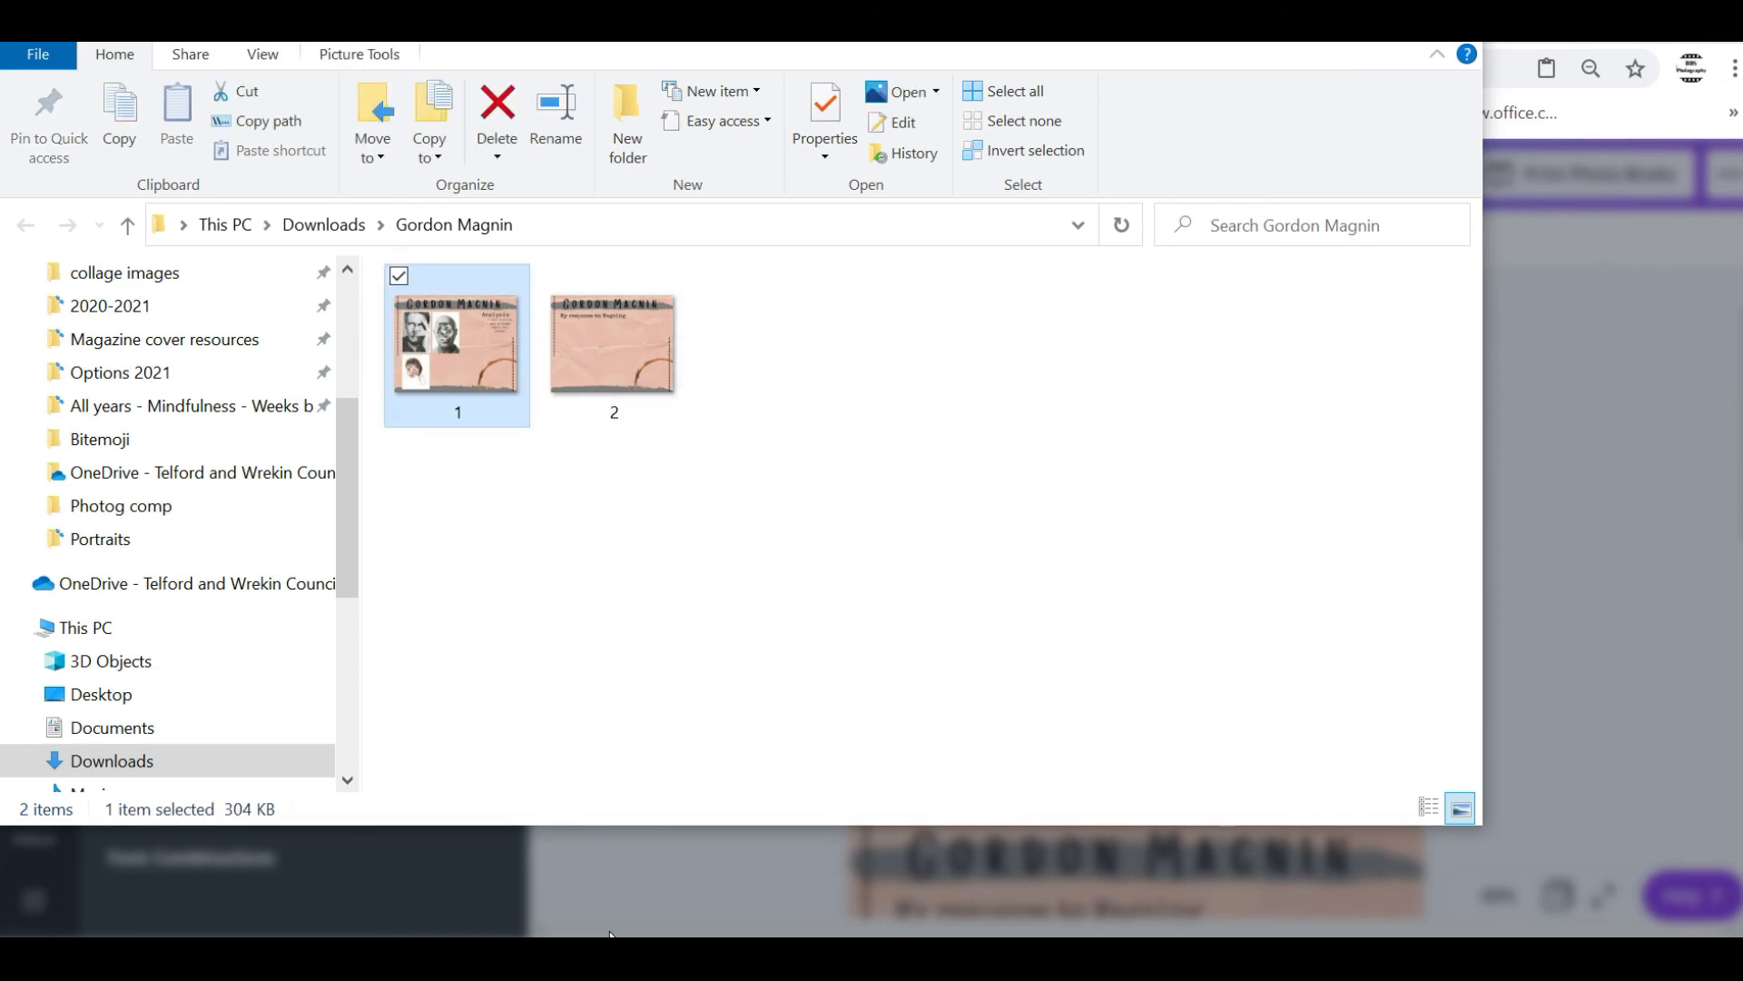
# Copy both extracted page images, switch to PowerPoint, and paste them onto a new slide
pyautogui.click(556, 276)
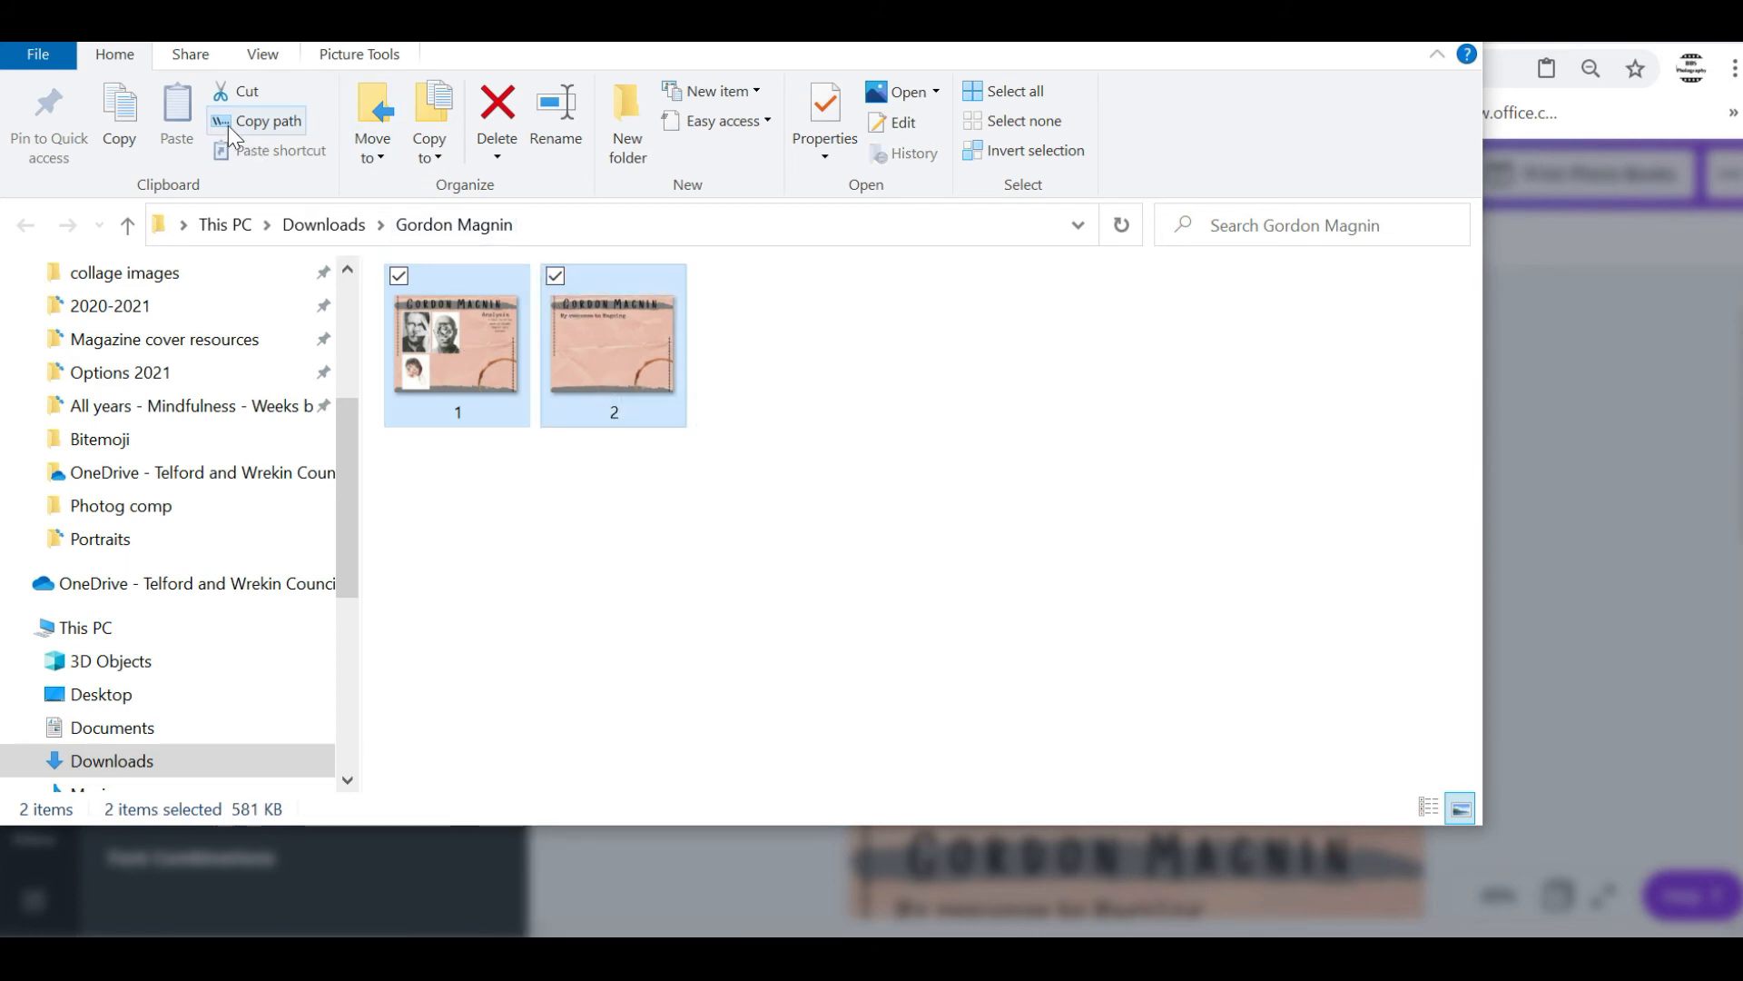
pyautogui.click(119, 113)
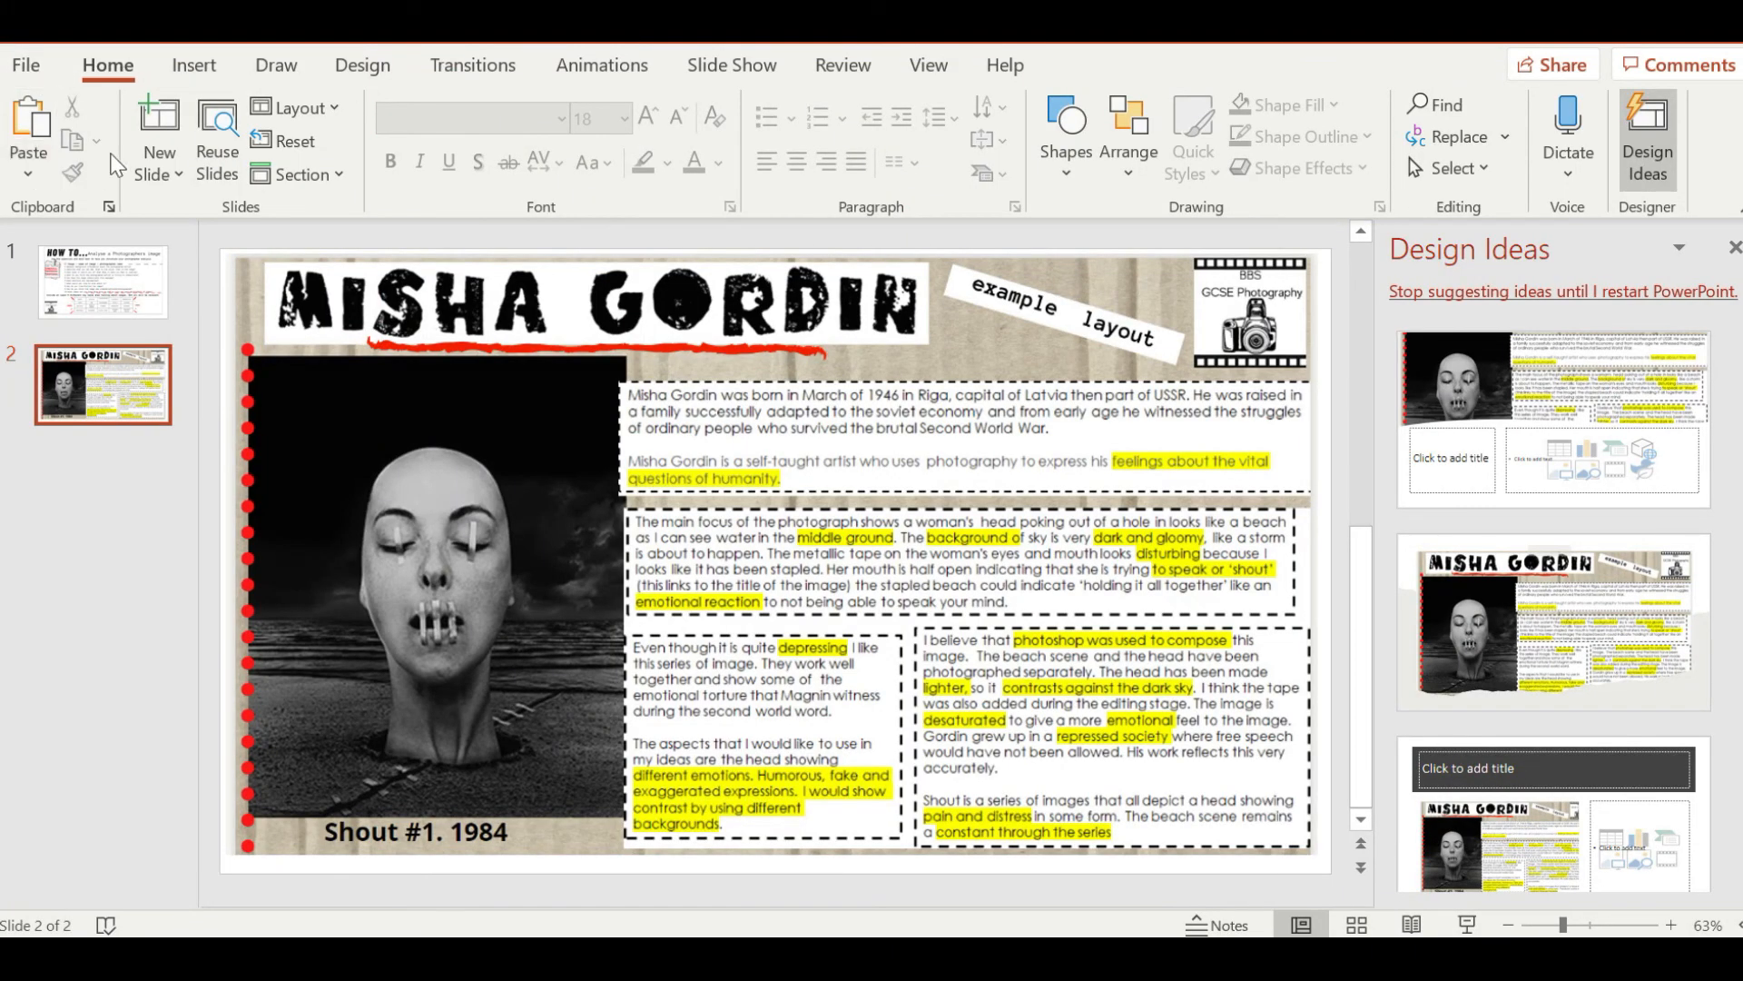
pyautogui.click(158, 127)
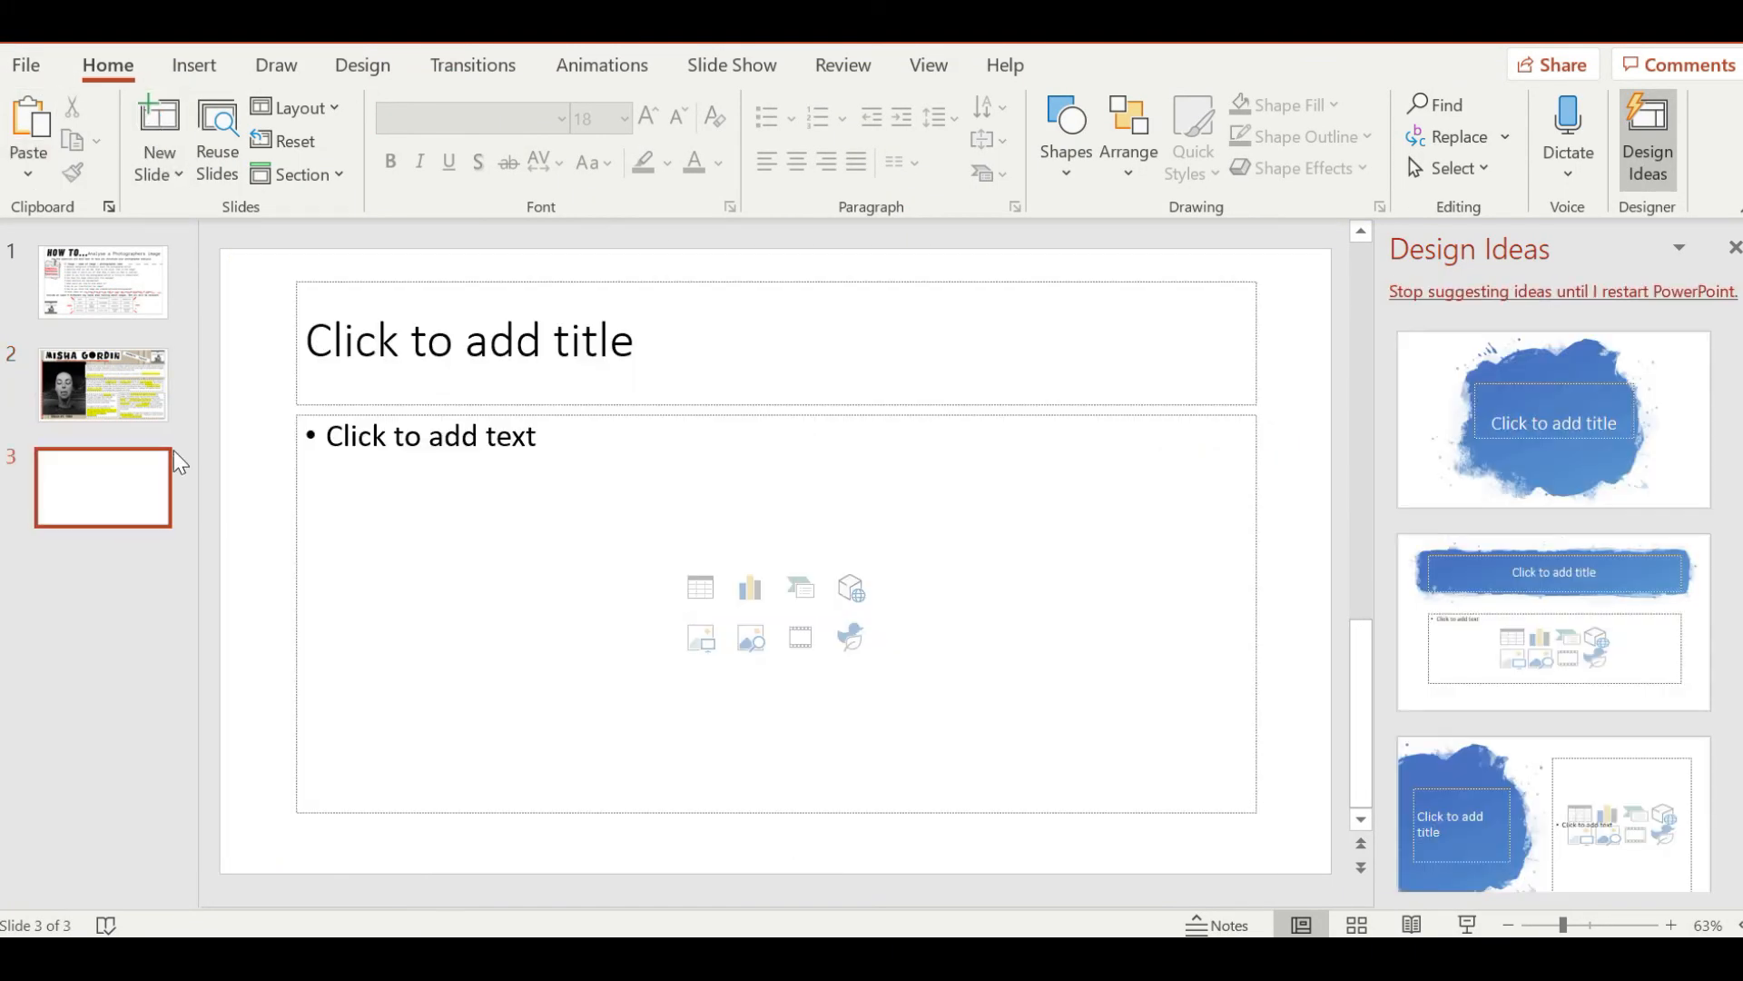
pyautogui.hotkey('ctrl', 'v')
# Separate the two pasted pictures, moving the analysis page picture to the slide's upper-left corner
pyautogui.moveTo(816, 529); pyautogui.dragTo(1023, 568)
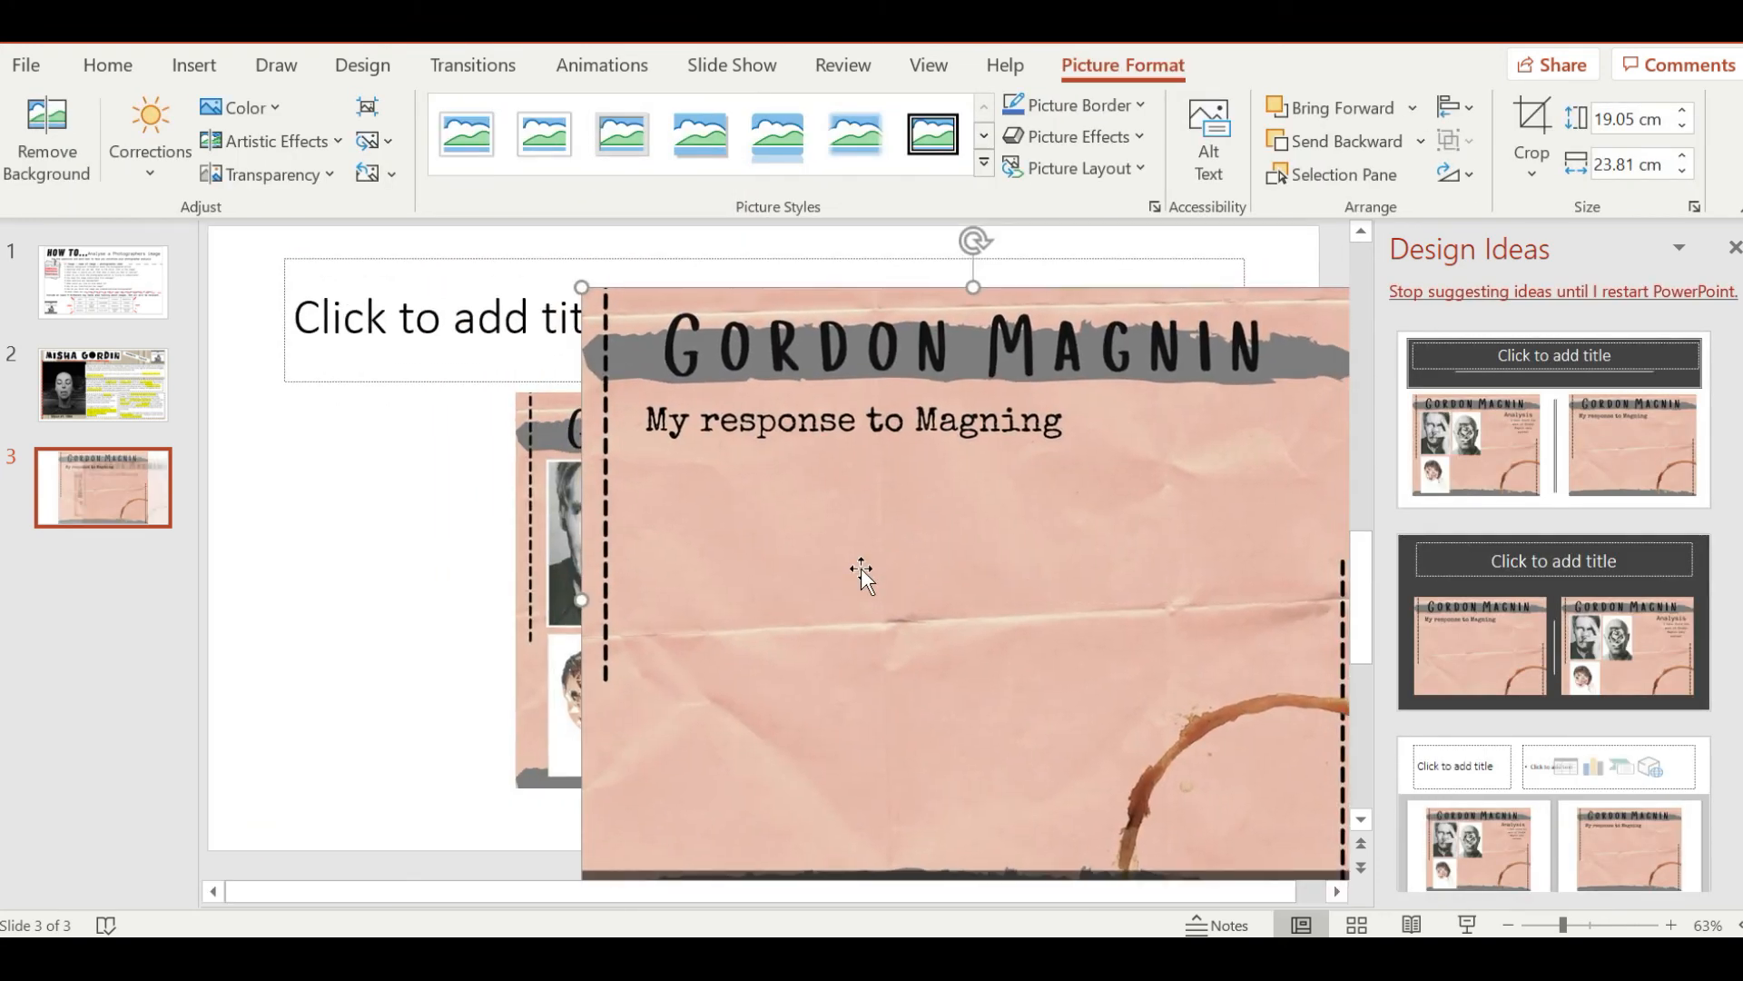
pyautogui.click(489, 460)
pyautogui.moveTo(490, 460); pyautogui.dragTo(237, 370)
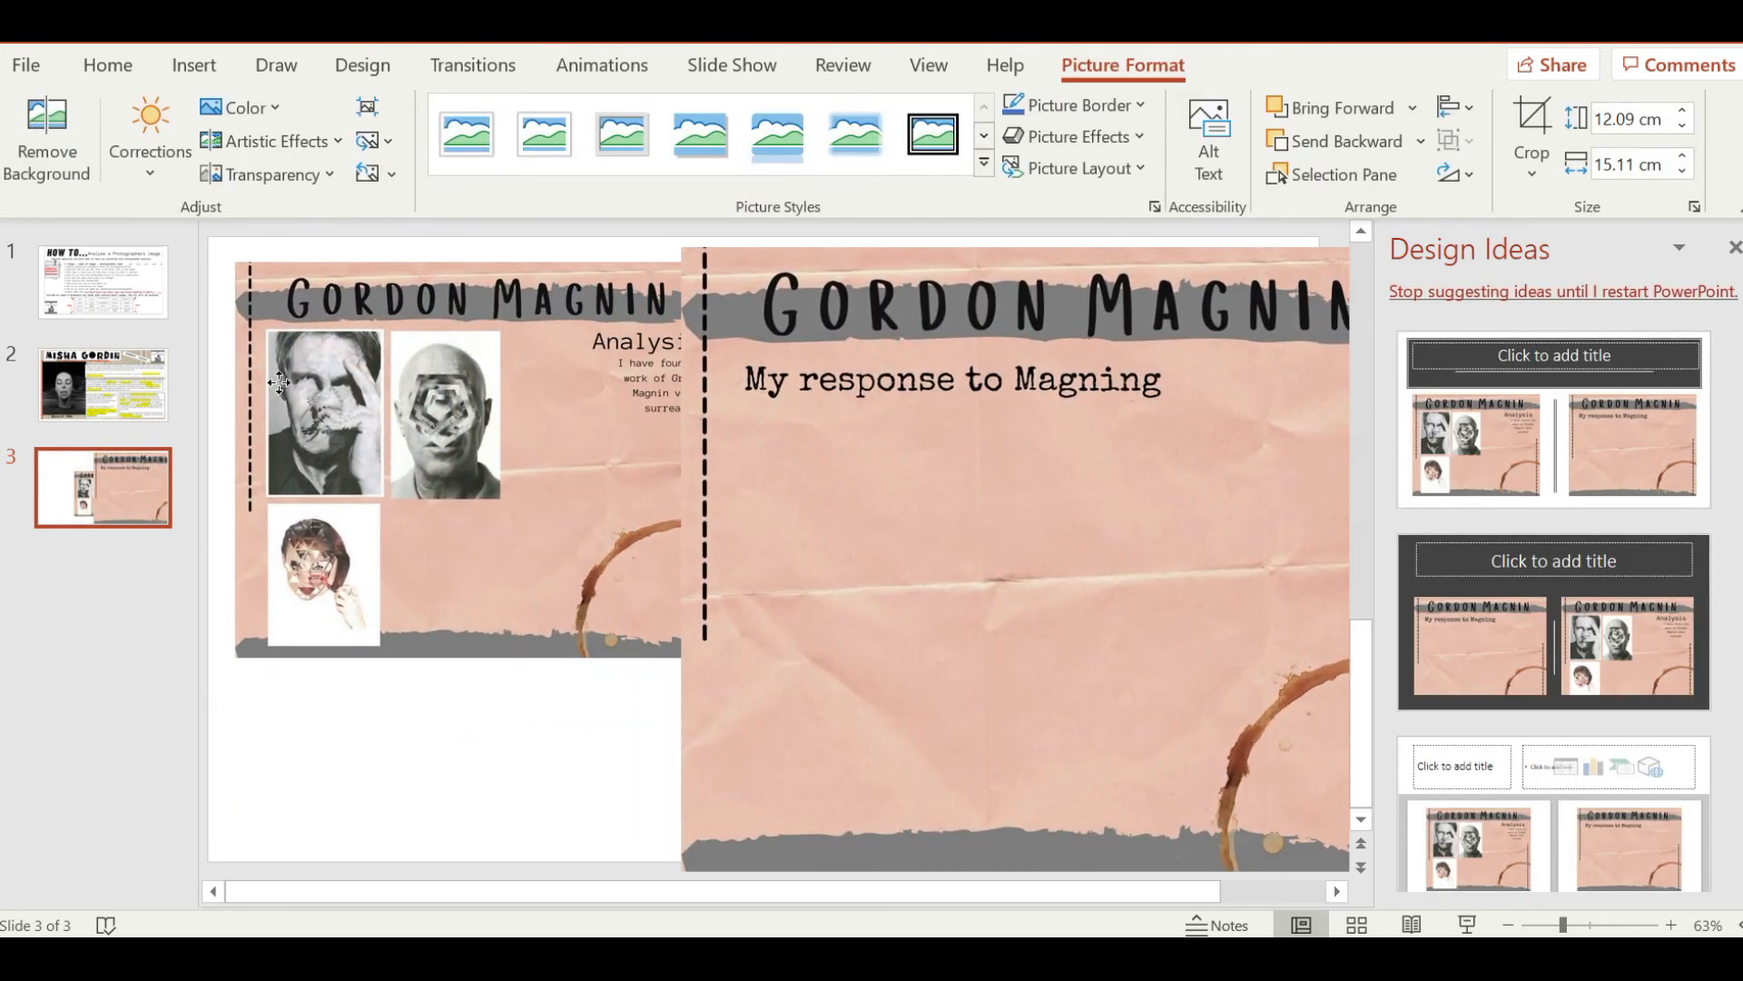
# Insert a blank fourth slide and move the "My response to Magning" picture from slide 3 onto it, centred
pyautogui.click(195, 66)
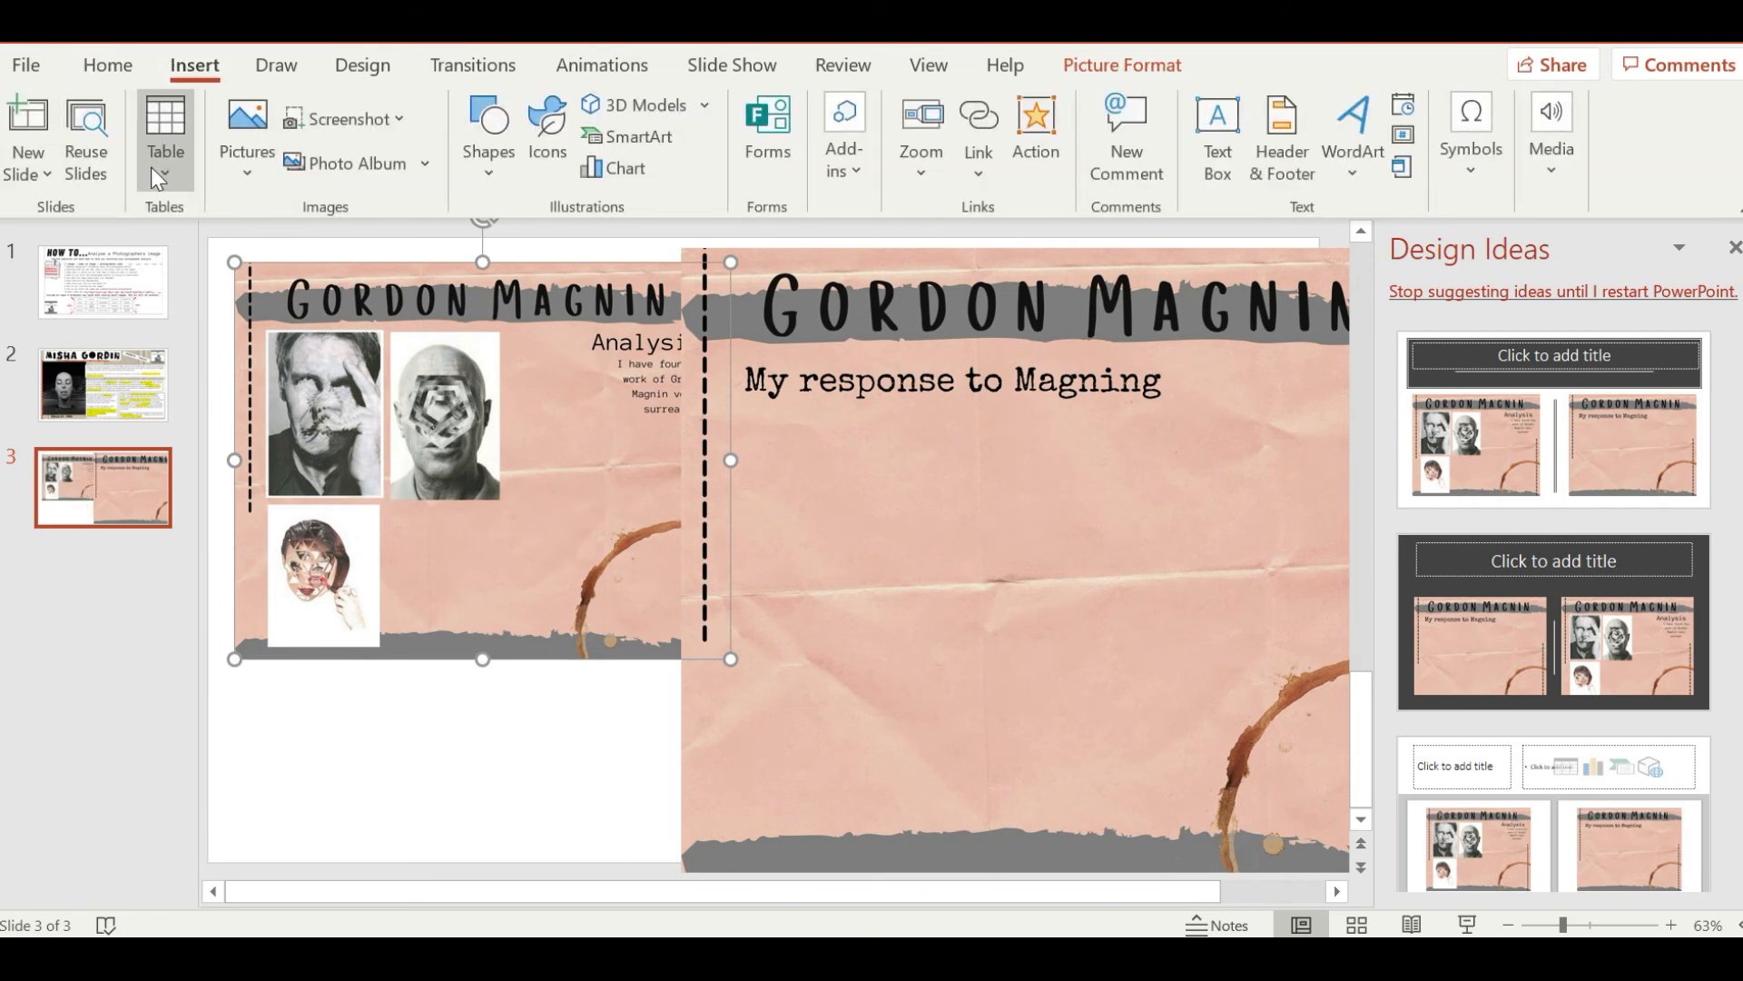
pyautogui.click(44, 164)
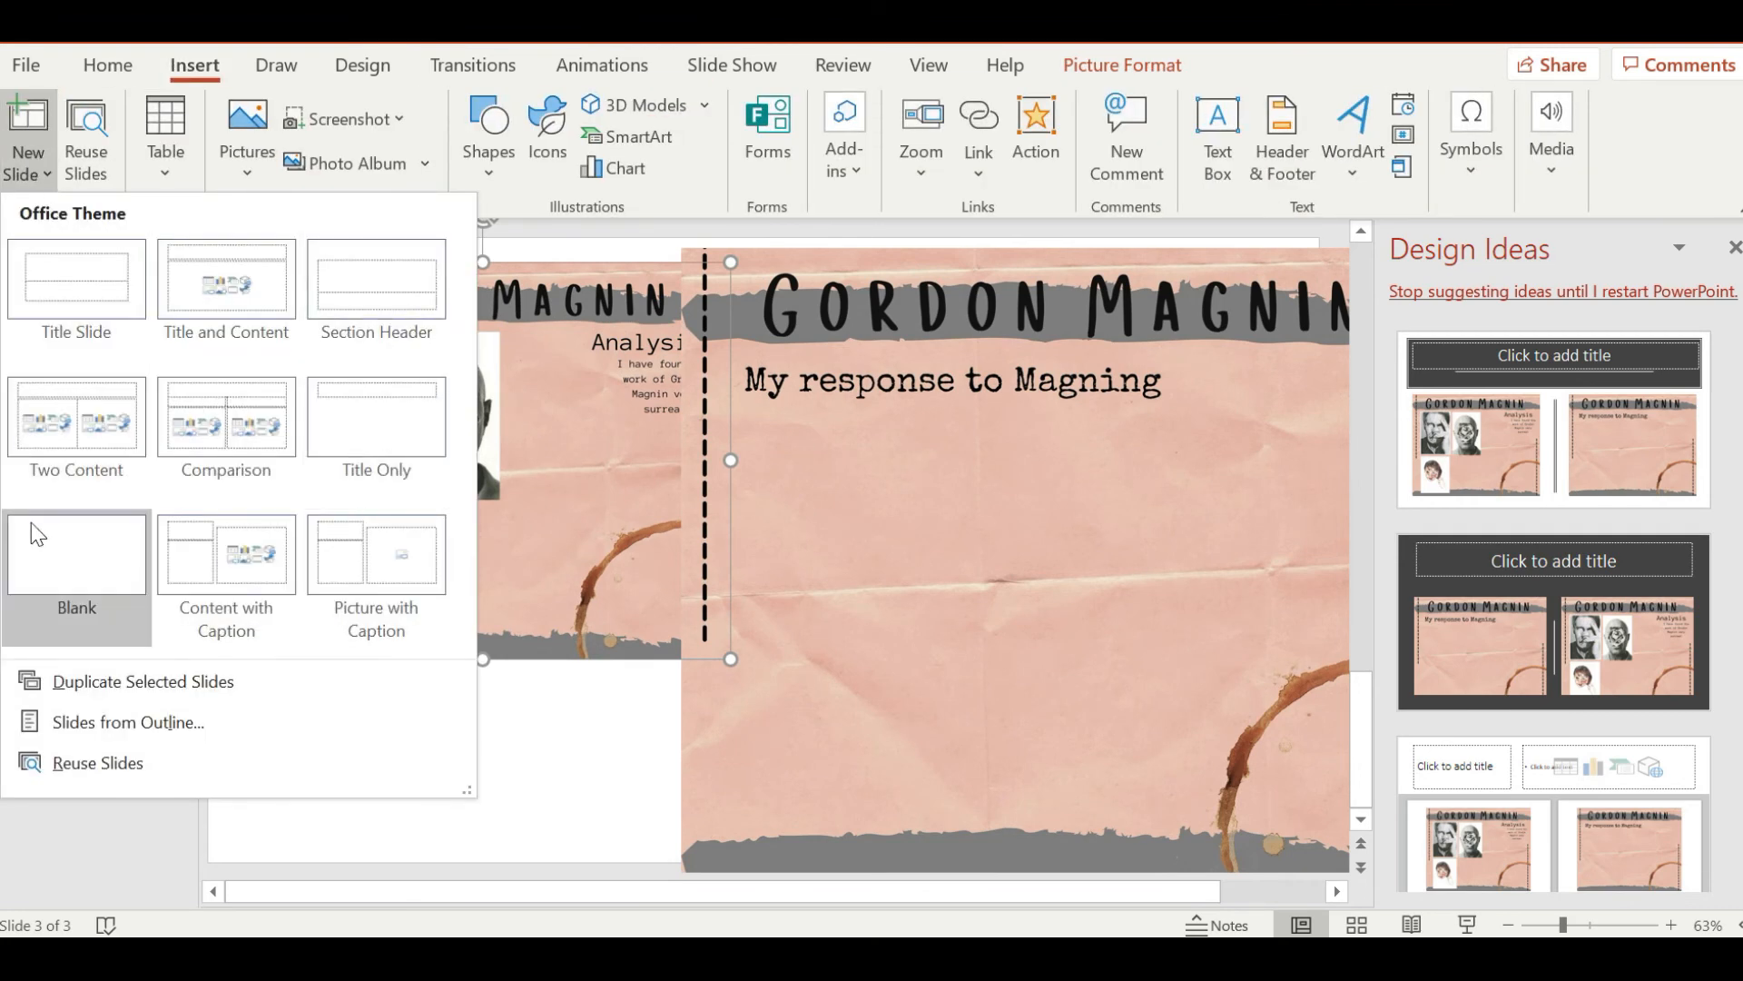
pyautogui.click(41, 536)
pyautogui.click(115, 525)
pyautogui.click(766, 494)
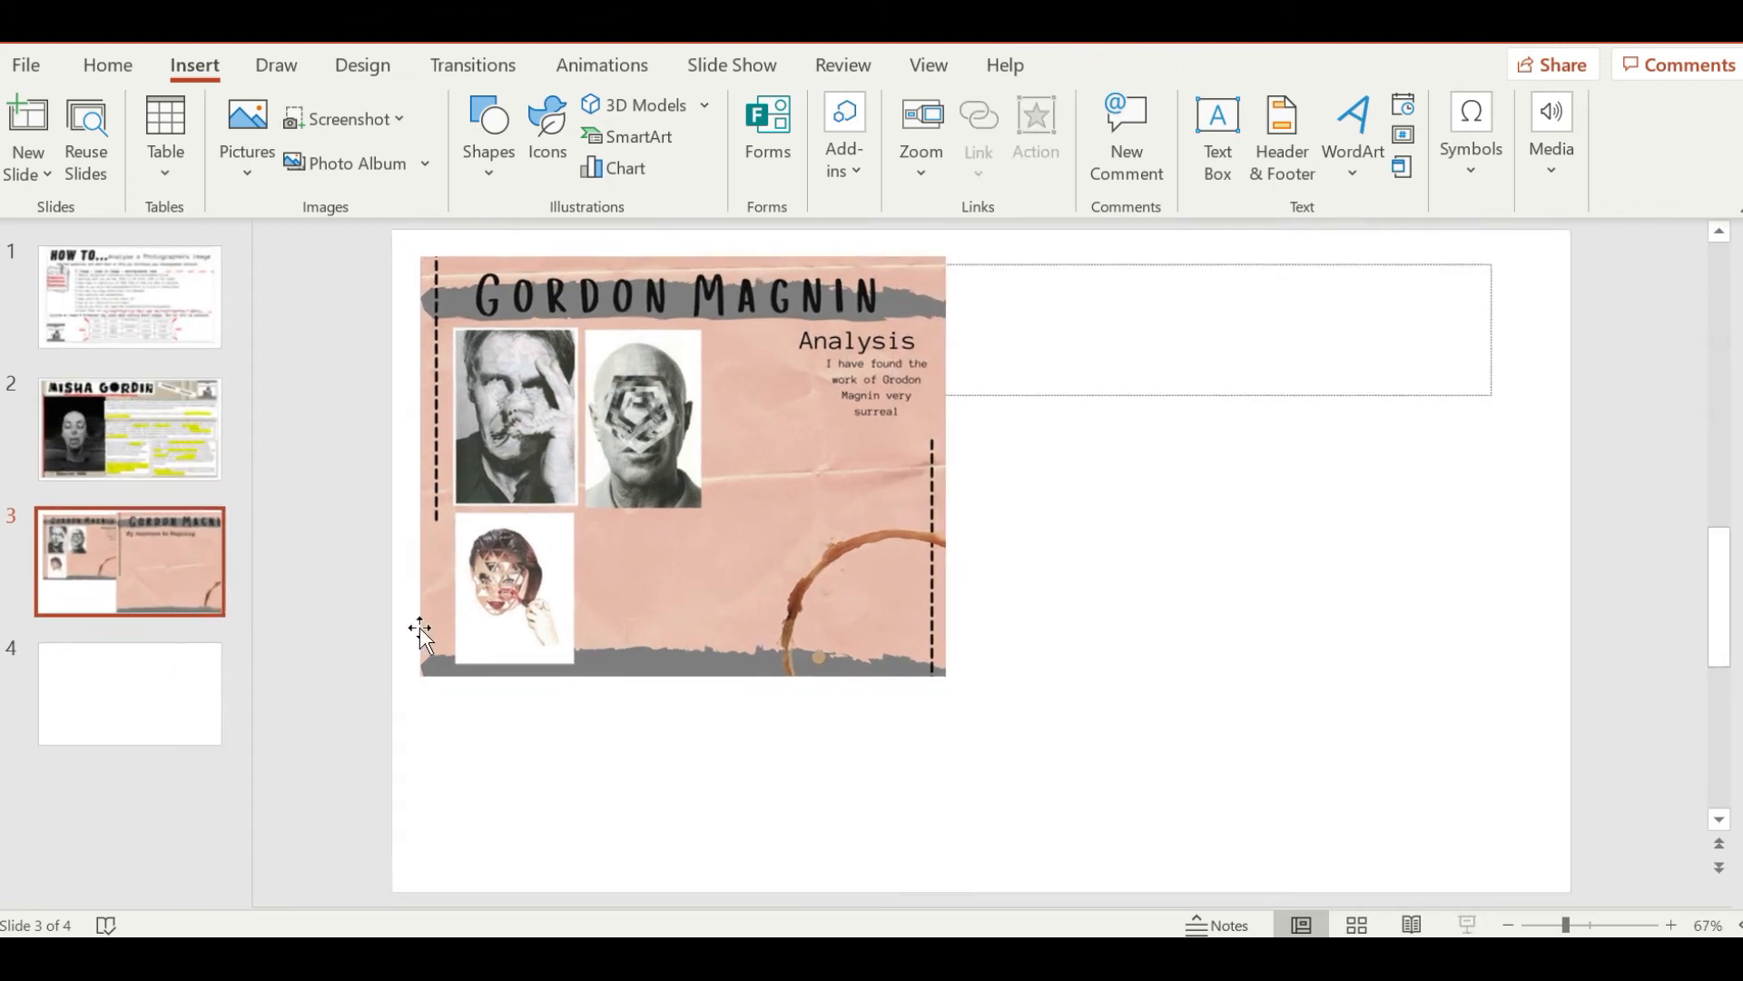
pyautogui.click(109, 678)
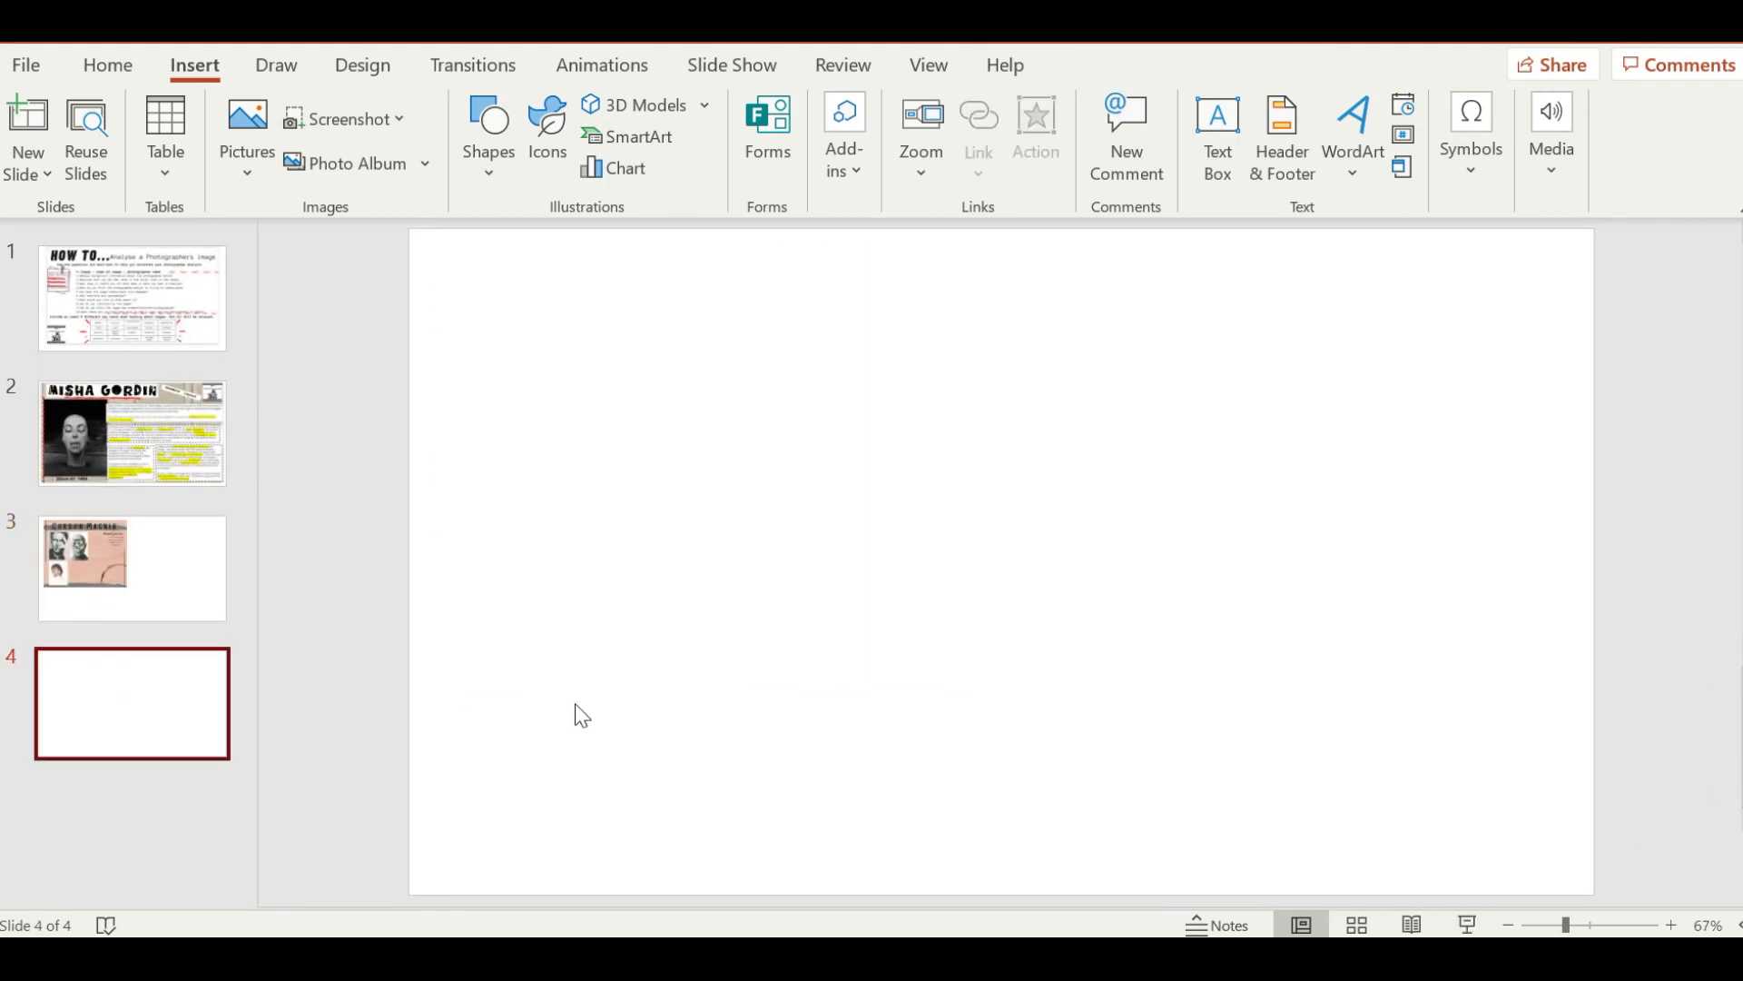
pyautogui.hotkey('ctrl', 'v')
pyautogui.moveTo(896, 539); pyautogui.dragTo(904, 502)
# On slide 3, enlarge the analysis page picture to the slide's height, centre it, and delete the empty placeholder behind it
pyautogui.click(69, 481)
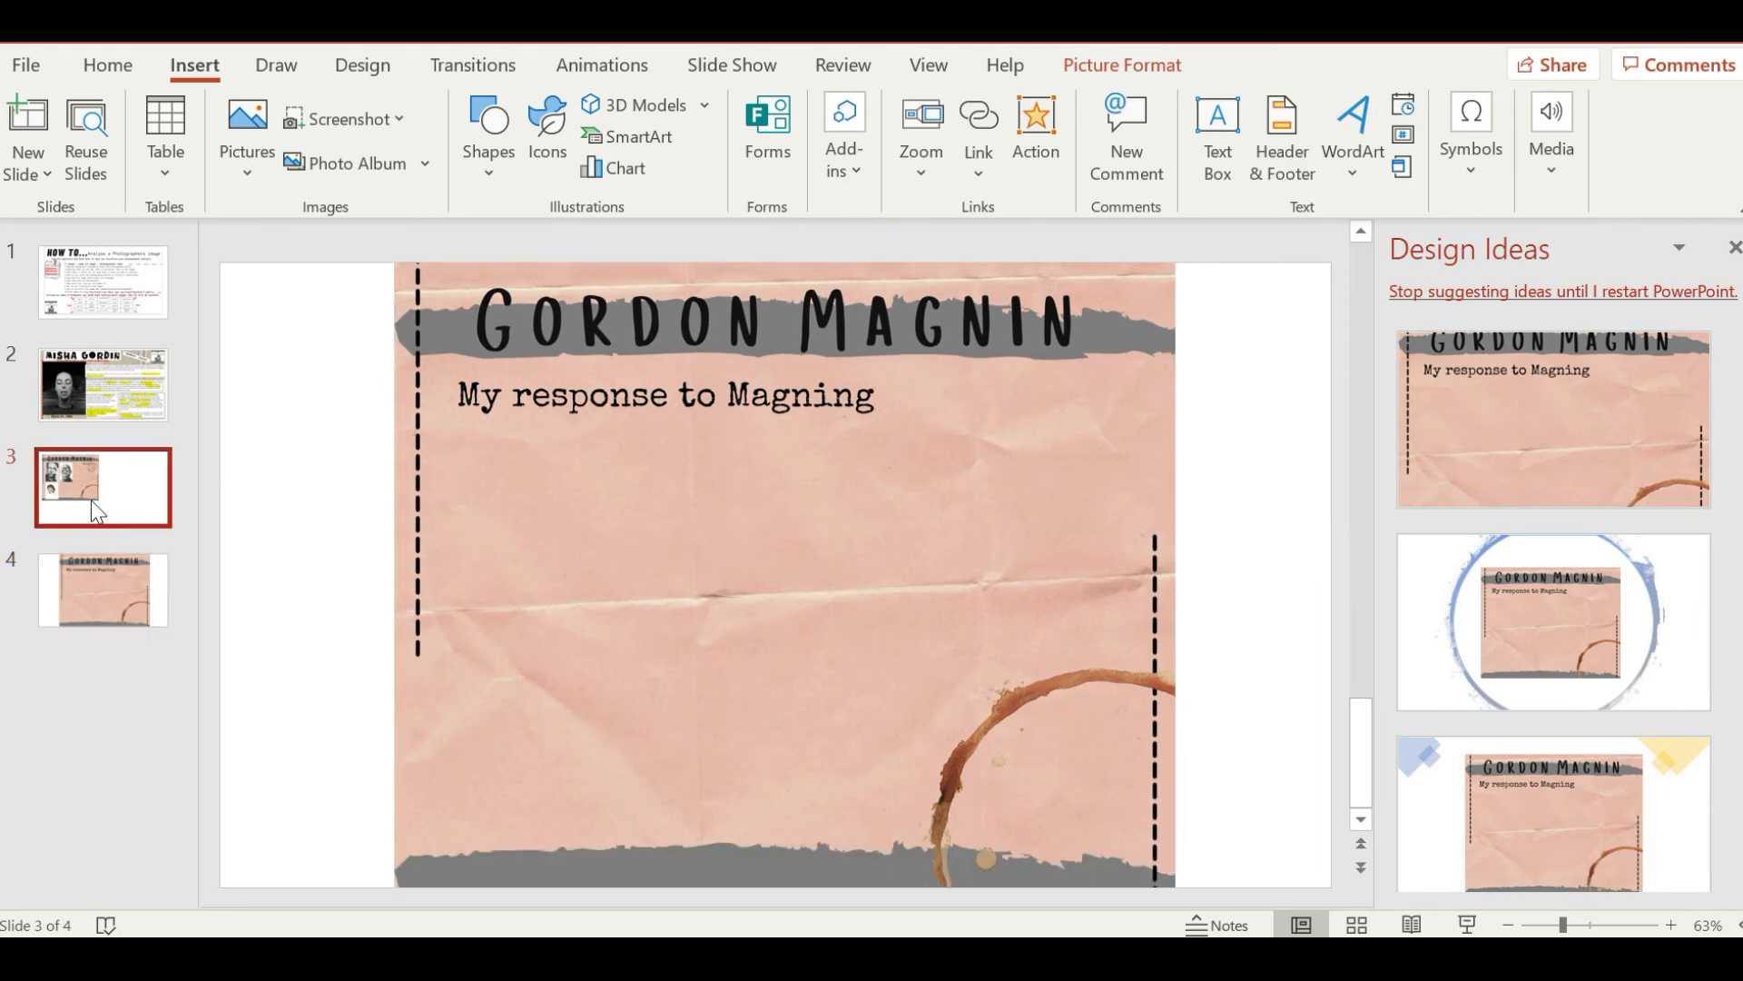
pyautogui.moveTo(611, 467); pyautogui.dragTo(591, 448)
pyautogui.moveTo(806, 669); pyautogui.dragTo(1095, 826)
pyautogui.moveTo(974, 714); pyautogui.dragTo(1038, 712)
pyautogui.click(1223, 689)
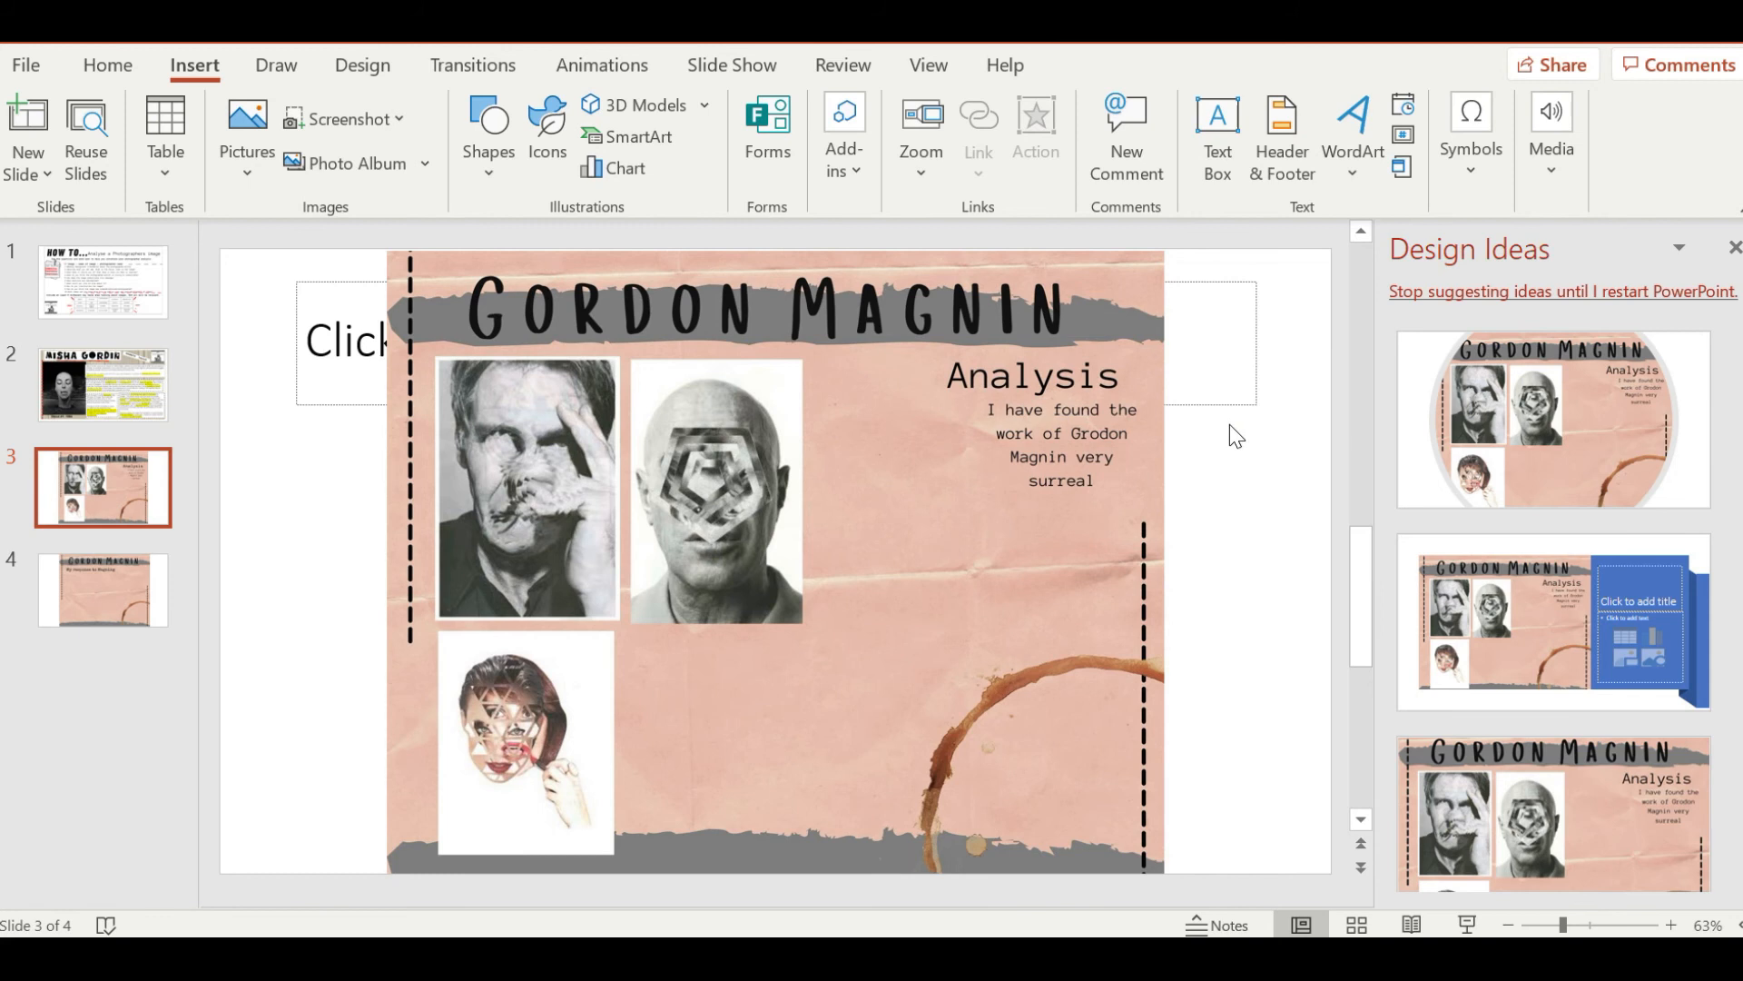
pyautogui.click(1207, 408)
pyautogui.press('Delete')
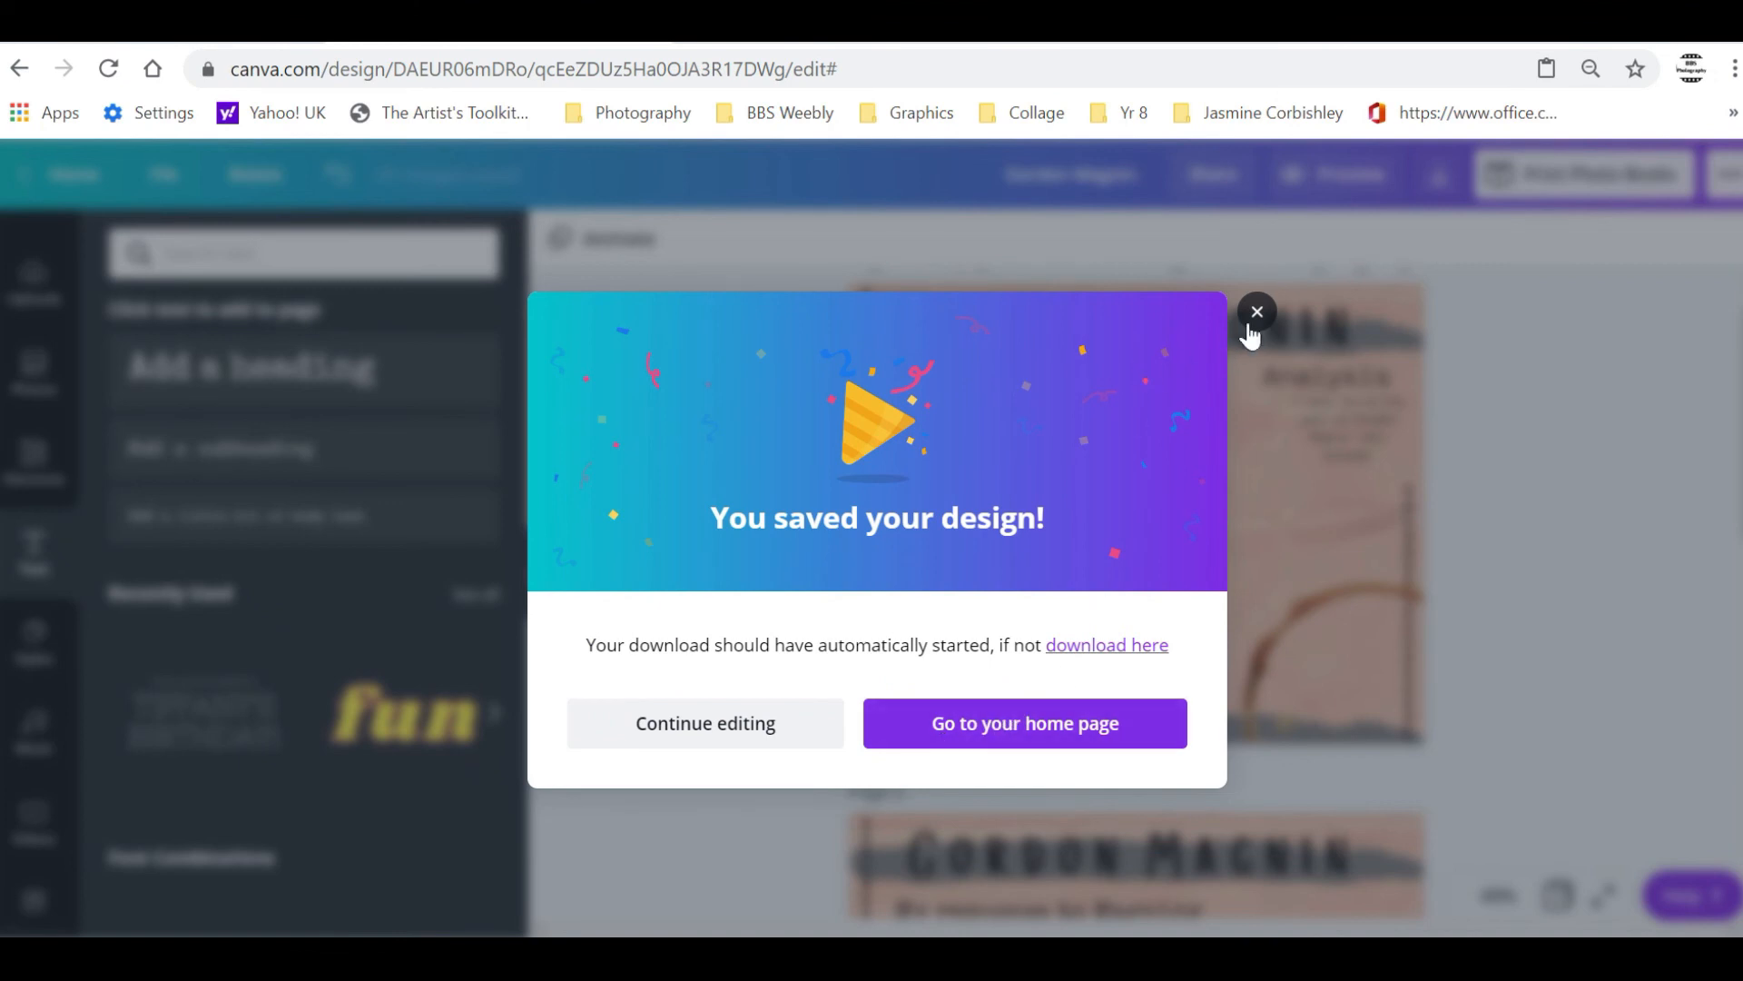
# Switch to Canva, dismiss the saved-design message, look through the Gordon Magnin PDF, and return to the design
pyautogui.click(1255, 315)
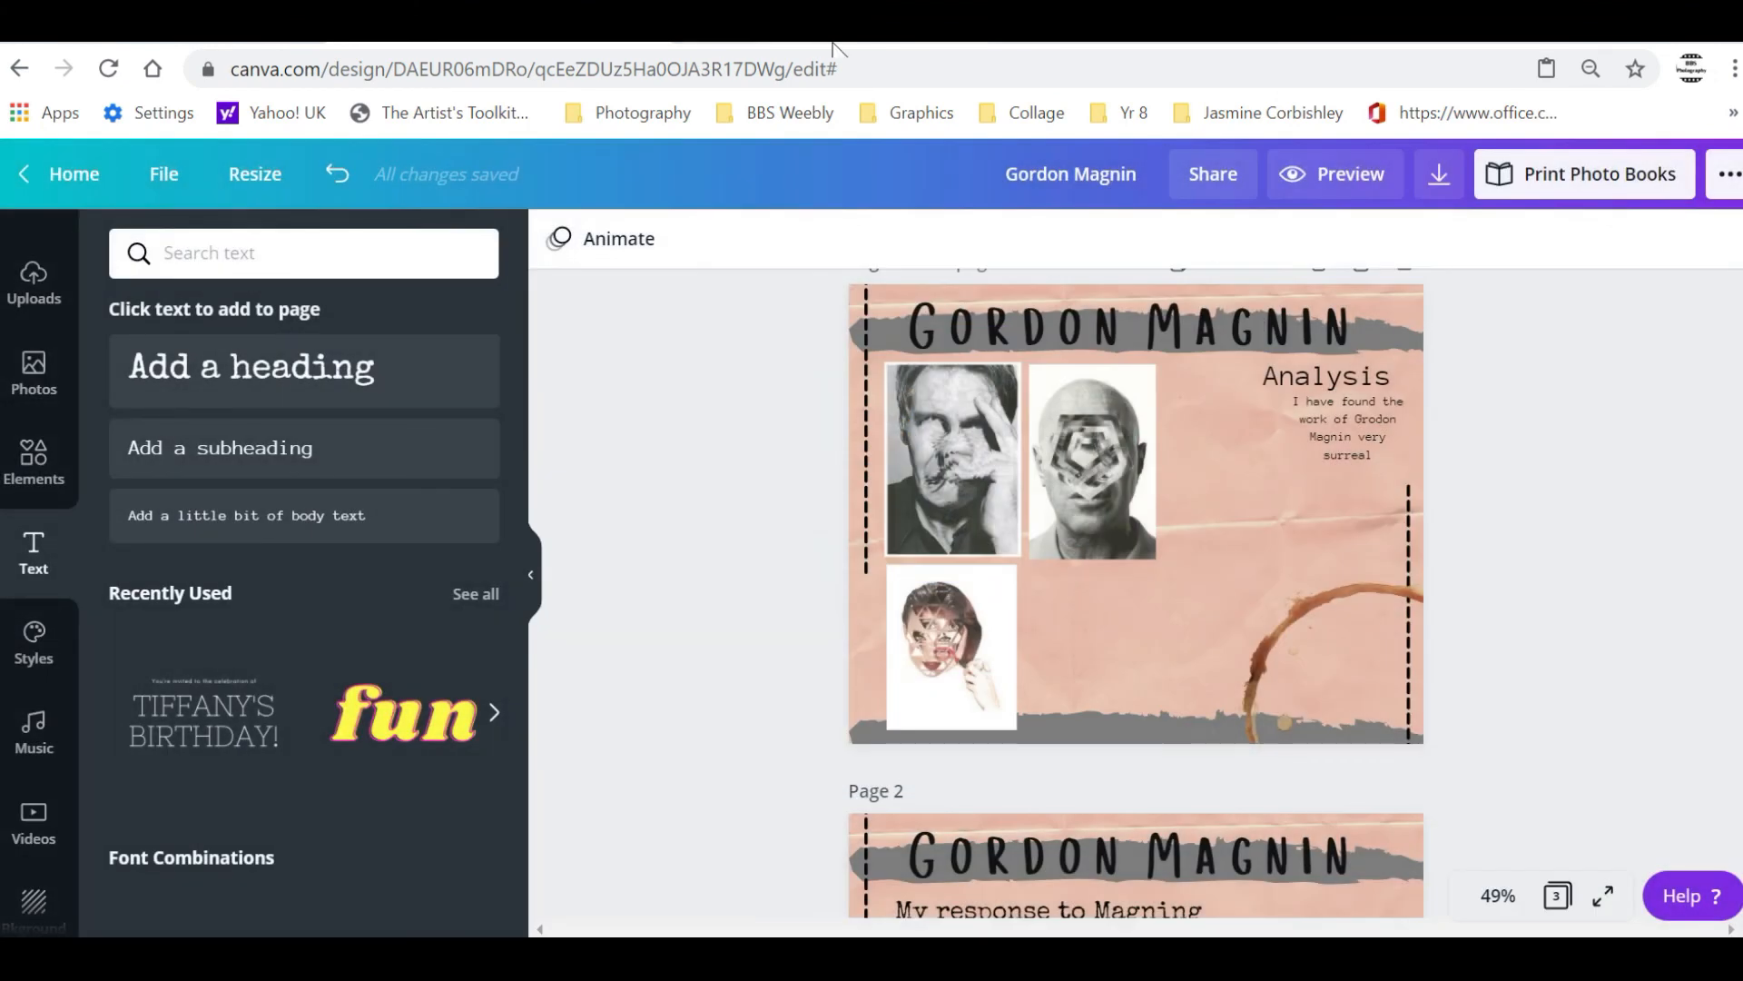
pyautogui.click(834, 44)
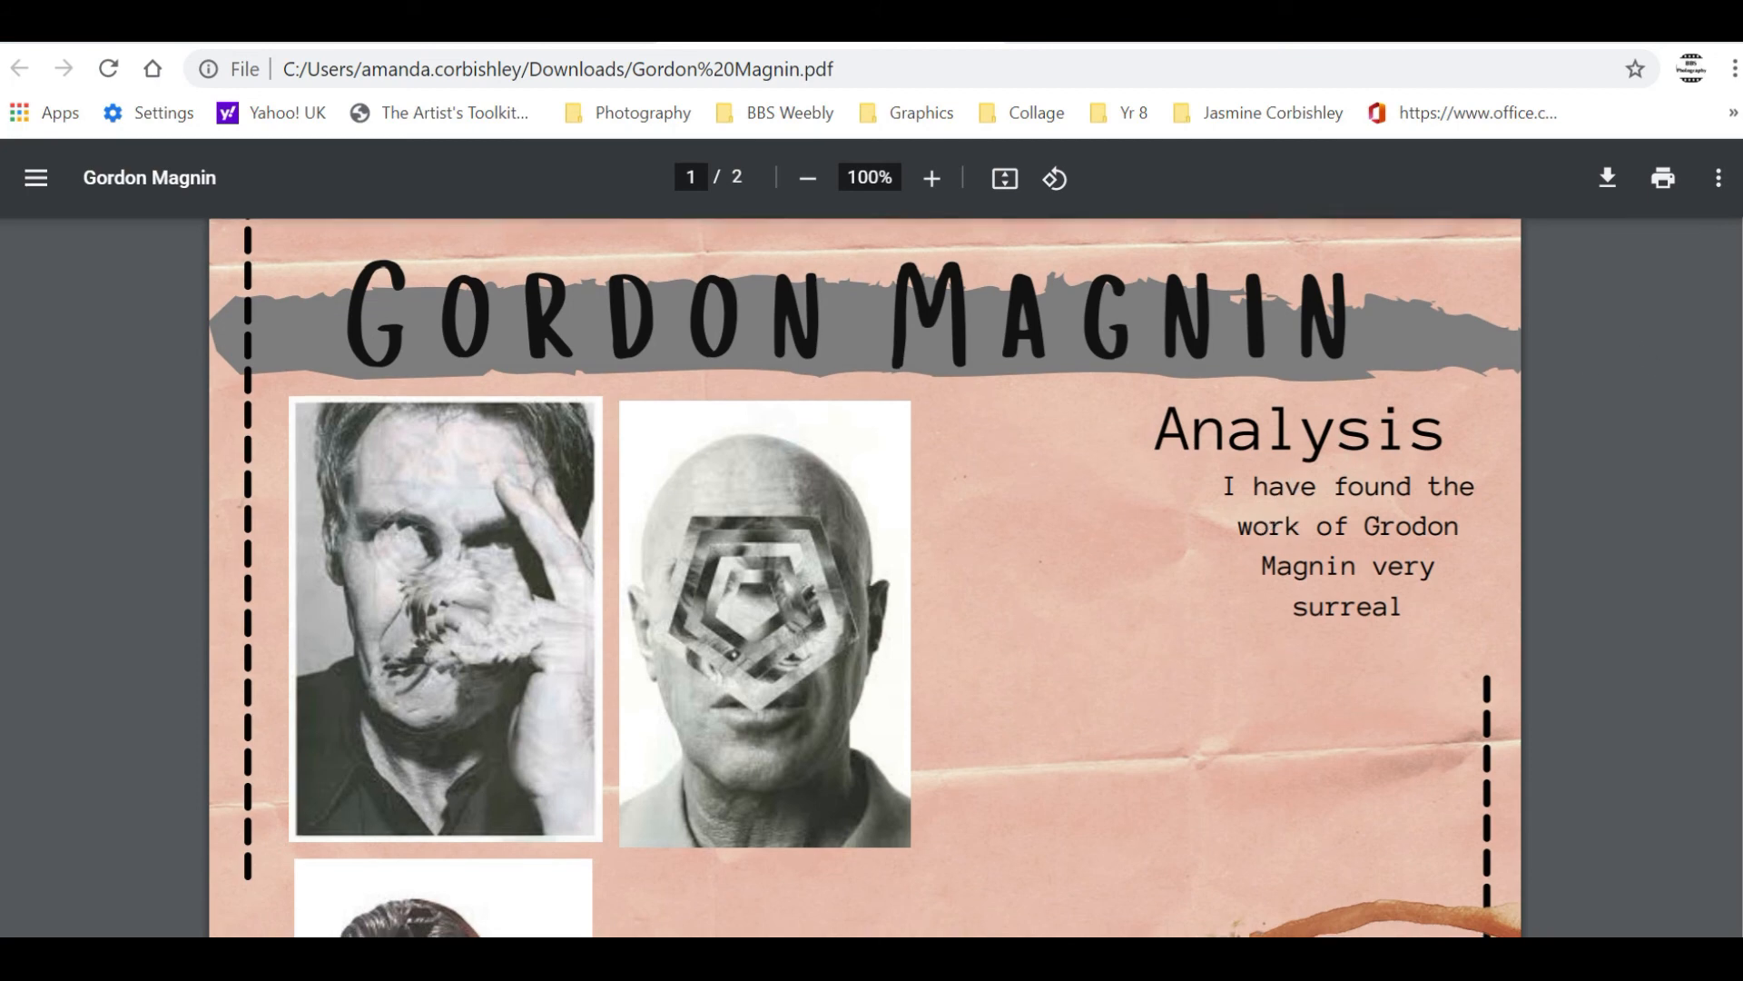
pyautogui.scroll(-15, 868, 577)
pyautogui.scroll(15, 1735, 506)
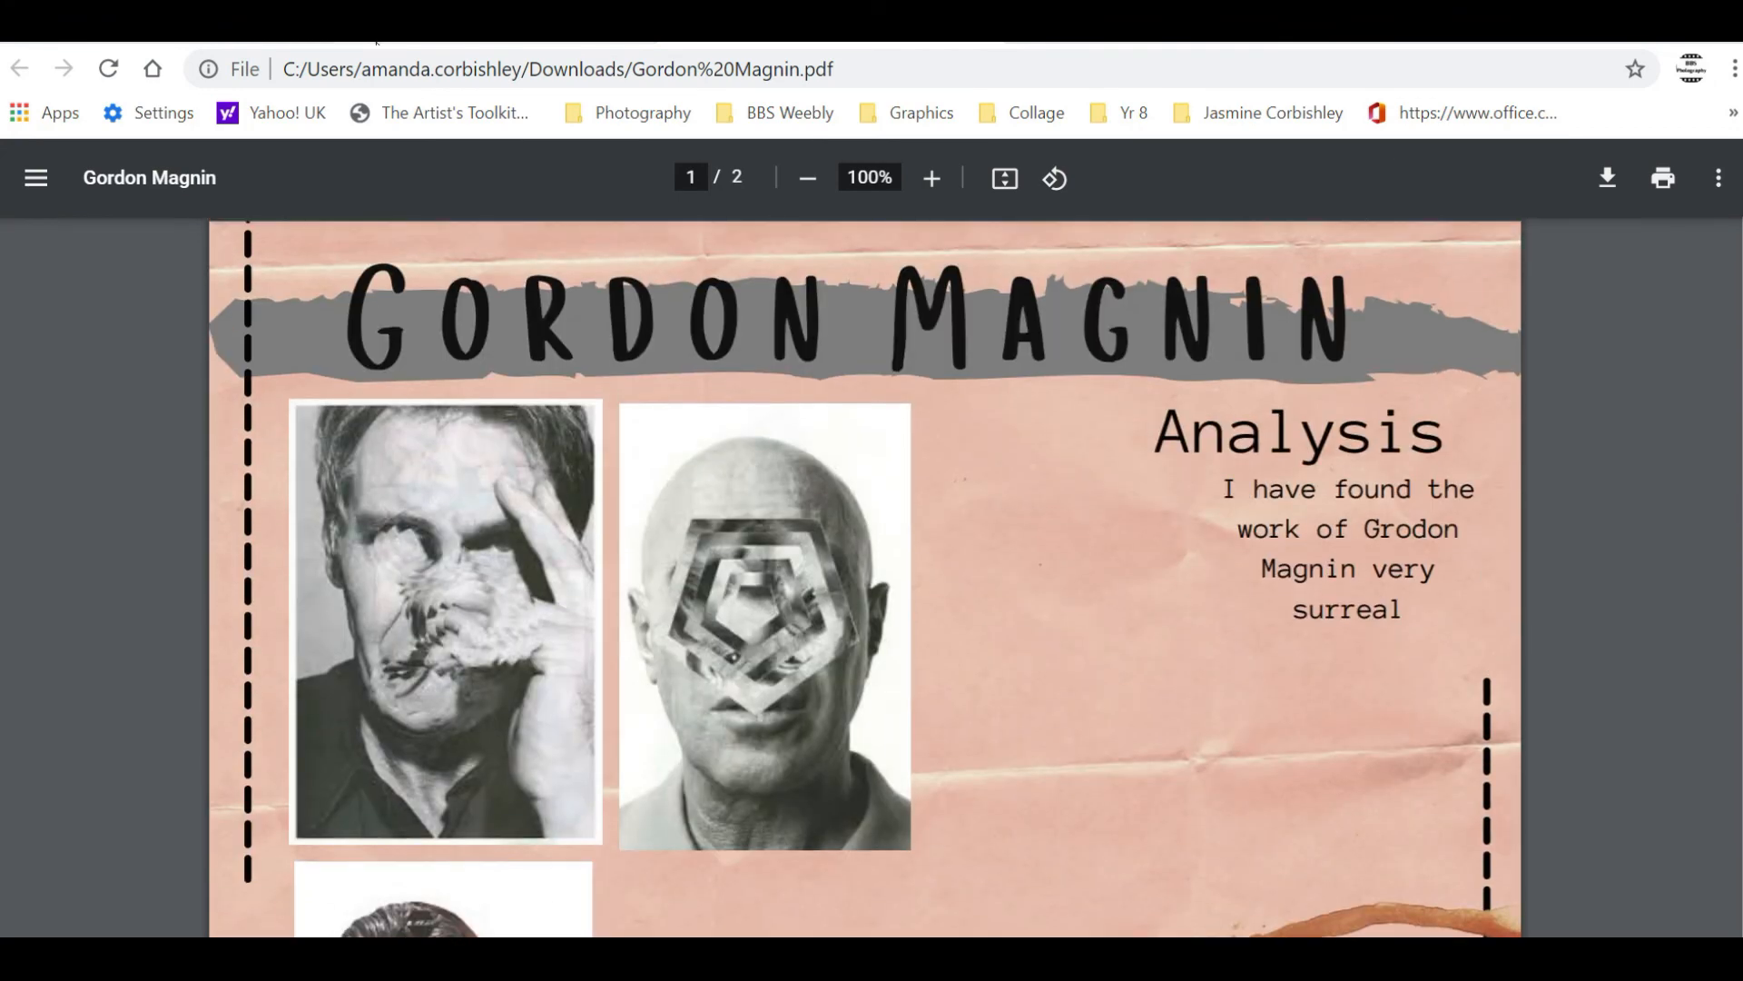
pyautogui.click(454, 42)
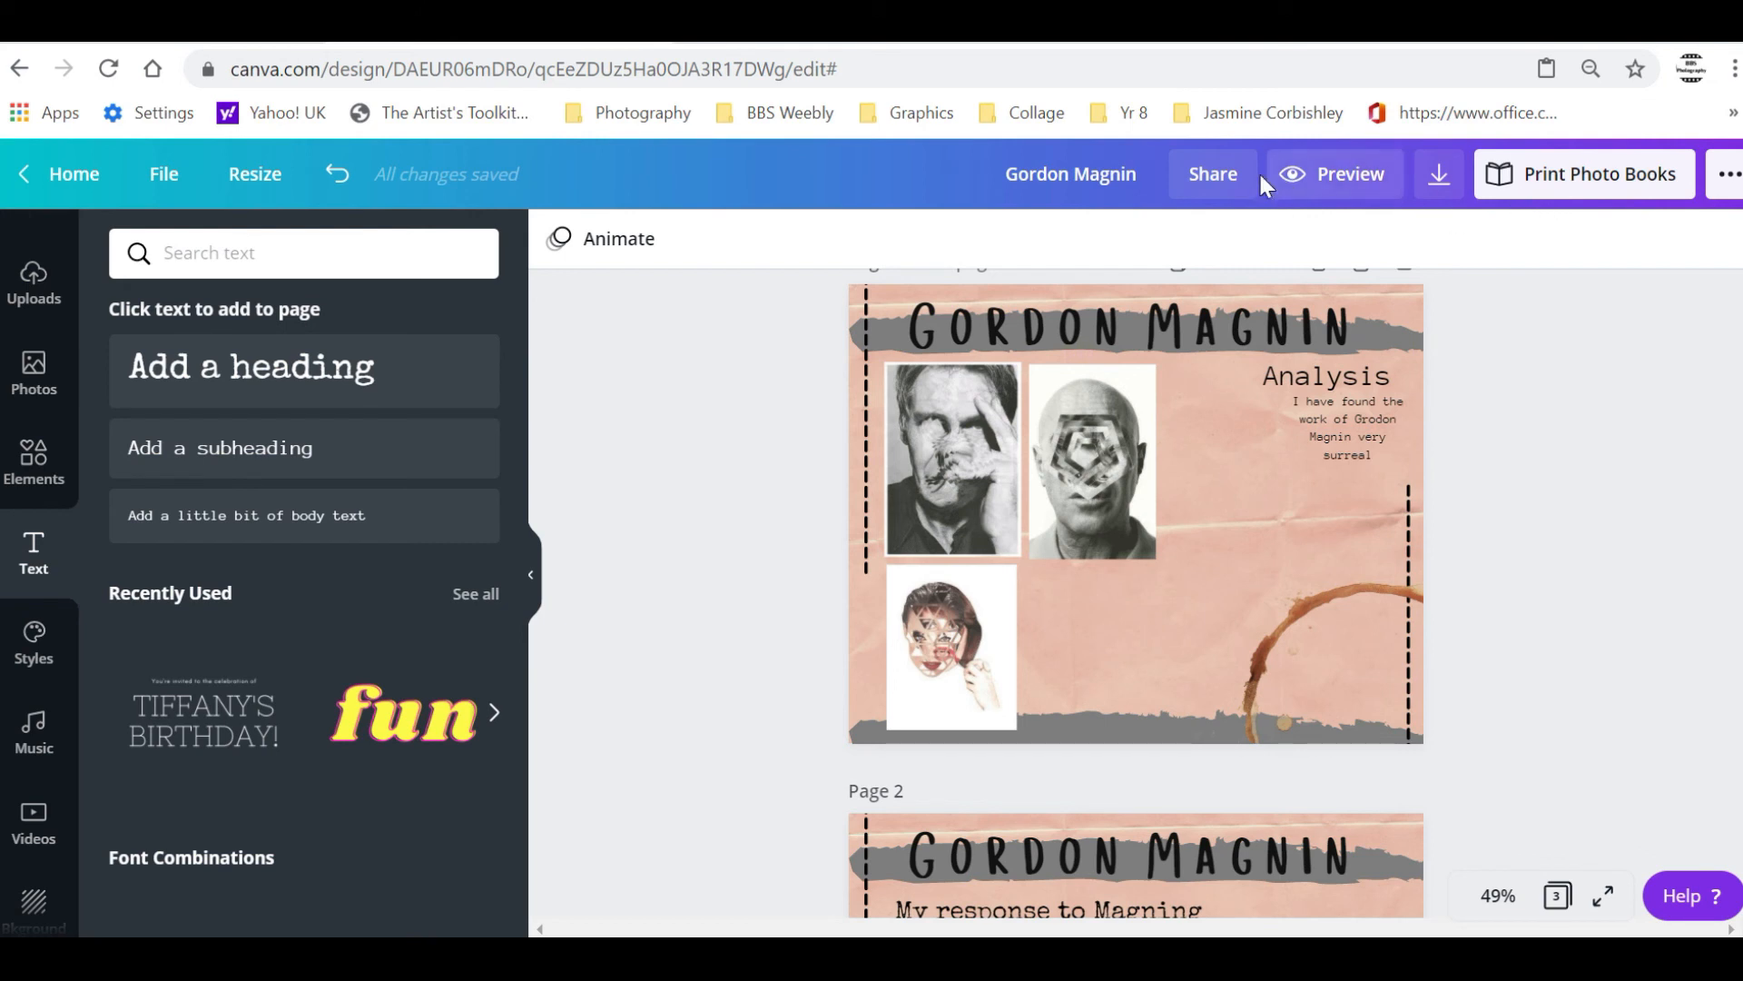
# Look through the design's sharing, publishing, print and download options, and close them without changing anything
pyautogui.click(1211, 187)
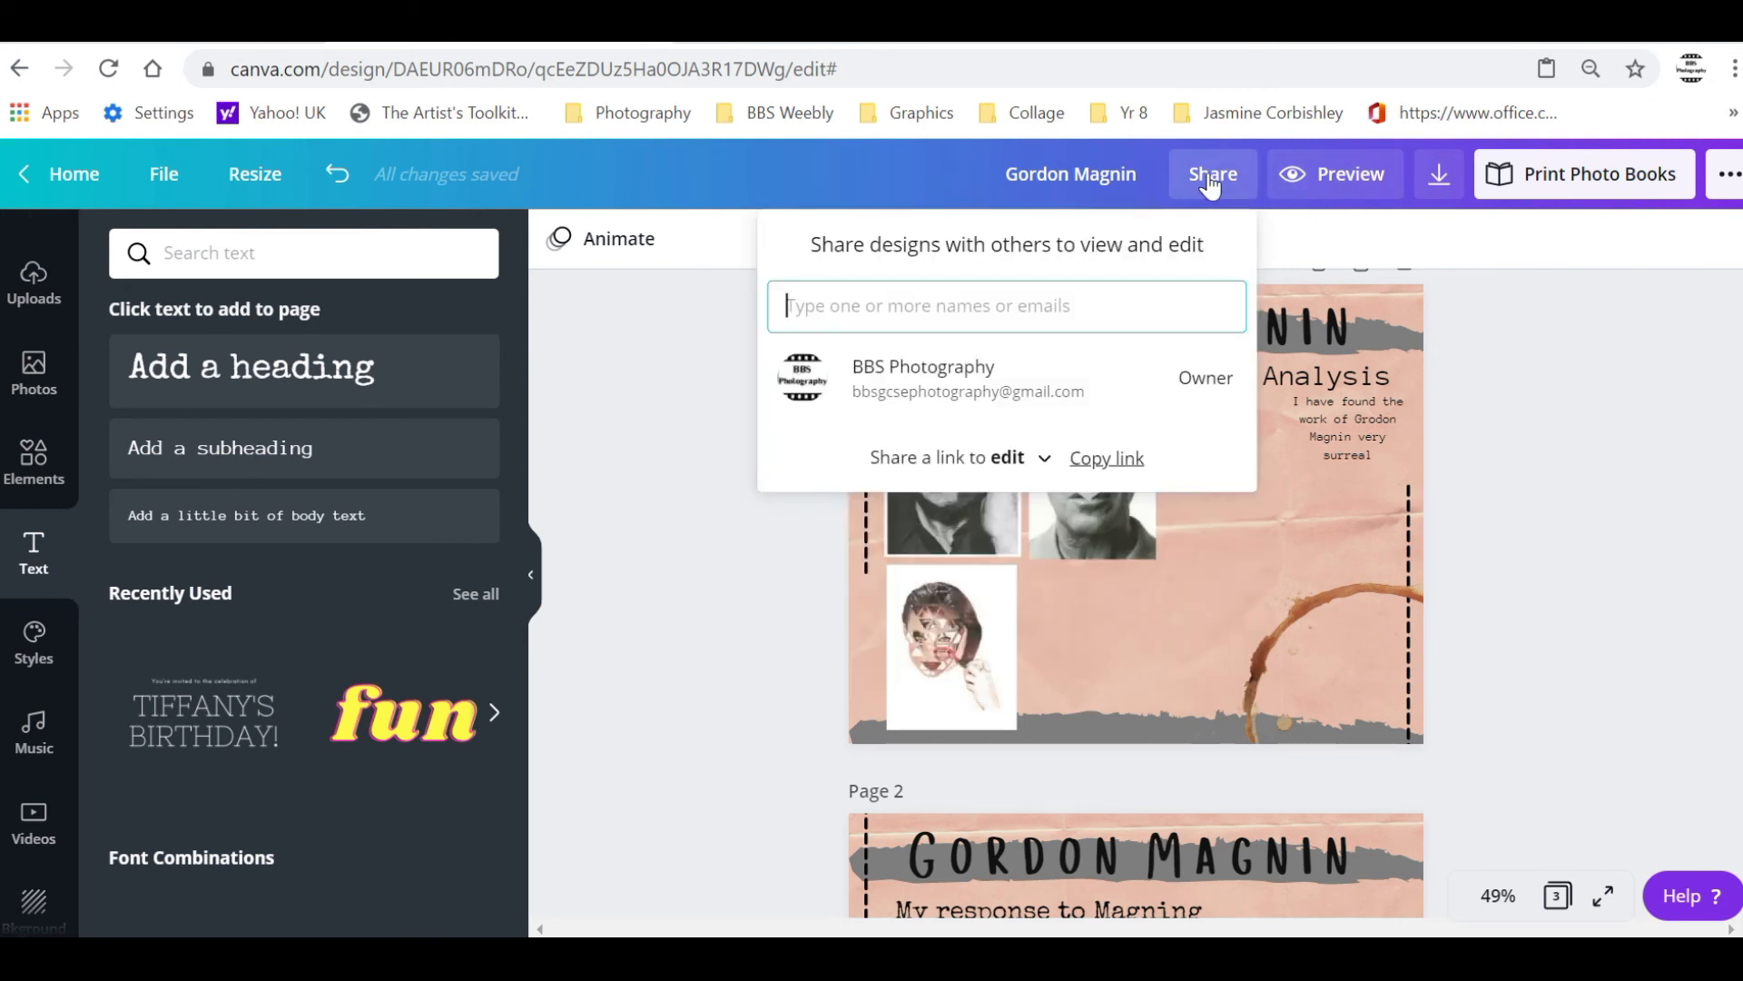
pyautogui.click(1563, 363)
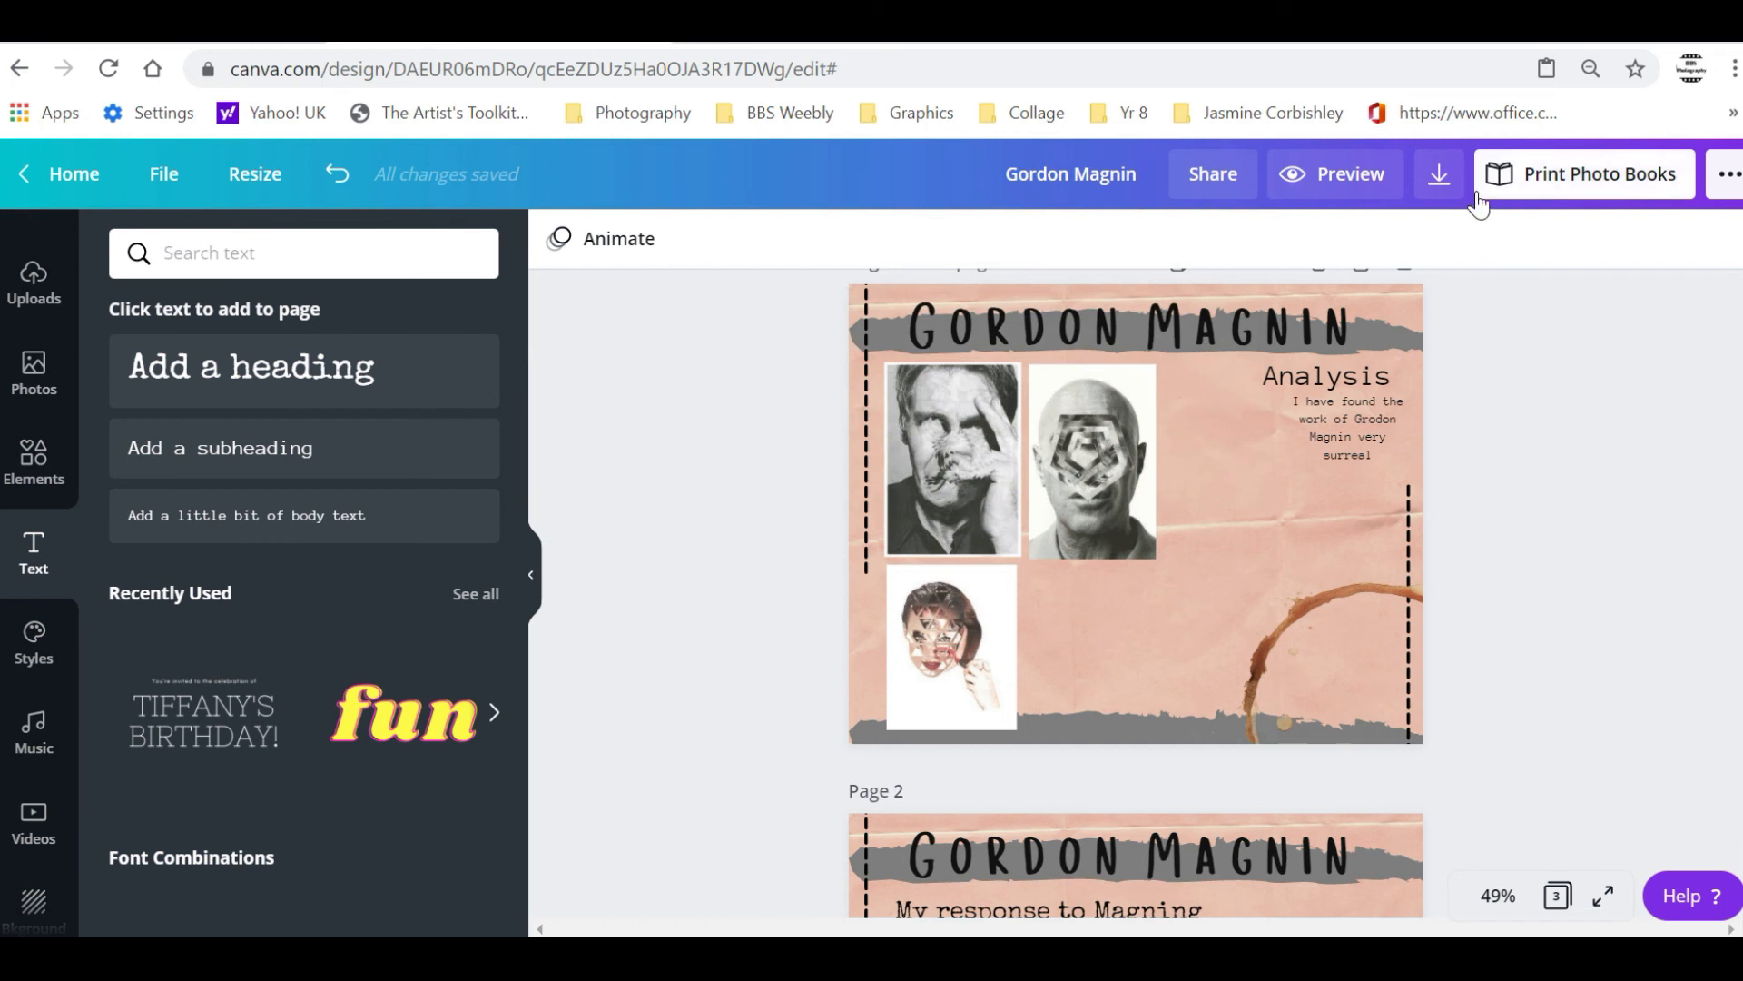
pyautogui.click(1728, 184)
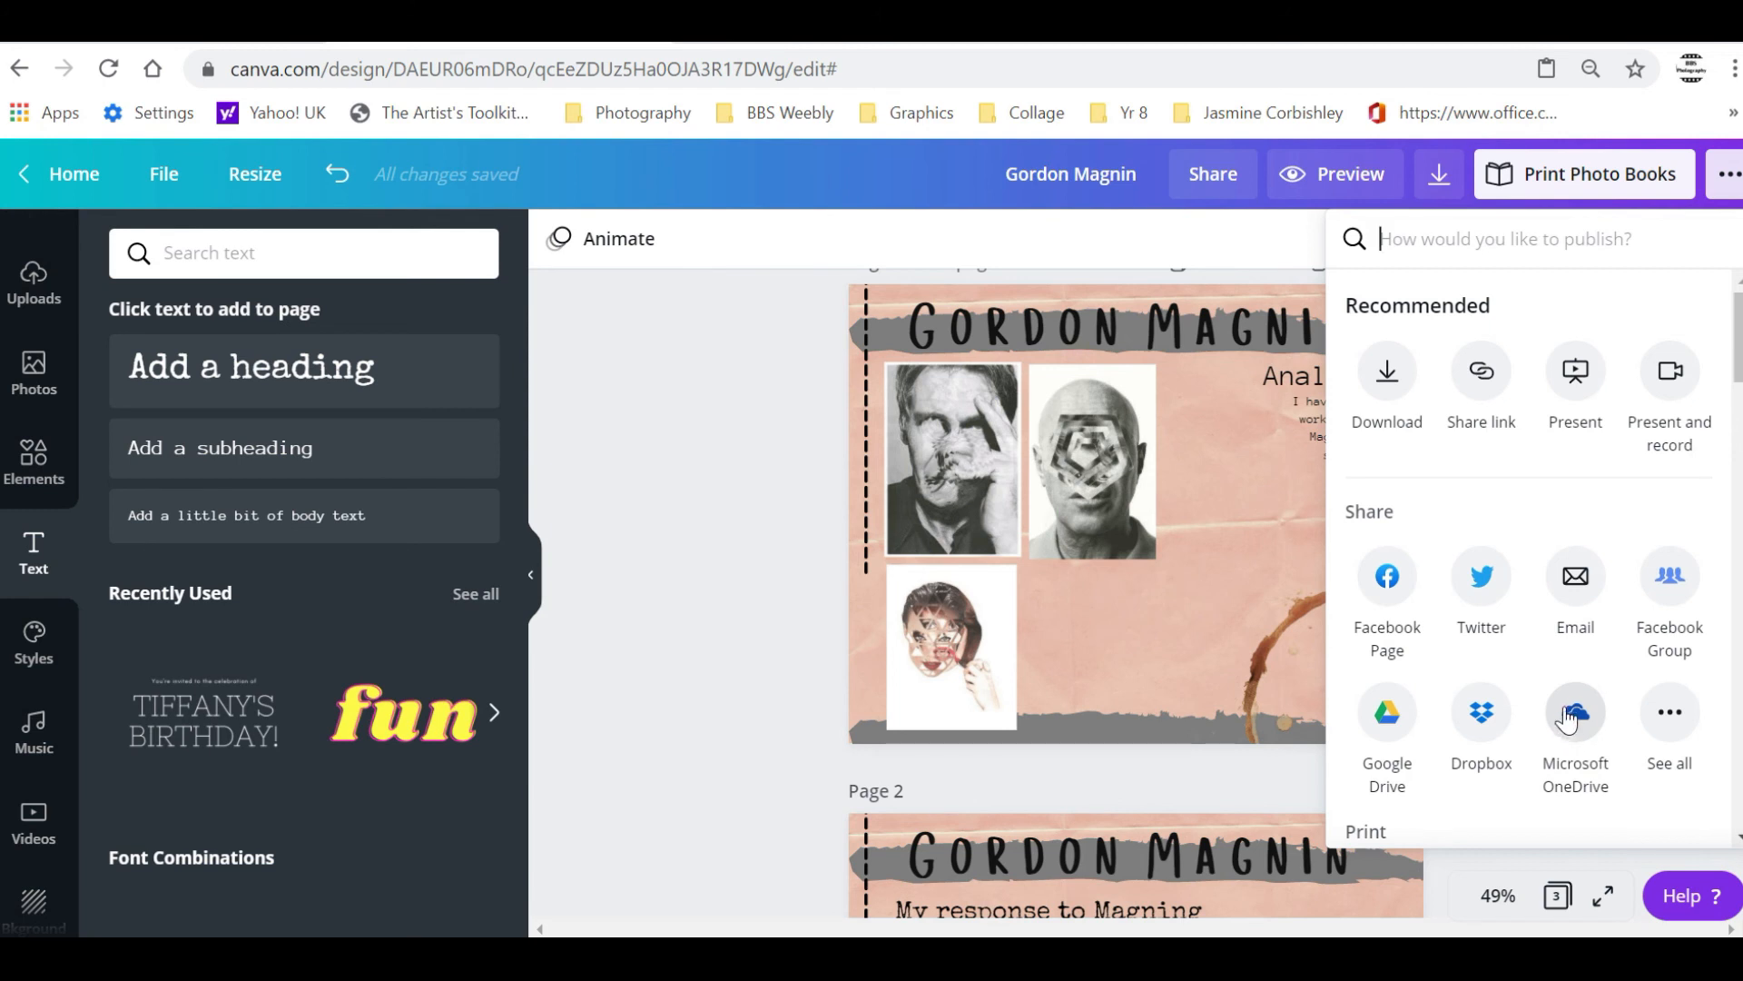
pyautogui.moveTo(1737, 351); pyautogui.dragTo(1737, 422)
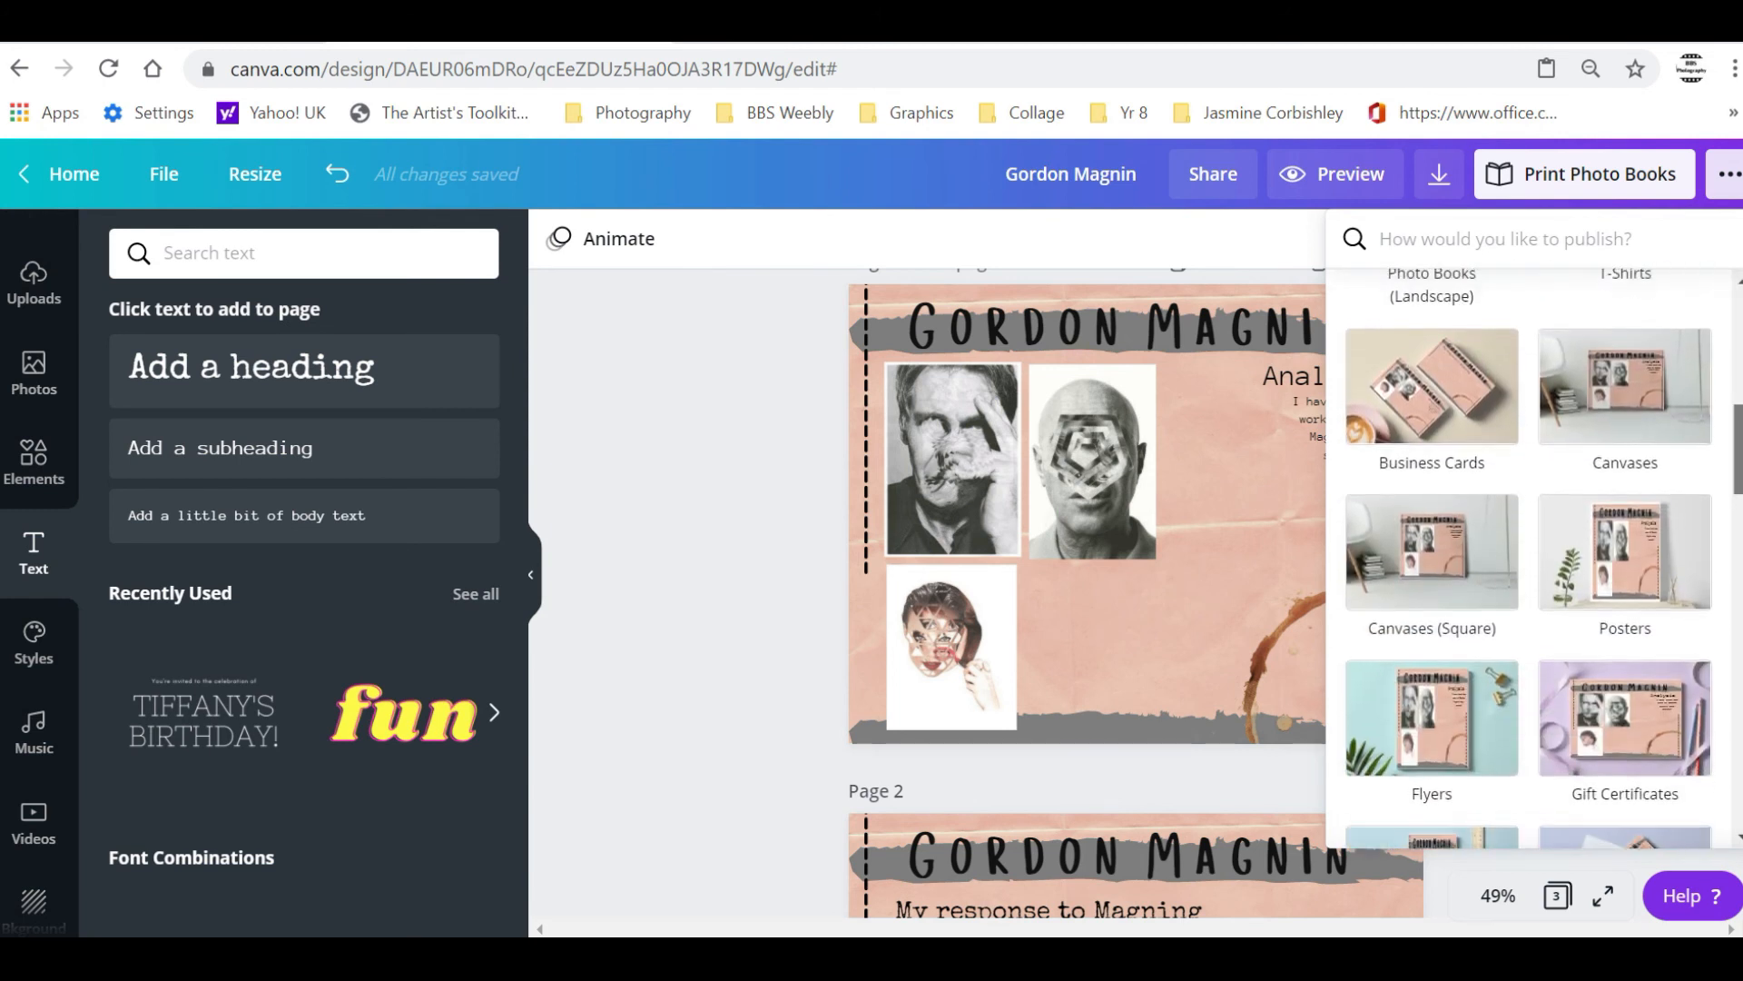
pyautogui.scroll(3, 1464, 459)
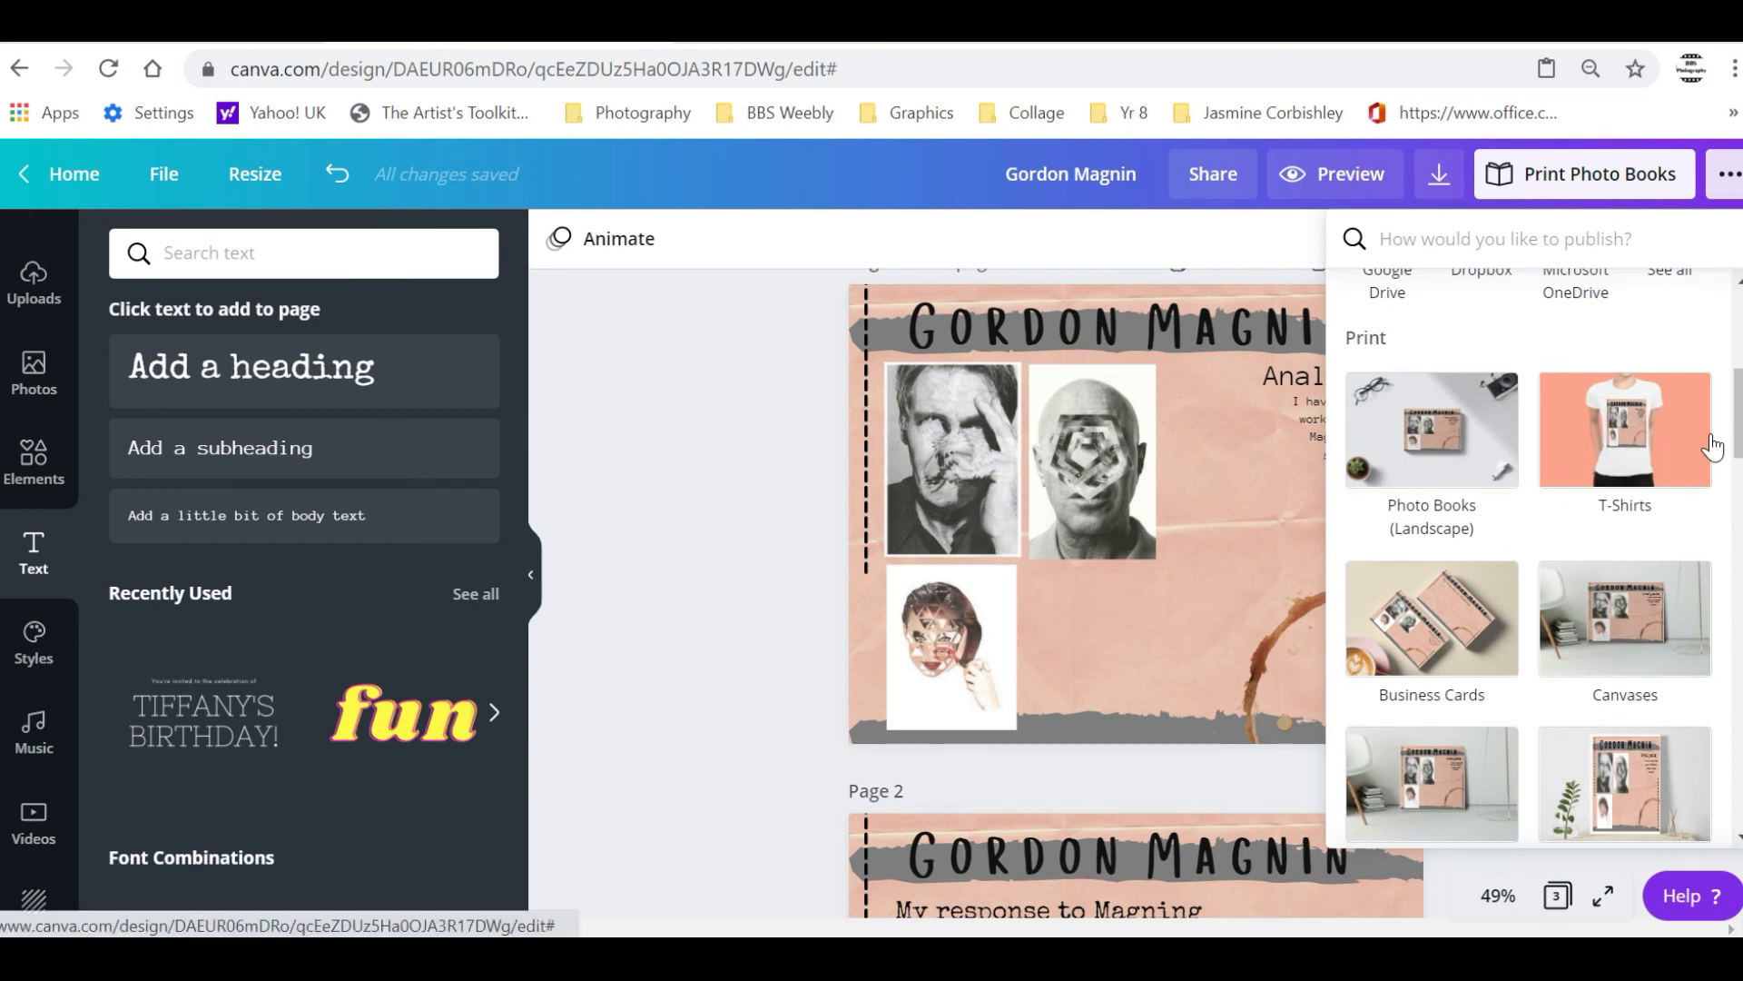
pyautogui.moveTo(1736, 431); pyautogui.dragTo(1738, 327)
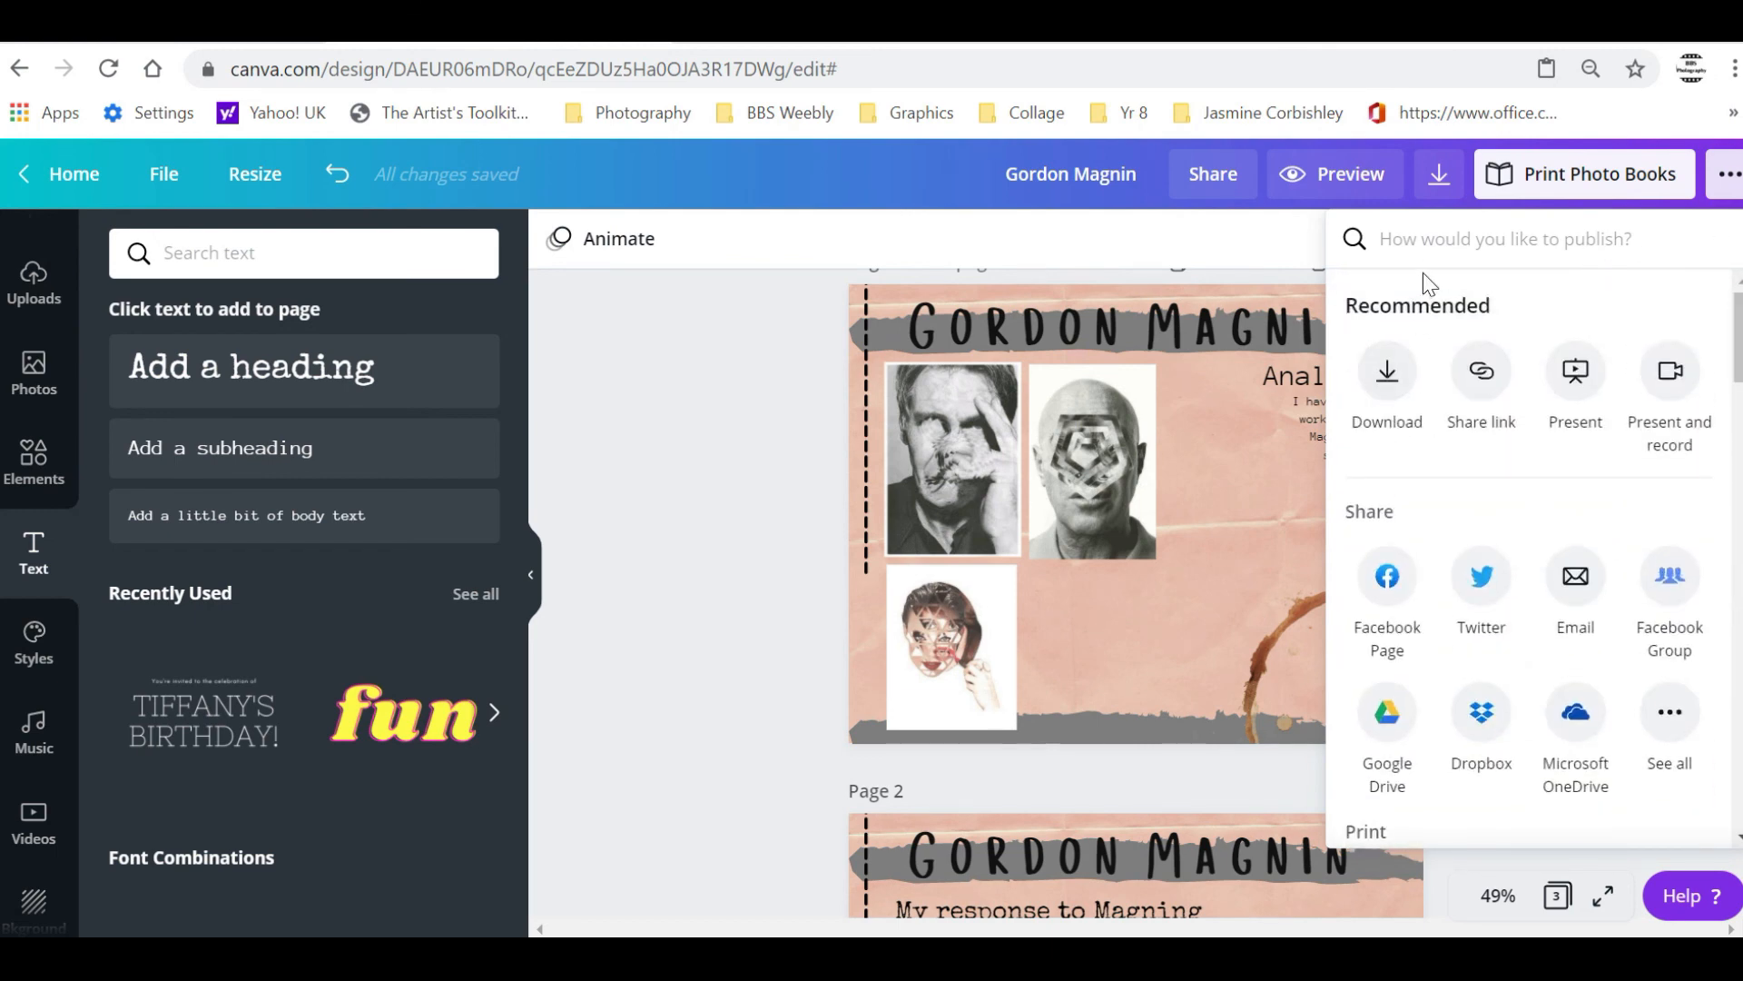
pyautogui.click(1387, 402)
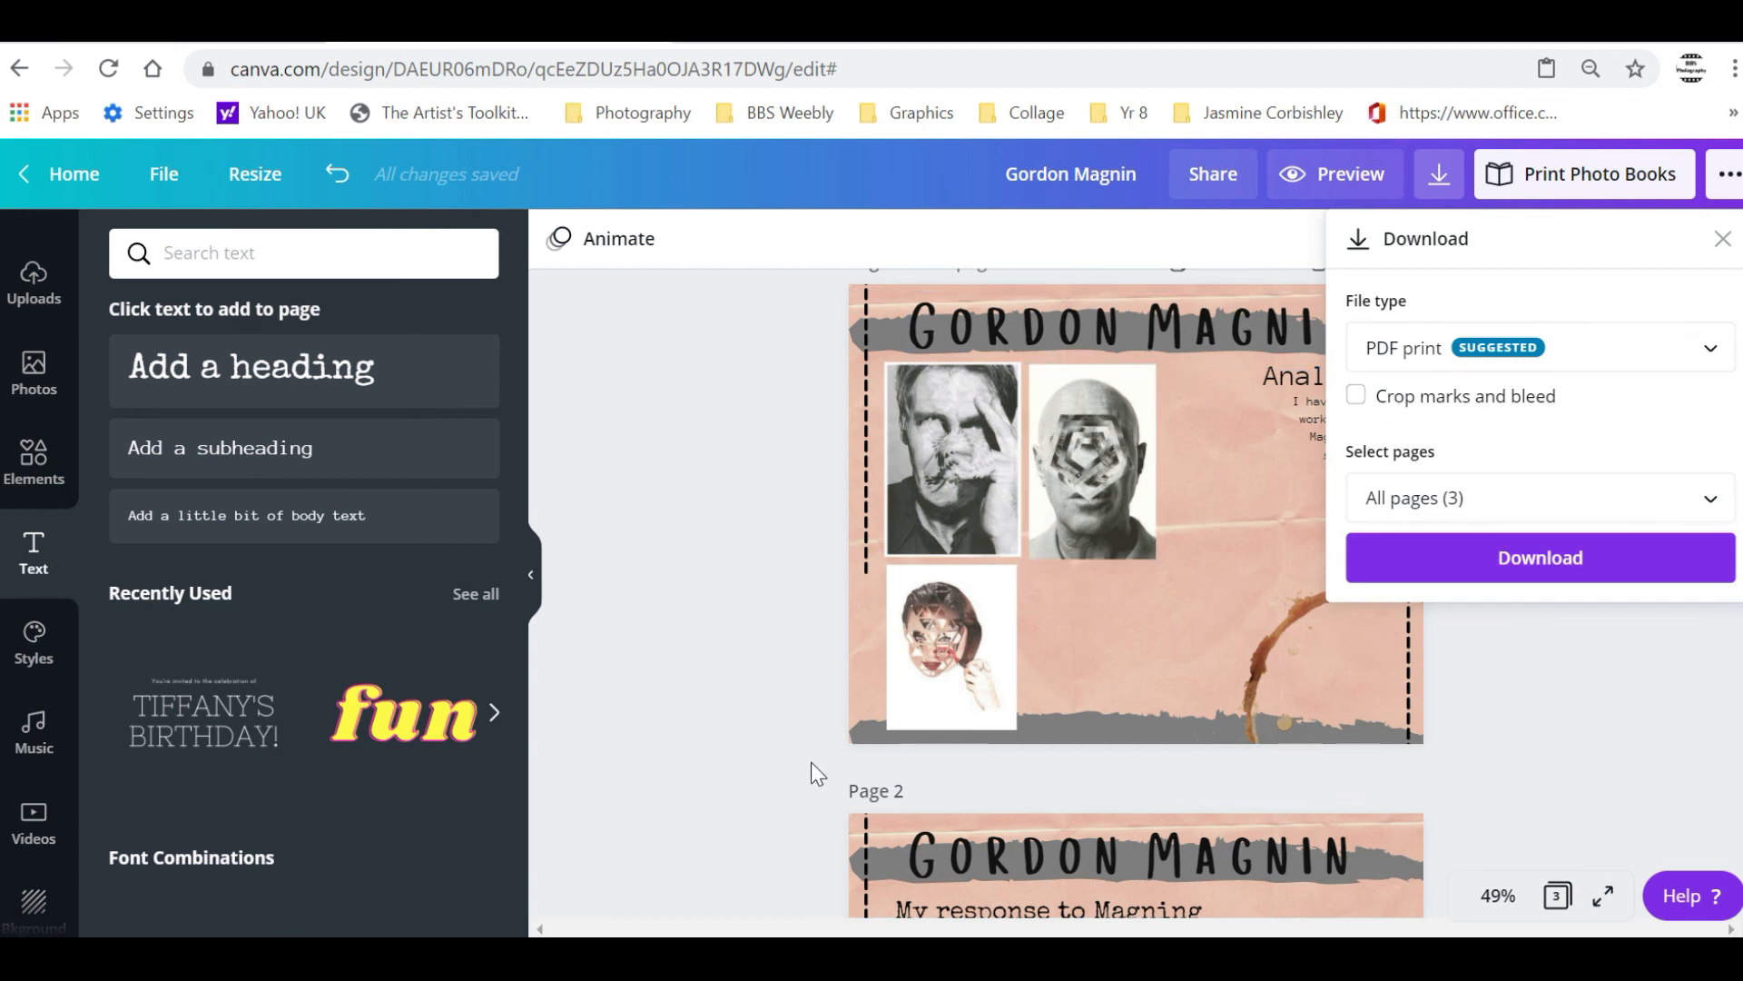
pyautogui.click(1723, 241)
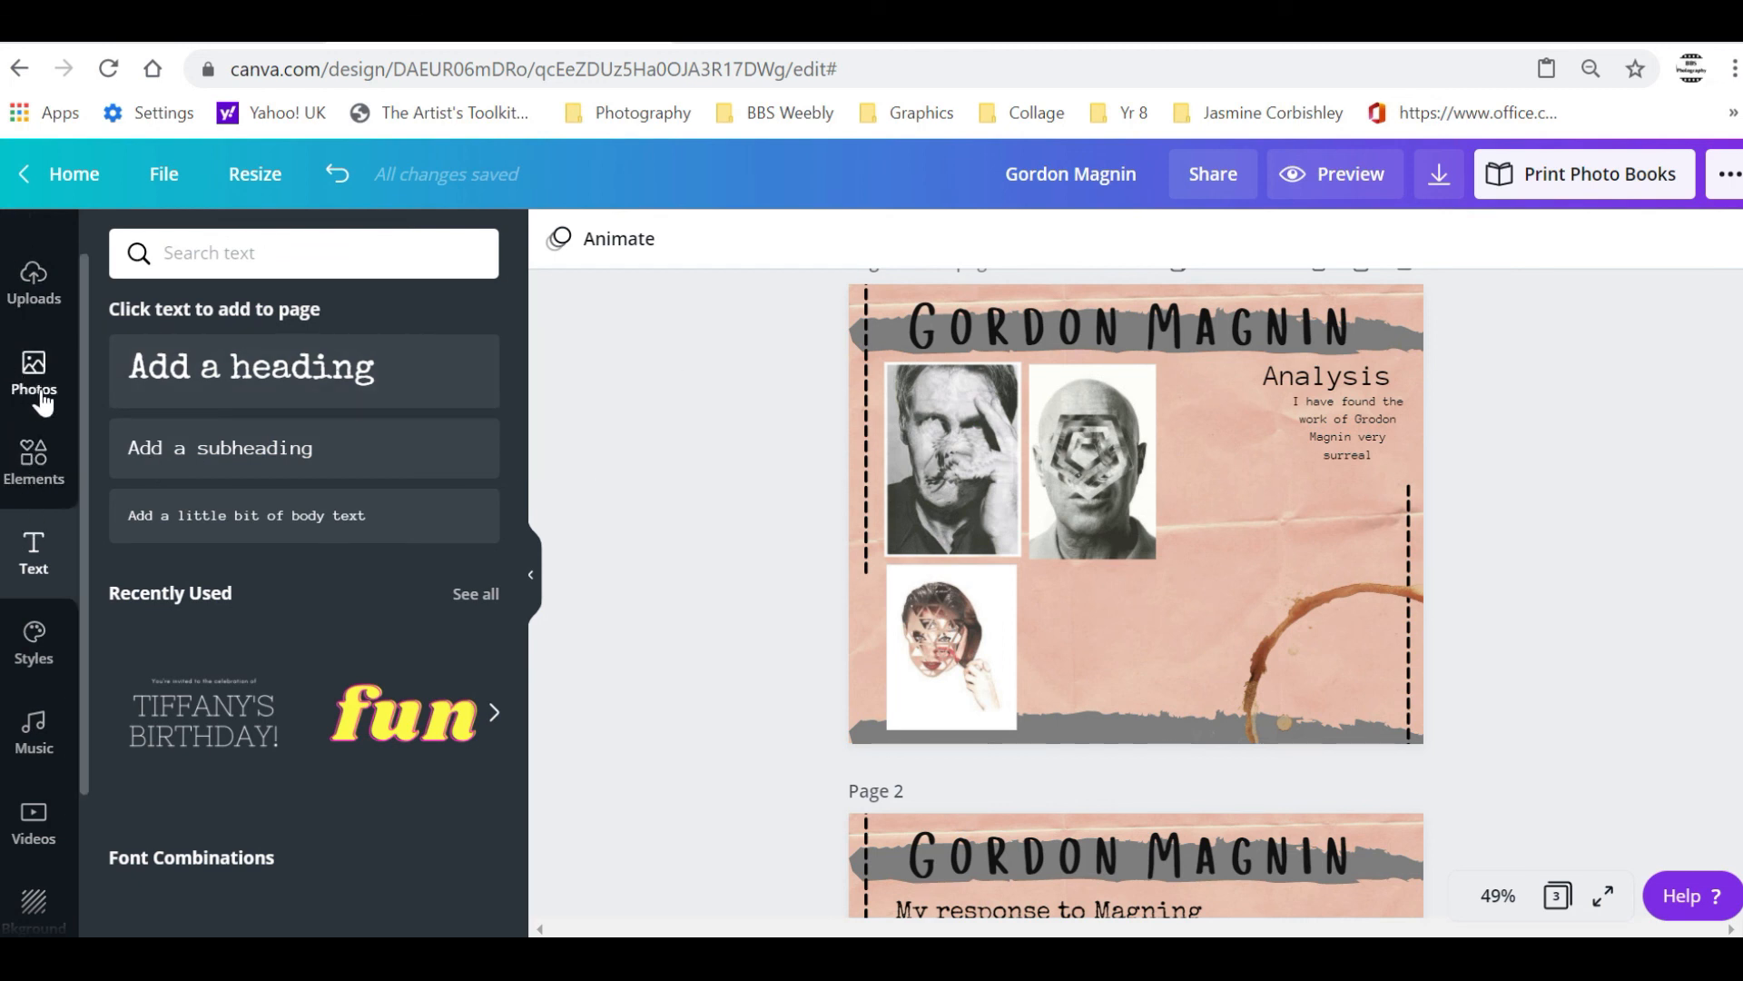
# Upload the big and small leaves, bird heads and butterflies images from the collage images folder in Downloads
pyautogui.click(35, 283)
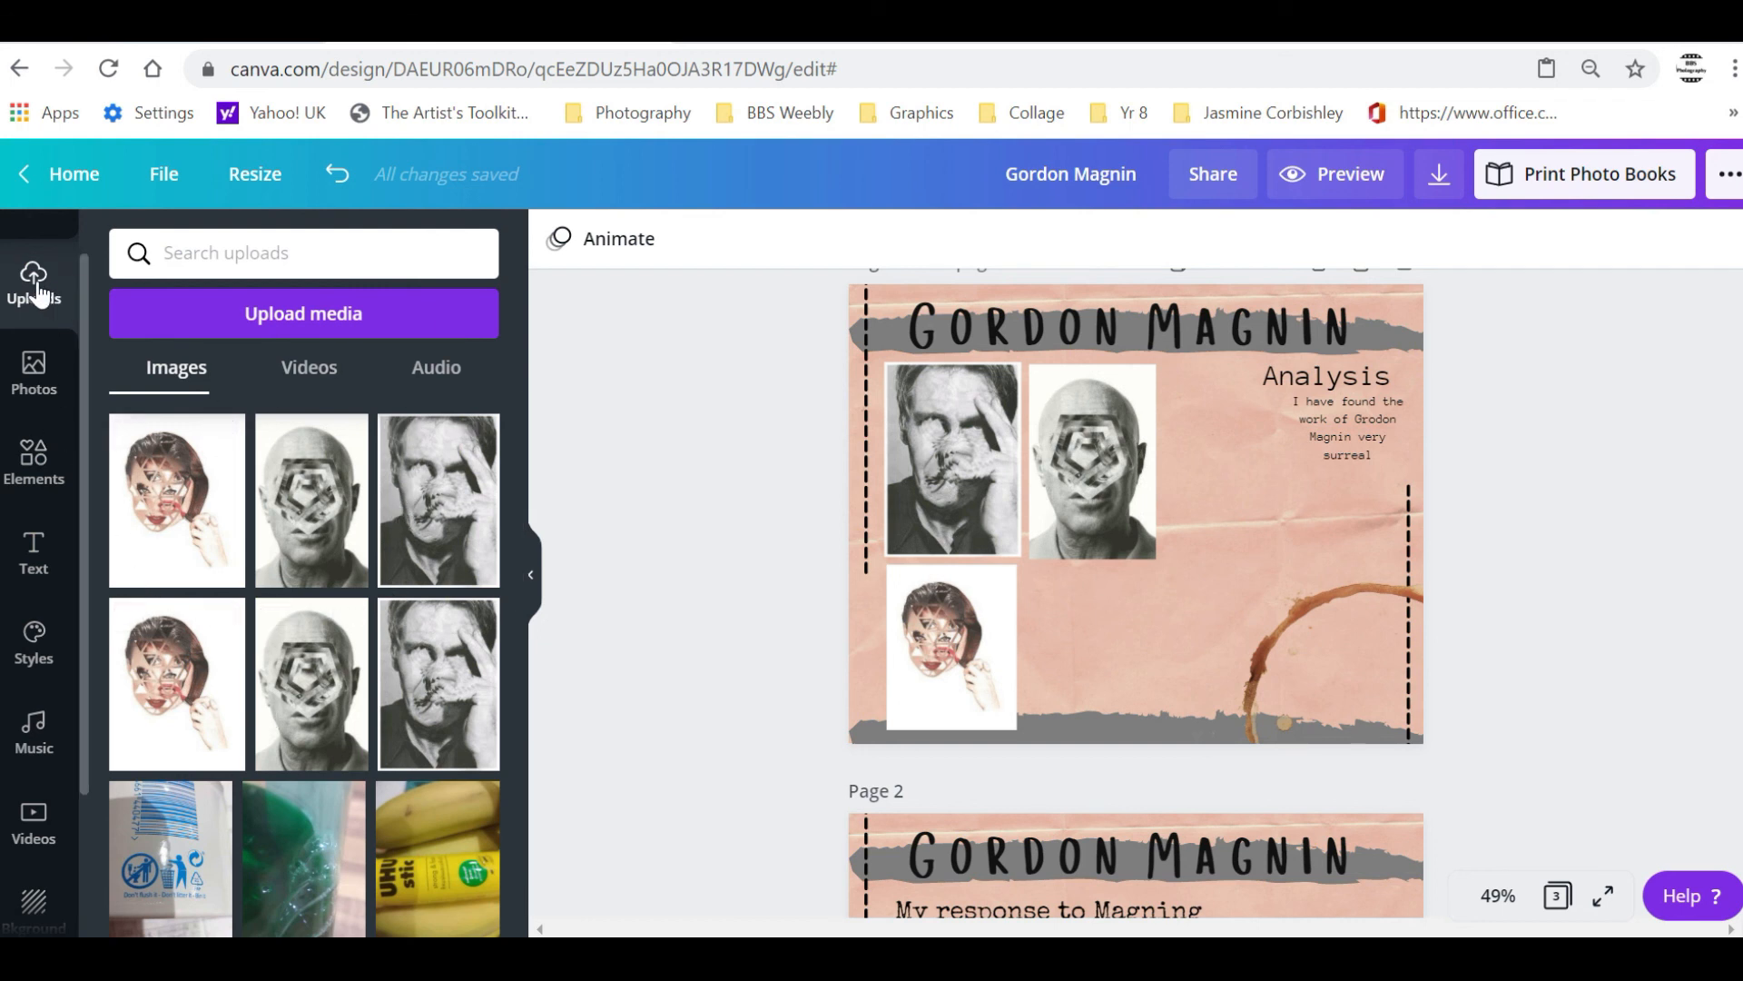
pyautogui.click(300, 314)
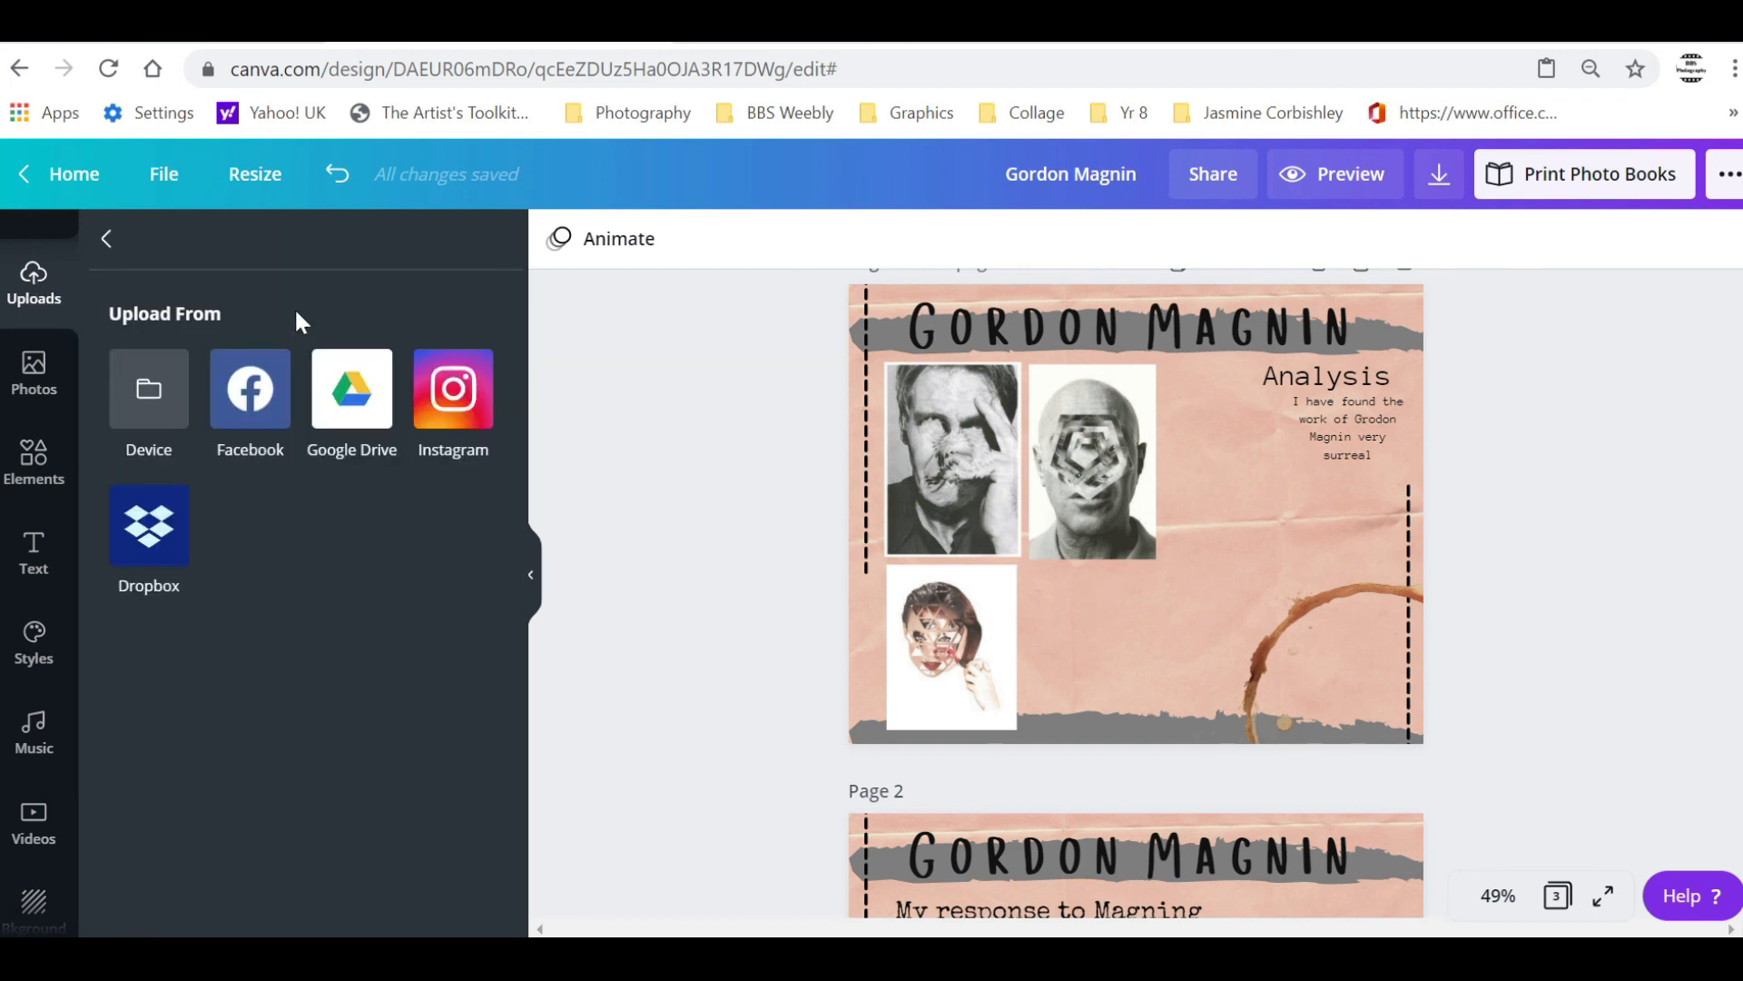
pyautogui.click(148, 391)
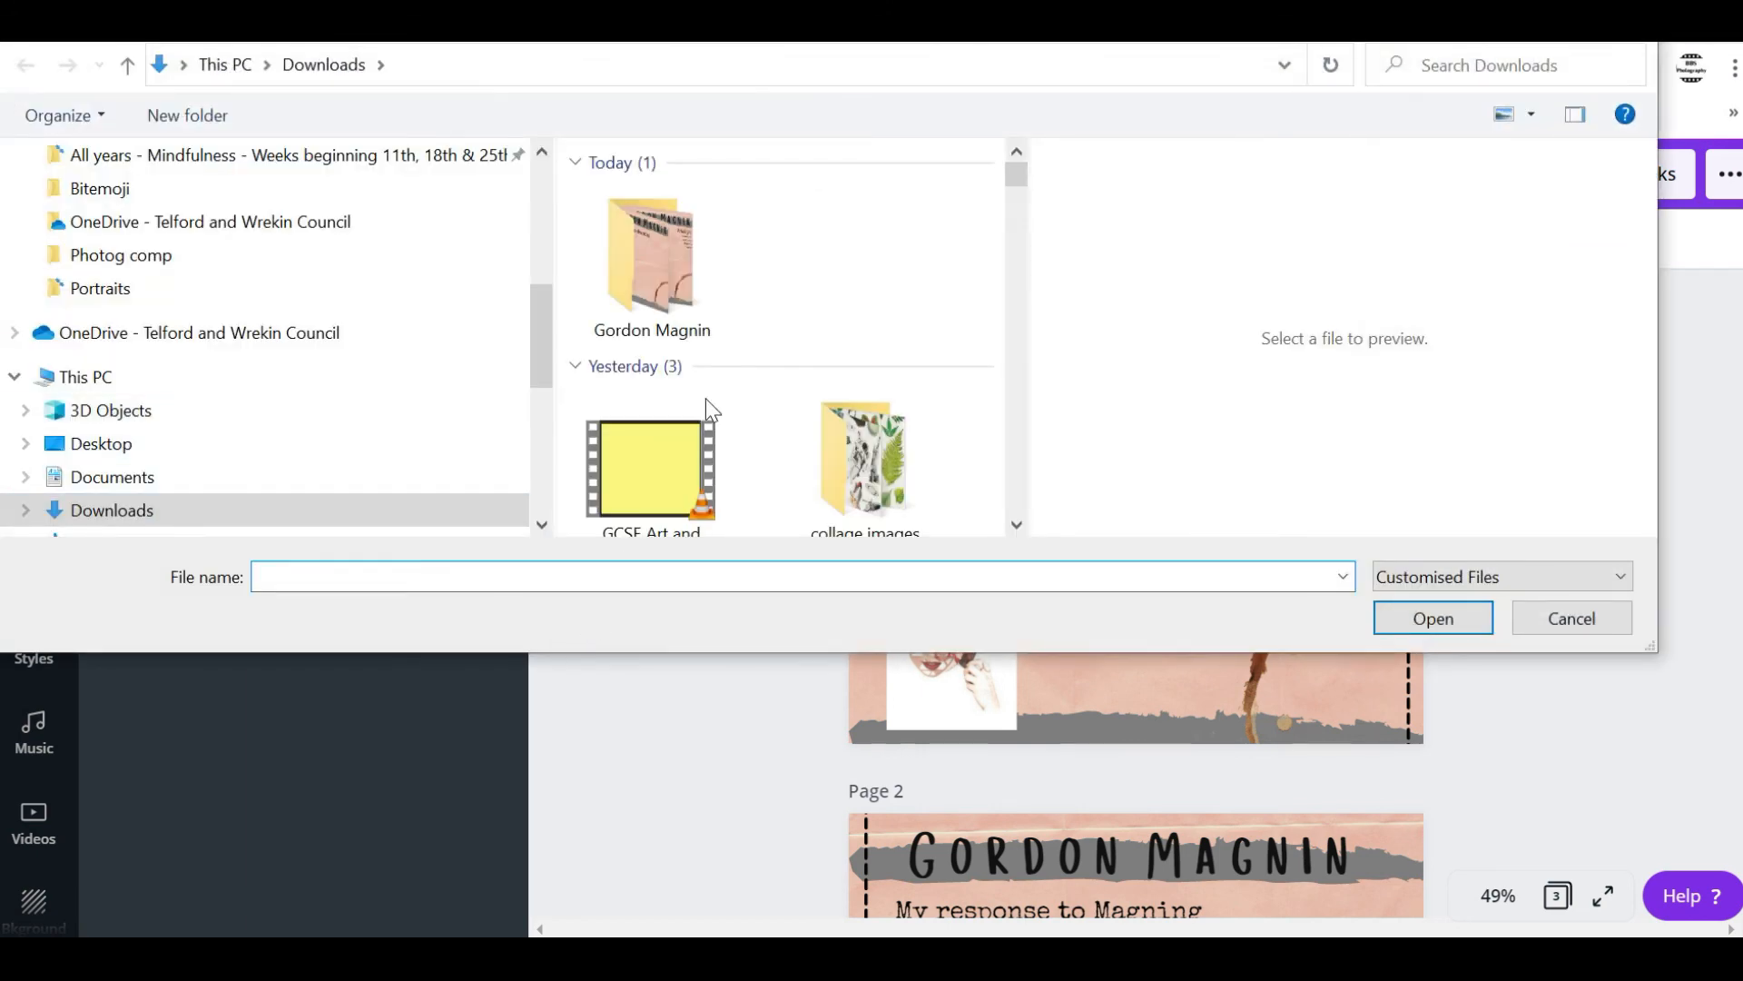
pyautogui.doubleClick(876, 468)
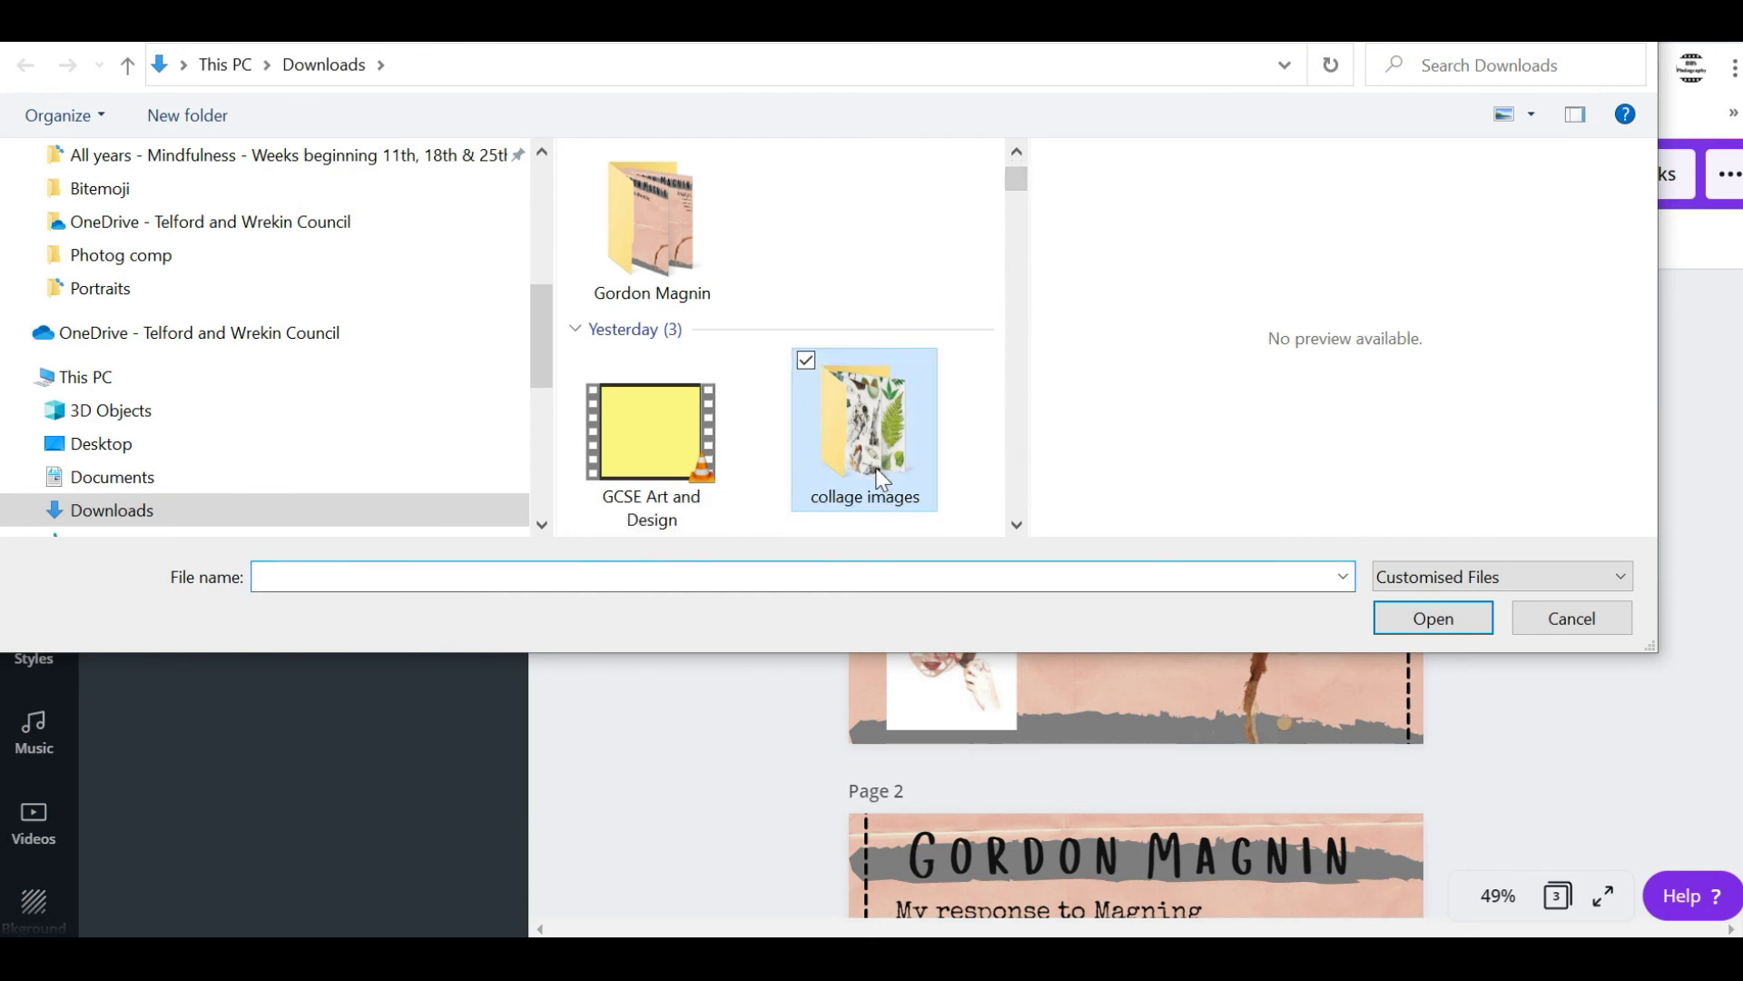
pyautogui.click(633, 210)
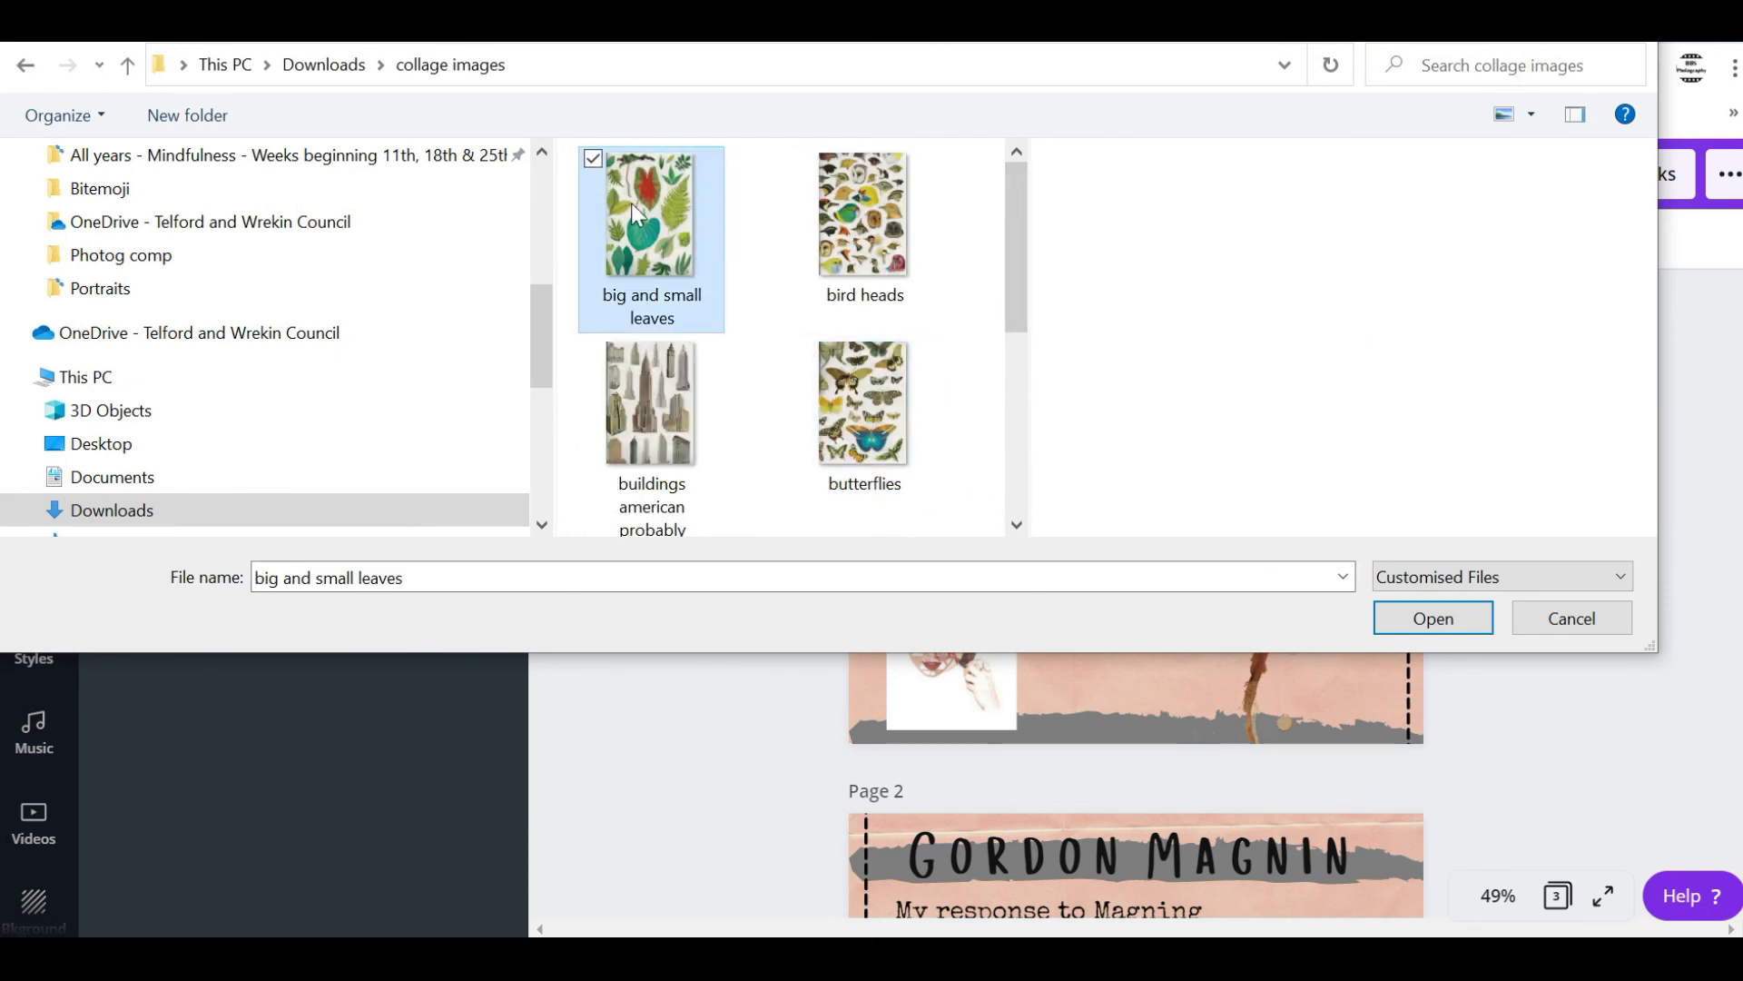
pyautogui.click(807, 161)
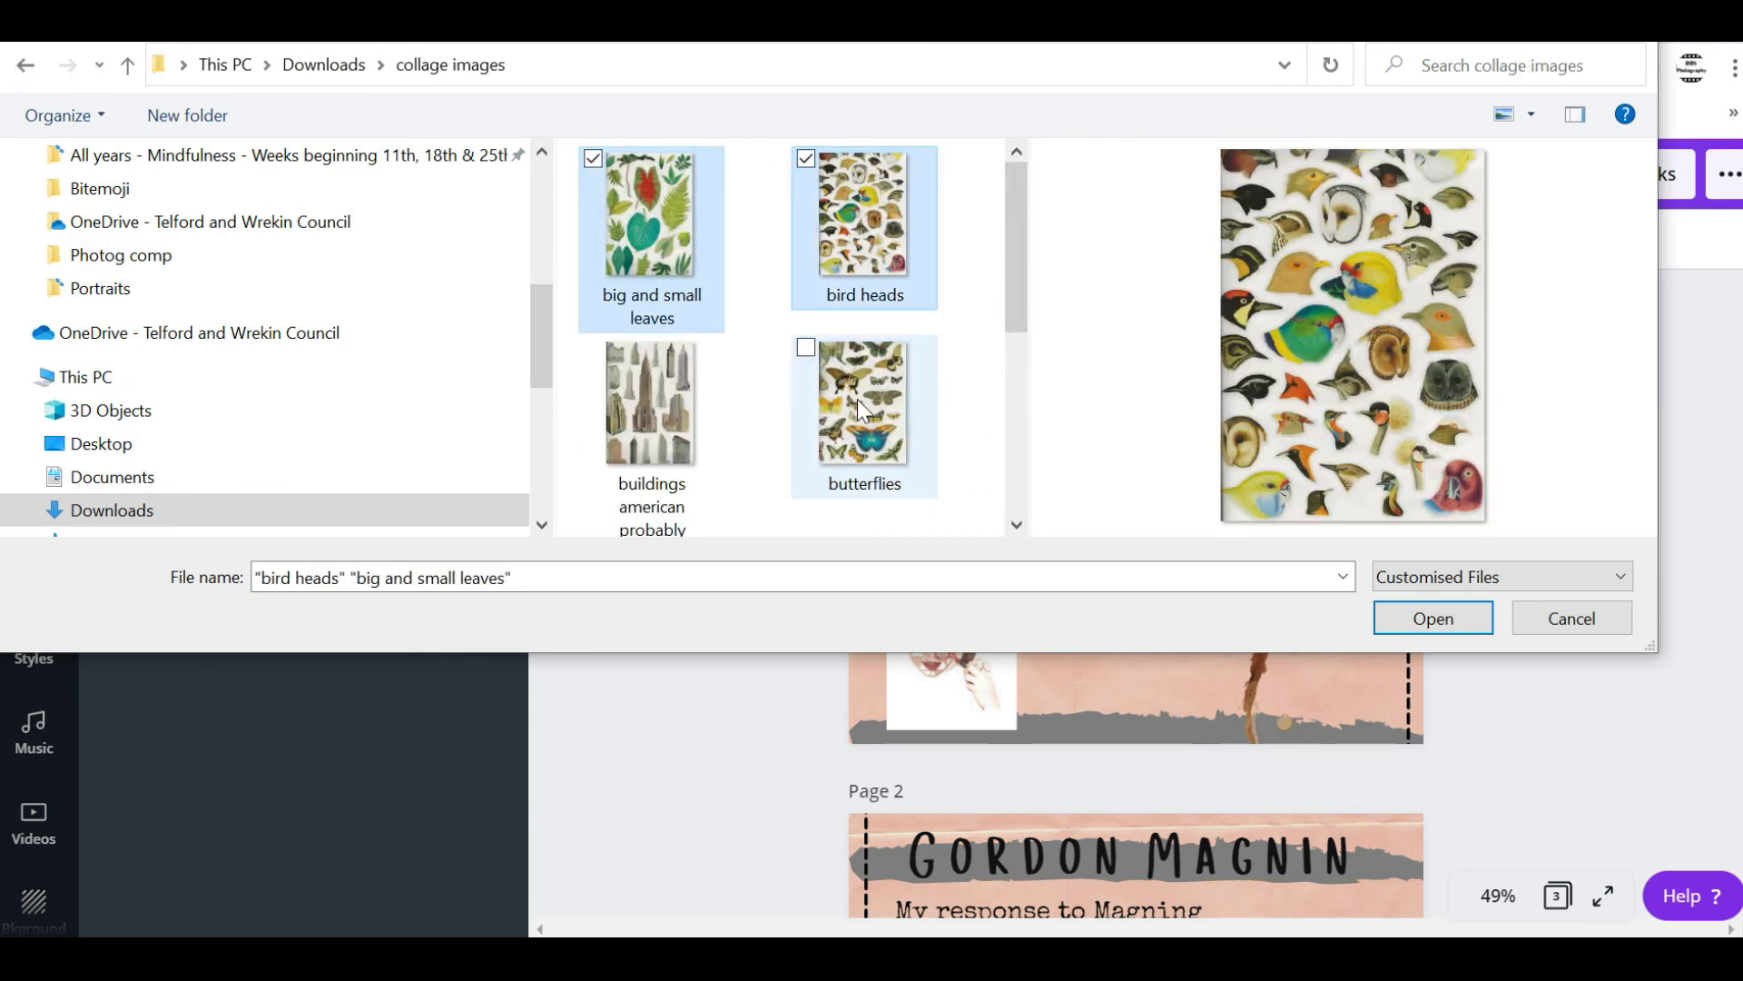
pyautogui.click(808, 350)
pyautogui.click(1457, 621)
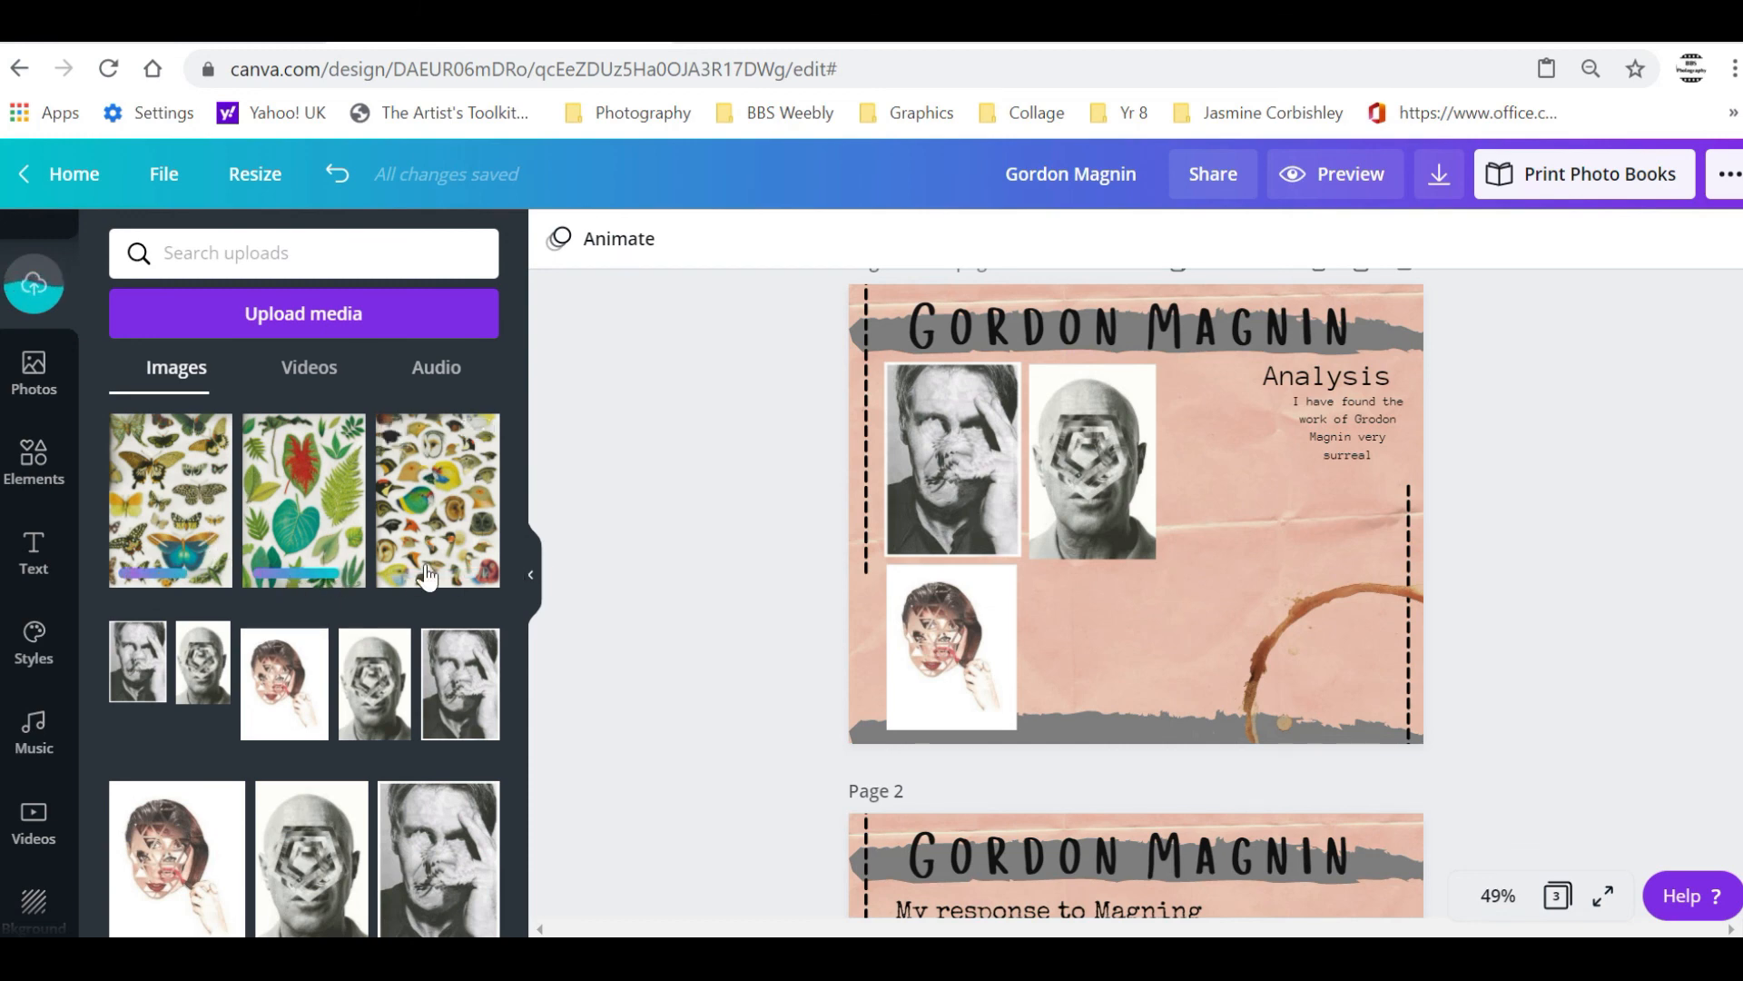
# Duplicate page 2 of the photo book and delete the "My response to Magning" text from the copy
pyautogui.scroll(-5, 1624, 578)
pyautogui.scroll(-2, 1276, 552)
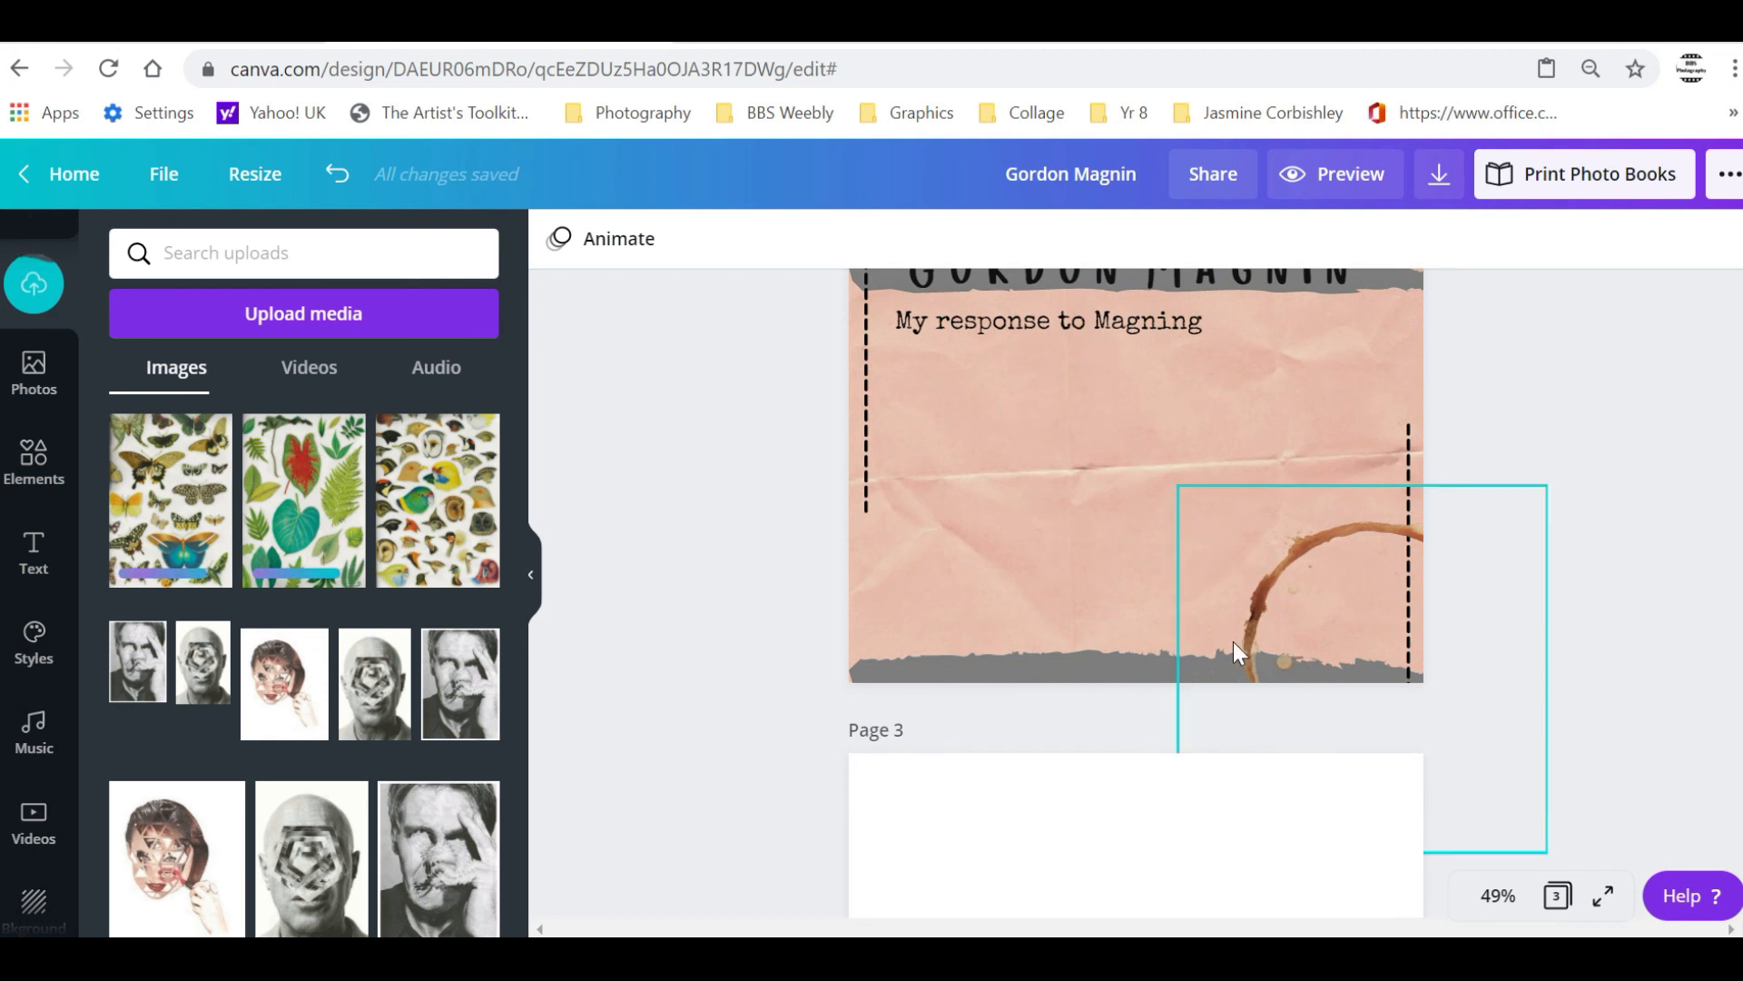
pyautogui.scroll(2, 1359, 492)
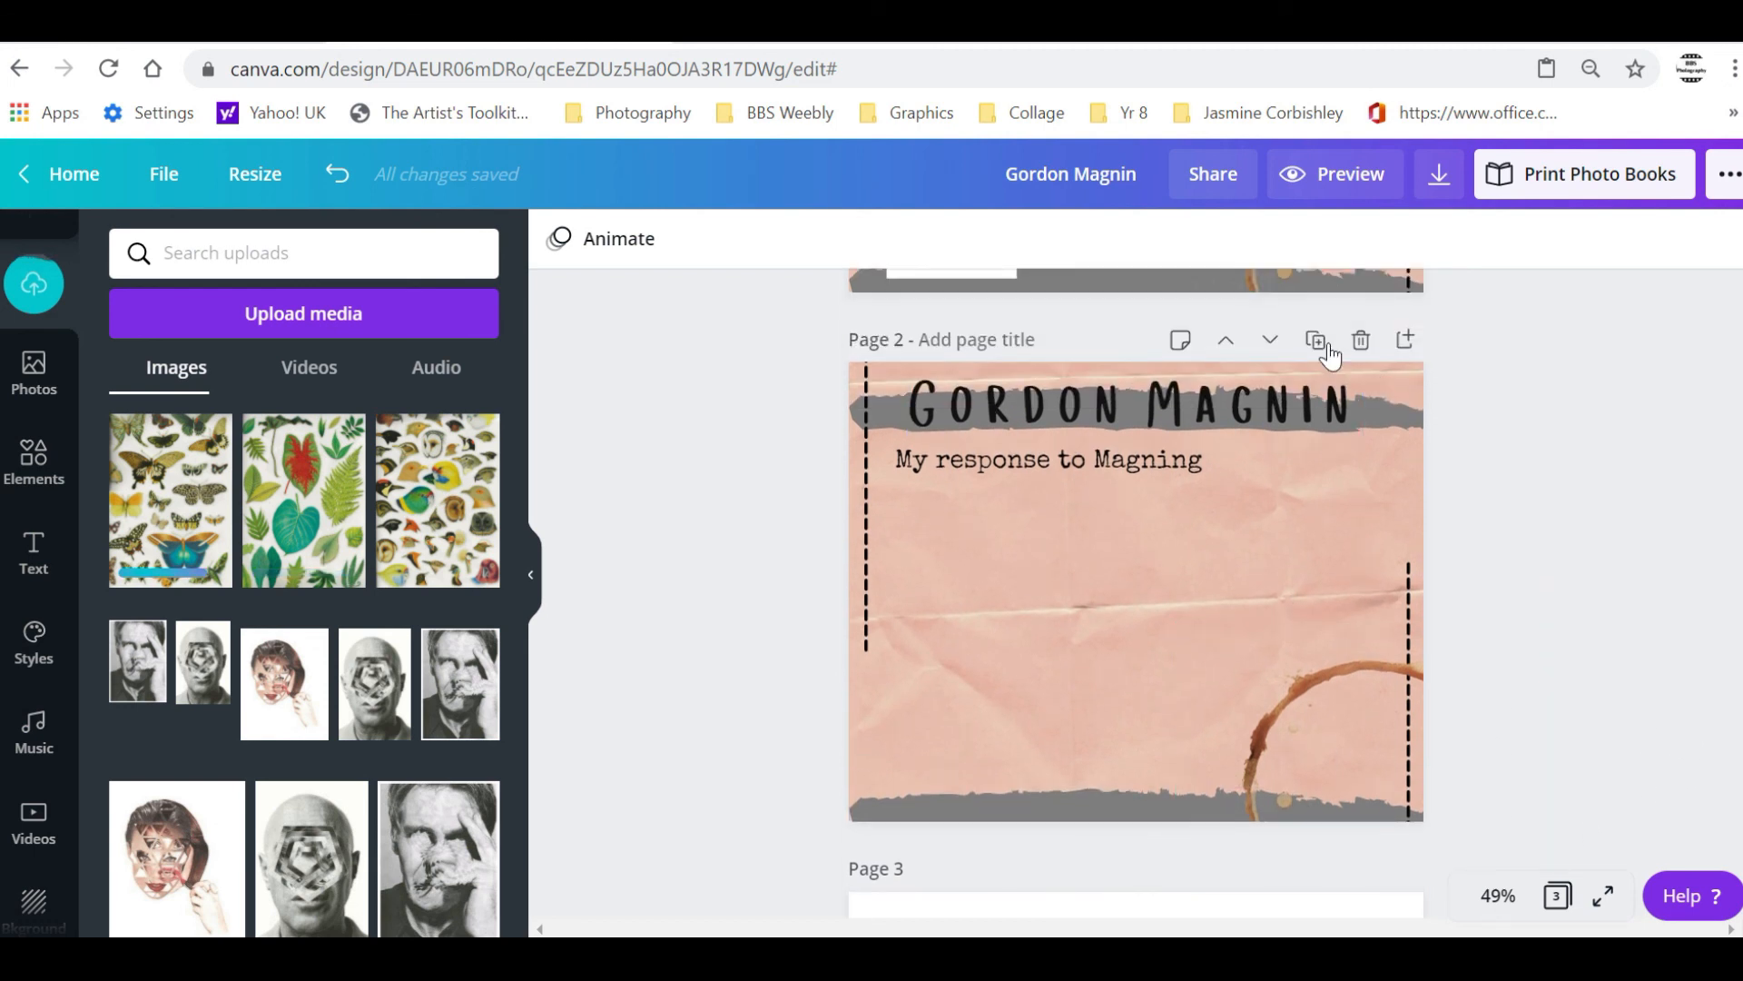
pyautogui.click(1277, 591)
pyautogui.click(1131, 495)
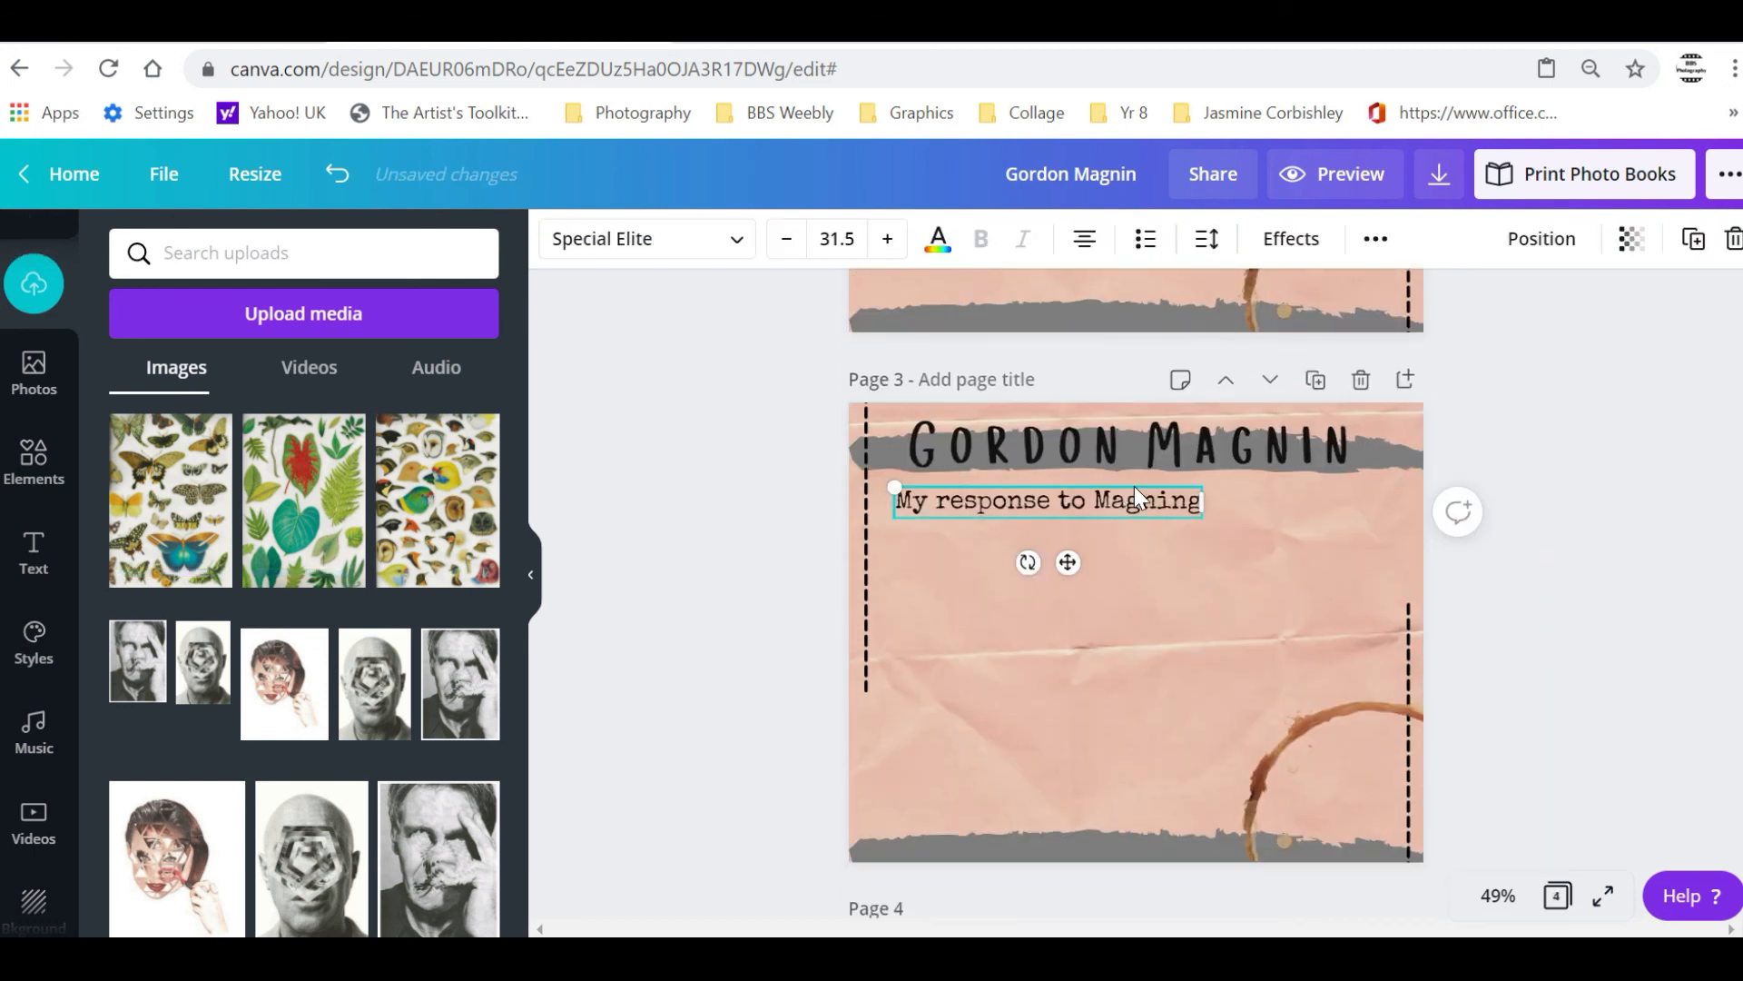
pyautogui.press('Delete')
pyautogui.scroll(6, 1673, 577)
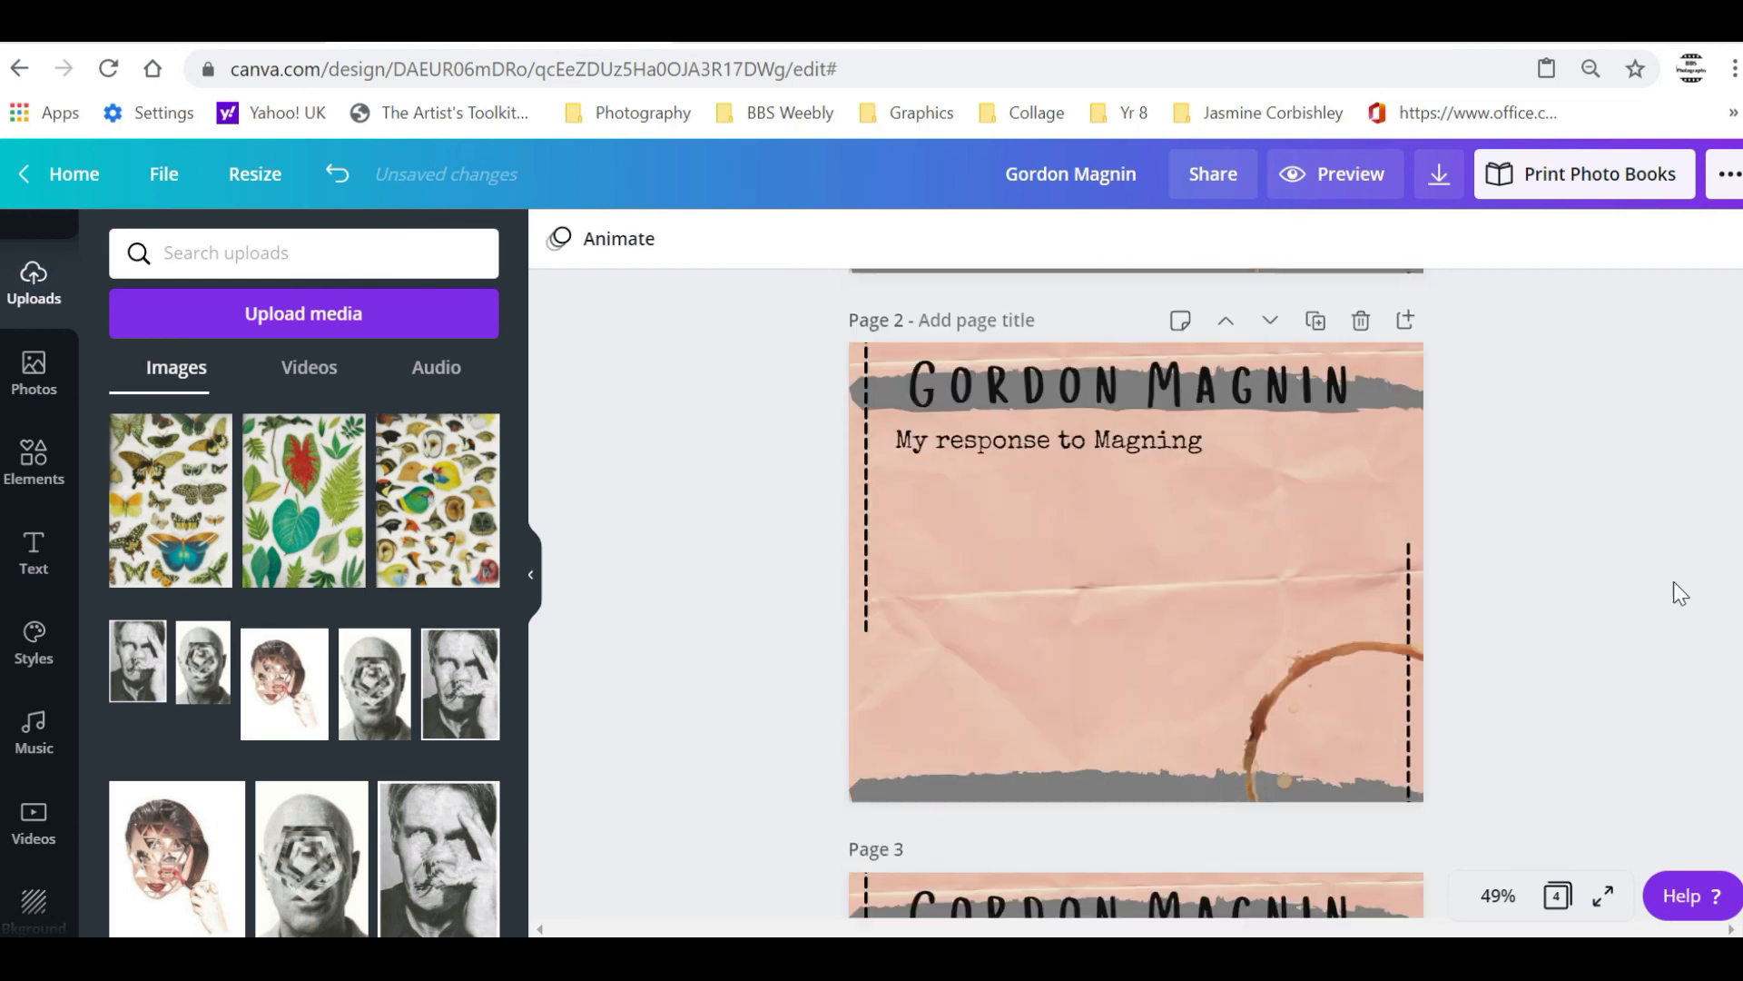
# Place the bird heads and leaves images side by side on page 2 below the response text, scaled to matching sizes
pyautogui.moveTo(438, 499); pyautogui.dragTo(955, 614)
pyautogui.moveTo(1156, 872); pyautogui.dragTo(1109, 799)
pyautogui.moveTo(1022, 663); pyautogui.dragTo(986, 701)
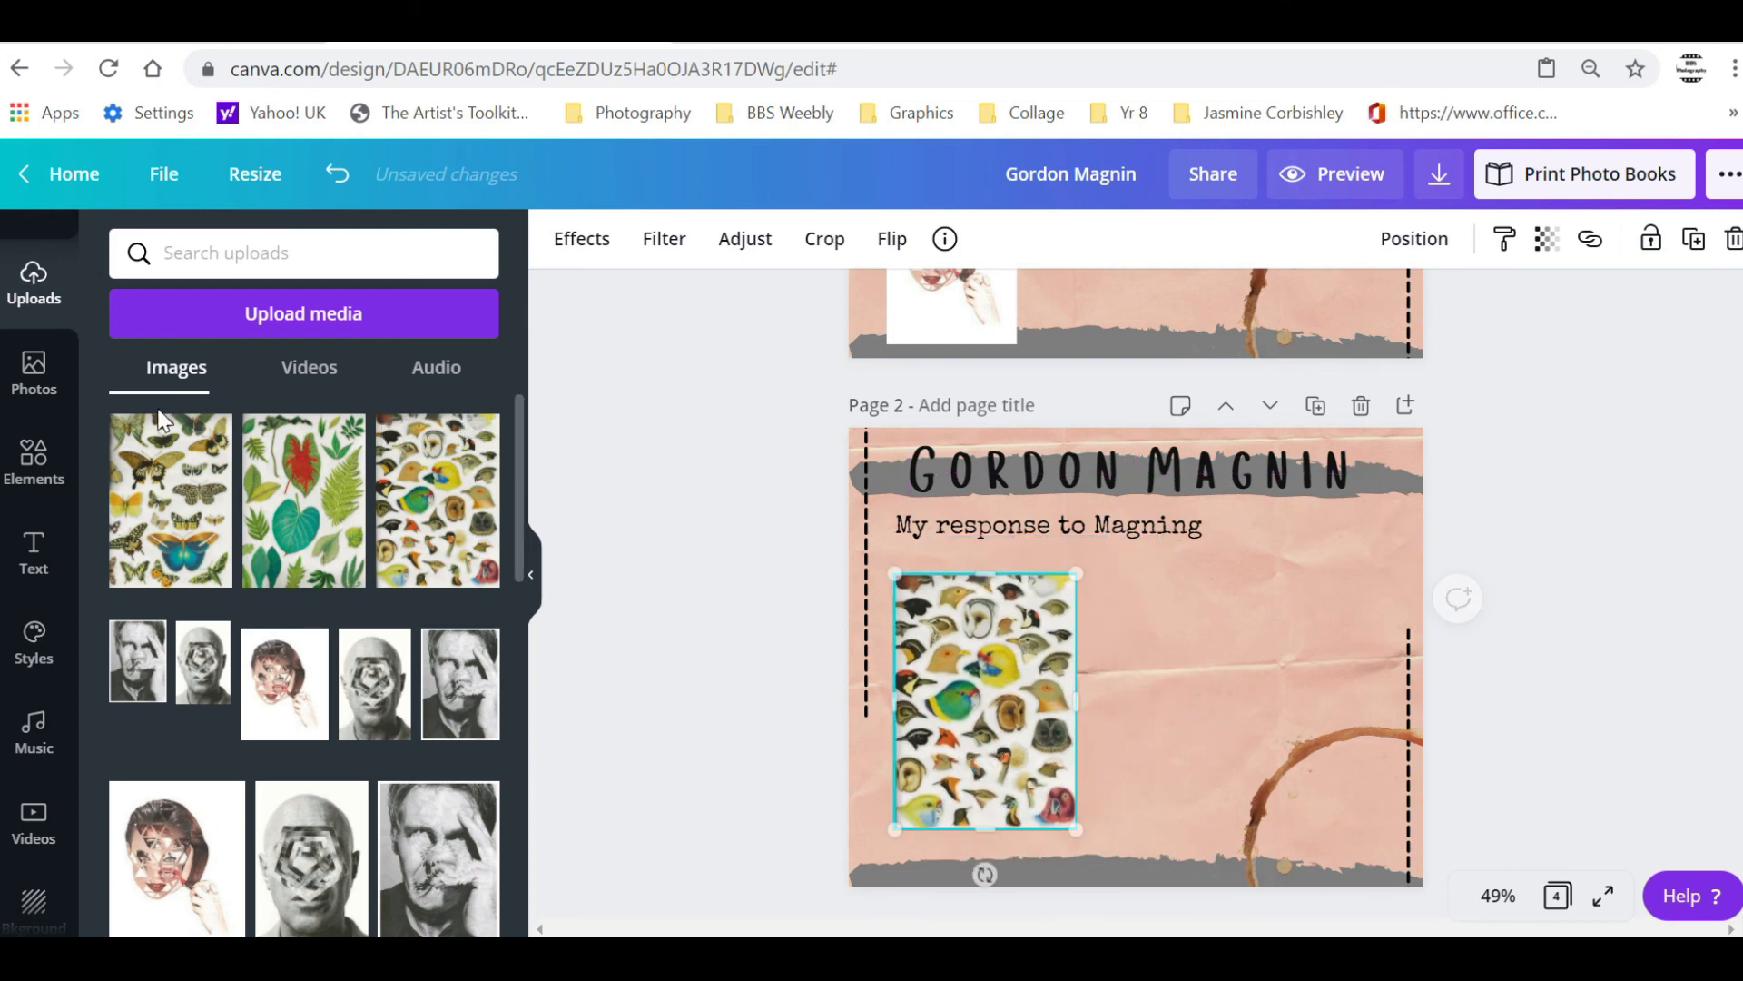
pyautogui.moveTo(299, 482); pyautogui.dragTo(1265, 700)
pyautogui.moveTo(1380, 535); pyautogui.dragTo(1326, 605)
pyautogui.moveTo(1239, 690); pyautogui.dragTo(1193, 654)
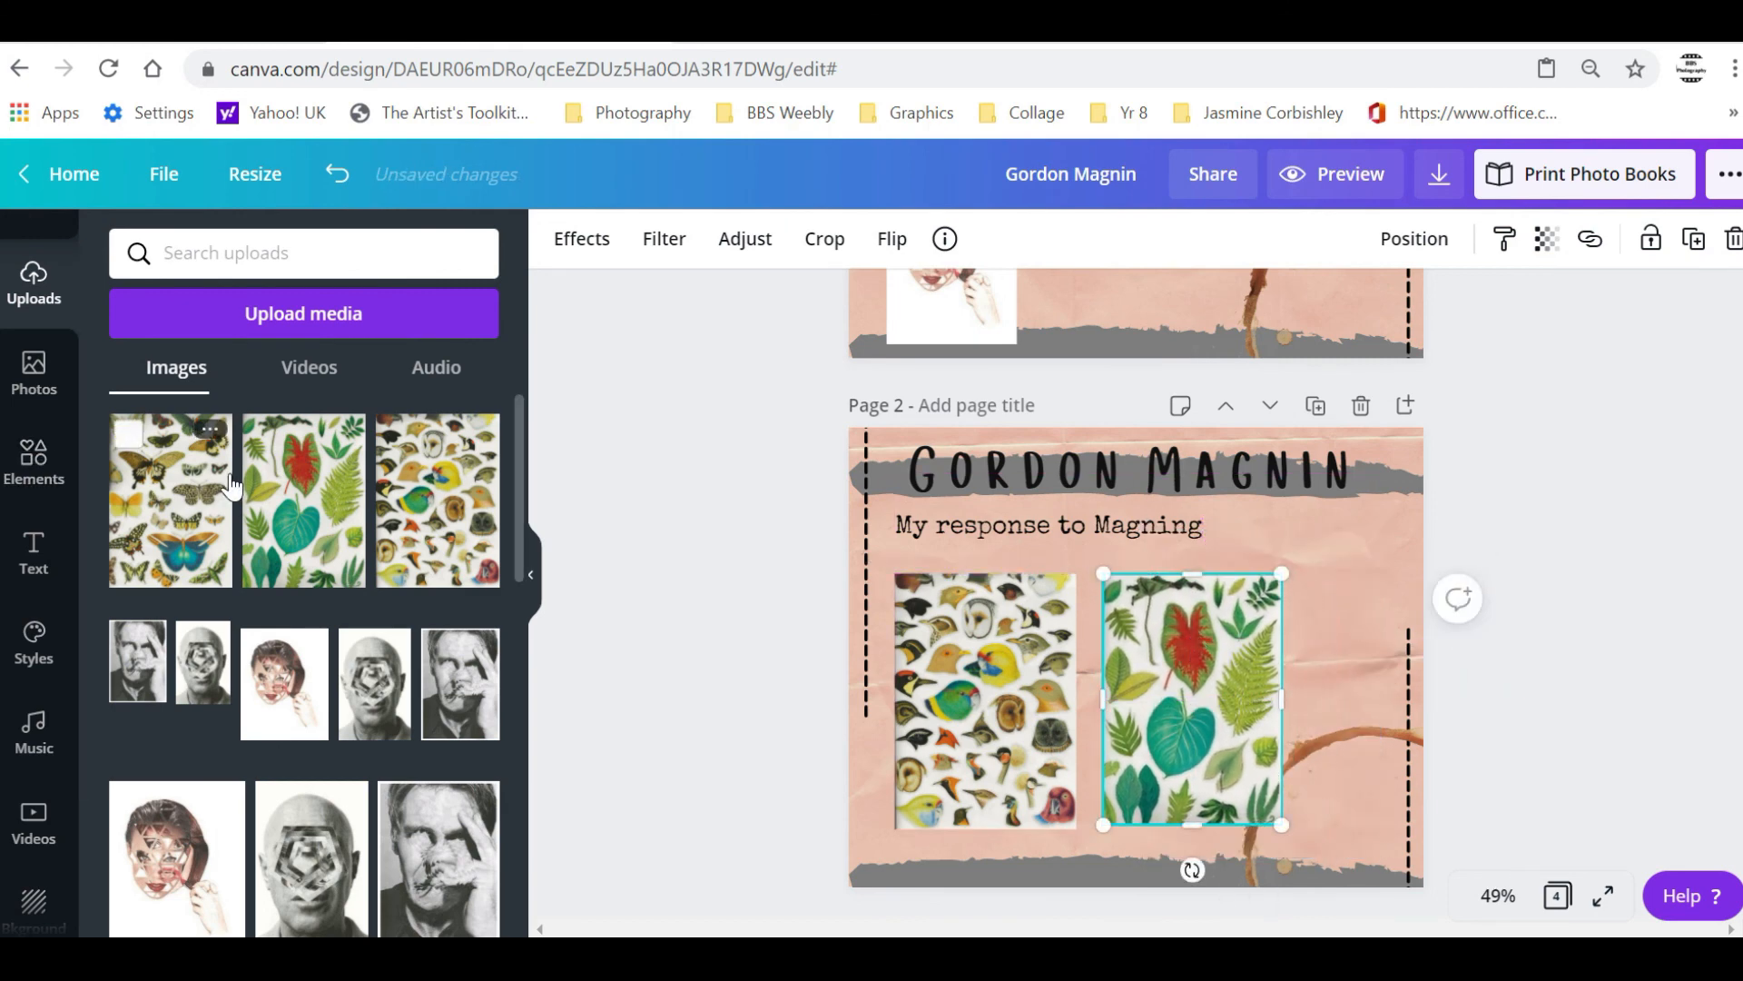
# Add the butterflies image to page 2, shift the other two images to make room, and scale it to complete the row
pyautogui.moveTo(173, 499); pyautogui.dragTo(1305, 628)
pyautogui.moveTo(984, 674); pyautogui.dragTo(953, 663)
pyautogui.moveTo(1166, 679); pyautogui.dragTo(1107, 671)
pyautogui.moveTo(1359, 668); pyautogui.dragTo(1320, 652)
pyautogui.moveTo(1433, 874); pyautogui.dragTo(1387, 794)
pyautogui.moveTo(1344, 702); pyautogui.dragTo(1367, 732)
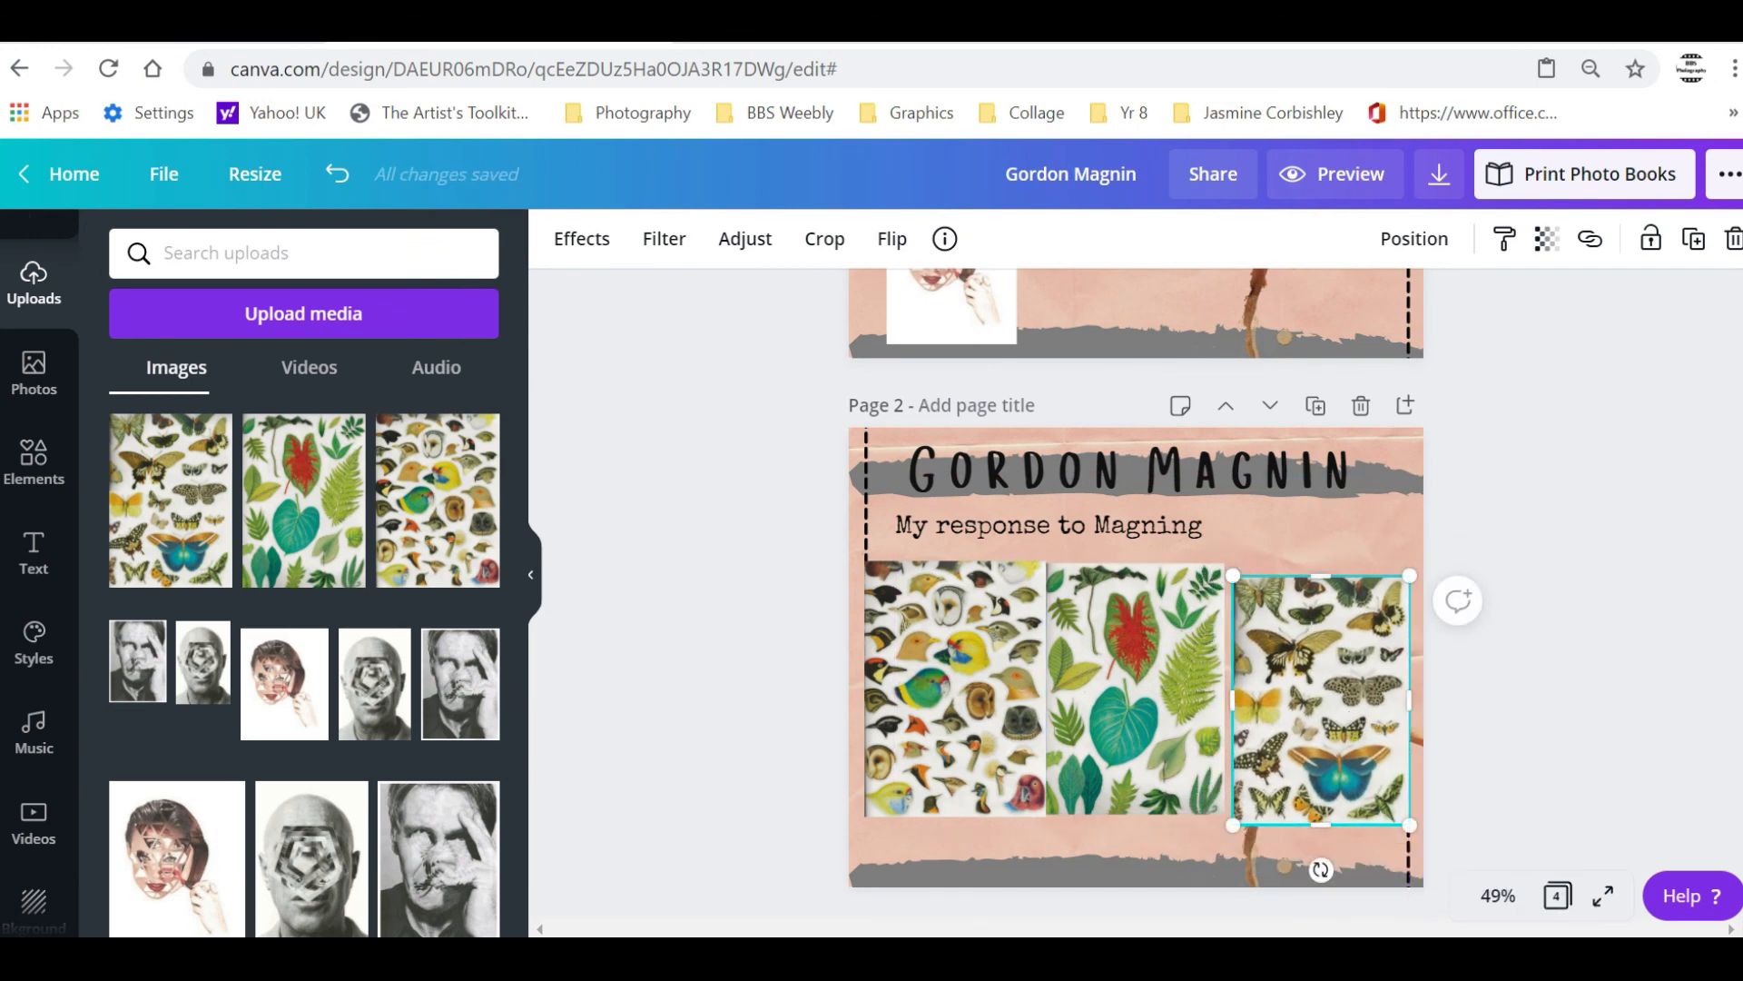
pyautogui.scroll(5, 1135, 590)
pyautogui.scroll(-6, 1135, 590)
pyautogui.scroll(-5, 1630, 654)
pyautogui.scroll(7, 1630, 653)
pyautogui.click(1630, 654)
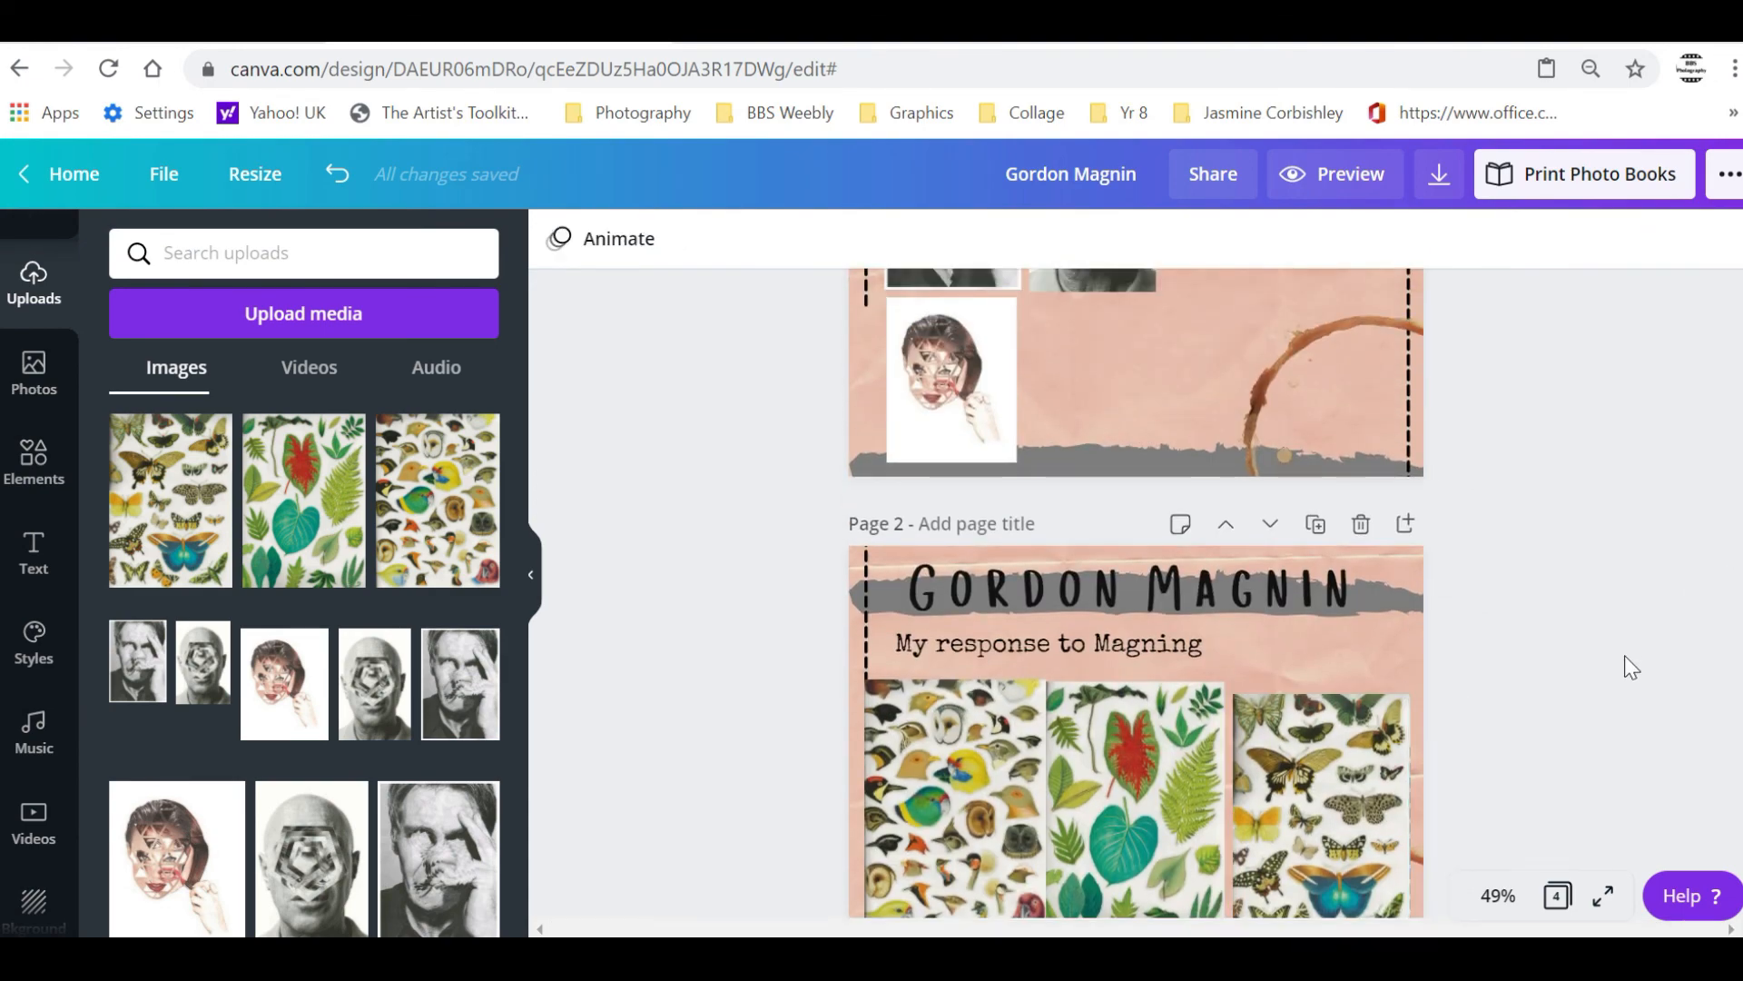